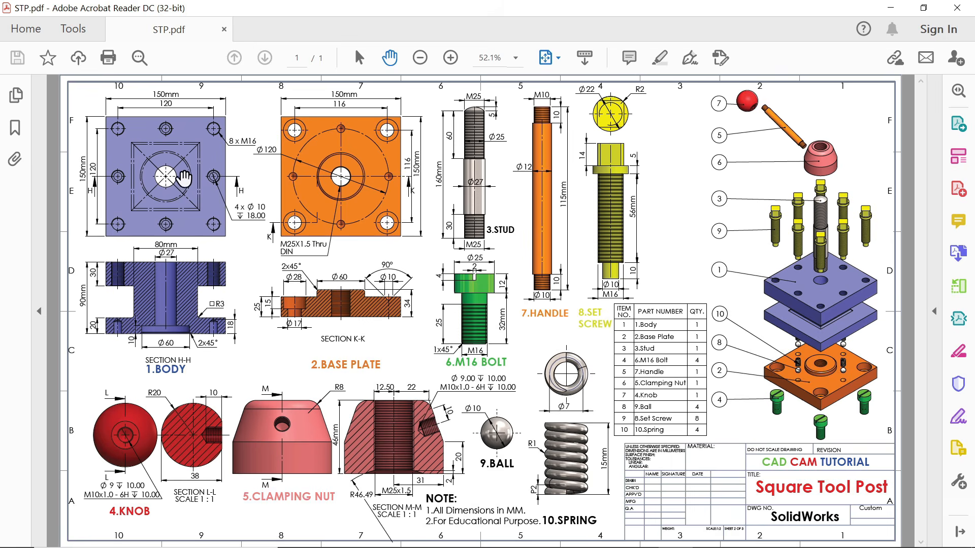
Zoom and pan around STP.pdf to study the 1.BODY views and their dimensions
scroll(174, 172, "up", 4, "ctrl")
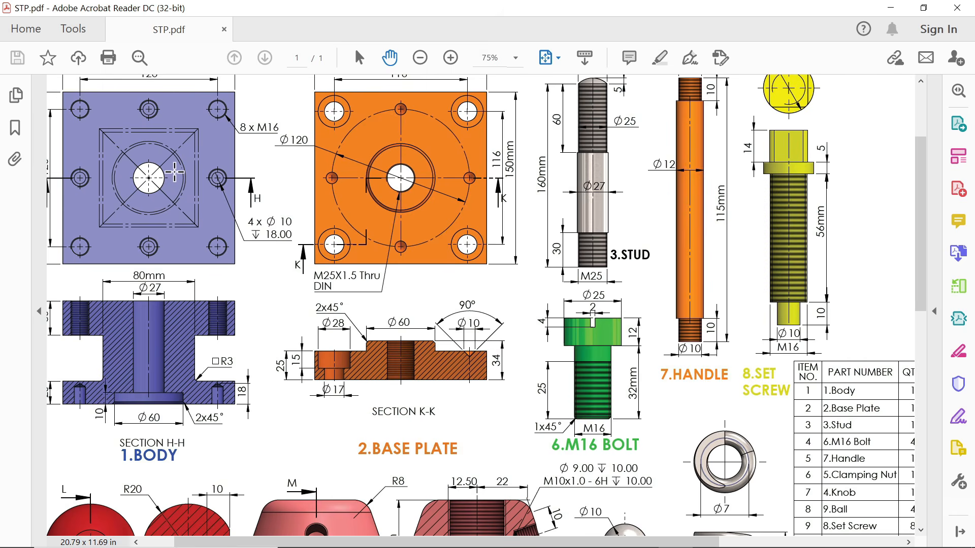
scroll(175, 173, "up", 1, "ctrl")
left_click_drag(195, 191, 400, 139)
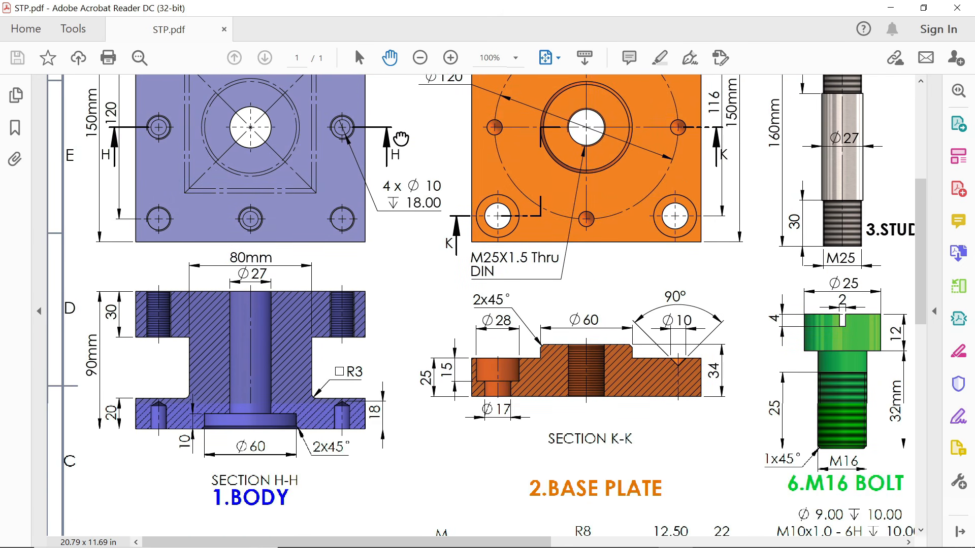
scroll(293, 264, "up", 4)
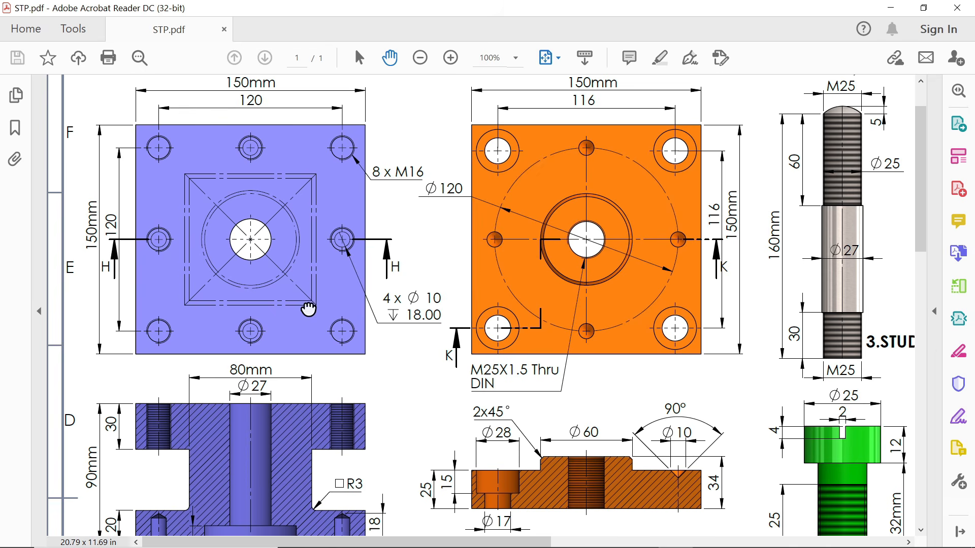
scroll(307, 306, "down", 3)
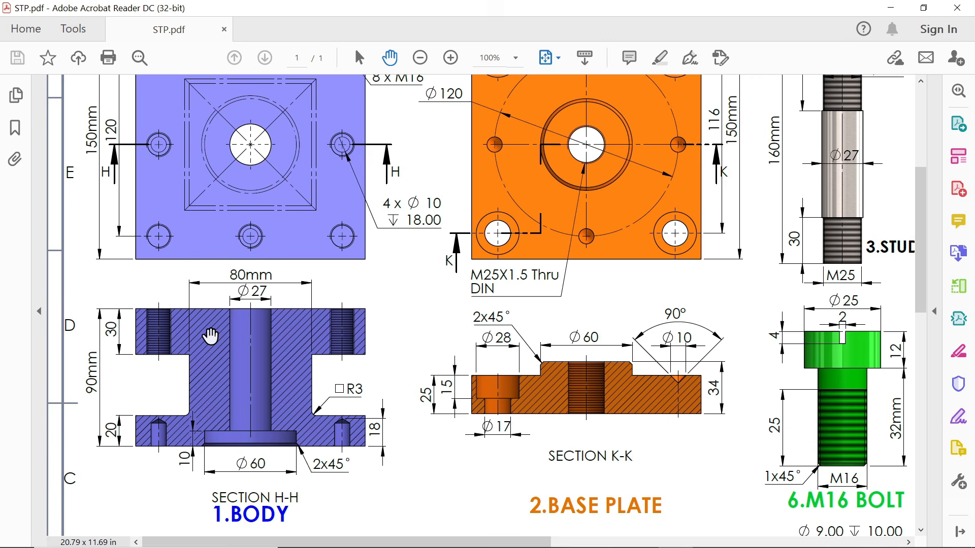
scroll(247, 295, "up", 4)
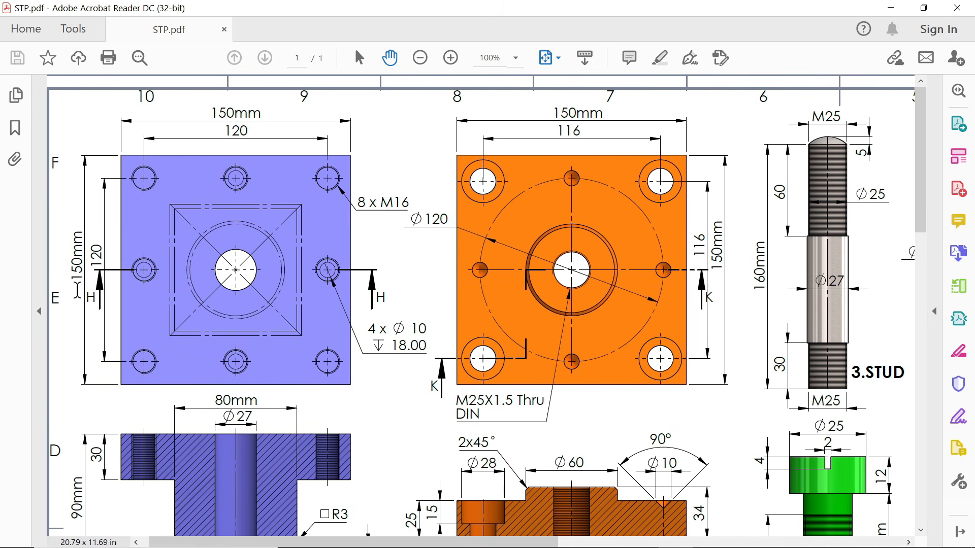
Inspect the section views and 2.BASE PLATE labels, then minimize Acrobat
left_click_drag(213, 327, 227, 180)
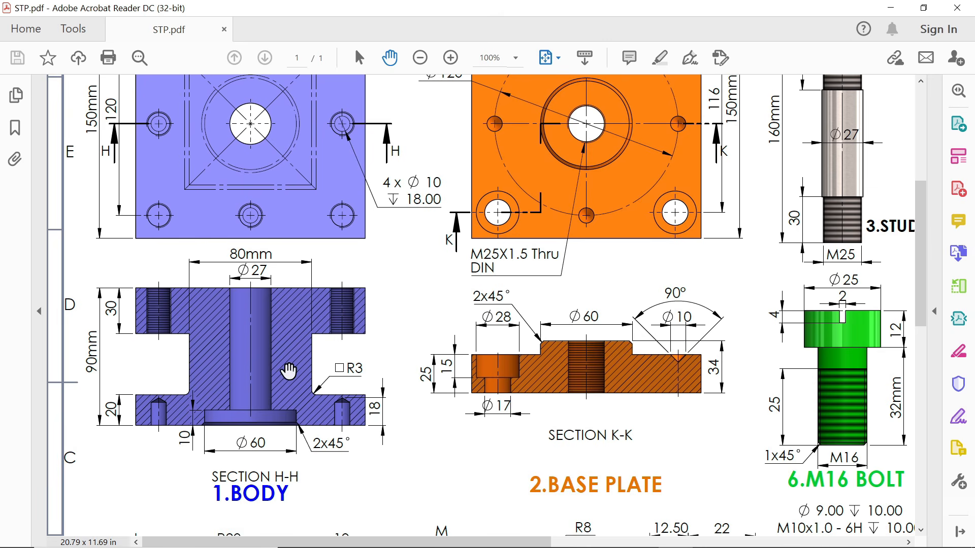
left_click_drag(265, 269, 268, 331)
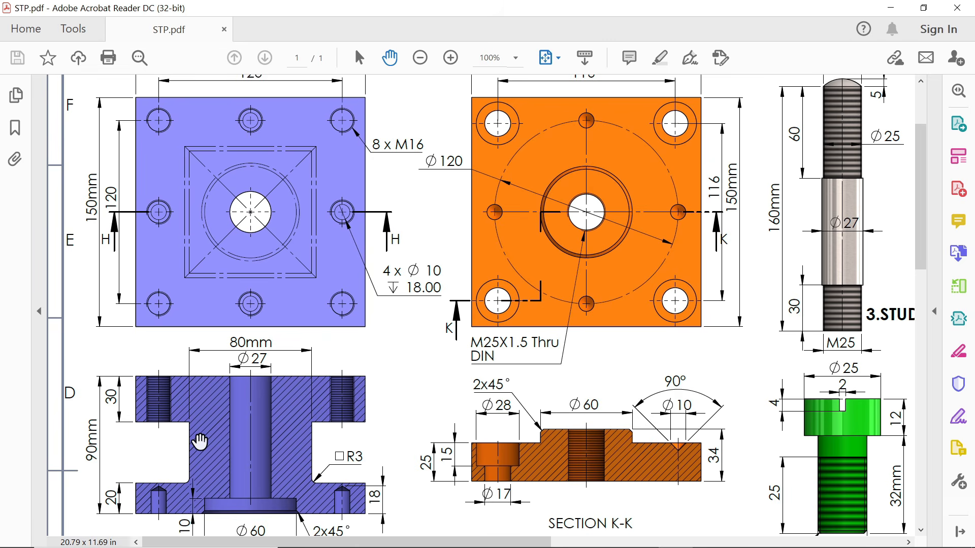
scroll(238, 426, "down", 3)
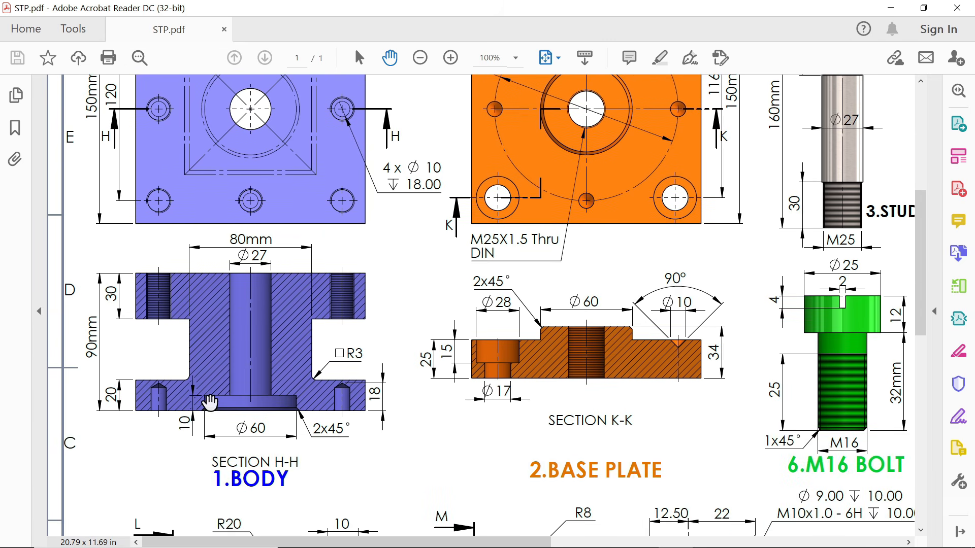
left_click_drag(244, 276, 236, 415)
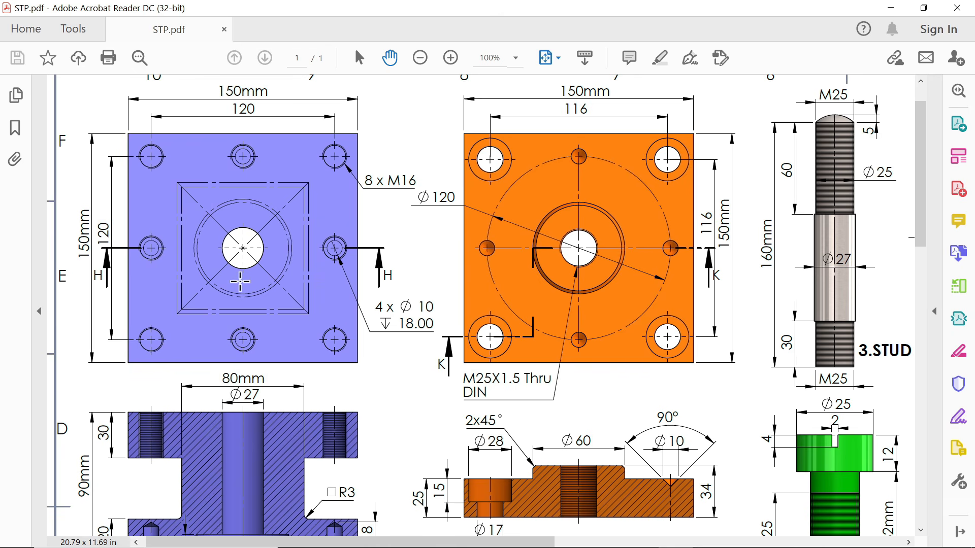
left_click_drag(268, 352, 277, 277)
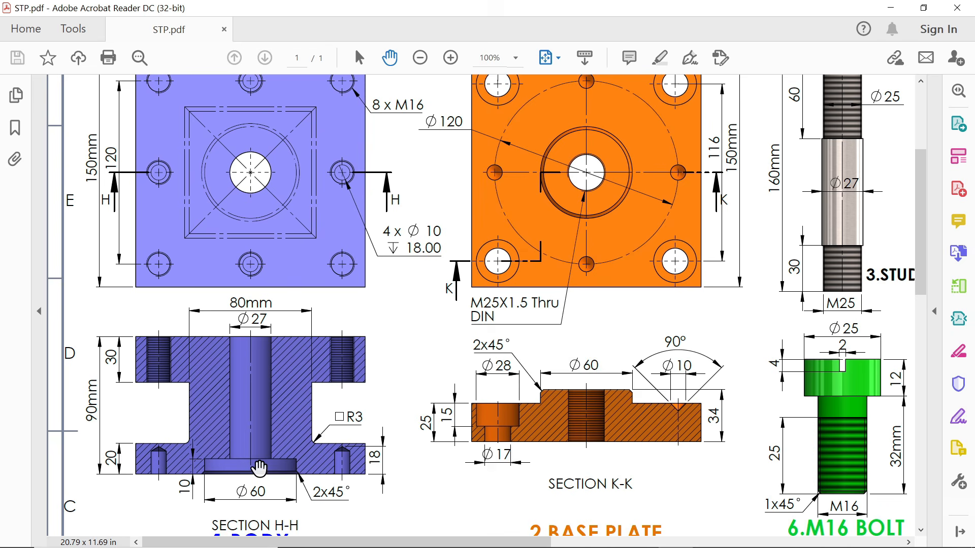
left_click_drag(259, 469, 259, 401)
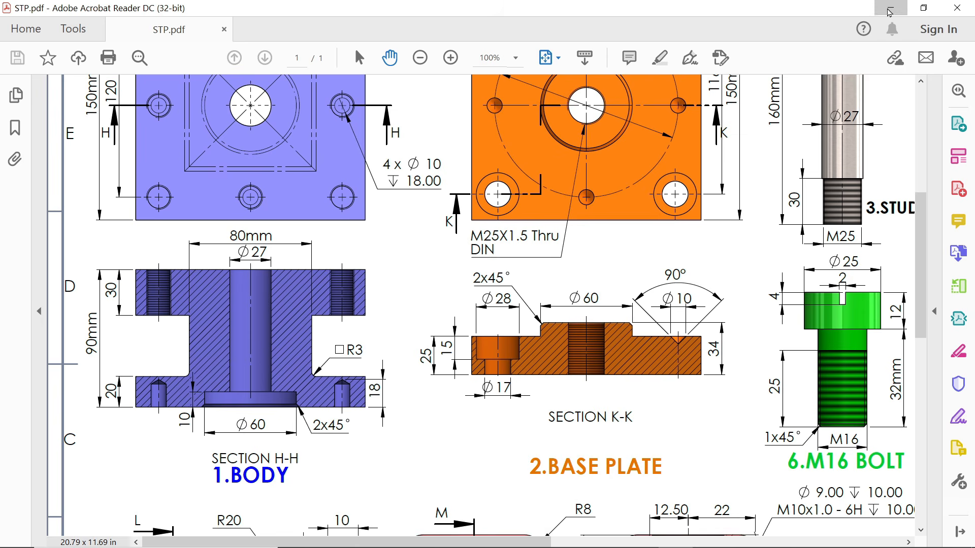
left_click(890, 8)
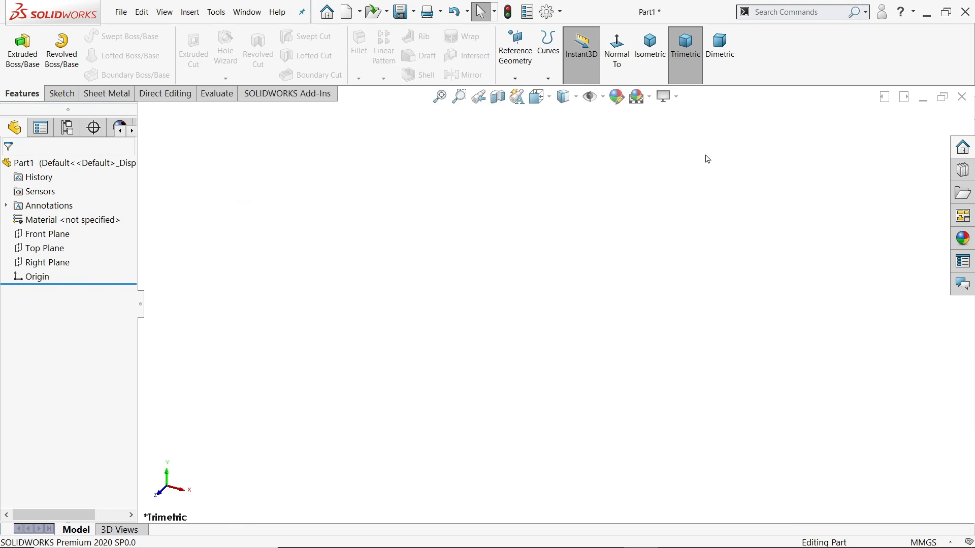
On the Top Plane, draw a 150 × 150 mm center rectangle at the origin
left_click(49, 252)
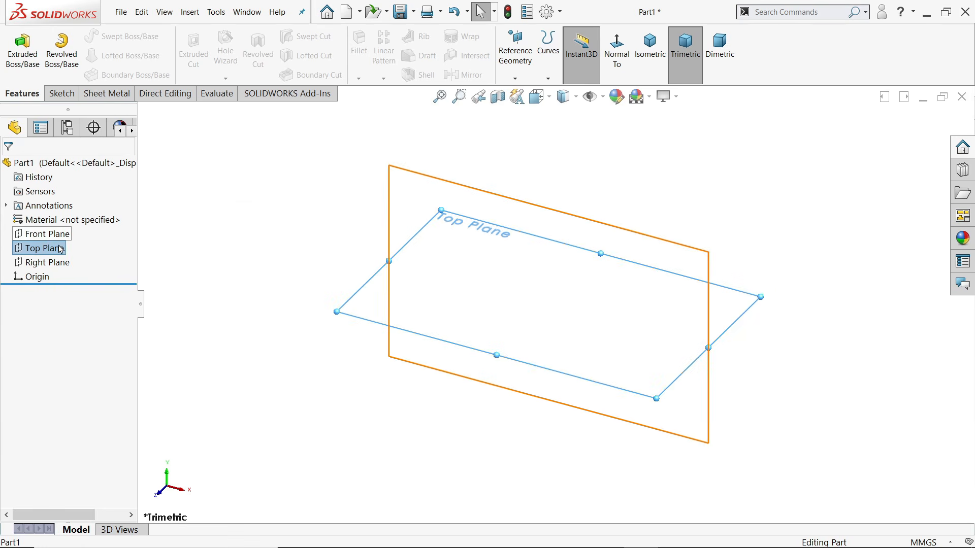
left_click(62, 94)
left_click(17, 50)
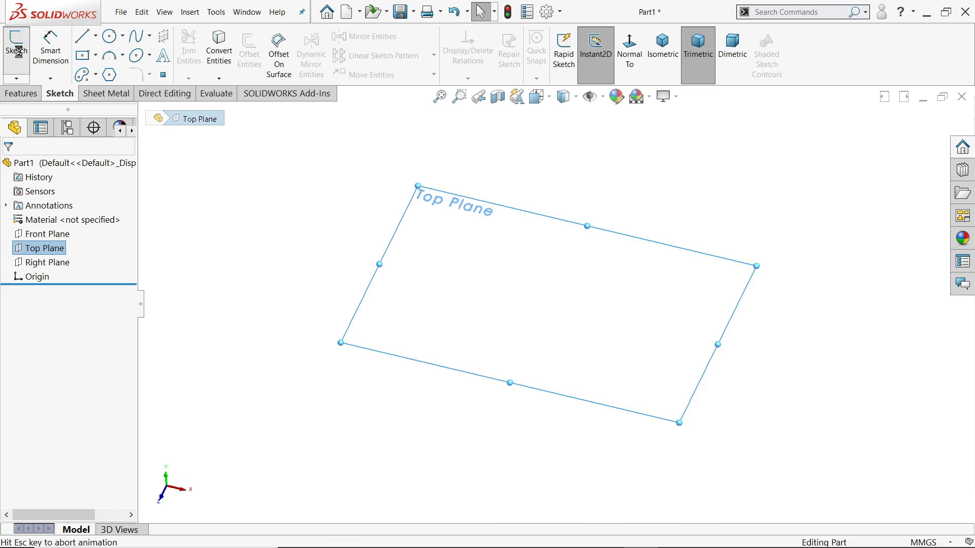
left_click(96, 55)
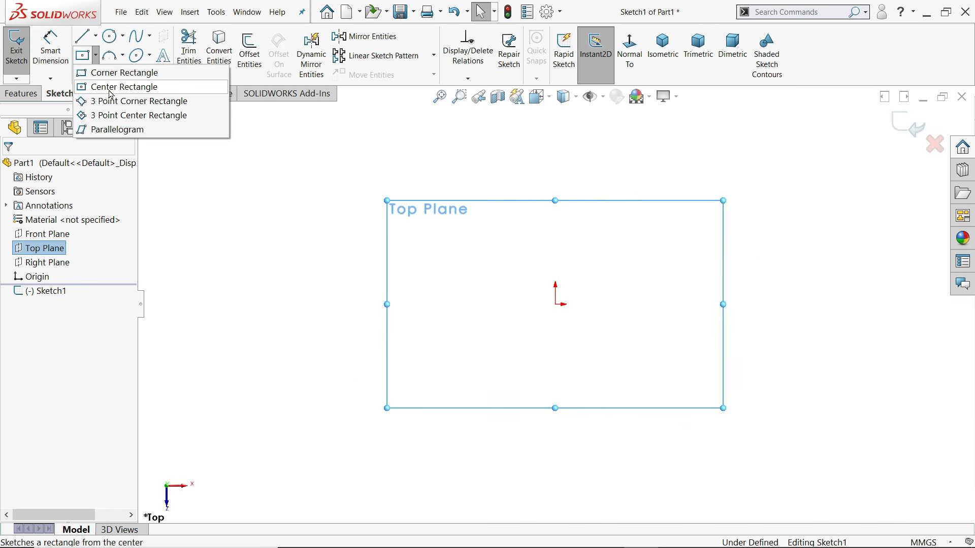
left_click(110, 87)
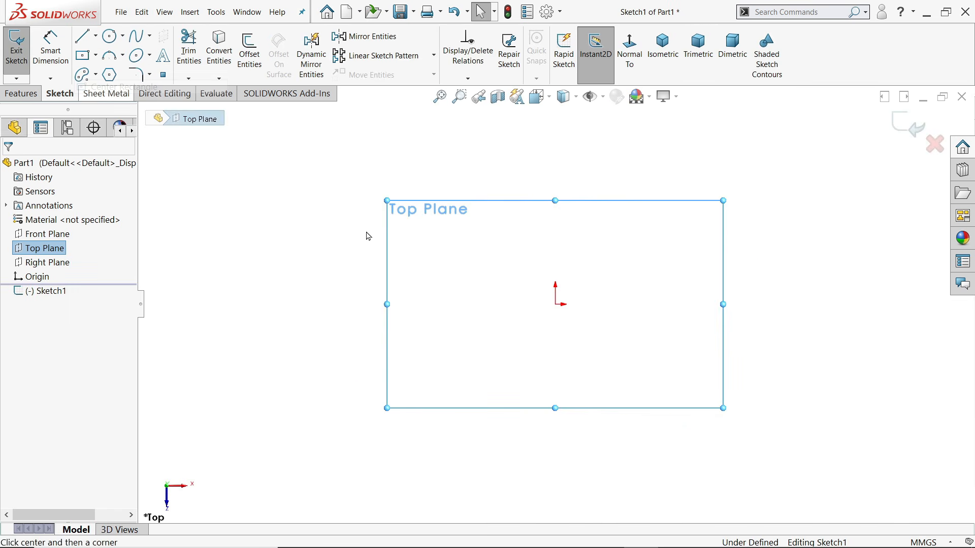
left_click(555, 304)
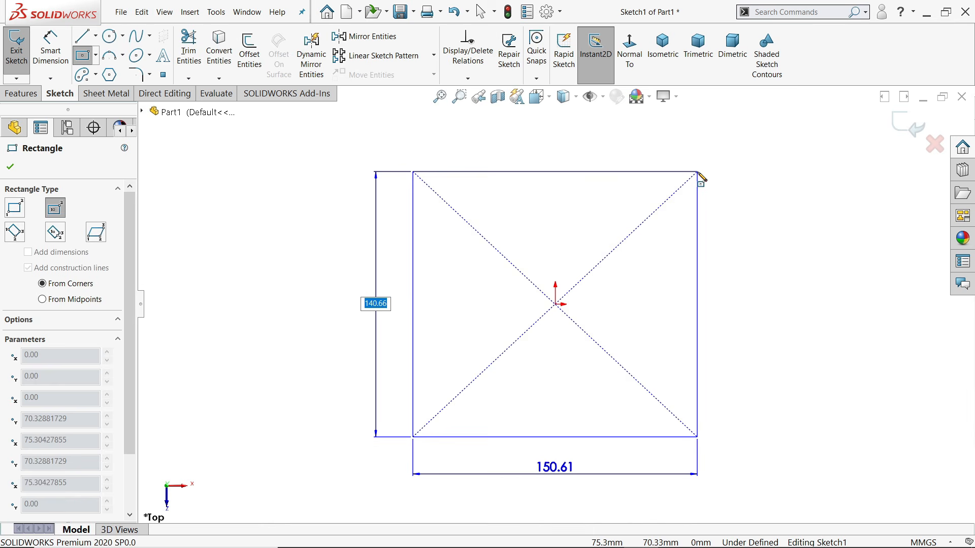
type("150")
key("Tab")
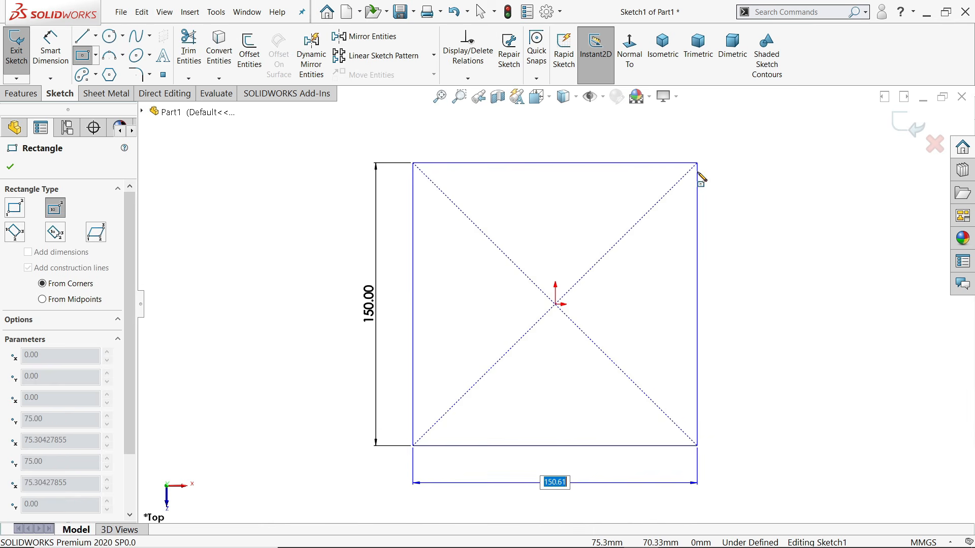
type("150")
key("Return")
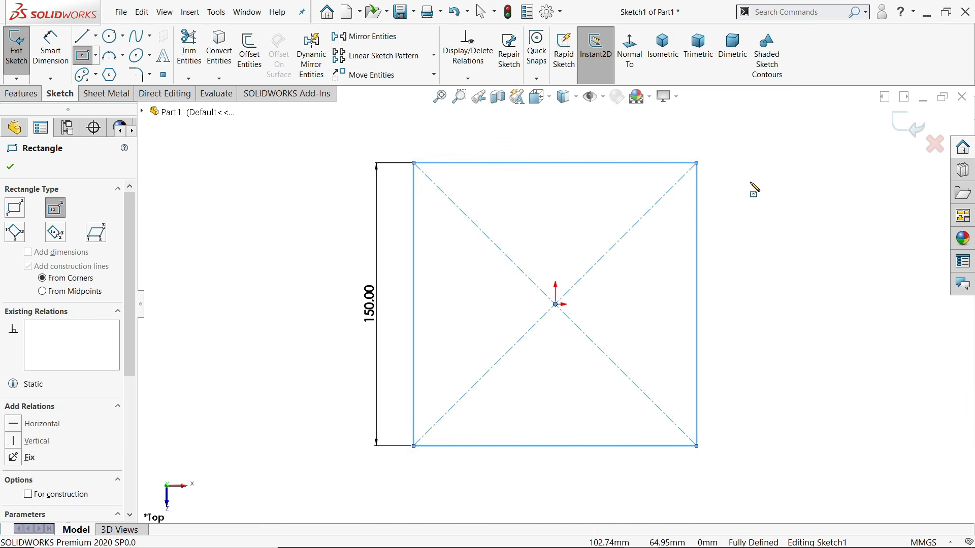
key("Escape")
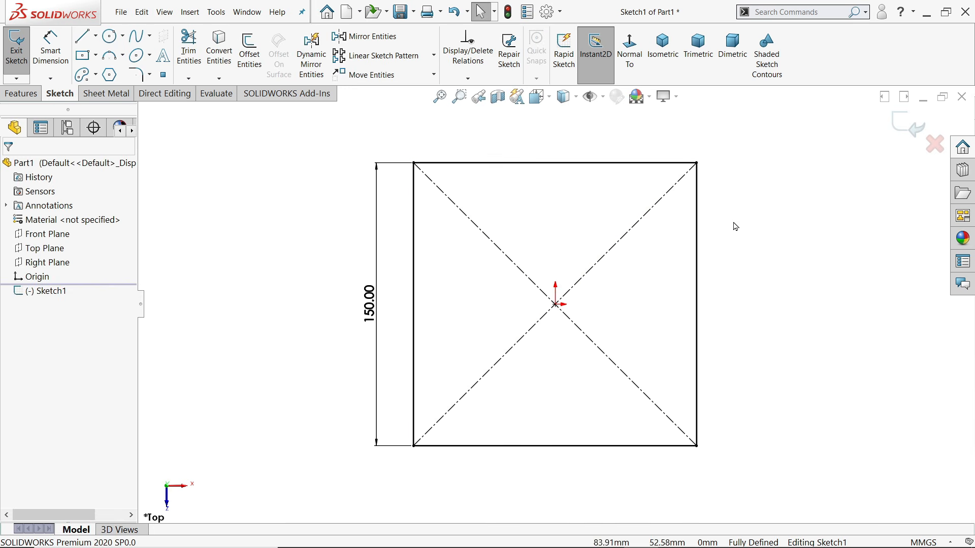
Extrude Sketch1 as a 30 mm Blind boss, reversed so it goes downward
left_click(21, 93)
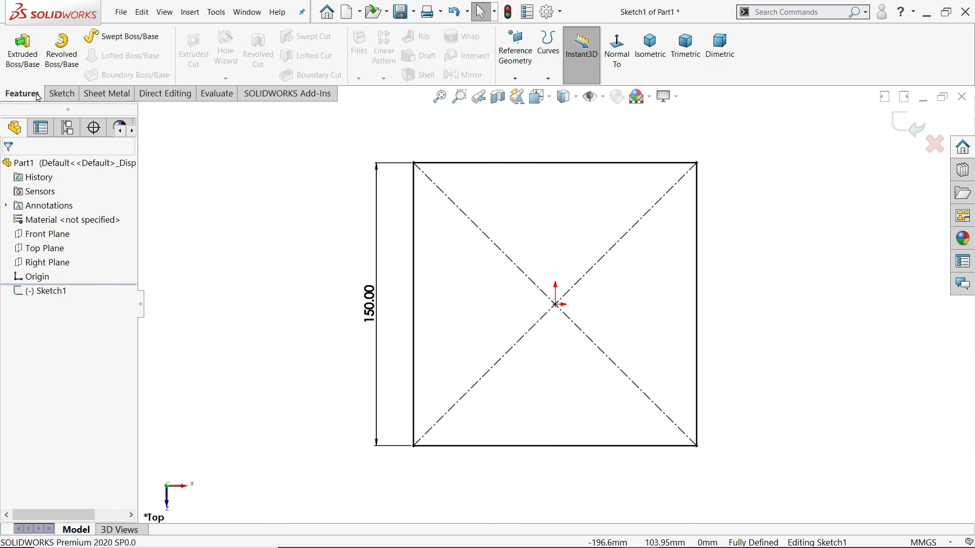
left_click(16, 62)
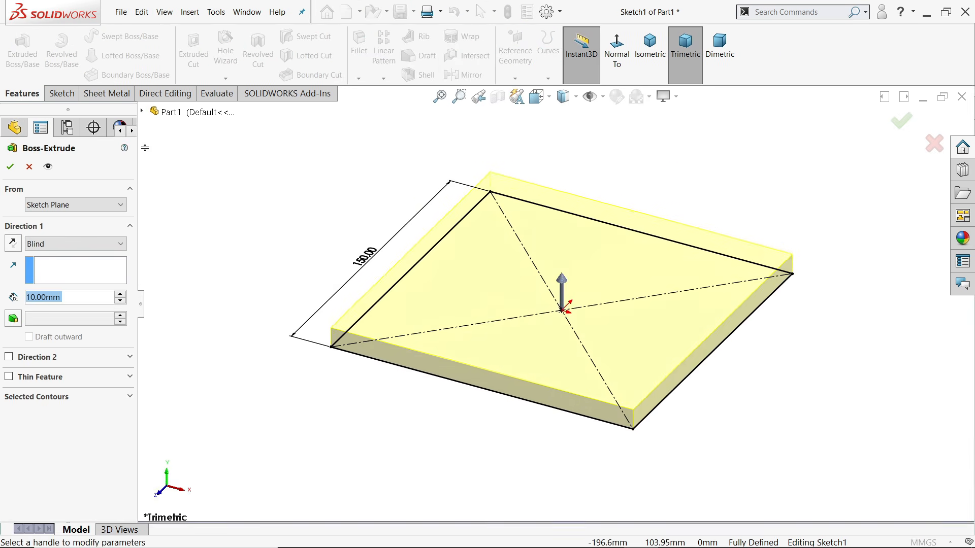
left_click(61, 244)
left_click(51, 254)
left_click(69, 296)
left_click_drag(68, 296, 18, 296)
type("30")
key("Return")
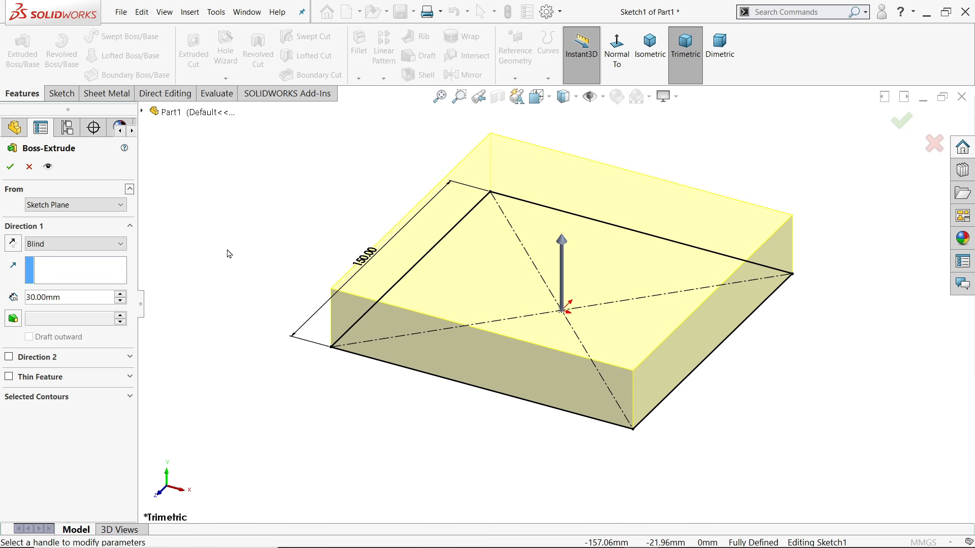
left_click(14, 245)
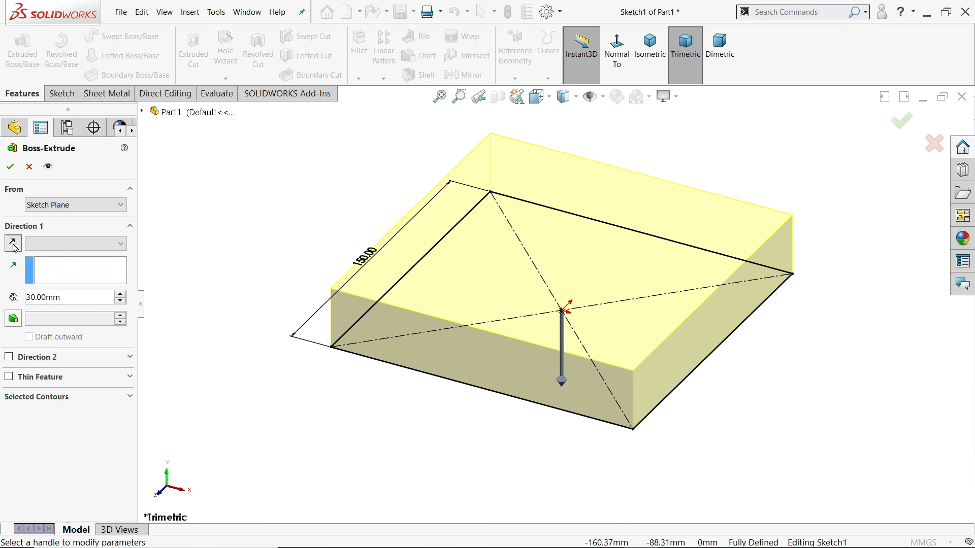
scroll(559, 329, "up", 4)
scroll(553, 392, "down", 2)
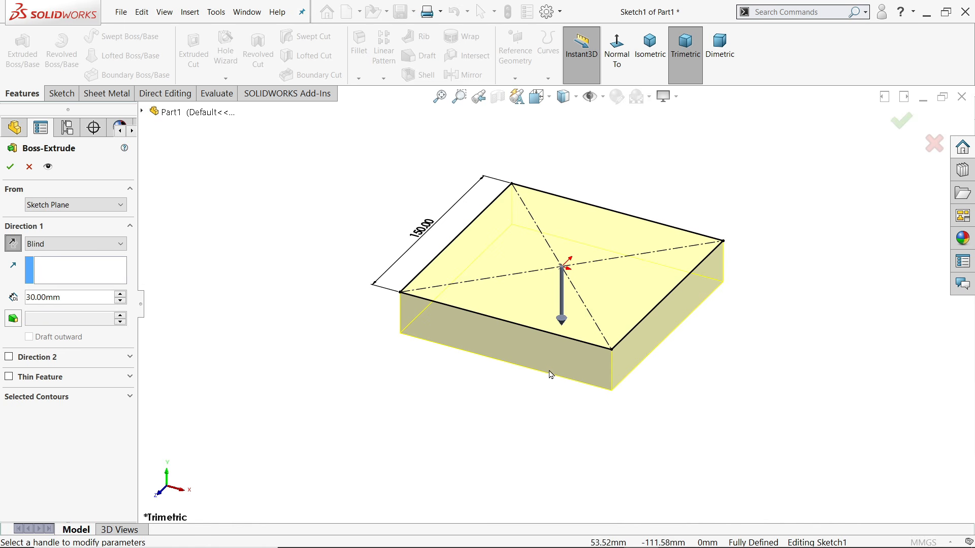
left_click(10, 168)
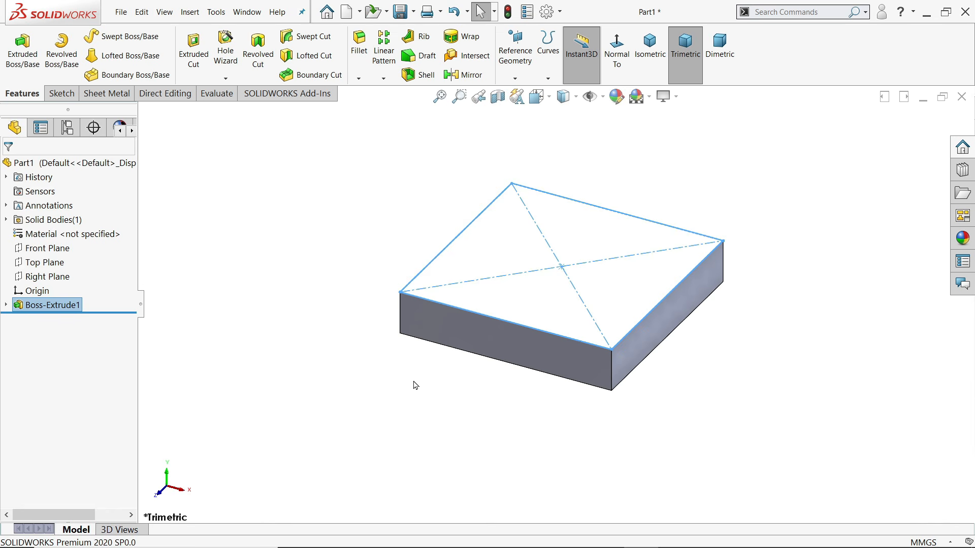
Turn on RealView Graphics and start a sketch on the block's underside face
left_click(665, 96)
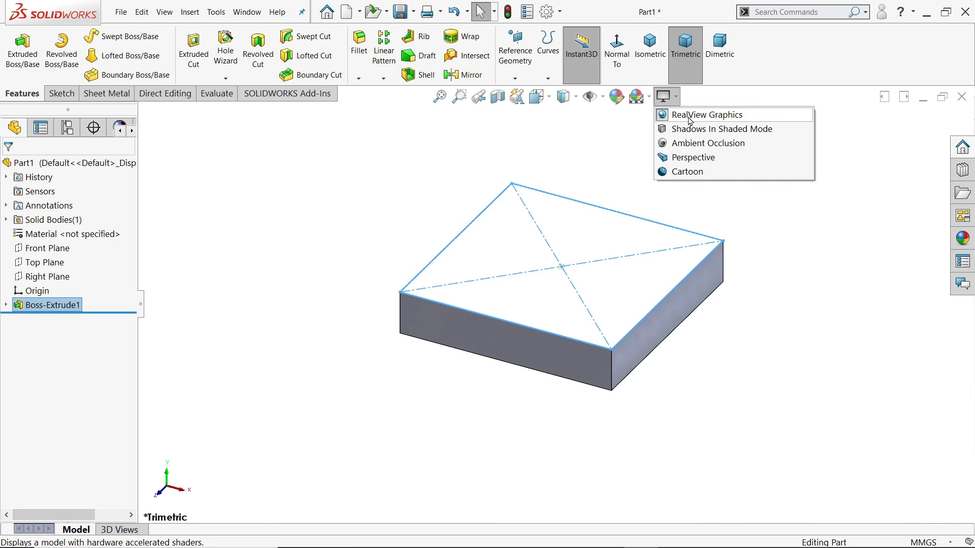
left_click(685, 116)
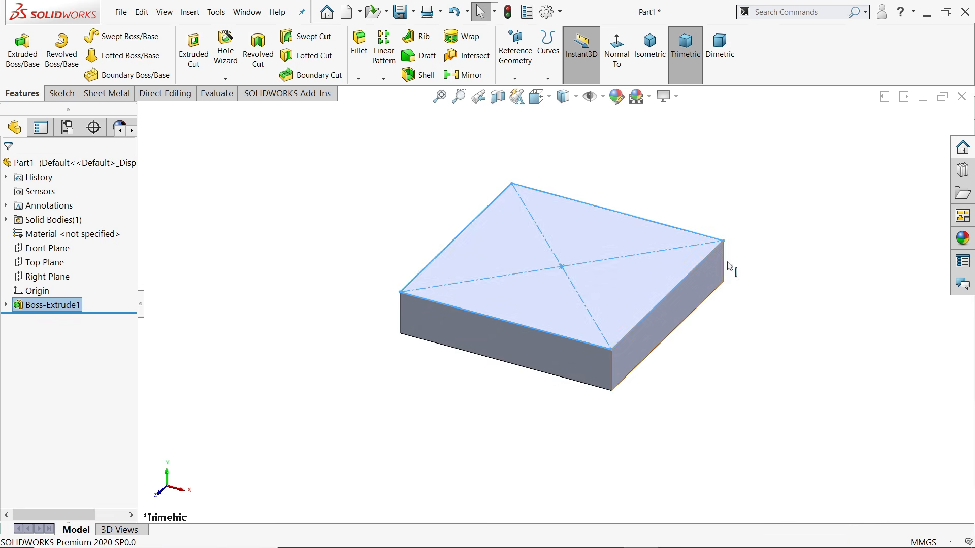
middle_click_drag(620, 387, 581, 296)
left_click(581, 296)
left_click(624, 262)
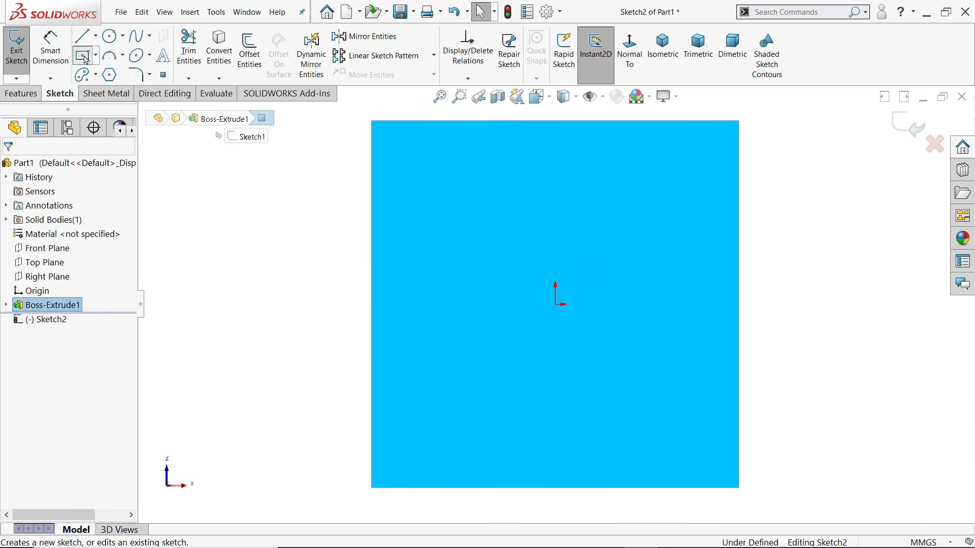
Draw an 80 × 80 mm center rectangle on the origin
left_click(85, 56)
left_click(556, 304)
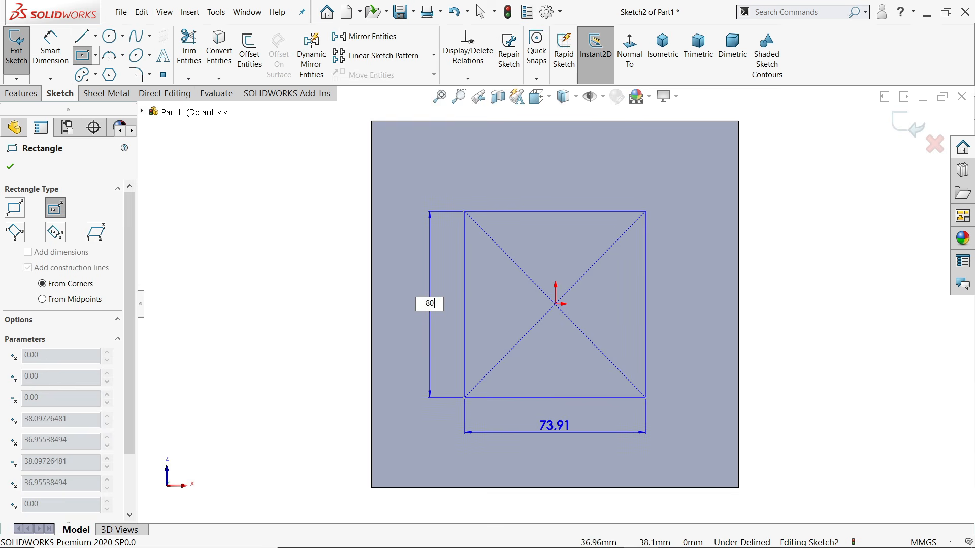
type("80")
key("Tab")
key("Return")
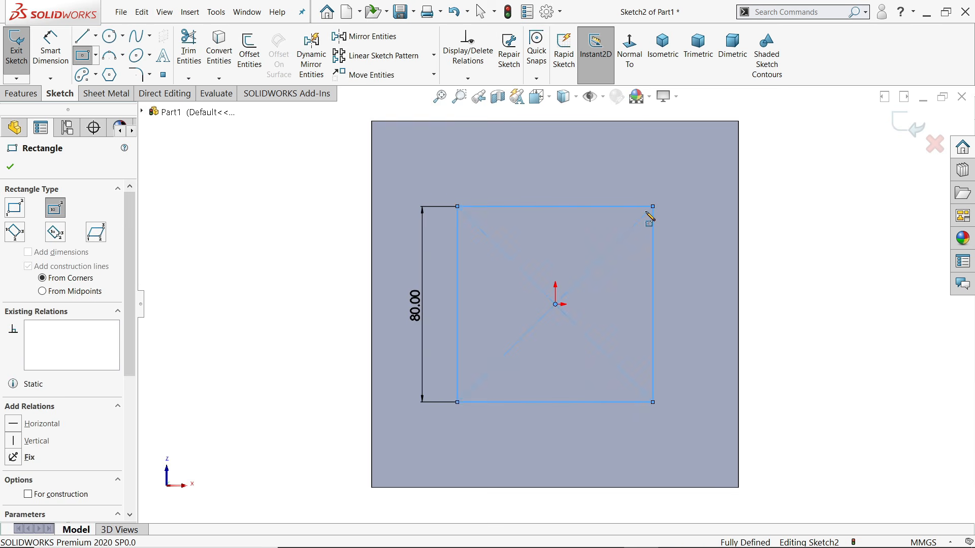
key("Escape")
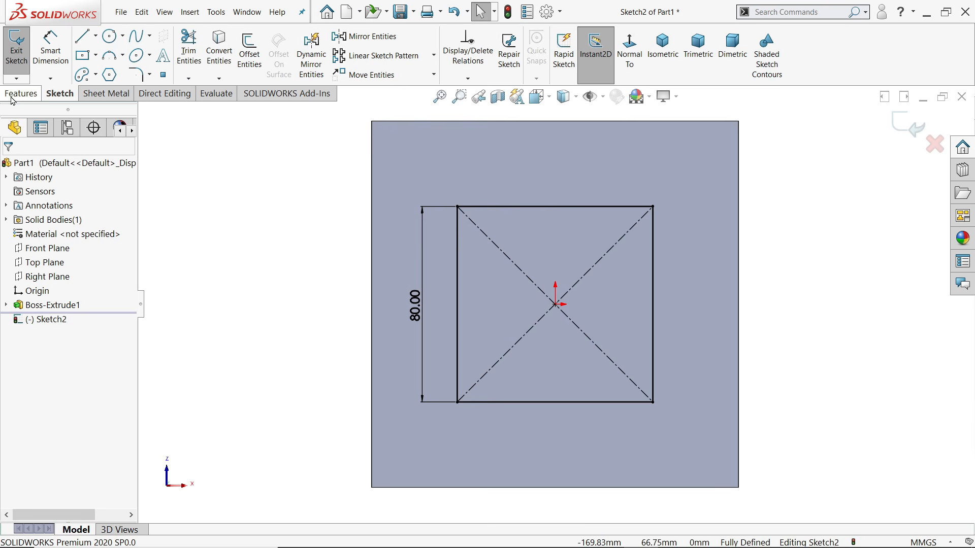
left_click(21, 95)
Extrude the 80 mm square sketch 40 mm as a boss
left_click(30, 76)
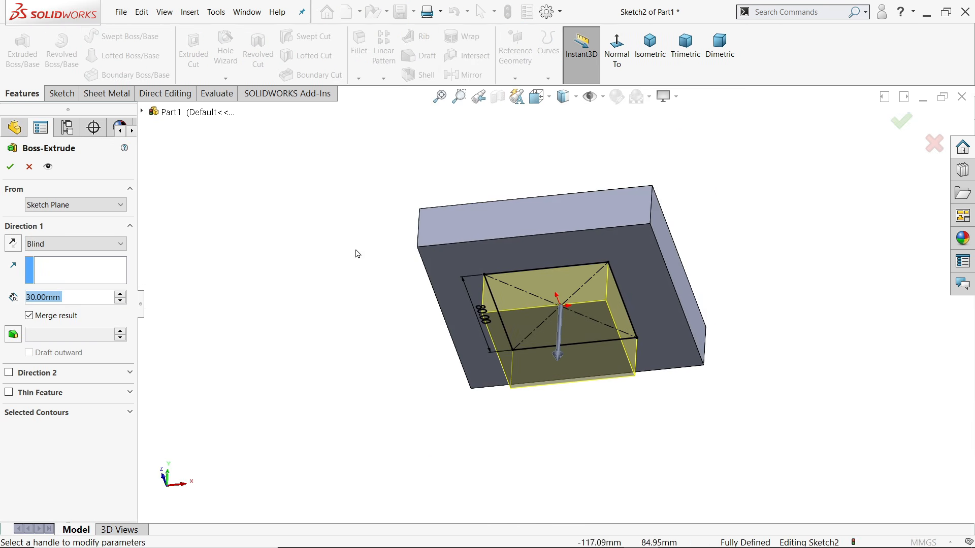
type("40")
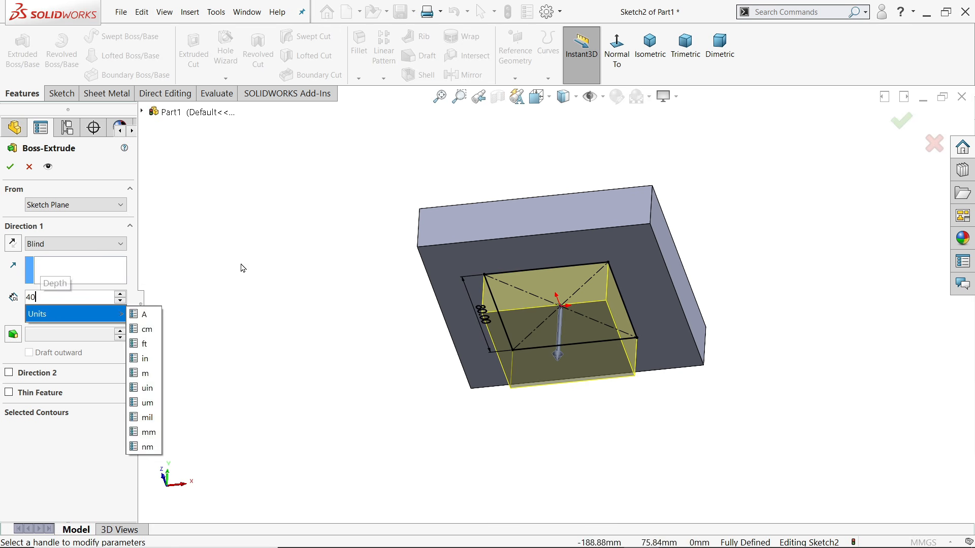
key("Return")
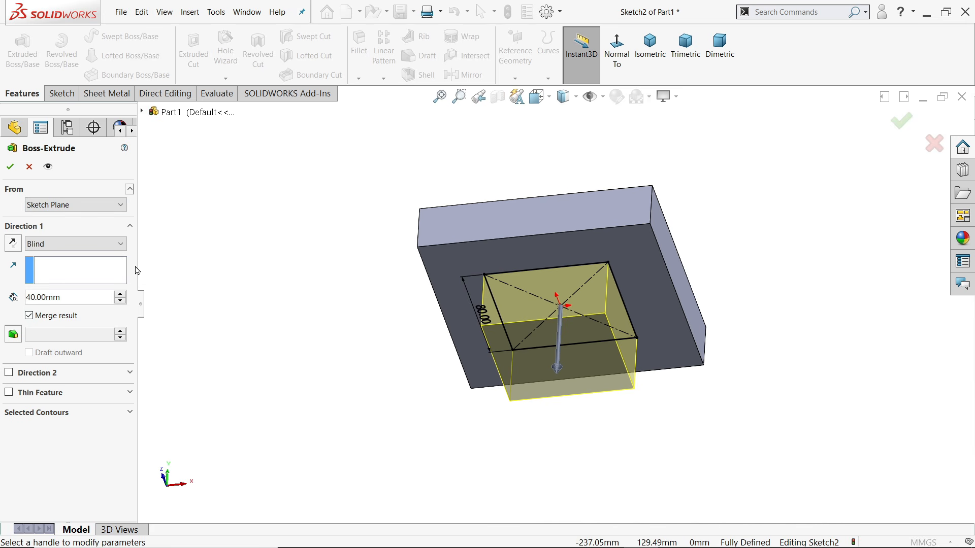
left_click(11, 167)
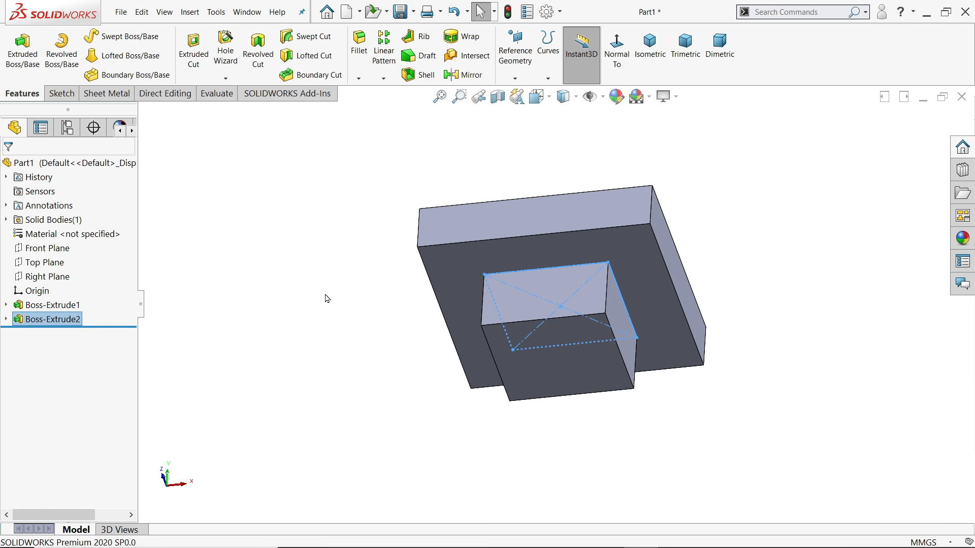
Start a sketch on the boss's end face and convert Sketch1's square outline into it
left_click(546, 376)
left_click(581, 345)
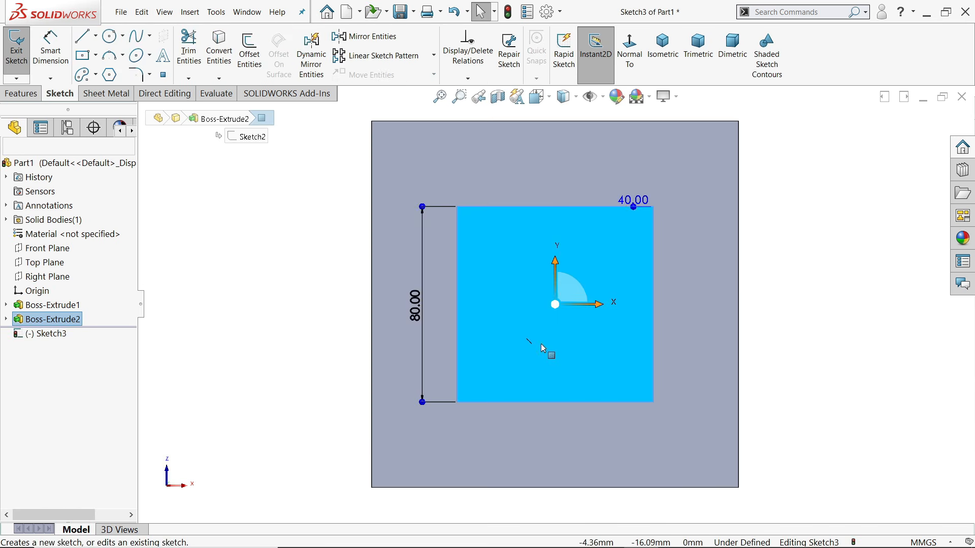
left_click(6, 305)
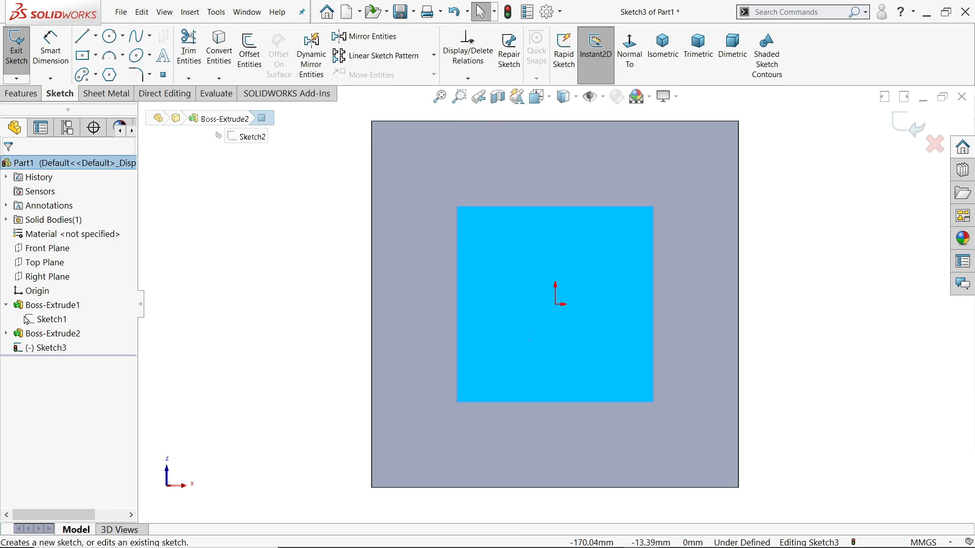
left_click(49, 319)
middle_click_drag(335, 241, 304, 342)
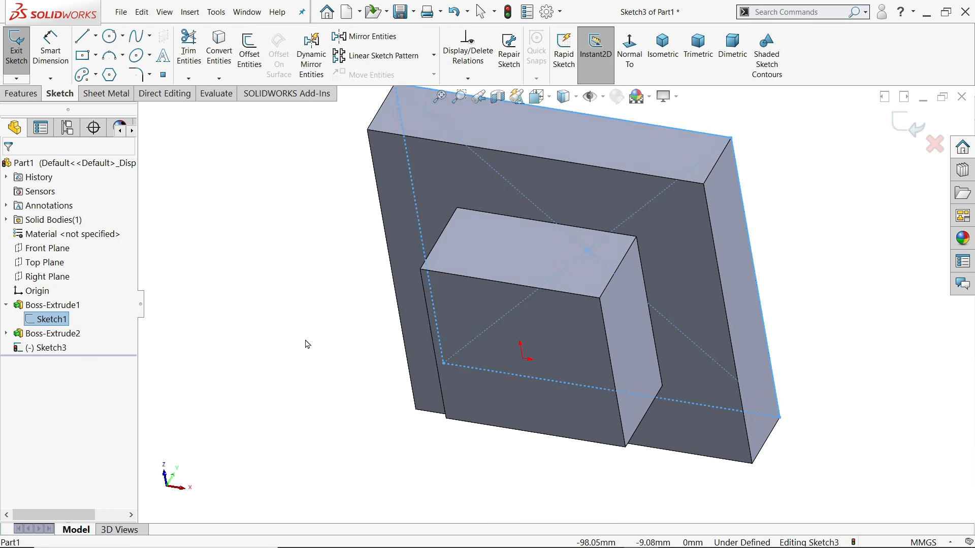
left_click(219, 50)
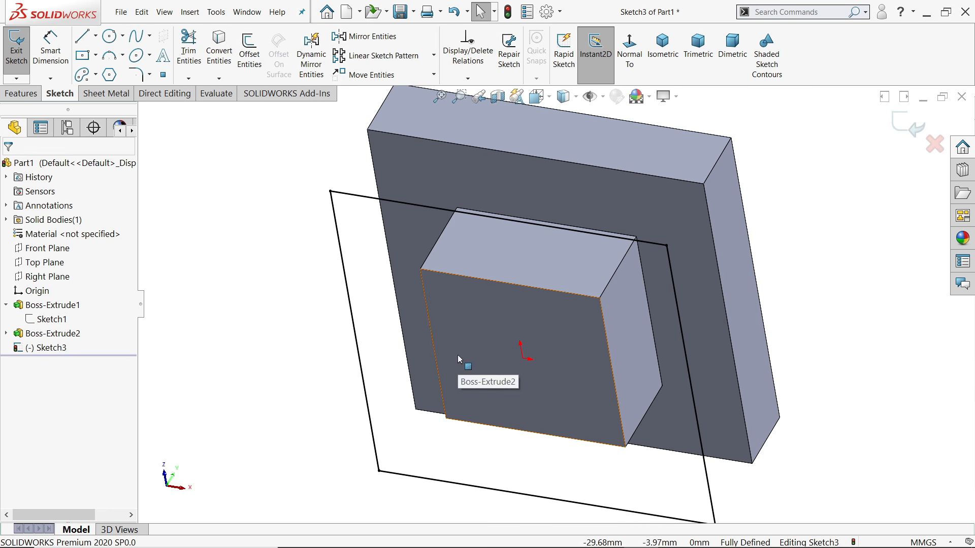
Extrude the converted outline 20 mm into a plate and orbit to check it
left_click(21, 93)
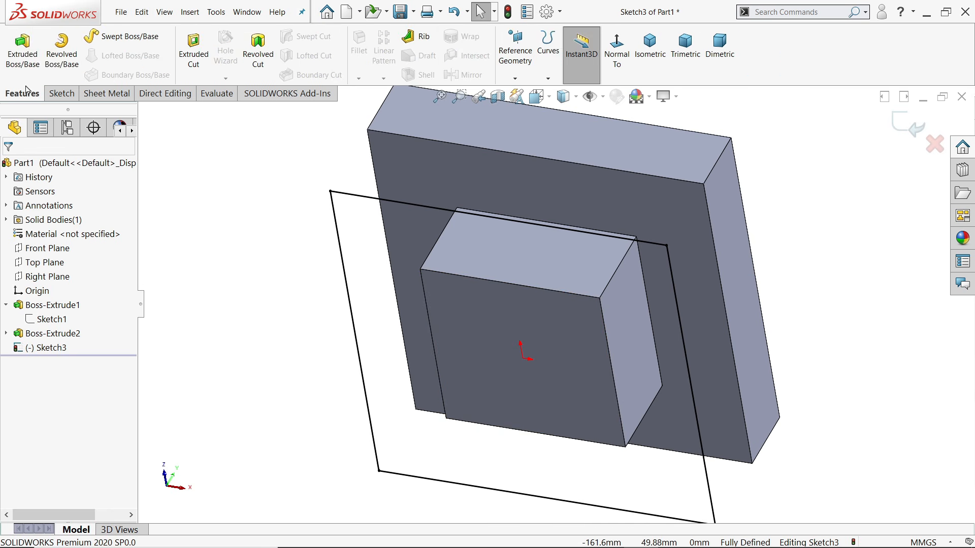
left_click(23, 55)
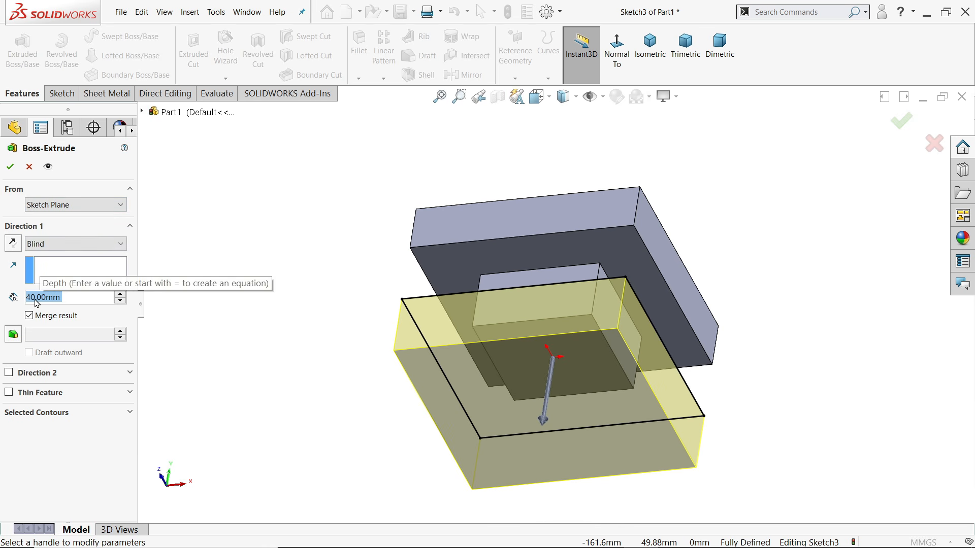
type("20")
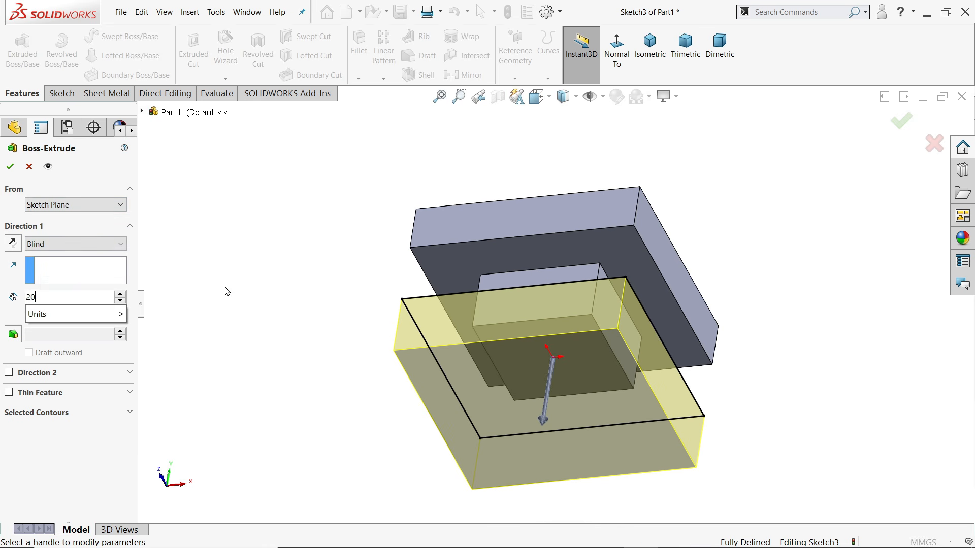
key("Return")
middle_click_drag(294, 257, 257, 409)
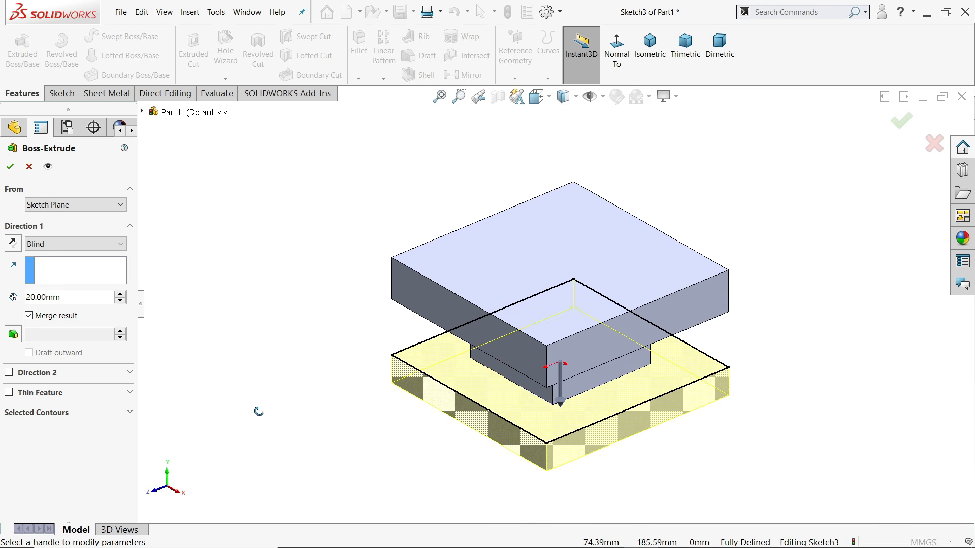
left_click(655, 50)
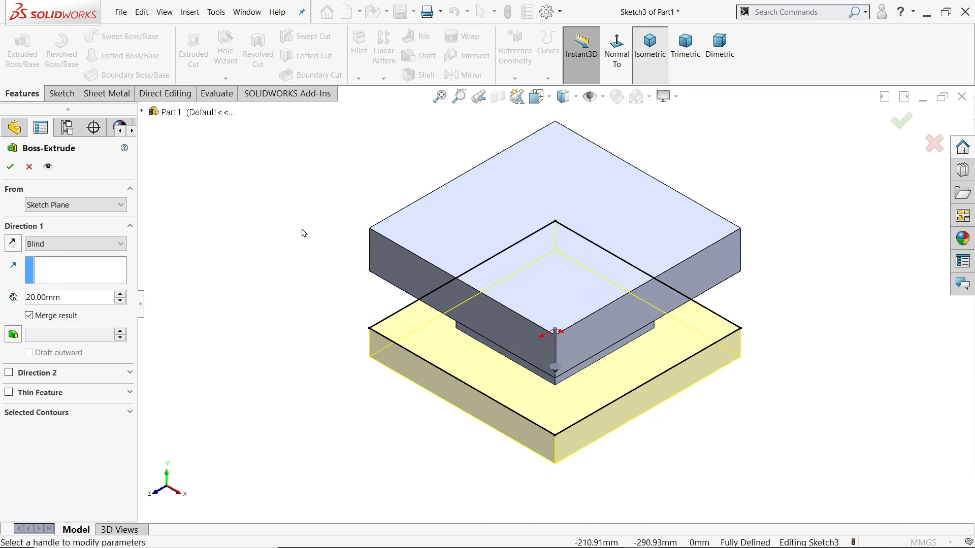
left_click(10, 166)
left_click(234, 261)
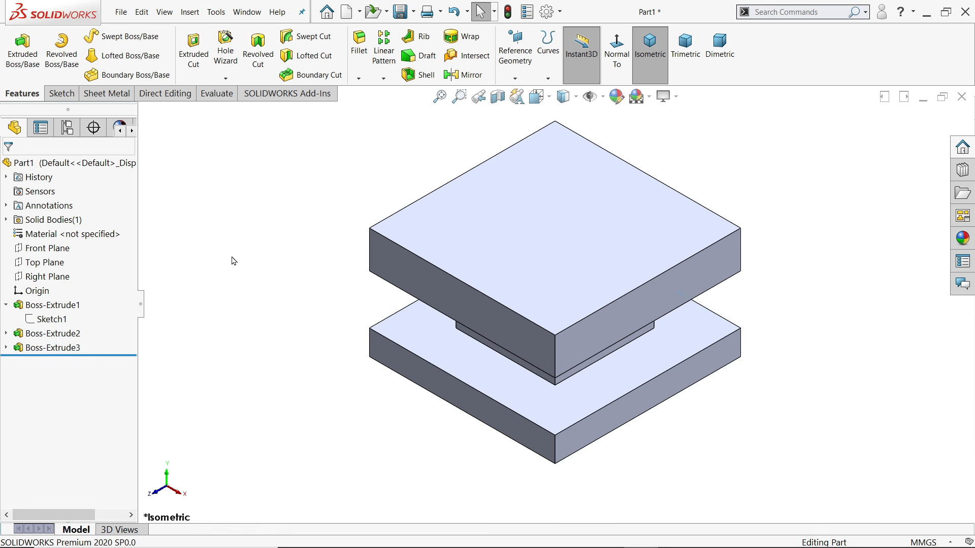
mouse_move(292, 341)
middle_mouse_down()
mouse_move(305, 217)
mouse_move(289, 337)
mouse_move(297, 335)
middle_mouse_up()
middle_click_drag(338, 387, 522, 378)
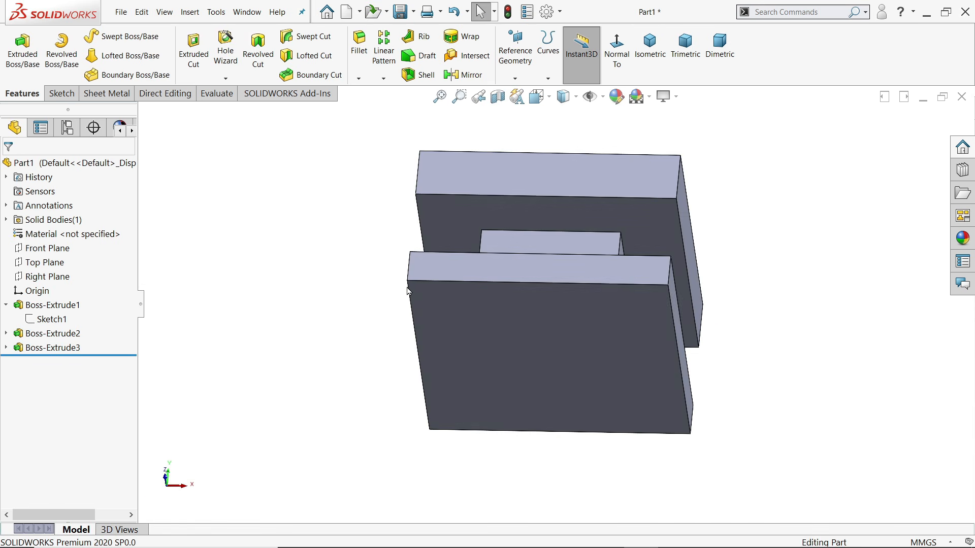
Start a Hole Wizard hole using the Legacy style with Counterbored type
left_click(227, 56)
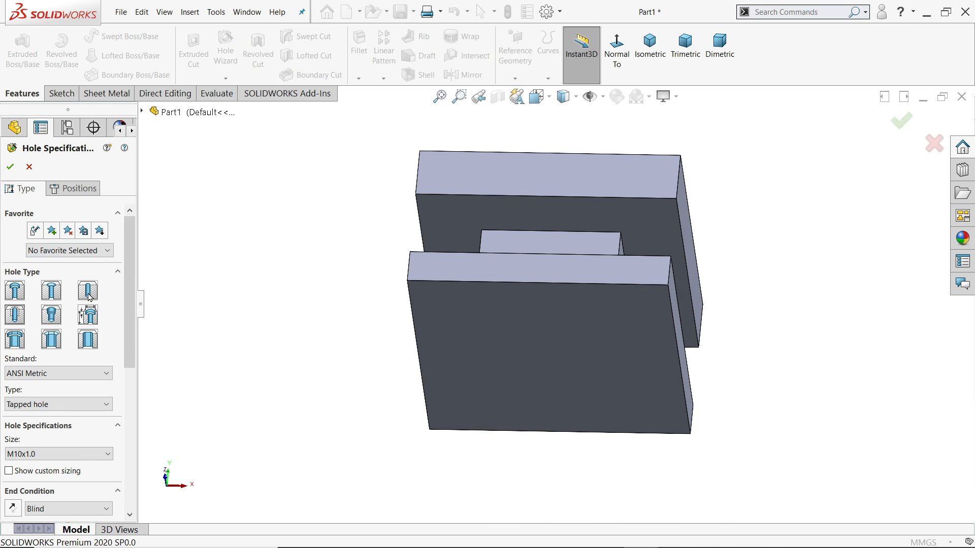
left_click(89, 317)
left_click(62, 316)
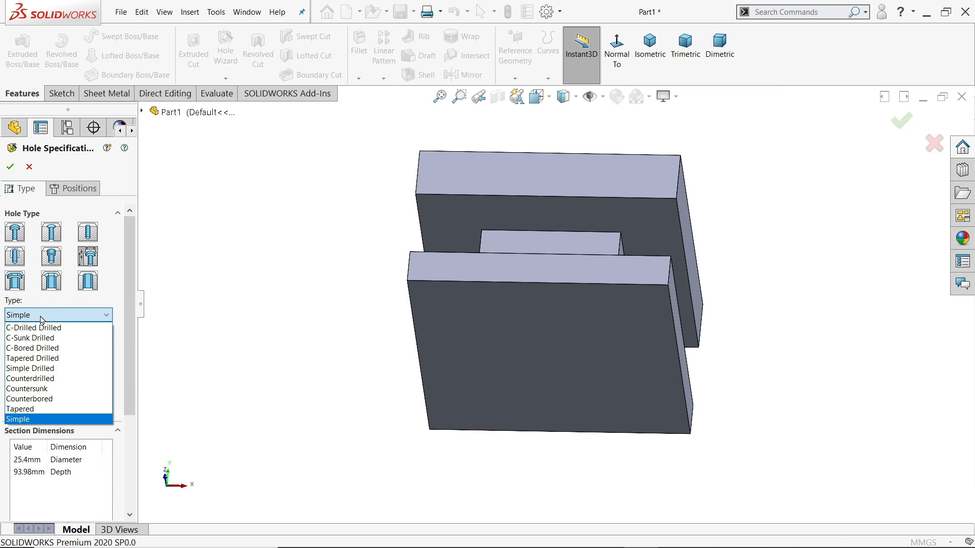
left_click(37, 399)
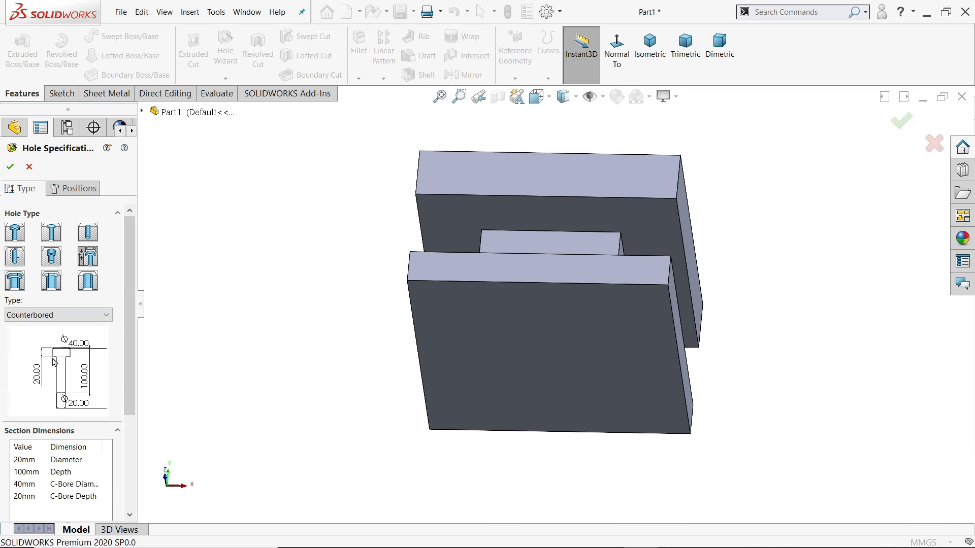
scroll(129, 317, "down", 5)
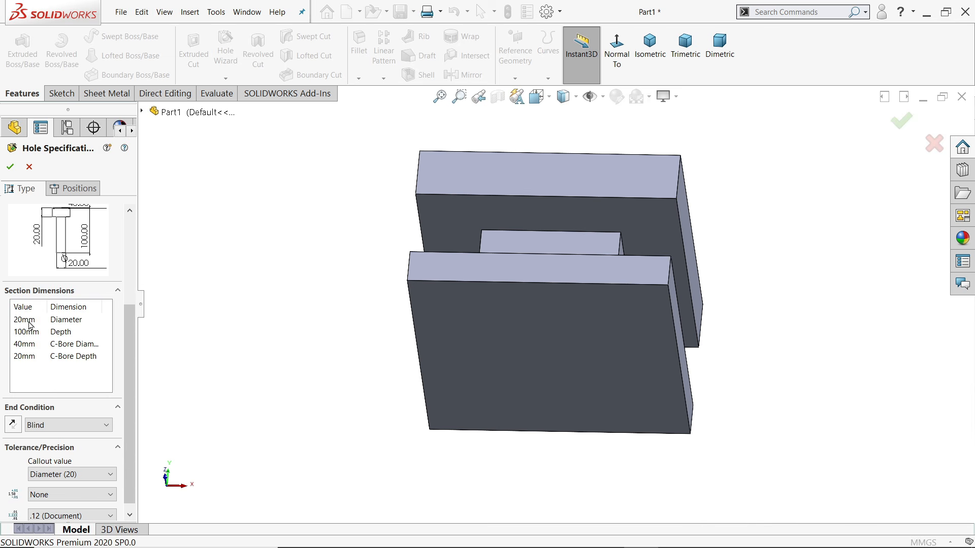
Set diameter 27, Through All, counterbore diameter 60 and counterbore depth 10
left_click(25, 320)
left_click(24, 332)
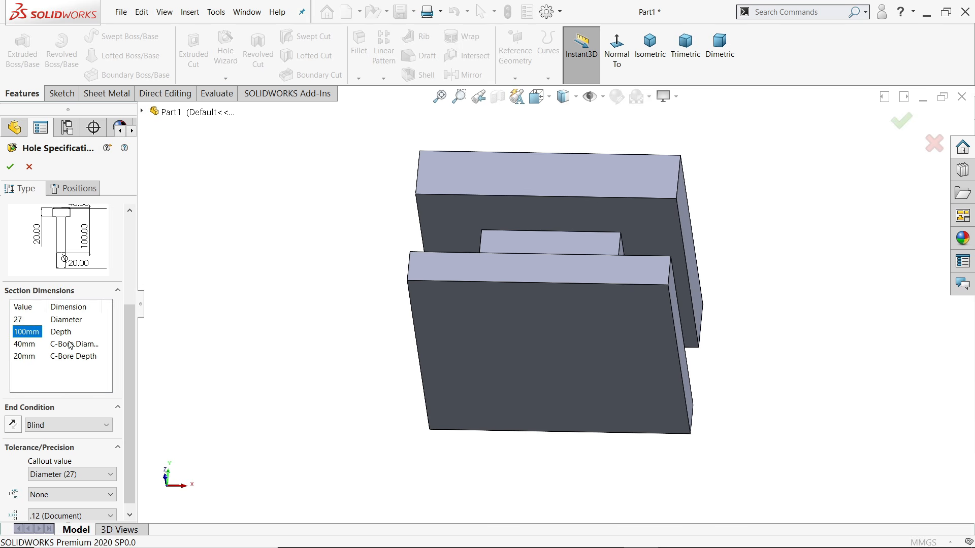
left_click(83, 430)
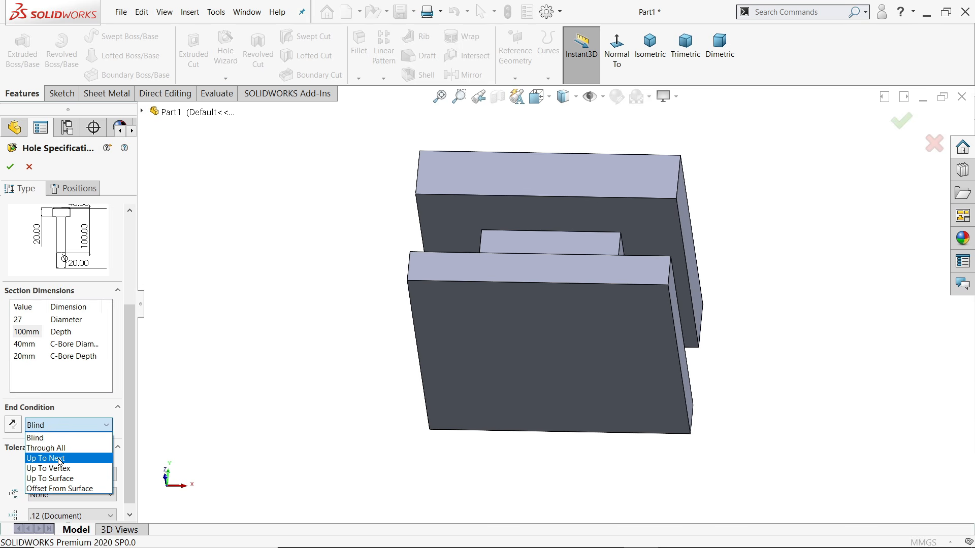
left_click(60, 459)
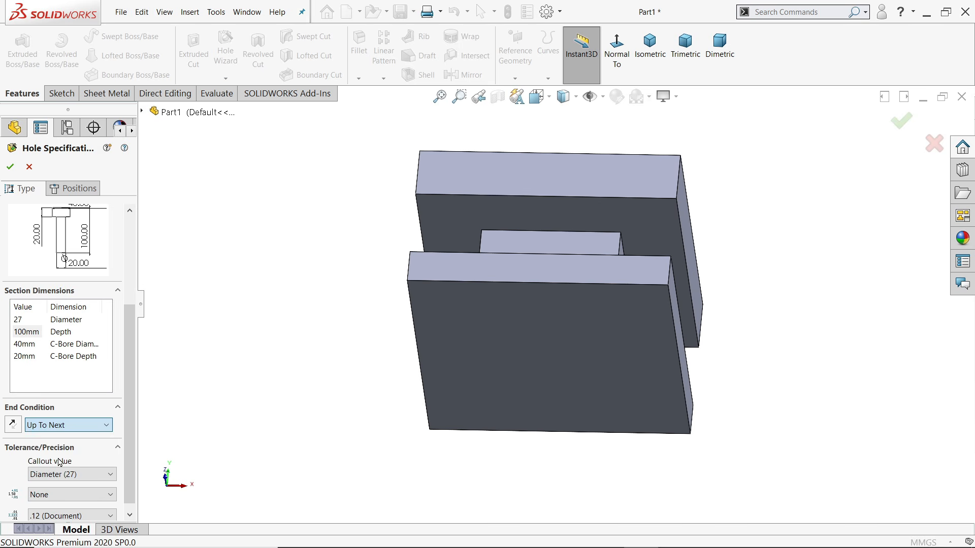
left_click(54, 432)
left_click(58, 450)
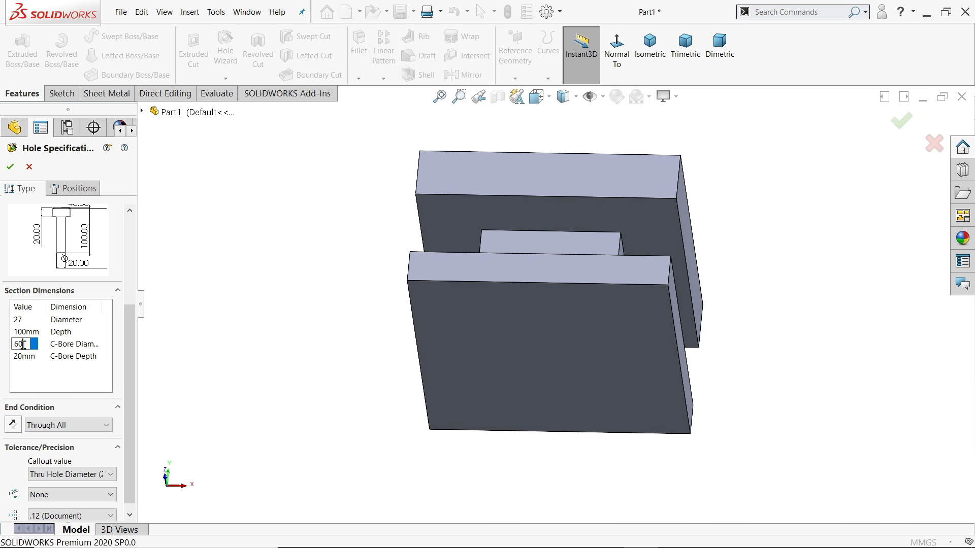
left_click(23, 357)
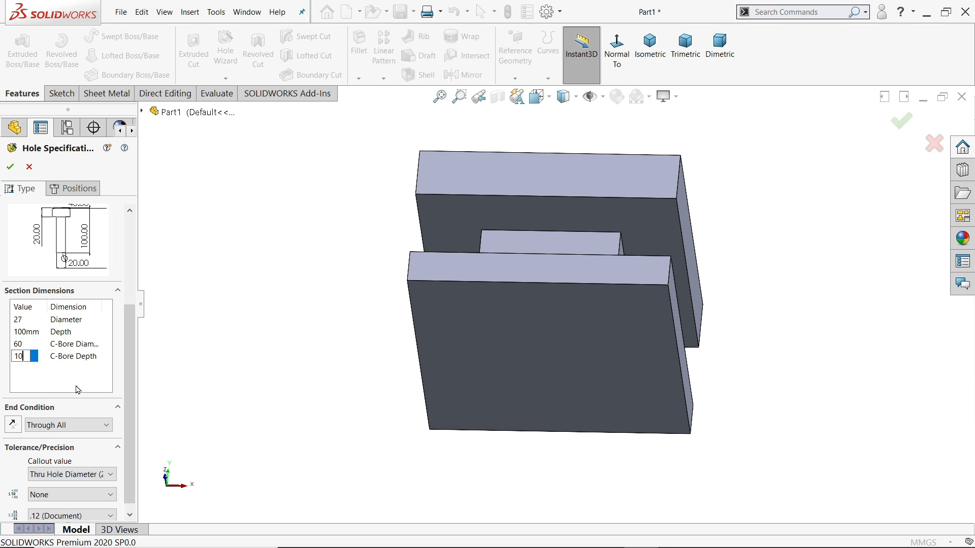
left_click_drag(127, 411, 128, 419)
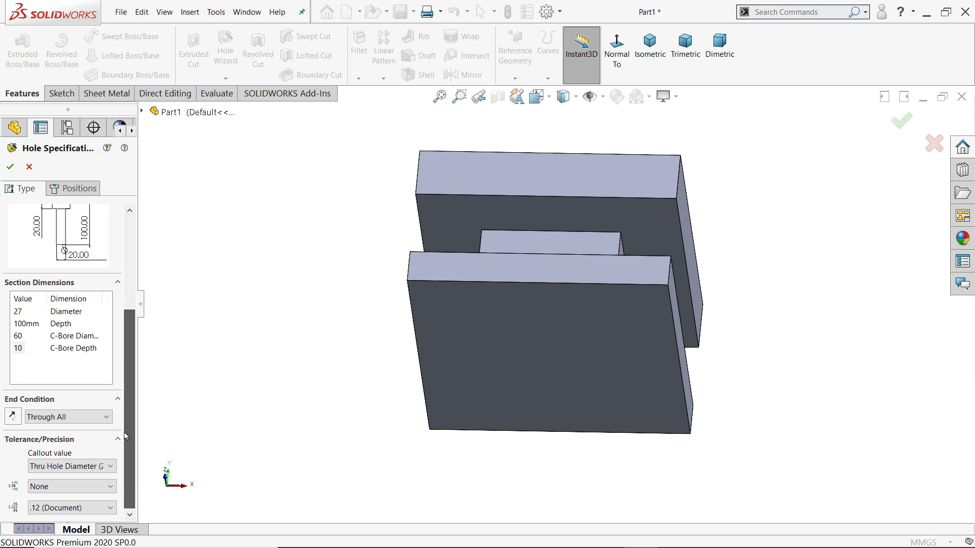
Position the counterbored hole at the origin on the front plate's face and accept it
left_click(81, 193)
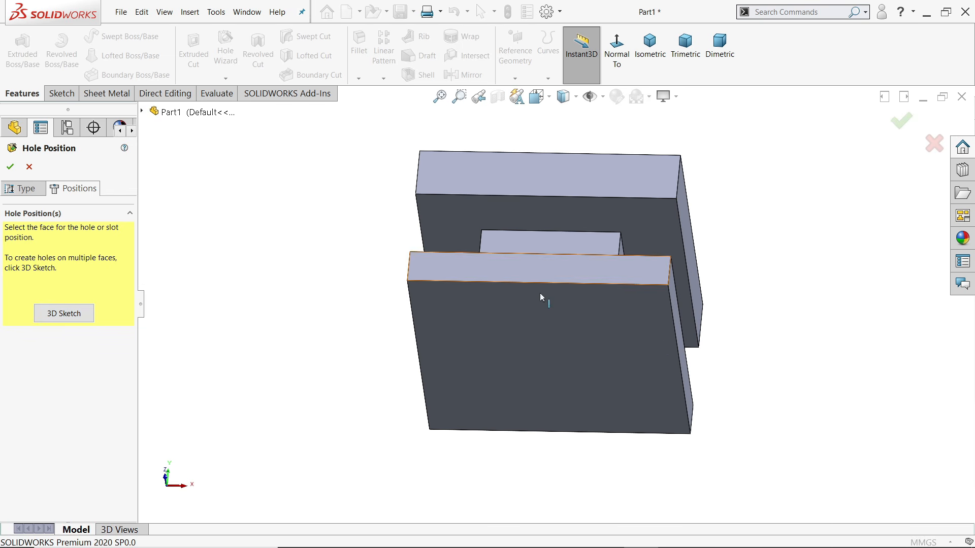
left_click(536, 364)
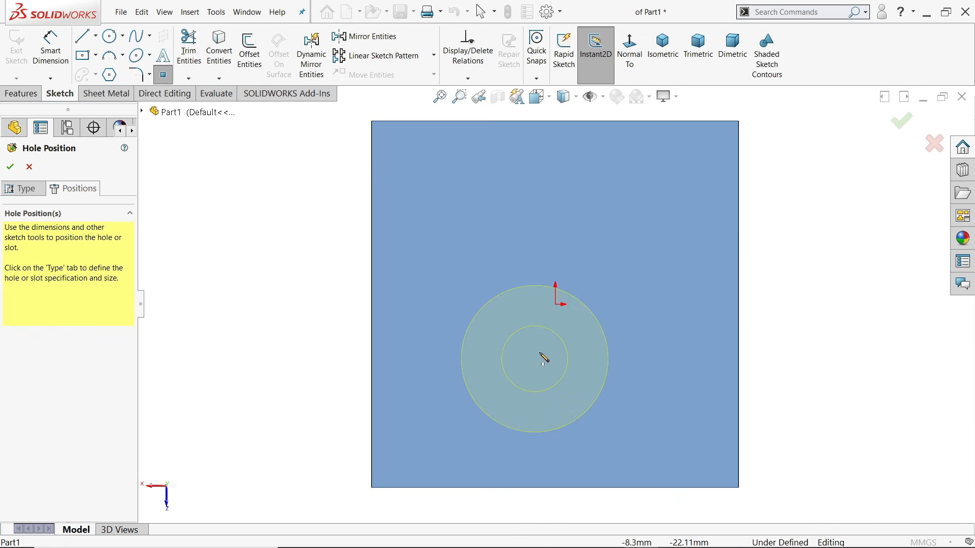
left_click(556, 305)
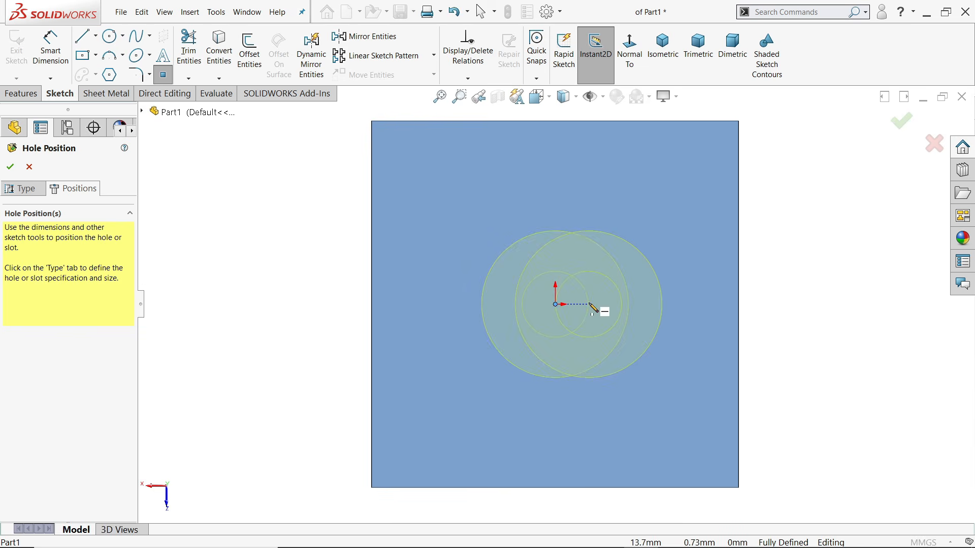
key("Escape")
mouse_move(666, 324)
middle_mouse_down()
mouse_move(709, 304)
mouse_move(598, 277)
mouse_move(650, 288)
middle_mouse_up()
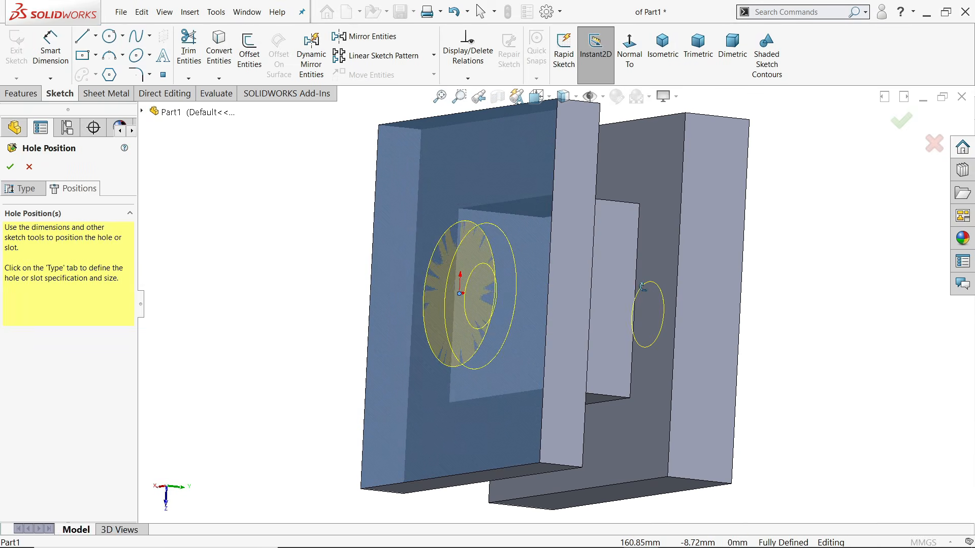
left_click(9, 168)
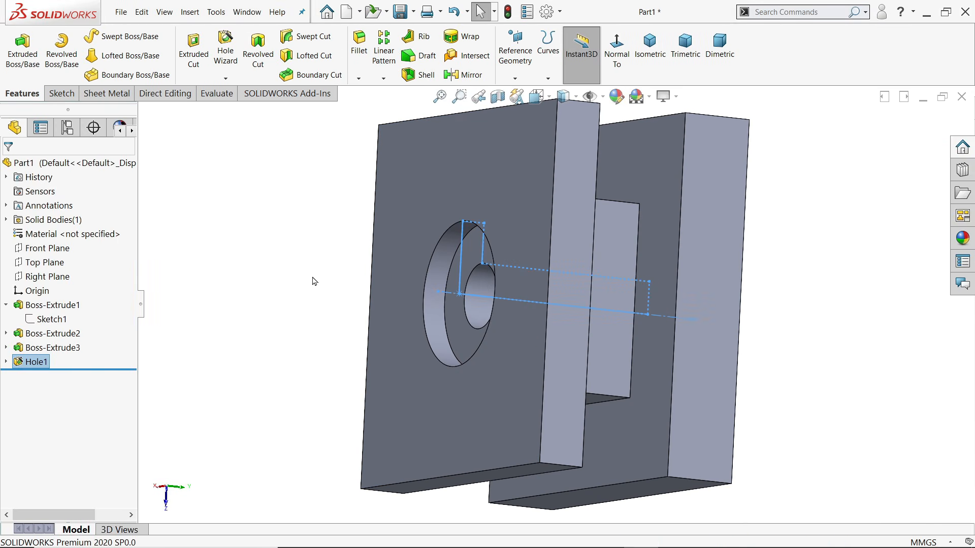
mouse_move(315, 279)
middle_mouse_down()
mouse_move(343, 279)
mouse_move(261, 278)
middle_mouse_up()
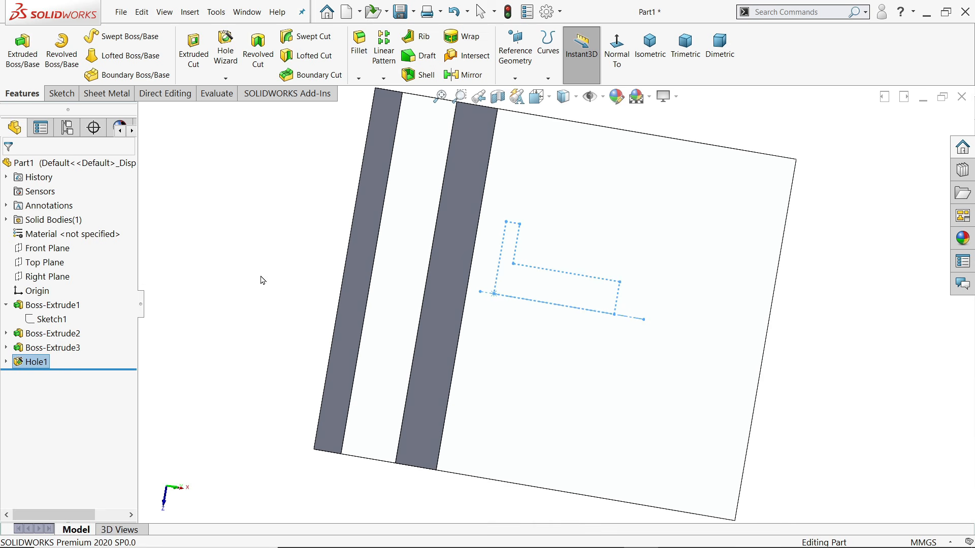
Select Hole1 on the model and open it with Edit Feature
left_click(331, 252)
mouse_move(330, 252)
middle_mouse_down()
mouse_move(390, 260)
mouse_move(511, 303)
mouse_move(518, 271)
middle_mouse_up()
left_click(559, 307)
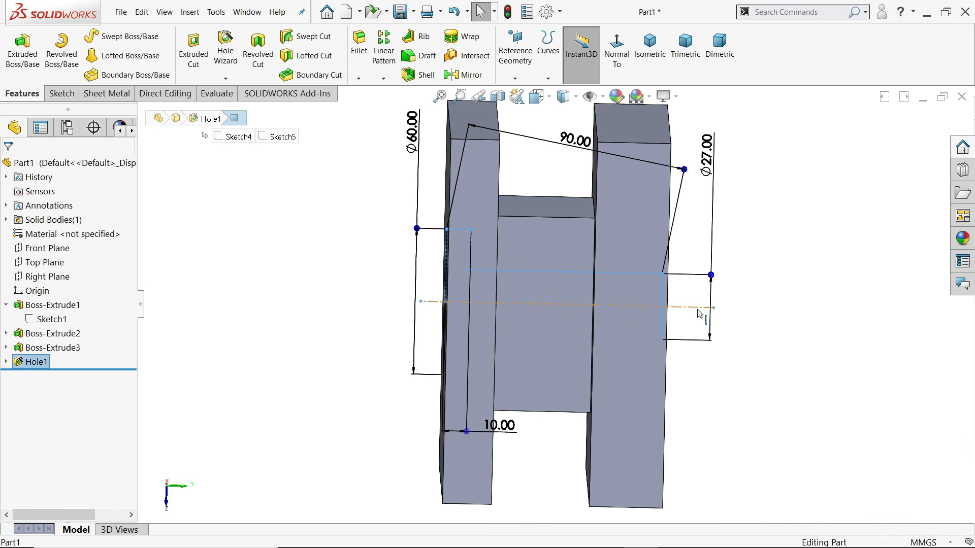
left_click(15, 363)
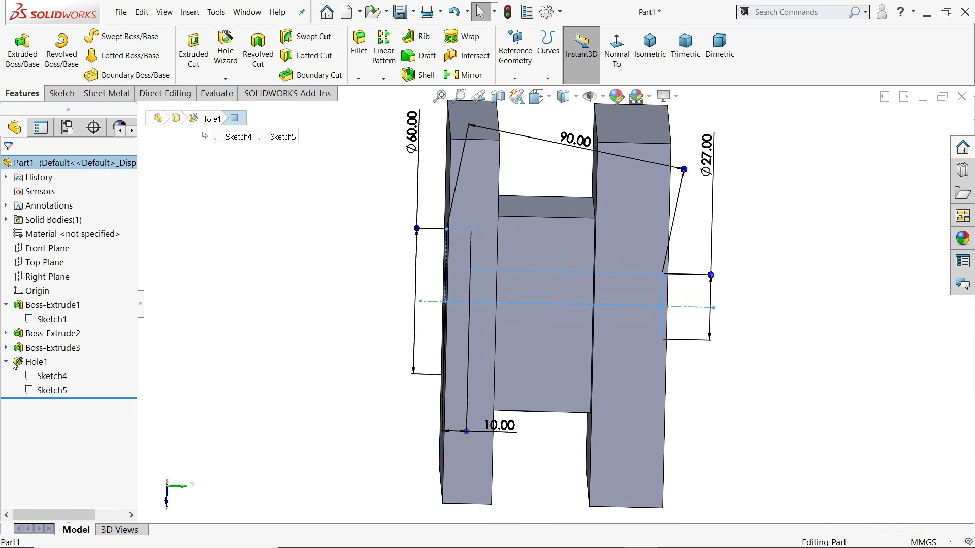
left_click(27, 333)
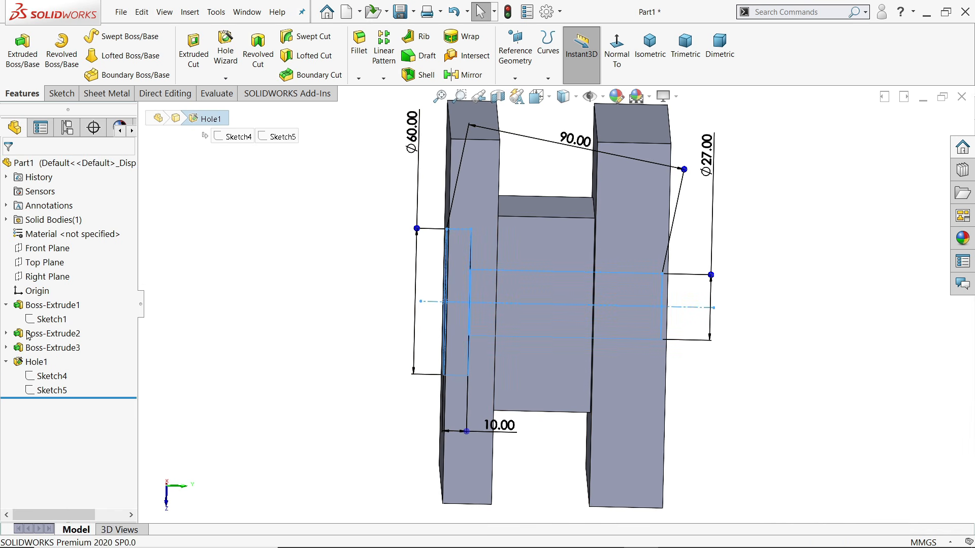
left_click_drag(125, 335, 126, 450)
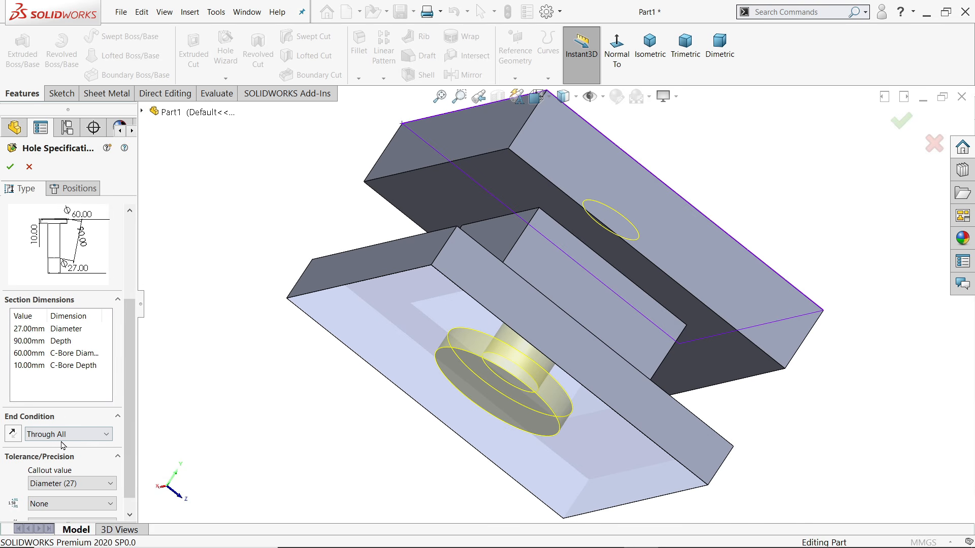
Change the hole's end condition to Blind with a 100 mm depth and apply
left_click(62, 436)
left_click(47, 447)
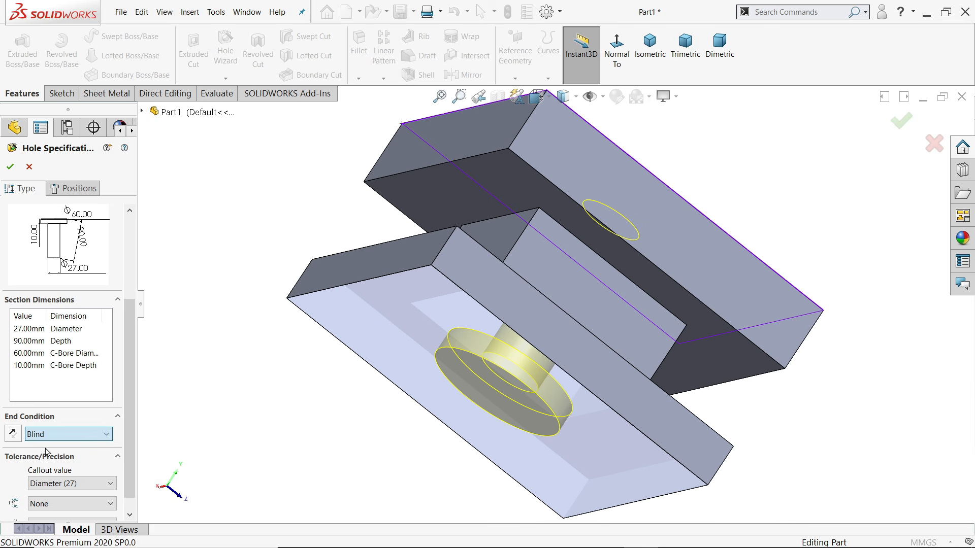
left_click(28, 342)
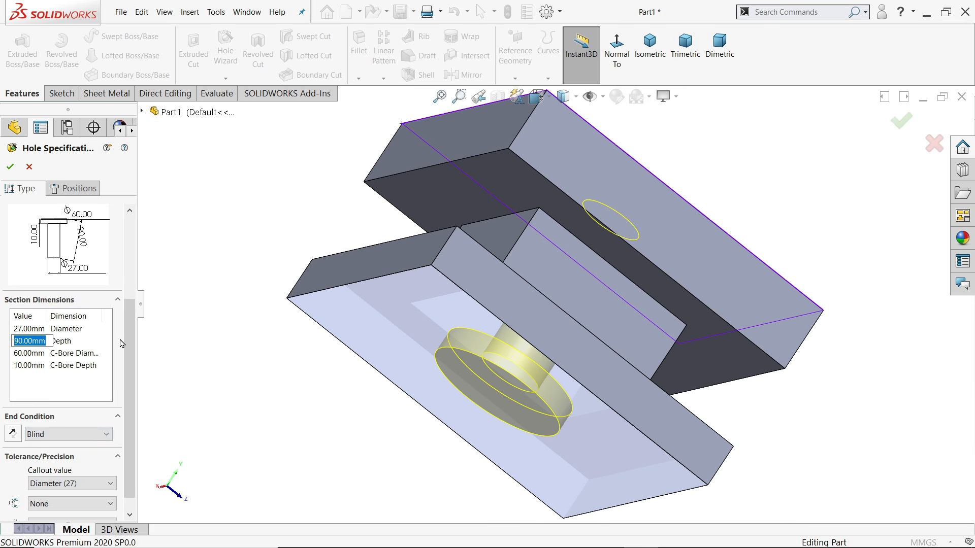
type("100")
key("Return")
middle_click_drag(290, 394, 252, 396)
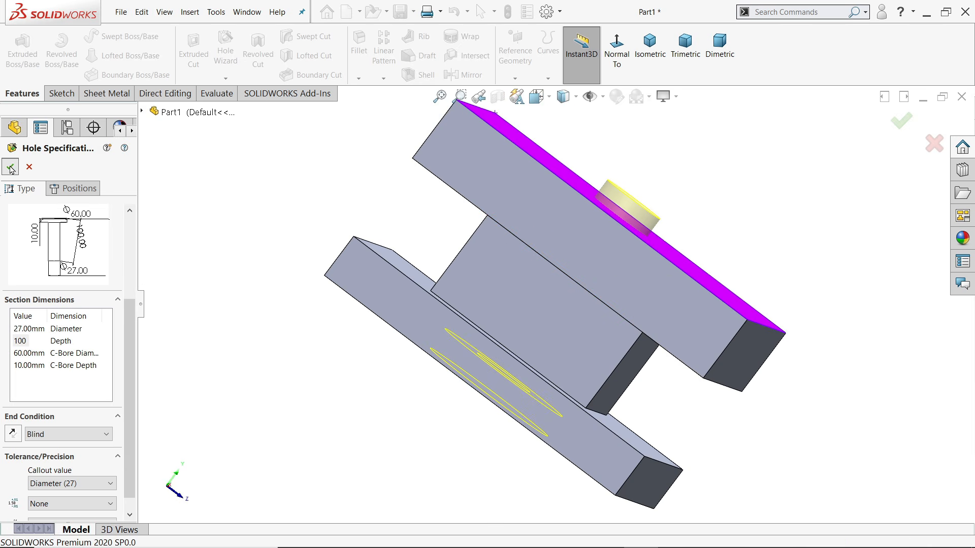
left_click(11, 169)
middle_click_drag(302, 322, 357, 282)
Snap the model to isometric, then scroll STP.pdf through the body holes and sections H-H and K-K
left_click(646, 64)
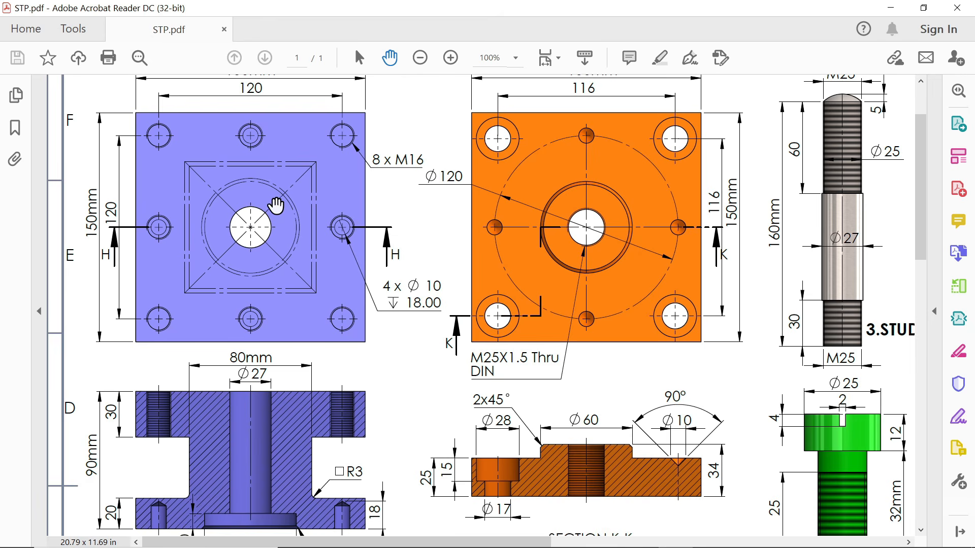
scroll(259, 195, "up", 1)
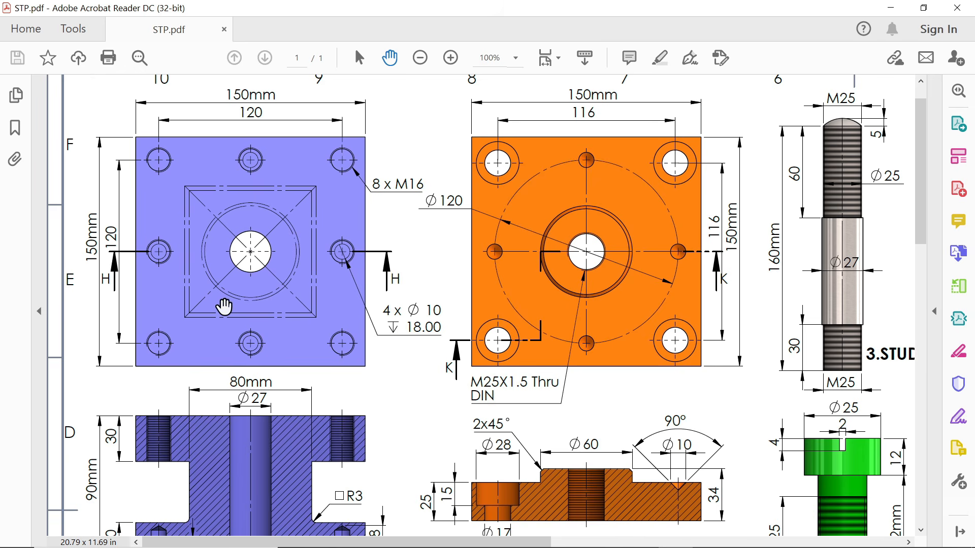
scroll(282, 345, "down", 3)
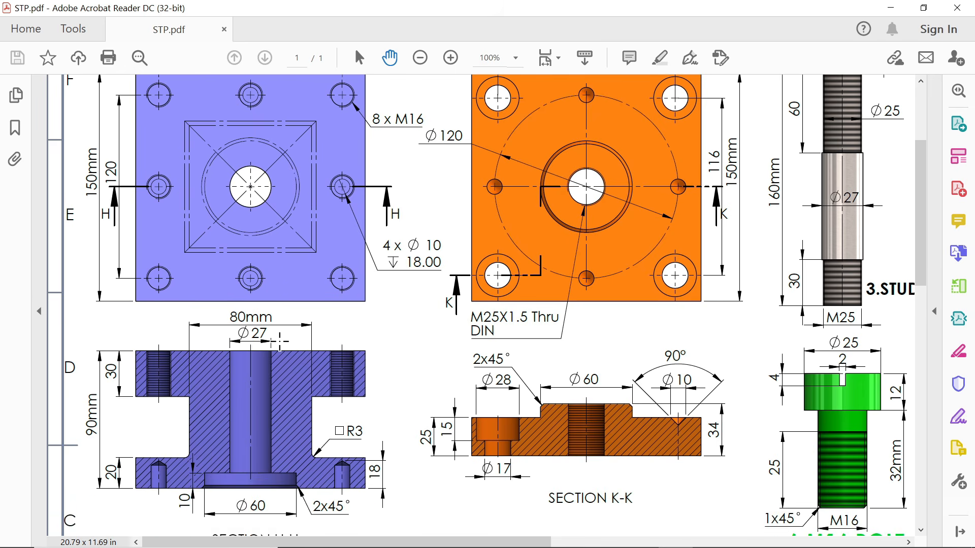
scroll(281, 335, "up", 2)
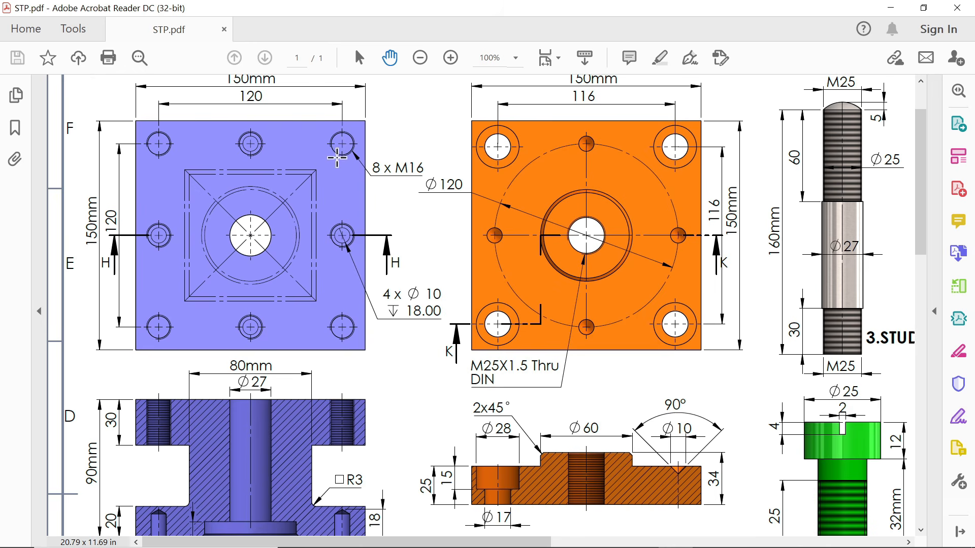
scroll(341, 366, "down", 4)
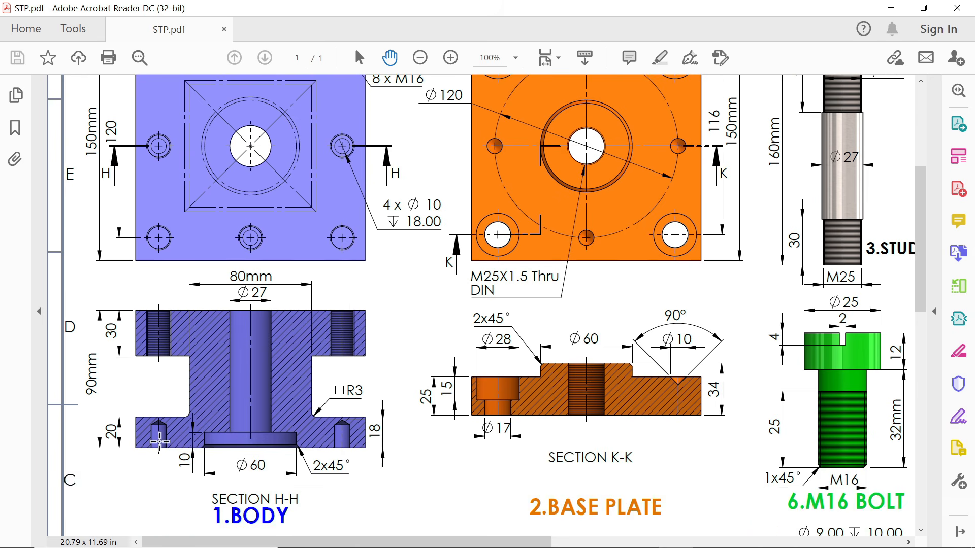
scroll(388, 244, "up", 1)
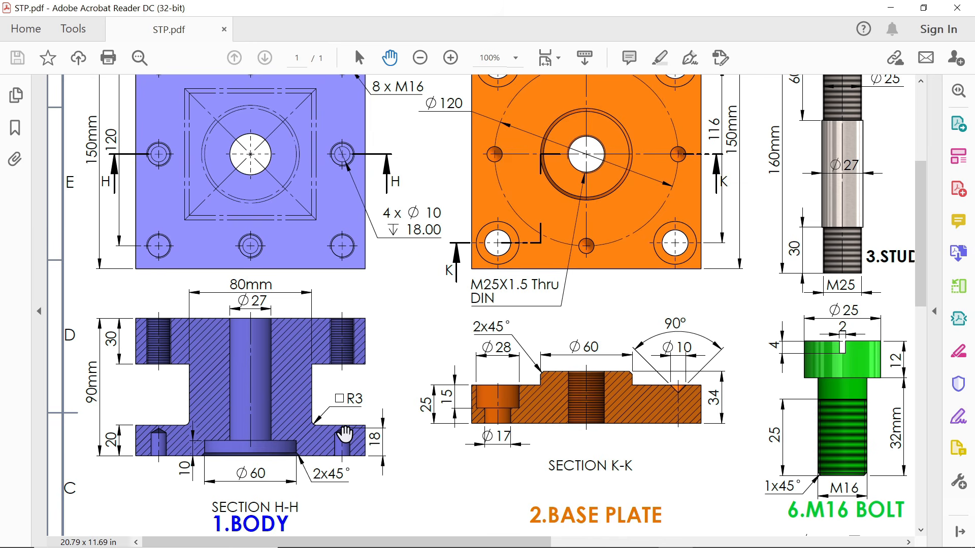
scroll(400, 241, "up", 1)
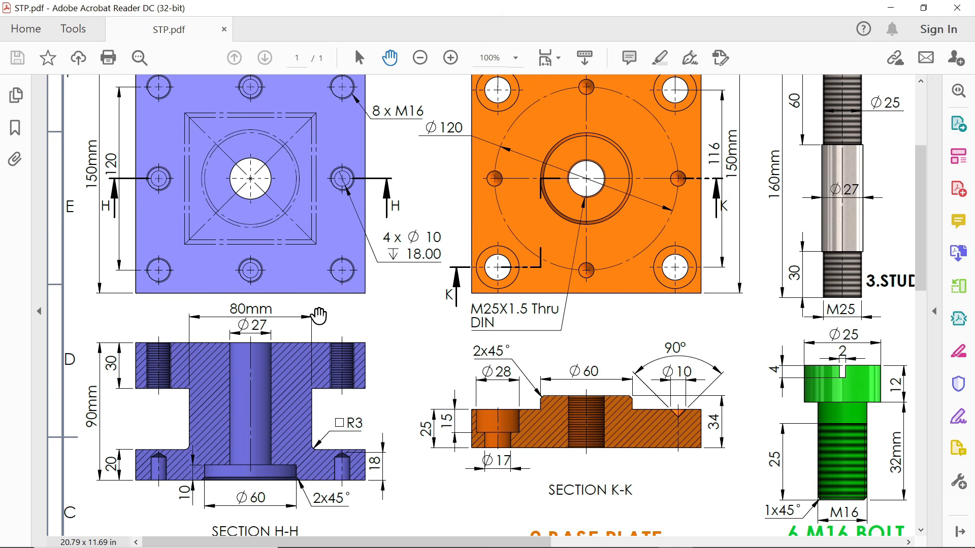
Start a Hole Wizard Straight Tap hole of the plain Tapped hole type
left_click(890, 8)
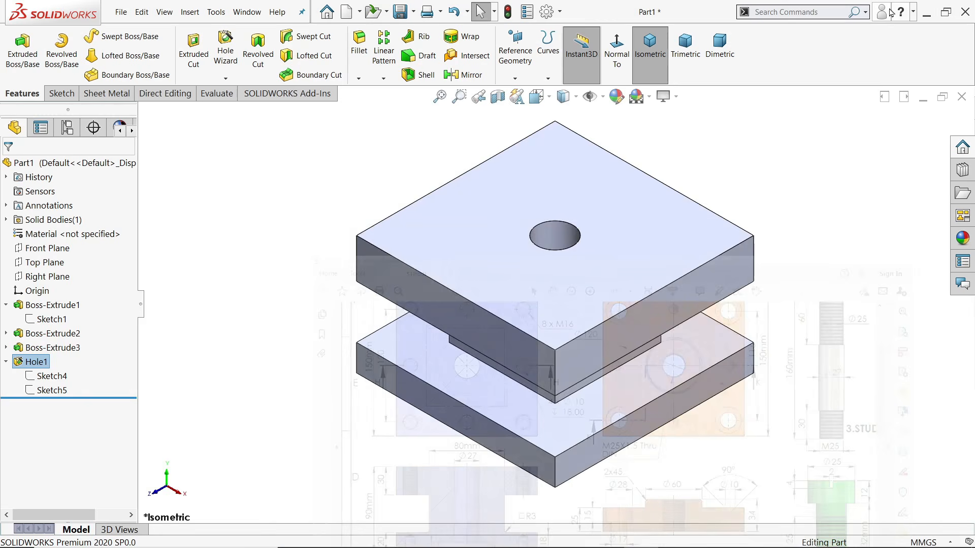
left_click(226, 51)
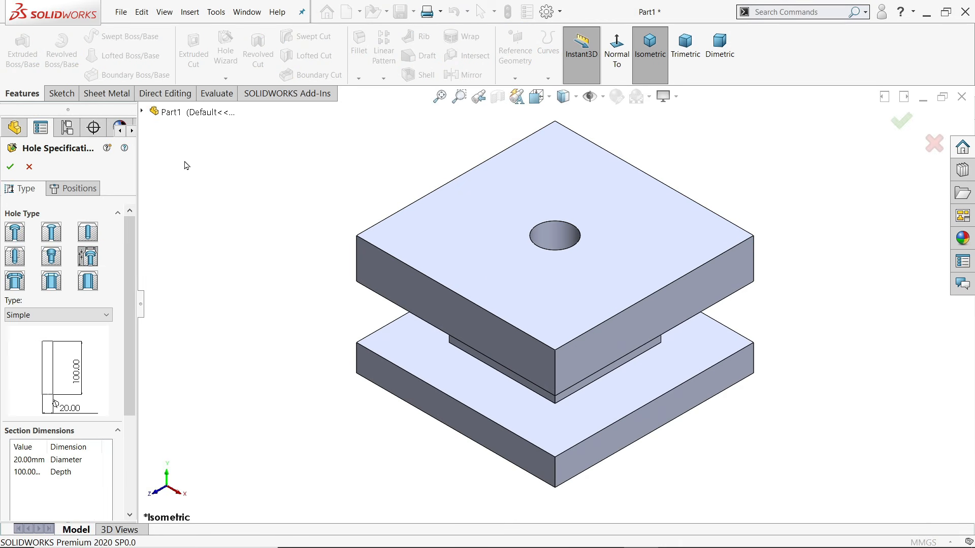
left_click(15, 261)
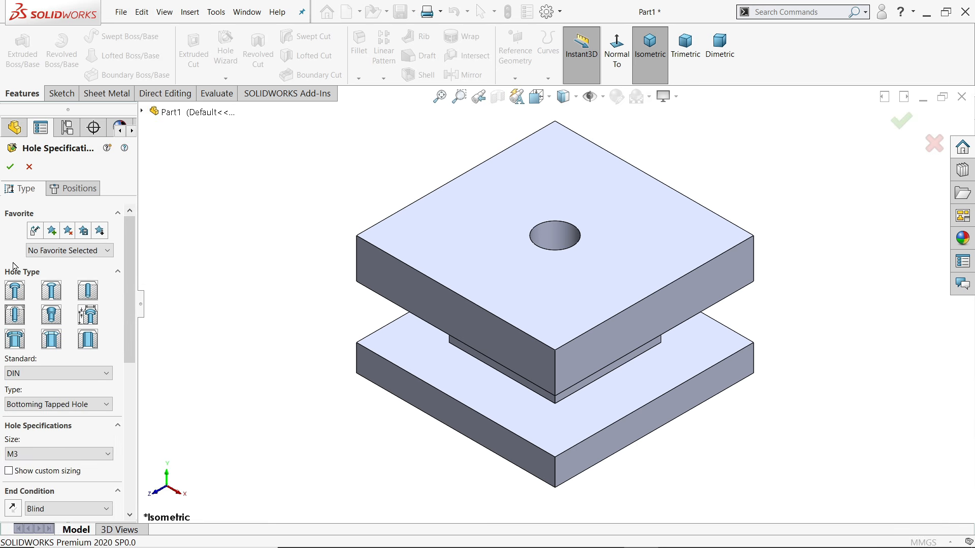
scroll(39, 381, "down", 3)
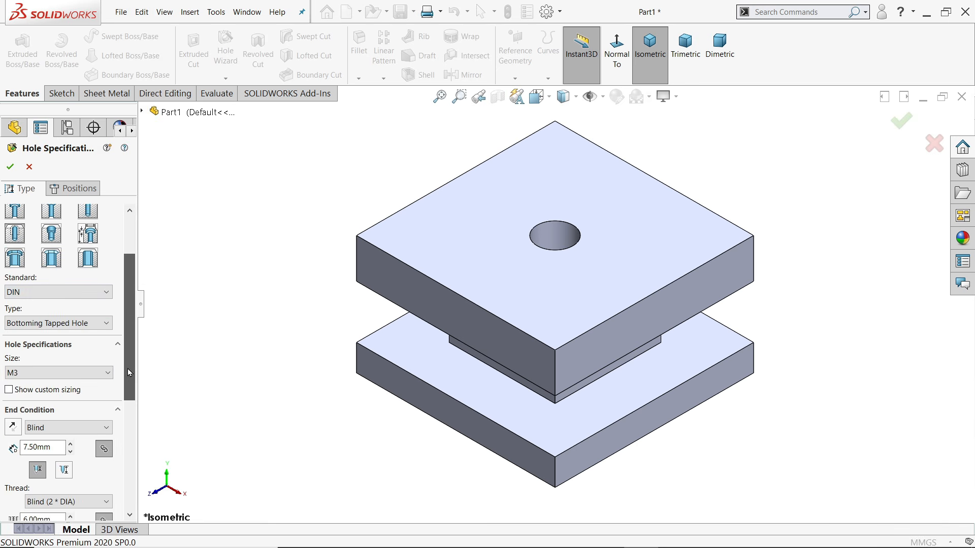
left_click(77, 323)
left_click(45, 400)
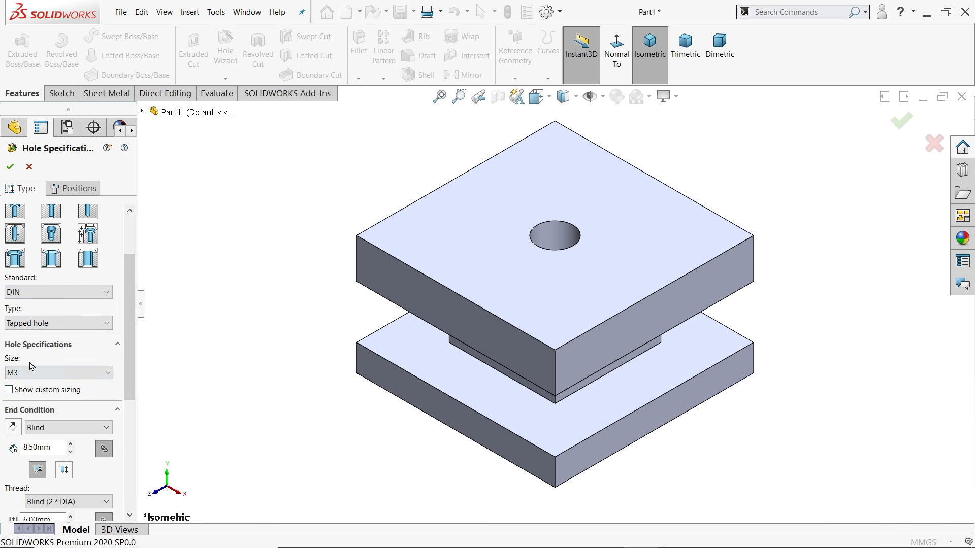
Set the tapped hole size to M16
left_click(39, 373)
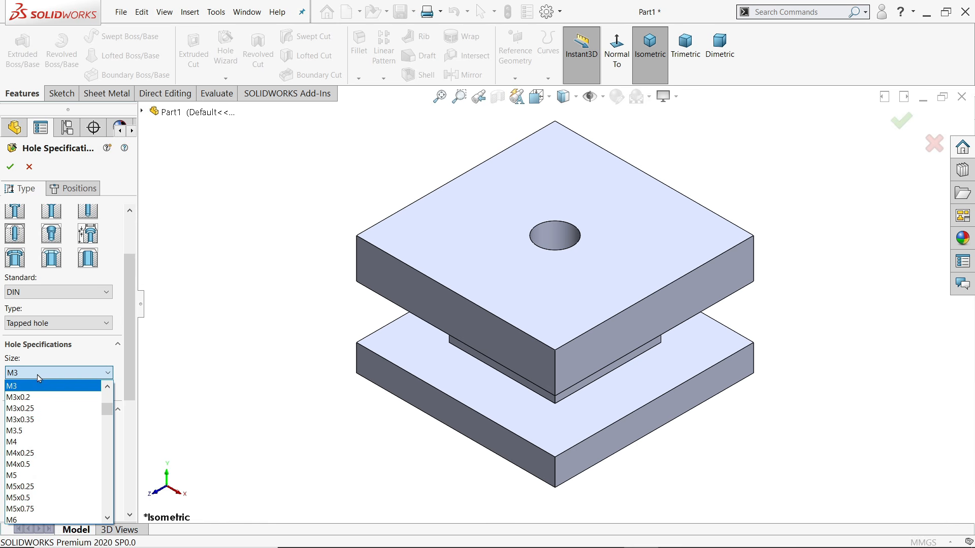
left_click(45, 293)
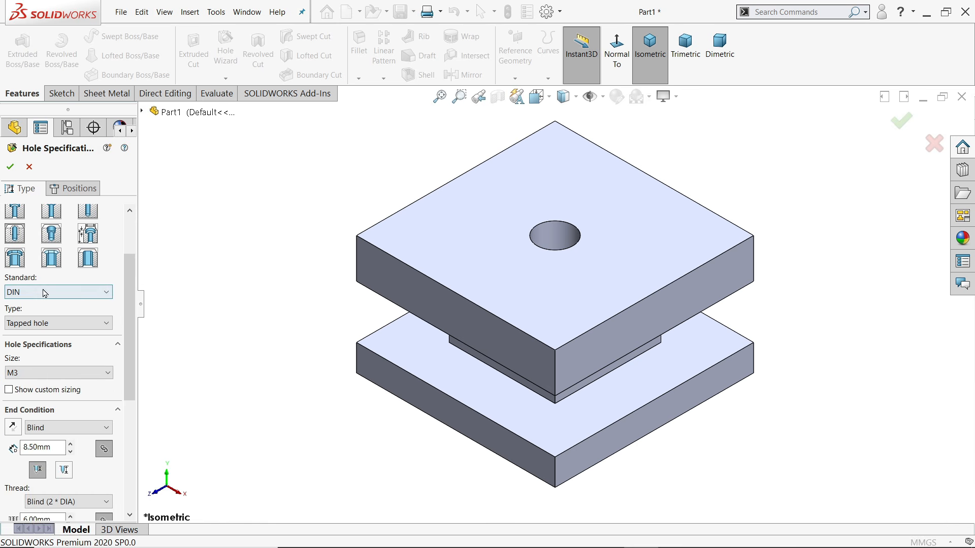
left_click(41, 374)
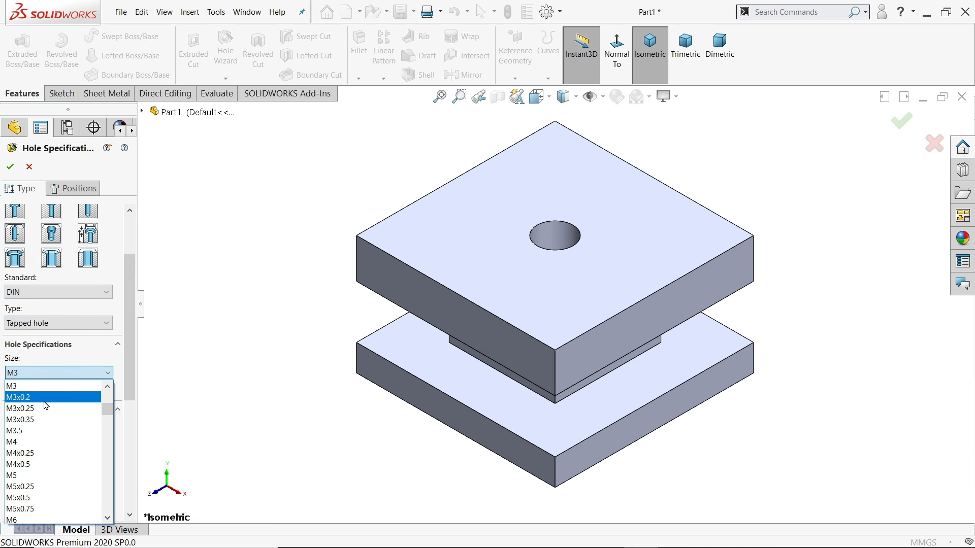
scroll(46, 442, "down", 10)
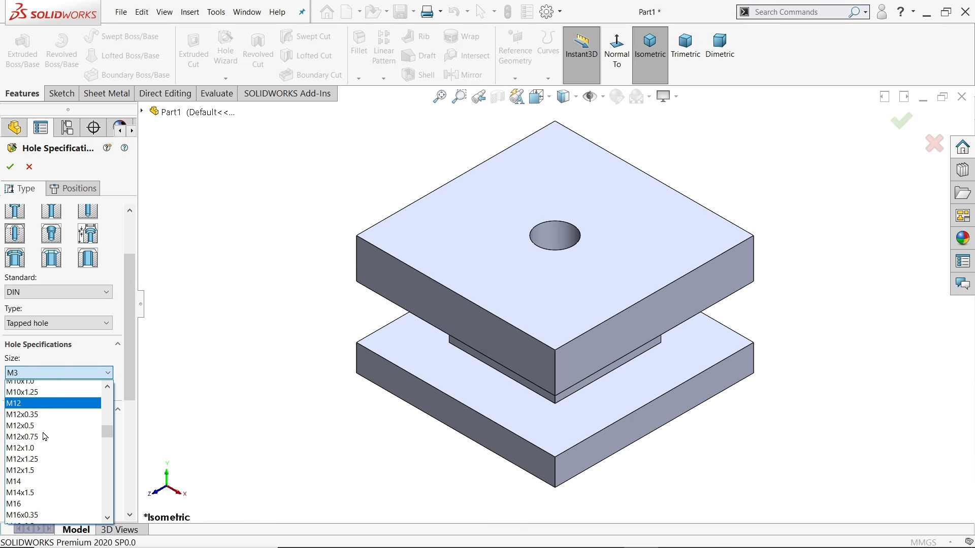
left_click(15, 498)
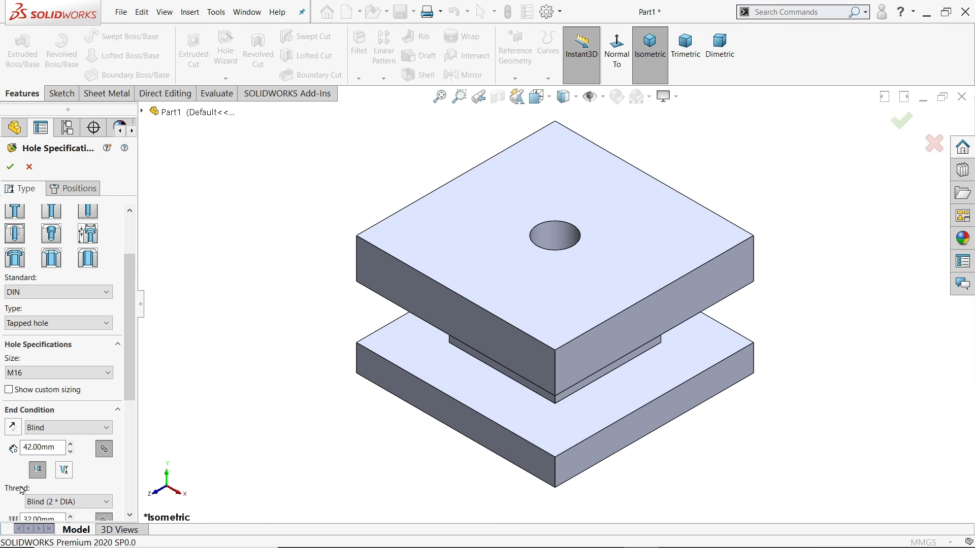
End the hole Up To Next and remove the near side countersink
scroll(69, 378, "down", 3)
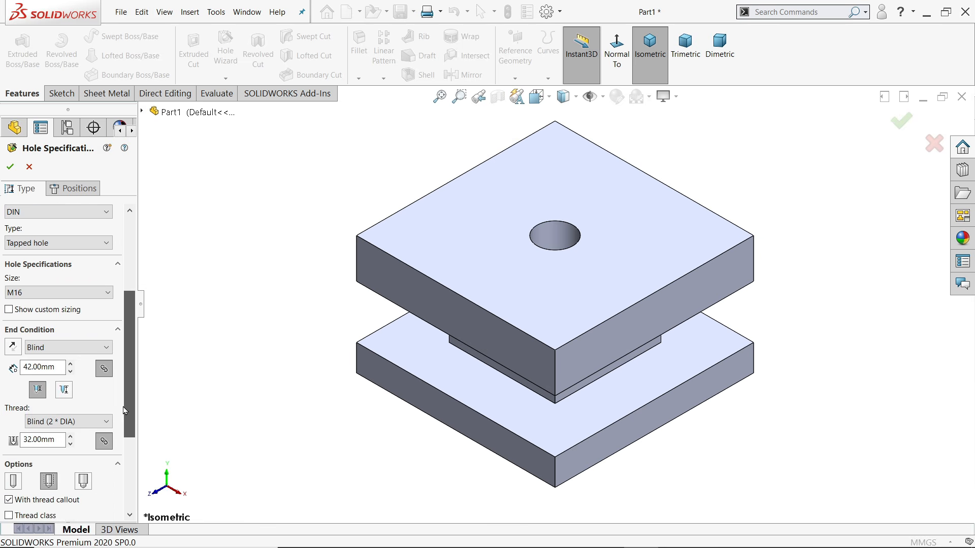
left_click(53, 352)
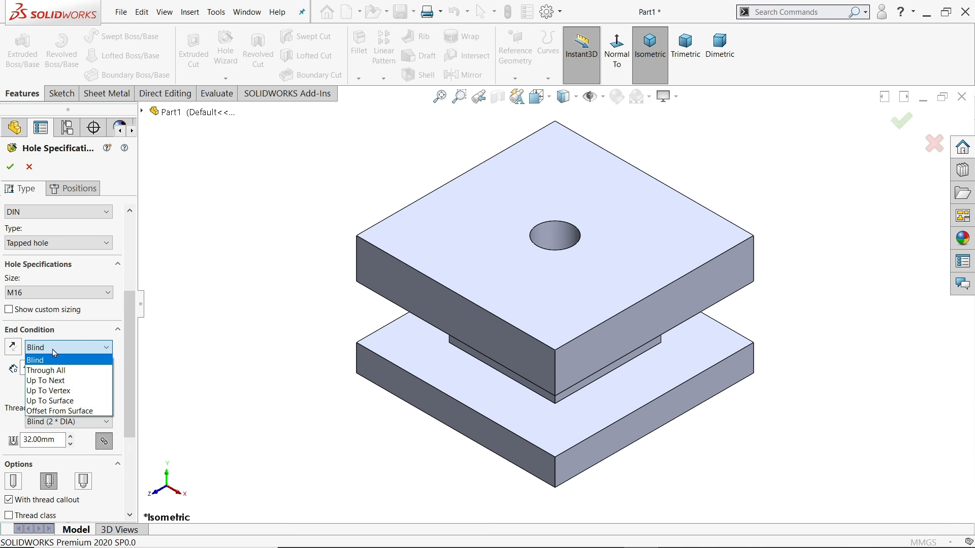
left_click(51, 383)
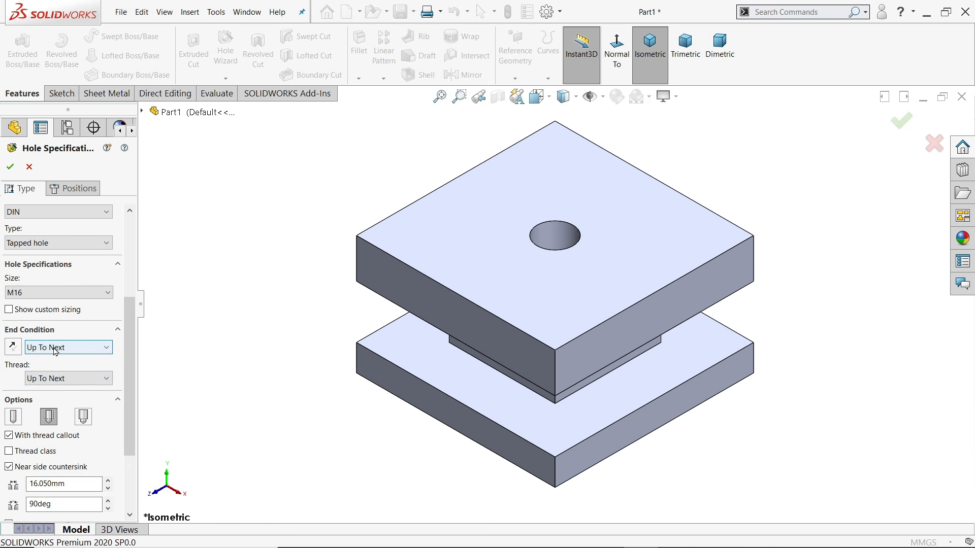
left_click(54, 350)
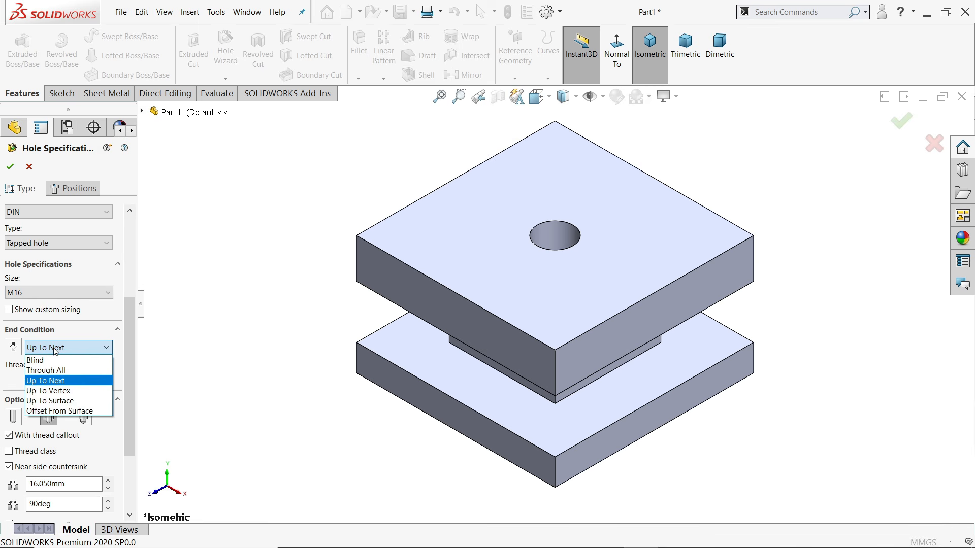
left_click(55, 349)
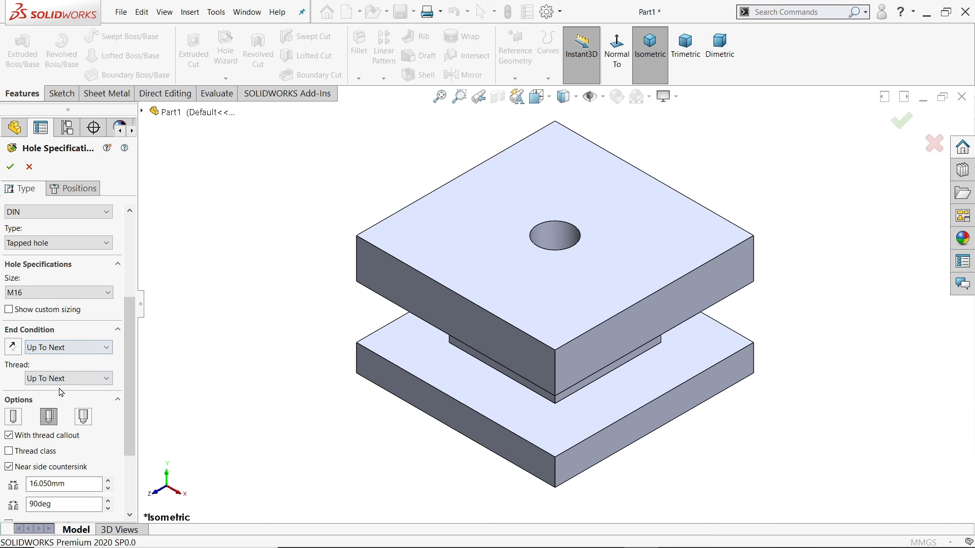
scroll(122, 405, "down", 3)
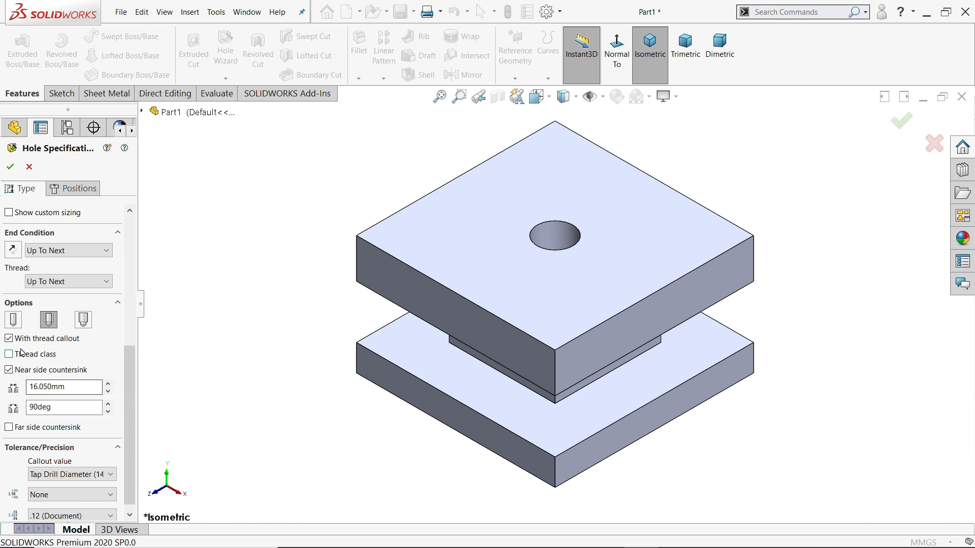
left_click(10, 370)
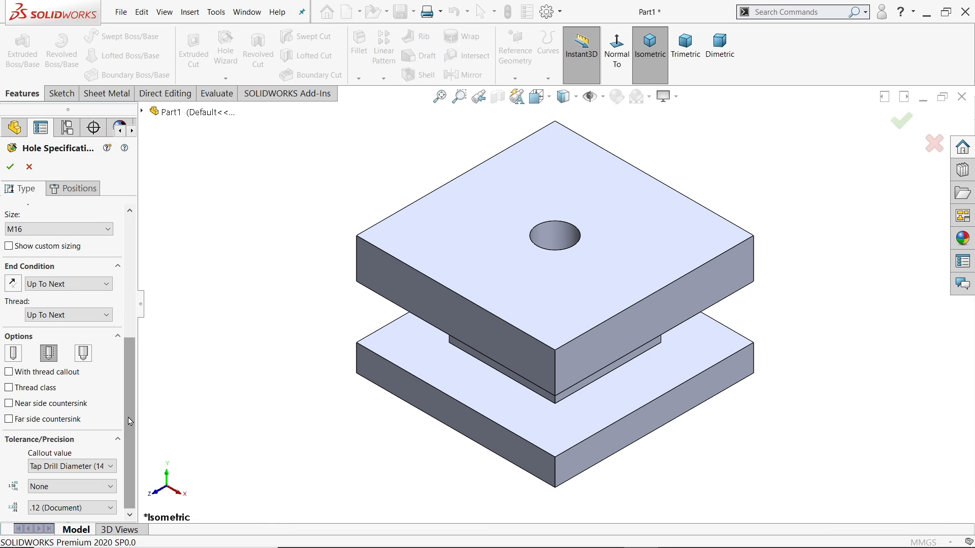
left_click(50, 355)
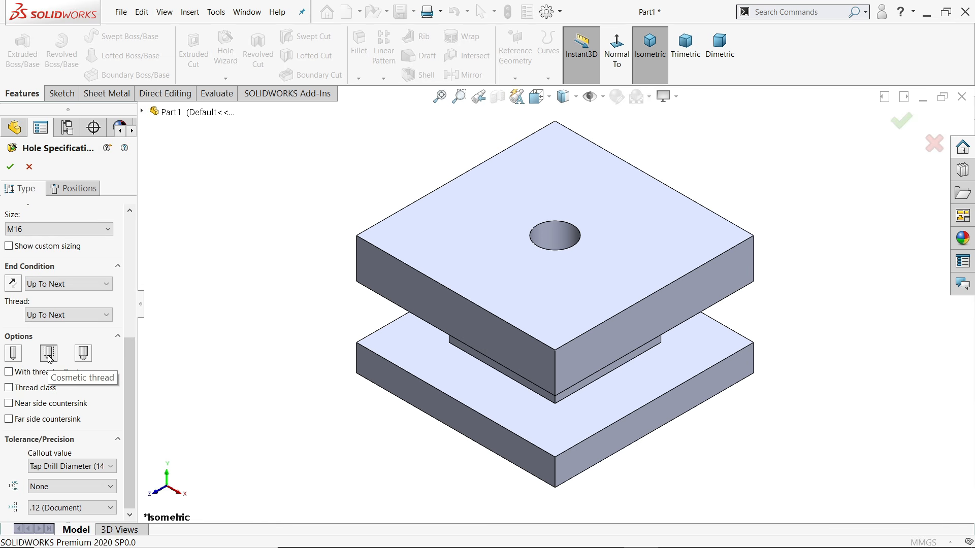
left_click(49, 356)
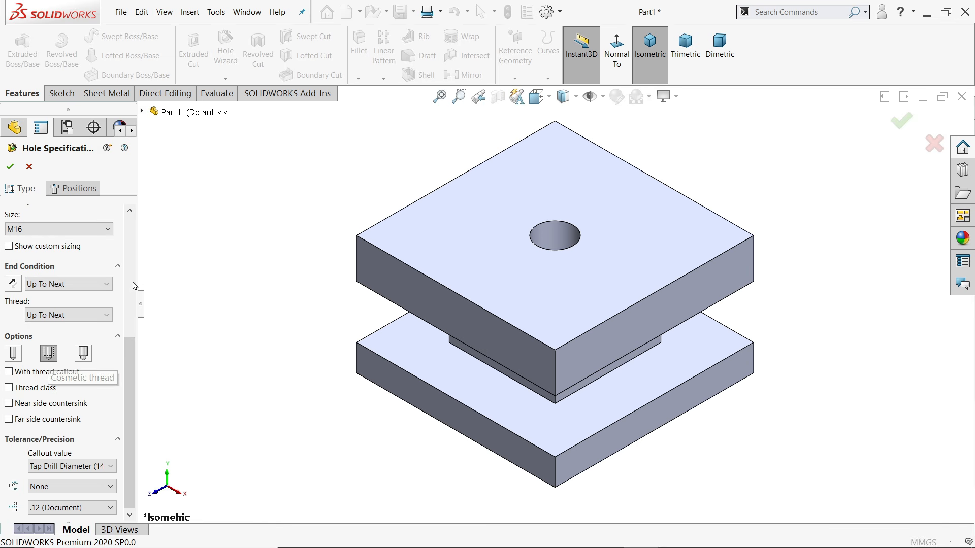
Begin positioning the hole on the plate's top face
left_click(82, 190)
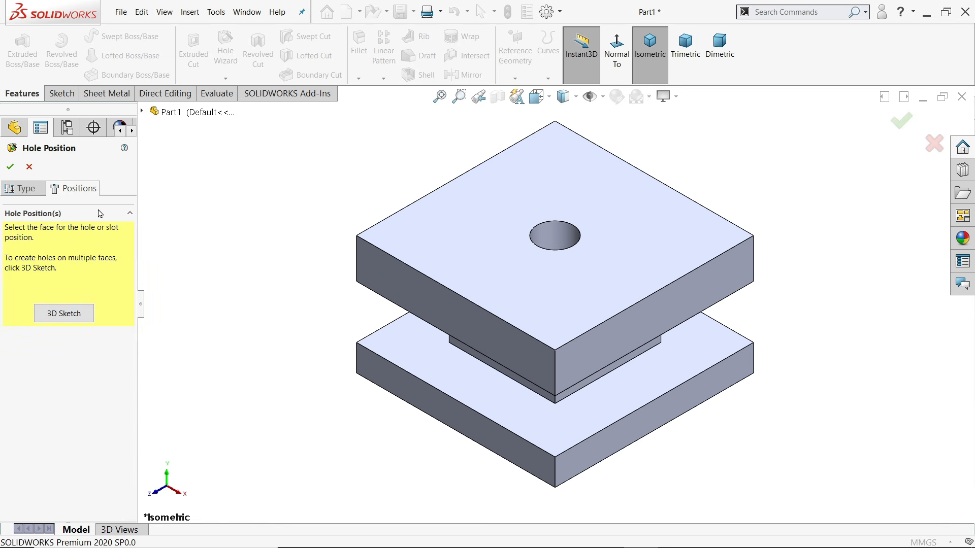
left_click(509, 274)
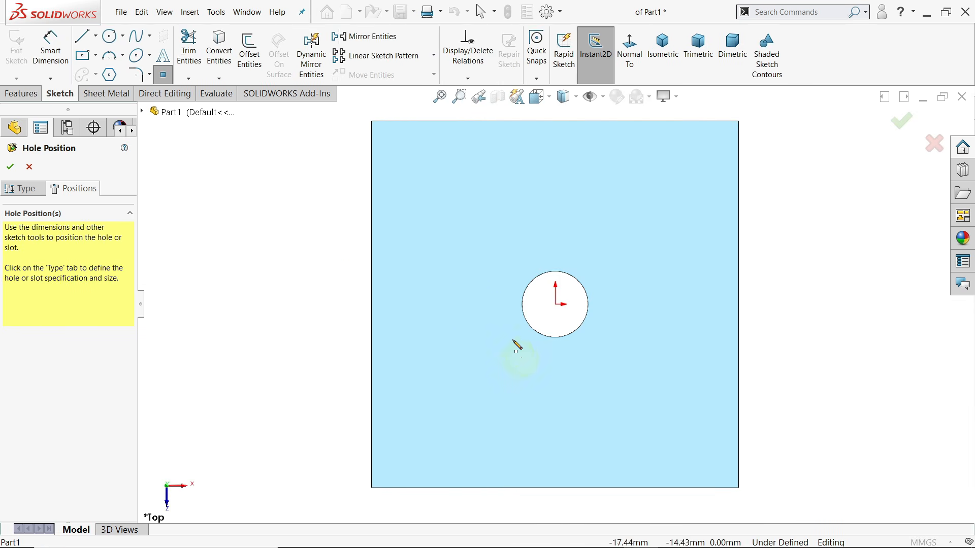
key("Escape")
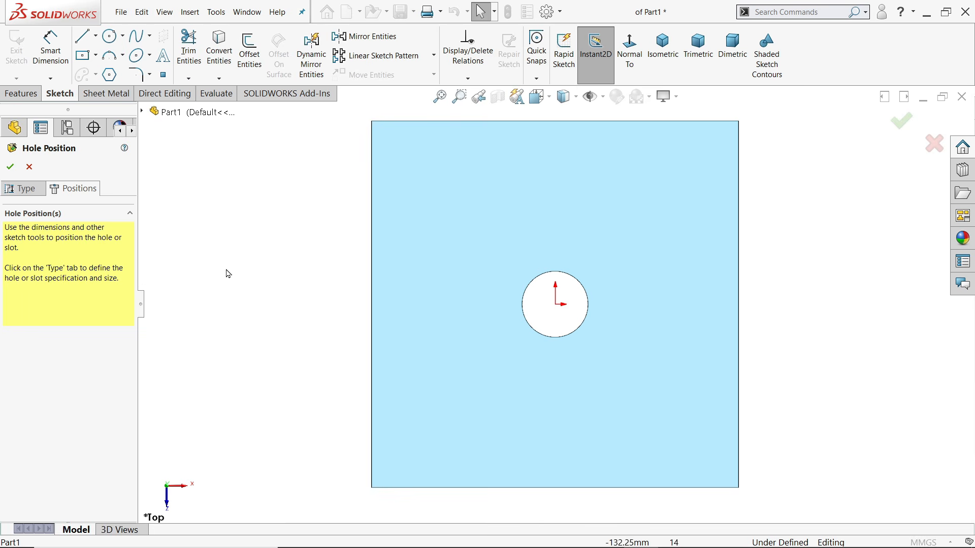
Draw a 120 × 120 centre rectangle at the origin as construction geometry
left_click(82, 56)
left_click(95, 55)
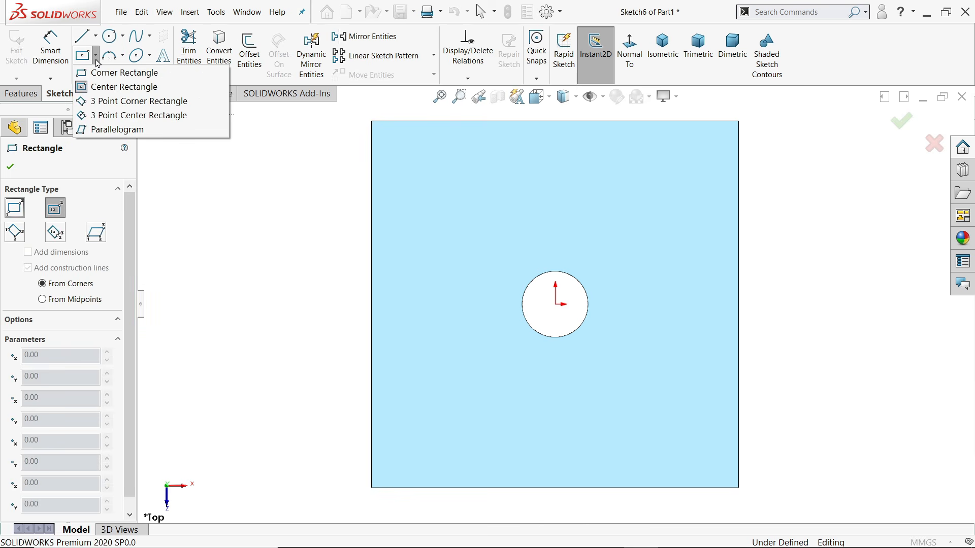
key("Escape")
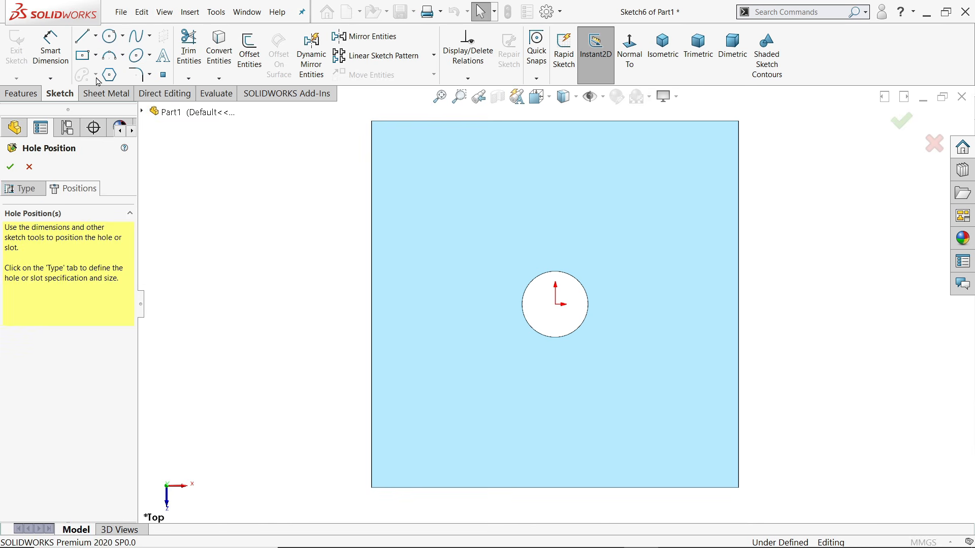
left_click(83, 56)
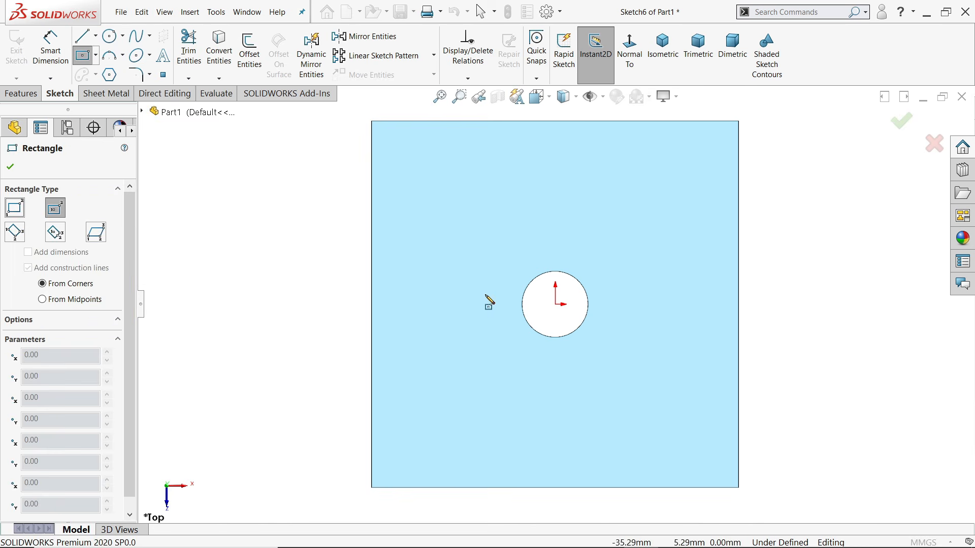
left_click(555, 304)
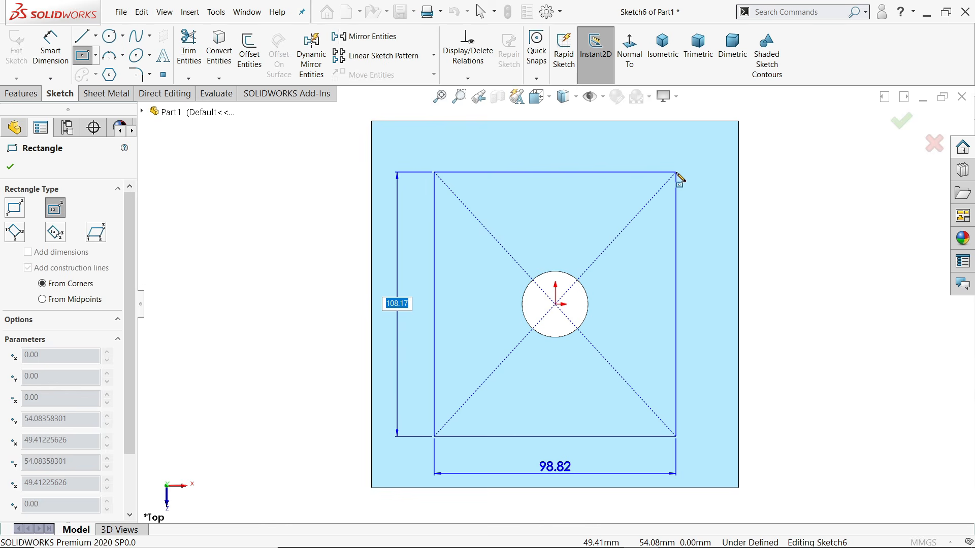
type("120")
key("Tab")
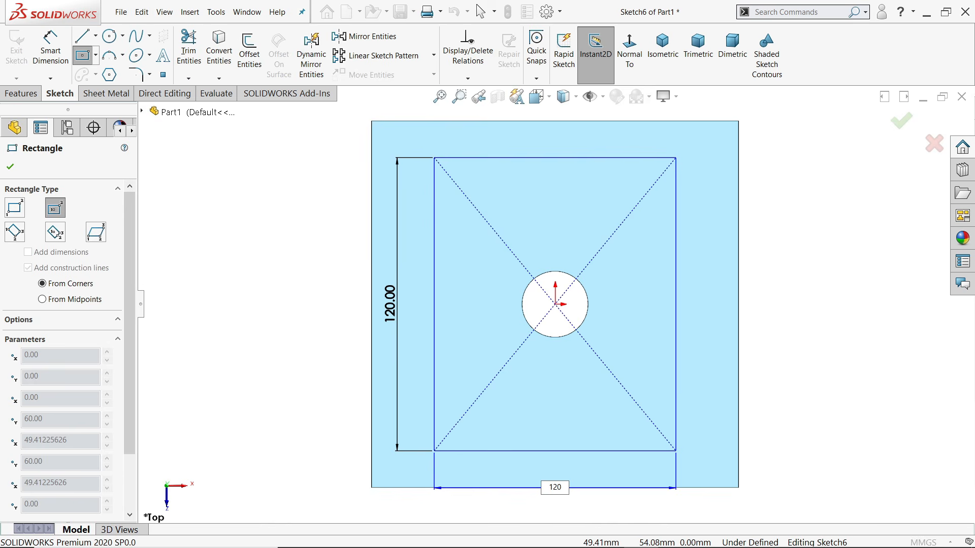
key("Return")
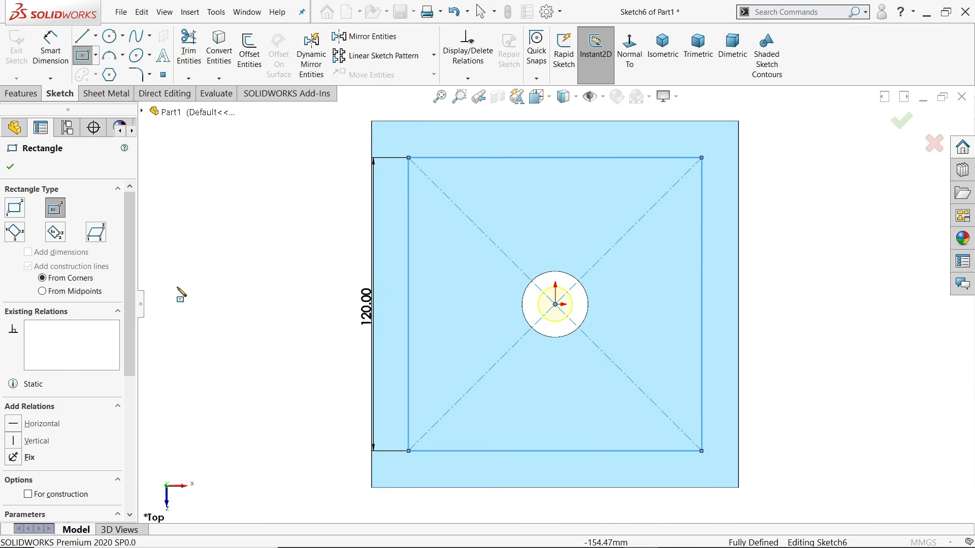
scroll(123, 389, "down", 3)
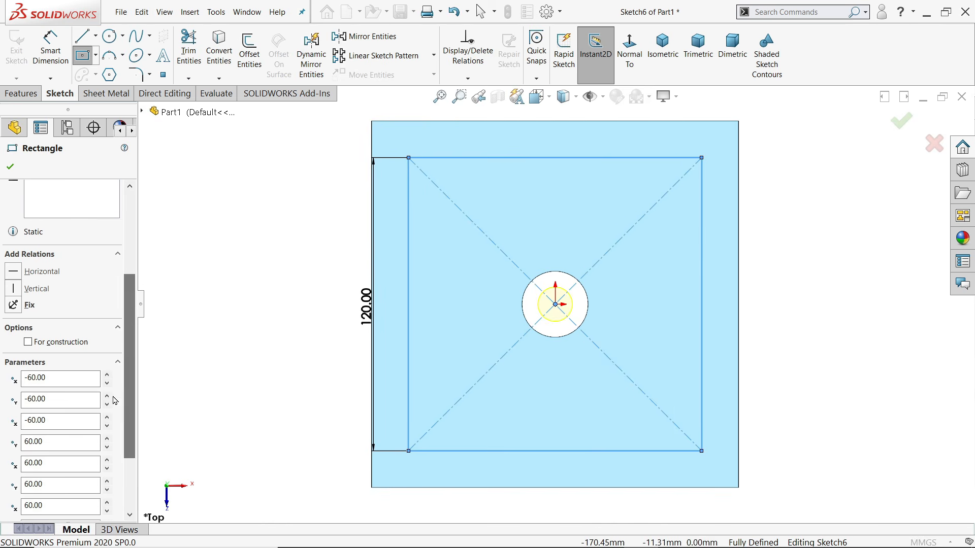
left_click(28, 343)
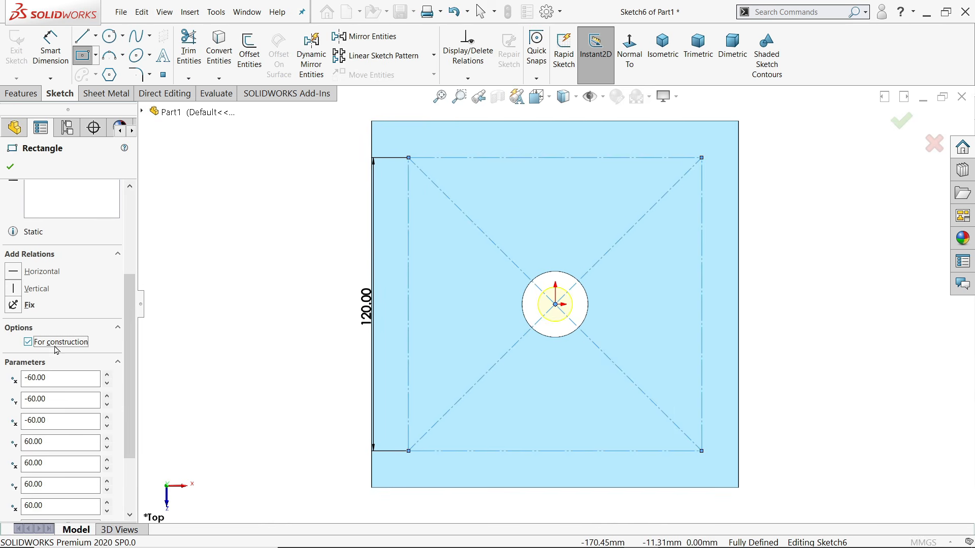
left_click(10, 167)
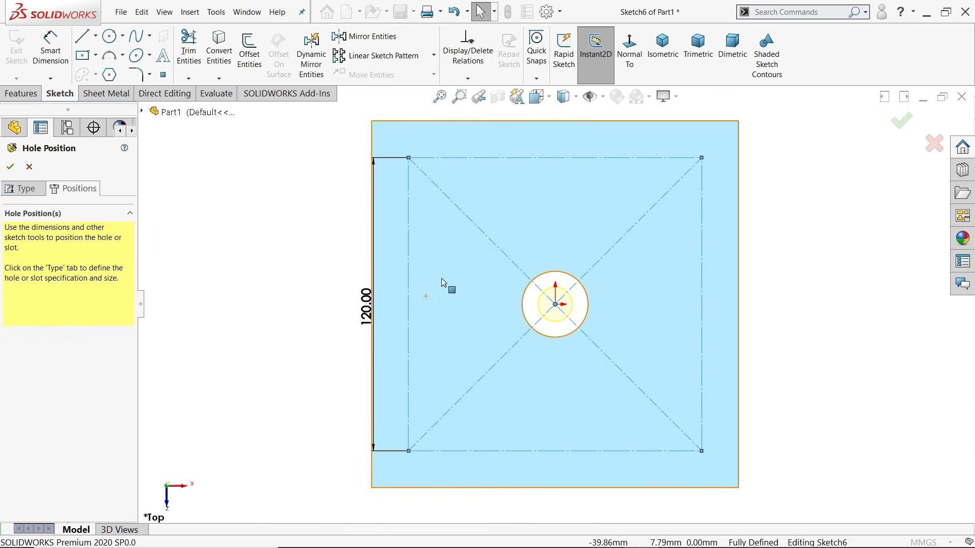
Delete the point at the origin and its relations
scroll(572, 304, "down", 3)
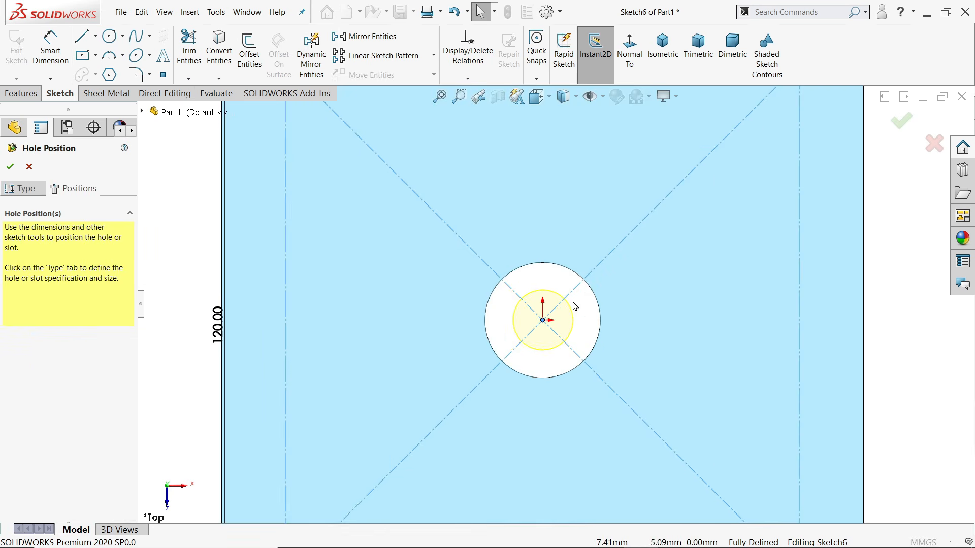
key("ctrl+a")
left_click(542, 330)
key("Delete")
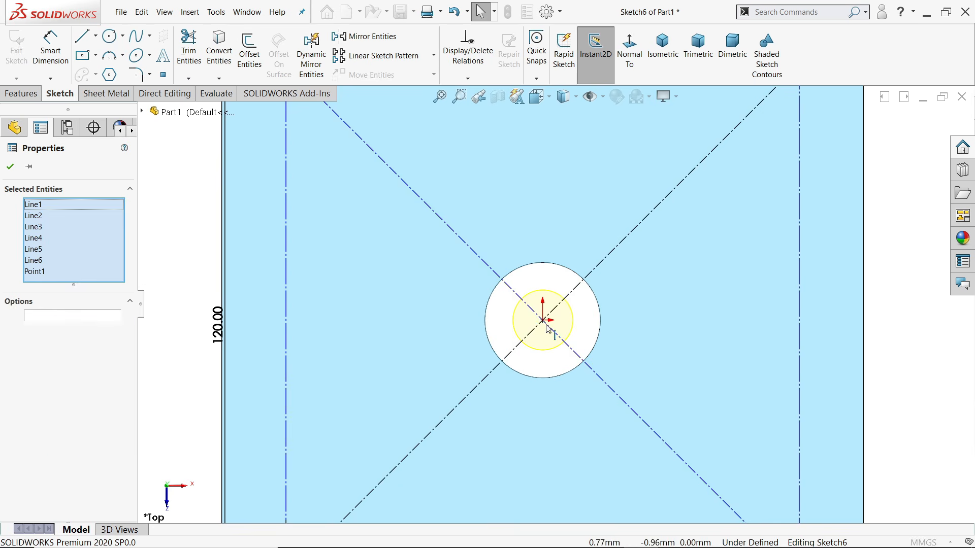
left_click_drag(530, 331, 524, 336)
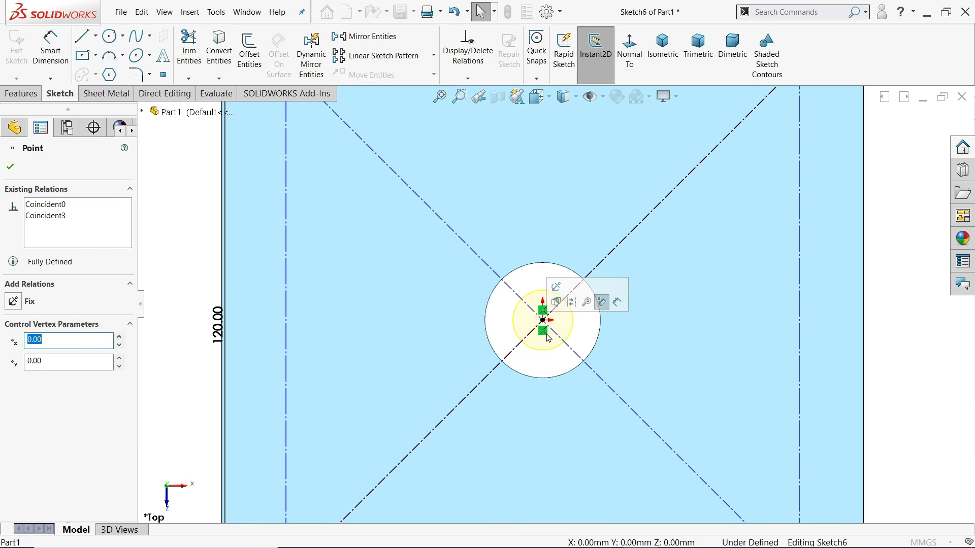
left_click(544, 332)
key("Delete")
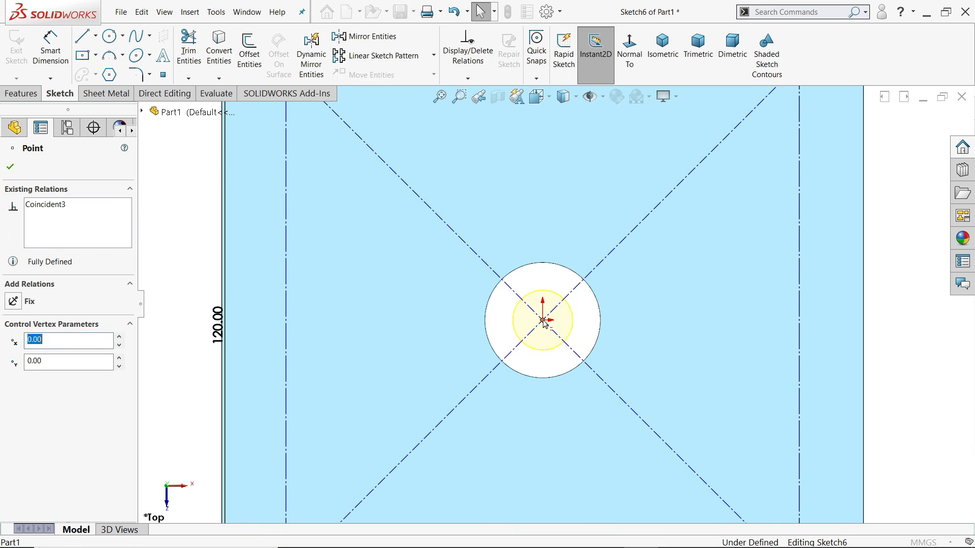
left_click(543, 321)
key("Delete")
scroll(523, 331, "up", 1)
Make the square's diagonal midpoint coincident with the origin
left_click(526, 335)
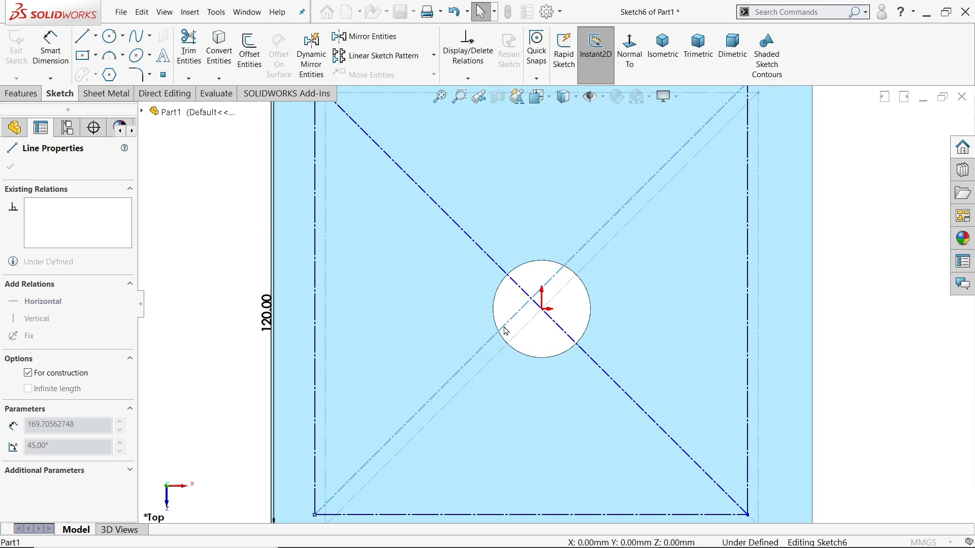
scroll(537, 326, "down", 3)
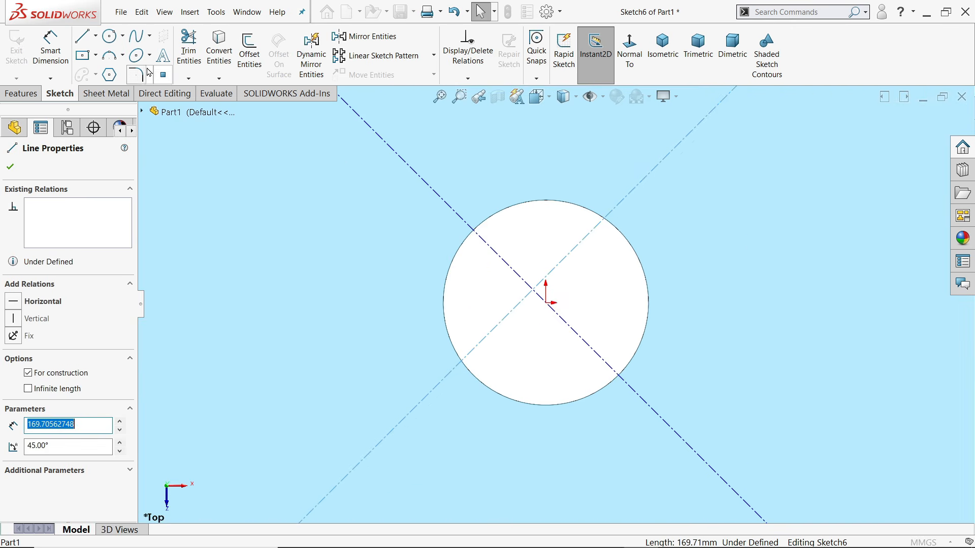
left_click(546, 305)
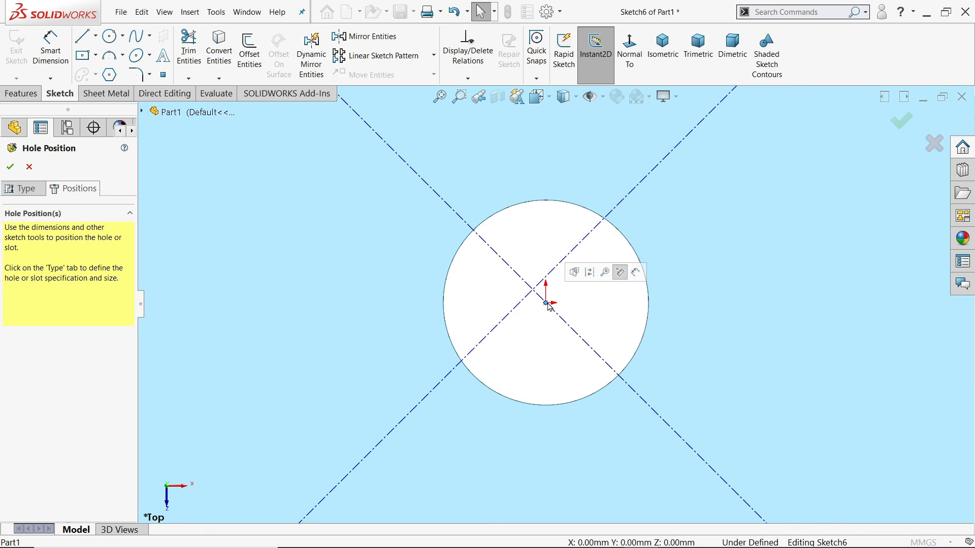
left_click(533, 291, "ctrl")
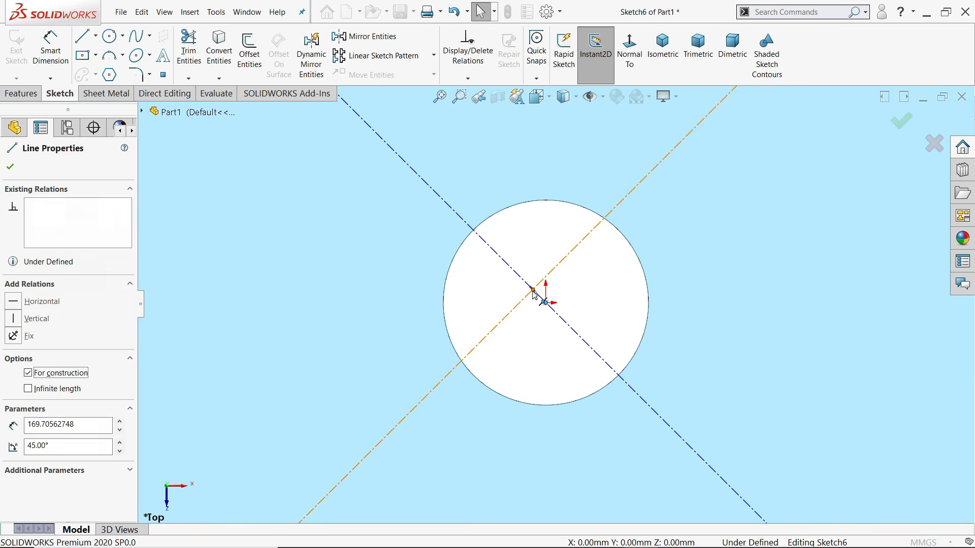
left_click(594, 247)
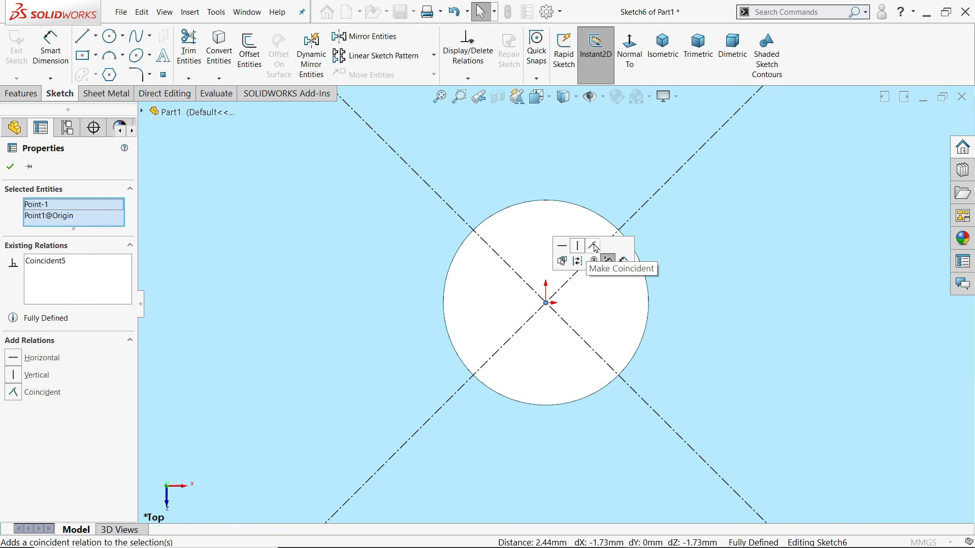
key("f")
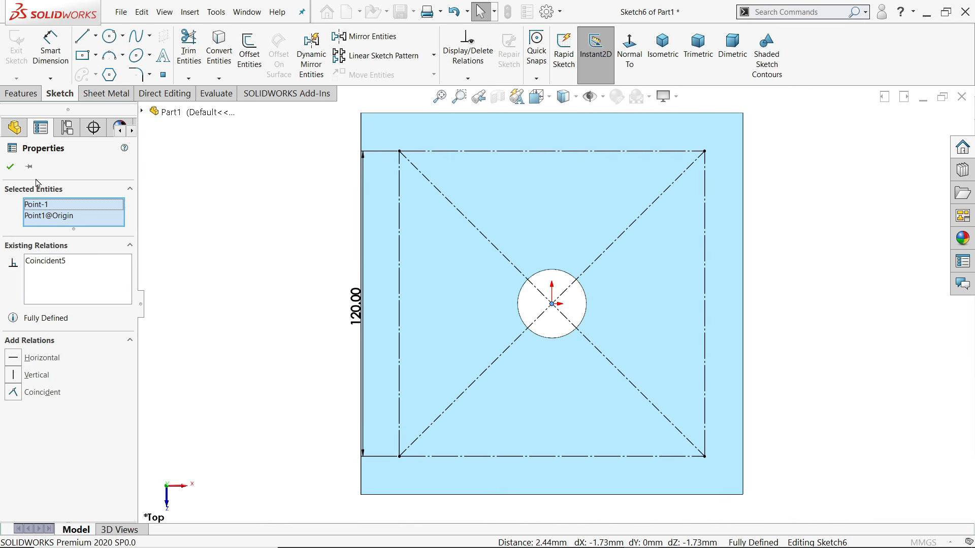
left_click(10, 167)
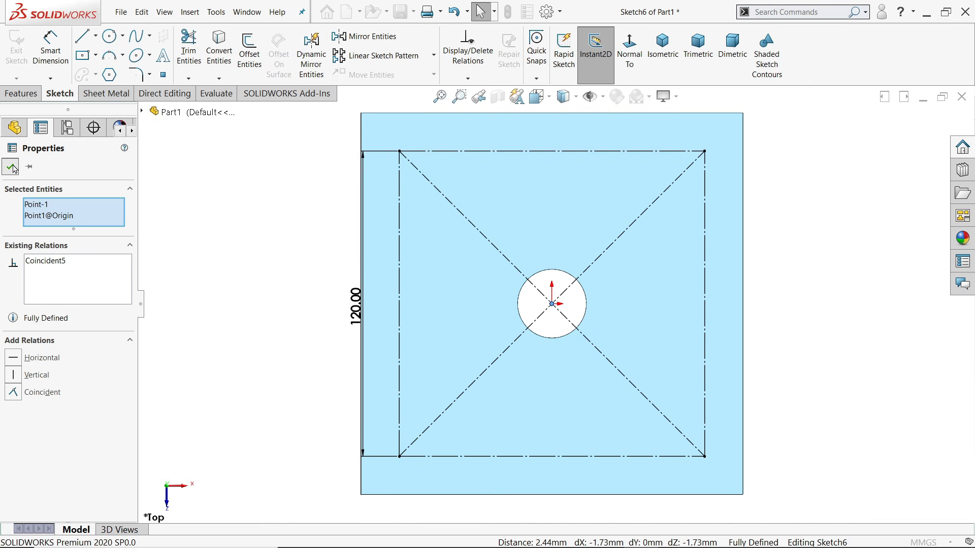
Place hole points at the square's four corners and four edge midpoints
left_click(166, 80)
left_click(418, 260)
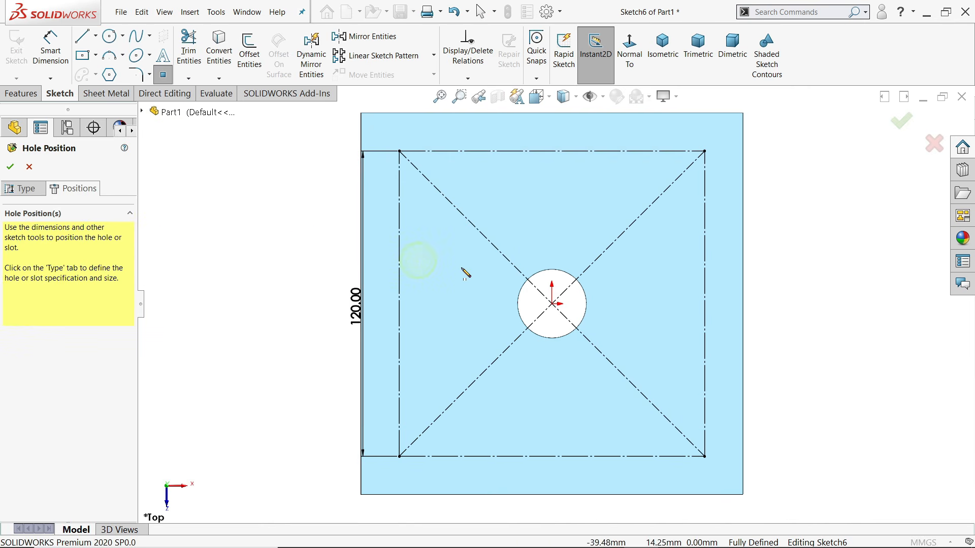
left_click(399, 151)
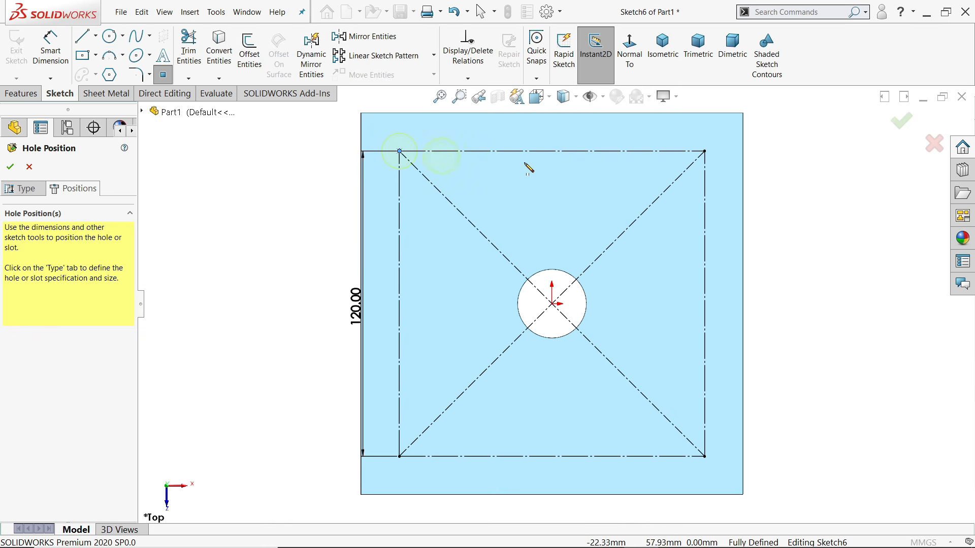
left_click(705, 151)
left_click(552, 151)
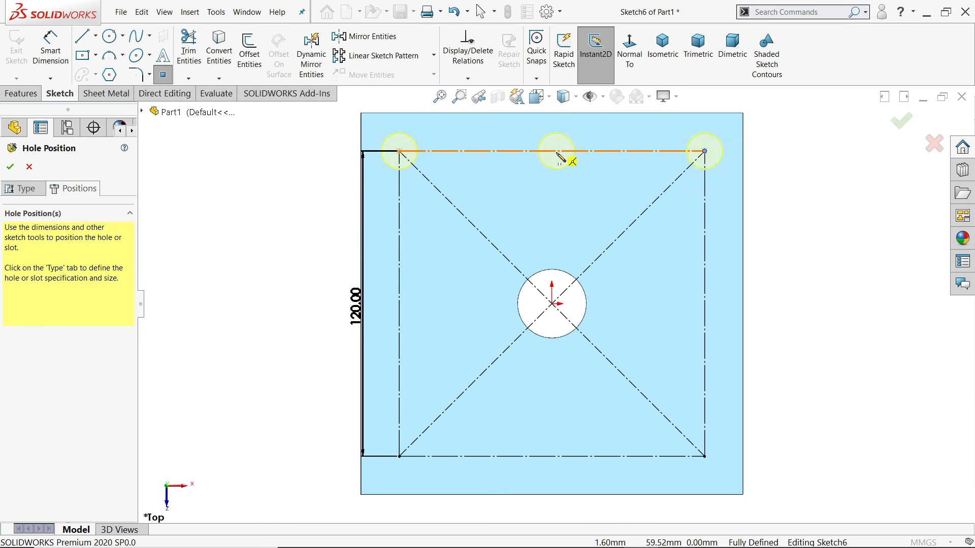
left_click(399, 304)
left_click(399, 456)
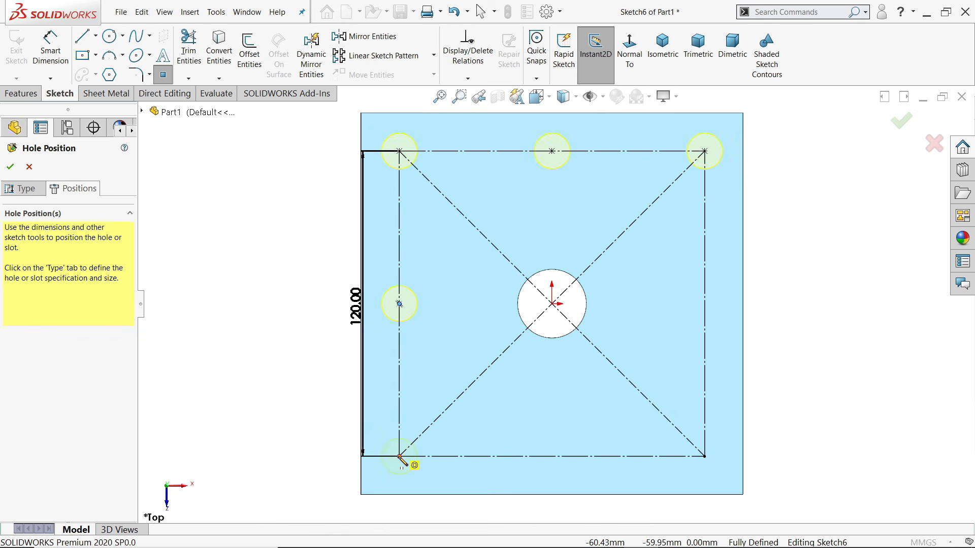
left_click(552, 456)
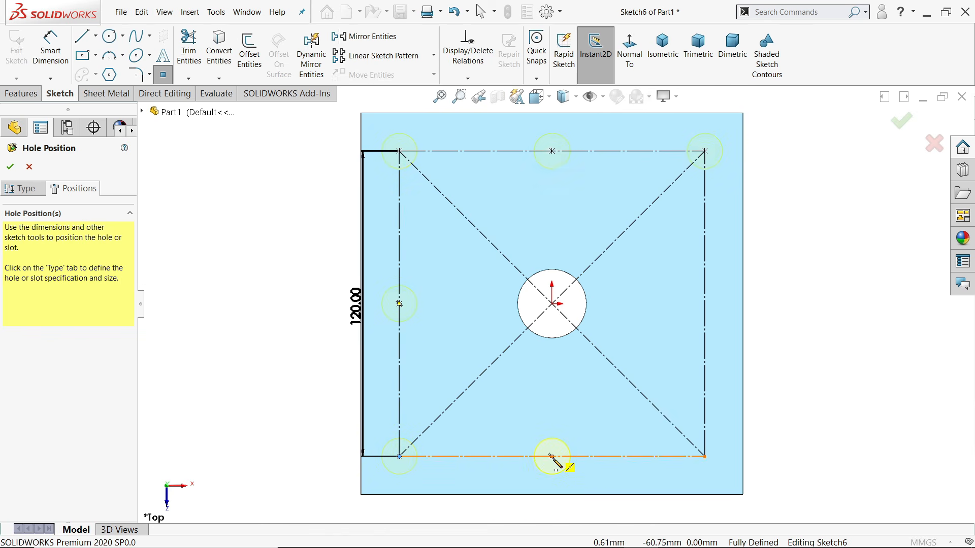
left_click(704, 456)
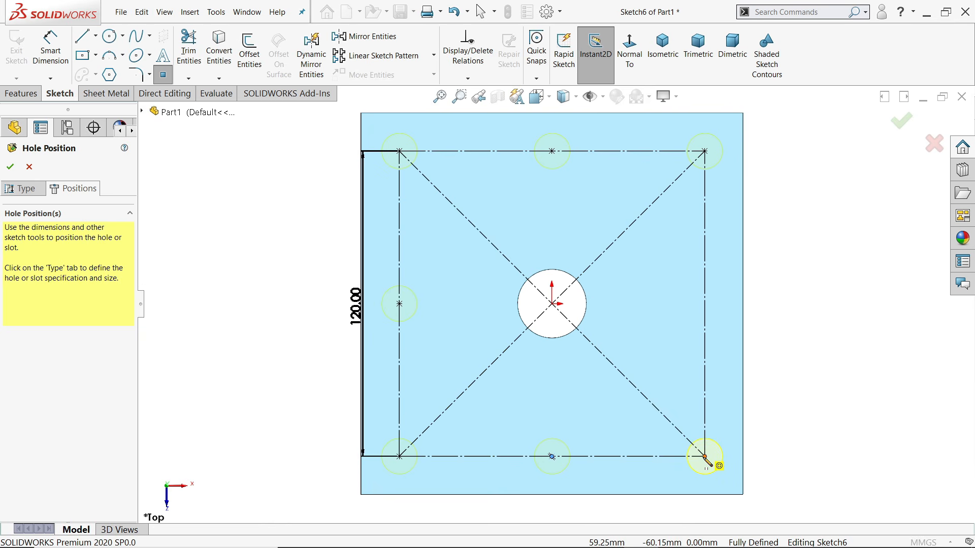
left_click(704, 303)
Stop point placement and confirm the positions to cut the M16 tapped holes
right_click(811, 264)
left_click(827, 270)
scroll(788, 330, "up", 4)
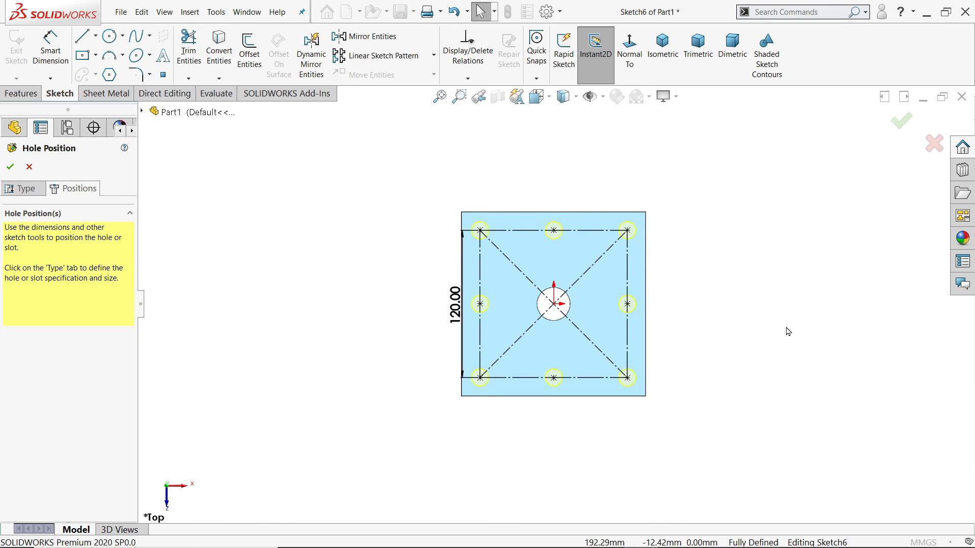
middle_click_drag(788, 331, 745, 161)
scroll(634, 276, "down", 5)
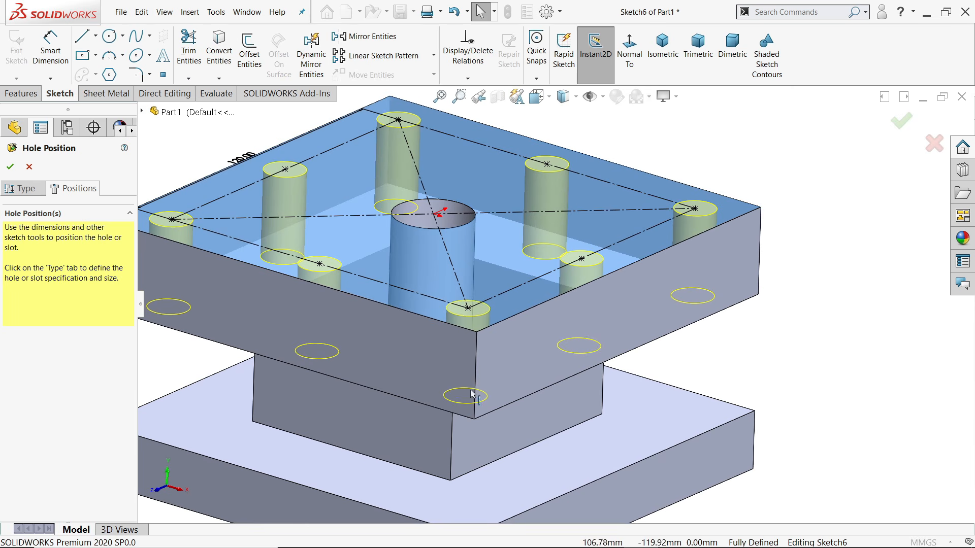
left_click(9, 167)
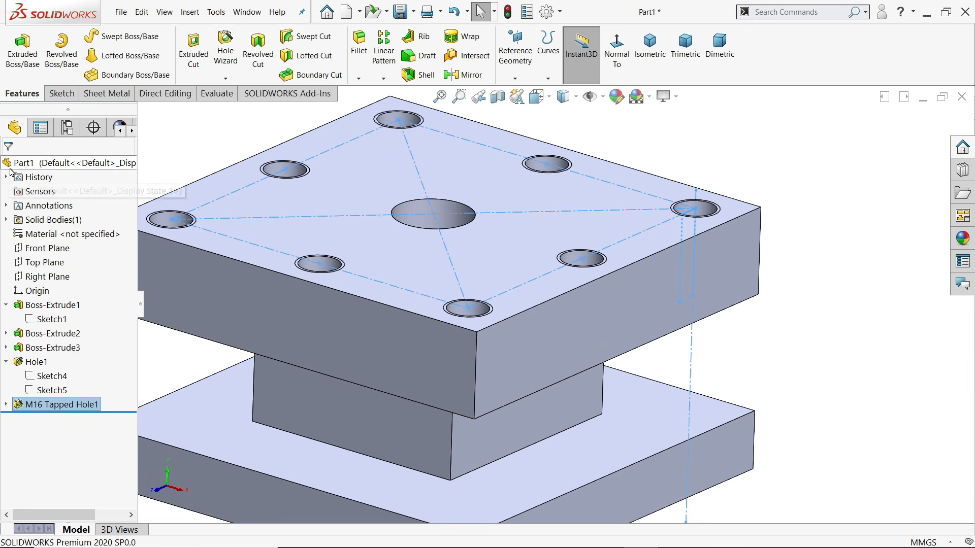
Enable Shaded cosmetic threads in Document Properties > Detailing
left_click(547, 12)
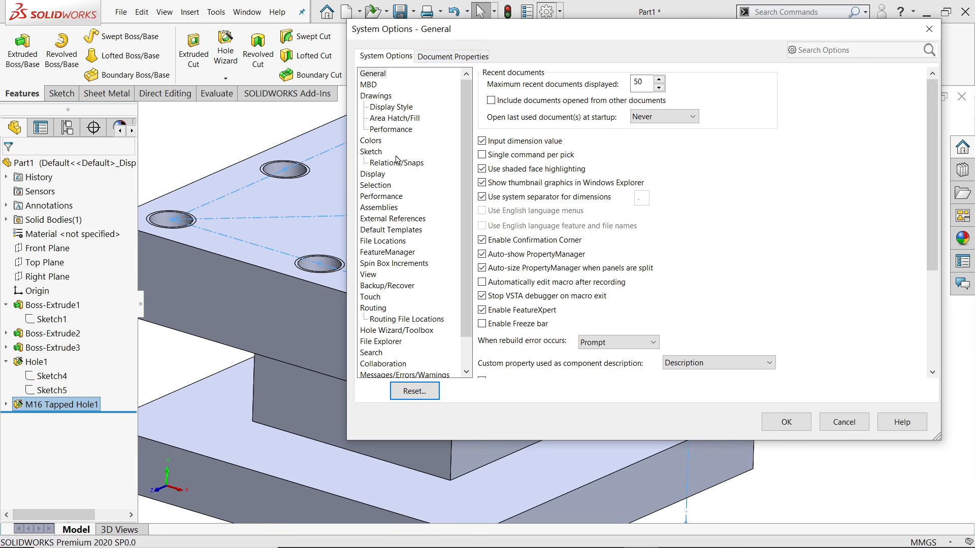
left_click(447, 58)
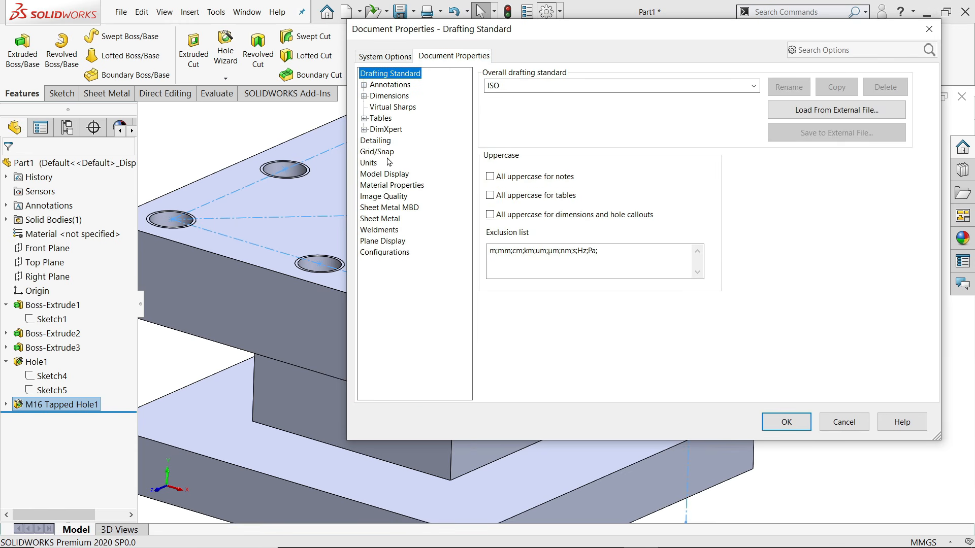
left_click(386, 141)
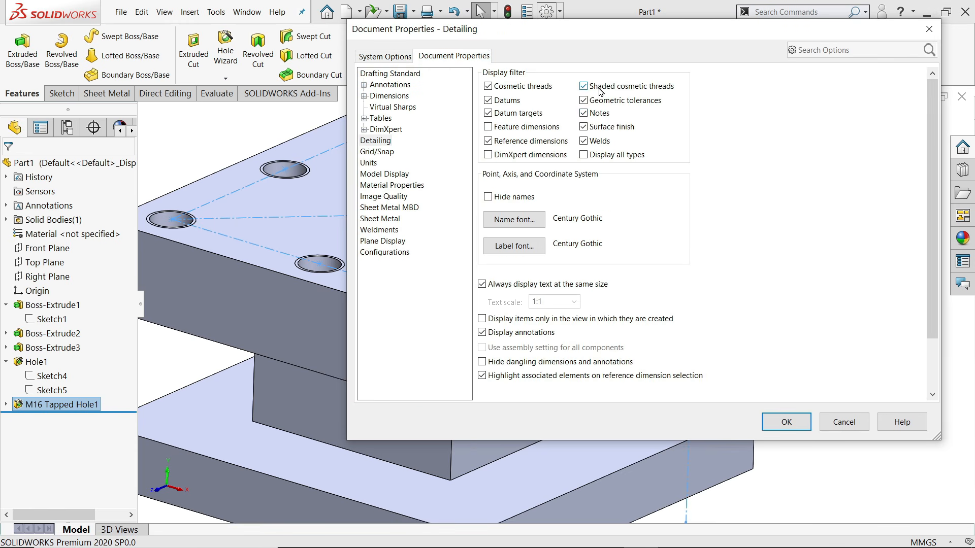
left_click(781, 429)
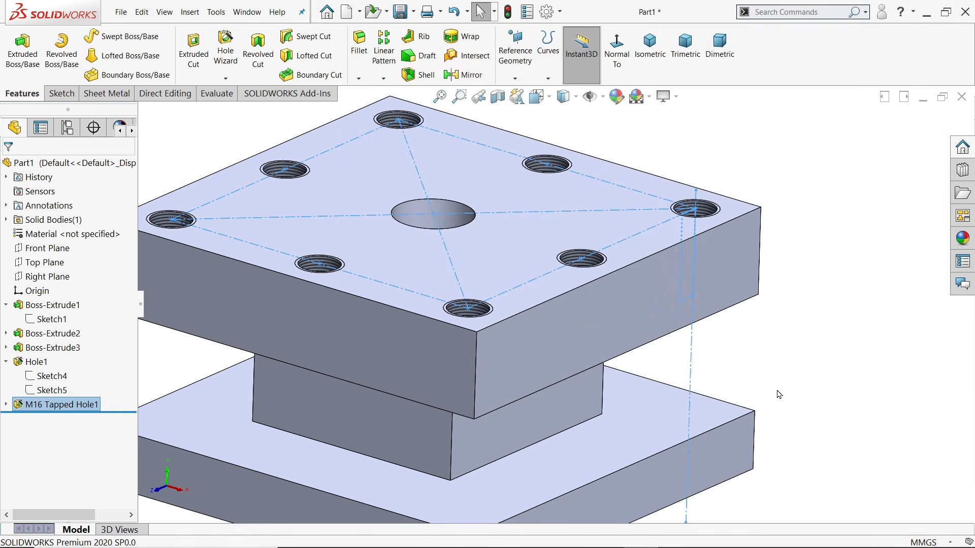
Set the isometric view and orbit the part to see its underside
mouse_move(770, 315)
middle_mouse_down()
mouse_move(772, 422)
mouse_move(767, 318)
middle_mouse_up()
scroll(772, 376, "up", 1)
left_click(650, 46)
middle_click_drag(615, 394, 539, 314)
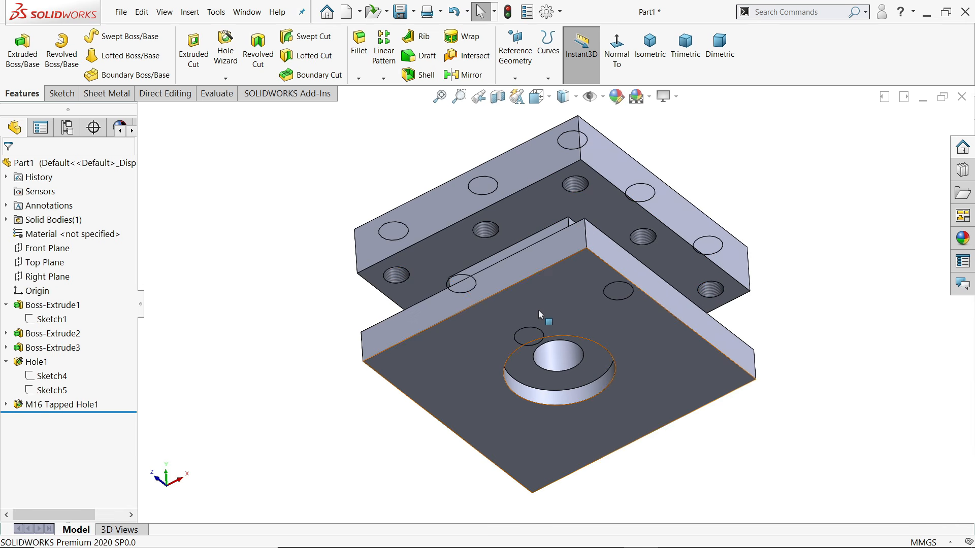
Start a plain Hole of DIN Drill sizes type with Ø10.0 diameter
left_click(221, 51)
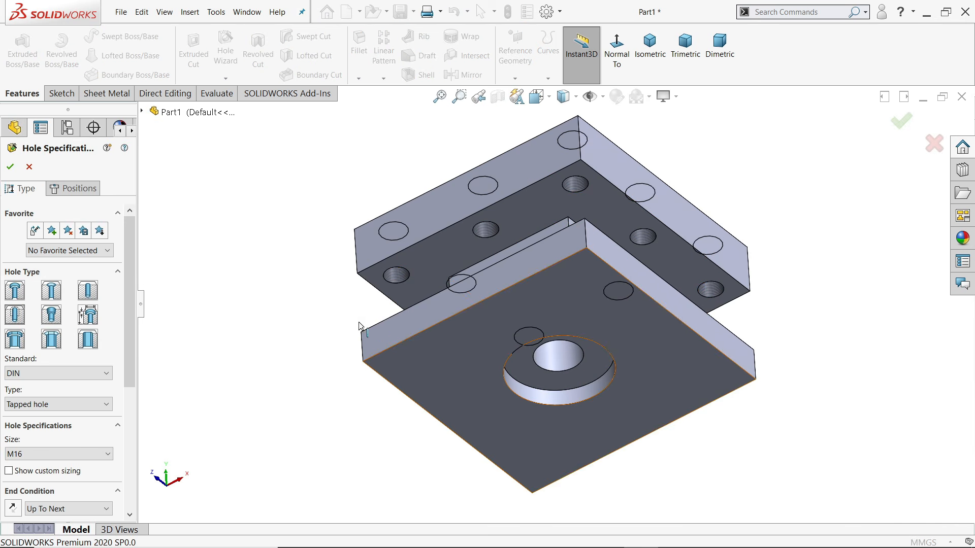
left_click(88, 290)
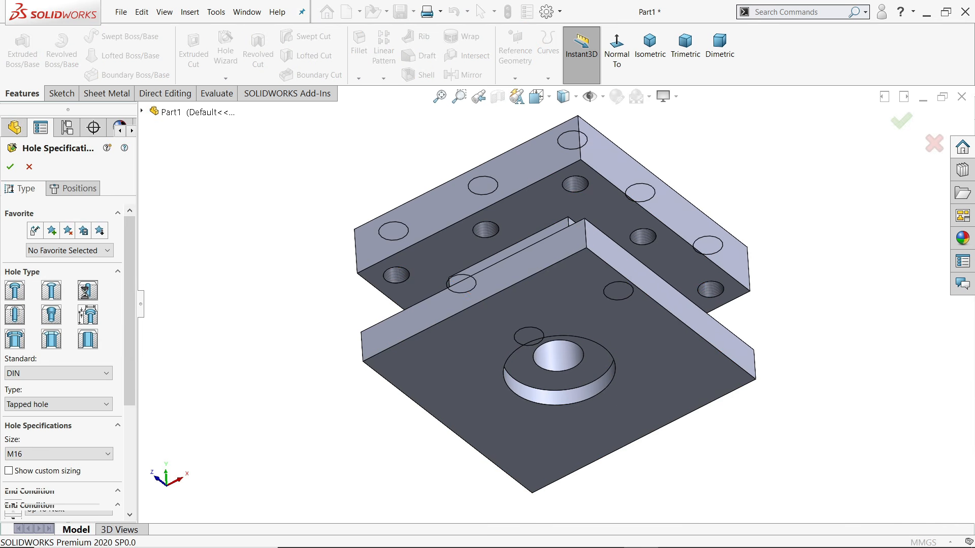
left_click(27, 407)
left_click(27, 424)
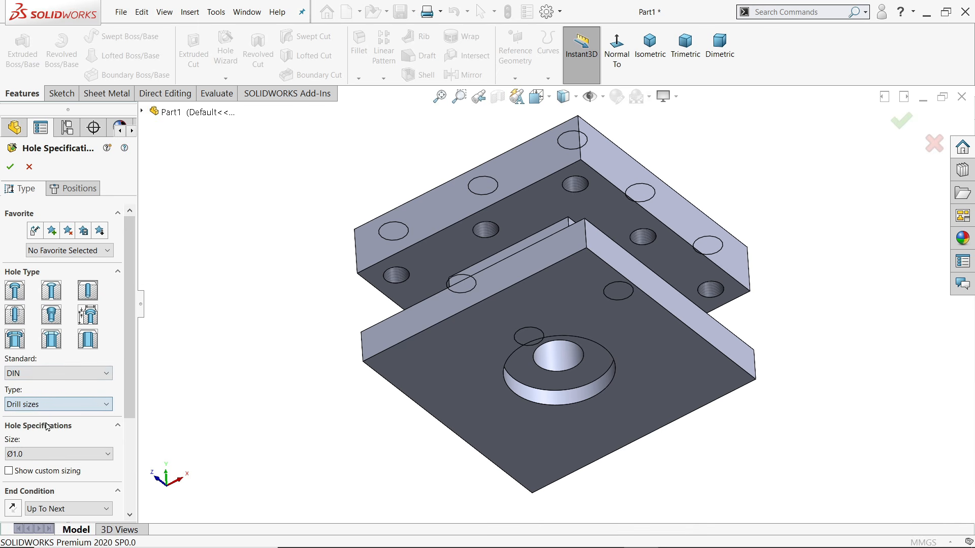
scroll(129, 375, "down", 4)
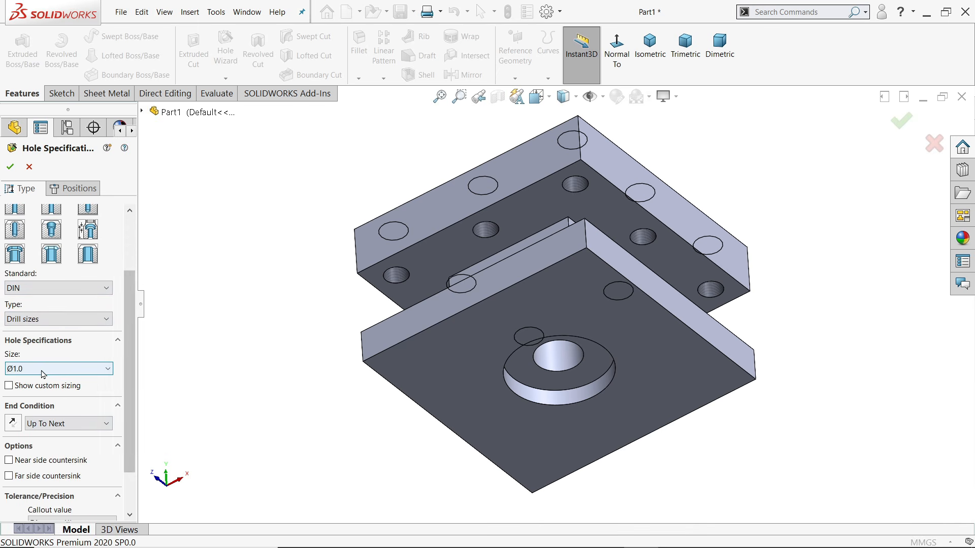
left_click(43, 374)
scroll(48, 434, "down", 15)
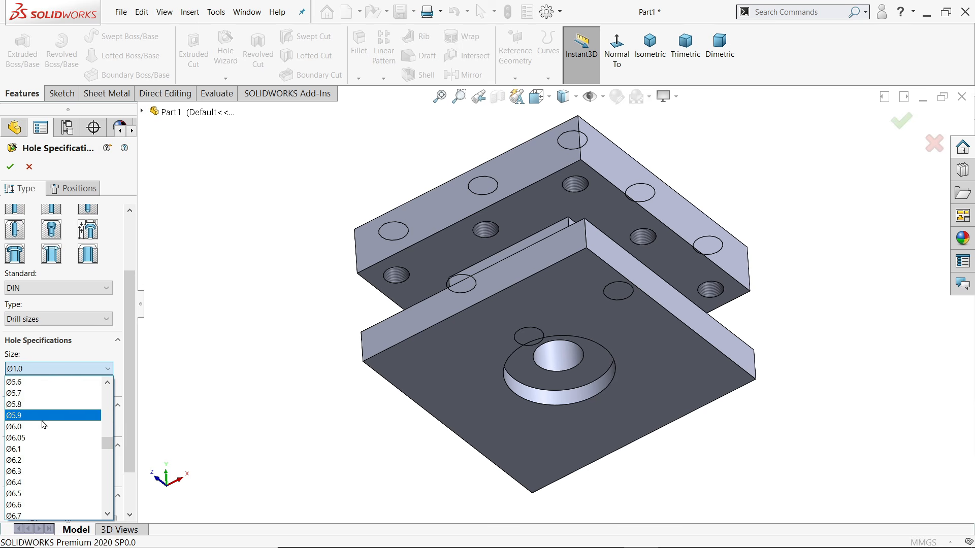
scroll(46, 432, "down", 7)
left_click_drag(107, 453, 107, 462)
left_click(61, 448)
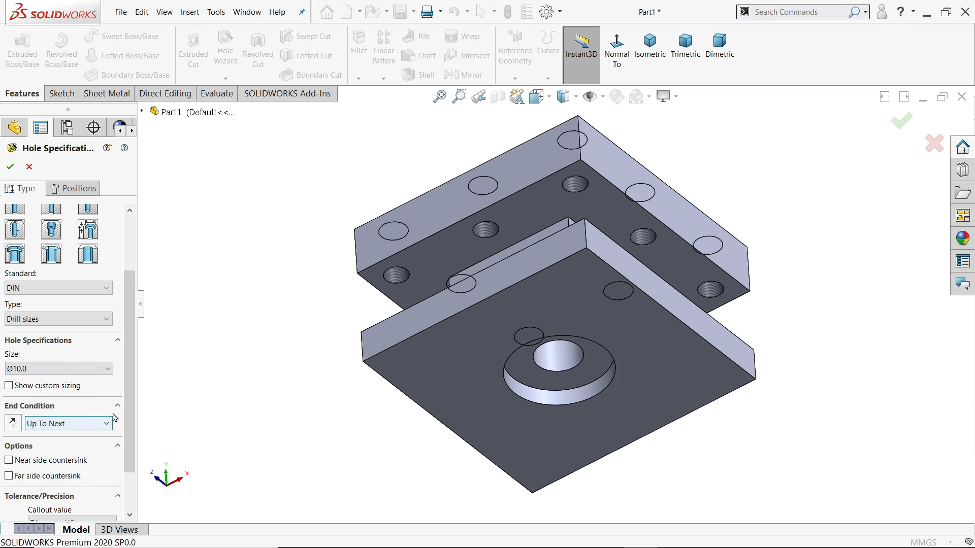
Make the hole Blind, 18 mm deep measured up to the tip
scroll(131, 405, "down", 1)
left_click(45, 397)
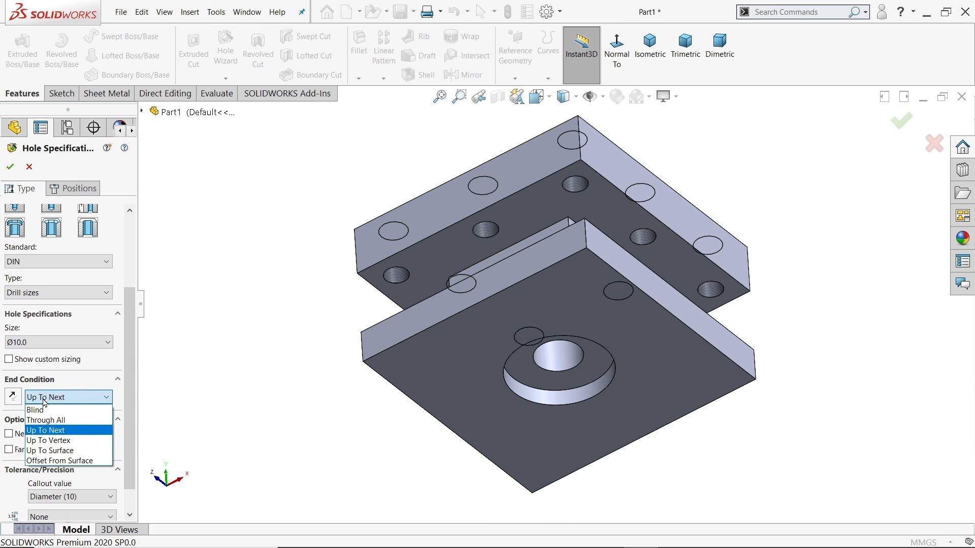
left_click(41, 413)
scroll(106, 435, "down", 2)
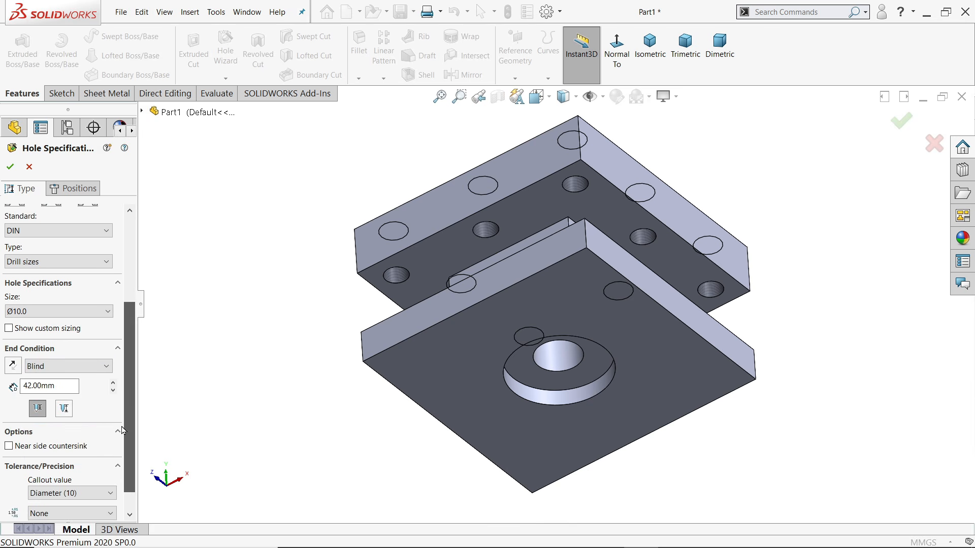
left_click(64, 399)
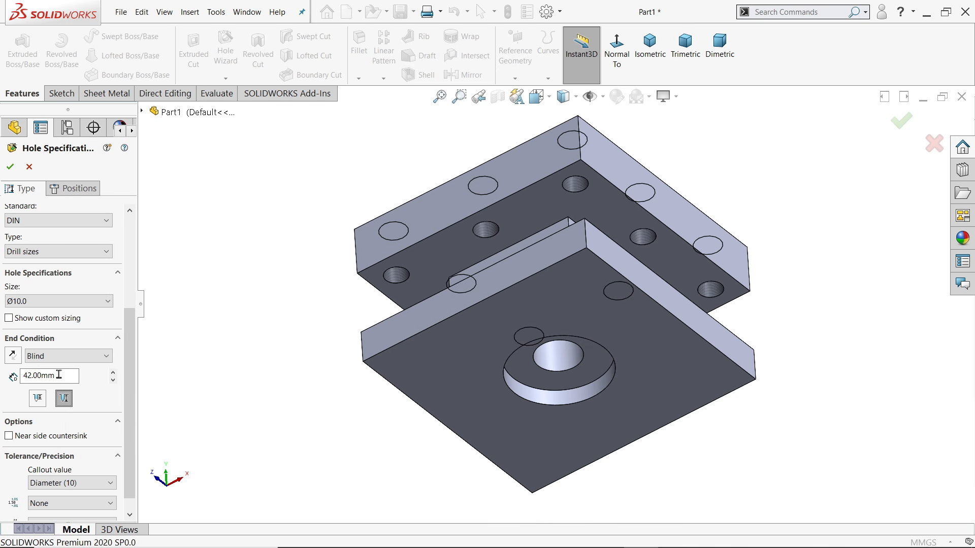
type("18")
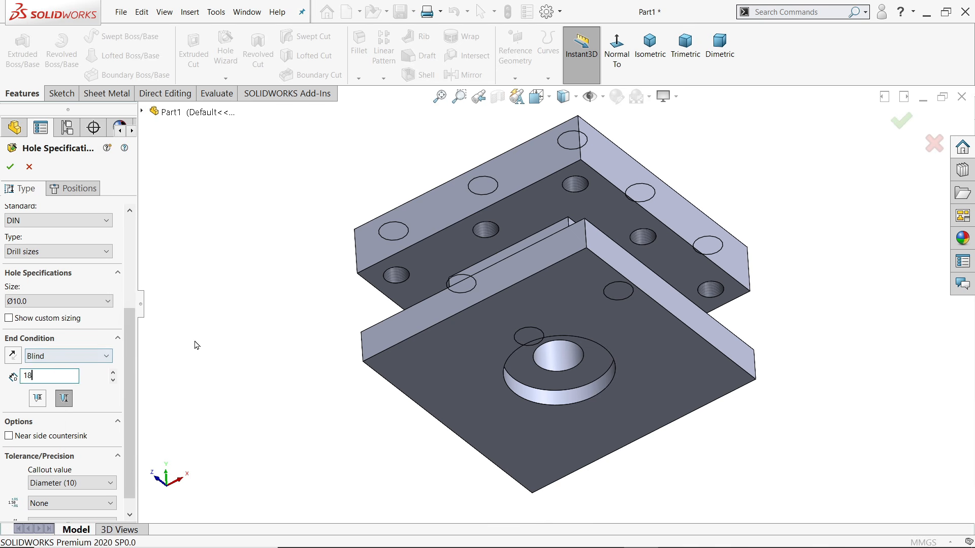
left_click(73, 188)
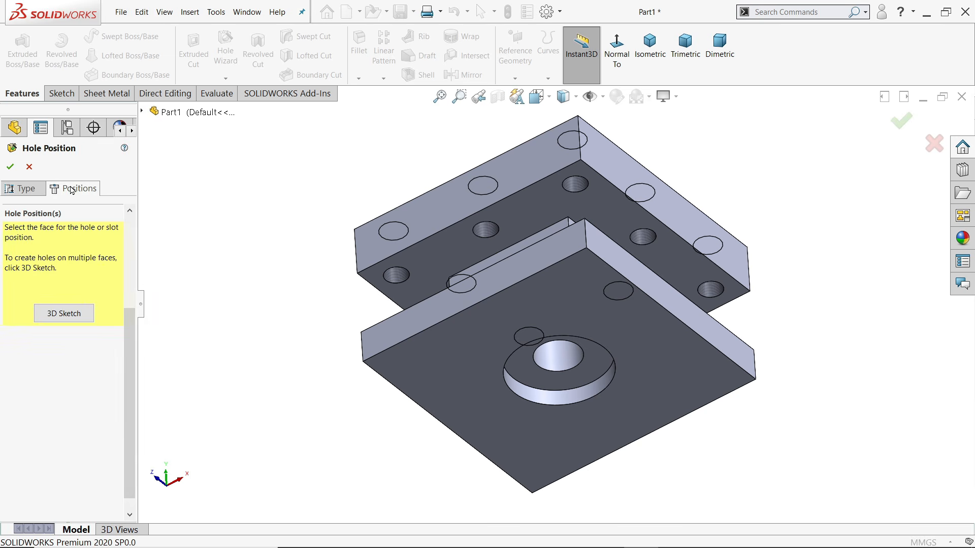
Draw a 120 × 120 centre rectangle at the origin on the plate face
left_click(530, 310)
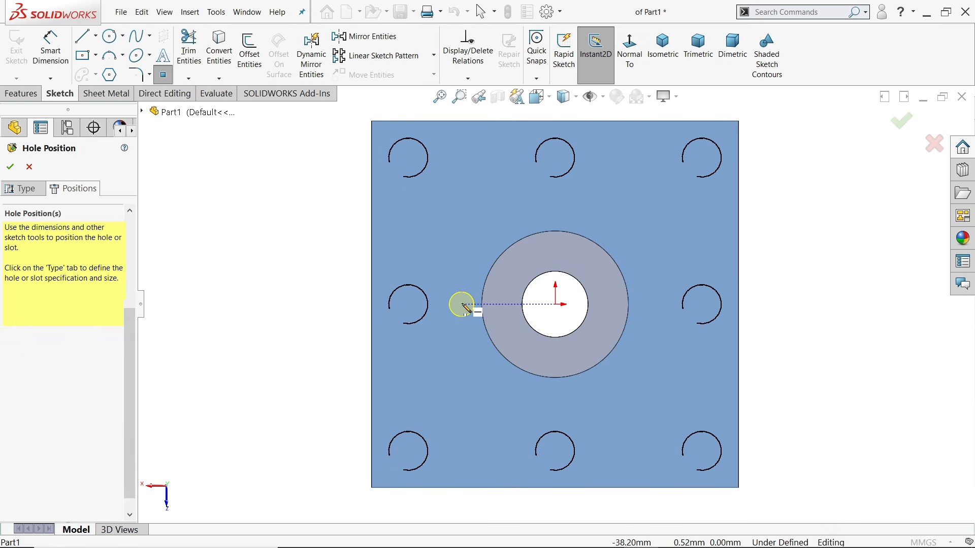
key("Escape")
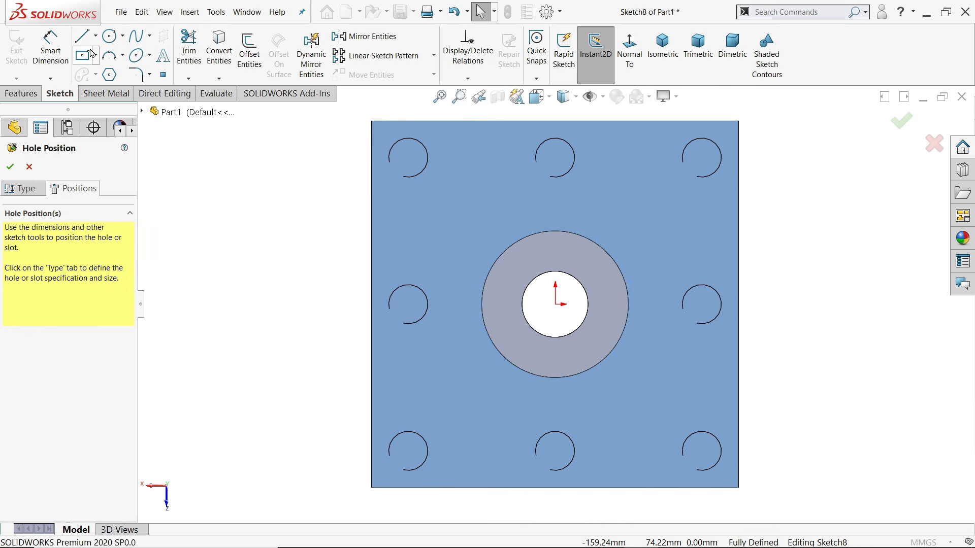
left_click(84, 57)
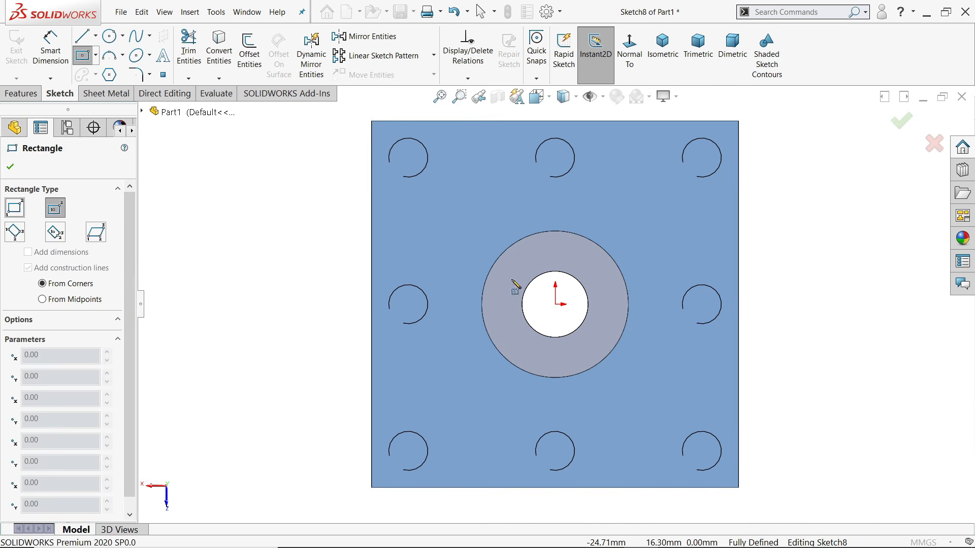
left_click(555, 305)
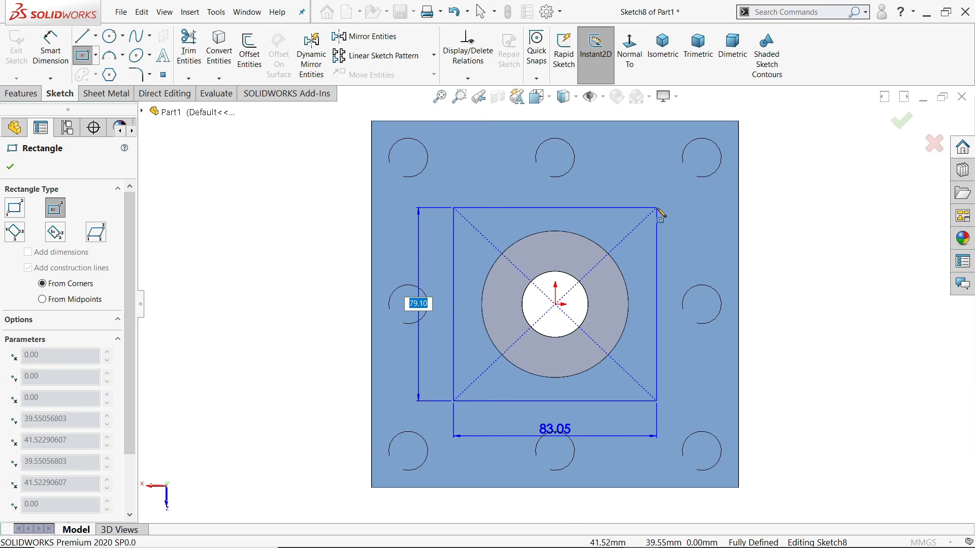
key("Tab")
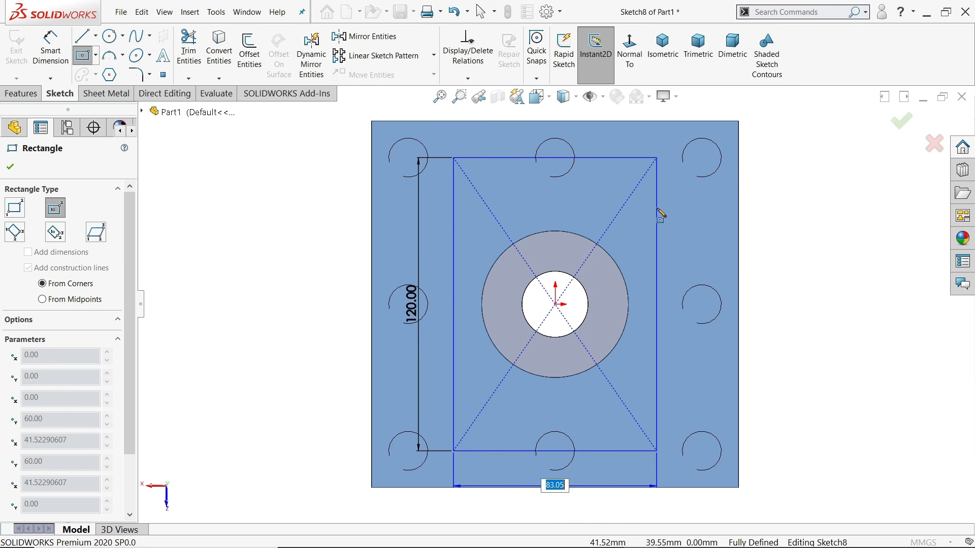
type("120")
key("Return")
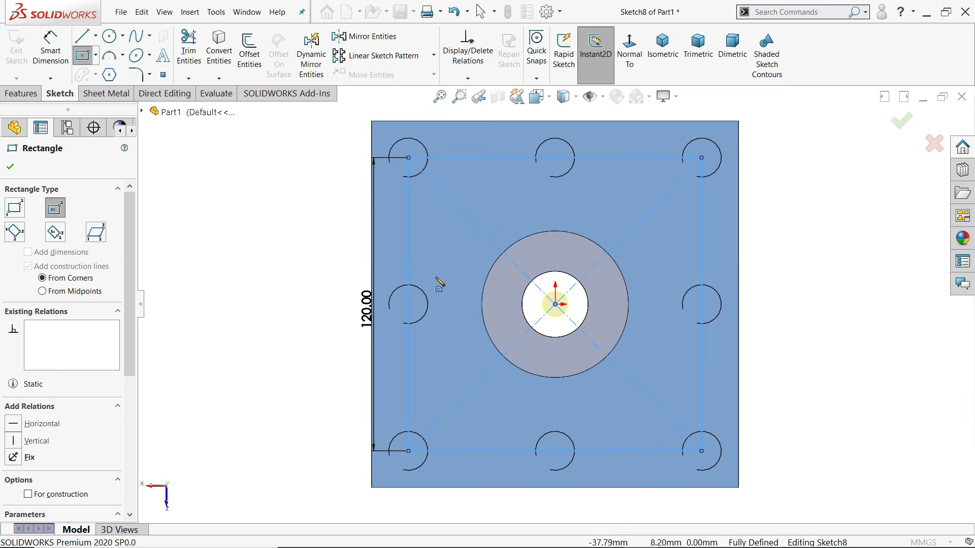
right_click(306, 226)
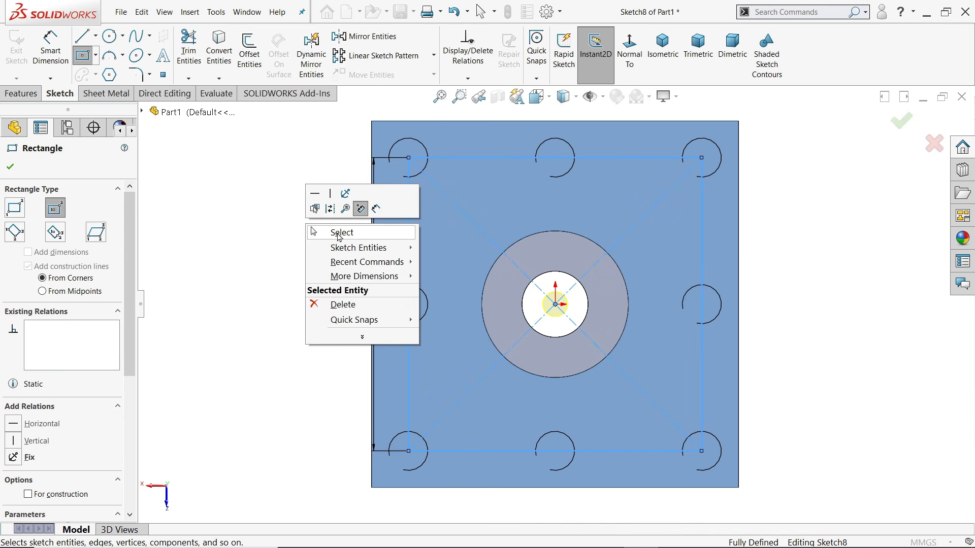
left_click(342, 233)
Remove the stray hole point and make the hole point coincident with the origin
scroll(561, 308, "down", 3)
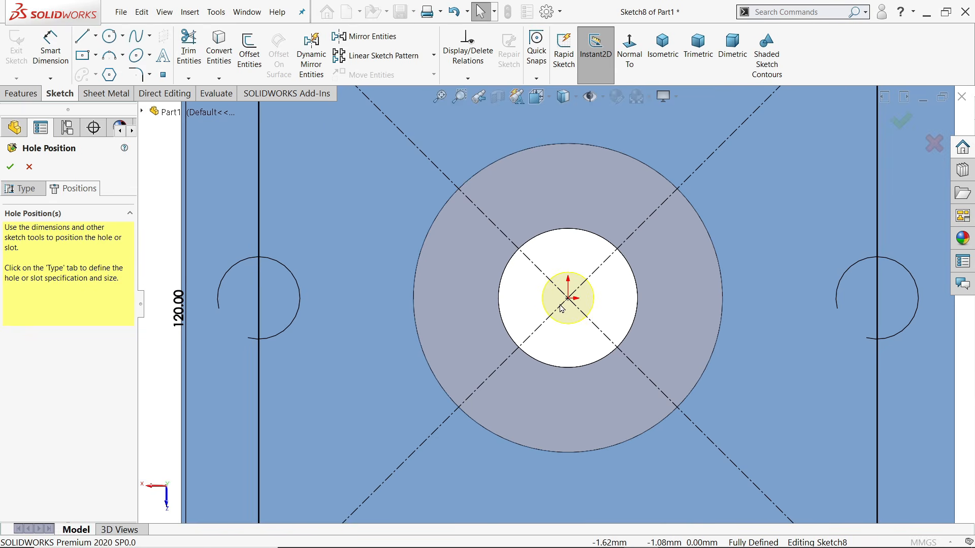
left_click(568, 299)
left_click(567, 308)
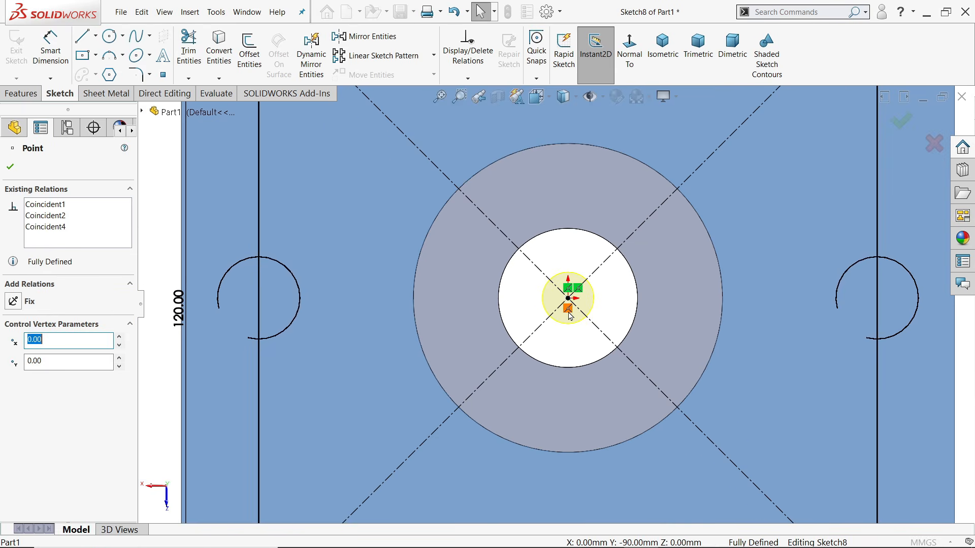
key("Delete")
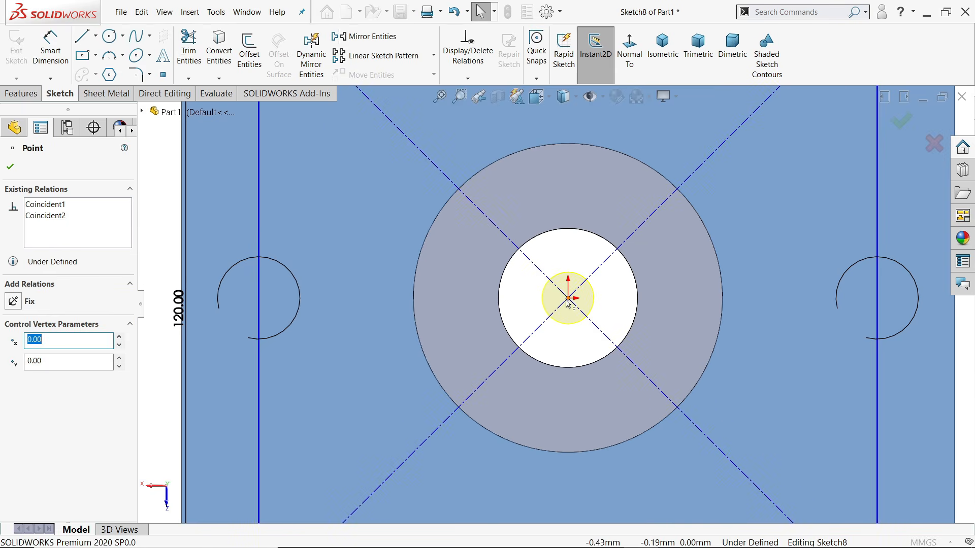
left_click_drag(567, 300, 551, 302)
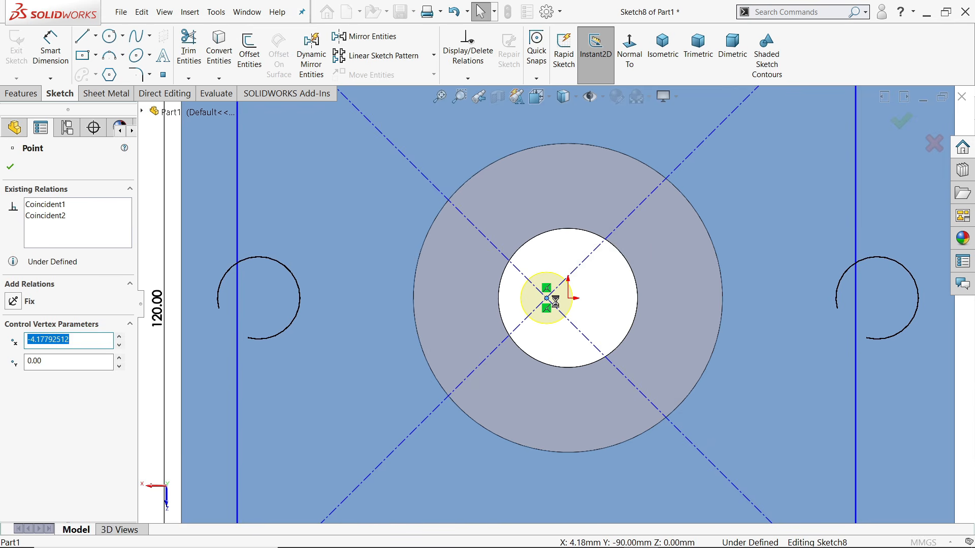
key("Delete")
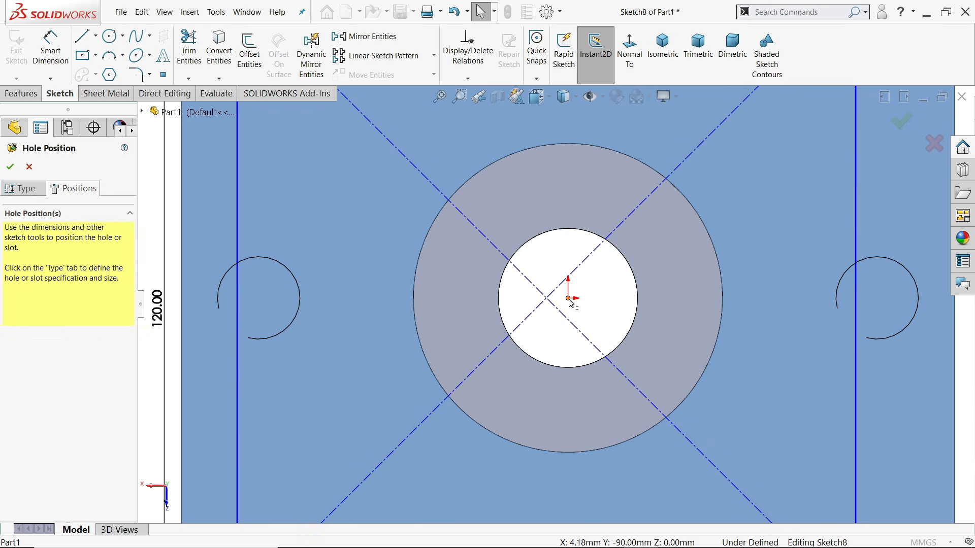
left_click(569, 301)
left_click(546, 299, "ctrl")
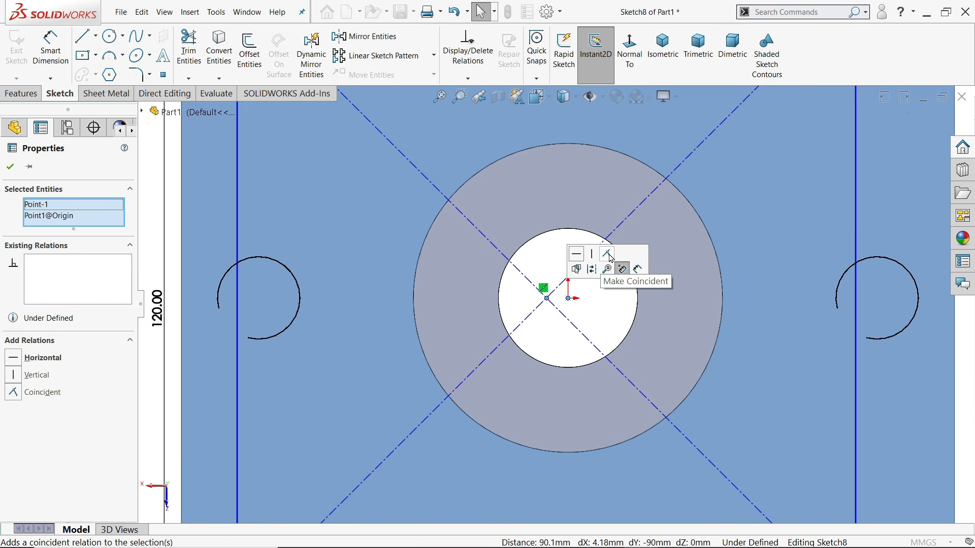
left_click(607, 255)
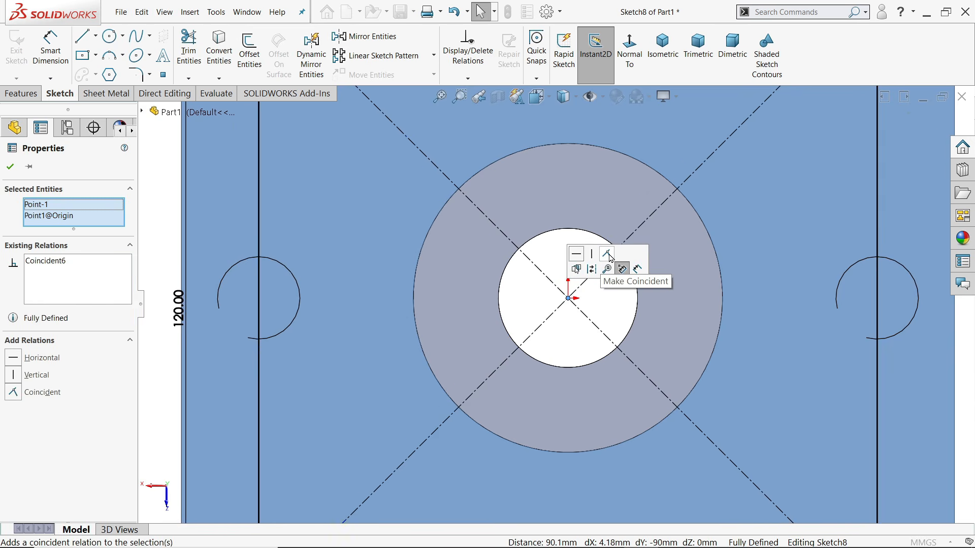
Place Ø10 hole points at the square's four edge midpoints and confirm the feature
left_click(164, 75)
key("f")
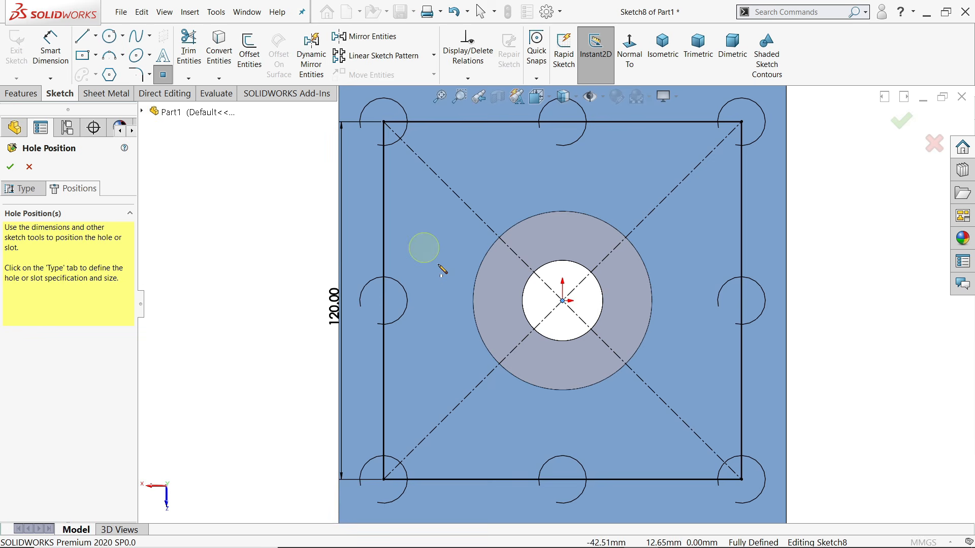
left_click(384, 301)
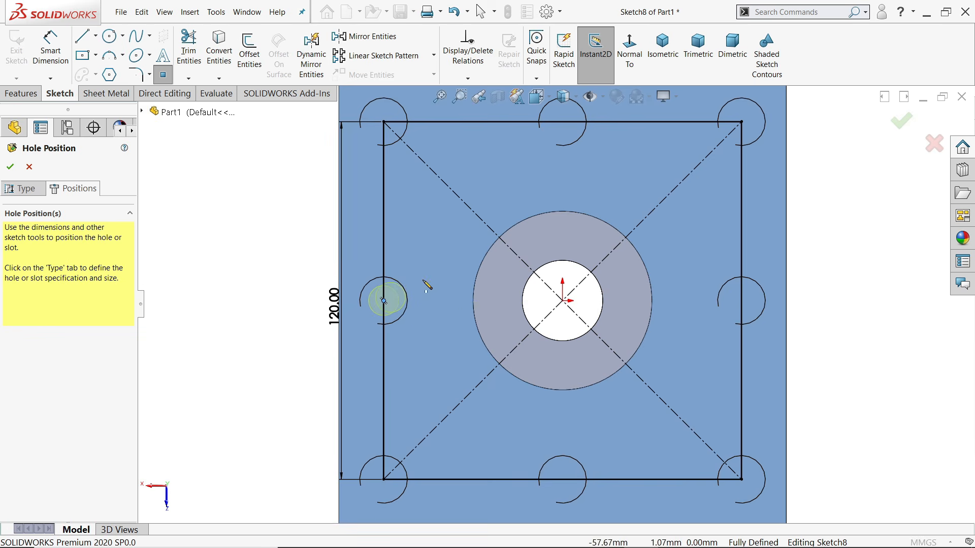
left_click(562, 122)
left_click(741, 300)
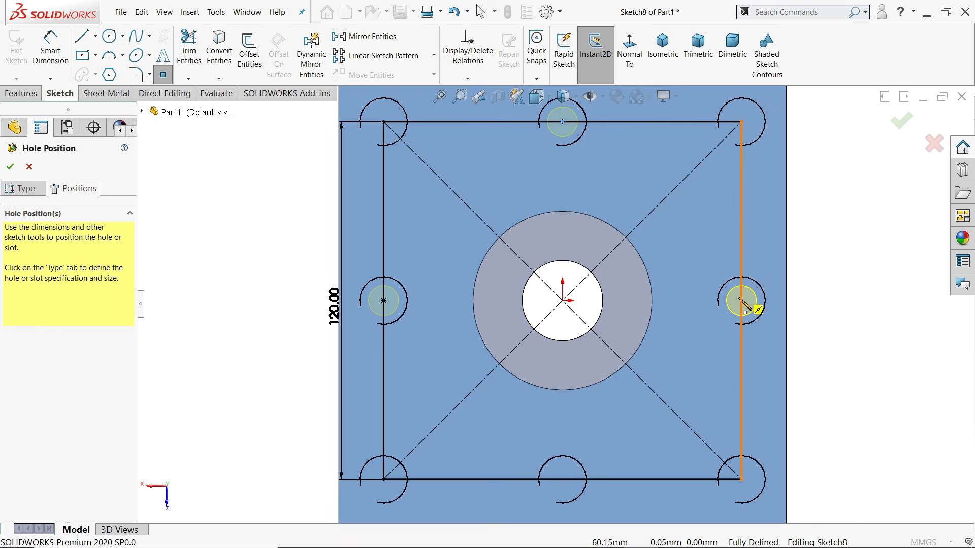
left_click(562, 480)
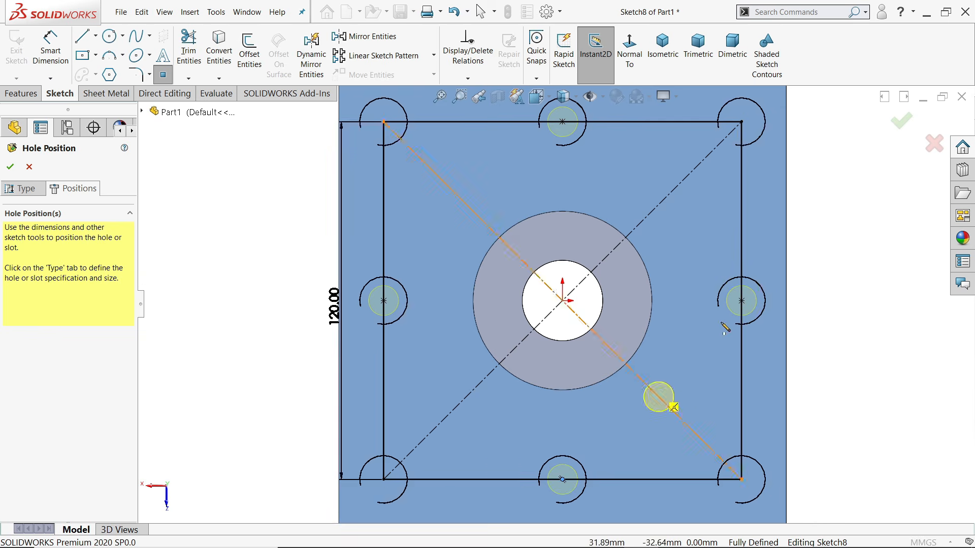
right_click(844, 226)
left_click(863, 249)
mouse_move(819, 222)
middle_mouse_down()
mouse_move(809, 272)
mouse_move(761, 342)
middle_mouse_up()
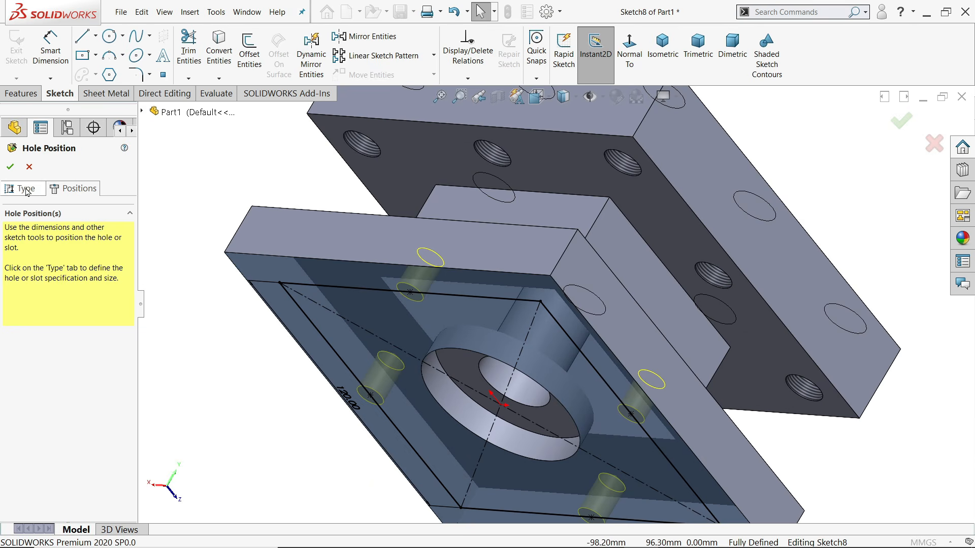
left_click(10, 167)
Select the whole part in isometric view and toggle RealView graphics
scroll(513, 341, "up", 3)
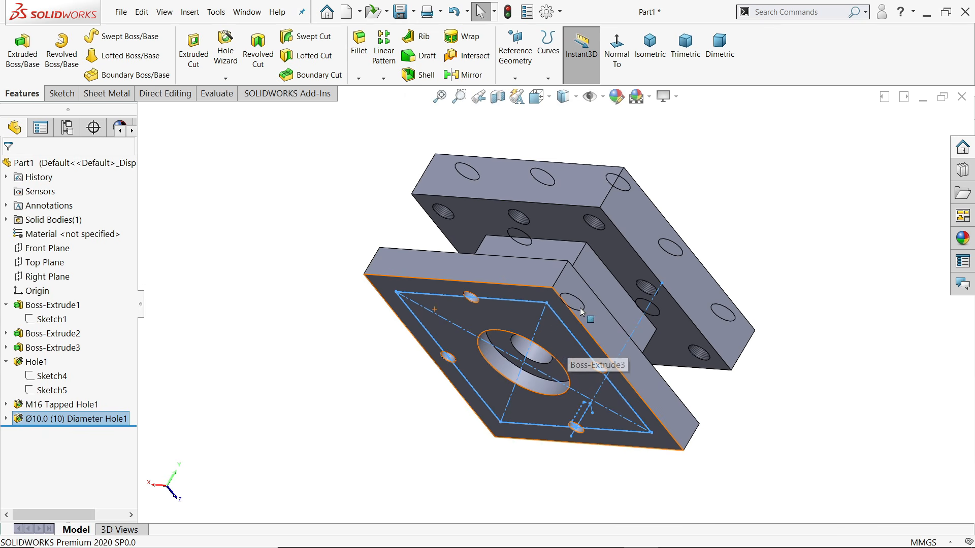
left_click(649, 45)
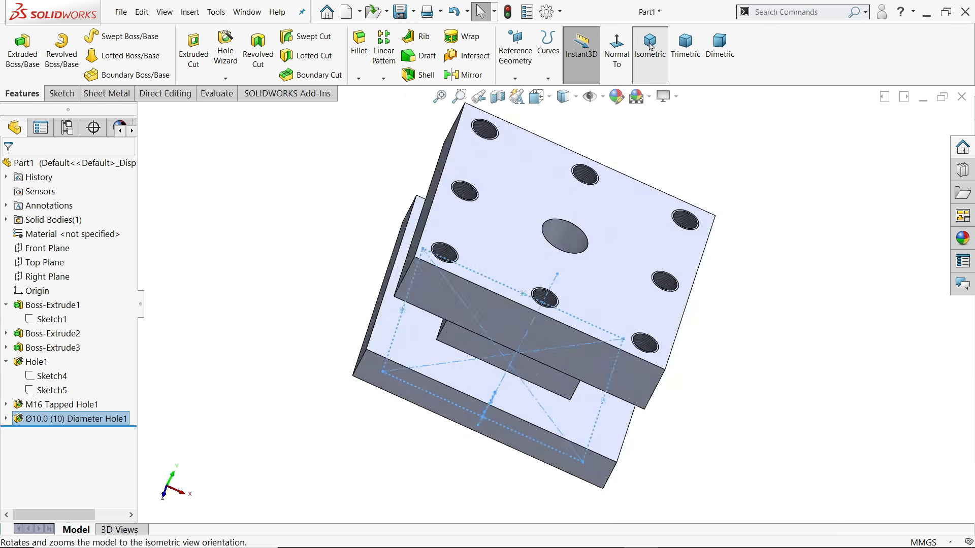
left_click(78, 164)
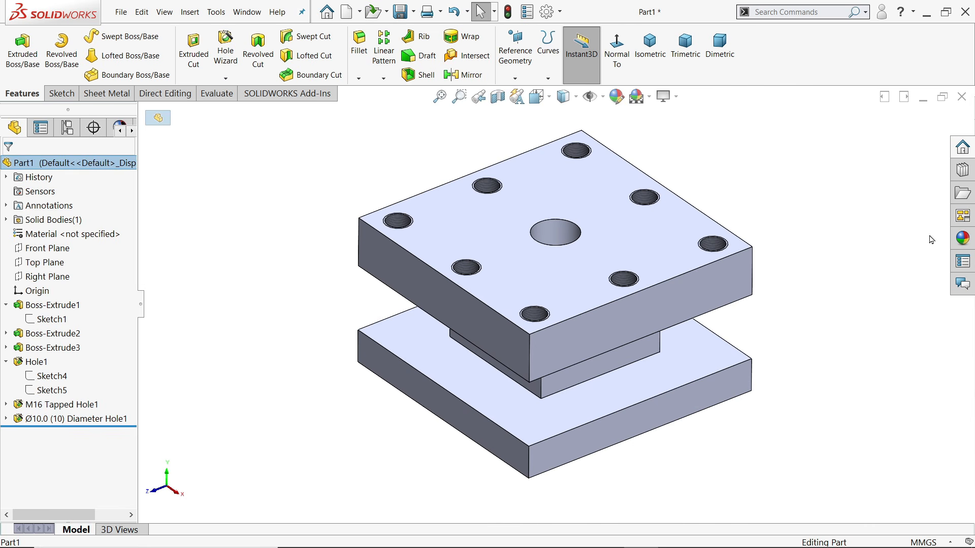
left_click(962, 239)
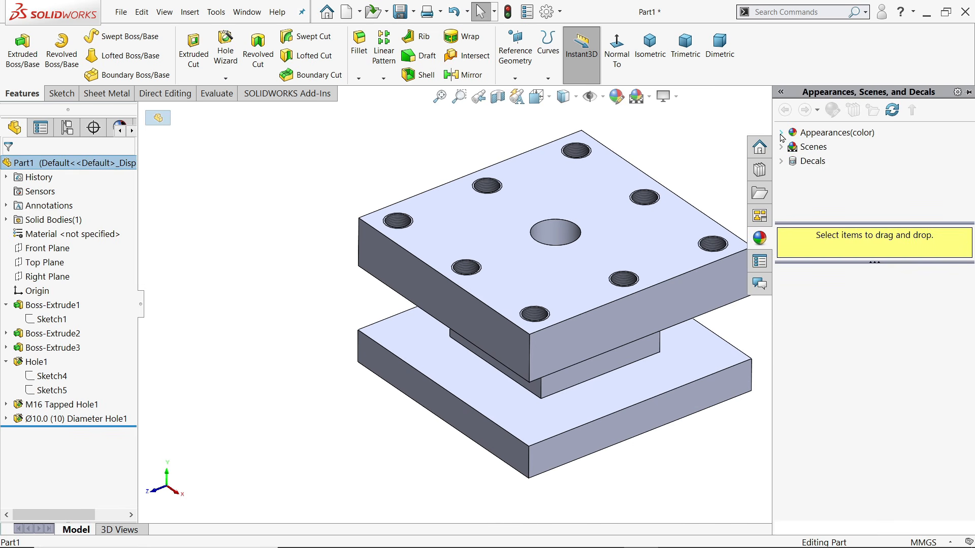
left_click(667, 97)
left_click(680, 117)
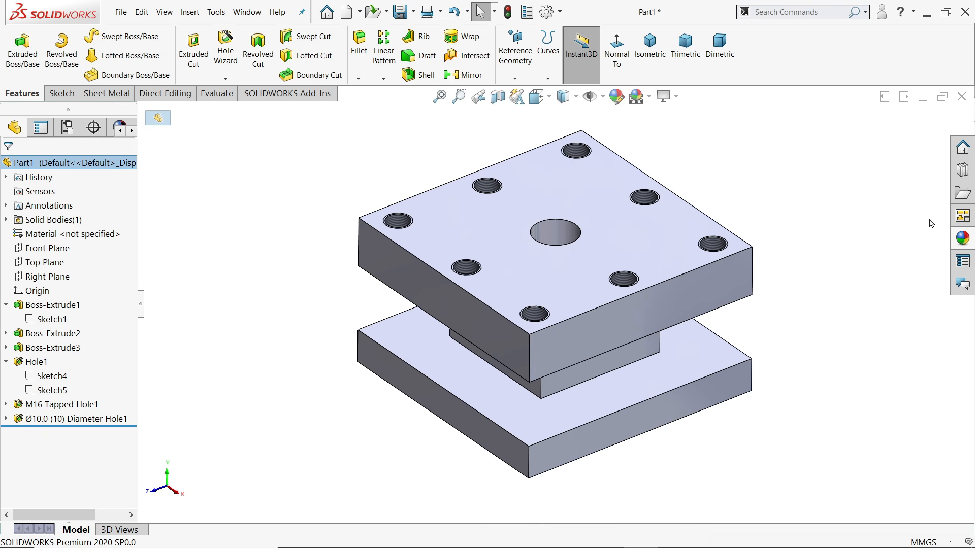
Apply the Solid Blue appearance to the part, adjusted to a light violet swatch
left_click(963, 240)
left_click(781, 132)
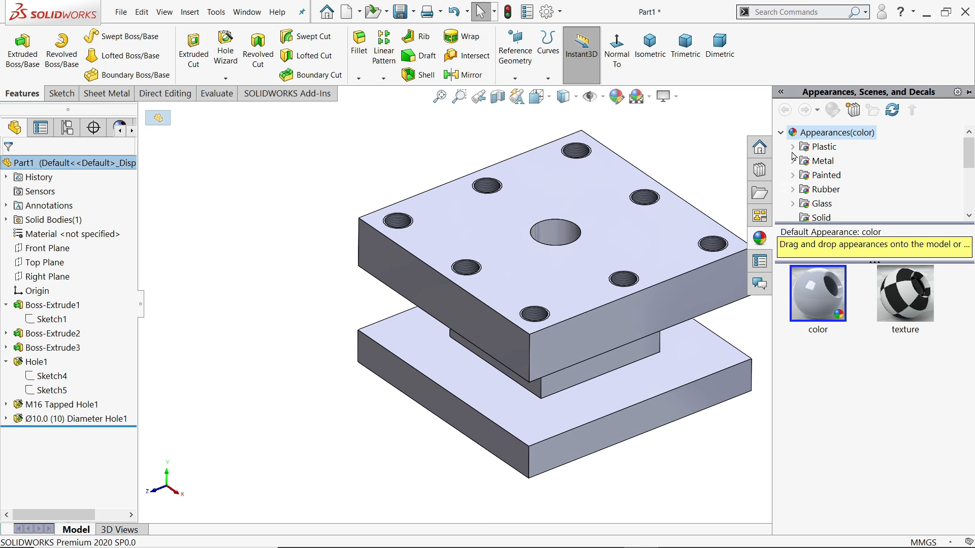
left_click(820, 218)
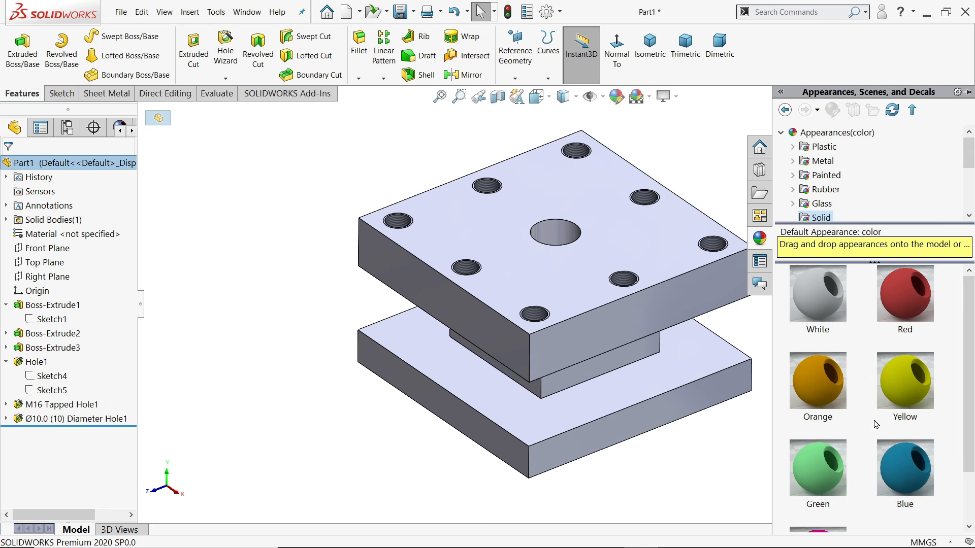
left_click(909, 465)
double_click(910, 464)
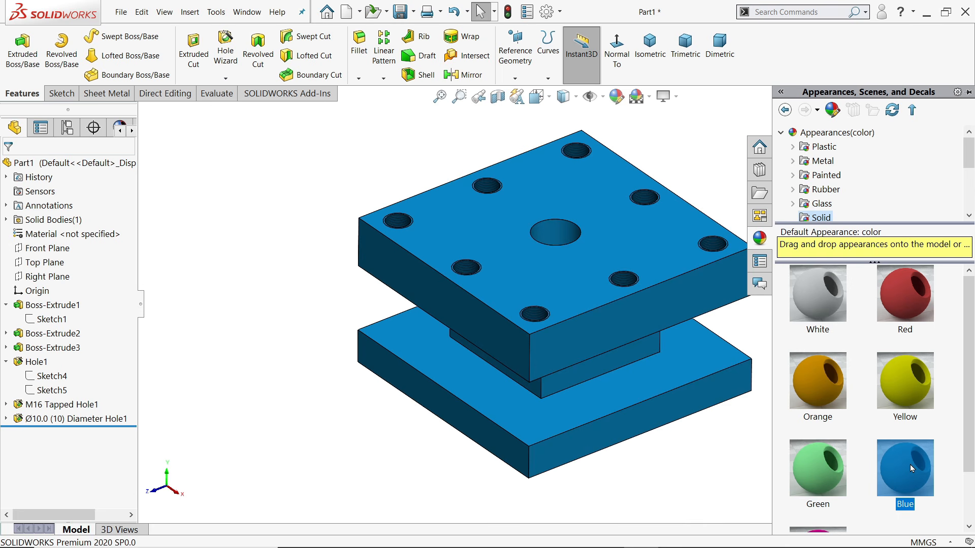
left_click(618, 101)
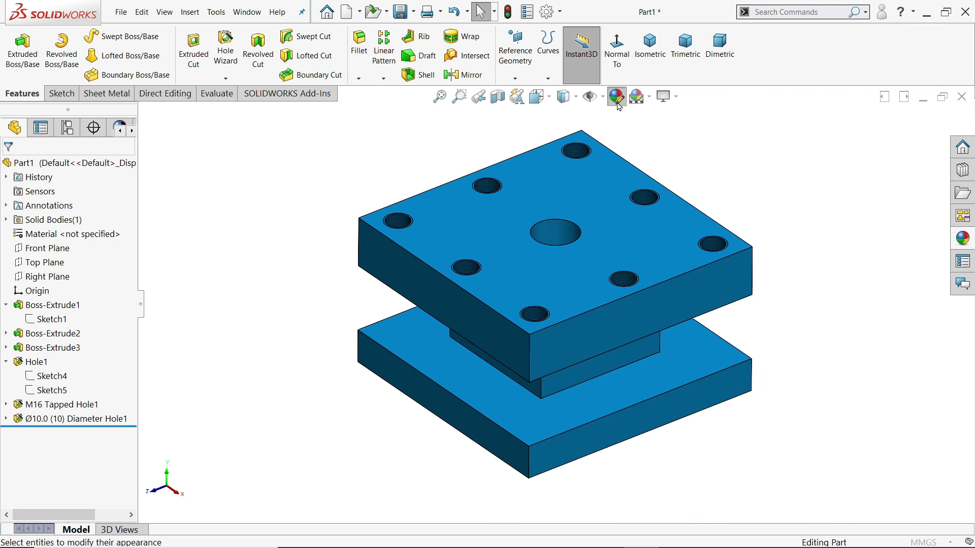
left_click(77, 445)
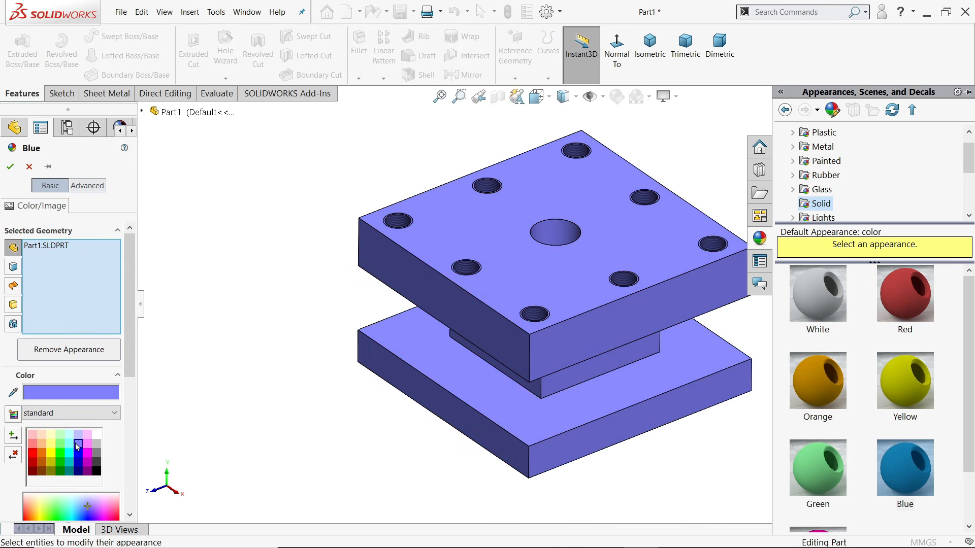
left_click(10, 168)
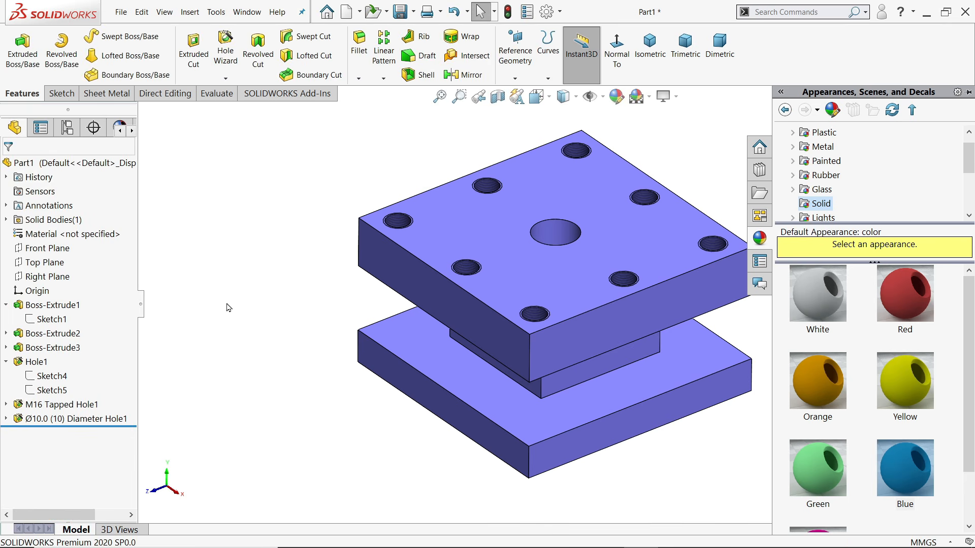
middle_click_drag(265, 350, 296, 309)
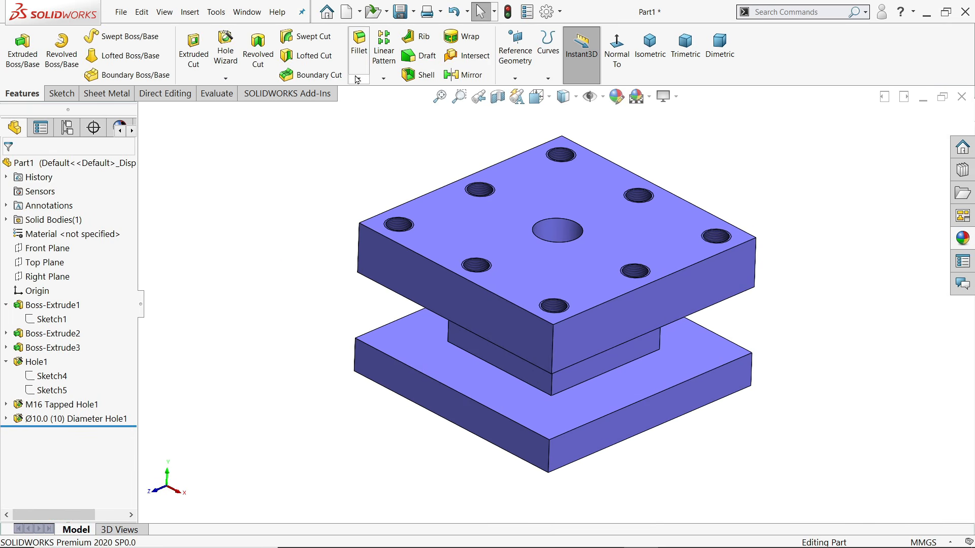
Fillet the four block-to-plate edges (front, left, back, right) with a 3 mm radius
left_click(359, 46)
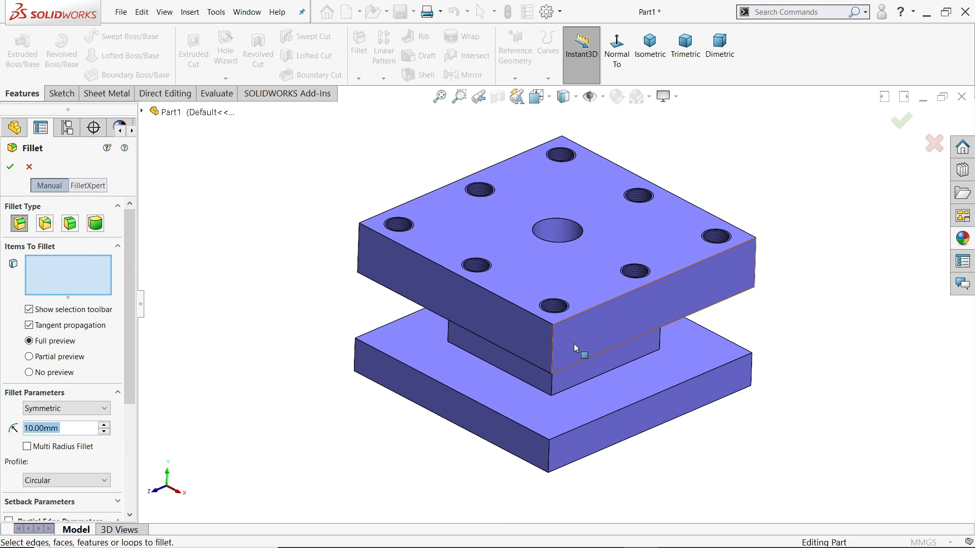
type("3")
key("Return")
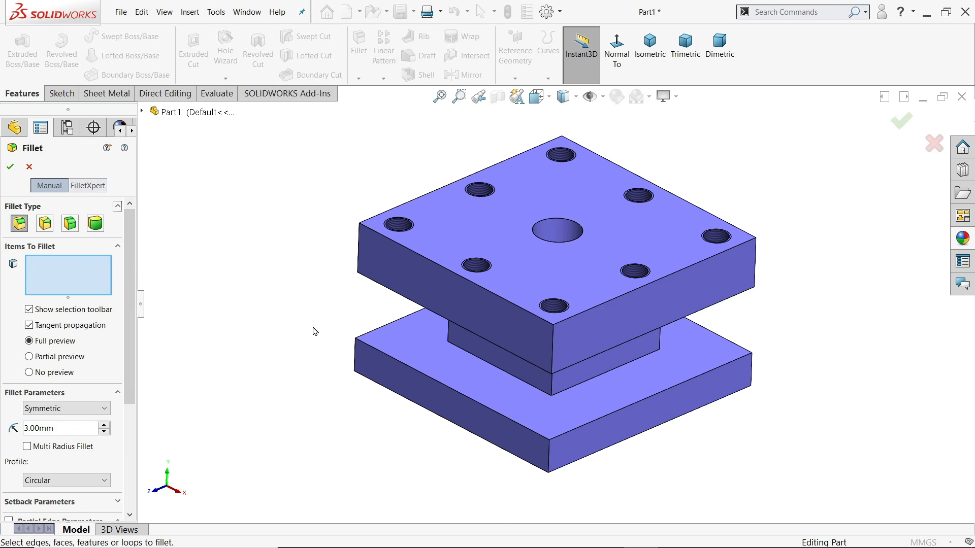
left_click(607, 377)
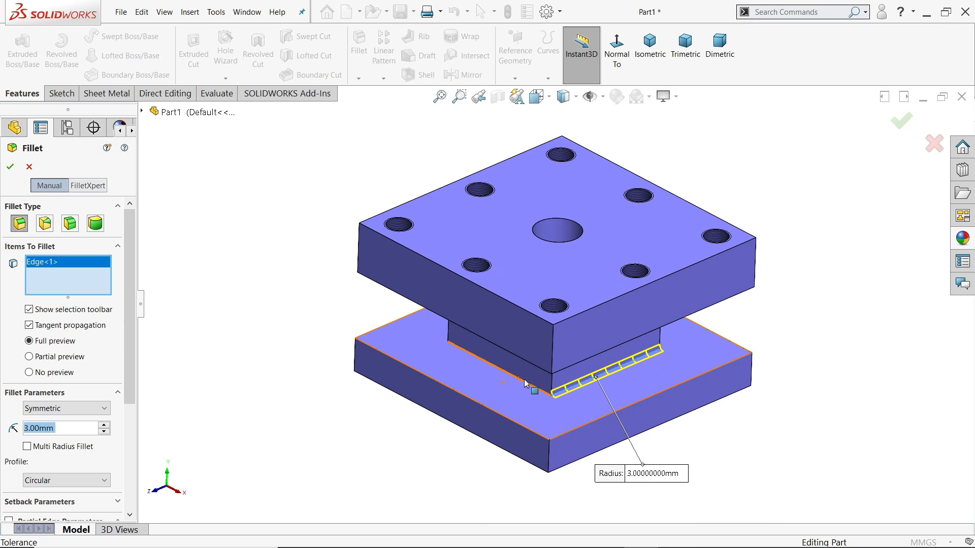
left_click(477, 357)
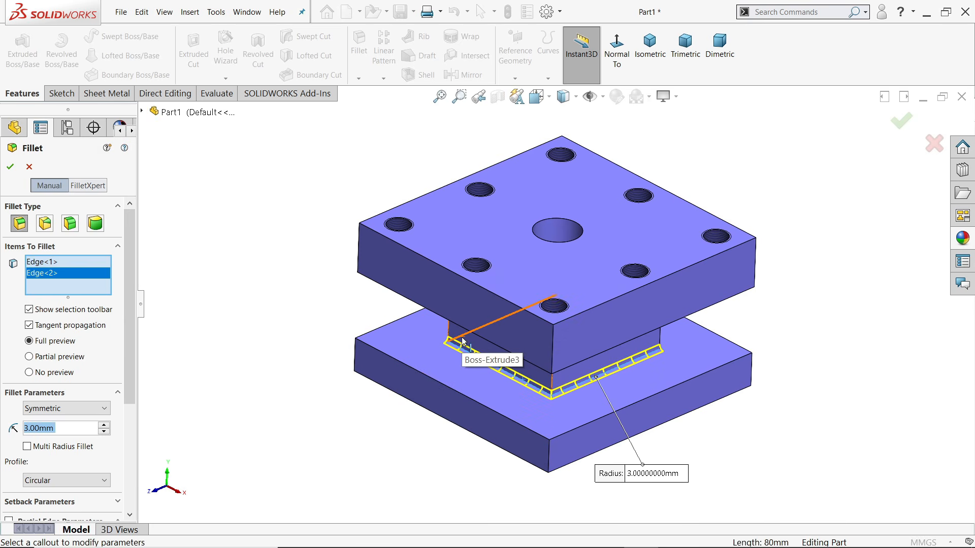
left_click(463, 342)
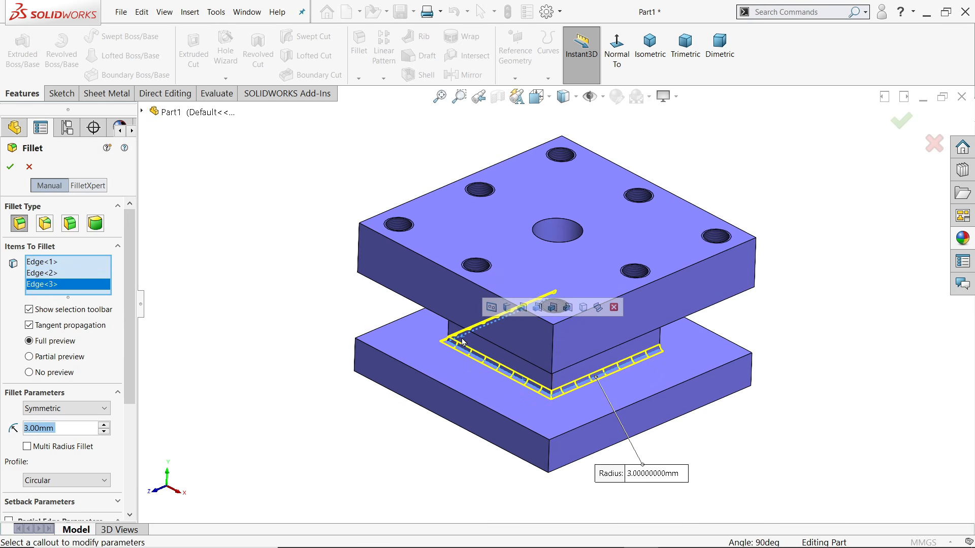
left_click(652, 348)
left_click(10, 167)
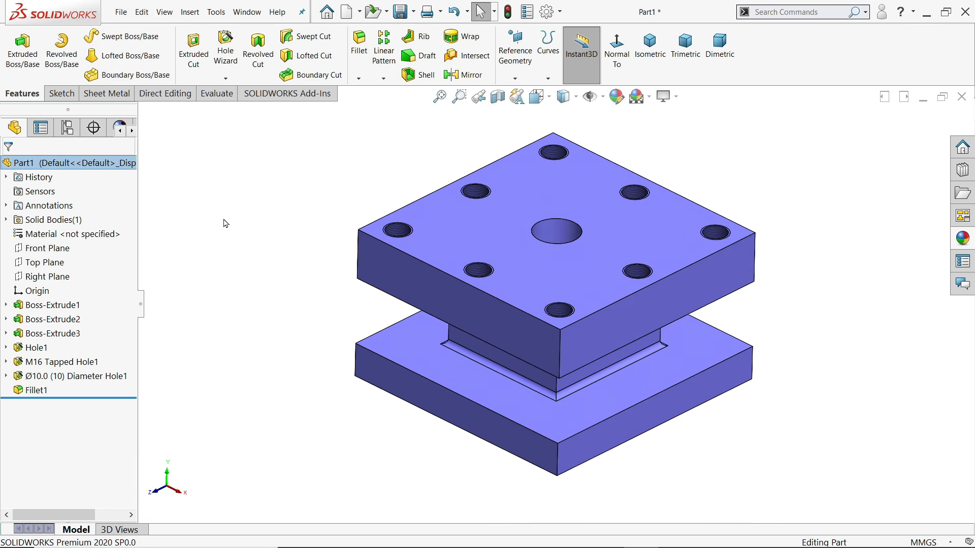
Create a Desktop folder 'Square Tool post' in Save As, open it, and name the file 1.Body
left_click(400, 14)
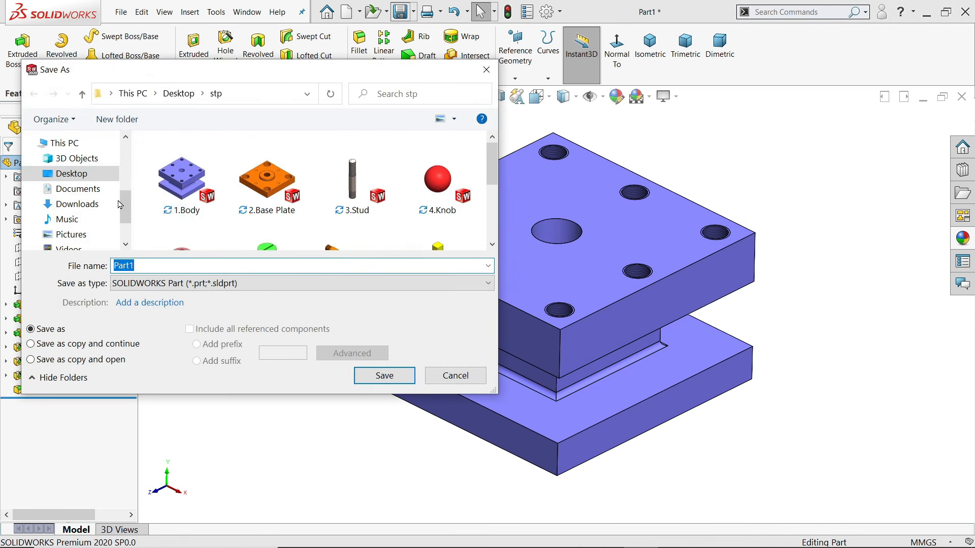
left_click(118, 121)
type("Square Tool post")
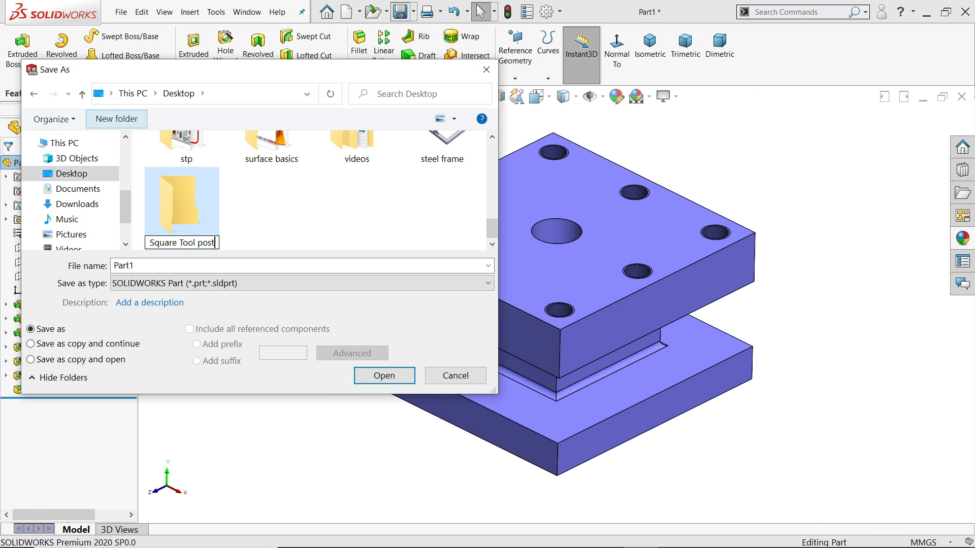
left_click(203, 214)
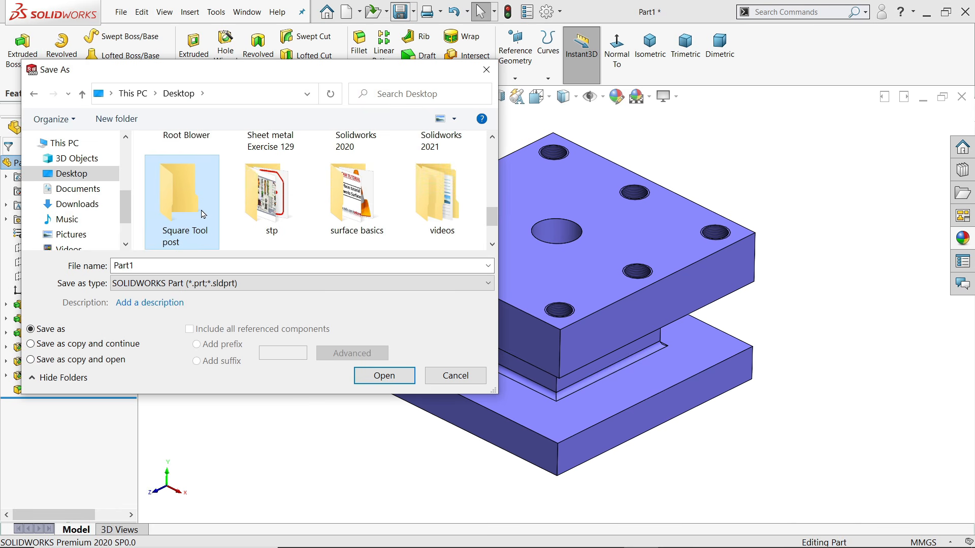
double_click(196, 224)
double_click(172, 265)
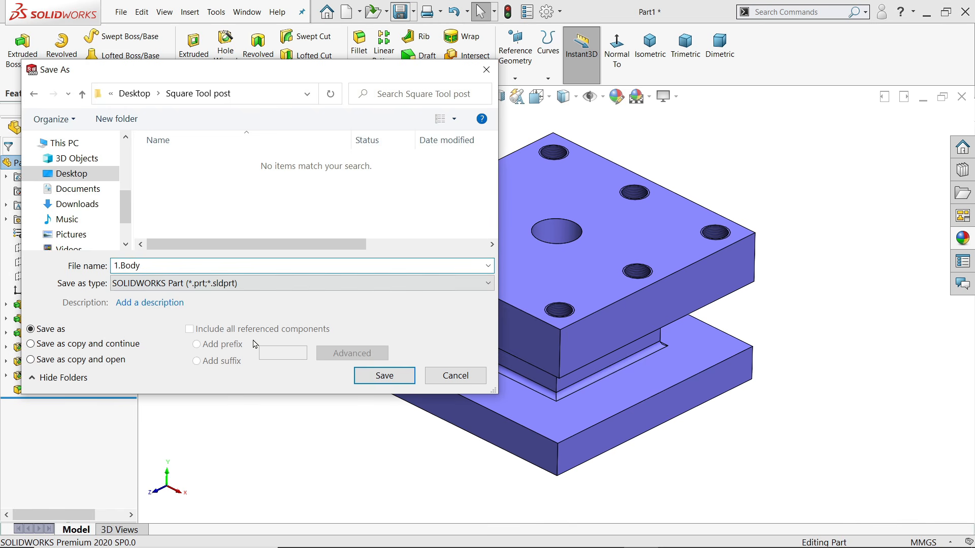
Save the part as 1.Body, then chamfer the 60 mm boss's circular edge at 2 mm
left_click(385, 378)
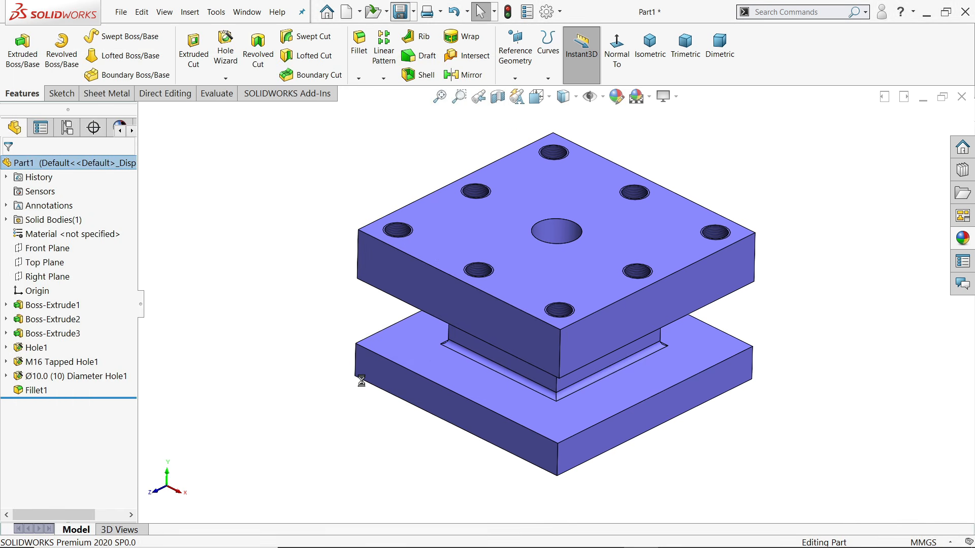
middle_click_drag(644, 463, 526, 376)
scroll(526, 376, "down", 5)
scroll(526, 375, "down", 2)
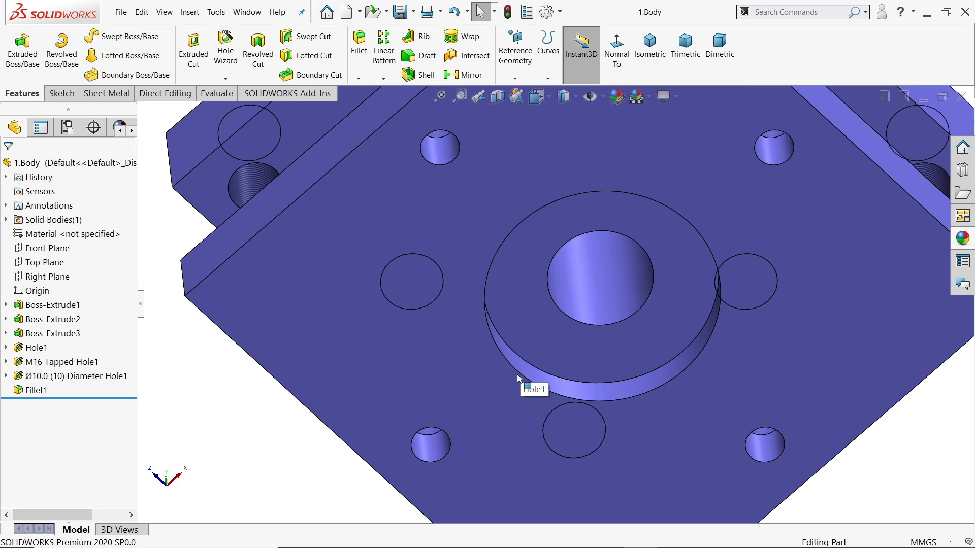
left_click(520, 376)
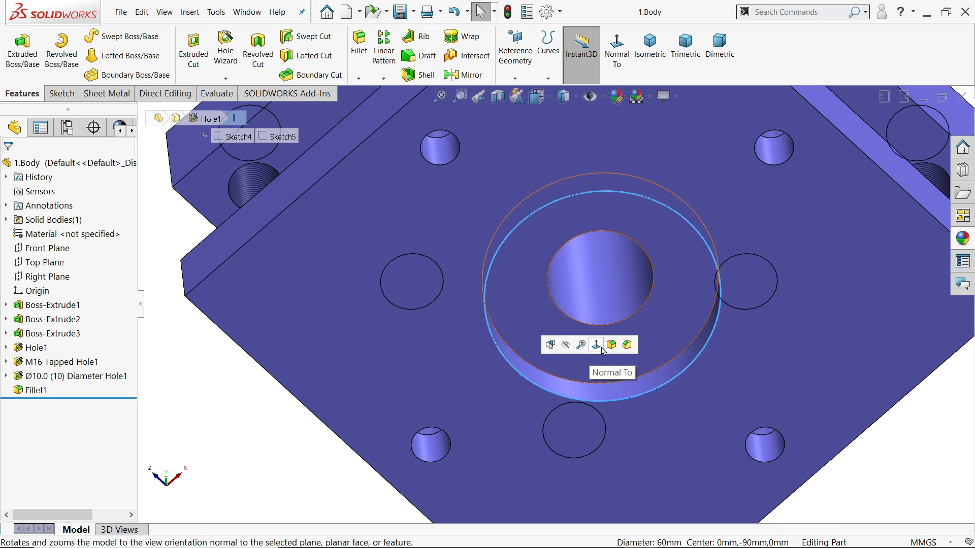
left_click(627, 345)
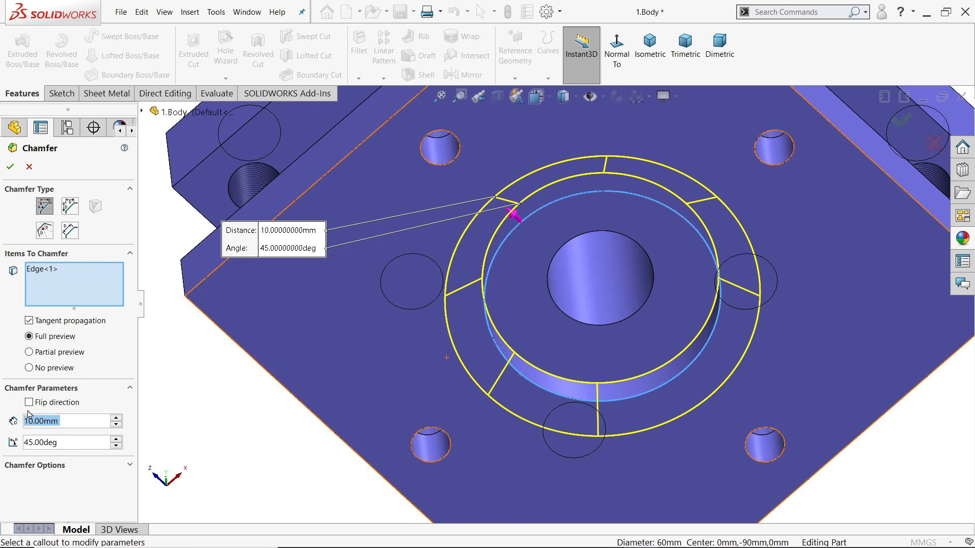
type("2")
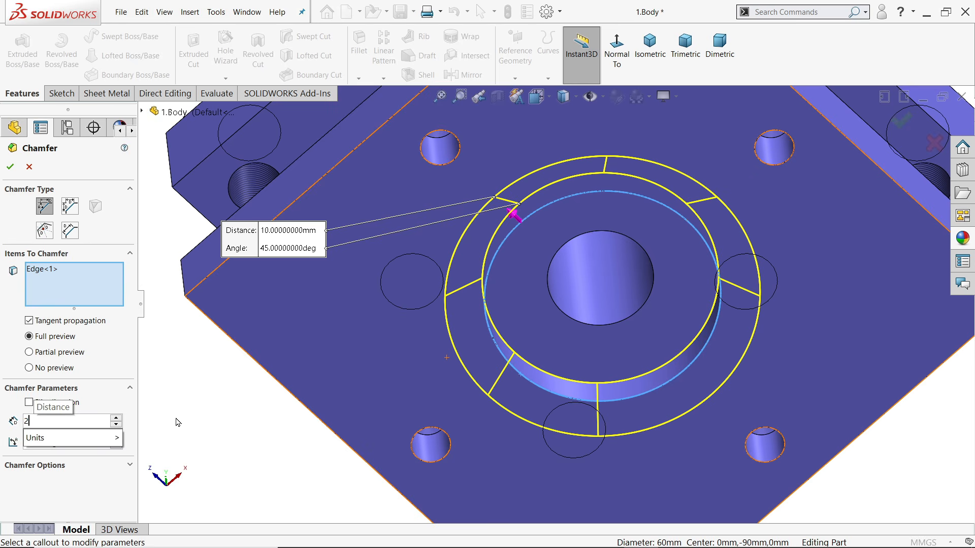
key("Return")
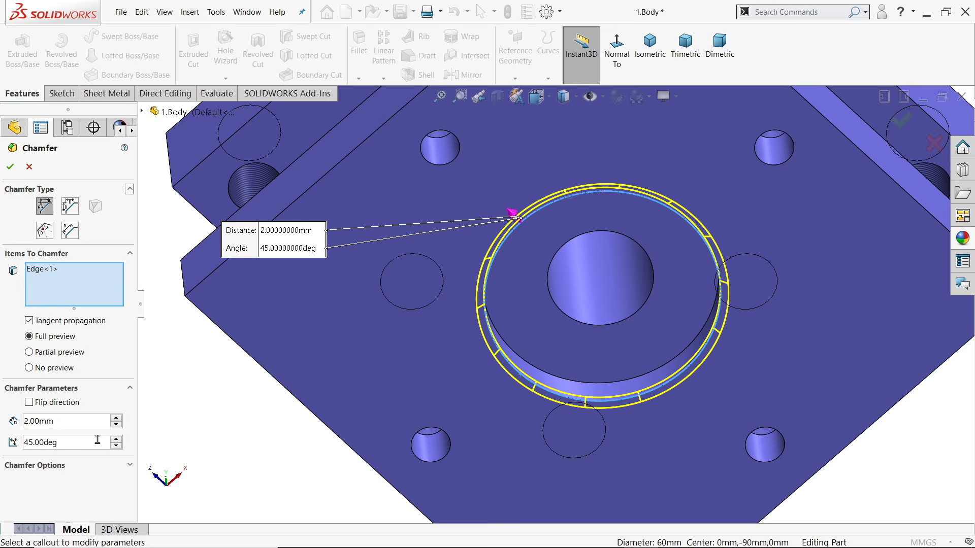
left_click(10, 169)
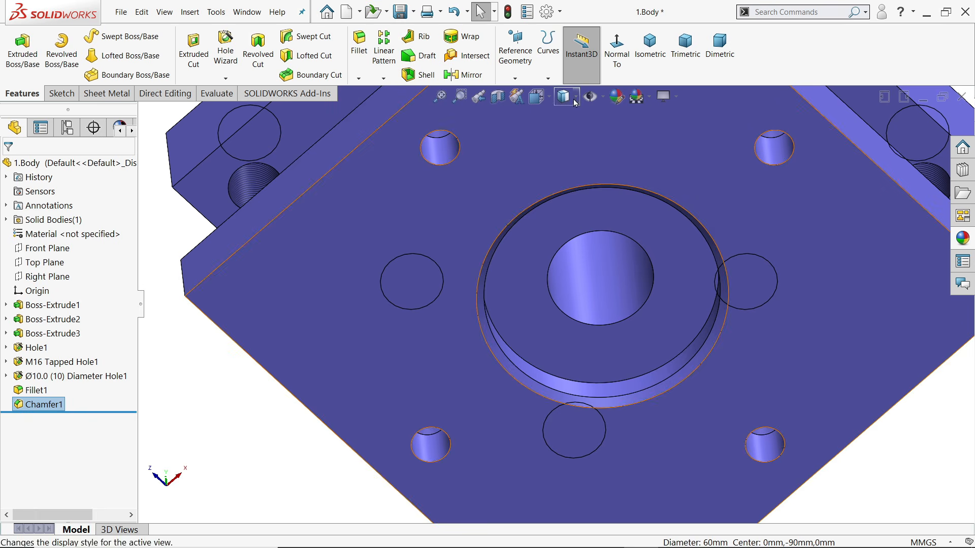
Return to isometric view, save the part, and pan STP.pdf to the base plate views
left_click(654, 51)
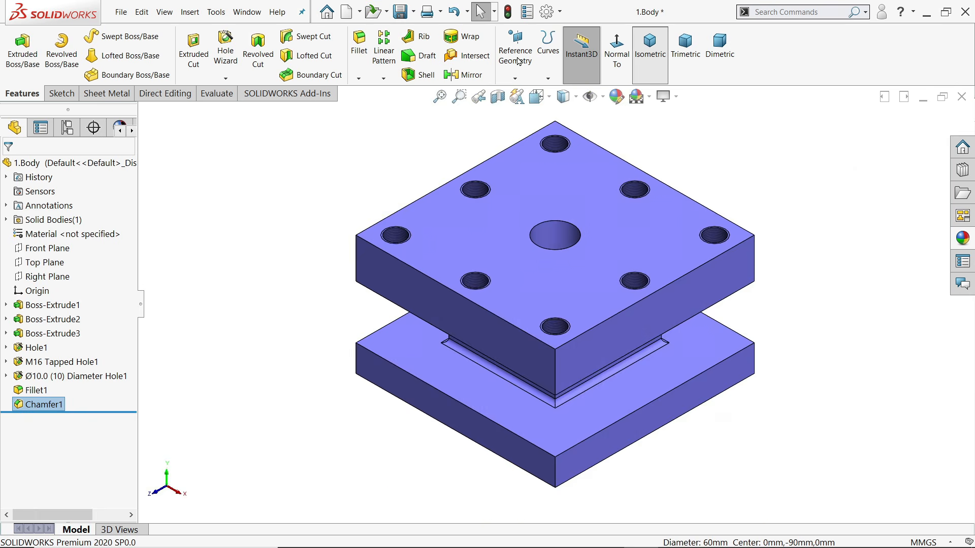
left_click(398, 10)
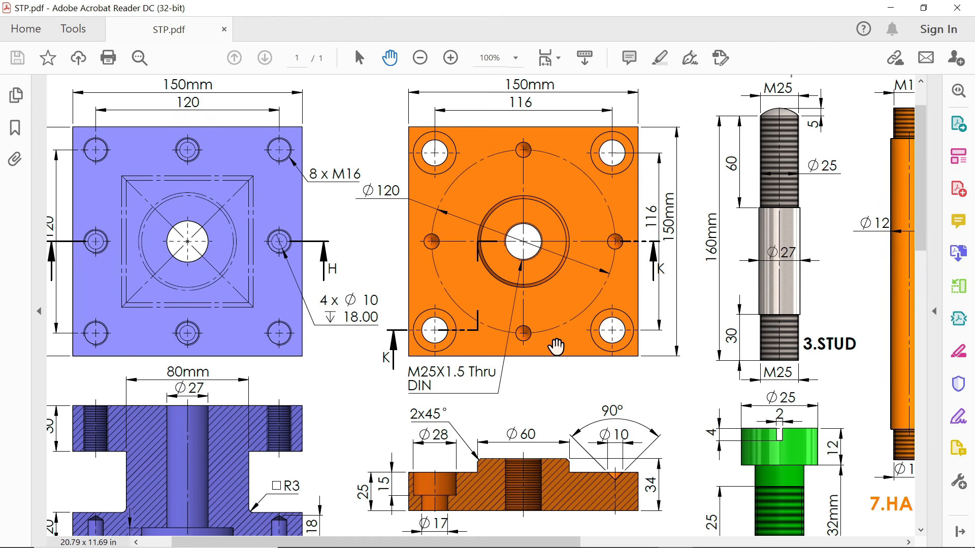
mouse_move(557, 344)
left_mouse_down()
mouse_move(552, 244)
mouse_move(546, 340)
mouse_move(555, 354)
left_mouse_up()
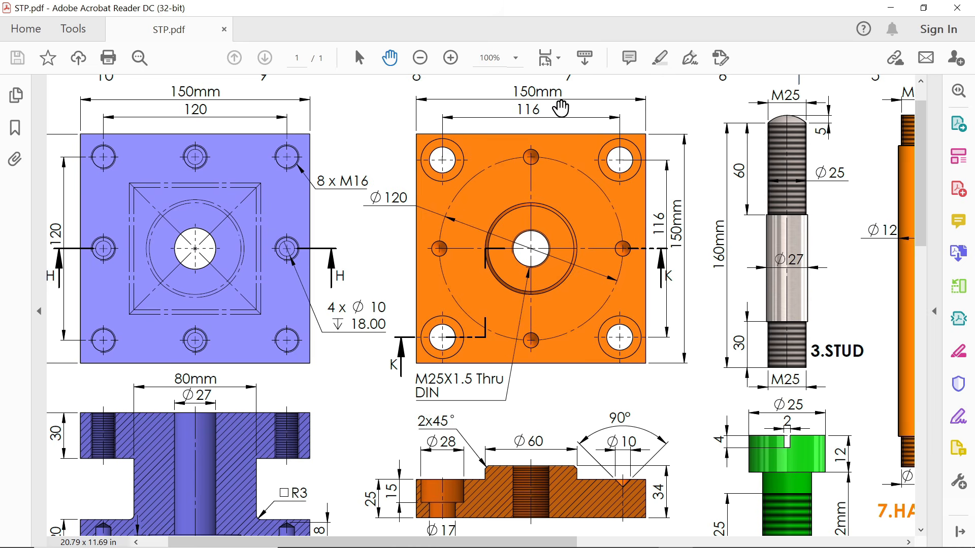
Read the base plate's plan and section K-K dimensions in STP.pdf, then minimize Acrobat
scroll(557, 312, "down", 3)
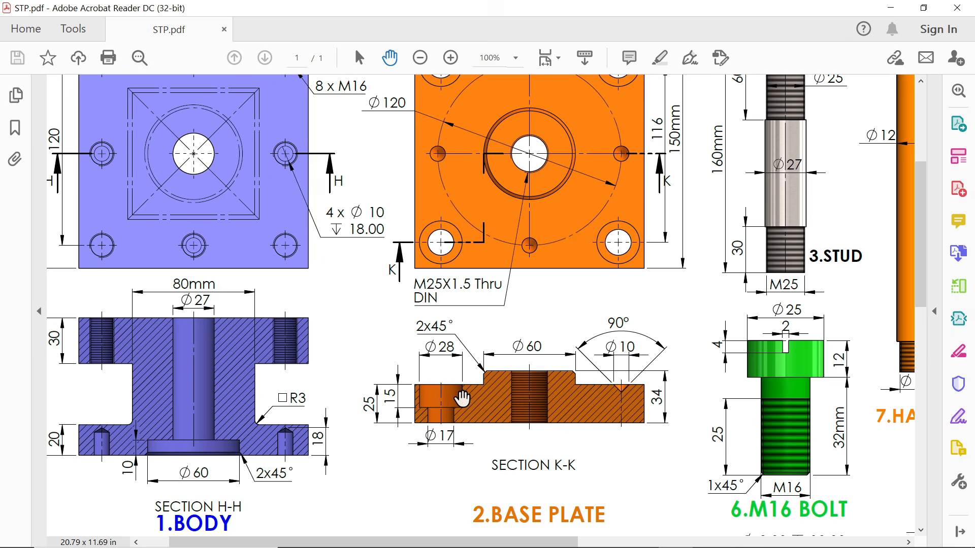
scroll(551, 364, "up", 3)
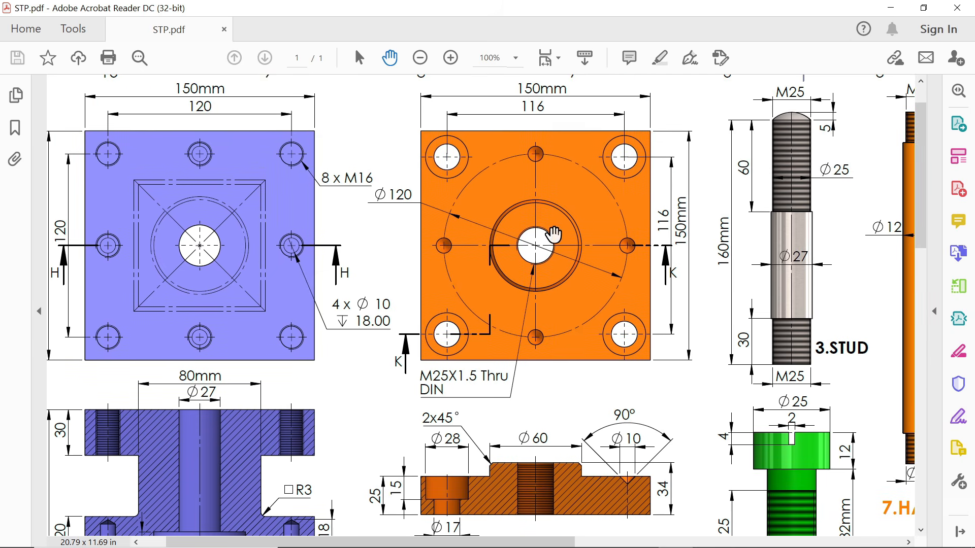
scroll(525, 327, "down", 1)
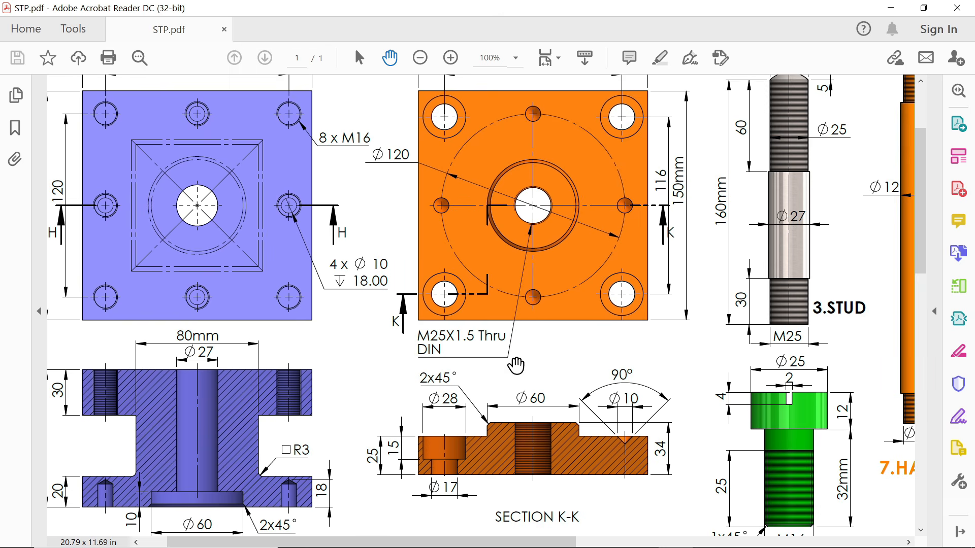
scroll(518, 363, "up", 2)
scroll(486, 236, "down", 4)
scroll(486, 236, "down", 1)
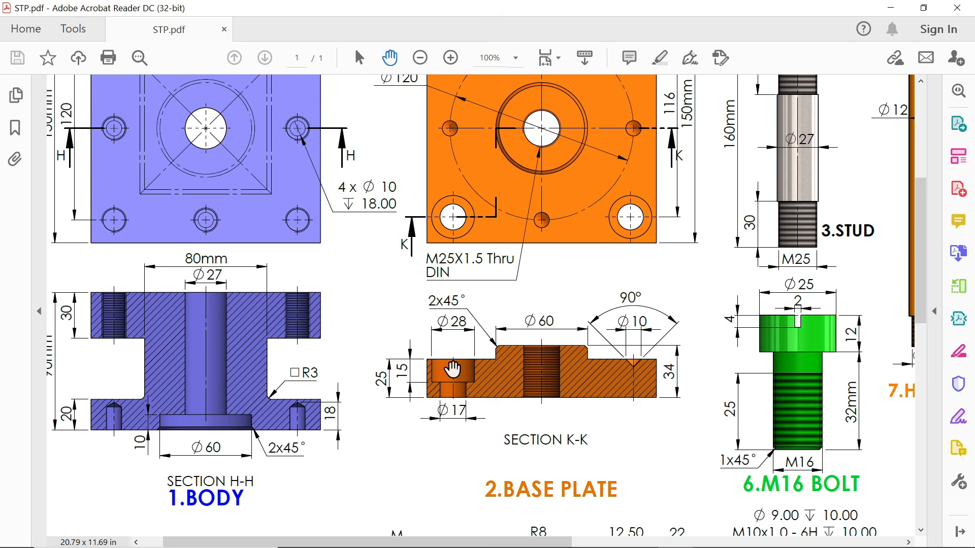
left_click_drag(461, 343, 450, 427)
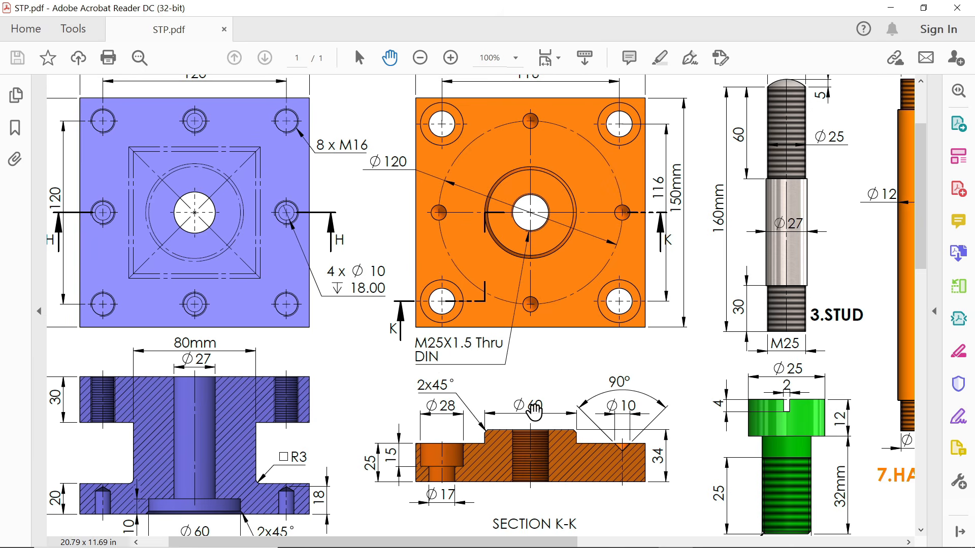
mouse_move(529, 394)
left_mouse_down()
mouse_move(523, 374)
mouse_move(530, 379)
left_mouse_up()
left_click(540, 379)
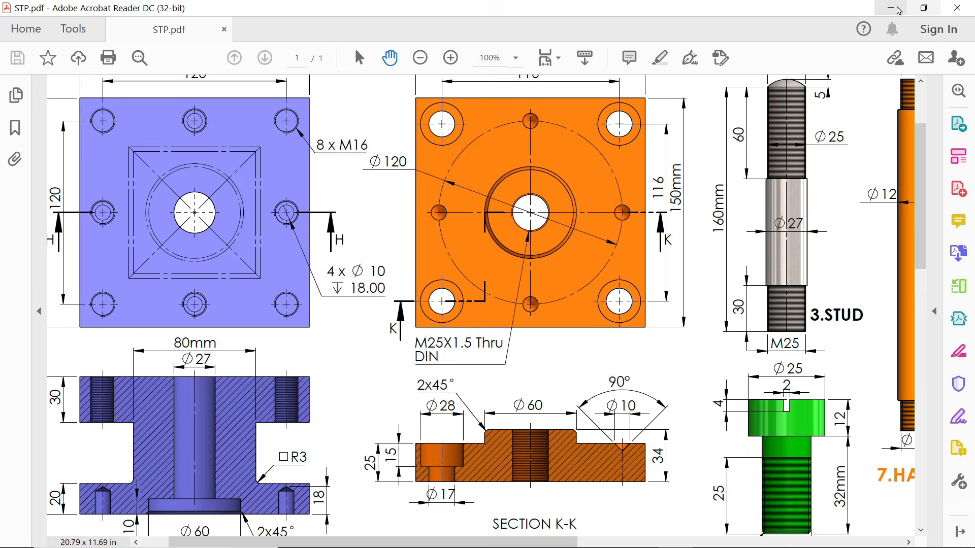
left_click(892, 9)
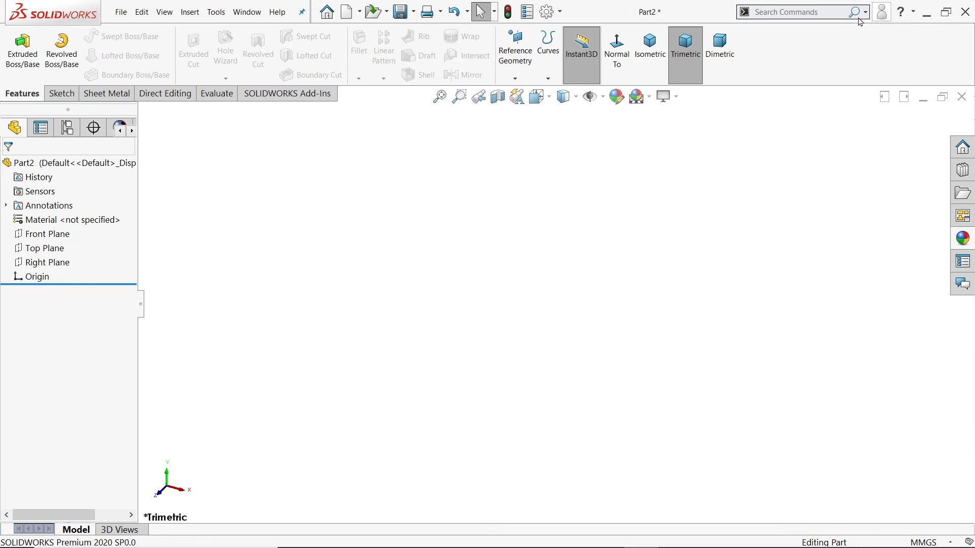
Sketch a 150 × 150 mm center rectangle at the origin on the Top Plane
left_click(51, 247)
left_click(57, 226)
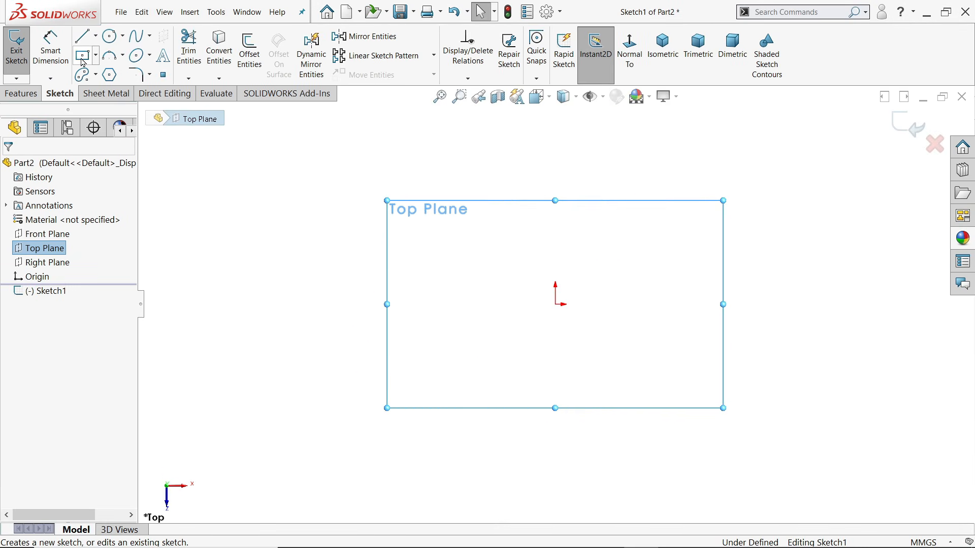
left_click(84, 60)
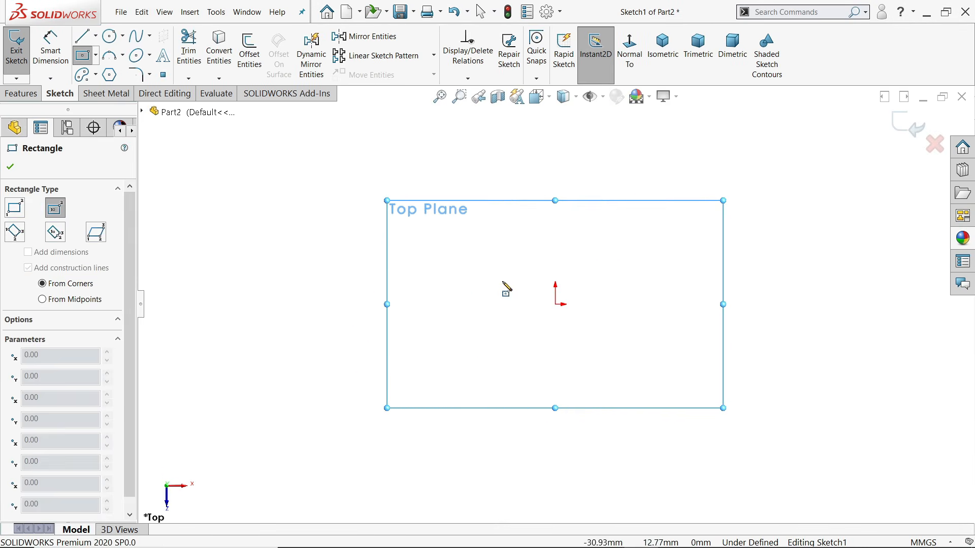
left_click(556, 304)
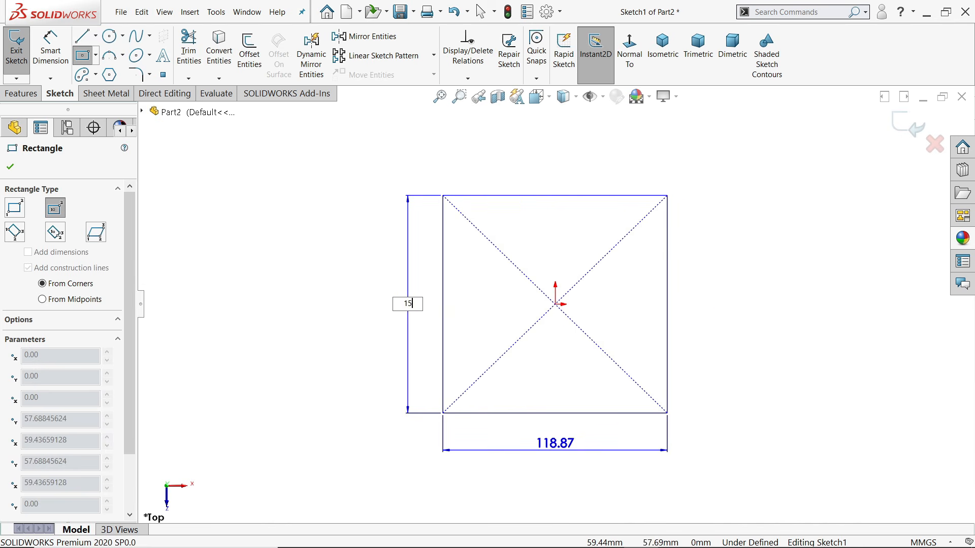
type("150")
key("Tab")
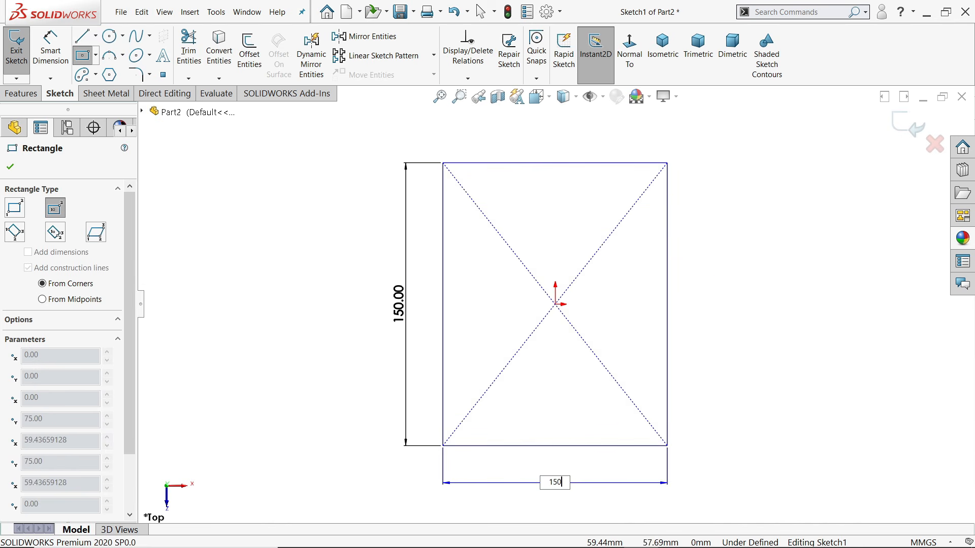
key("Return")
right_click(772, 220)
left_click(789, 225)
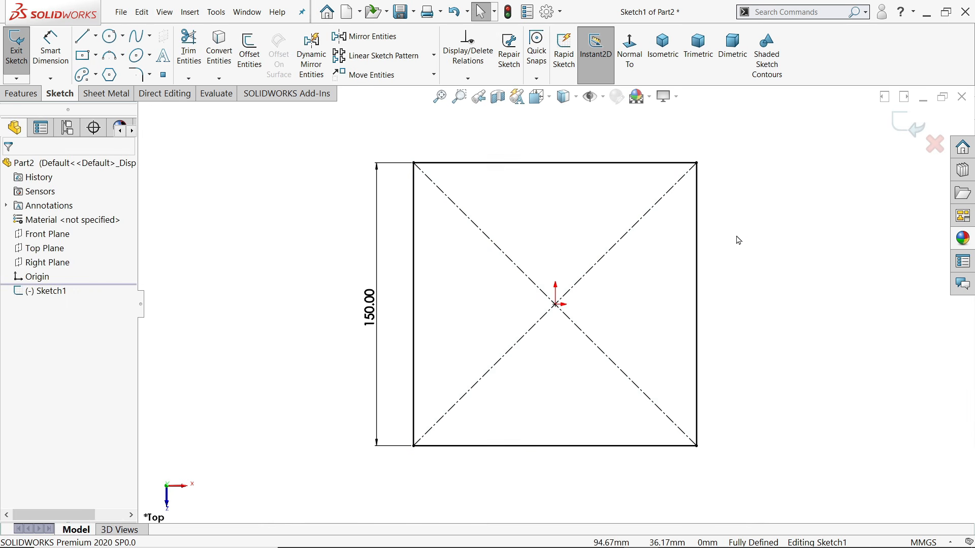
left_click(22, 94)
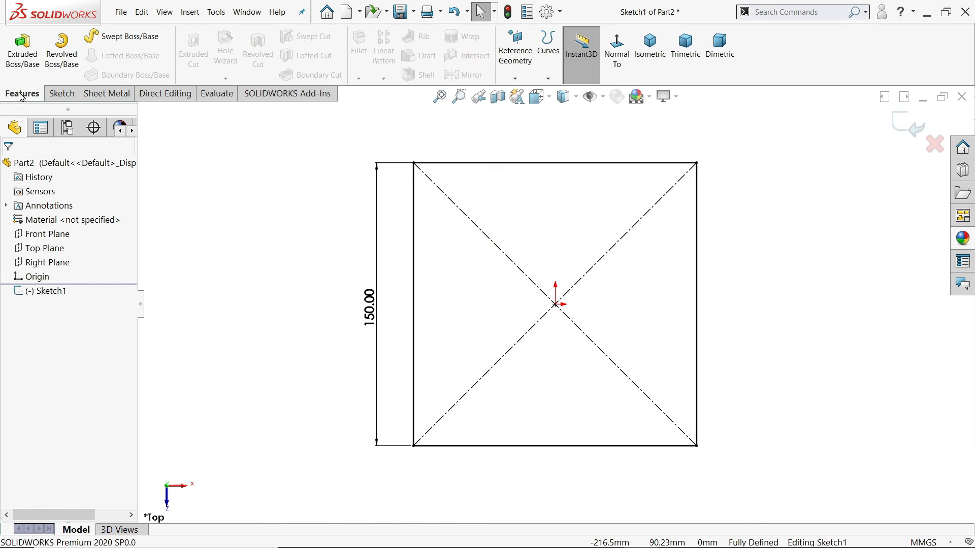
Extrude the 150 mm square 25 mm into a solid block and enable RealView Graphics
left_click(24, 61)
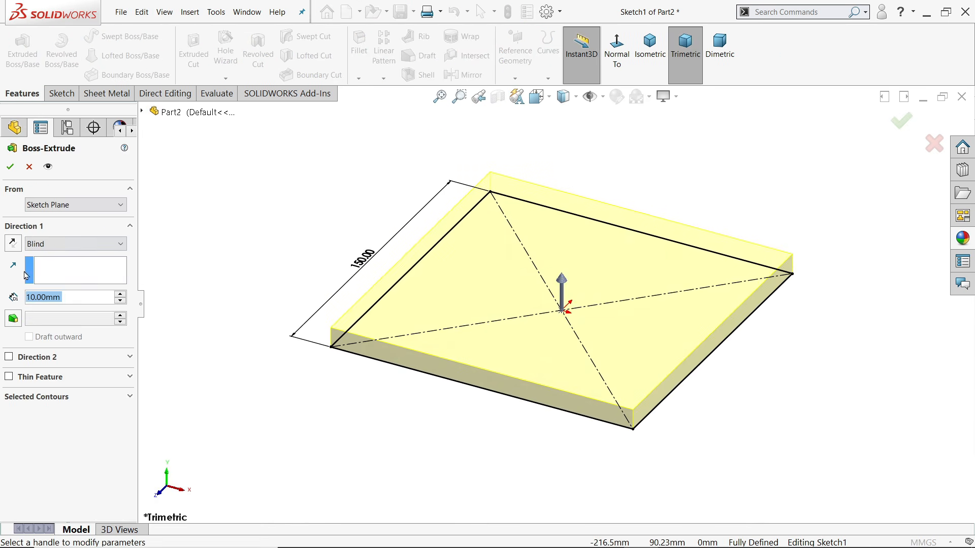
type("25")
key("Return")
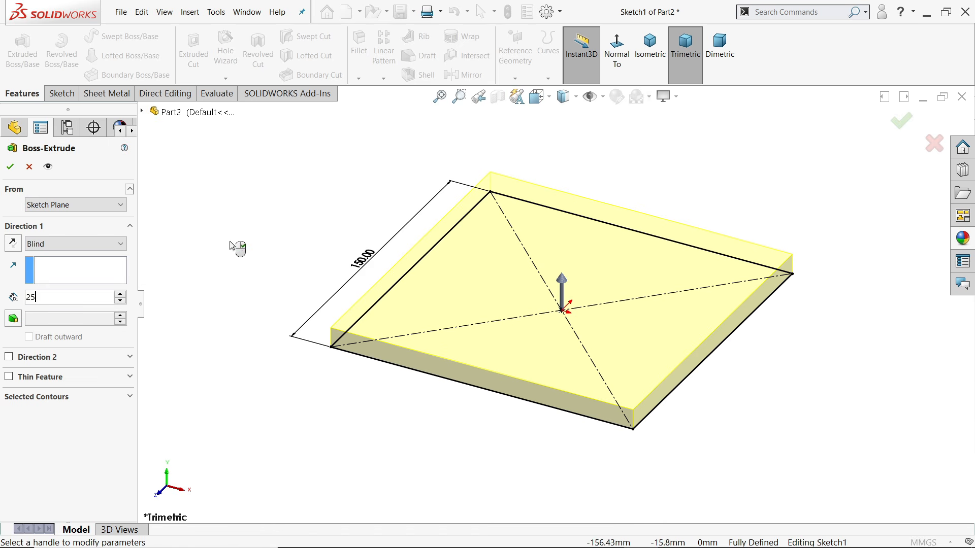
left_click(10, 168)
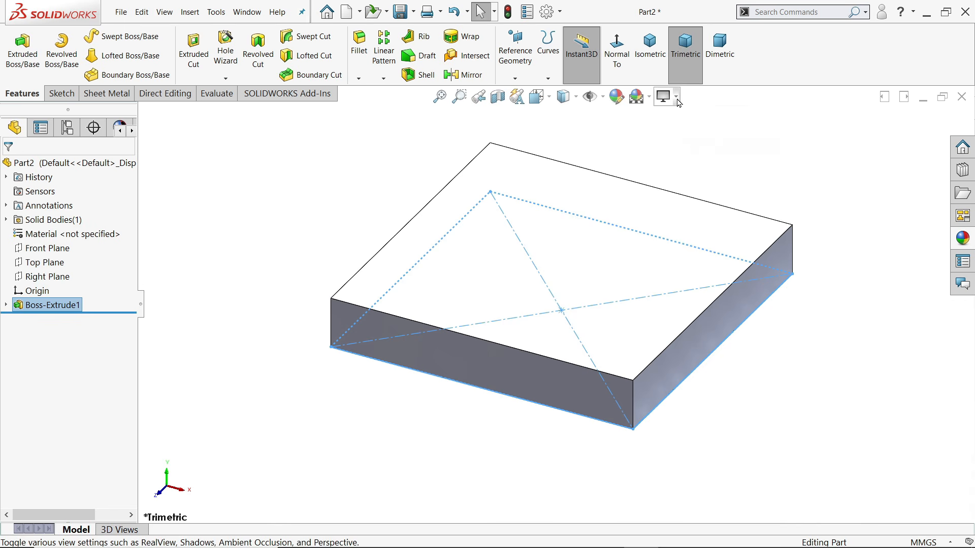
left_click(677, 99)
left_click(681, 118)
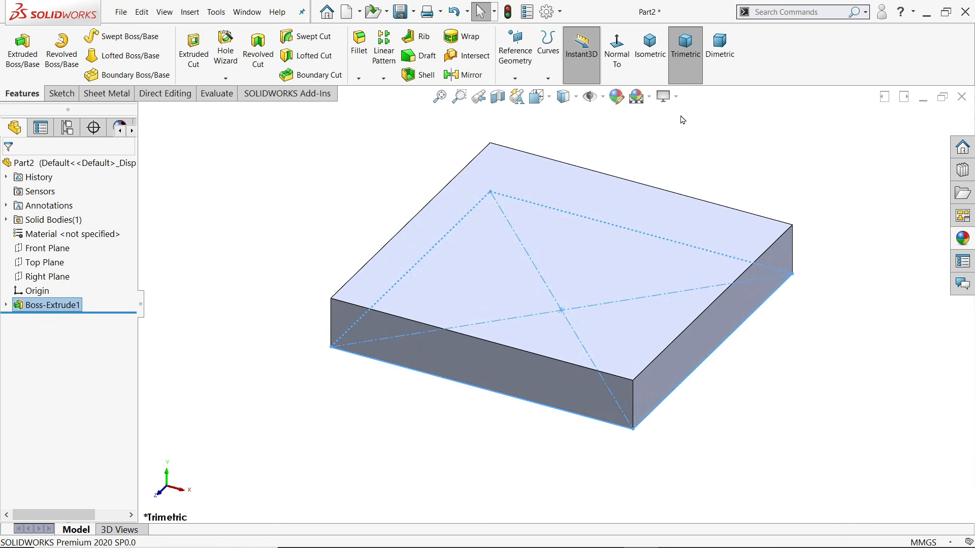
Sketch an origin-centred circle on the block's top face, correcting its diameter from 160 to 60 mm
left_click(592, 239)
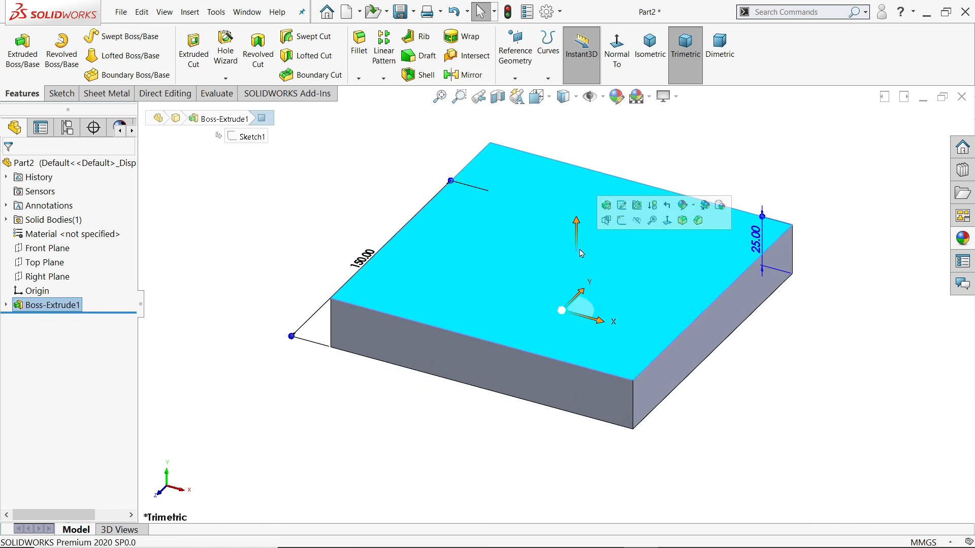
left_click(622, 221)
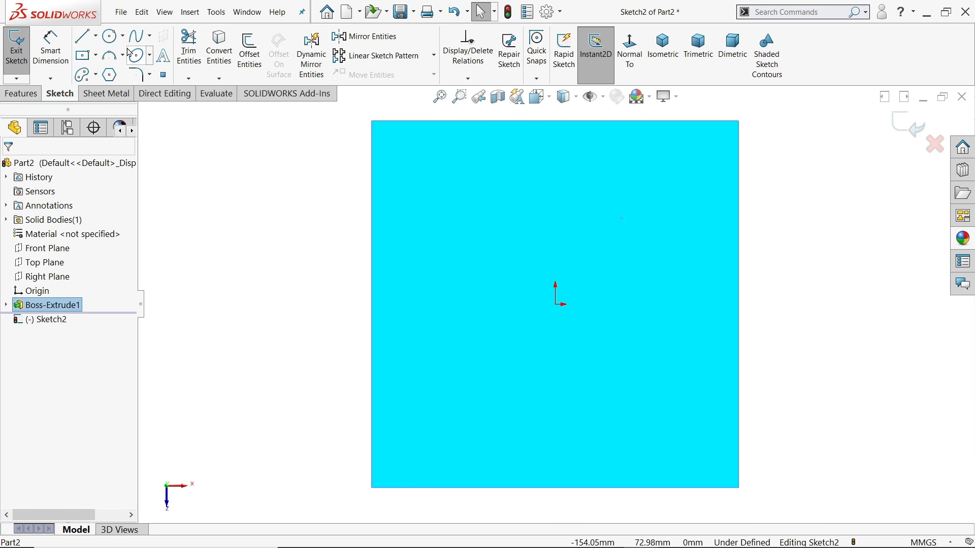
left_click(113, 40)
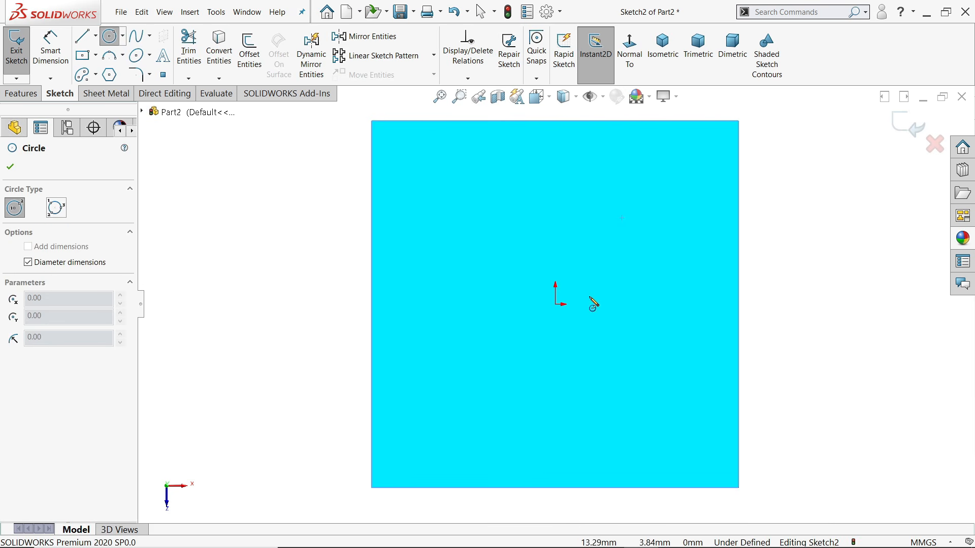
left_click(555, 304)
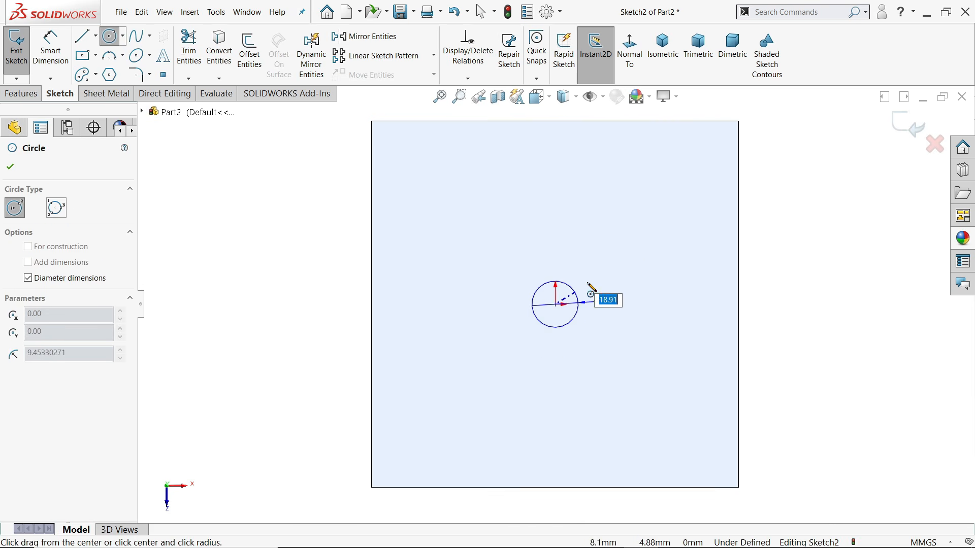
type("160")
key("Return")
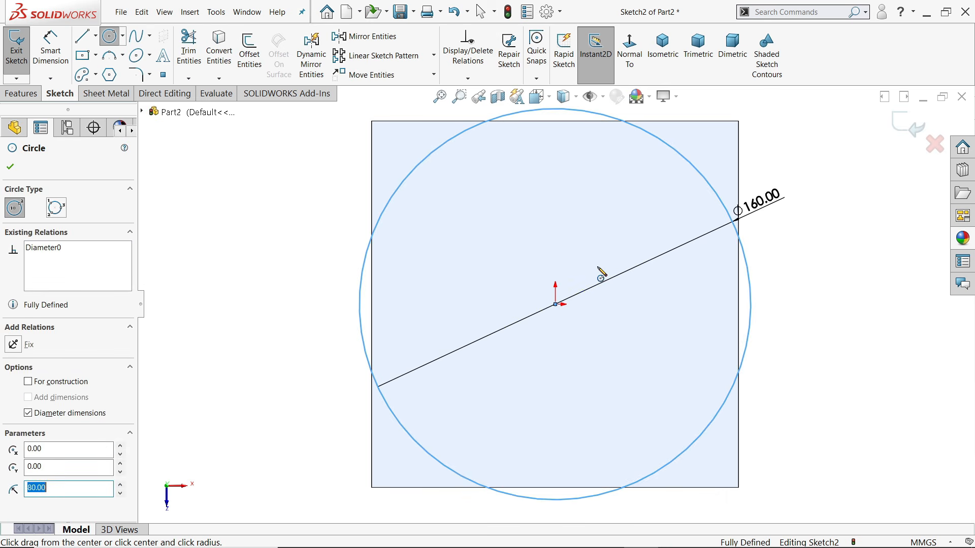
key("Escape")
left_click(757, 201)
type("6")
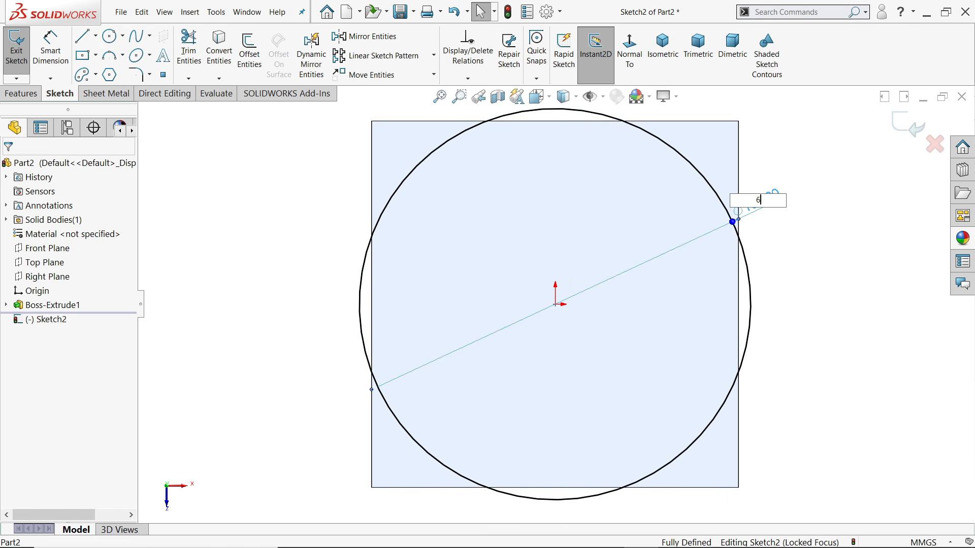
type("0")
key("Return")
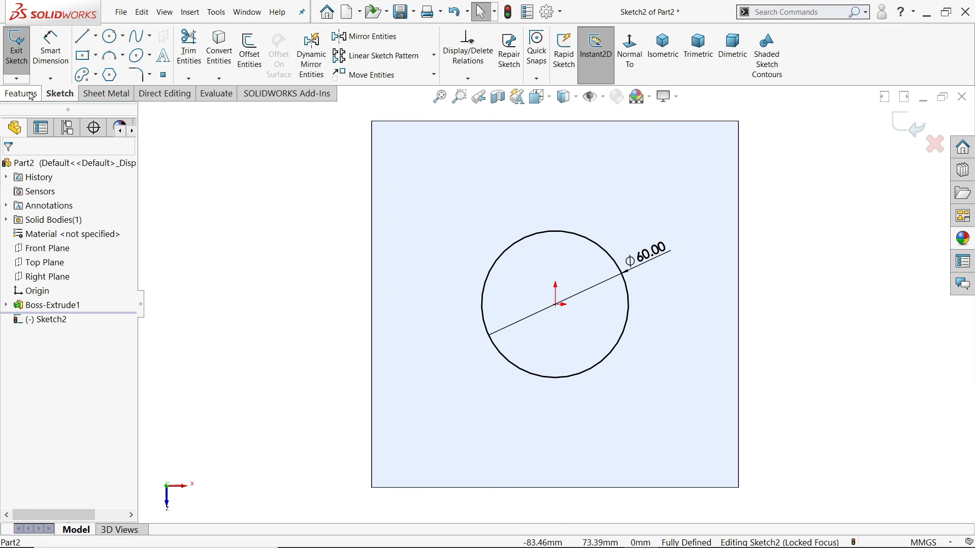
Extrude the Ø60 circle upward by 34-25 = 9 mm as a boss on the block
left_click(26, 97)
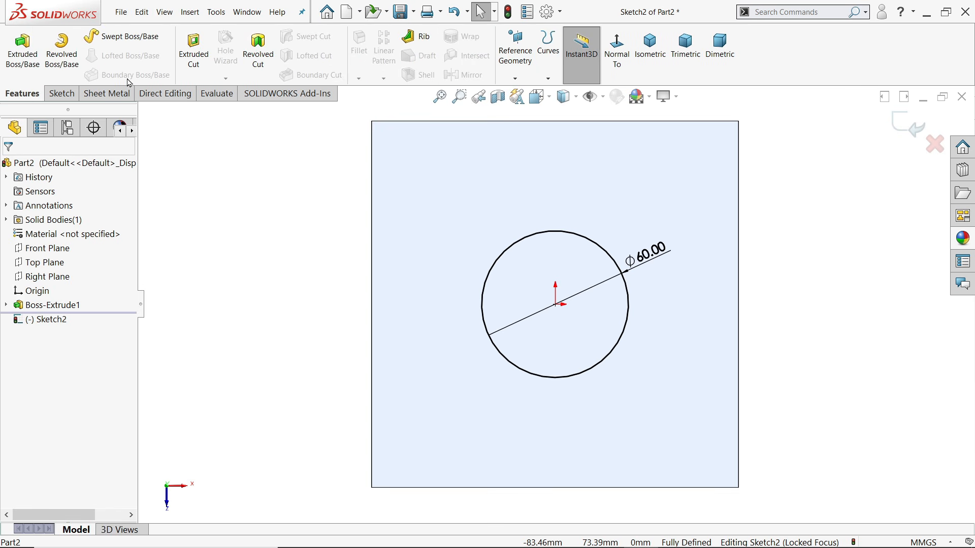
left_click(23, 51)
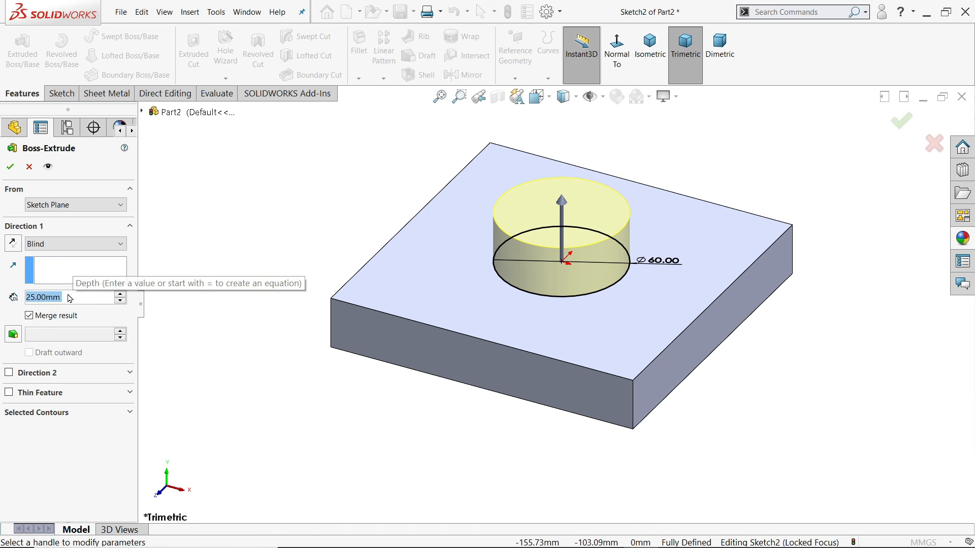
type("34-25")
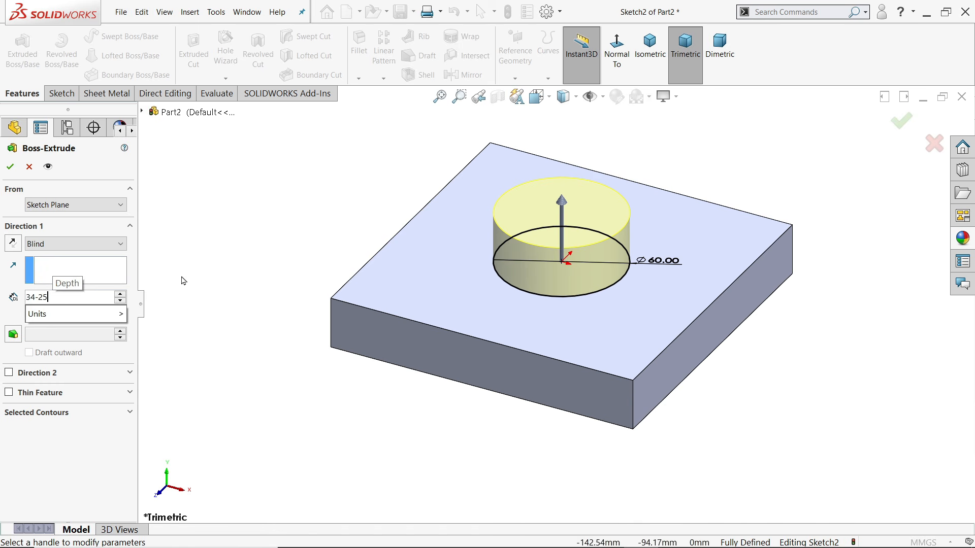
key("Return")
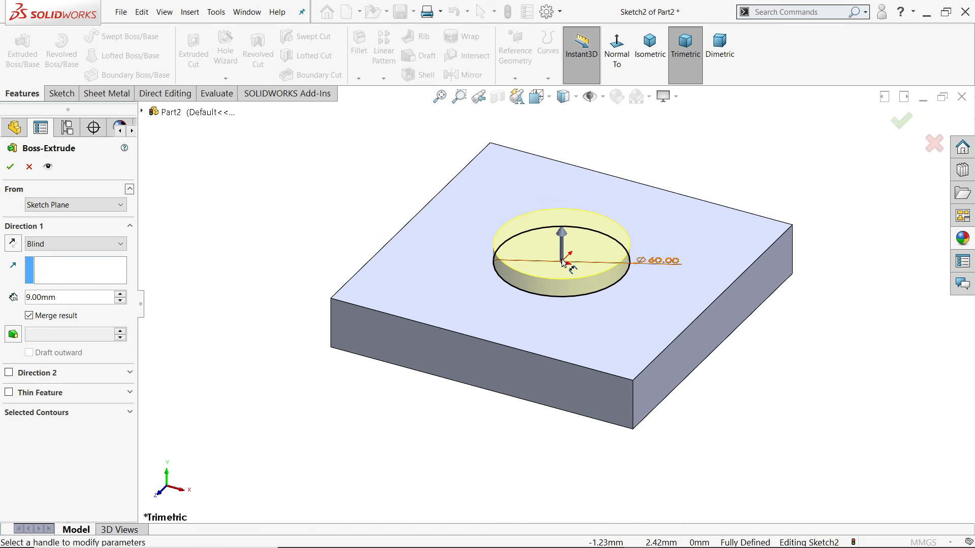
left_click(10, 166)
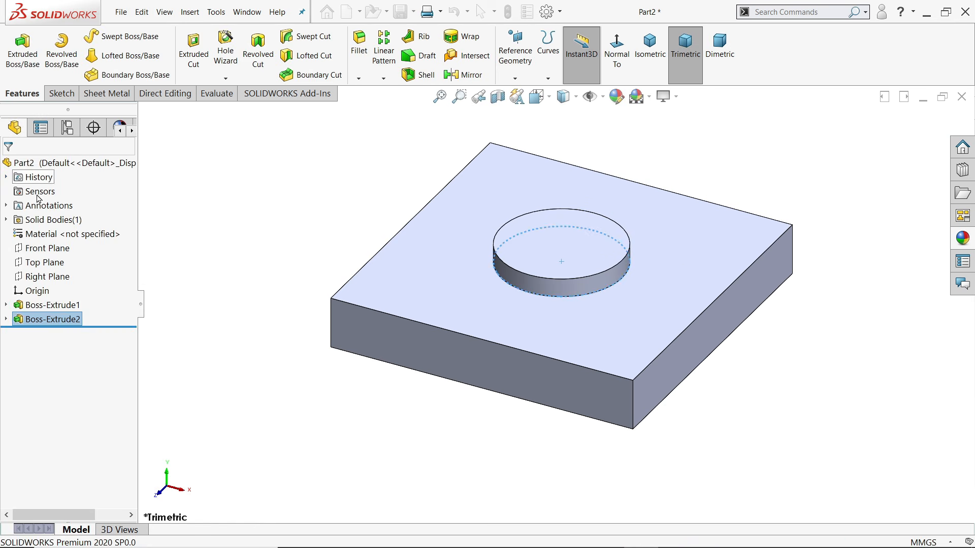
Apply a 2 mm × 45° chamfer to the top circular edge of the Ø60 boss
scroll(589, 253, "down", 5)
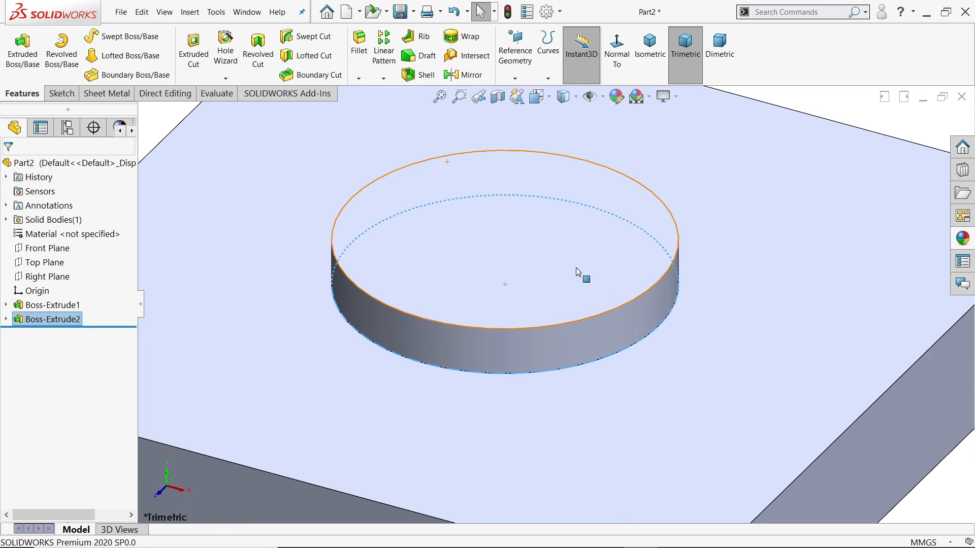
left_click(579, 323)
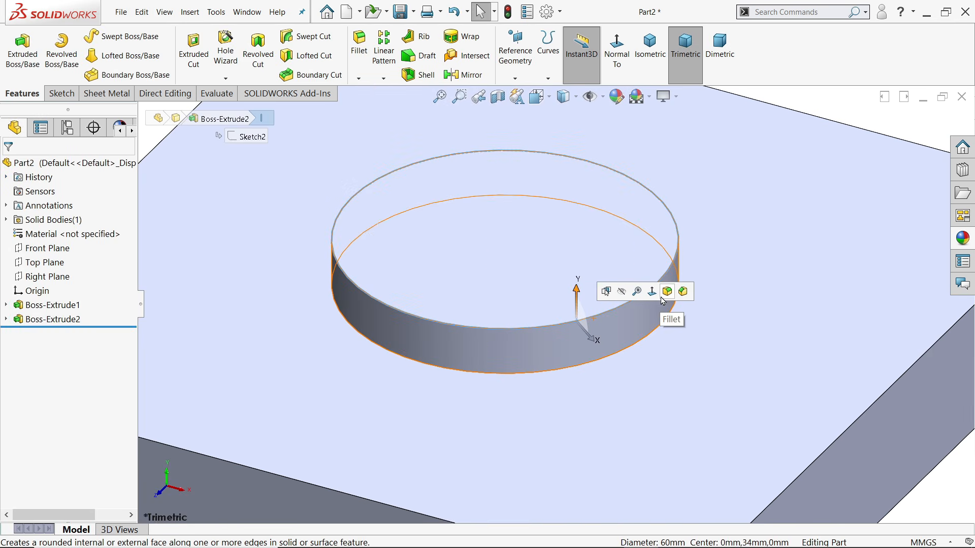
left_click(684, 292)
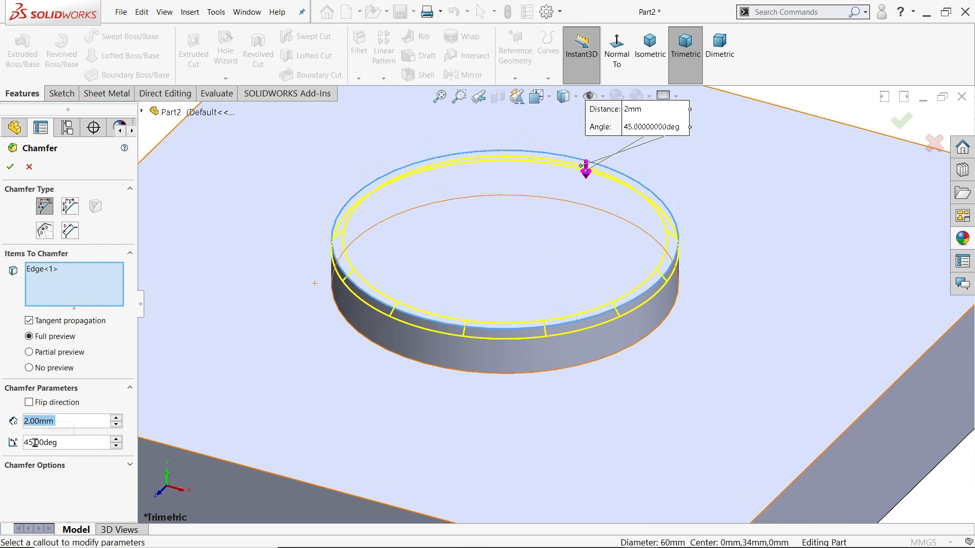
left_click(10, 169)
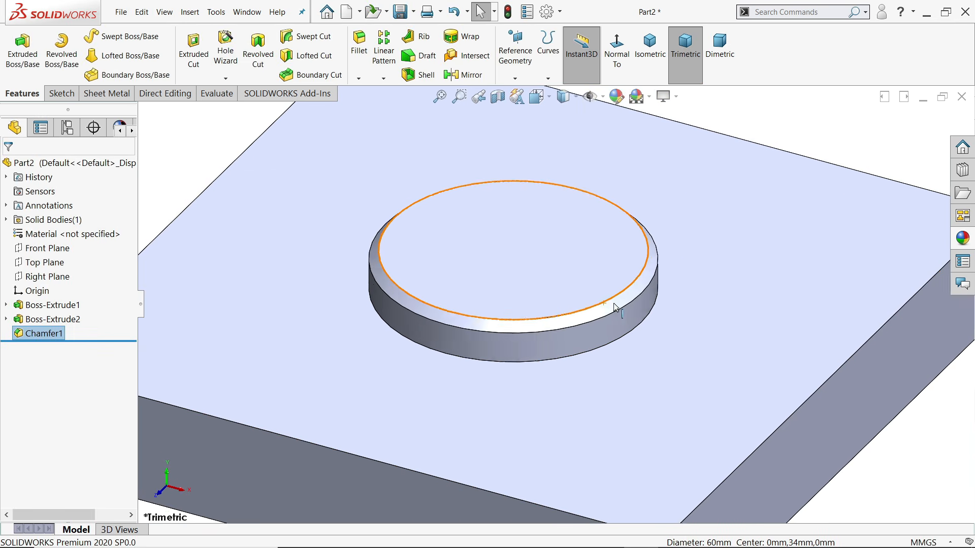
scroll(553, 301, "up", 5)
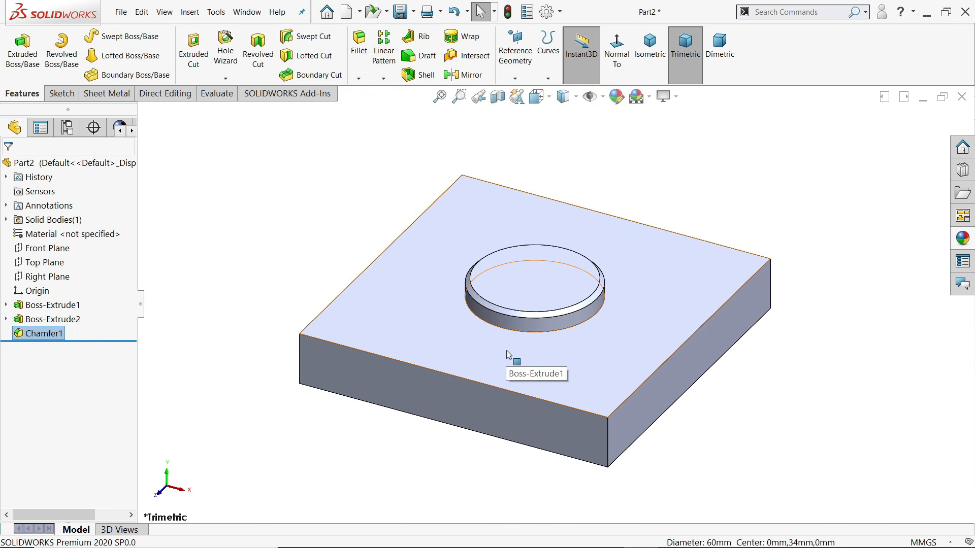
scroll(507, 361, "down", 2)
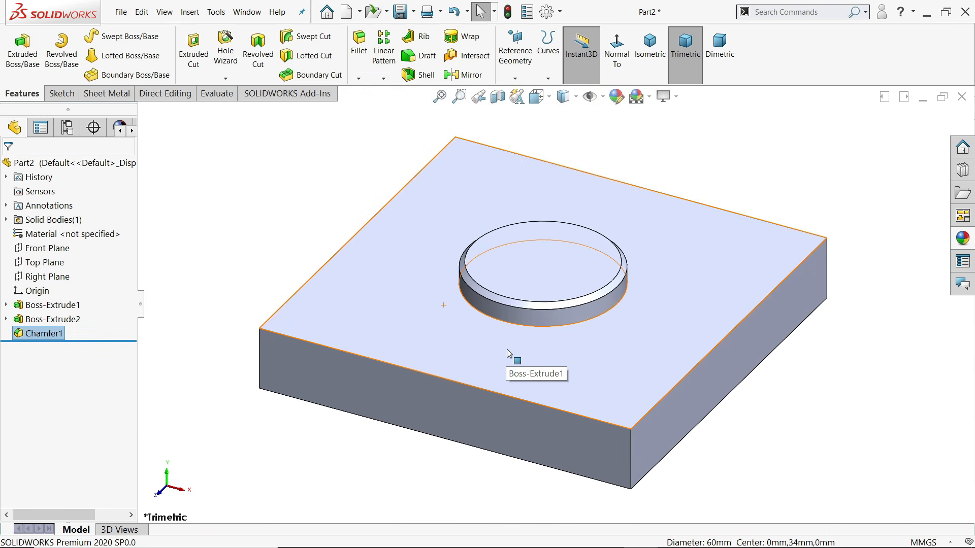
Set up a Hole Wizard tapped hole: M25x1.5, Through All, with cosmetic thread
left_click(225, 54)
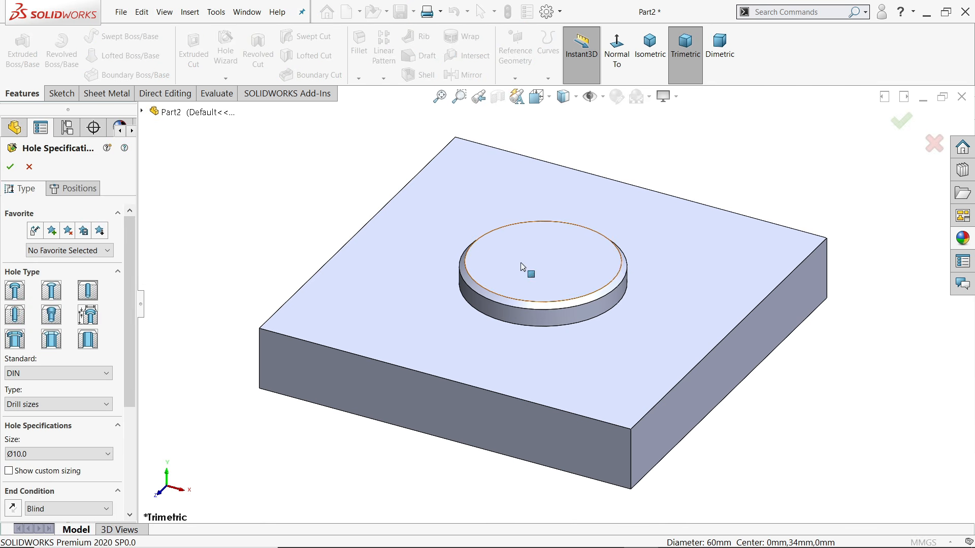
left_click(15, 316)
left_click(27, 405)
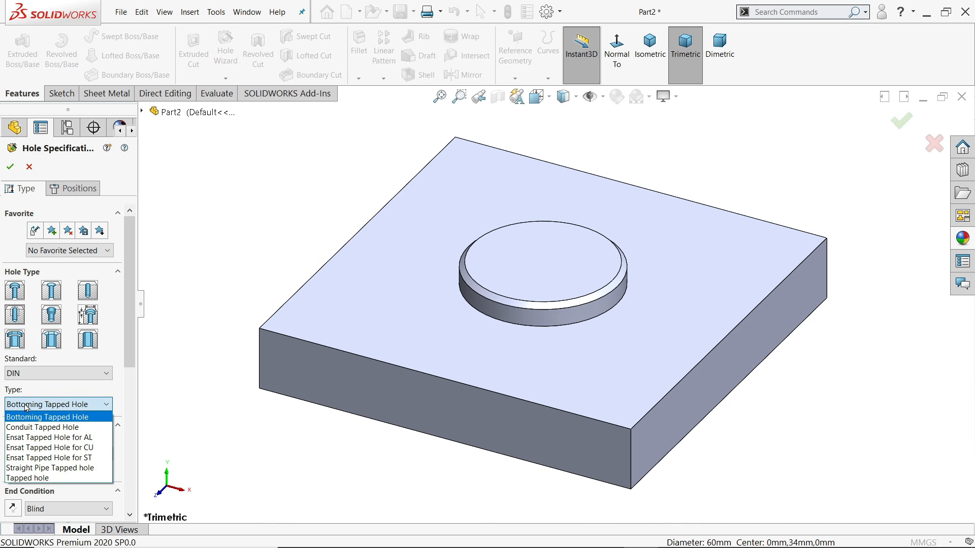
left_click(26, 479)
left_click_drag(133, 335, 123, 402)
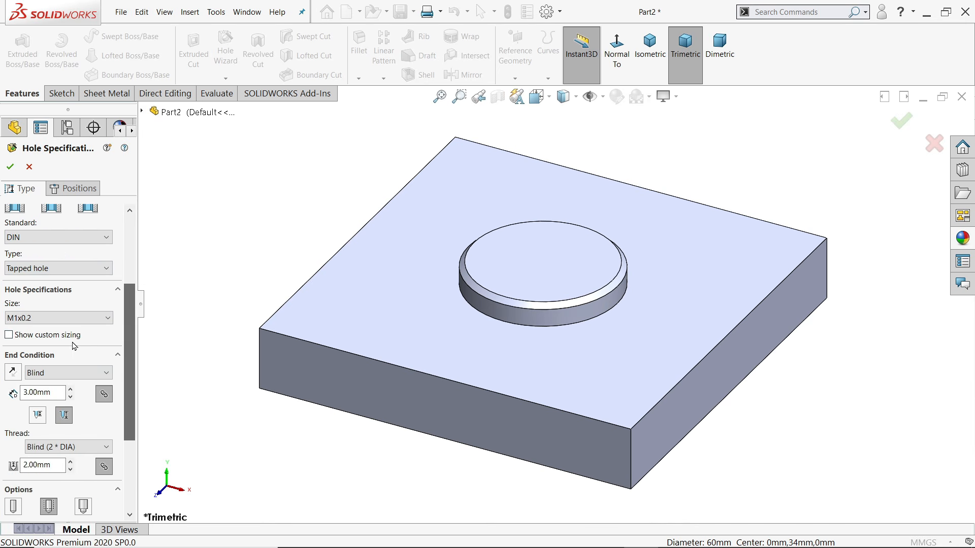
left_click(41, 319)
left_click_drag(110, 345, 108, 407)
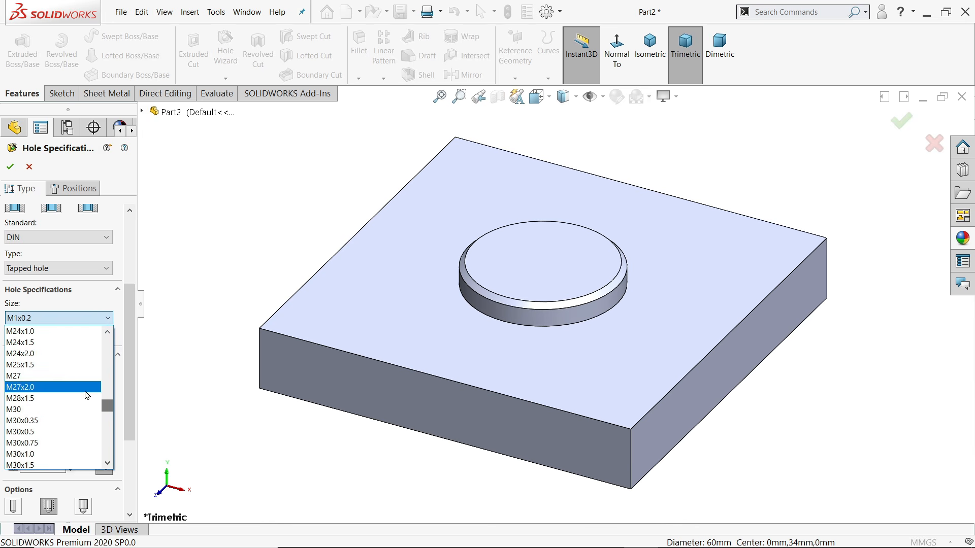
left_click(29, 366)
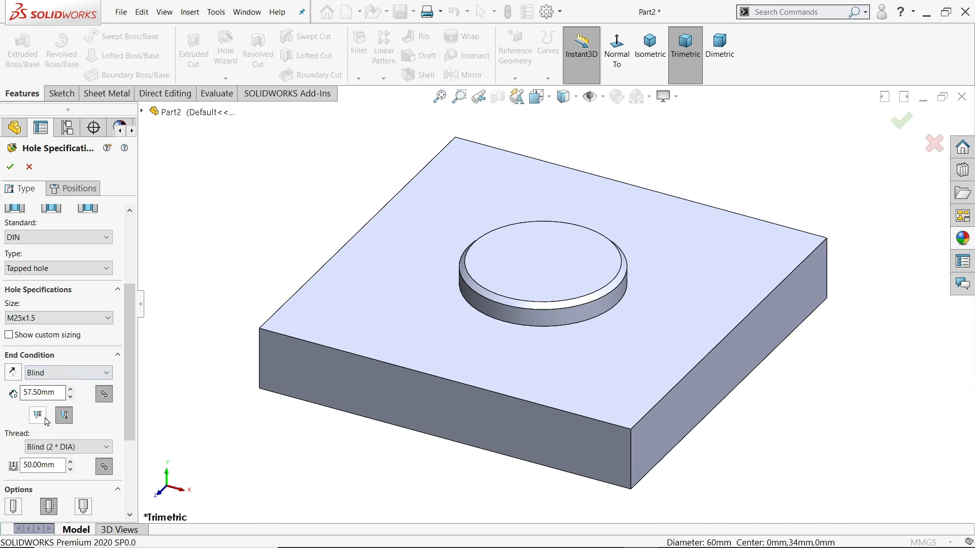
left_click(66, 374)
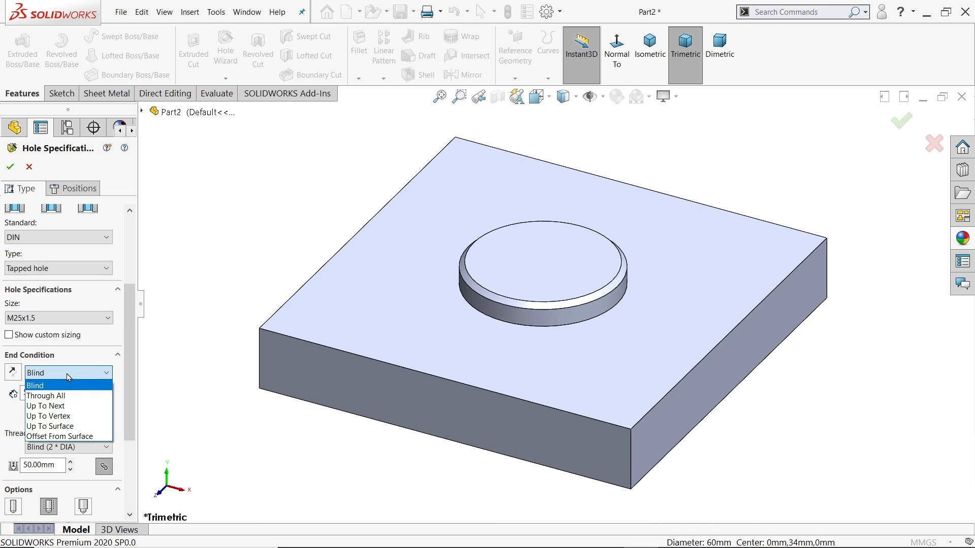
left_click(60, 399)
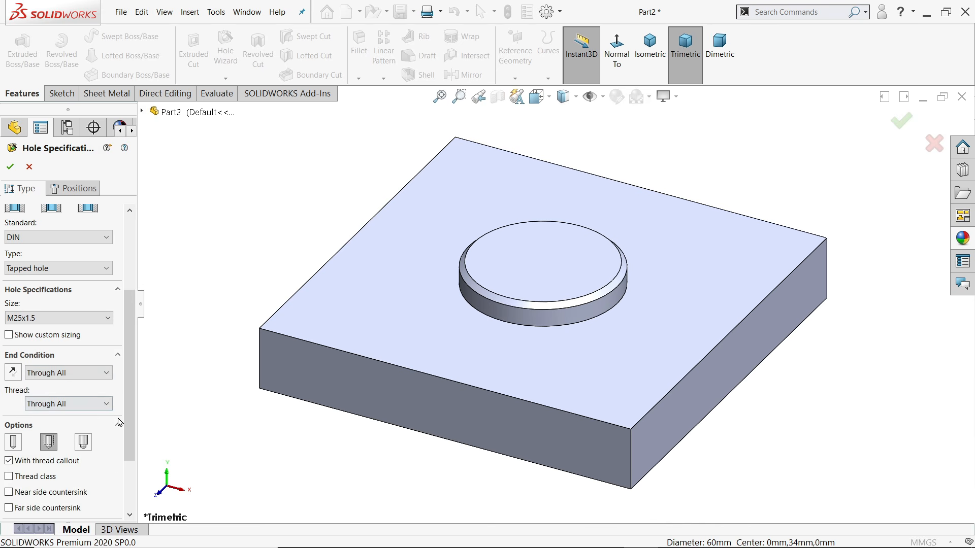
scroll(119, 422, "down", 3)
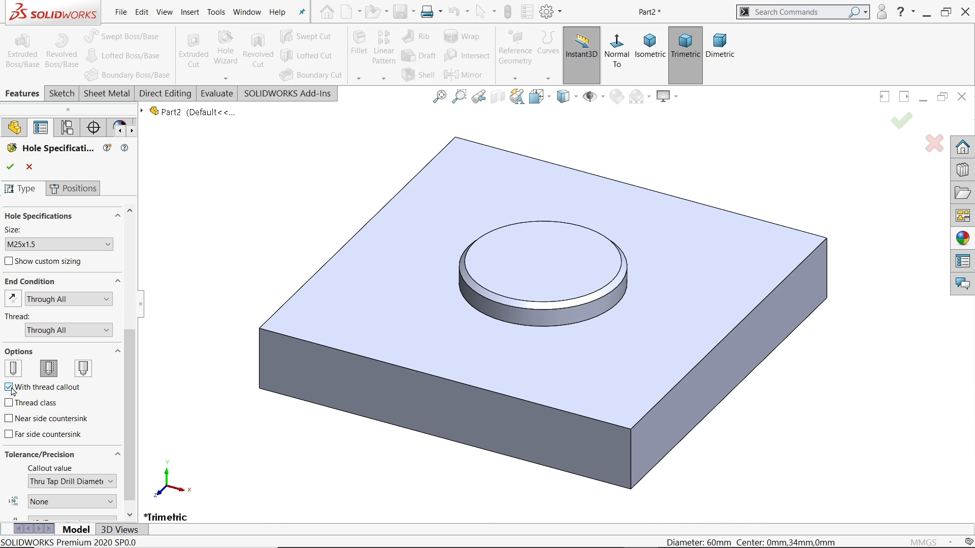
left_click(57, 373)
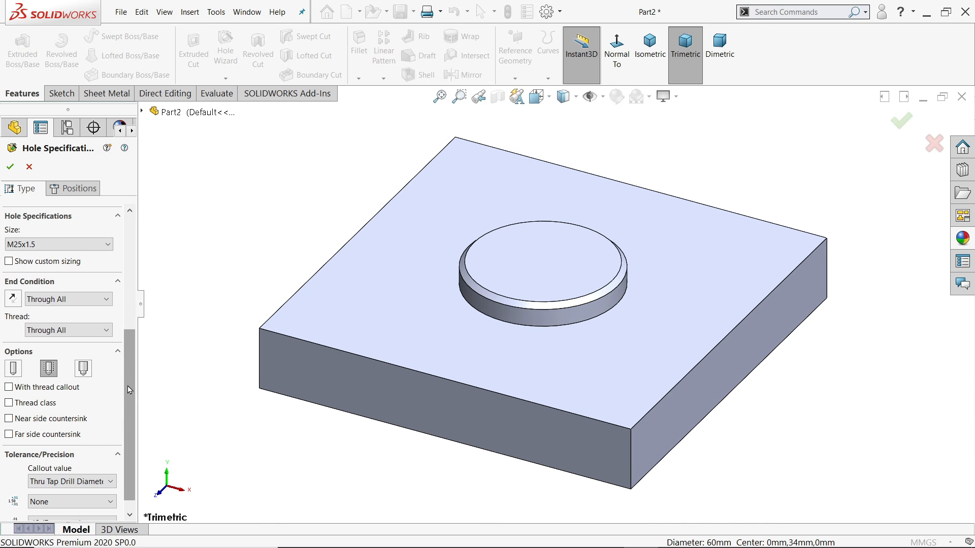
left_click_drag(127, 390, 128, 306)
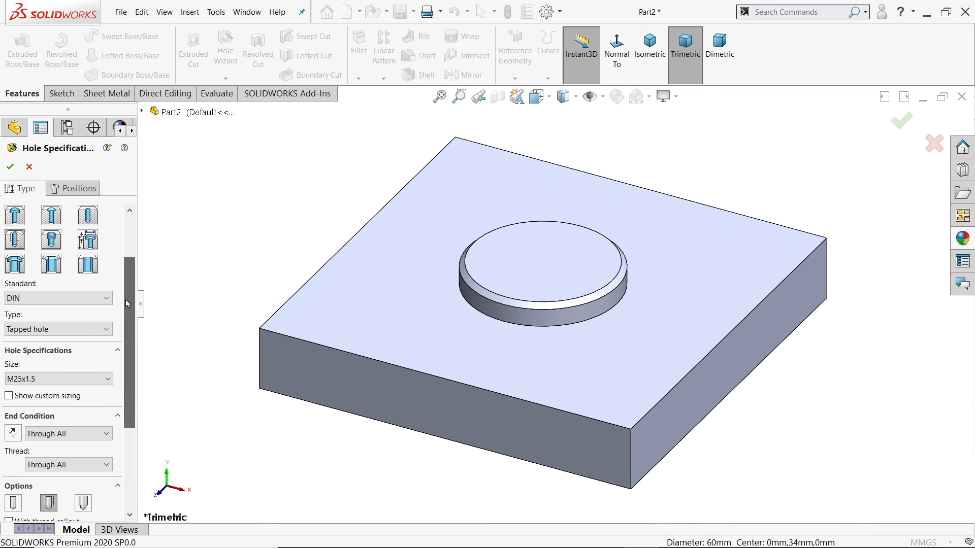
Place the tapped hole at the origin on the boss's top face, confirm it, and open Options
left_click(73, 188)
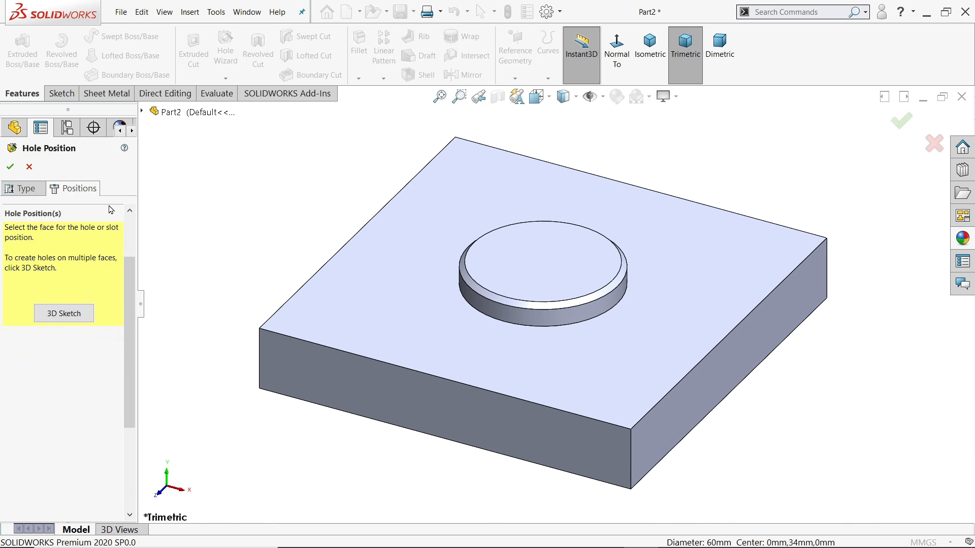
left_click(505, 275)
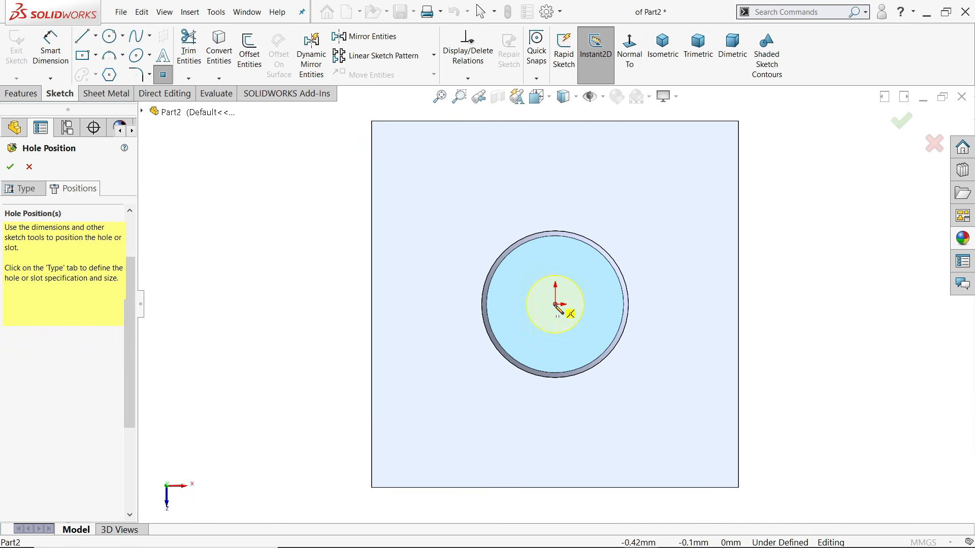
left_click(556, 305)
key("Escape")
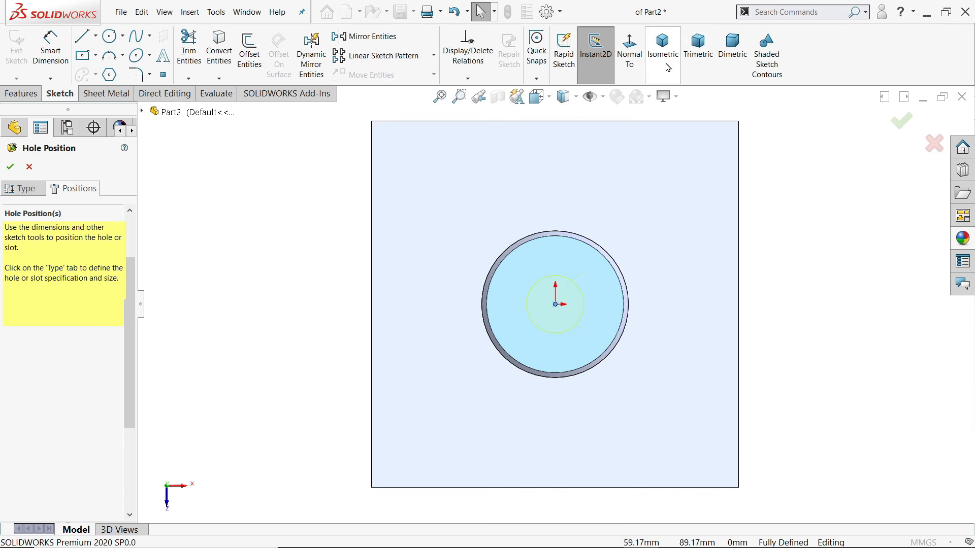
left_click(662, 46)
mouse_move(686, 420)
middle_mouse_down()
mouse_move(686, 289)
mouse_move(692, 405)
middle_mouse_up()
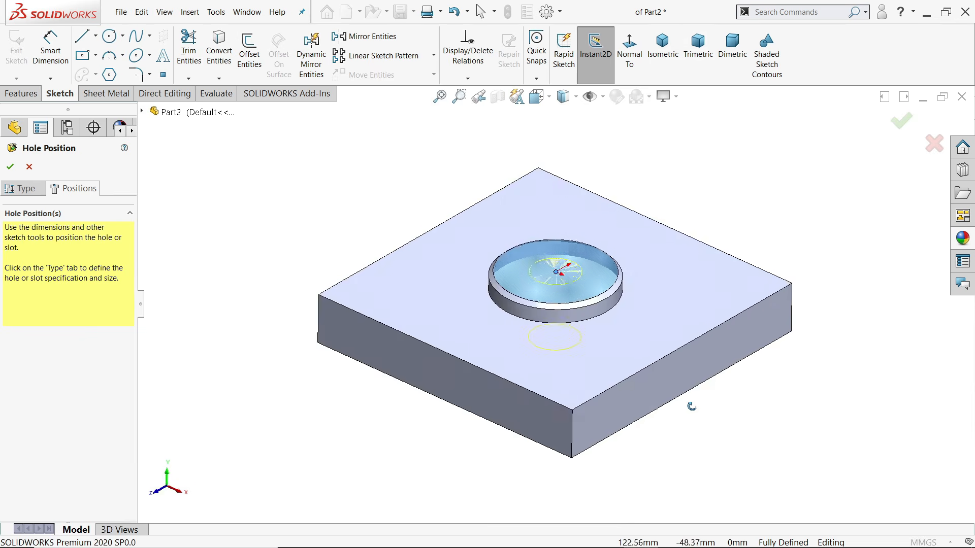
scroll(599, 304, "down", 5)
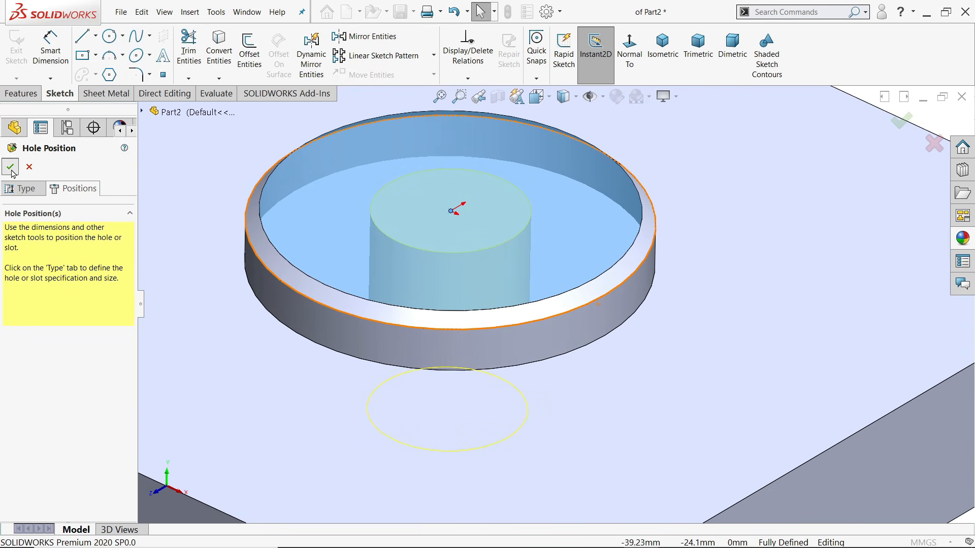
left_click(10, 166)
left_click(546, 12)
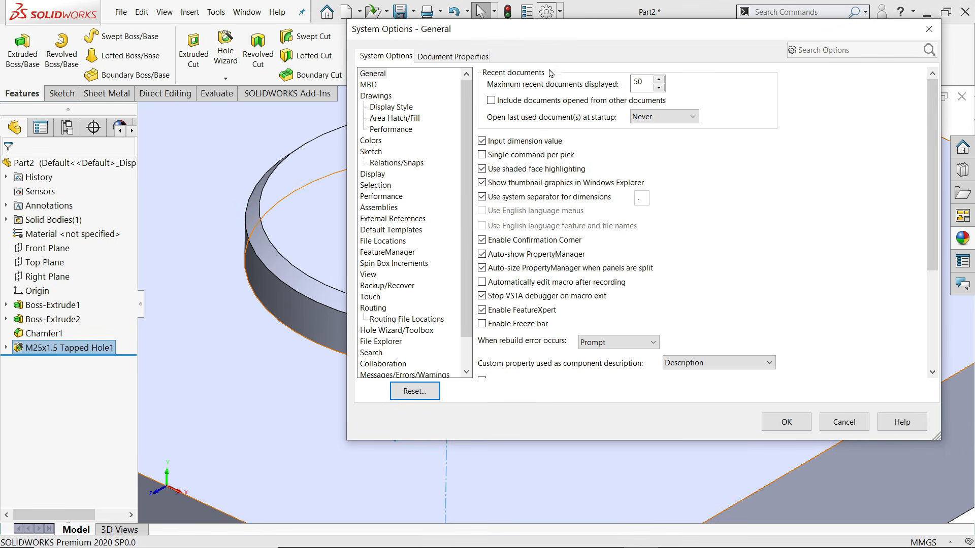
Turn on Shaded cosmetic threads in the Detailing document properties
left_click(468, 57)
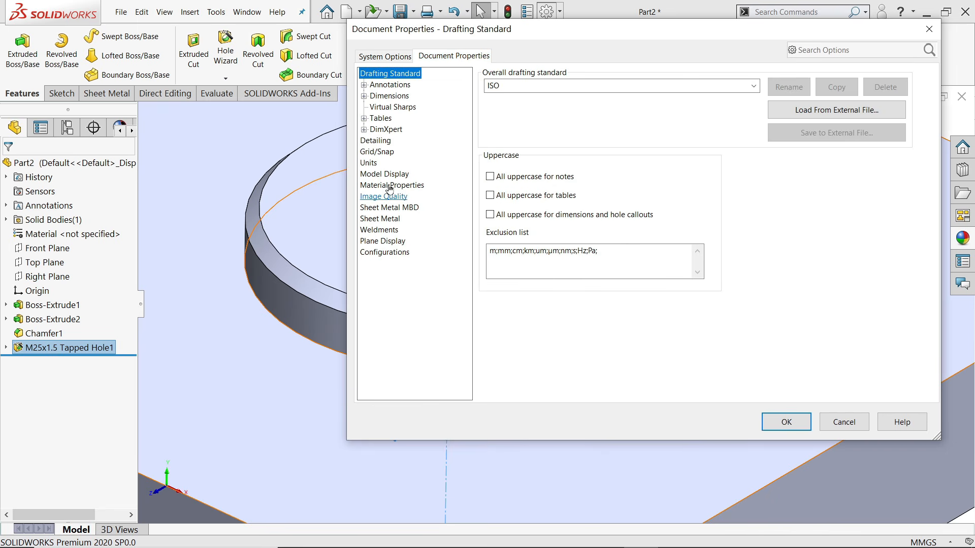
left_click(389, 141)
left_click(592, 87)
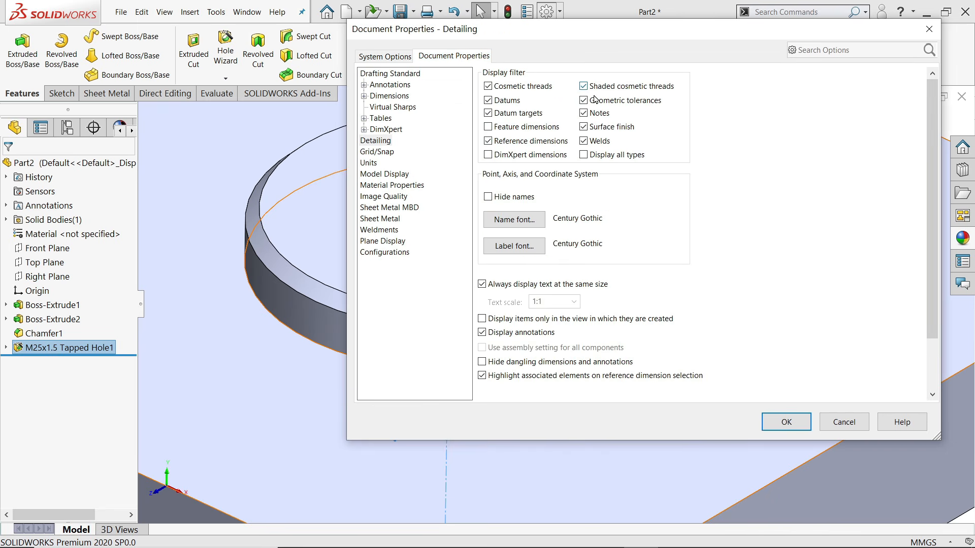
left_click(779, 423)
Inspect the shaded thread in the M25x1.5 hole, then begin a new Hole Wizard hole
mouse_move(541, 274)
middle_mouse_down()
mouse_move(546, 371)
mouse_move(533, 293)
middle_mouse_up()
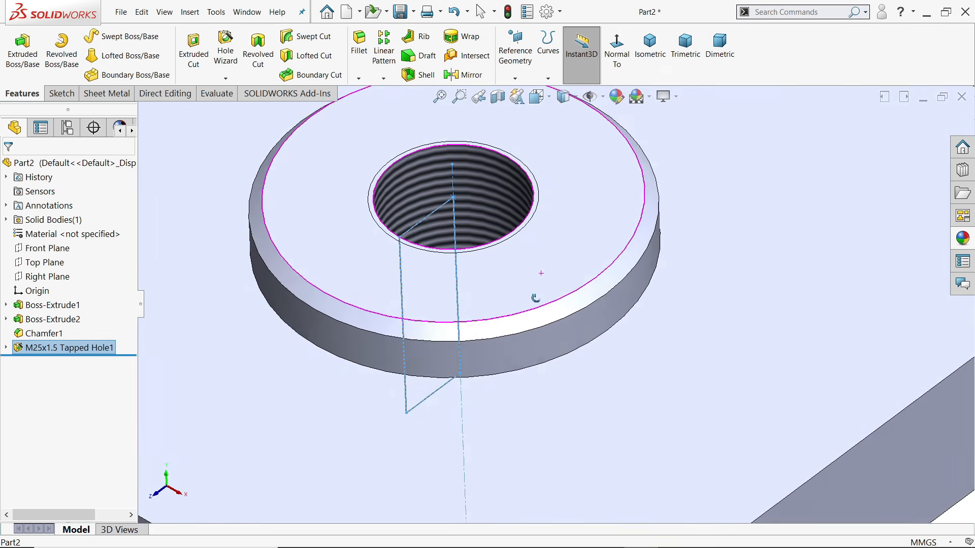
scroll(539, 301, "up", 6)
left_click(686, 209)
scroll(549, 281, "down", 7)
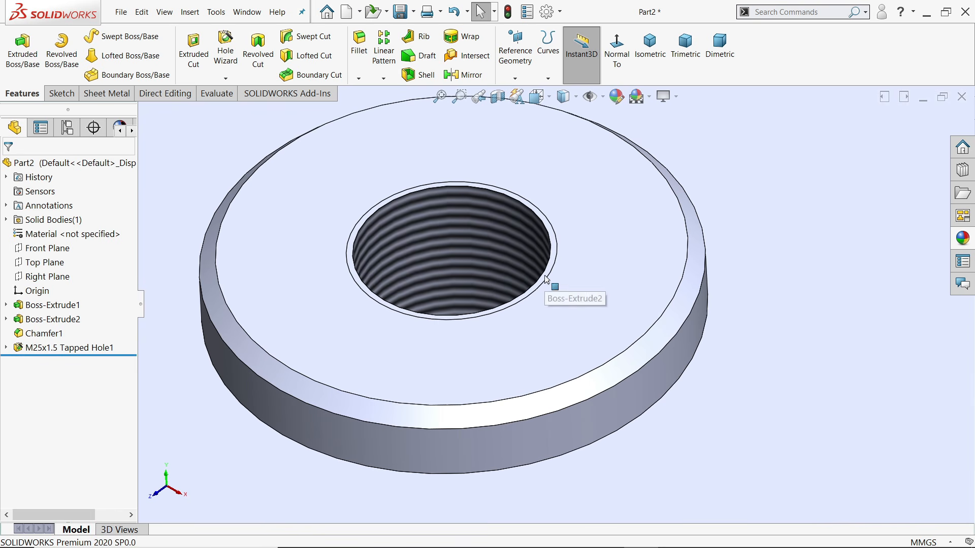
left_click(549, 282)
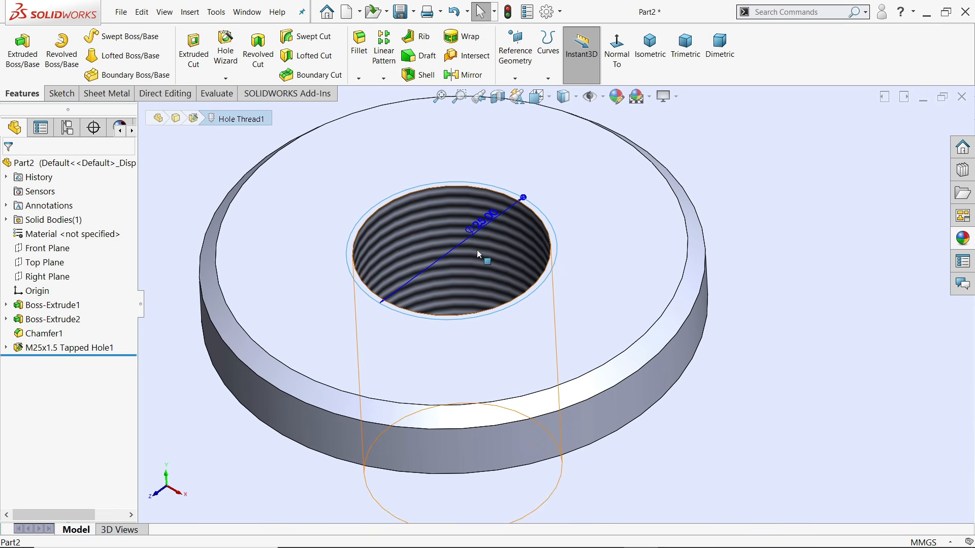
scroll(503, 240, "up", 5)
left_click(731, 157)
scroll(574, 294, "up", 3)
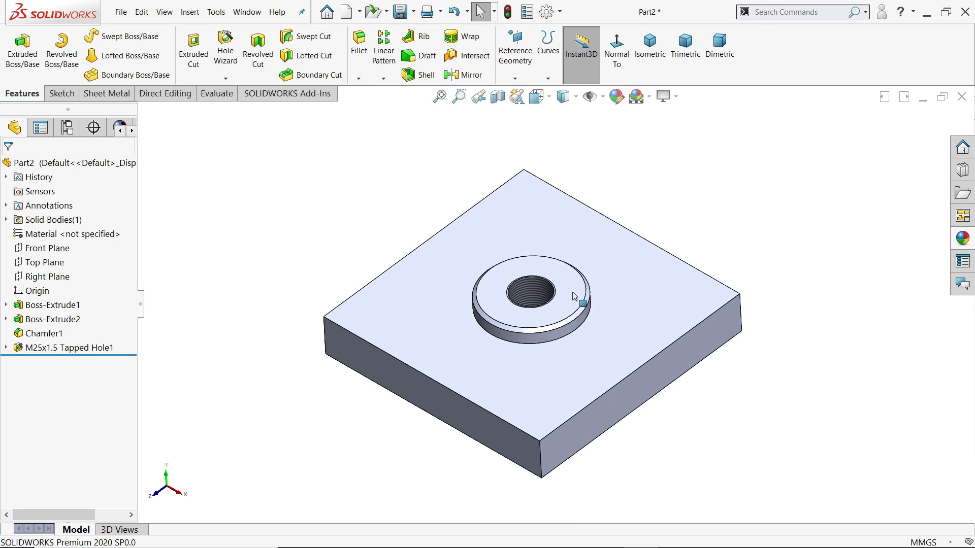
middle_click_drag(552, 330, 551, 313)
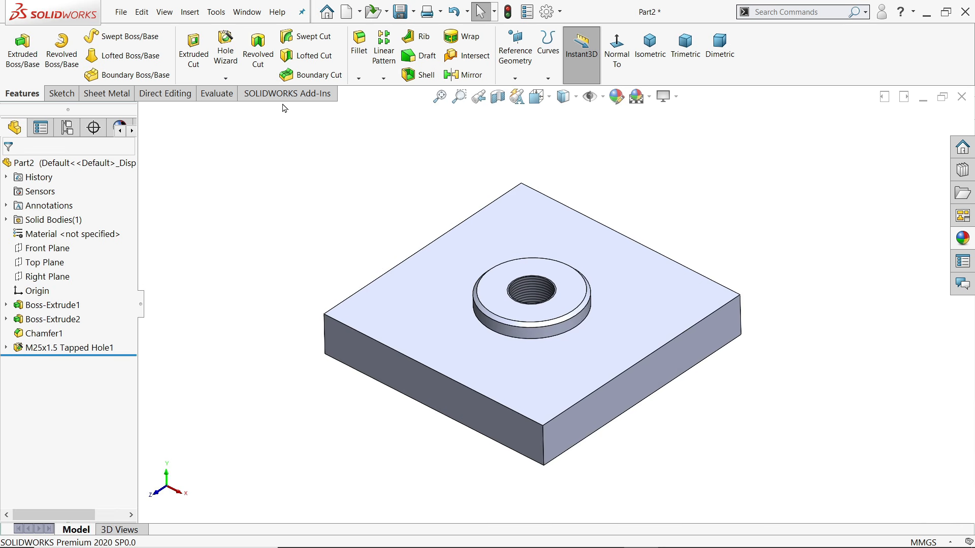
left_click(224, 63)
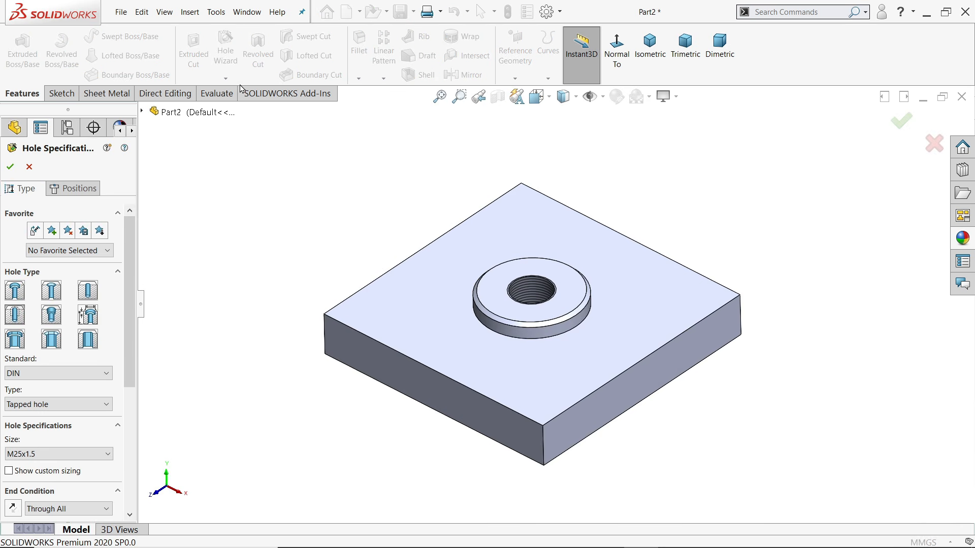
Make the hole Legacy Counterbored: 27 mm diameter, 60 mm × 10 mm counterbore, Through All
left_click(89, 317)
left_click(45, 320)
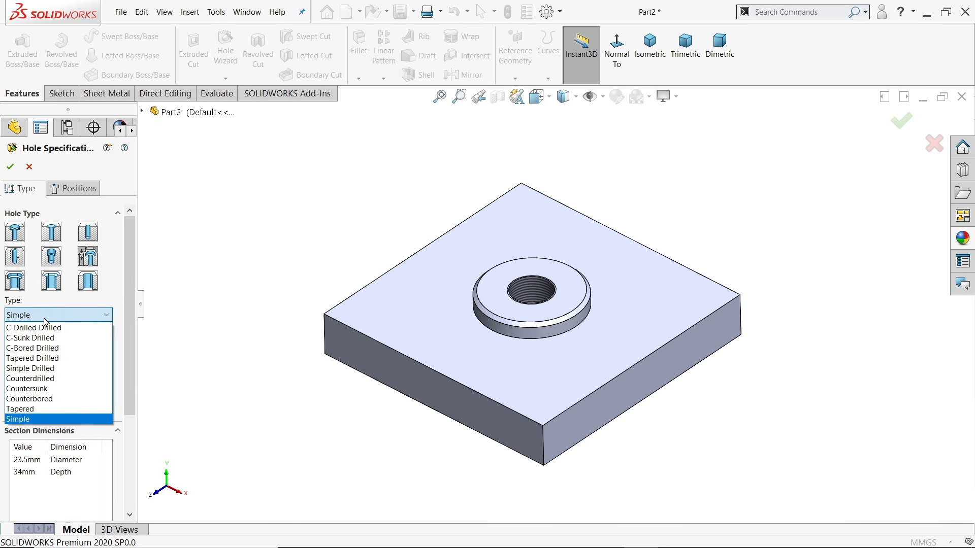
left_click(44, 398)
scroll(80, 340, "down", 3)
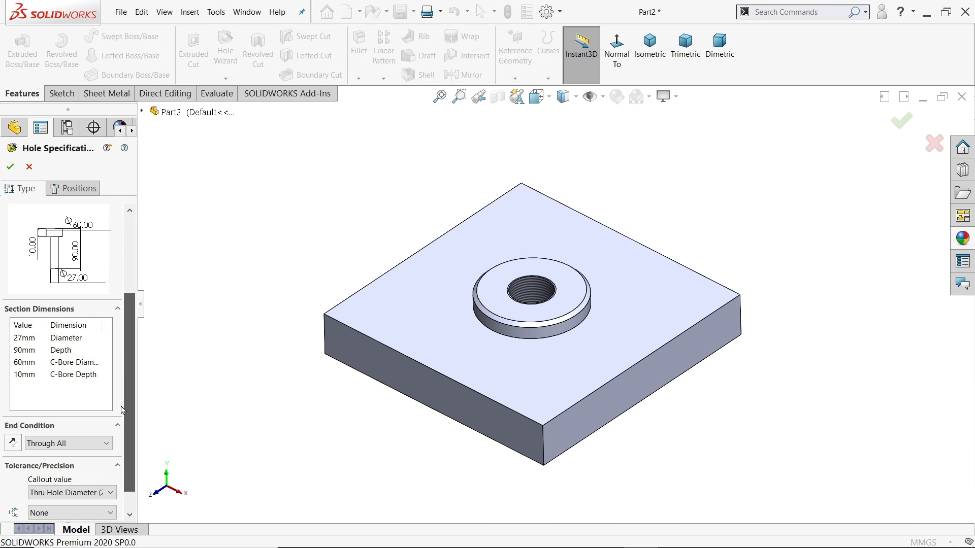
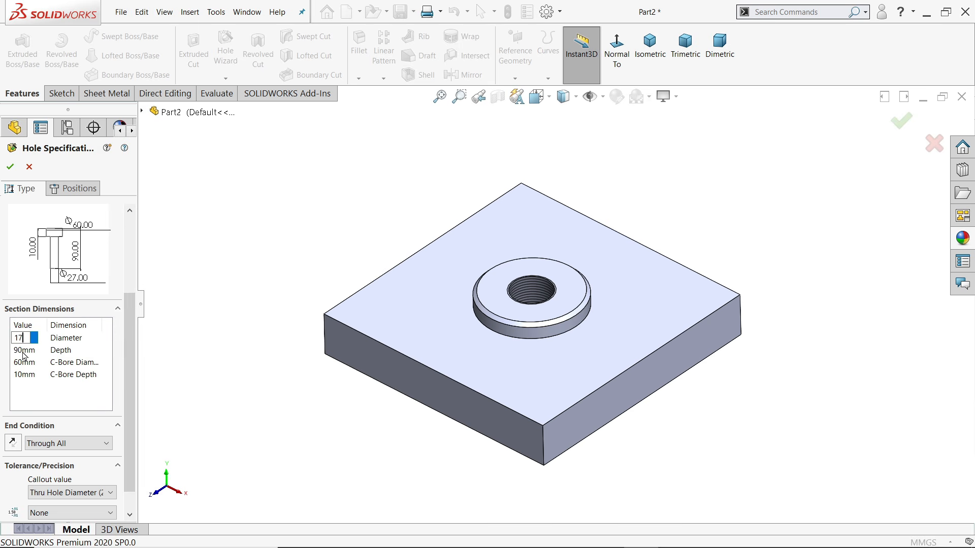
Finish the 17 mm hole spec: 28 × 15 mm counterbore, end condition back to Through All
left_click(44, 450)
left_click(47, 456)
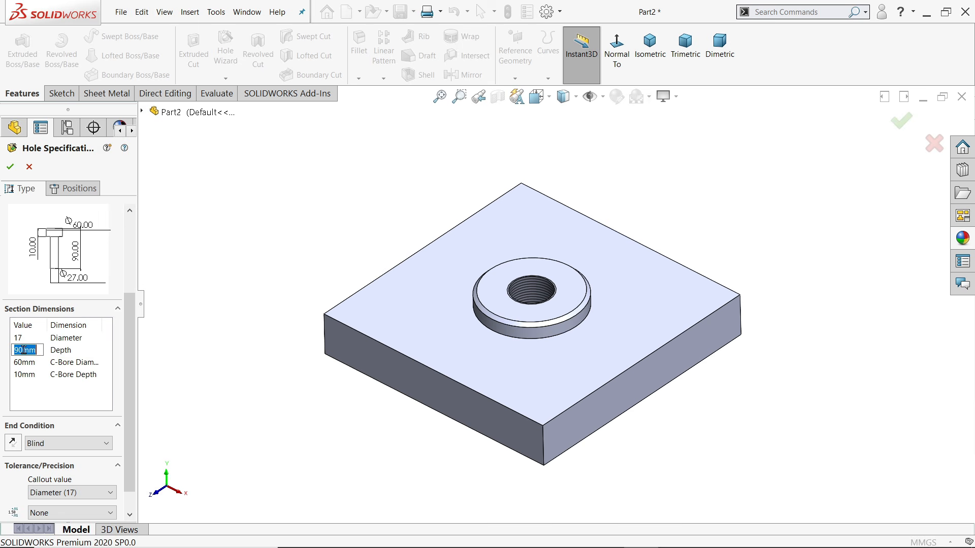
left_click(34, 447)
left_click(43, 467)
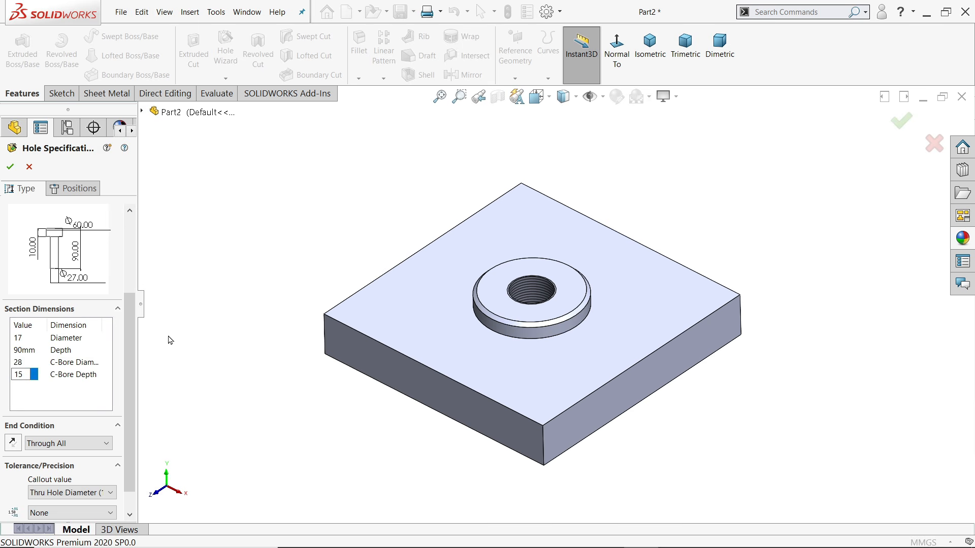
left_click_drag(131, 389, 137, 355)
left_click(74, 188)
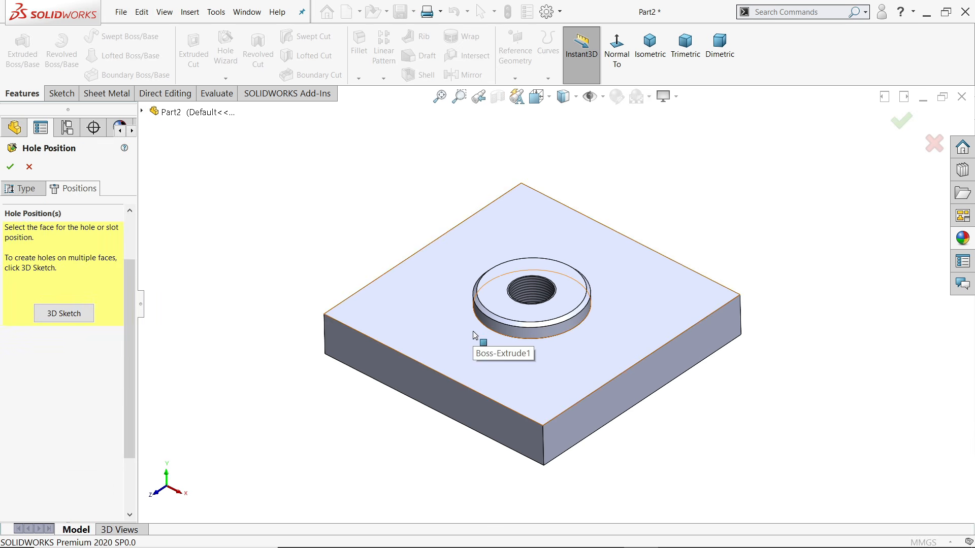
Place four hole points near the corners of the plate's top face
left_click(461, 319)
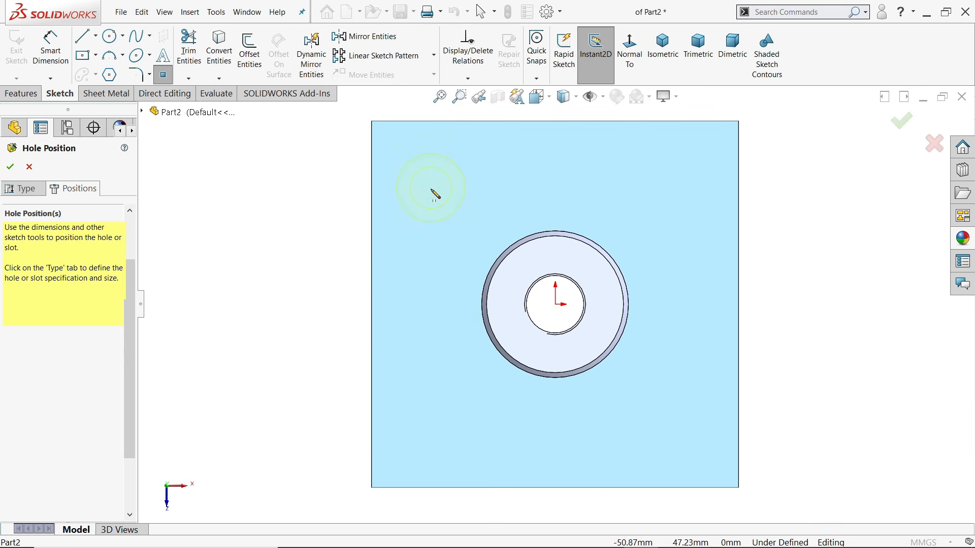
left_click(431, 188)
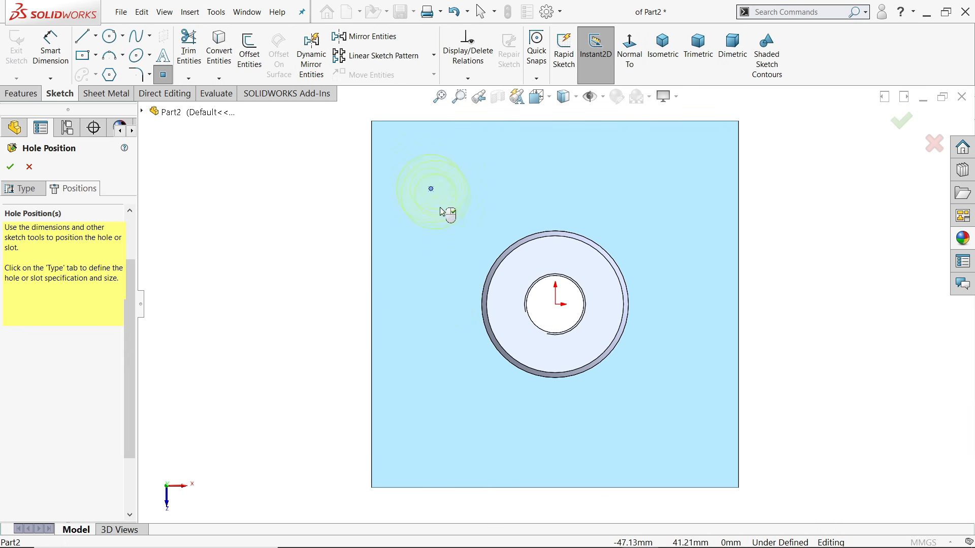
left_click(439, 424)
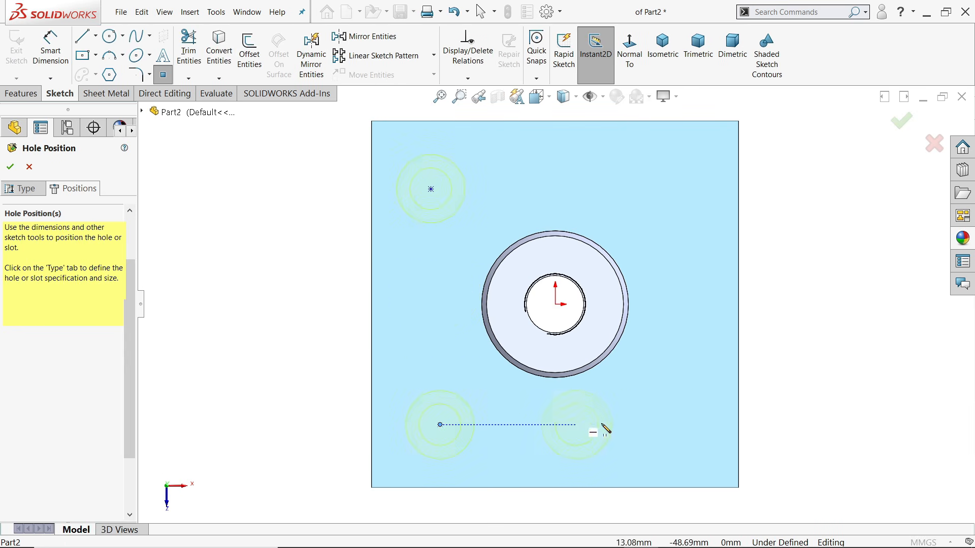
left_click(668, 425)
left_click(683, 189)
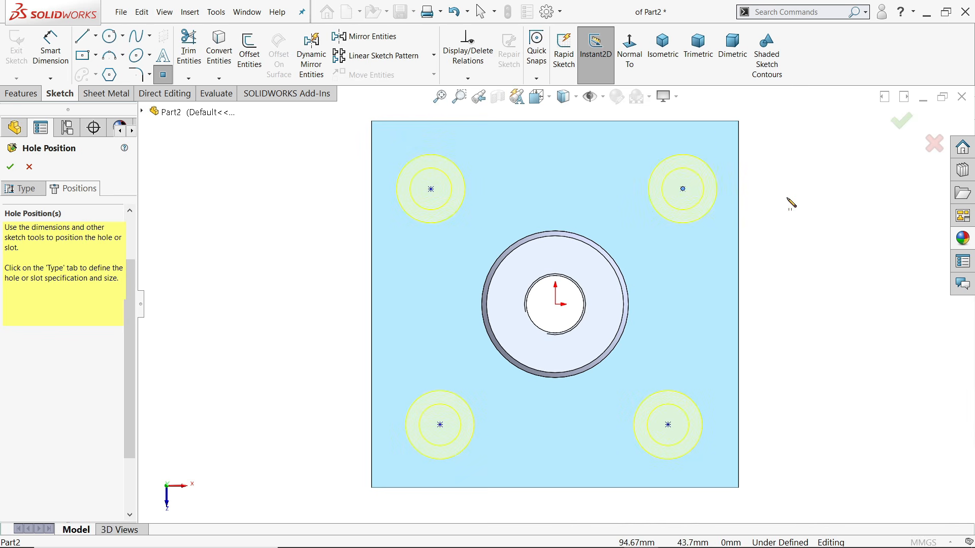
right_click(791, 203)
left_click(799, 204)
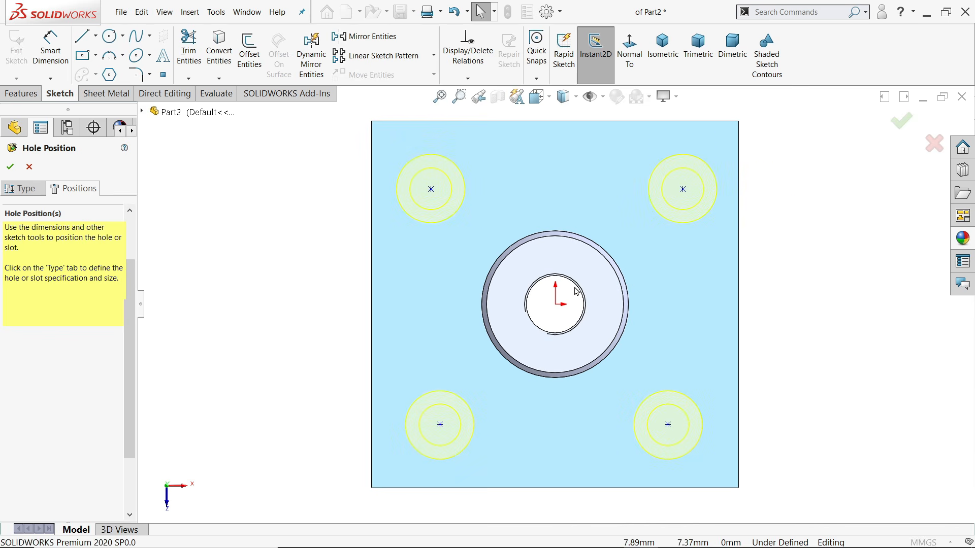
Align the top pair and the bottom pair of hole centres horizontally
left_click(430, 189)
left_click(682, 190, "ctrl")
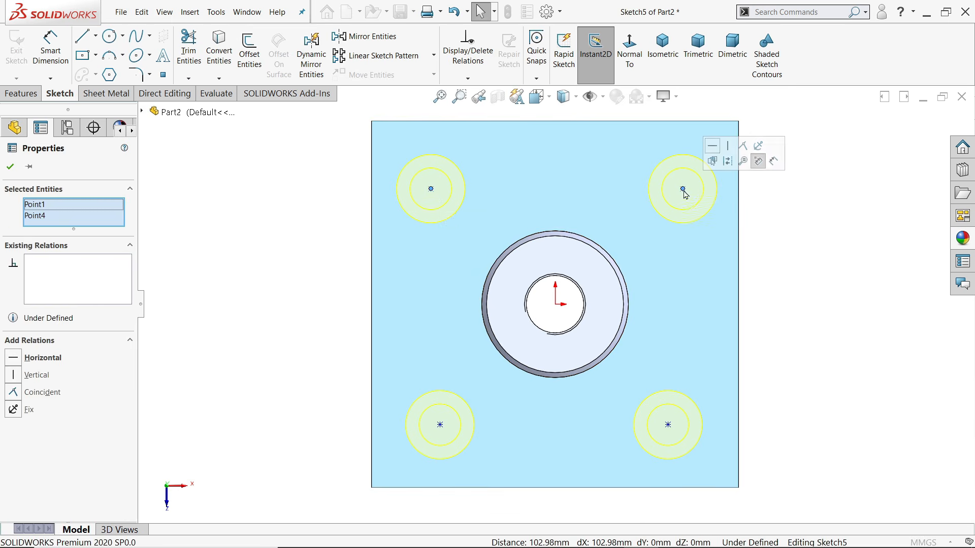
left_click(713, 147)
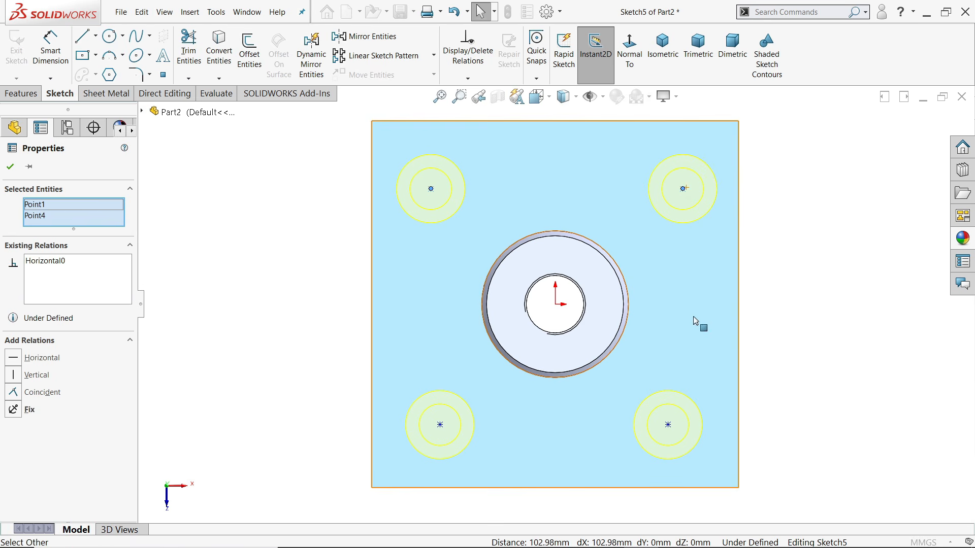
left_click(668, 424)
left_click(439, 425, "ctrl")
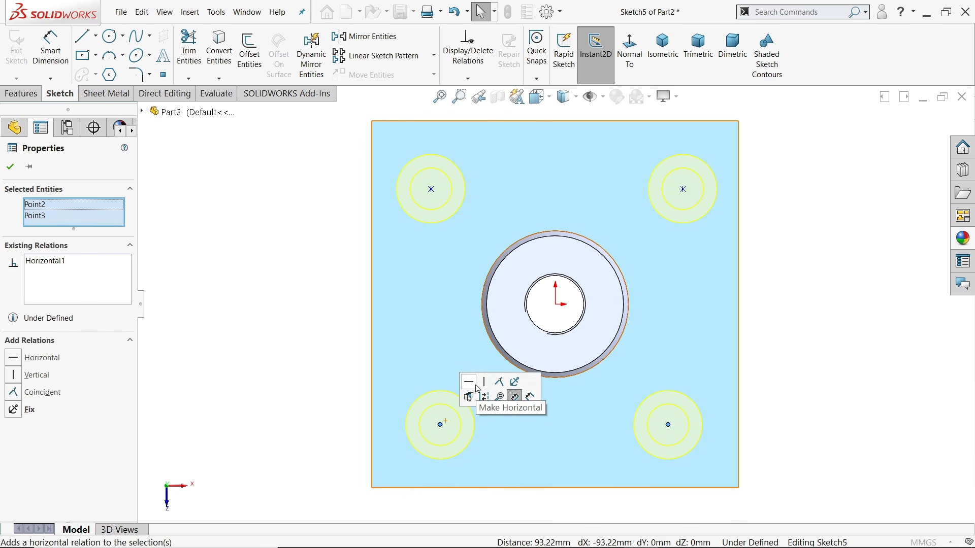
left_click(470, 385)
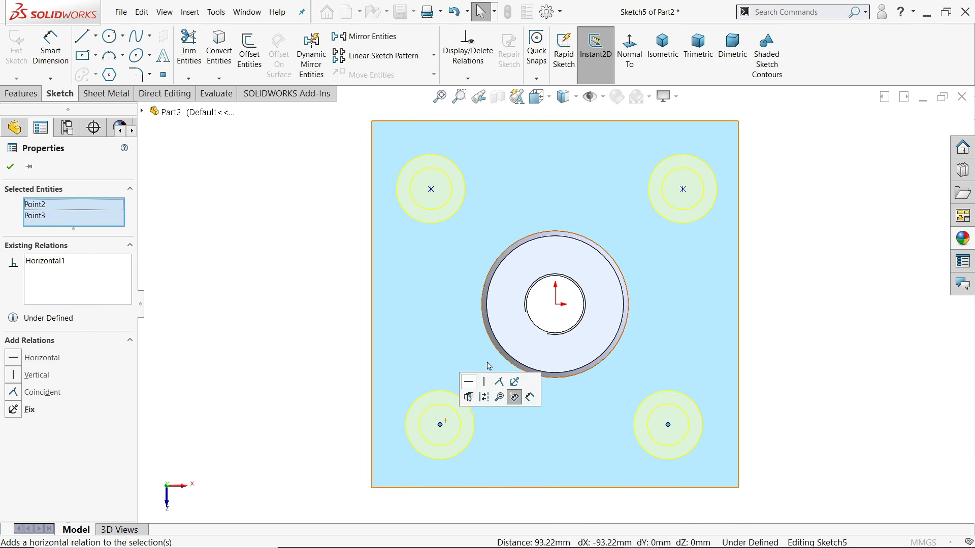
Align the right pair and the left pair of hole centres vertically
left_click(683, 190)
left_click(668, 425, "ctrl")
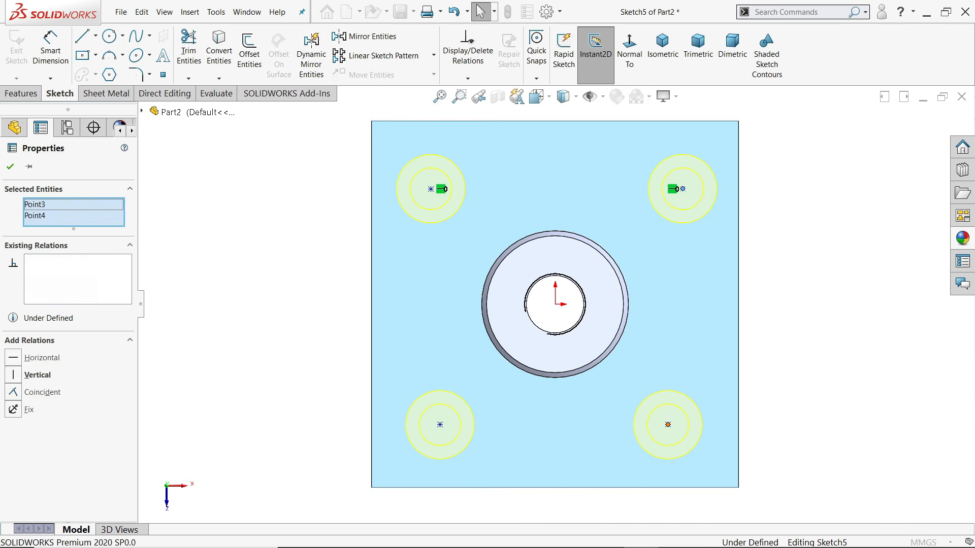
left_click(713, 381)
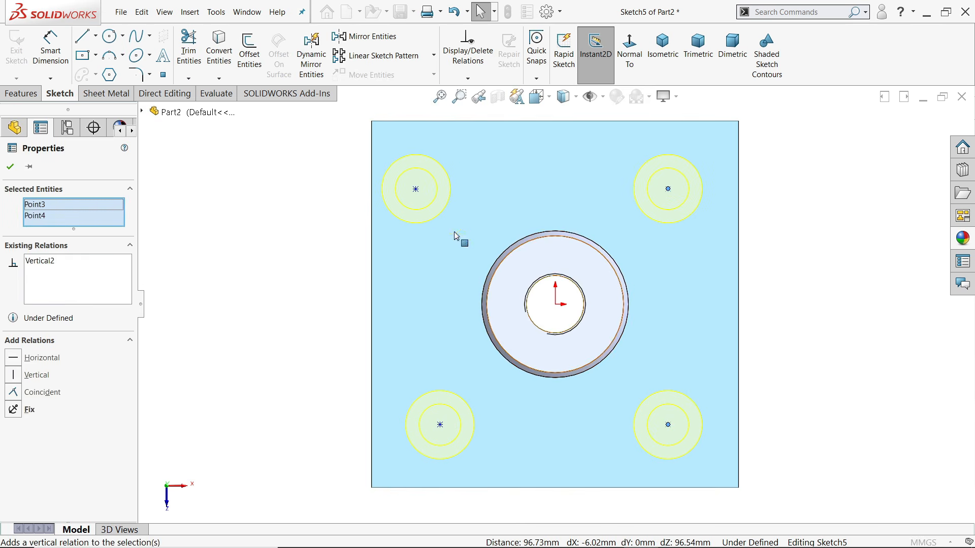
left_click(415, 189)
left_click(441, 425, "ctrl")
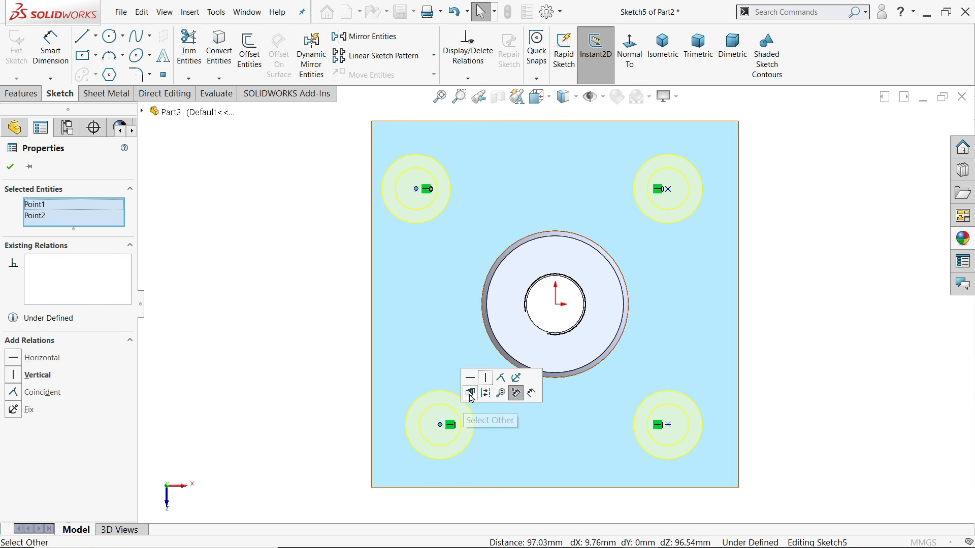
left_click(486, 379)
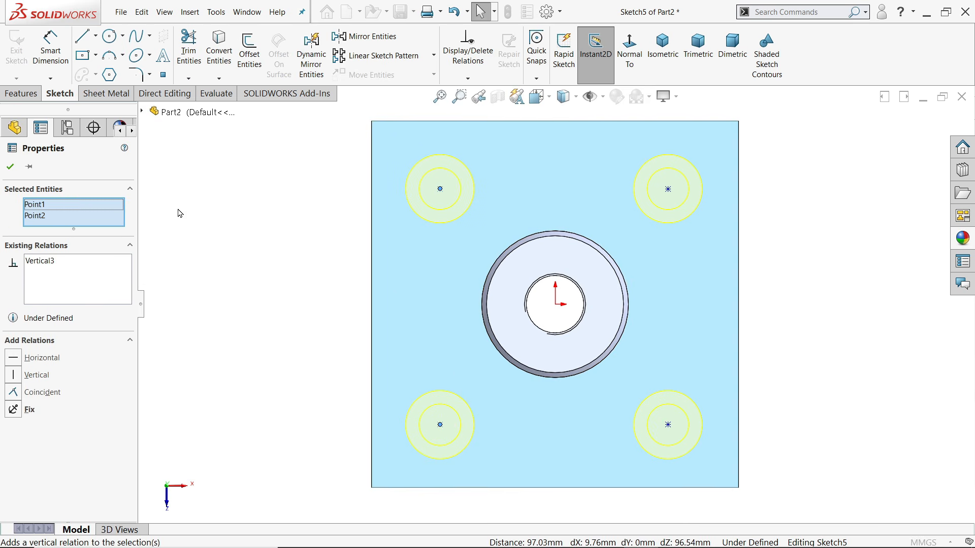
left_click(53, 75)
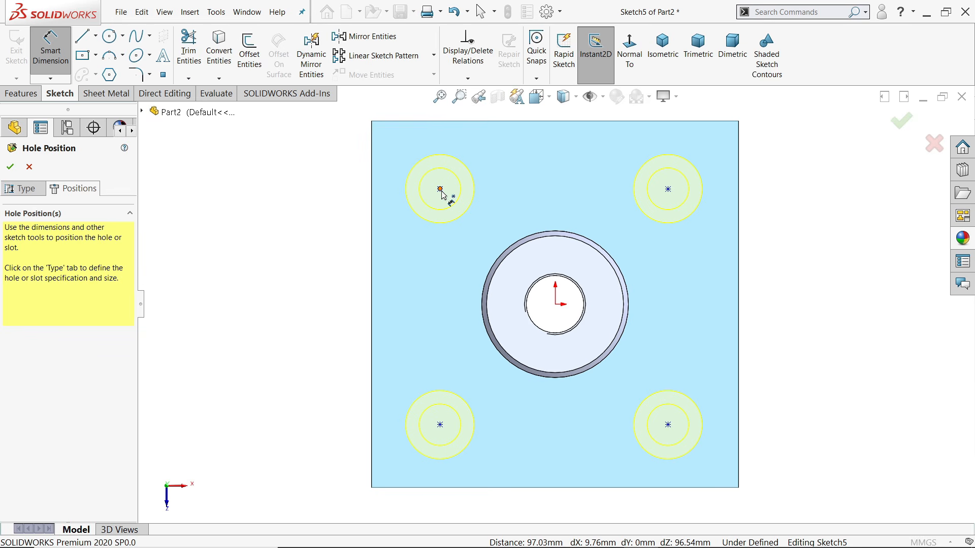
Dimension the top-hole spacing and the left-hole spacing at 116 mm each
left_click(440, 190)
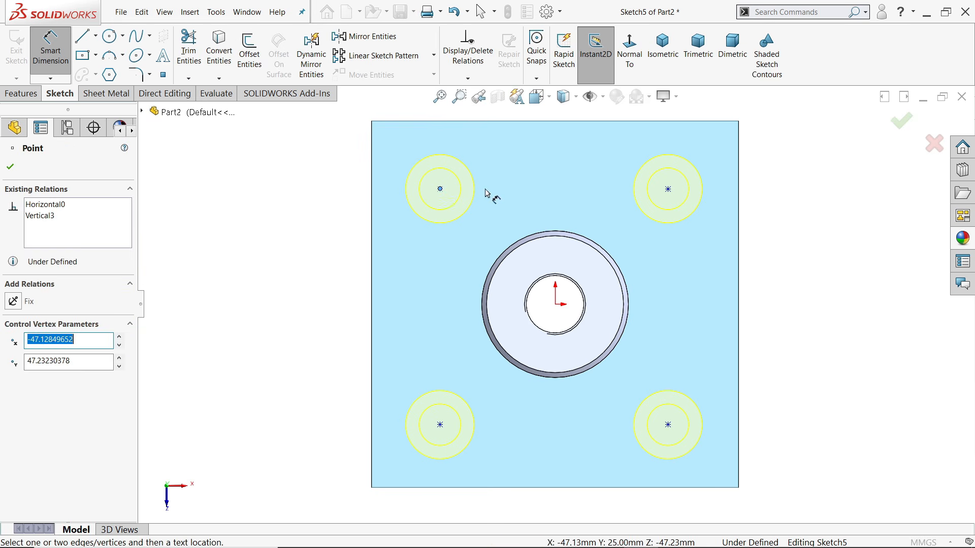
left_click(668, 191)
left_click(566, 154)
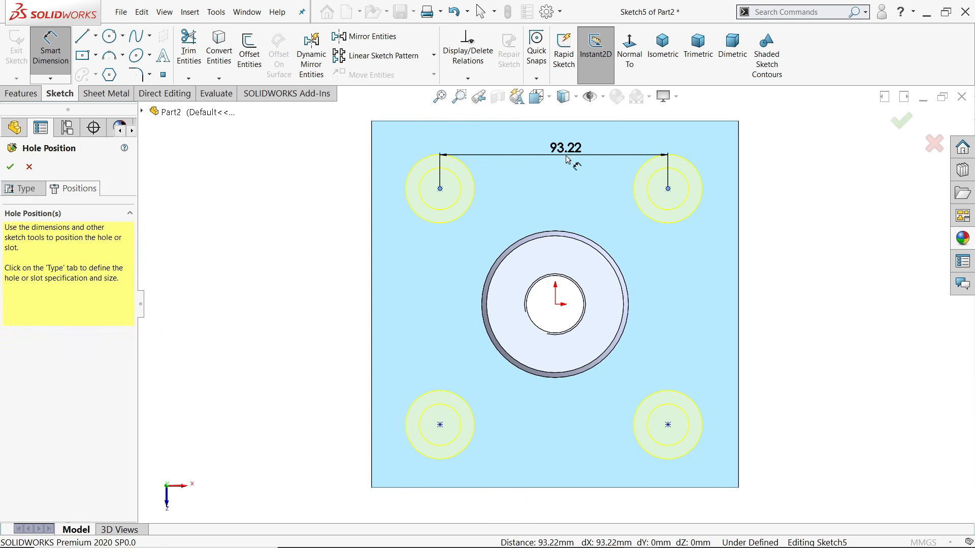
type("116")
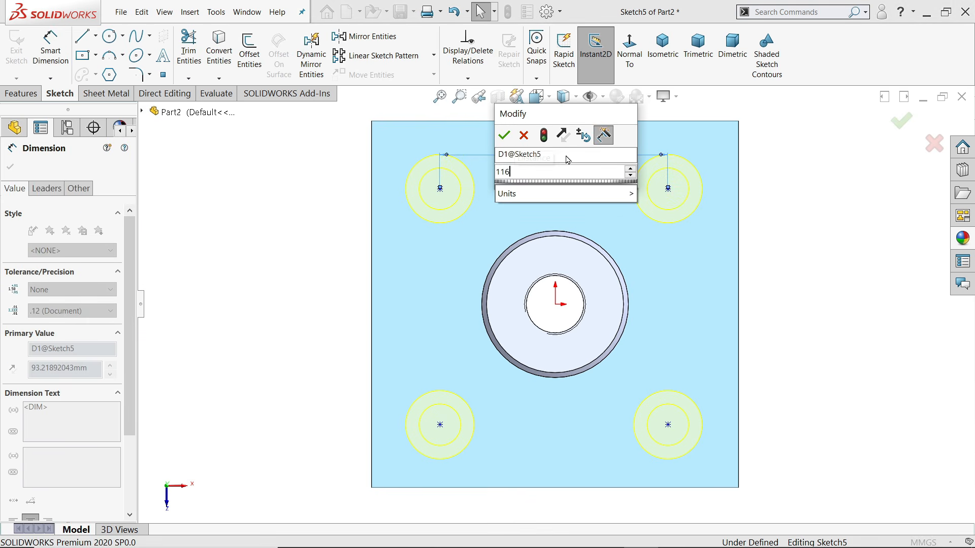
left_click(505, 136)
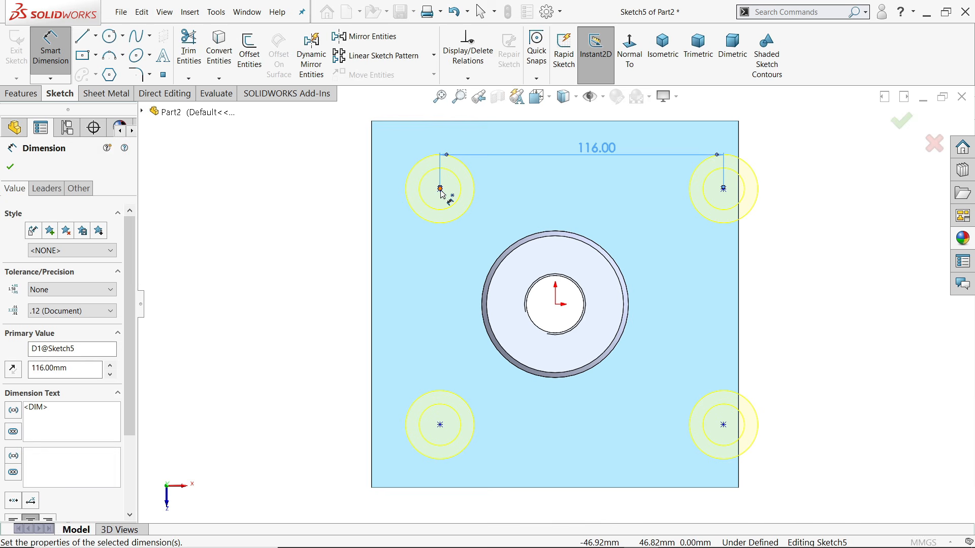
left_click(440, 188)
left_click(440, 425)
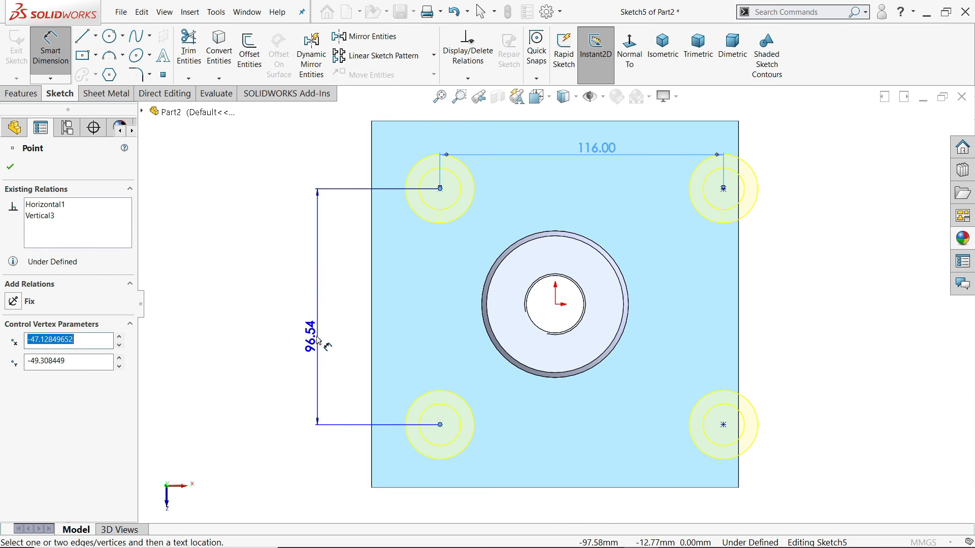
left_click(315, 330)
type("116")
key("Return")
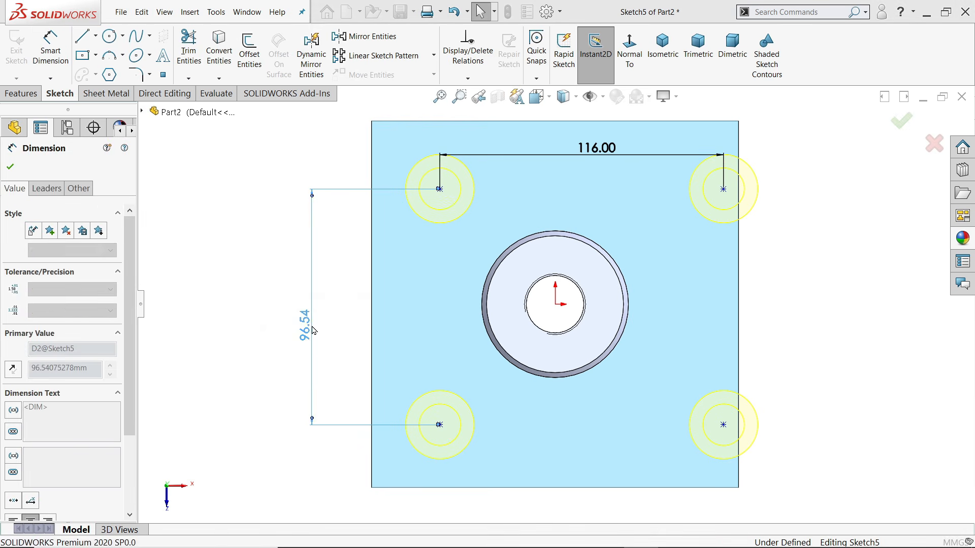
left_click(96, 35)
Draw vertical and horizontal construction centrelines meeting at the origin
left_click(111, 67)
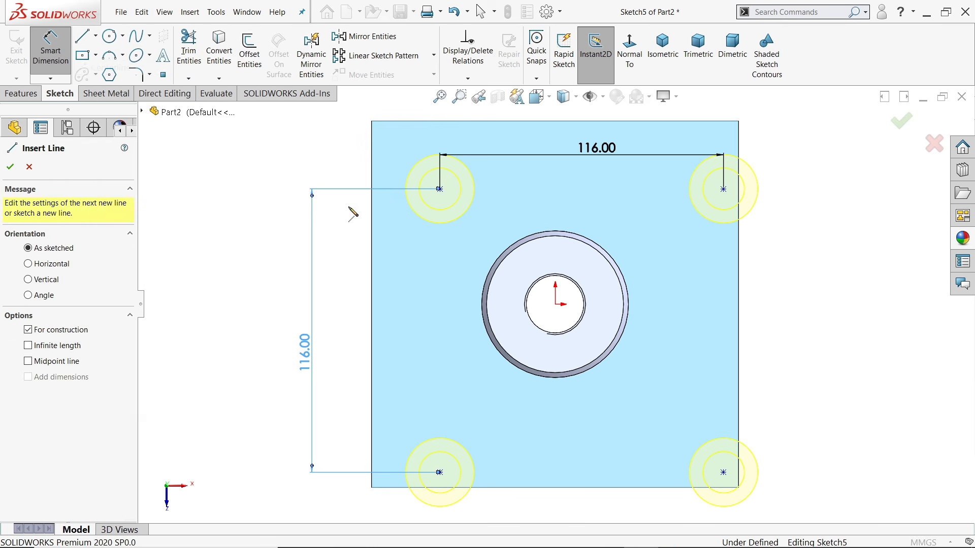
left_click(555, 248)
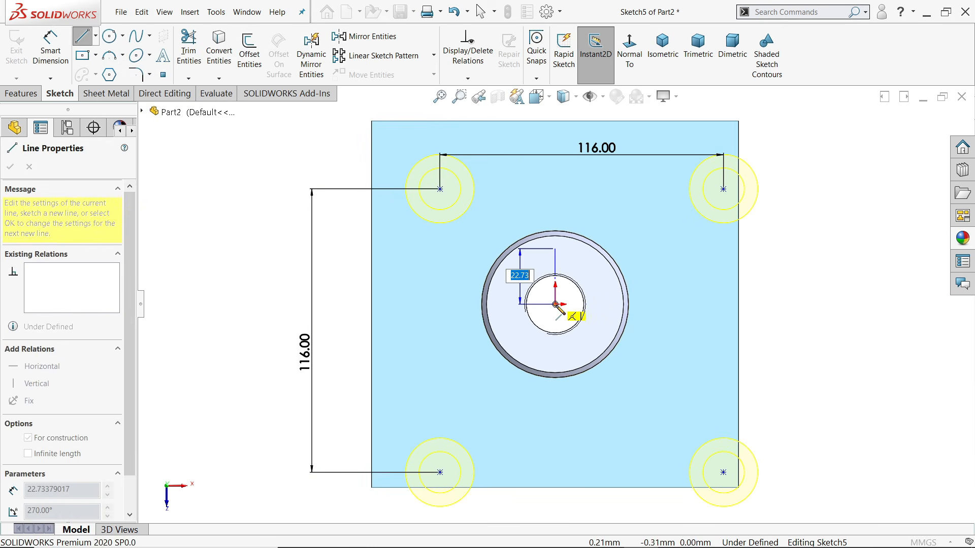
left_click(555, 305)
left_click(506, 304)
right_click(470, 248)
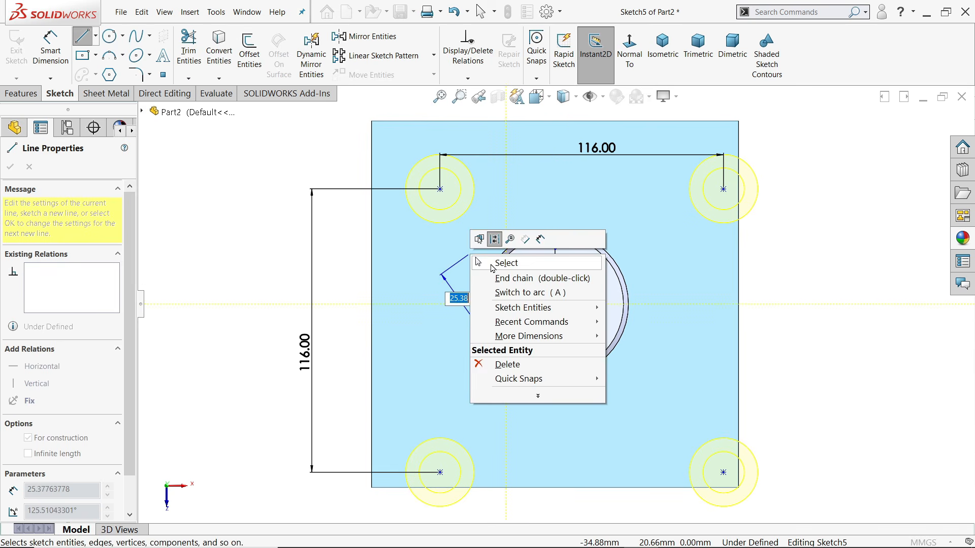
left_click(489, 261)
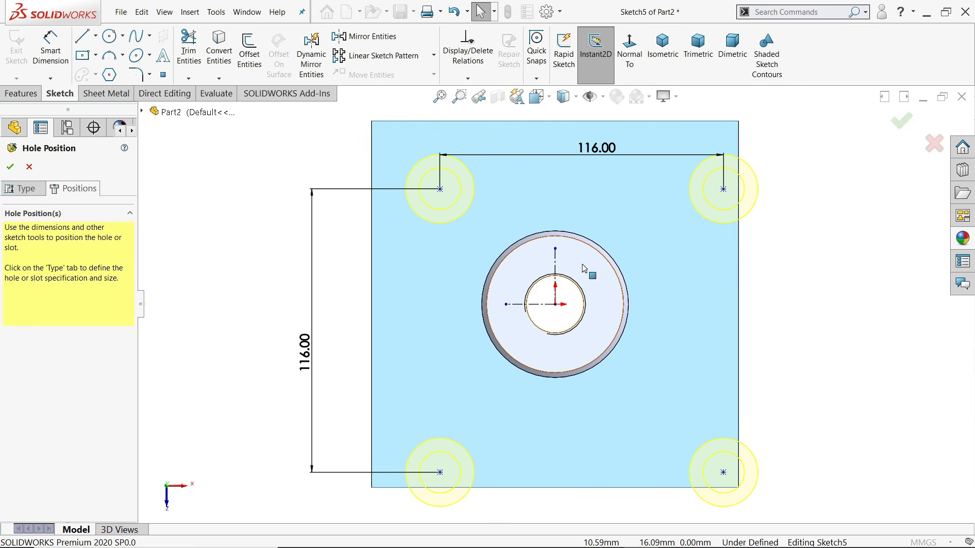
Add Symmetric relations between hole-centre pairs and the centrelines to fully define the sketch
left_click(723, 190)
left_click(440, 189, "ctrl")
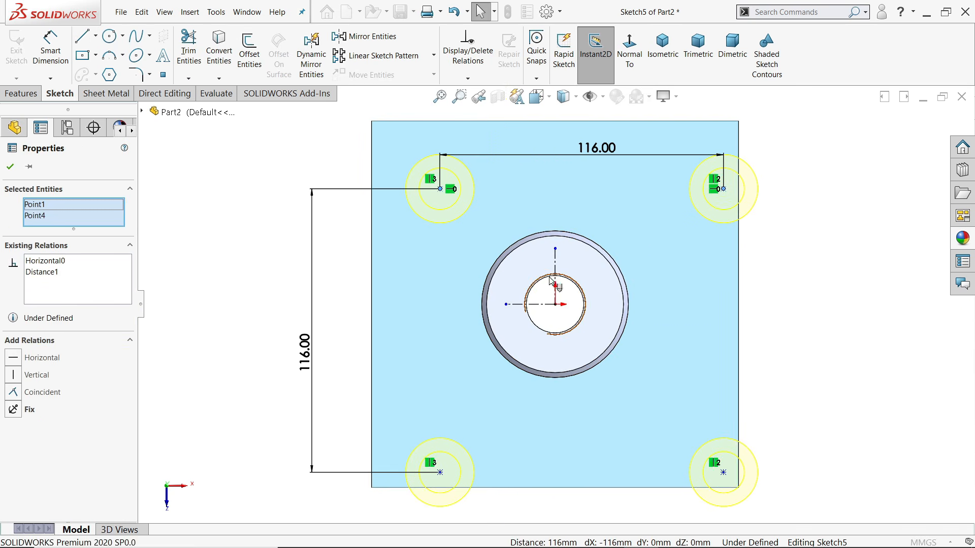
left_click(556, 271, "ctrl")
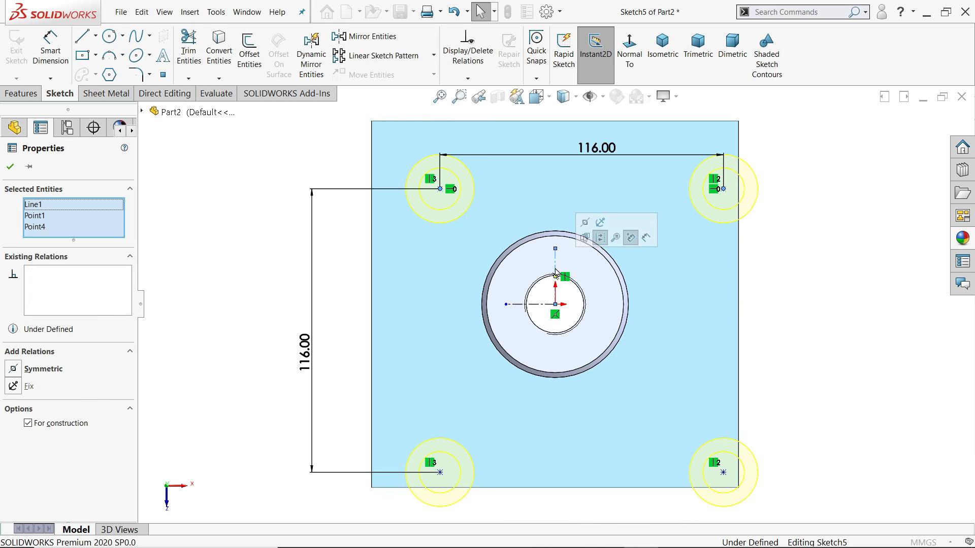
left_click(586, 227)
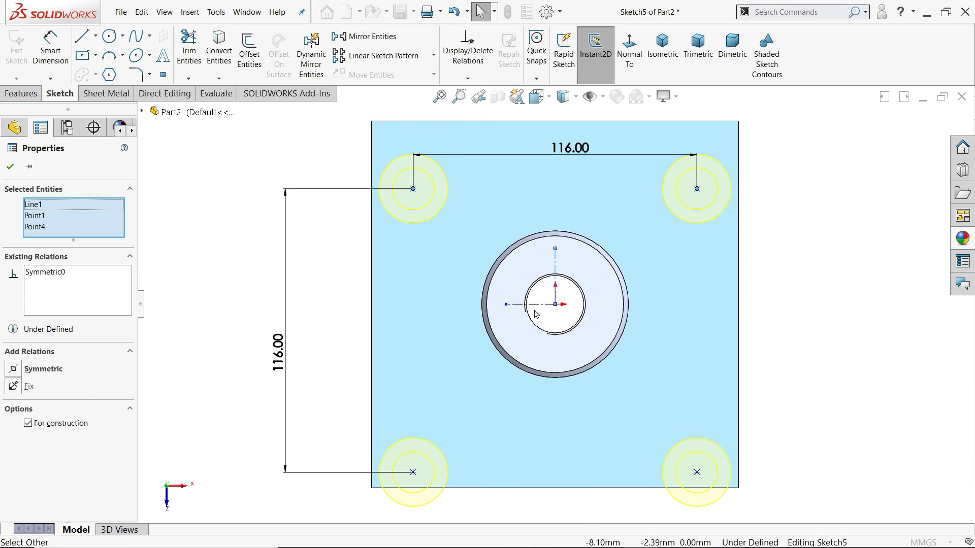
left_click(412, 473)
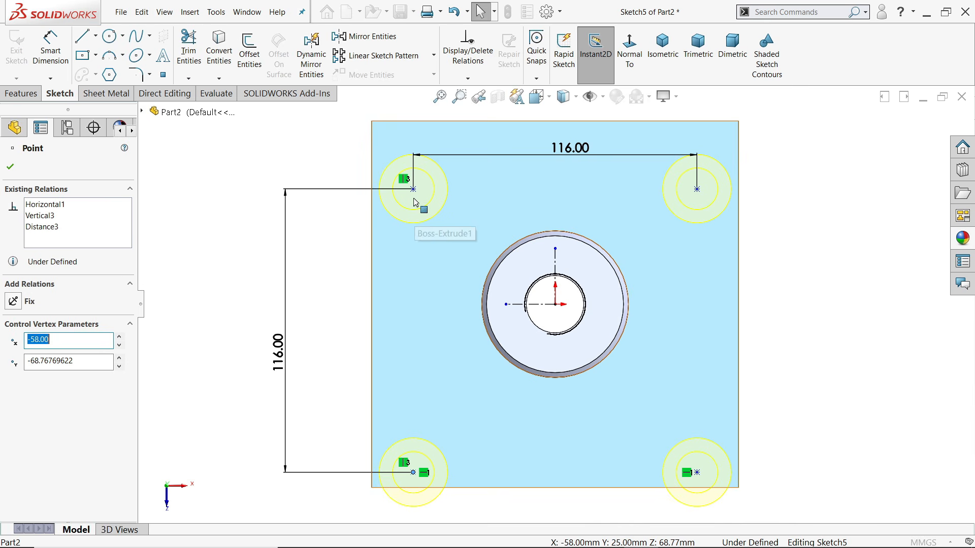
left_click(697, 189, "ctrl")
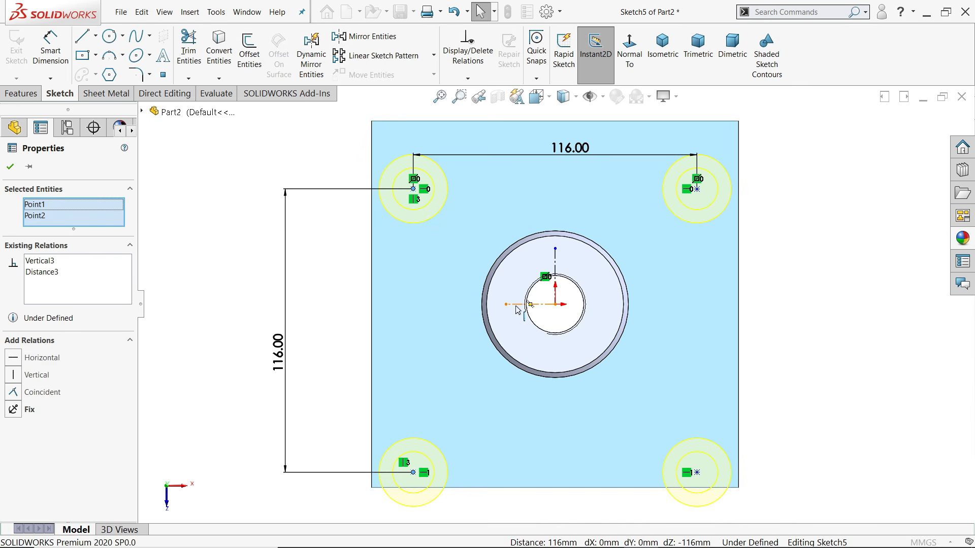
left_click(517, 305, "ctrl")
left_click(545, 262)
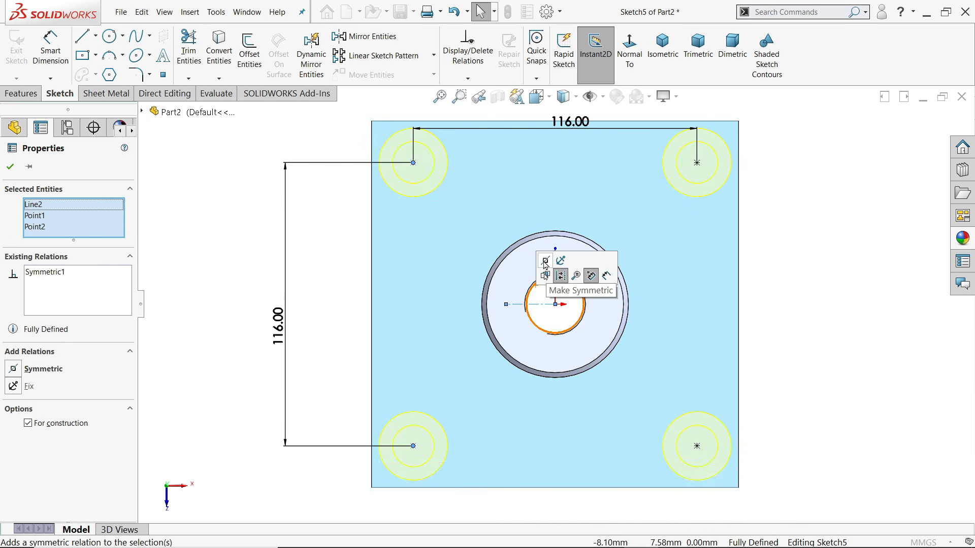
left_click(791, 257)
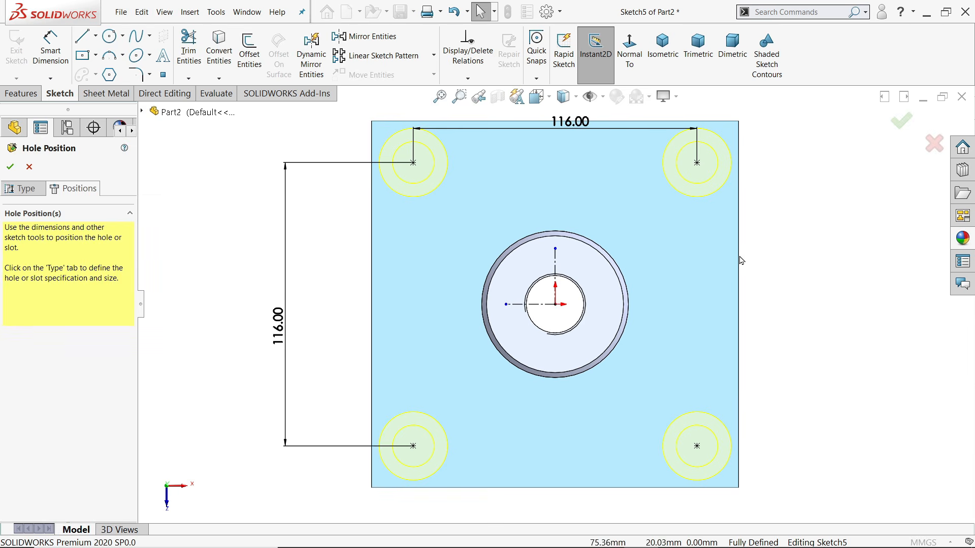
left_click(662, 48)
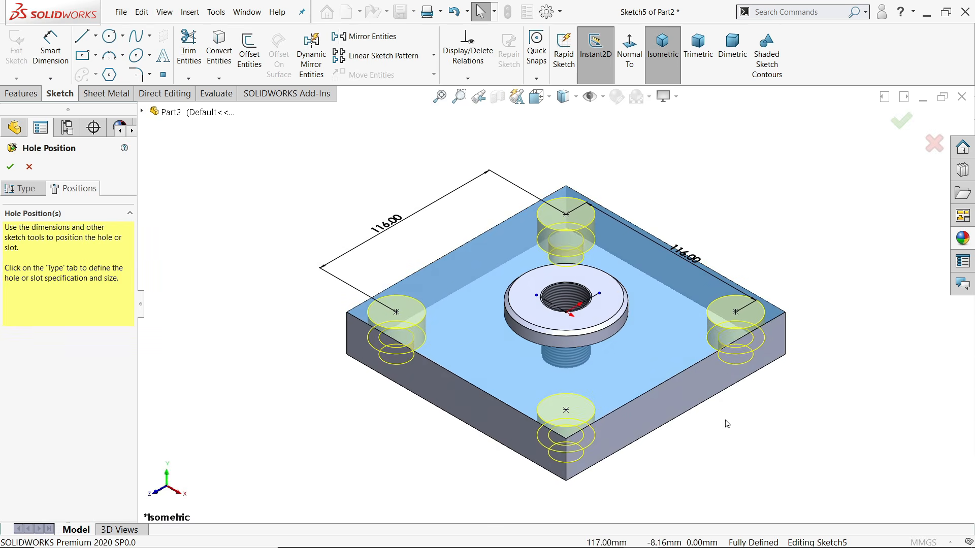
Accept the hole positions to create Hole1 and inspect the four counterbores
middle_click_drag(724, 356, 693, 330)
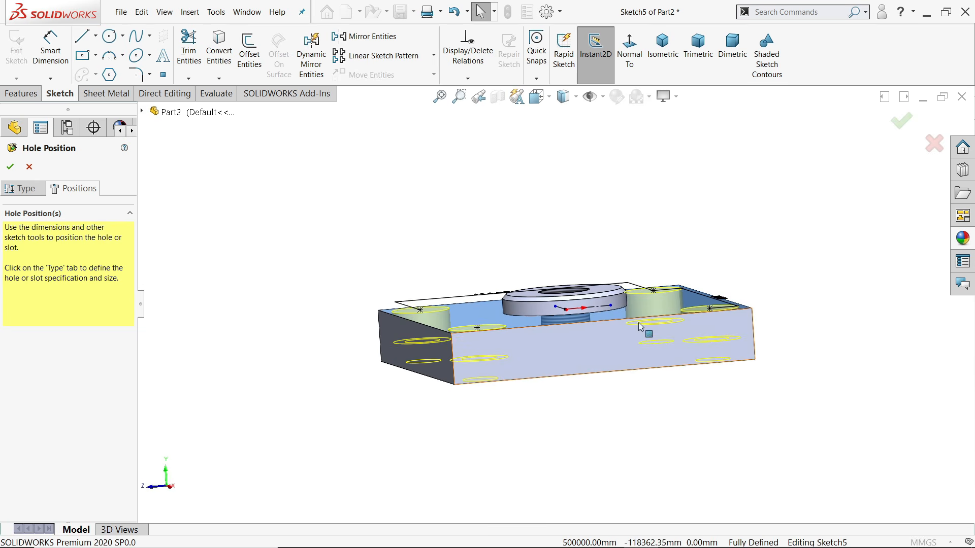
left_click(10, 167)
middle_click_drag(315, 350, 305, 163)
key("ctrl+7")
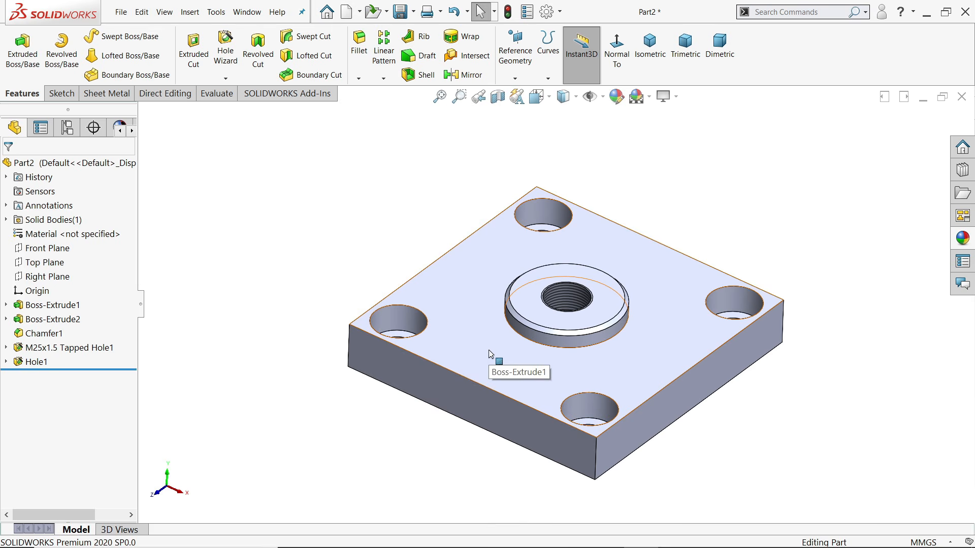
Open a new sketch on the Front Plane
left_click(489, 354)
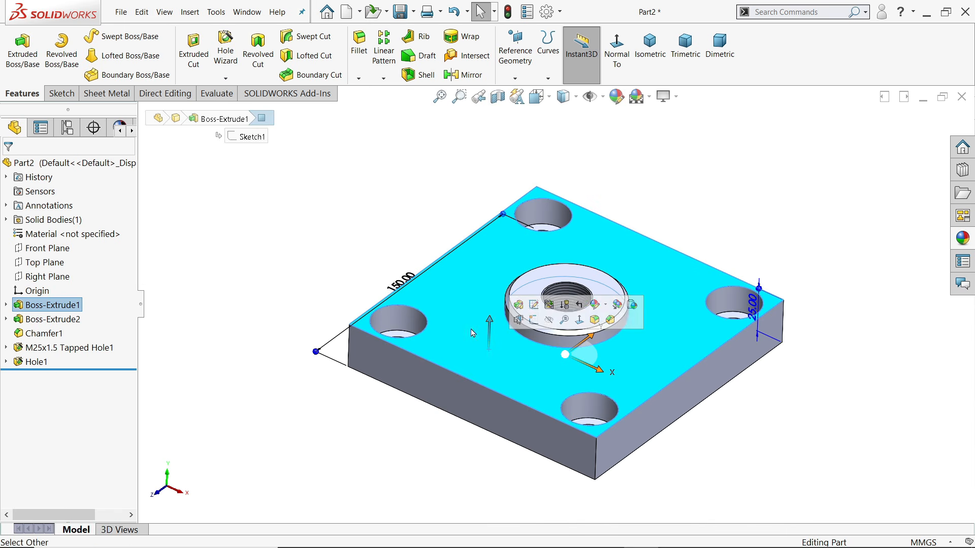
left_click(262, 288)
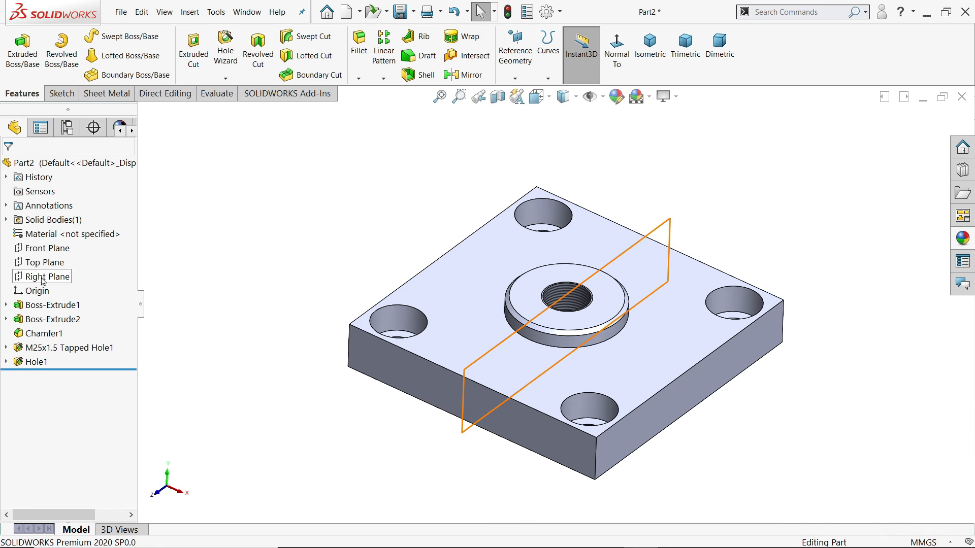
left_click(45, 248)
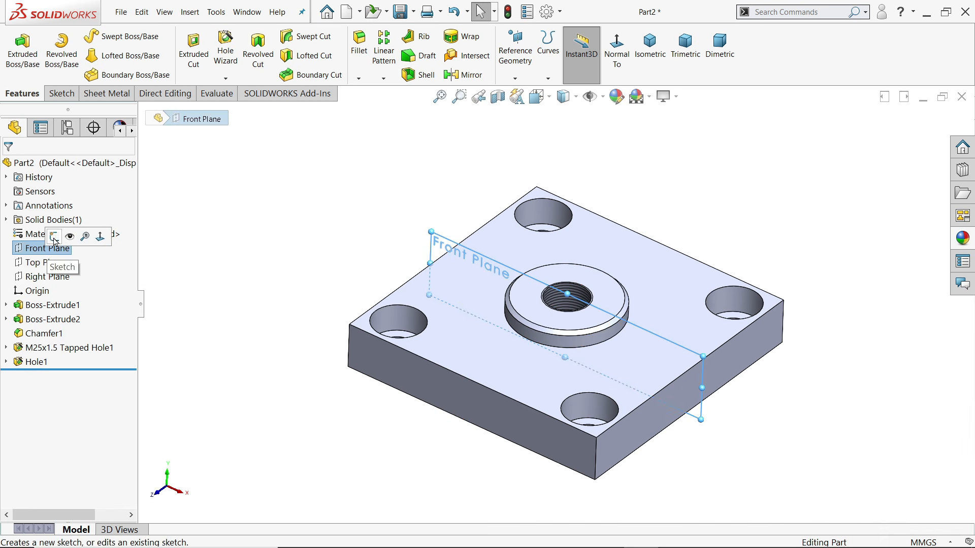
left_click(55, 237)
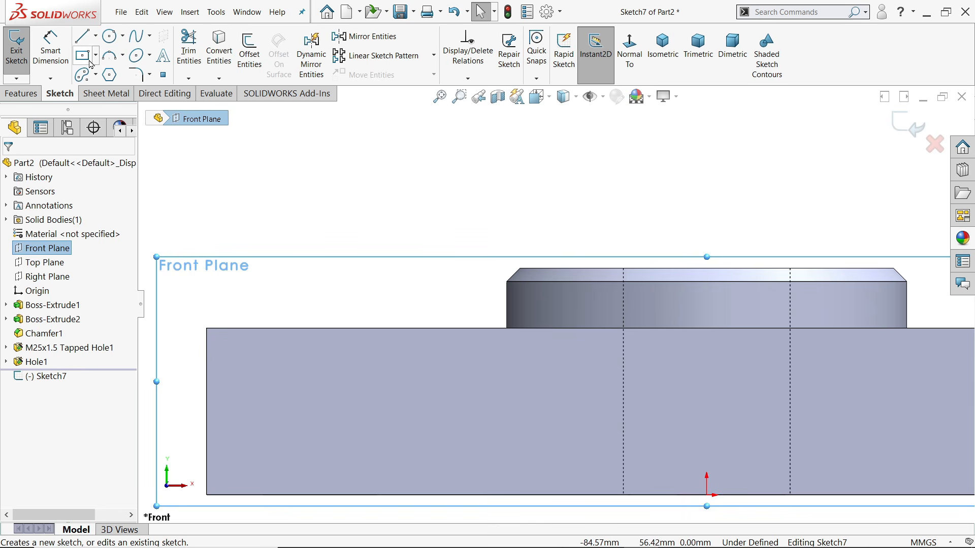
Draw a closed V-shaped triangle hanging from the plate's top edge
left_click(83, 40)
scroll(376, 366, "down", 2)
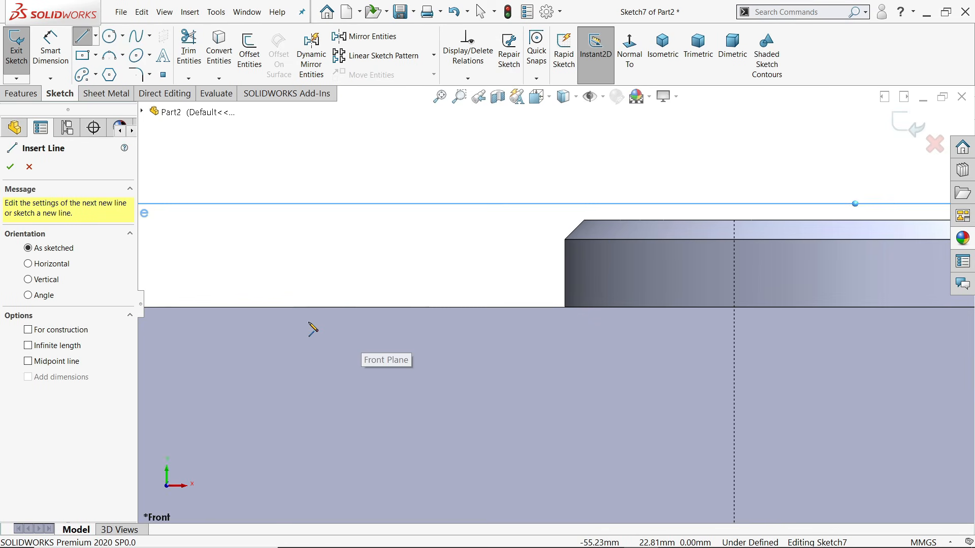
left_click(291, 307)
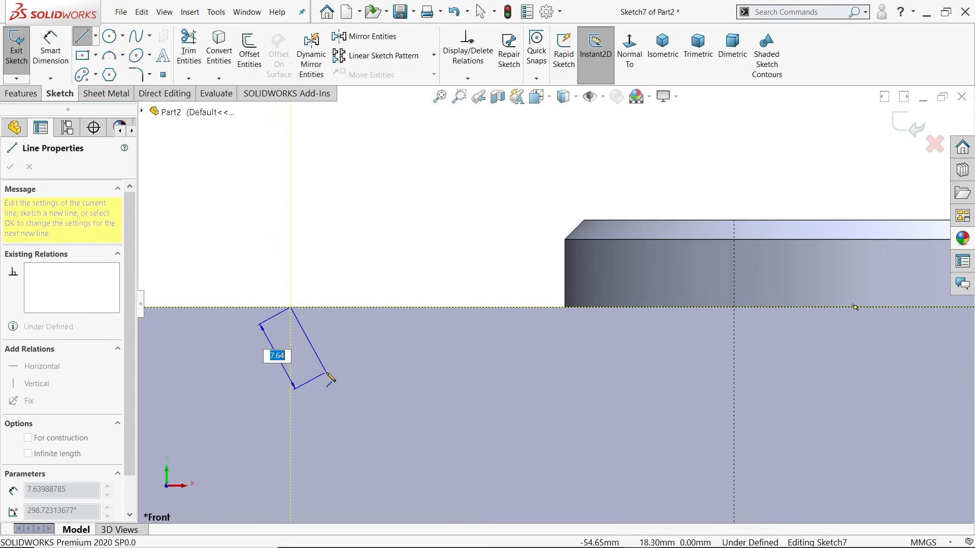
left_click(325, 371)
left_click(368, 308)
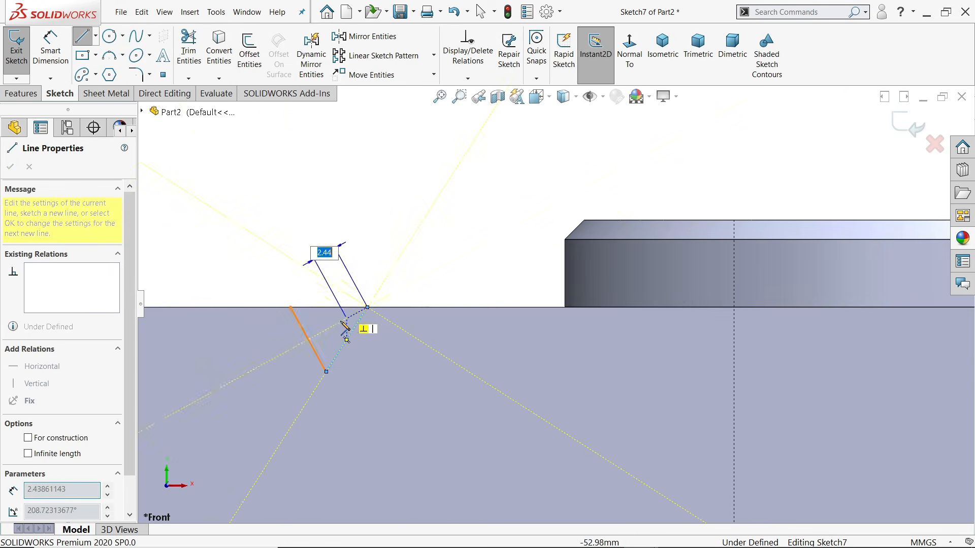
left_click(291, 307)
right_click(290, 186)
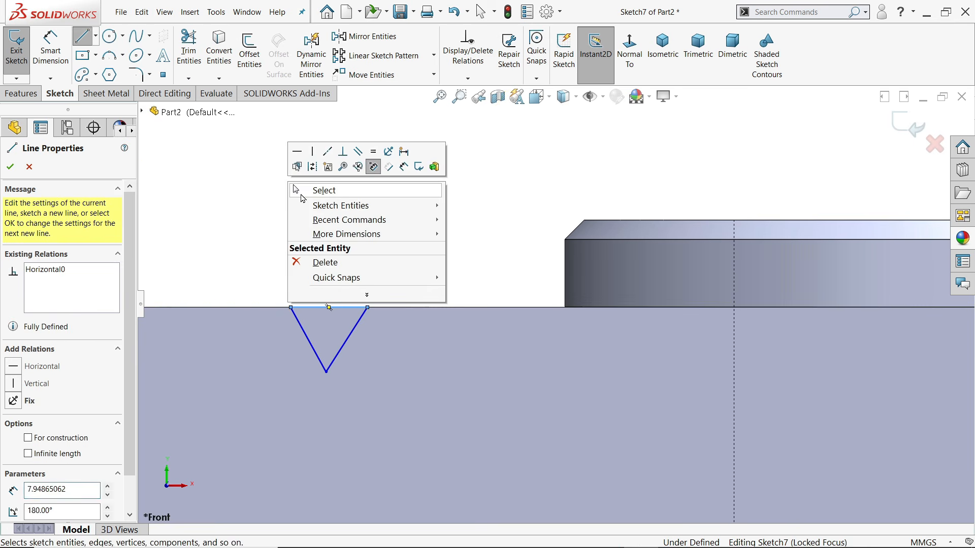
left_click(311, 191)
Make the V's two sloping sides perpendicular and equal in length
scroll(350, 354, "down", 2)
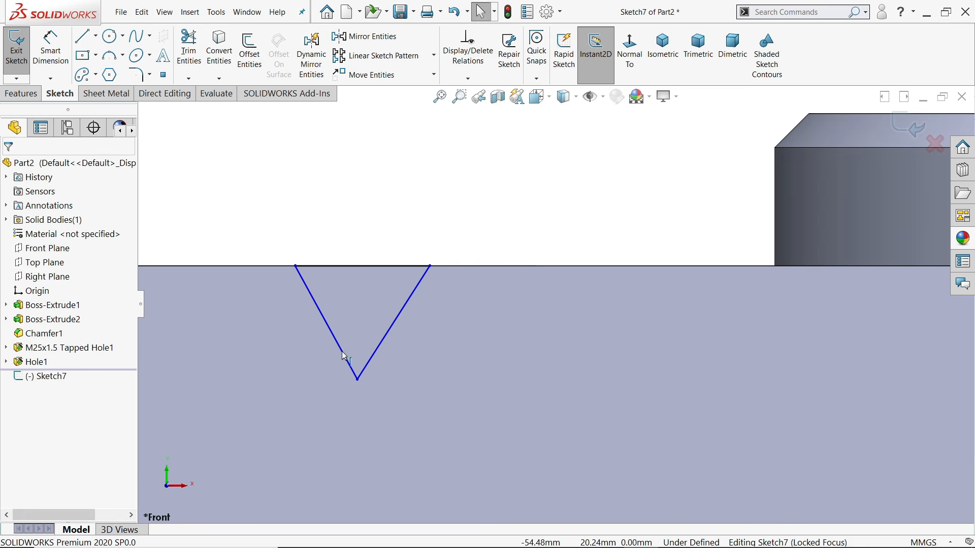
left_click(384, 338)
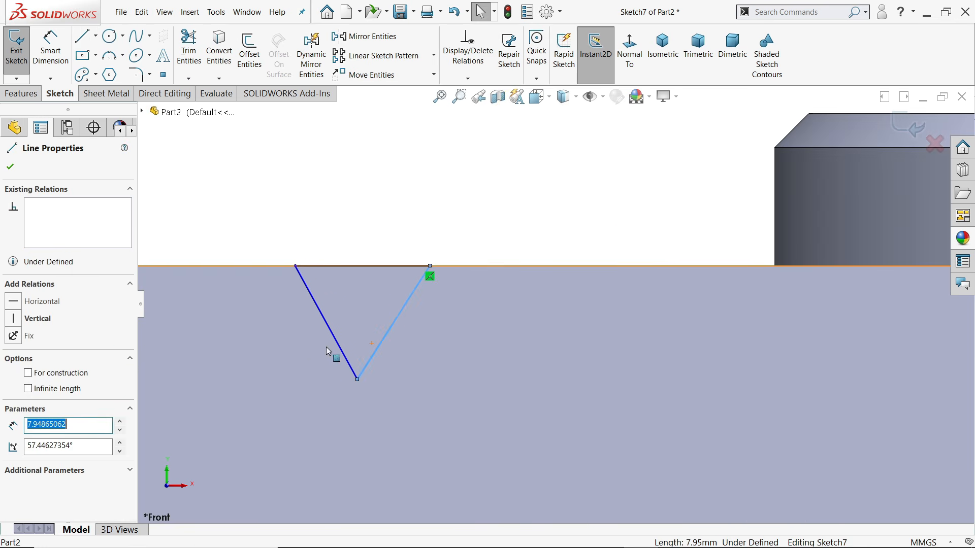
left_click(342, 351, "ctrl")
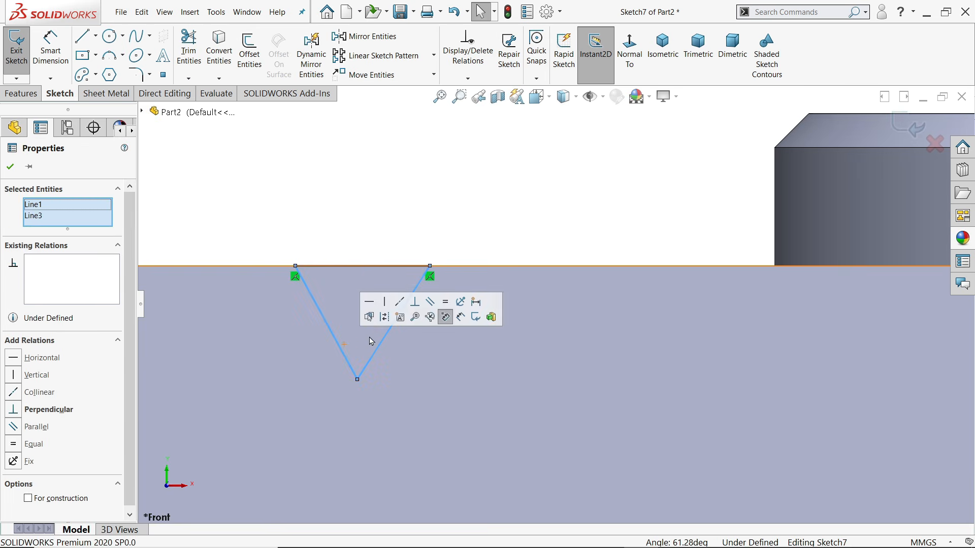
left_click(416, 302)
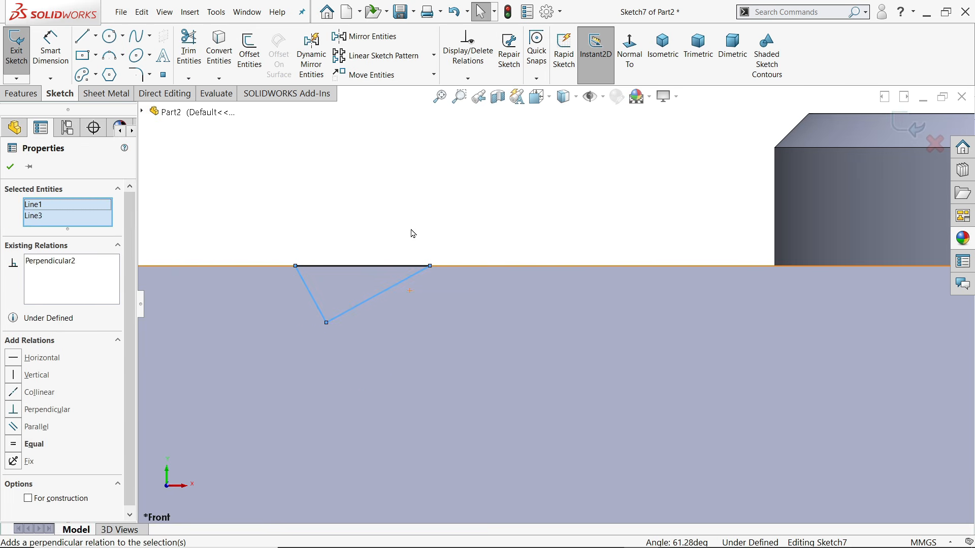
left_click(394, 219)
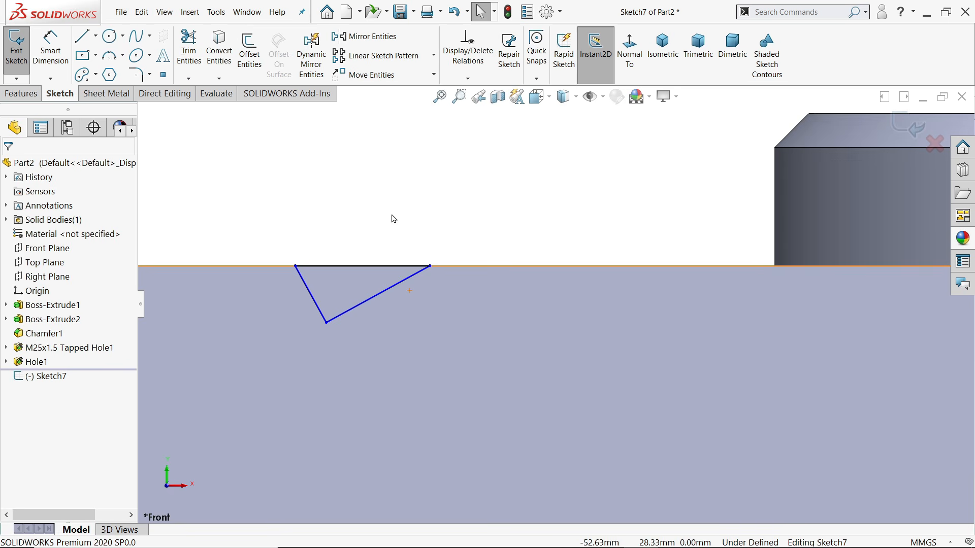
left_click(383, 297)
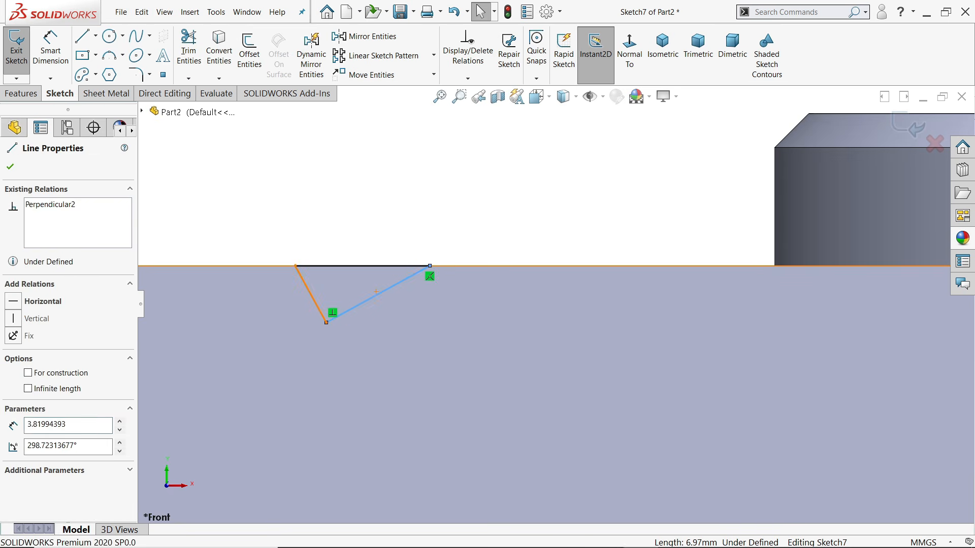
left_click(305, 283, "ctrl")
left_click(418, 254)
left_click(412, 205)
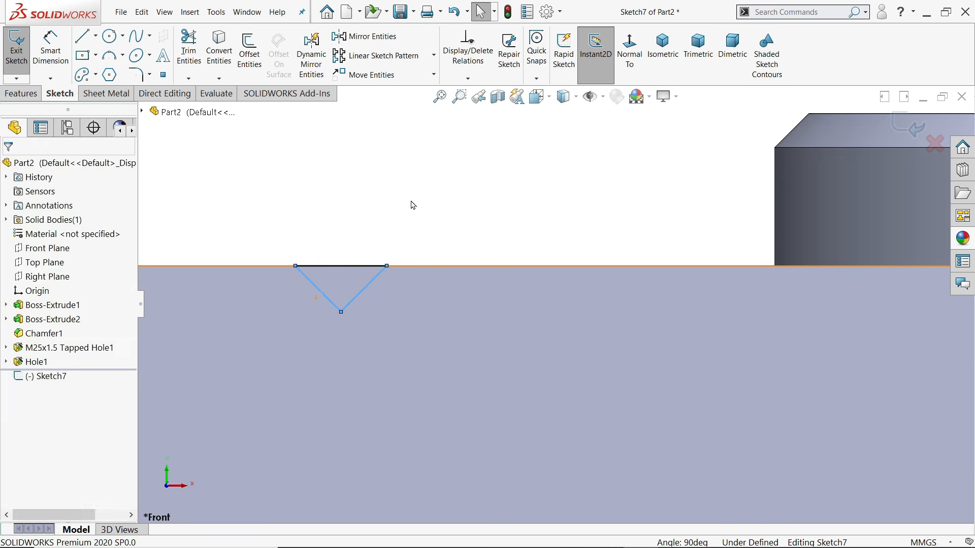
left_click(96, 36)
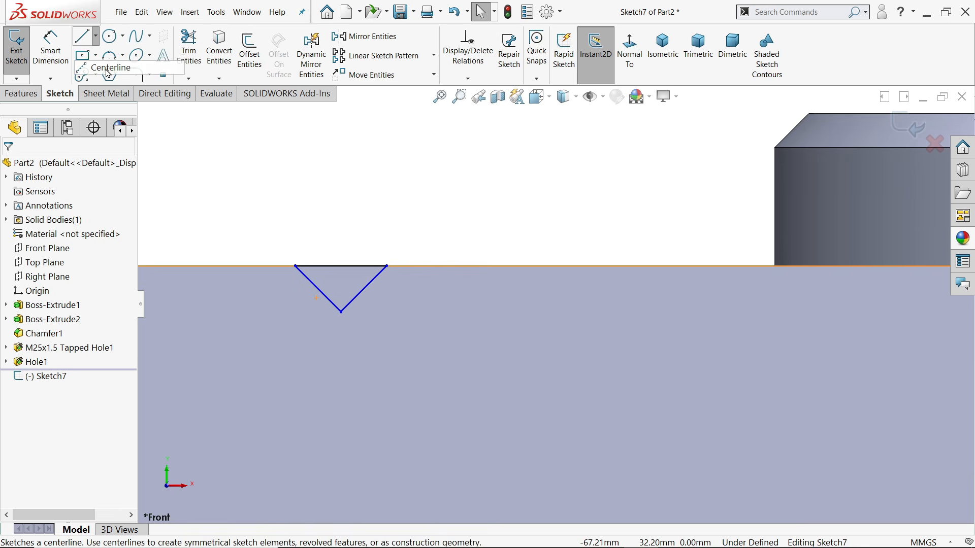
Add a centreline from the V's tip and dimension the V's top width at 10 mm
left_click(107, 65)
left_click(341, 312)
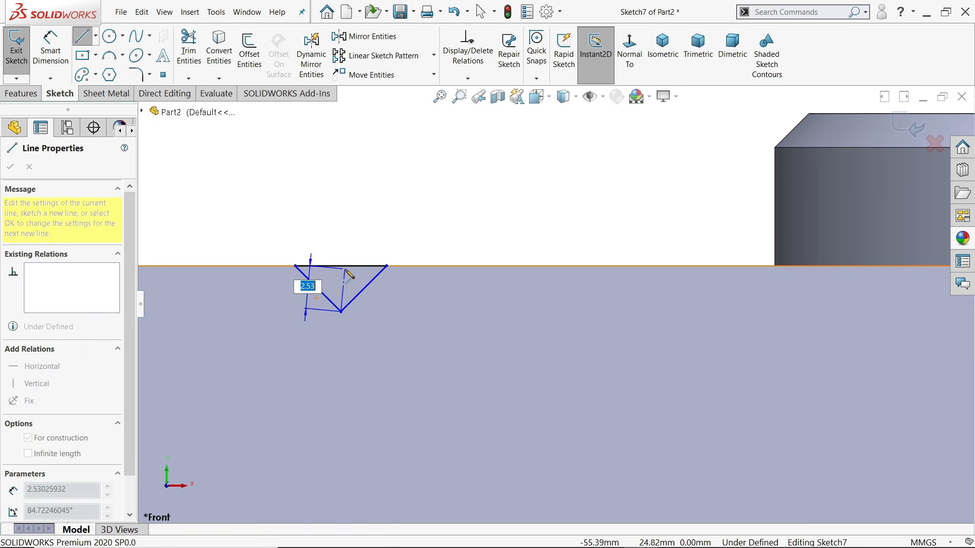
right_click(374, 228)
left_click(403, 241)
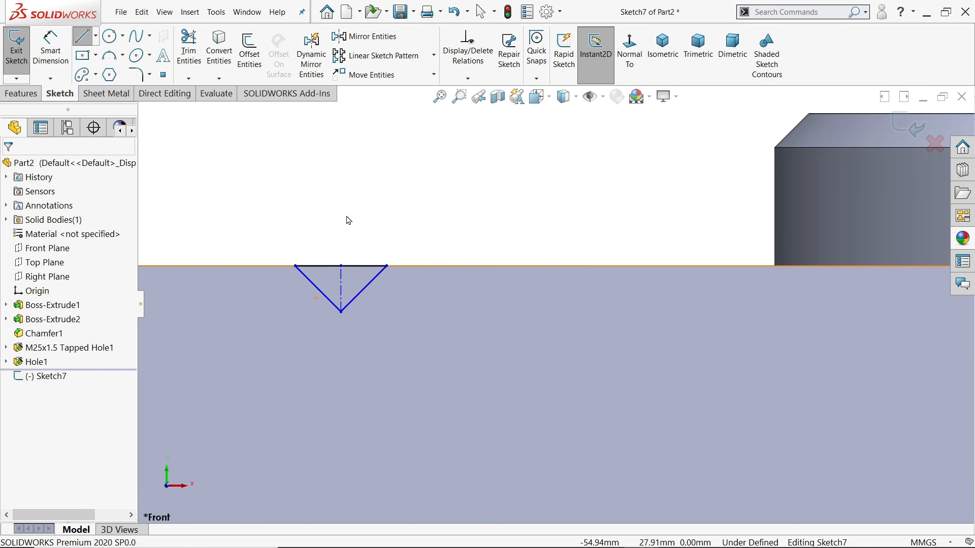
left_click(56, 60)
left_click(362, 267)
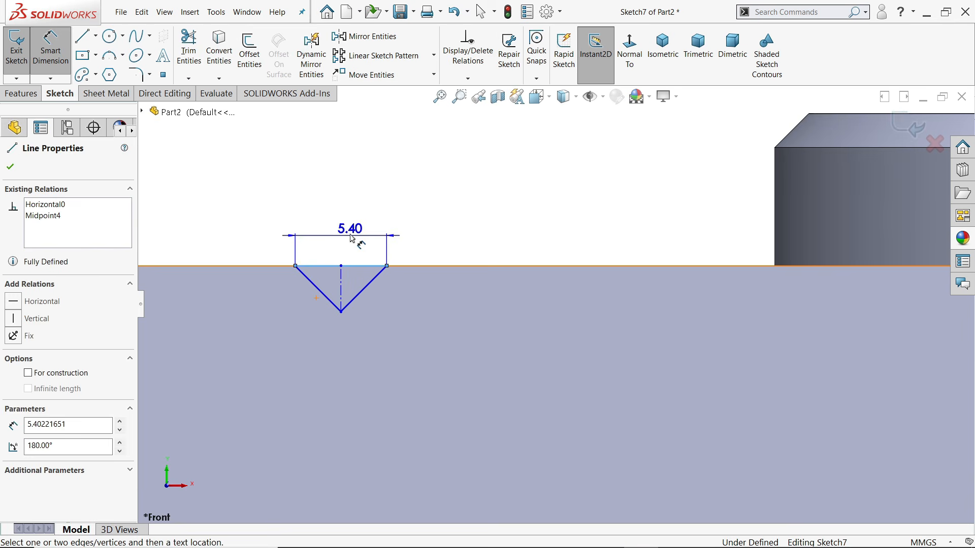
left_click(348, 179)
type("10")
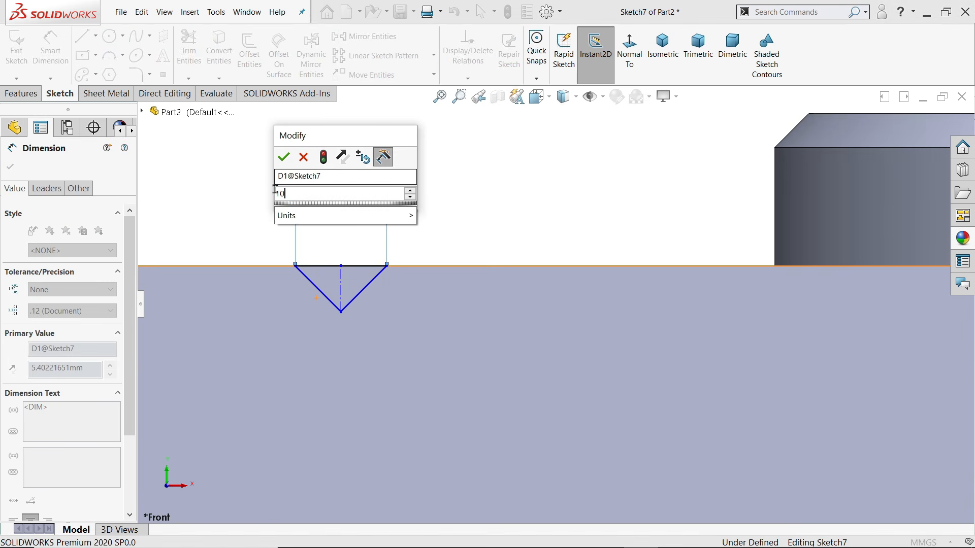
left_click(283, 156)
Dimension the V's centreline 60 mm (120/2) from the origin
scroll(437, 308, "up", 5)
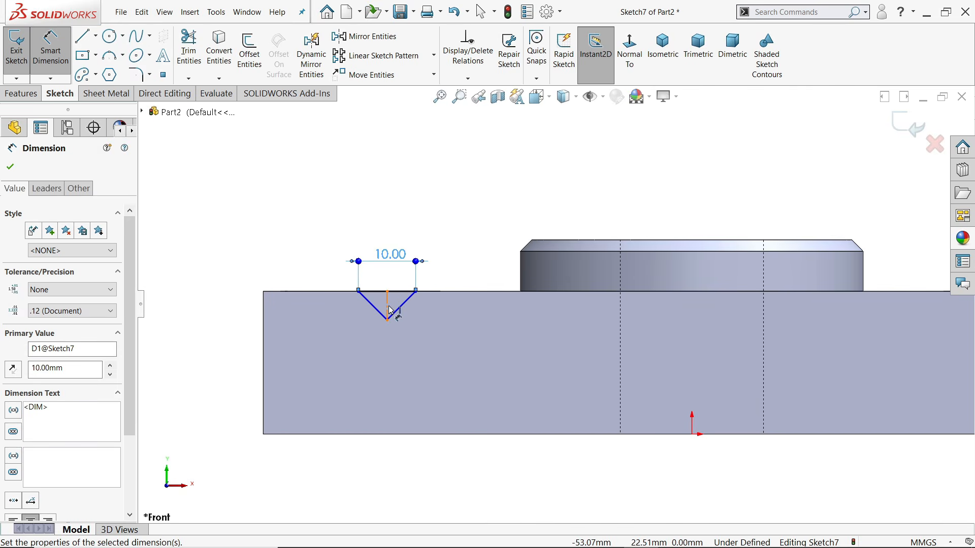
left_click(388, 307)
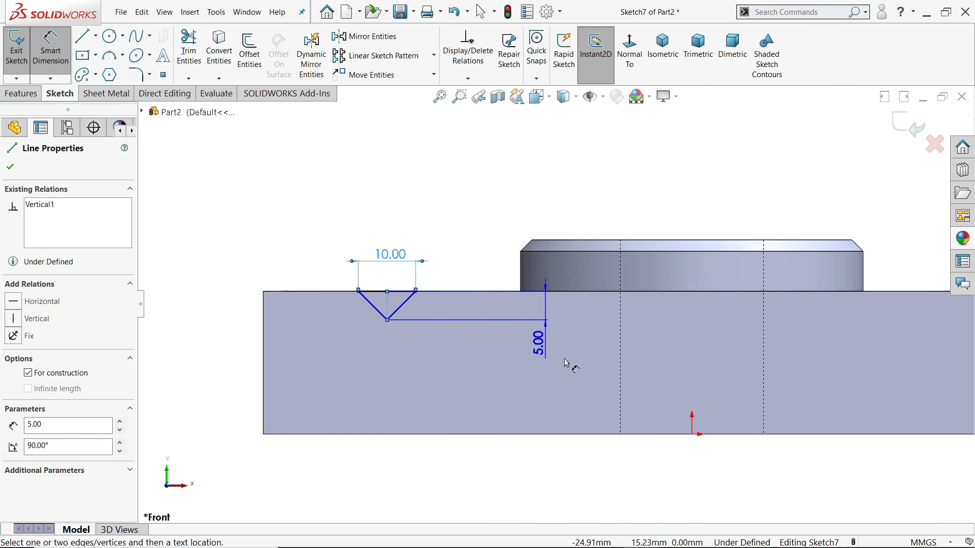
left_click(692, 436)
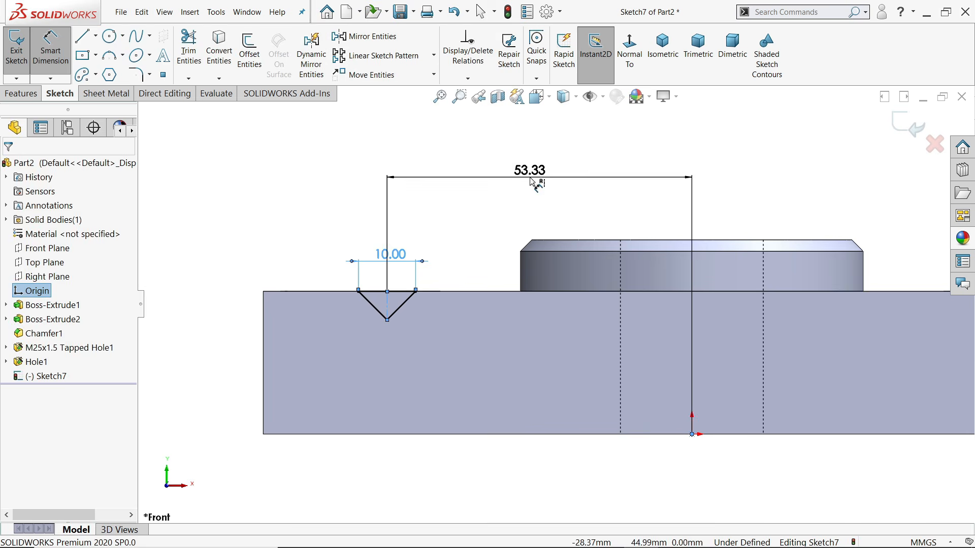
left_click(530, 178)
type("120/2")
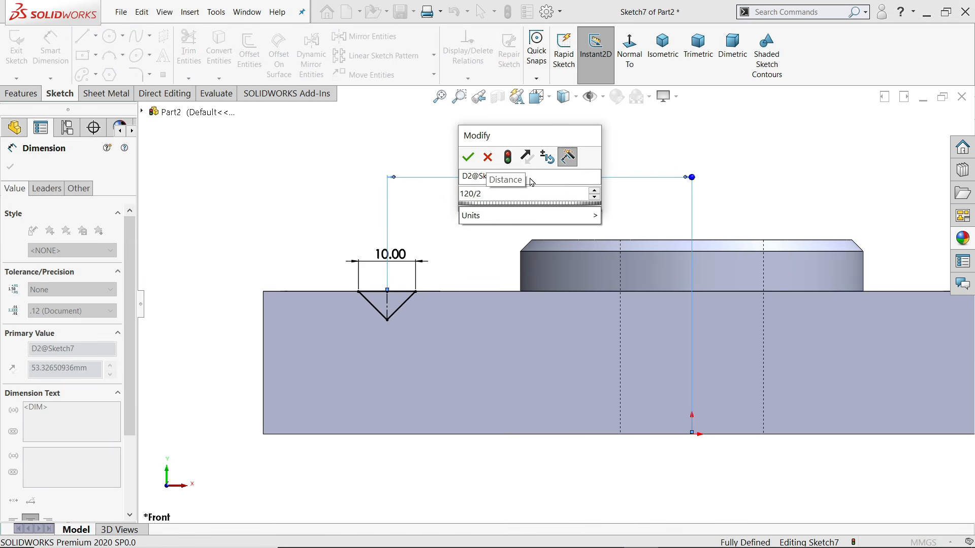
key("Return")
scroll(467, 270, "up", 3)
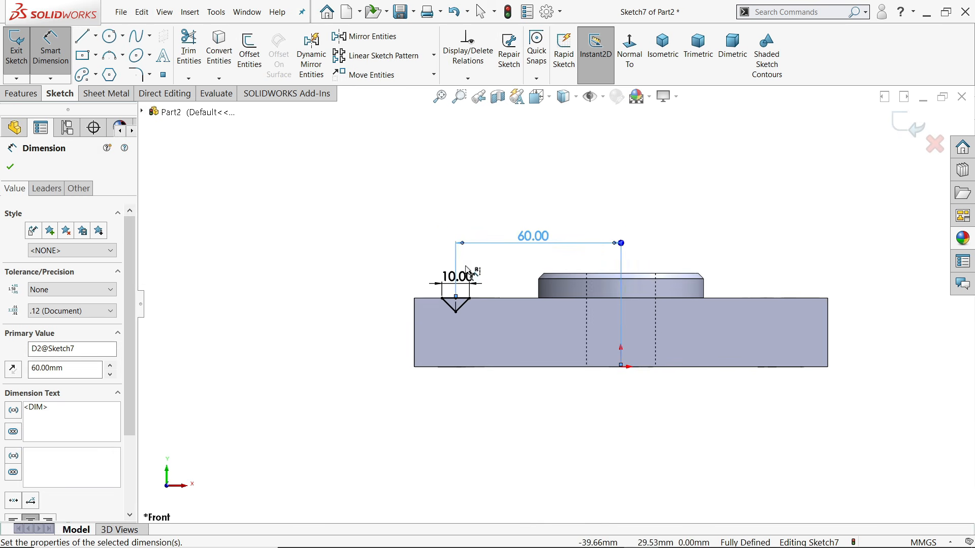
scroll(496, 319, "down", 5)
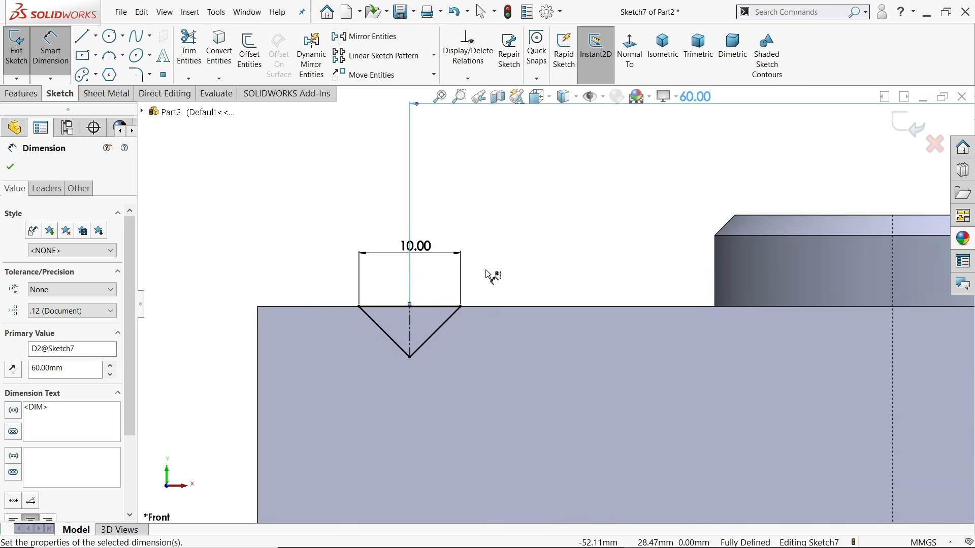
Trim away the V's right sloping side and right half of its top edge
left_click(188, 51)
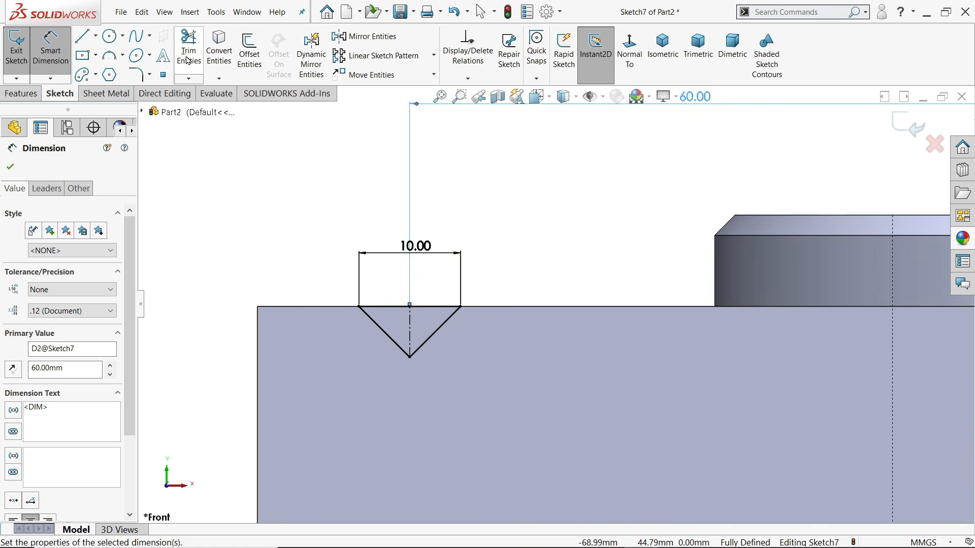
scroll(416, 311, "down", 3)
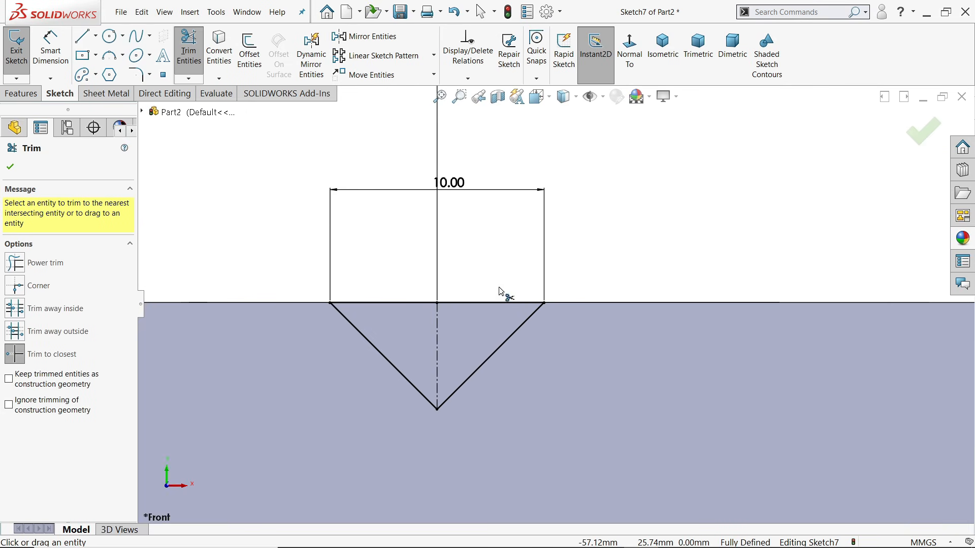
left_click(504, 348)
left_click(517, 293)
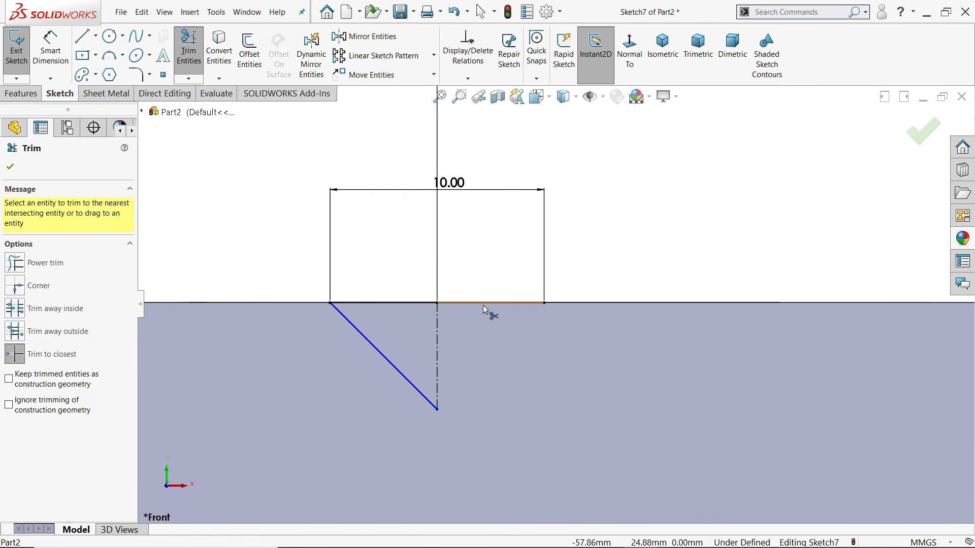
left_click(483, 306)
left_click(525, 301)
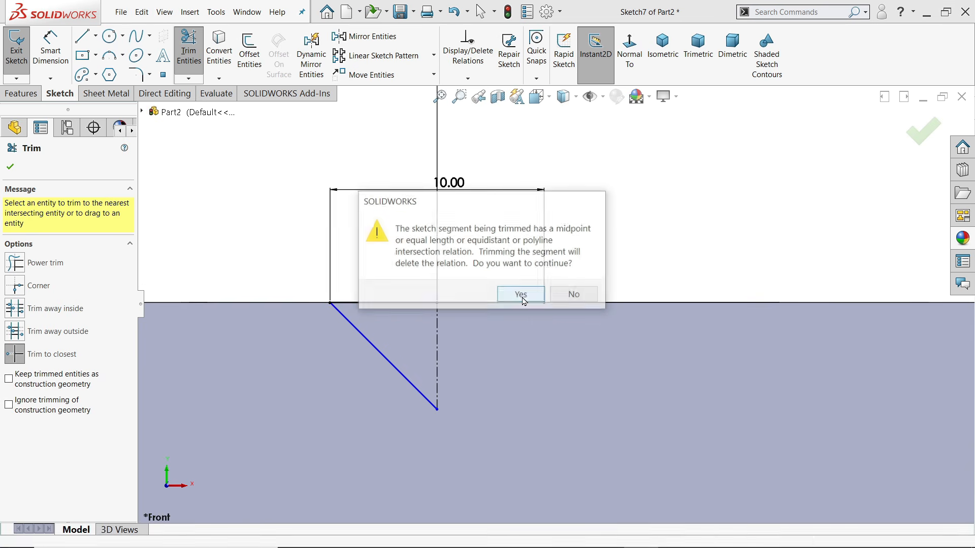
left_click(523, 293)
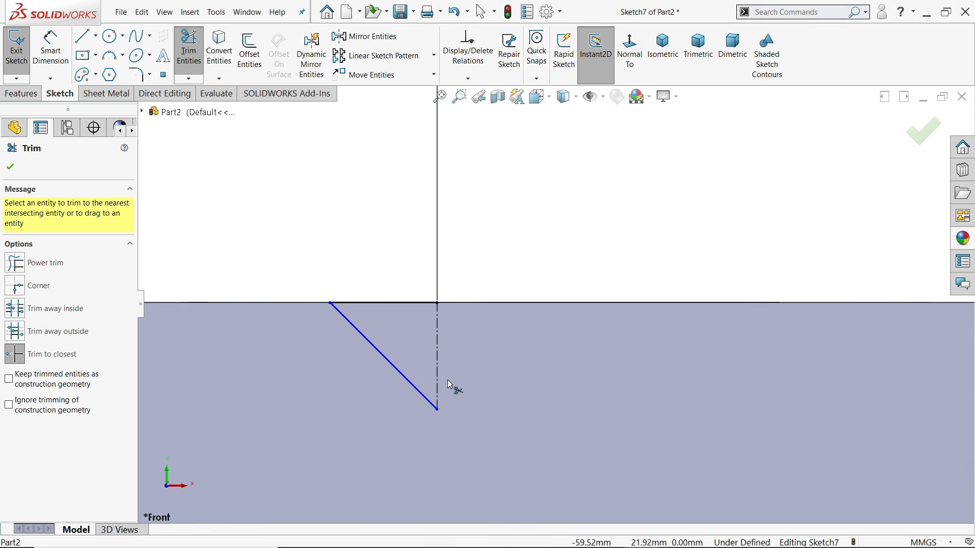
left_click(11, 167)
Dimension the half-profile with a 45° angle to the centreline and 5.00 mm width
left_click(50, 50)
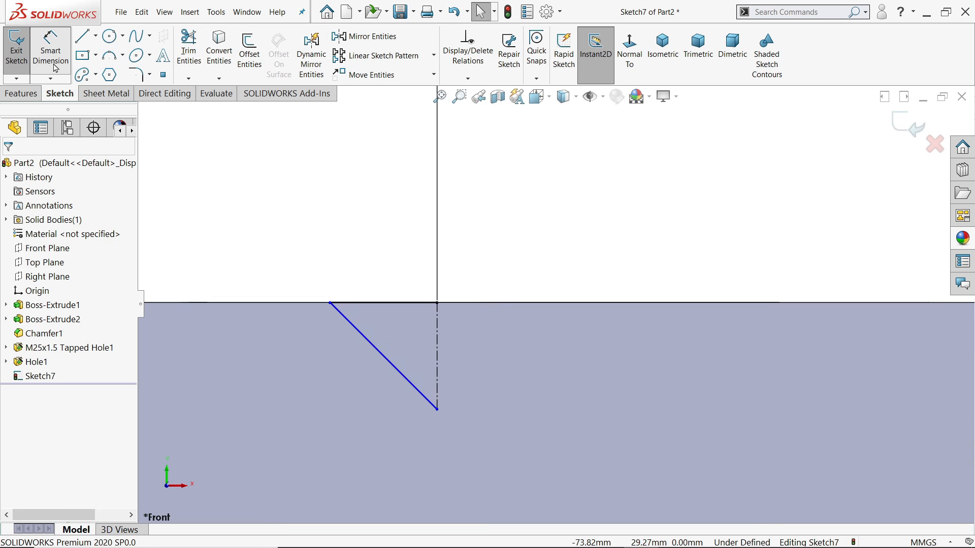
left_click(438, 370)
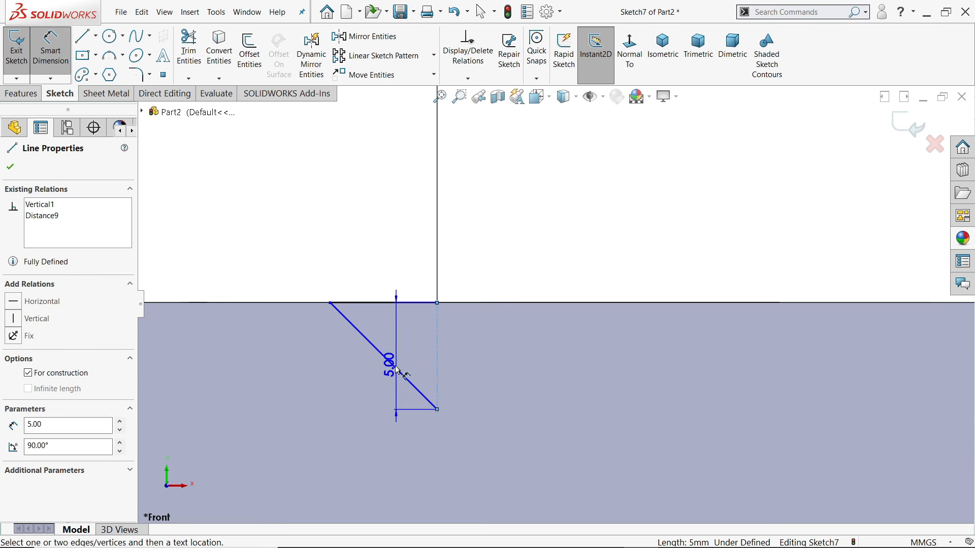
left_click(394, 368)
left_click(408, 343)
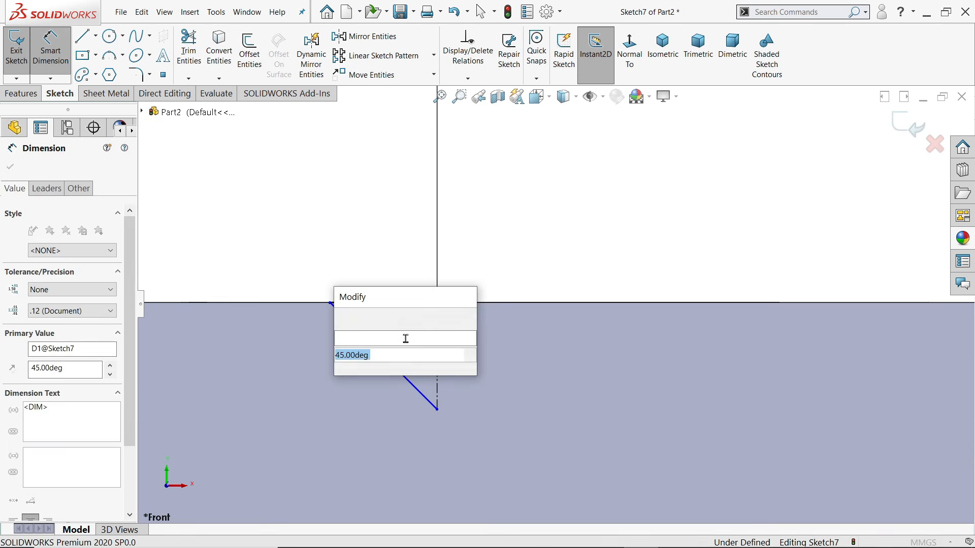
left_click(344, 318)
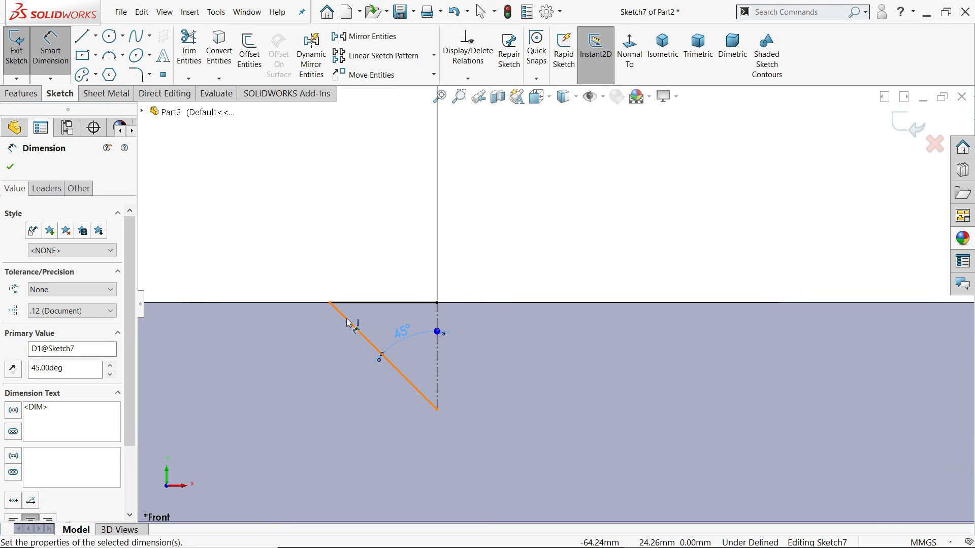
left_click(438, 305)
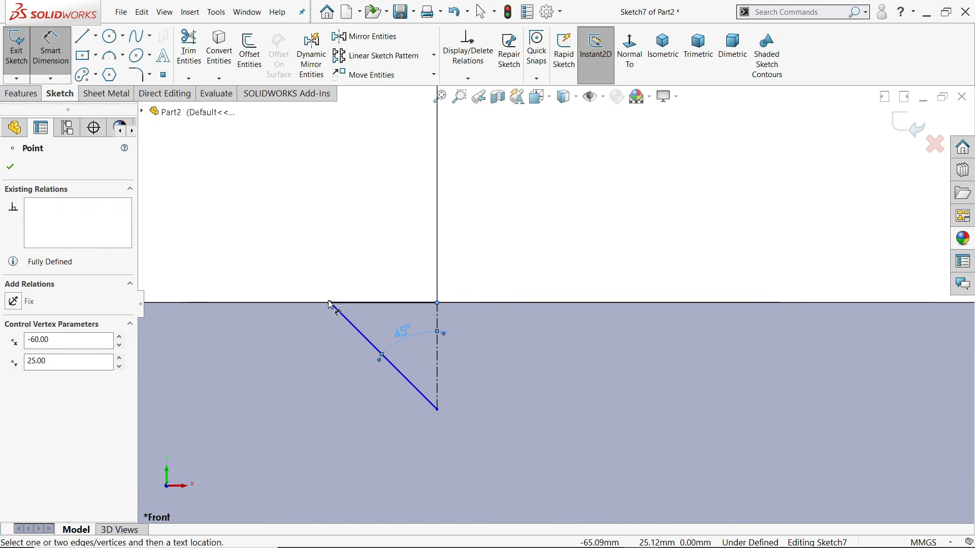
left_click(331, 305)
left_click(372, 260)
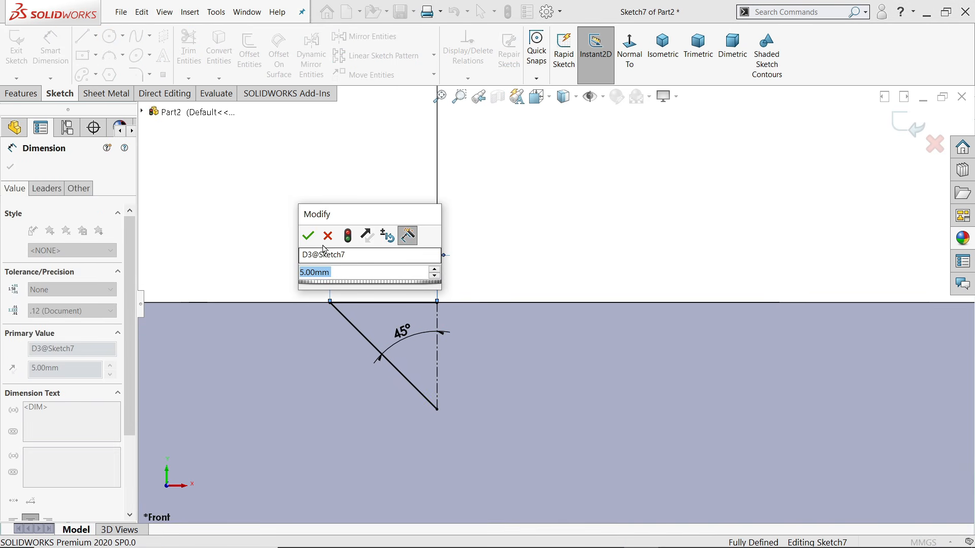
left_click(307, 235)
Revolve-cut the half-profile 360° about its centreline, forming the Cut-Revolve1 countersink
left_click(21, 93)
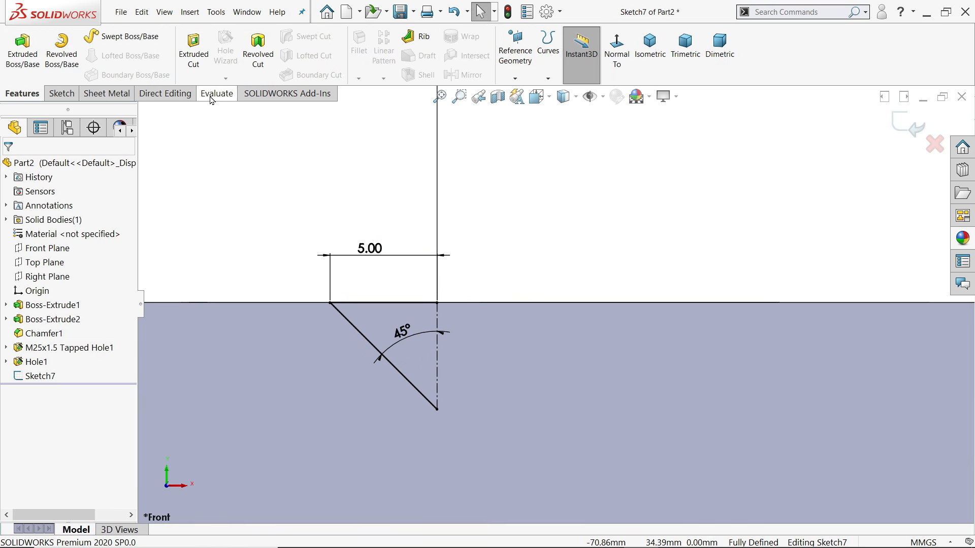
left_click(257, 59)
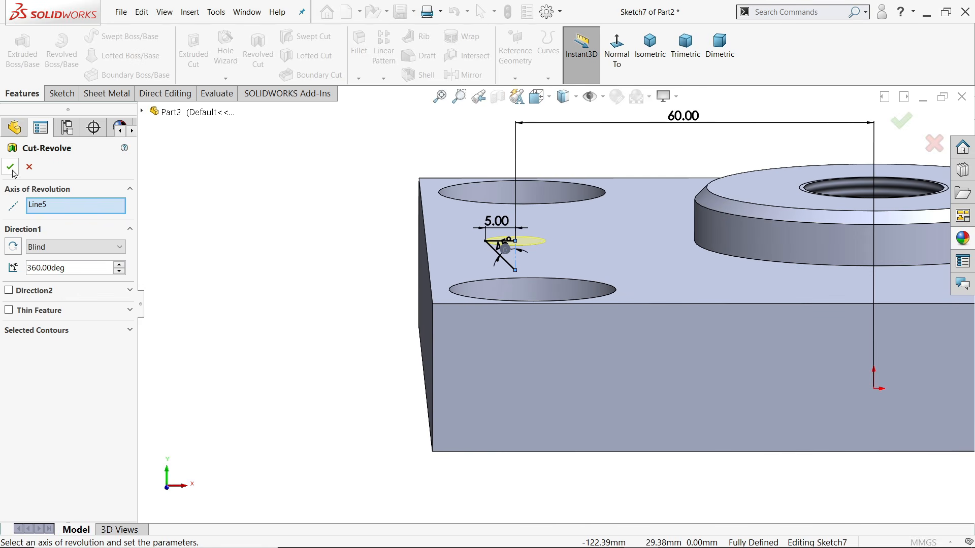
left_click(11, 168)
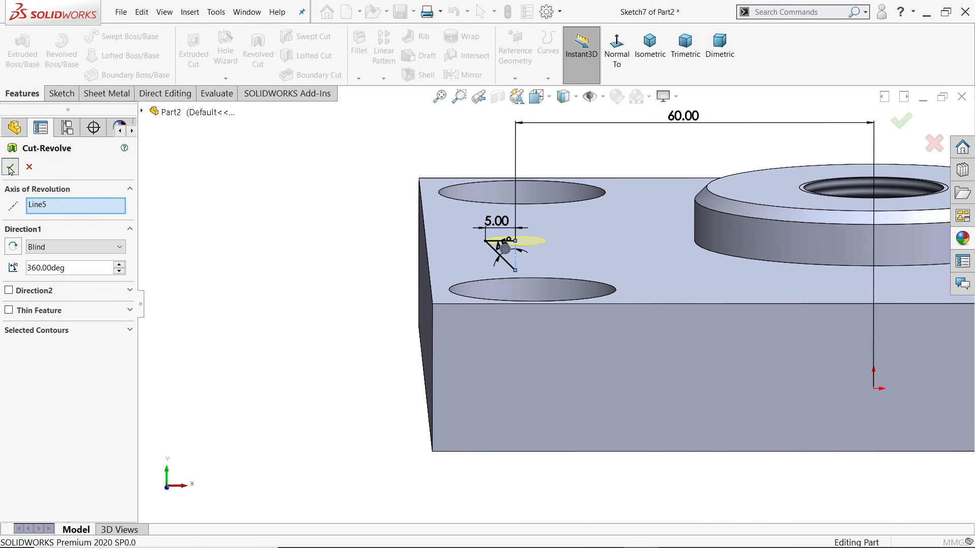
middle_click_drag(325, 244, 325, 285)
scroll(328, 291, "up", 7)
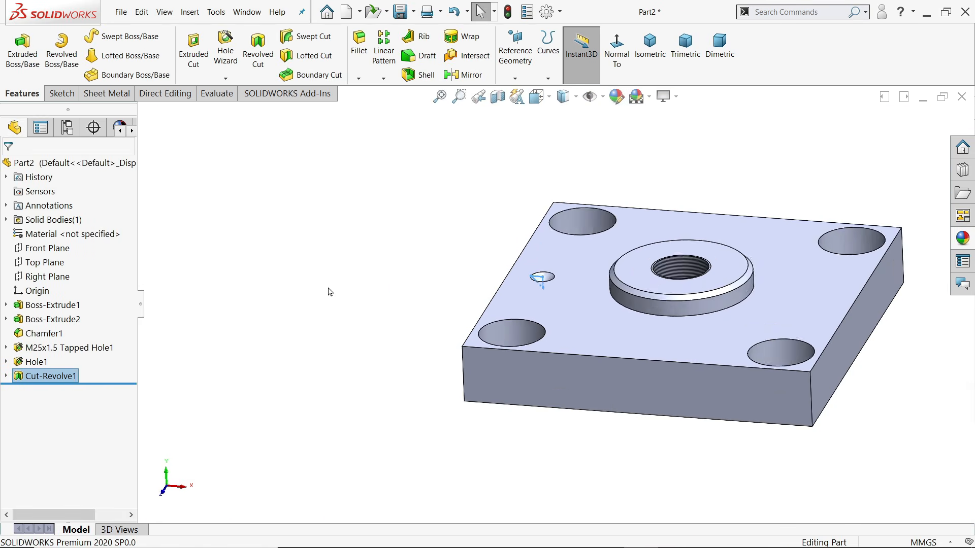
scroll(697, 282, "down", 4)
left_click(383, 79)
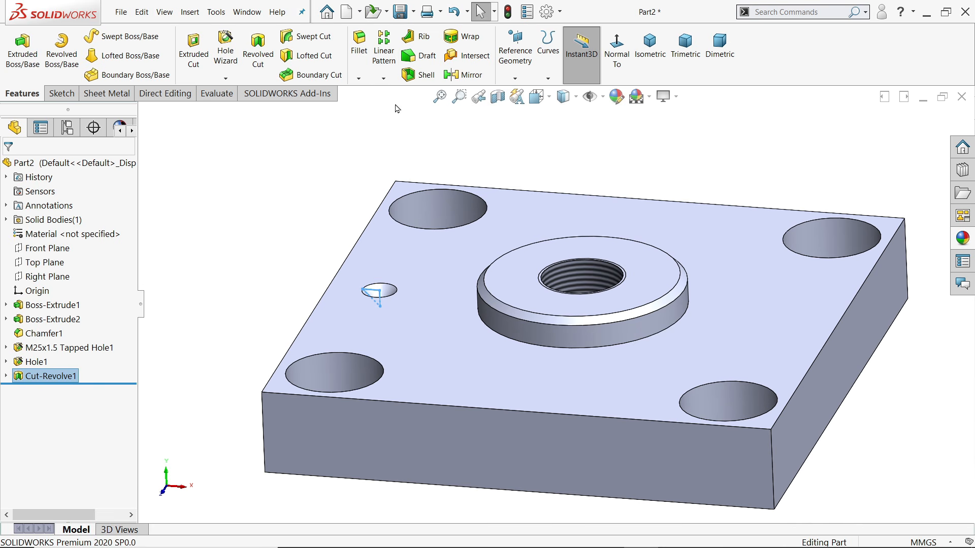
Circular-pattern Cut-Revolve1 into 4 equal instances over 360° around the threaded hole
left_click(404, 108)
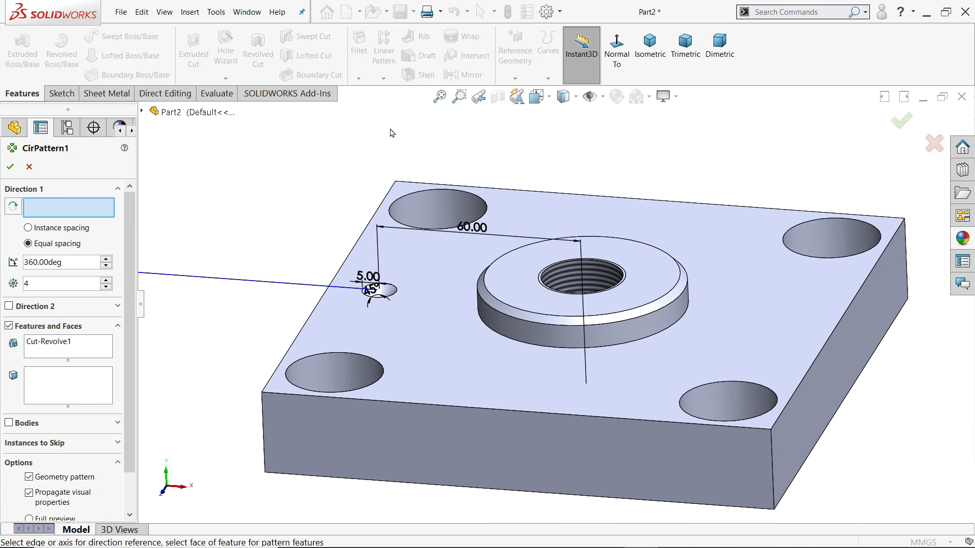
left_click(602, 282)
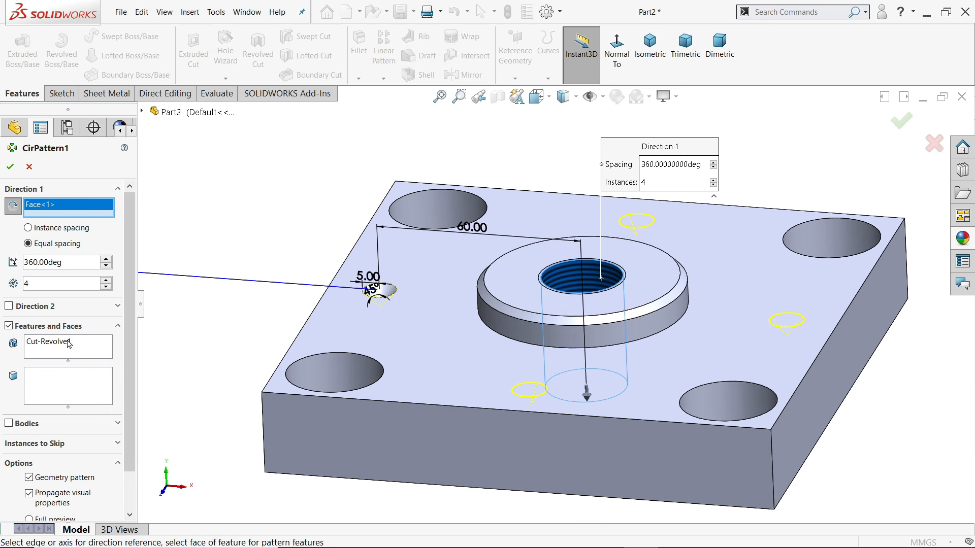
left_click(42, 352)
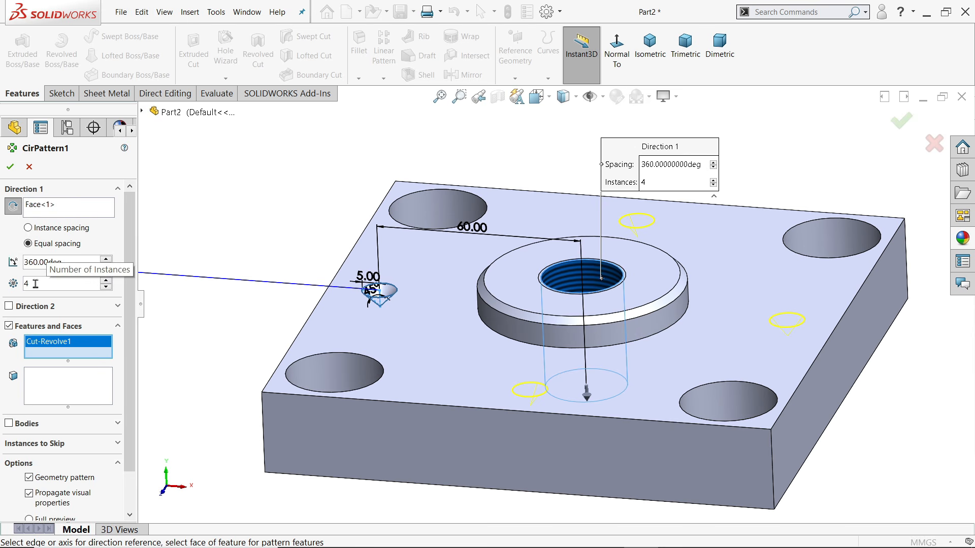
left_click(10, 167)
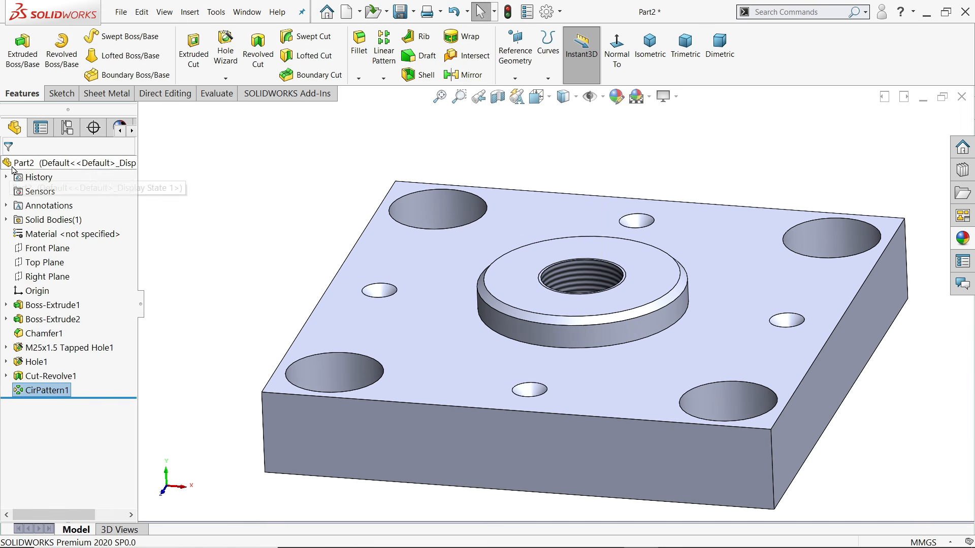
Switch to the isometric view and apply the Orange appearance to the whole plate
key("ctrl+7")
left_click(962, 238)
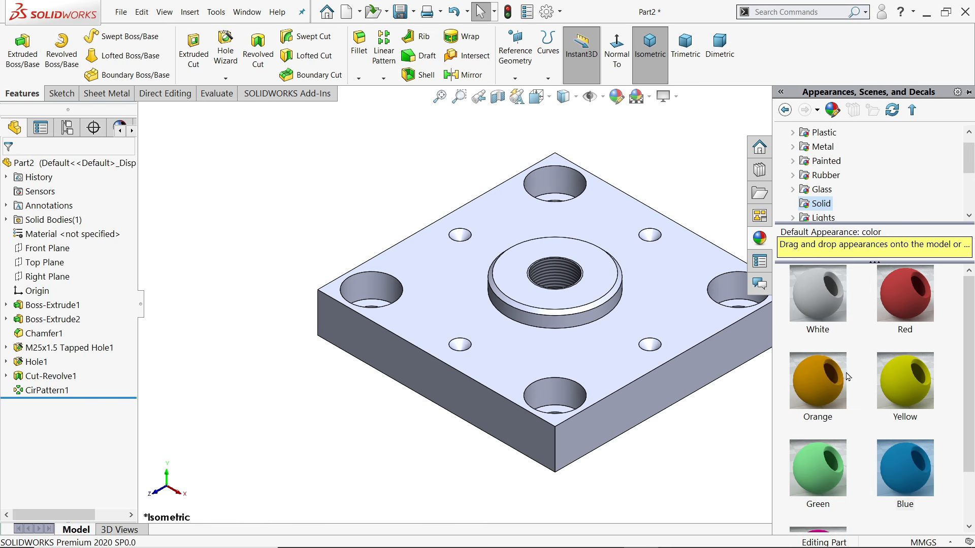
double_click(826, 386)
left_click(697, 168)
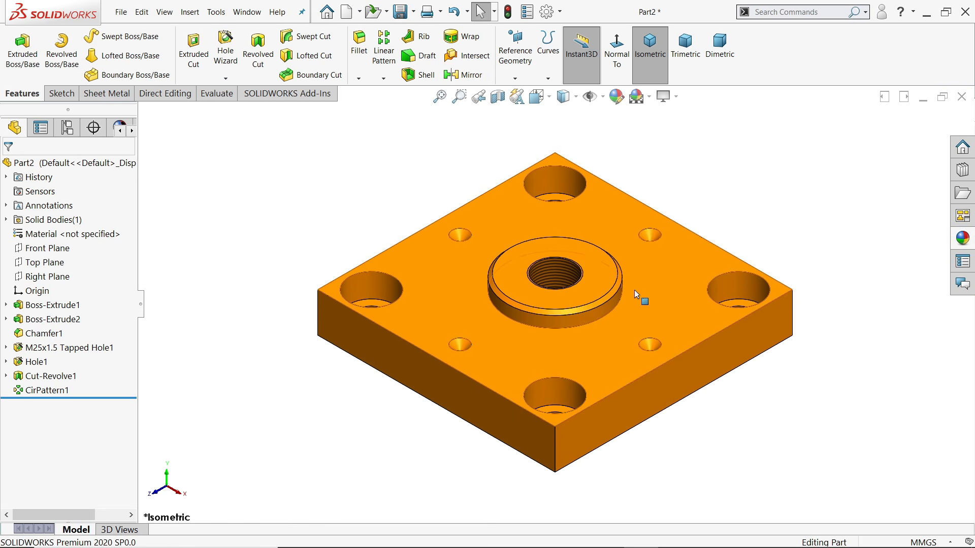
scroll(635, 292, "down", 1)
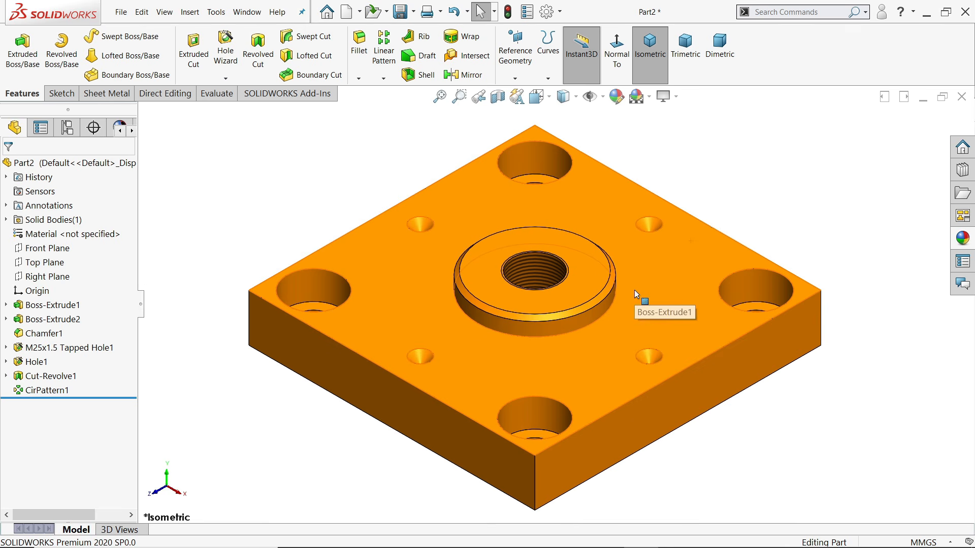
Save the part as '2.Base Plate'
left_click(400, 12)
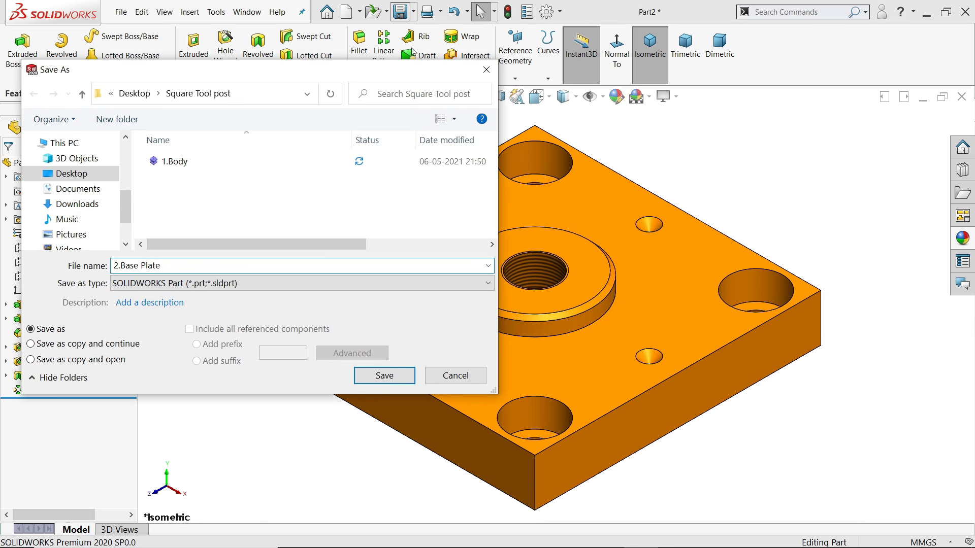
type("2.Base Plate")
left_click(380, 375)
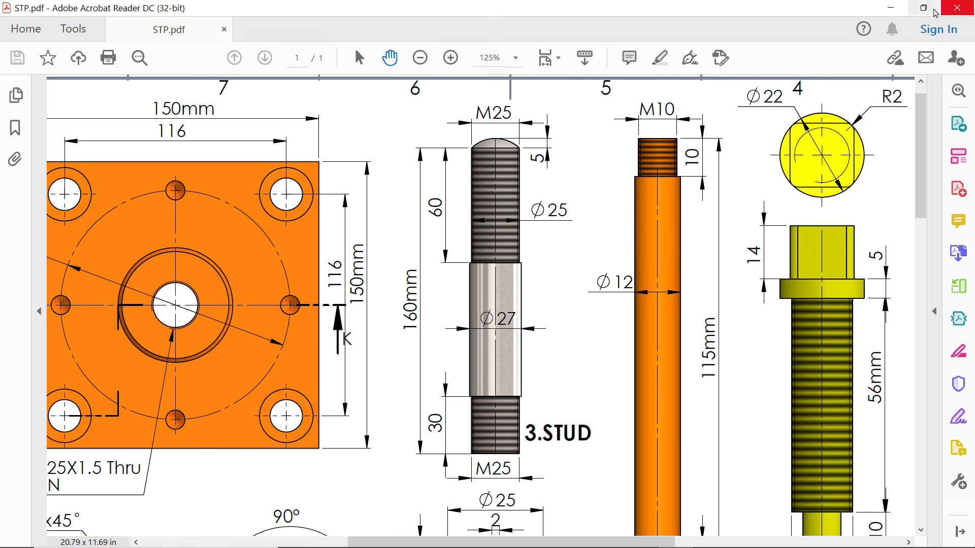
Hide the PDF drawing and start a line sketch on the Front Plane
left_click(890, 8)
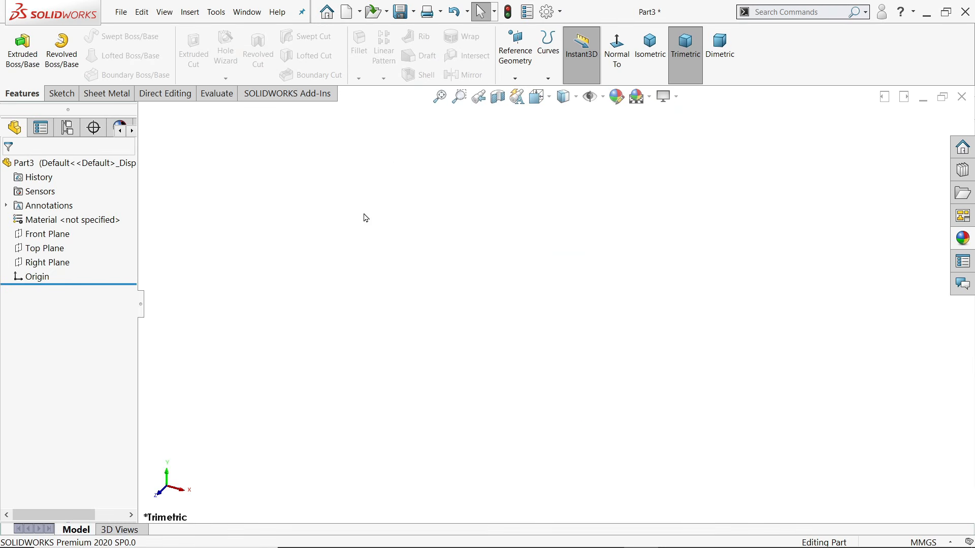
left_click(47, 234)
left_click(75, 220)
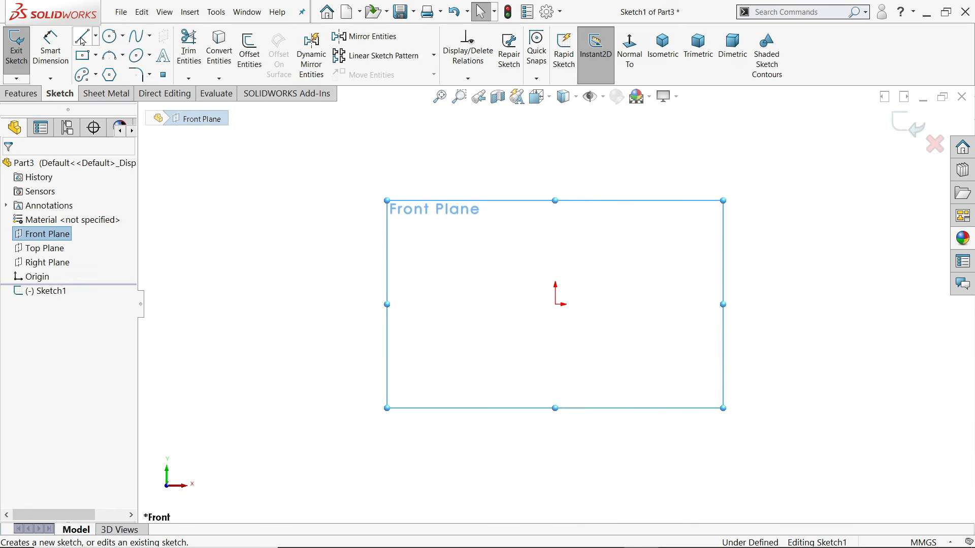
left_click(82, 37)
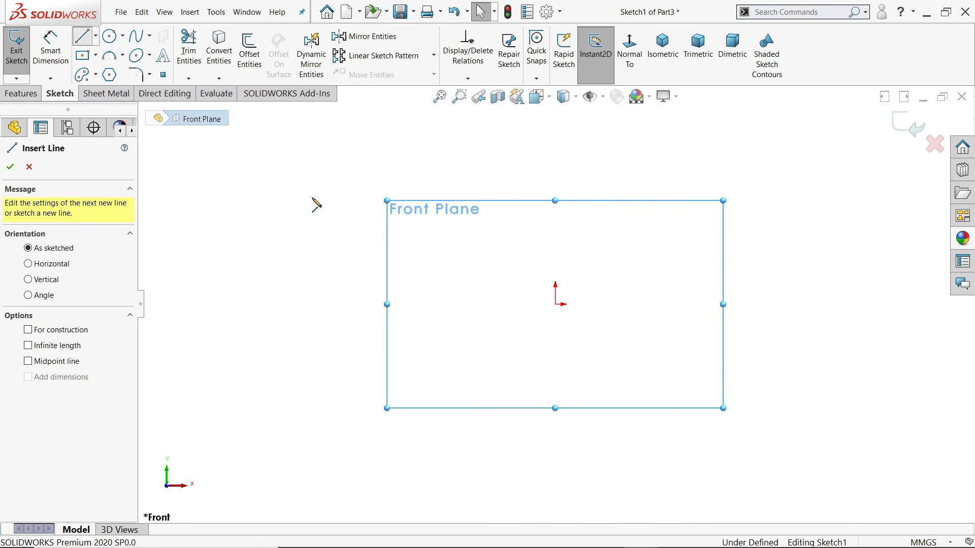
Draw the stepped outline from the origin up the tall side and back, closing it at the origin
left_click(555, 304)
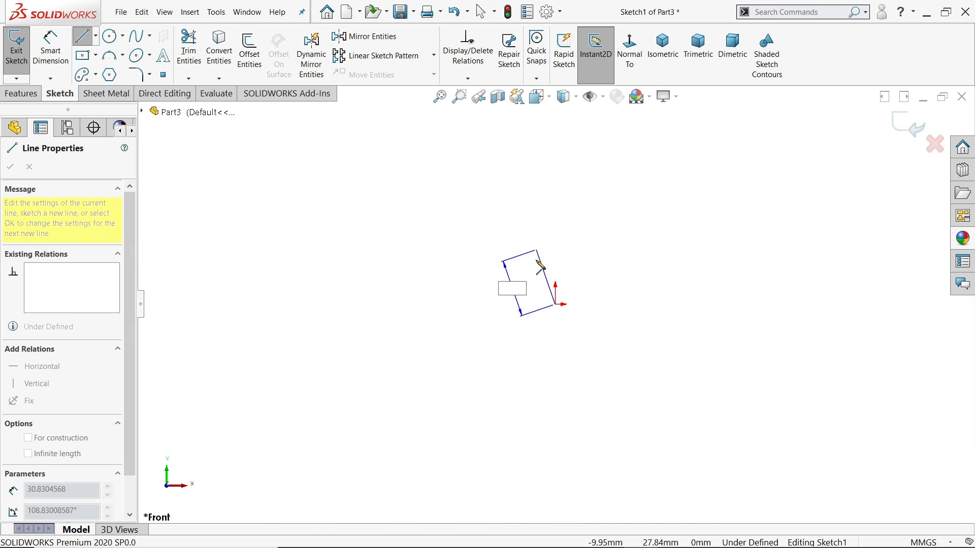
left_click(531, 305)
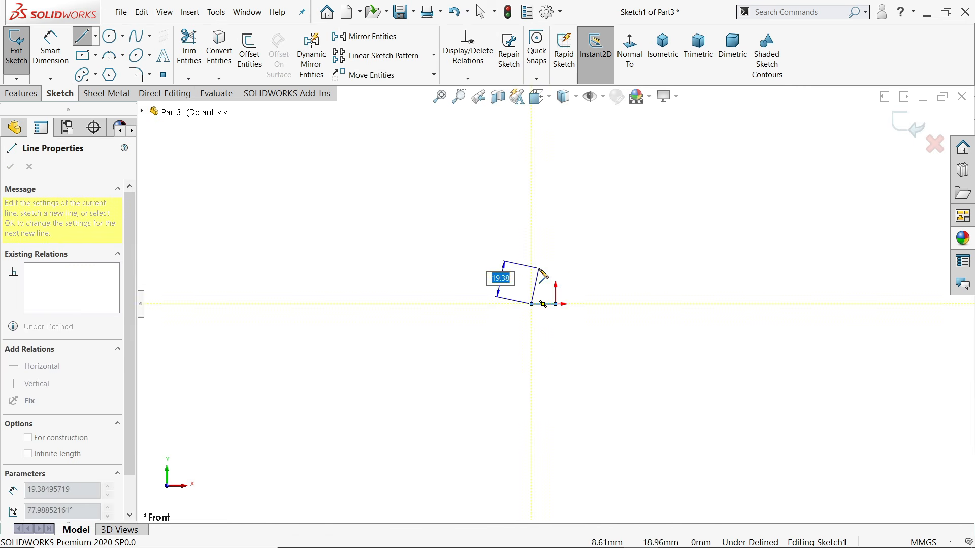
left_click(531, 259)
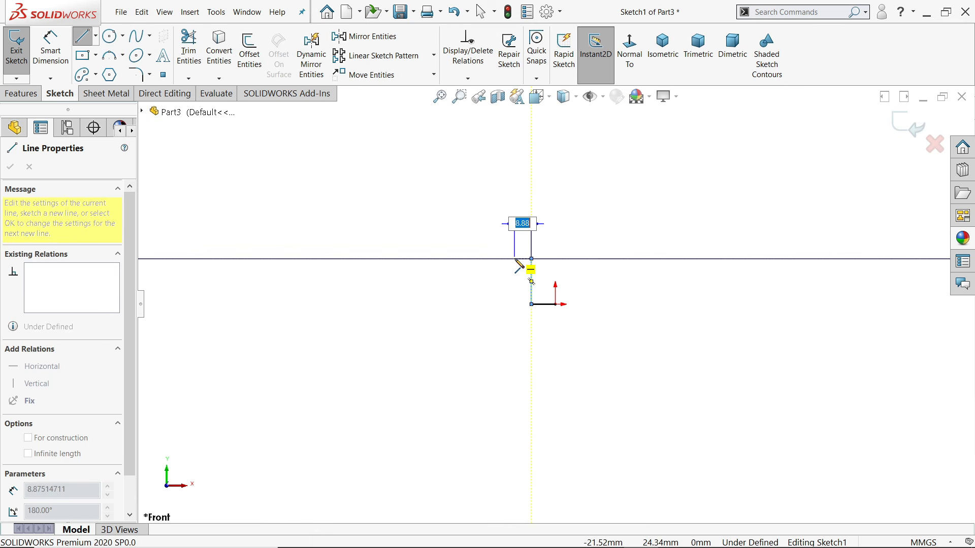
left_click(520, 259)
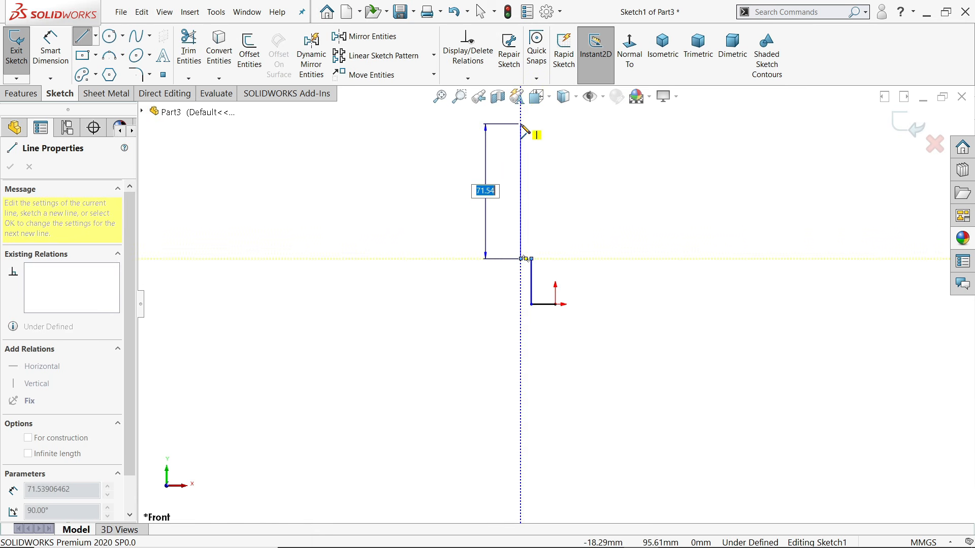
scroll(533, 133, "up", 3)
left_click(539, 132)
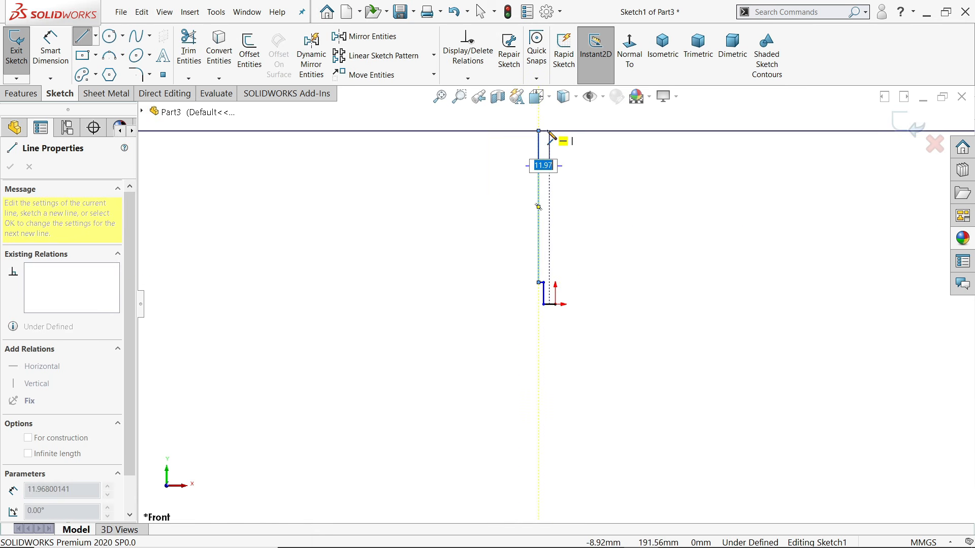
left_click(541, 131)
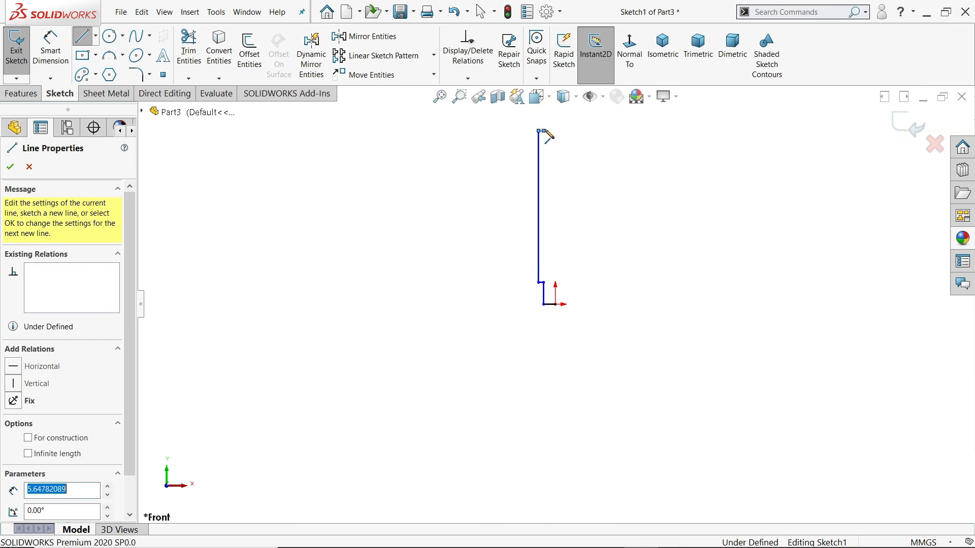
left_click(543, 110)
left_click(565, 110)
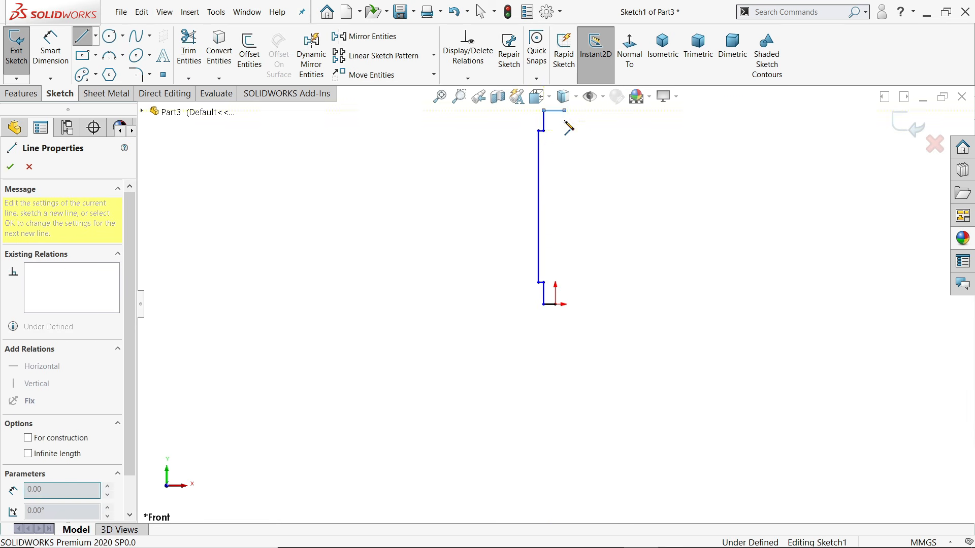
left_click(556, 304)
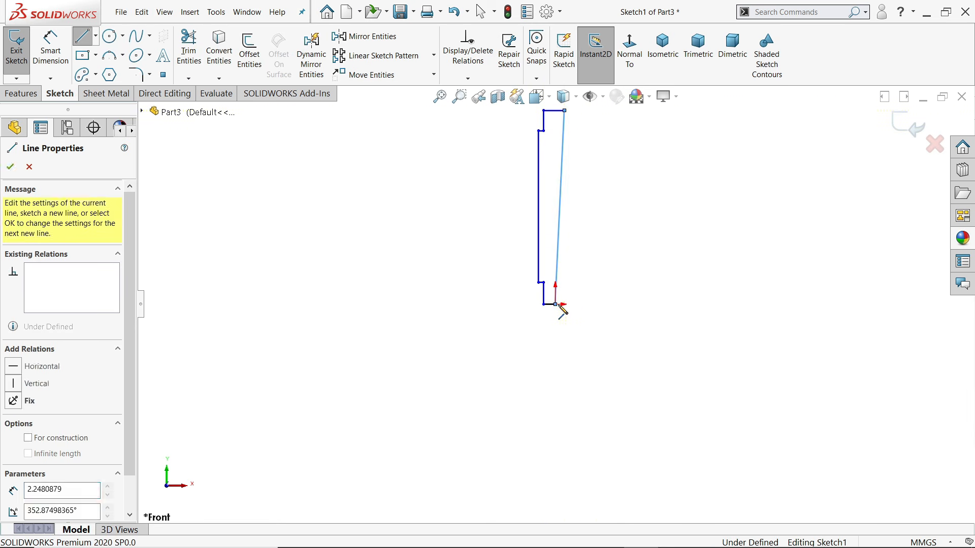
Exit the Line tool and select the long right edge of the profile
right_click(644, 246)
left_click(671, 250)
scroll(568, 207, "down", 3)
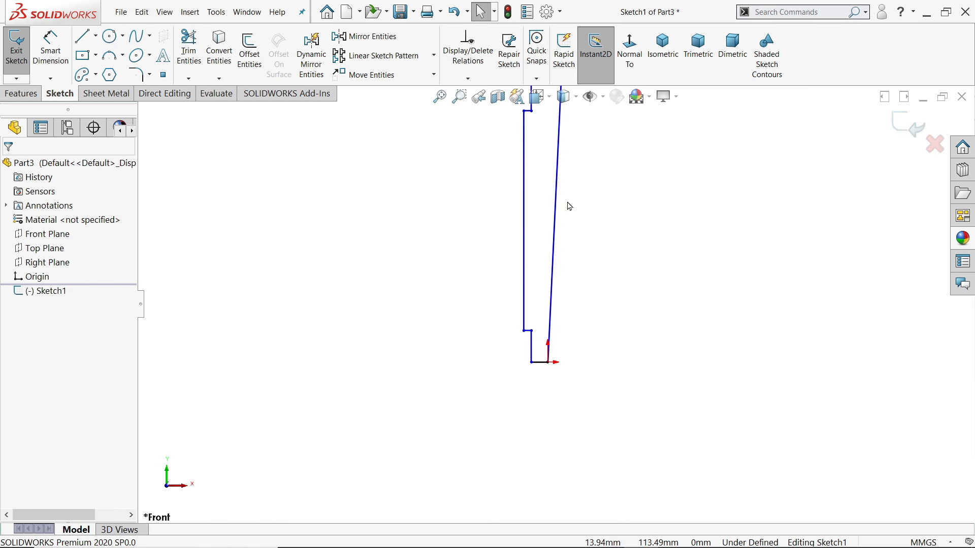
left_click(551, 223)
Make the right edge vertical and dimension the overall profile height as 160 mm
left_click(598, 176)
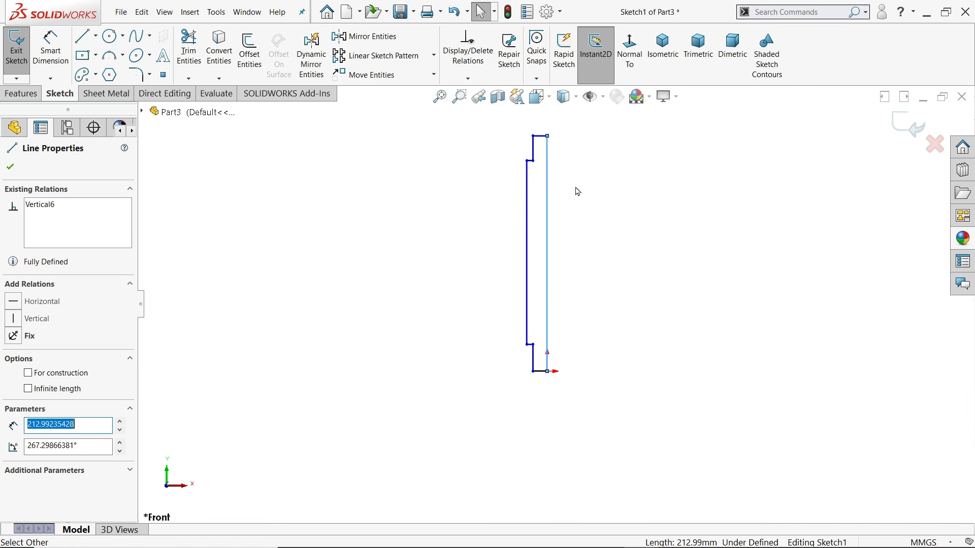
left_click(56, 53)
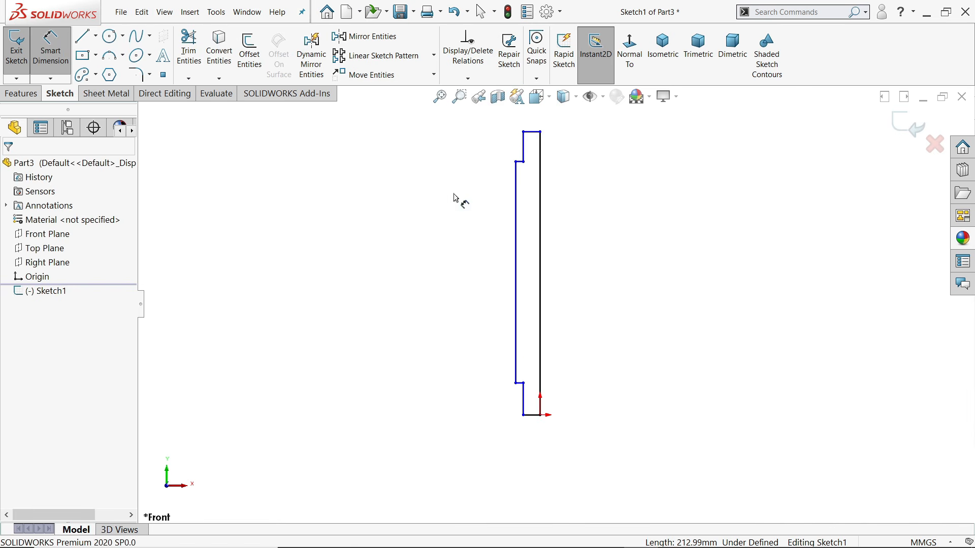
left_click(537, 135)
left_click(534, 416)
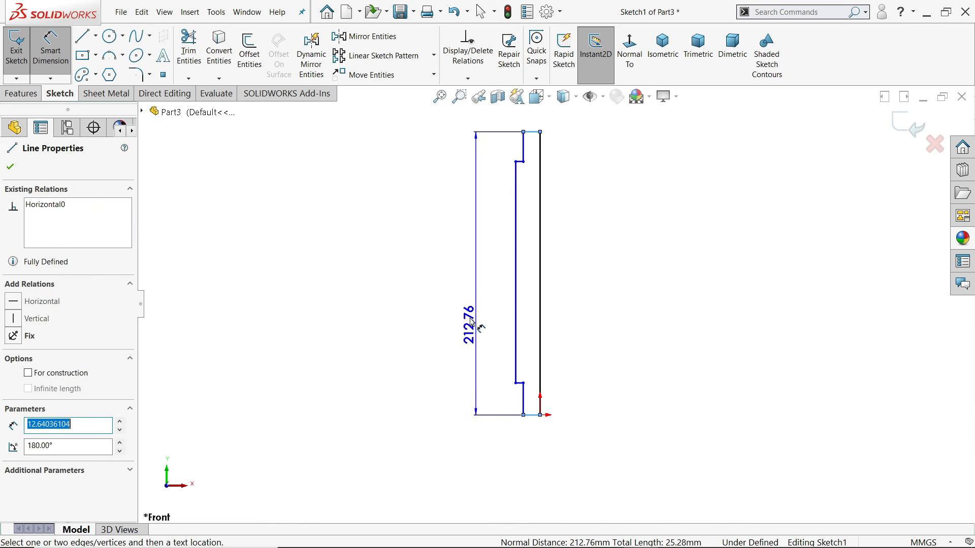
left_click(457, 300)
type("160")
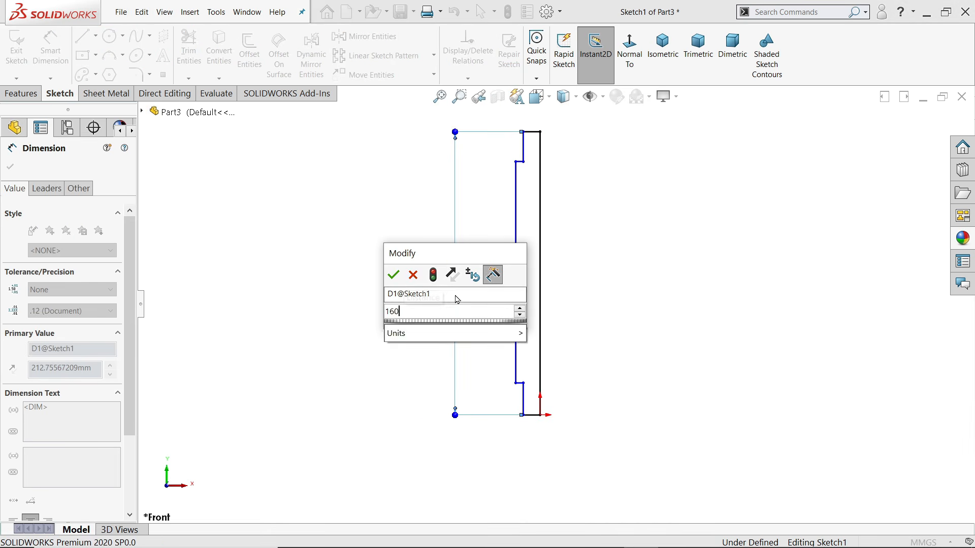
key("Return")
Convert the right vertical line into a construction centerline
scroll(538, 276, "down", 3)
right_click(296, 255)
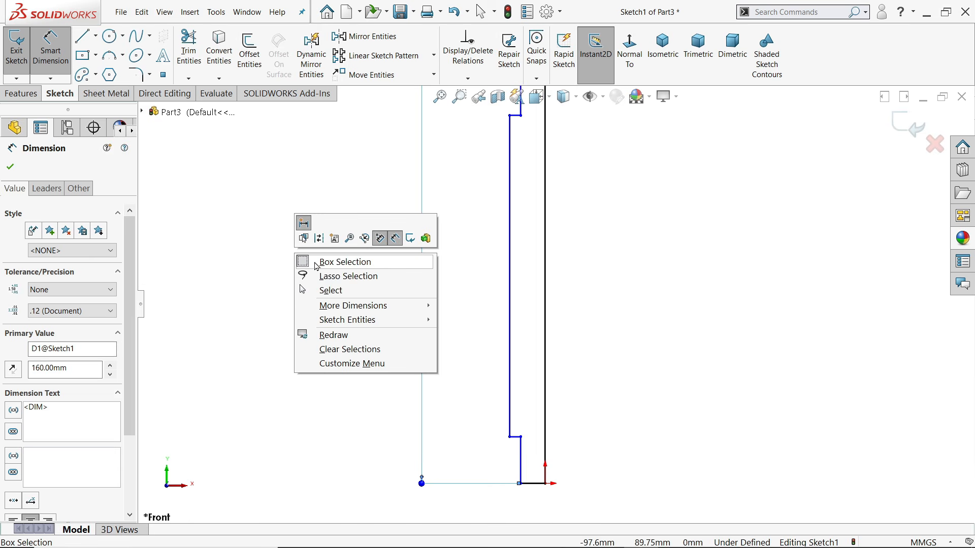
left_click(329, 296)
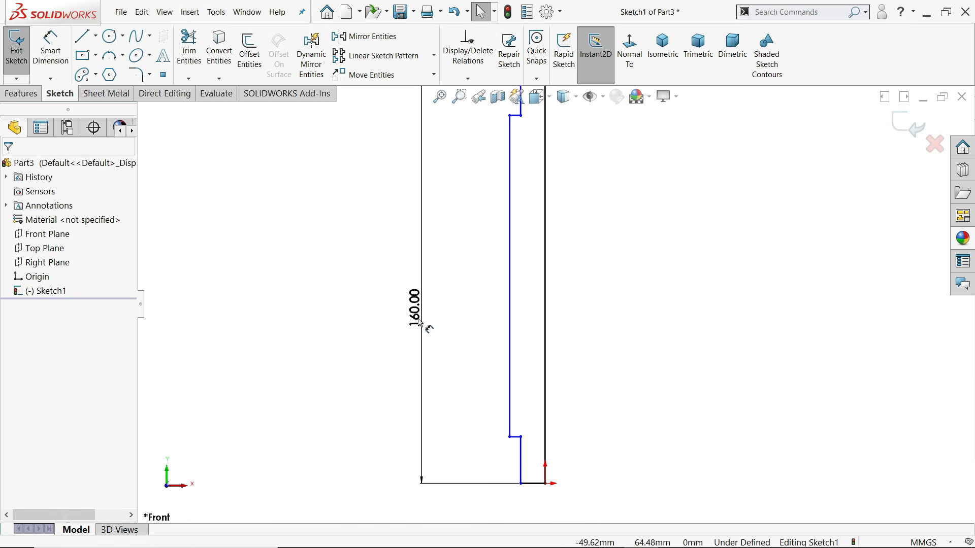
left_click(547, 337)
left_click(590, 301)
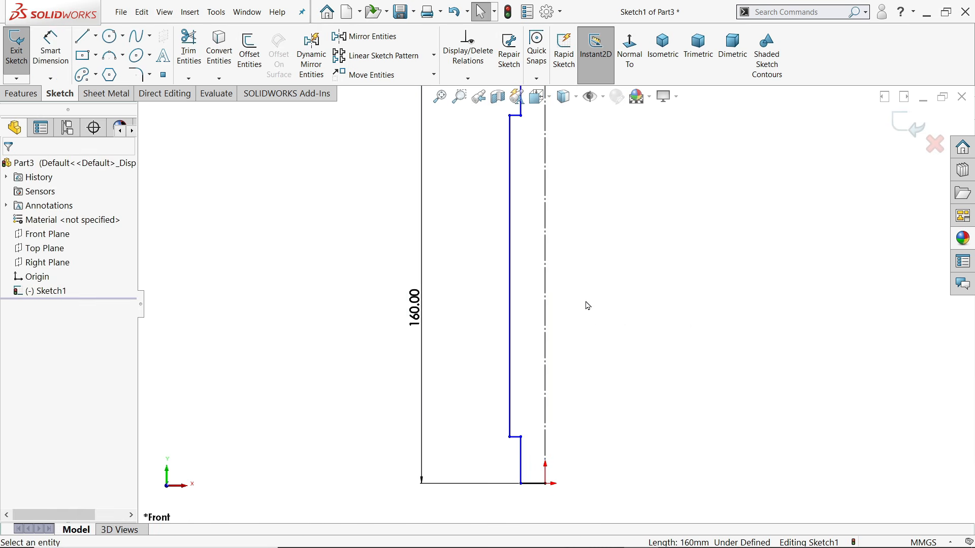
Dimension the long left line 27 mm and the lower line 25 mm from the centerline
key("d")
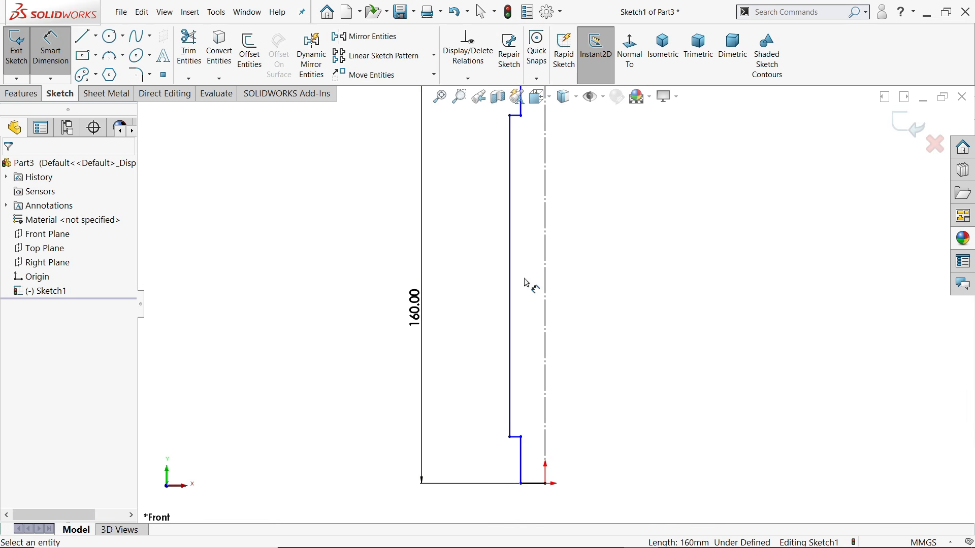
left_click(511, 280)
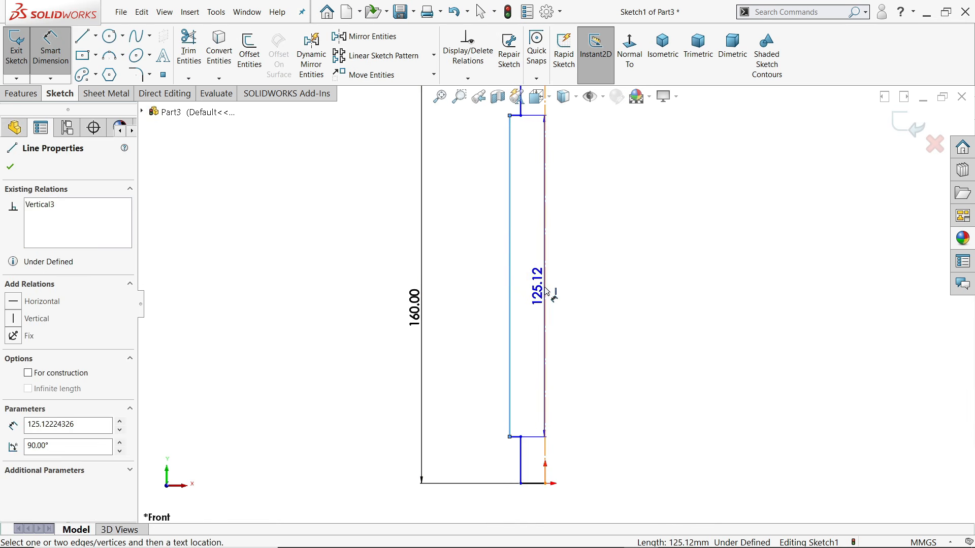
left_click(545, 281)
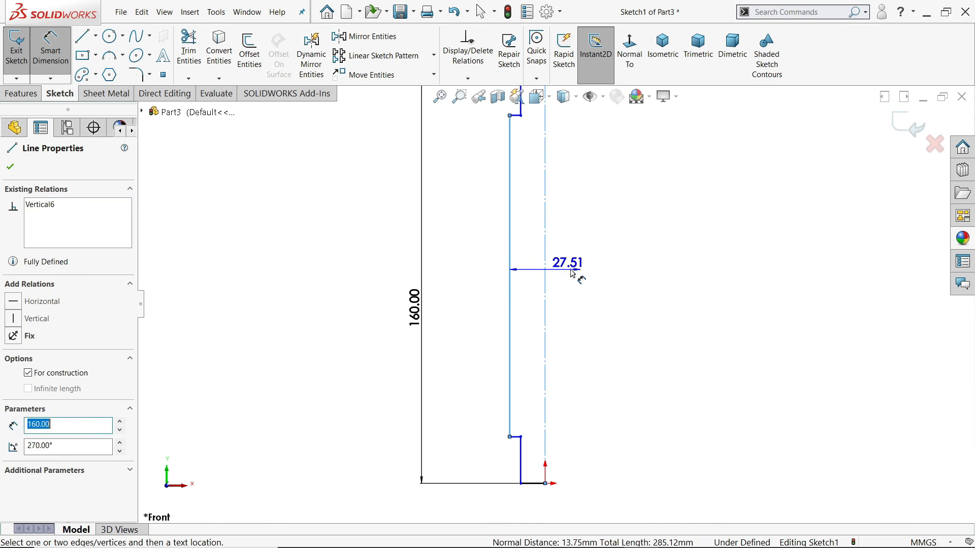
left_click(575, 257)
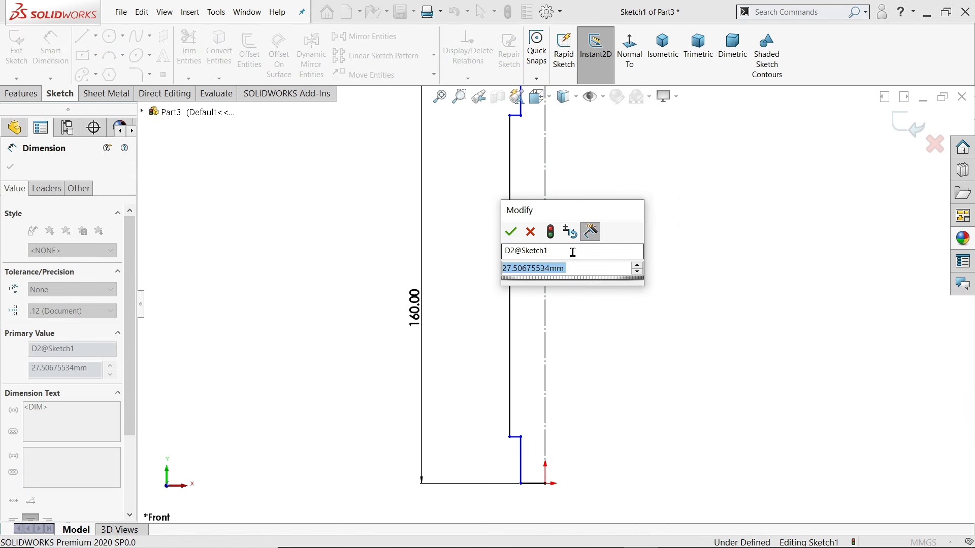
type("27")
key("Return")
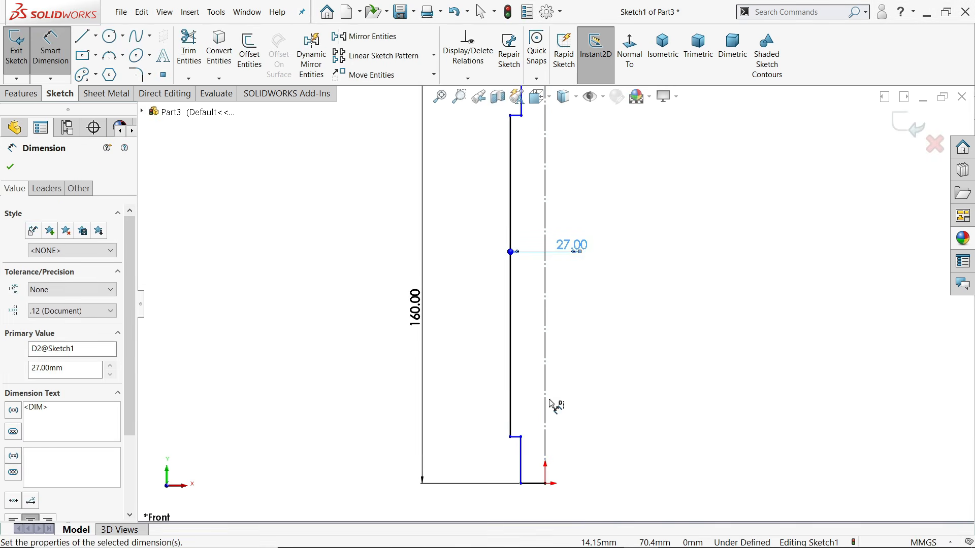
left_click(522, 452)
left_click(545, 449)
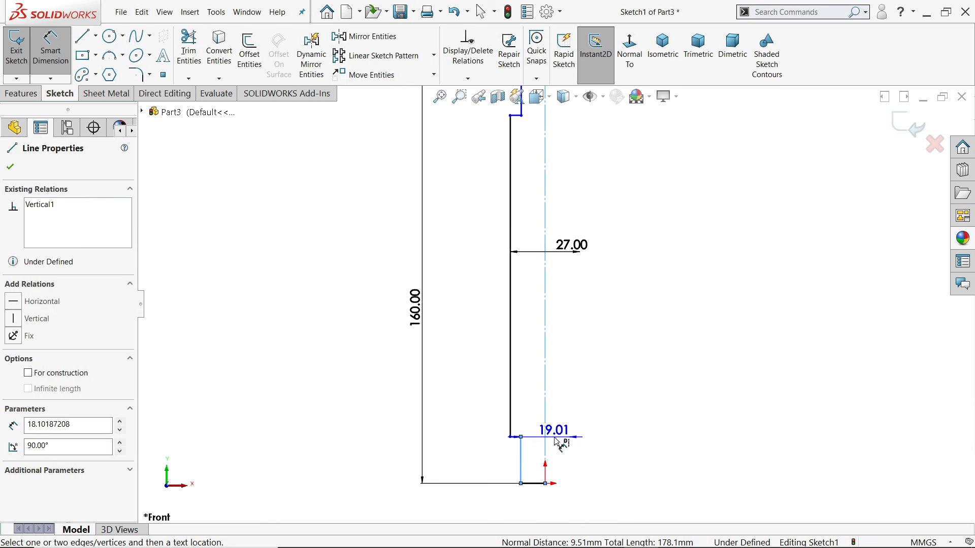
left_click(555, 438)
type("25")
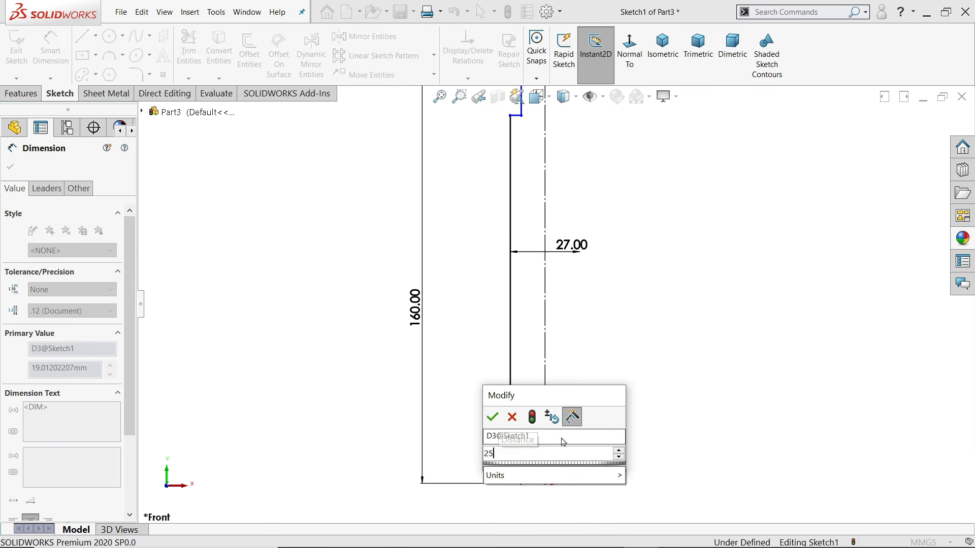
key("Return")
Dimension the upper section 25 mm from the centerline and its short line 10 mm long
key("f")
scroll(563, 198, "down", 5)
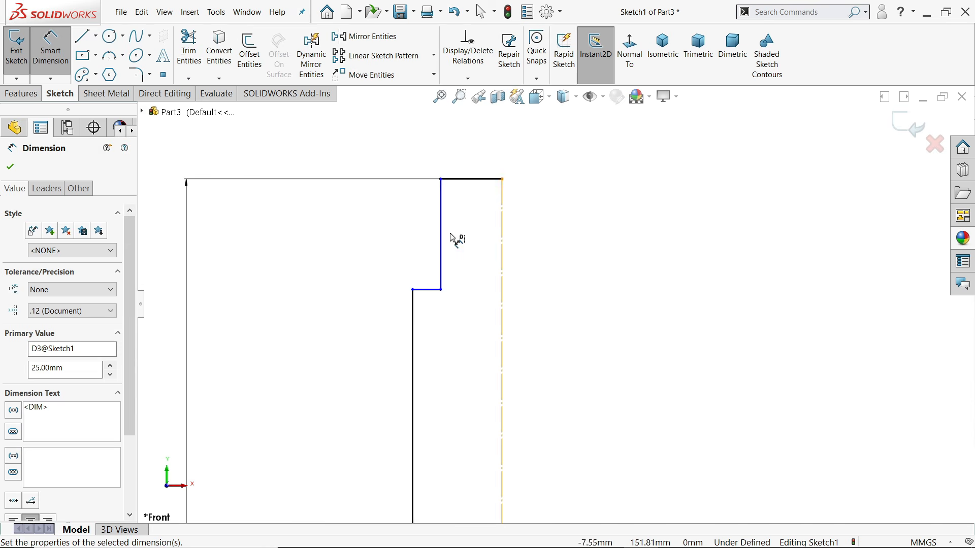
left_click(441, 236)
left_click(477, 238)
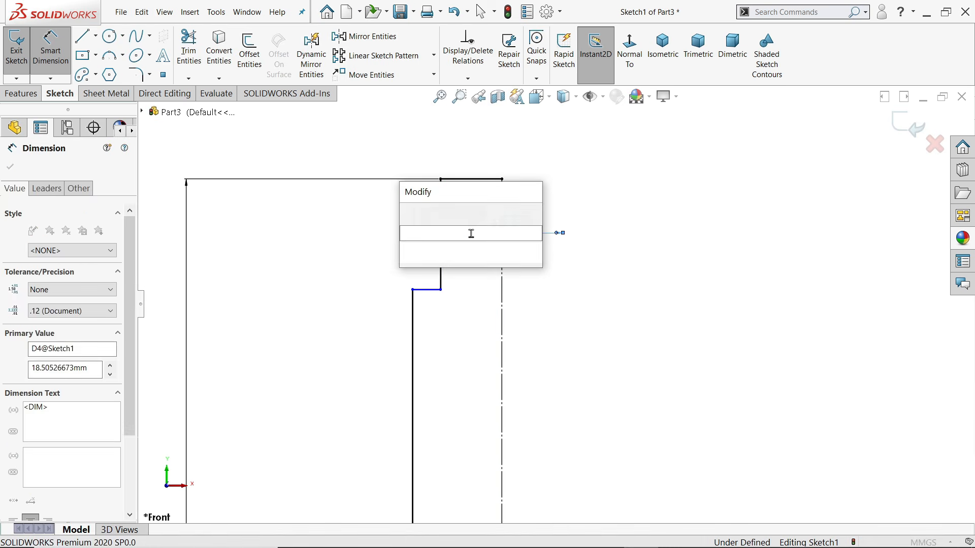
type("25")
key("Return")
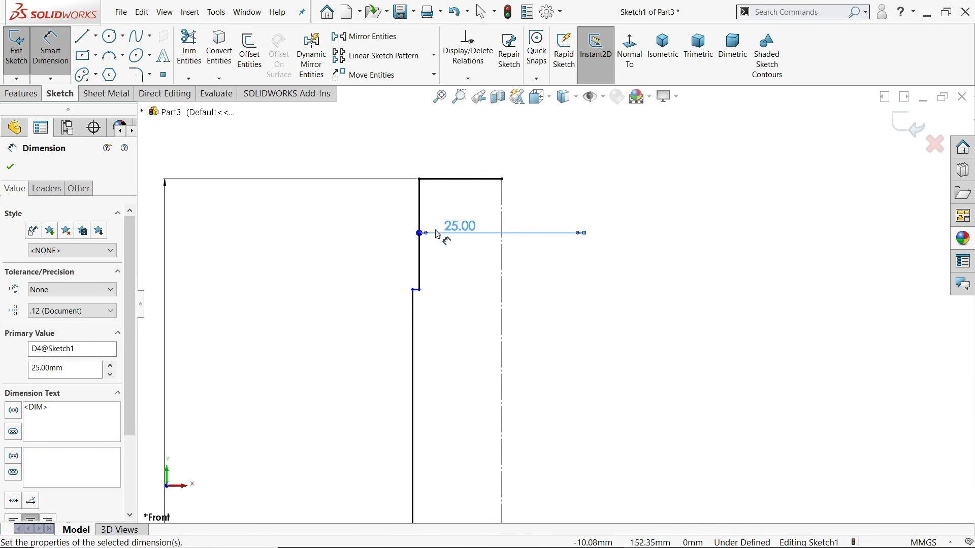
left_click(421, 226)
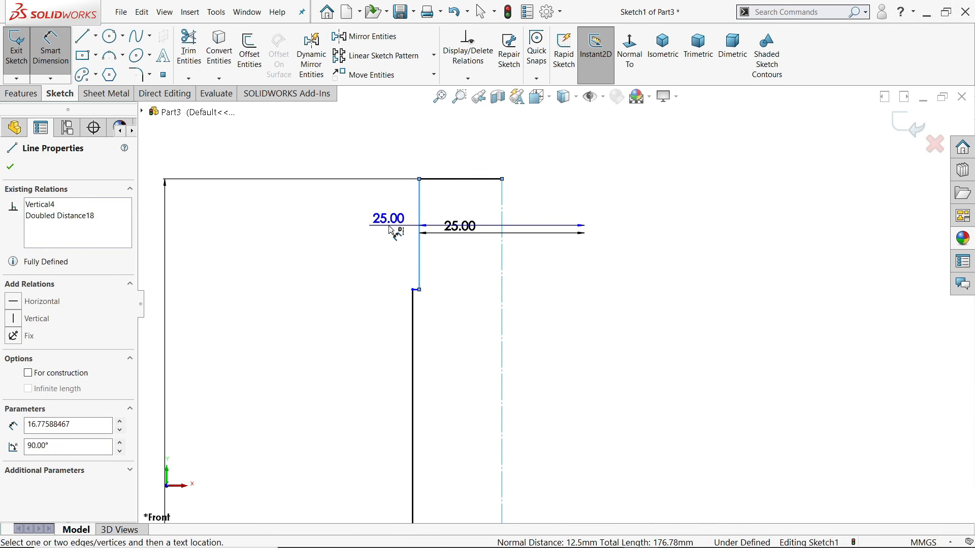
left_click(378, 228)
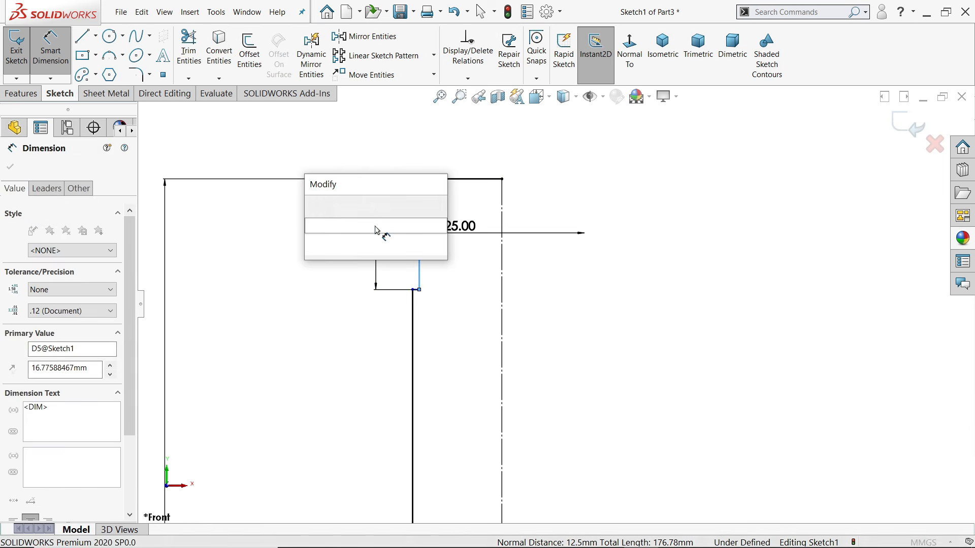
type("10")
key("Return")
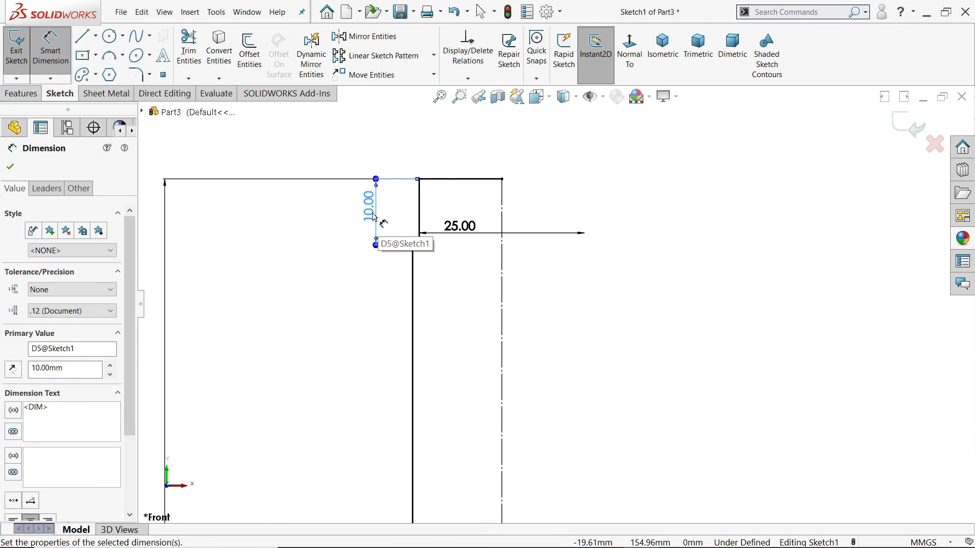
Change the 10 mm length to 60 mm and dimension the short bottom line as 50
double_click(374, 217)
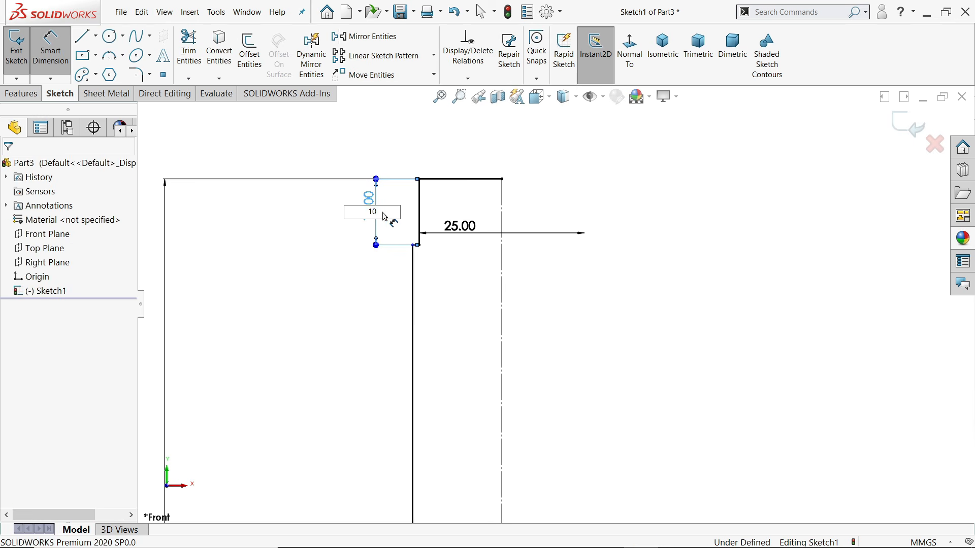
type("60")
key("Return")
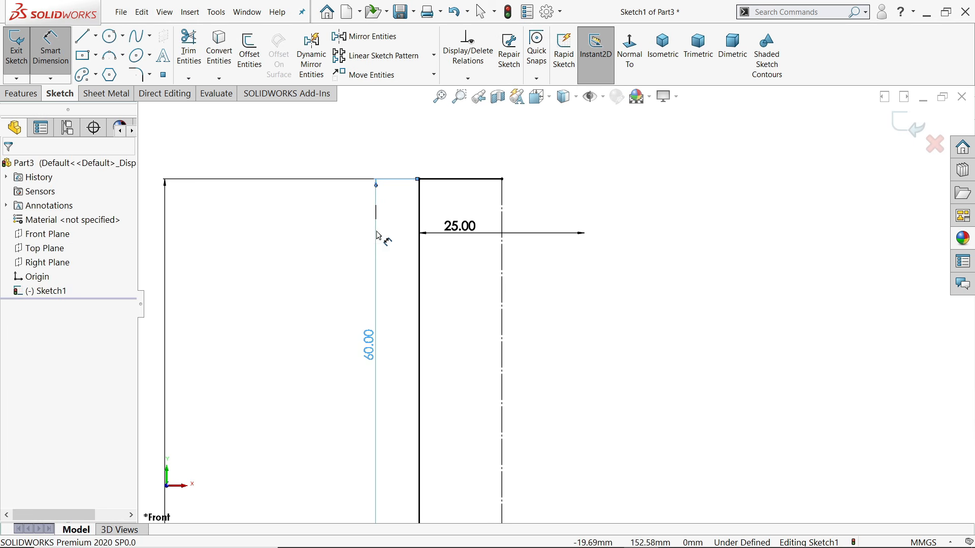
scroll(541, 457, "up", 5)
scroll(541, 457, "down", 4)
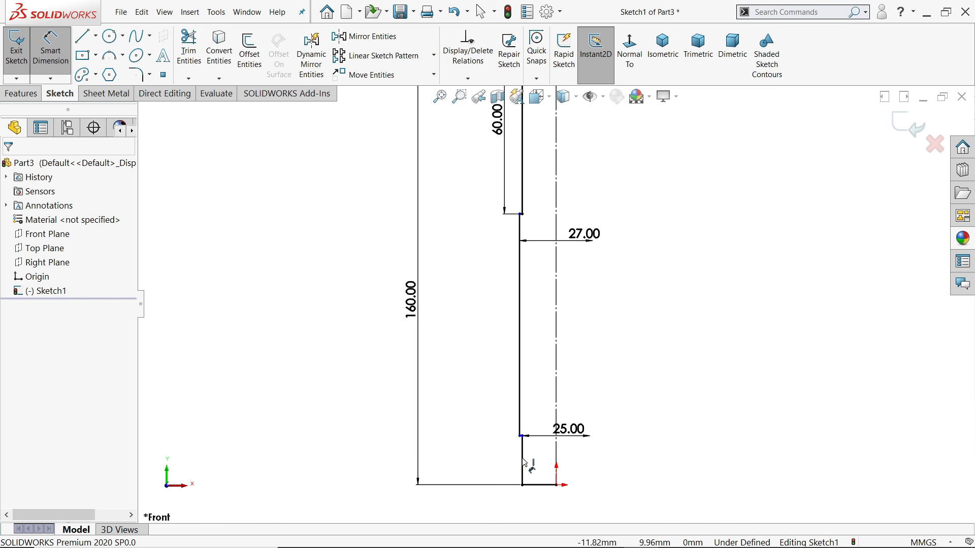
left_click(523, 461)
left_click(490, 461)
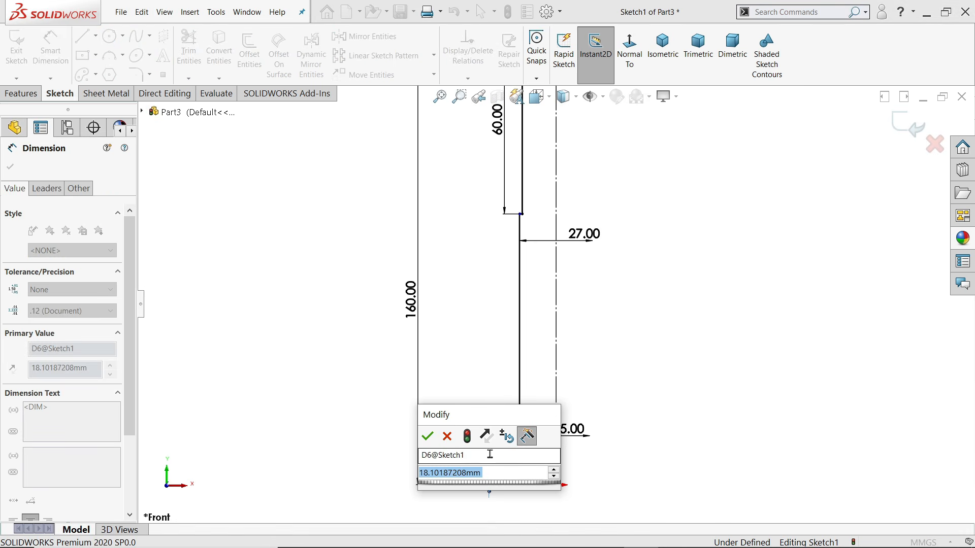
type("50")
key("Return")
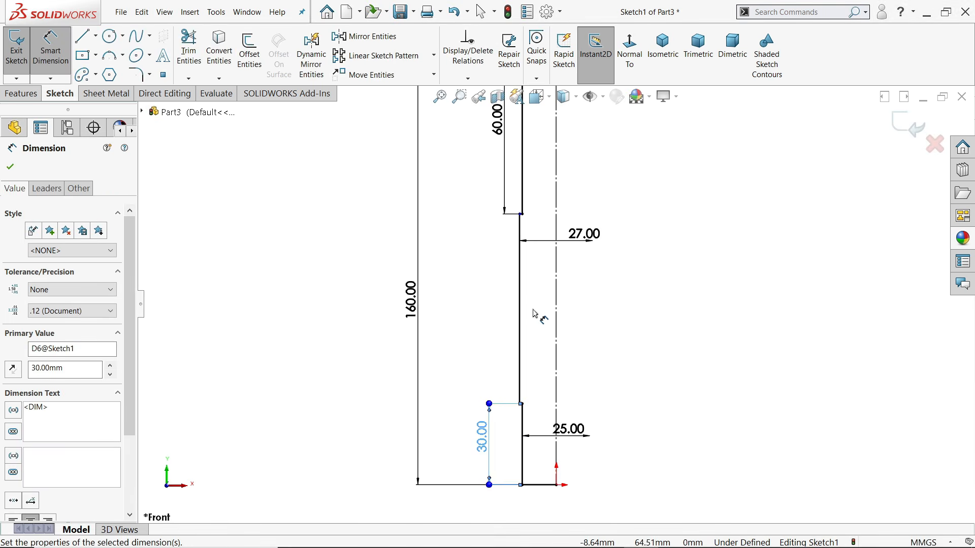
scroll(535, 317, "up", 3)
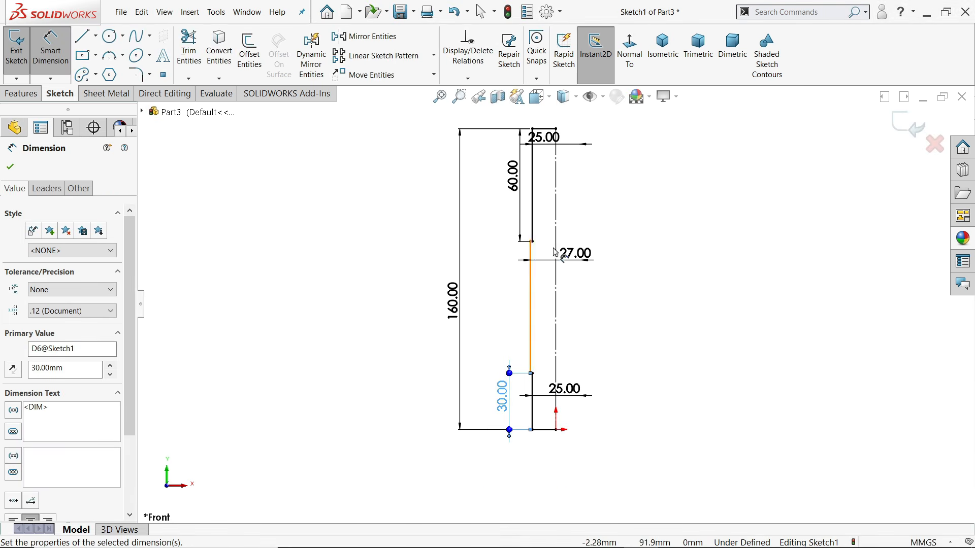
Revolve Sketch1 a full 360° about its centreline, letting the sketch close automatically
left_click(28, 97)
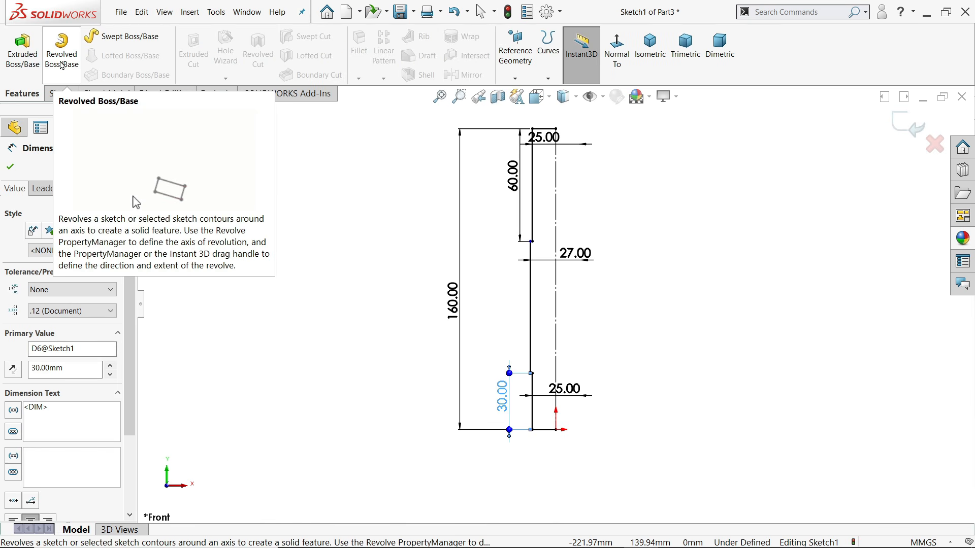
left_click(60, 61)
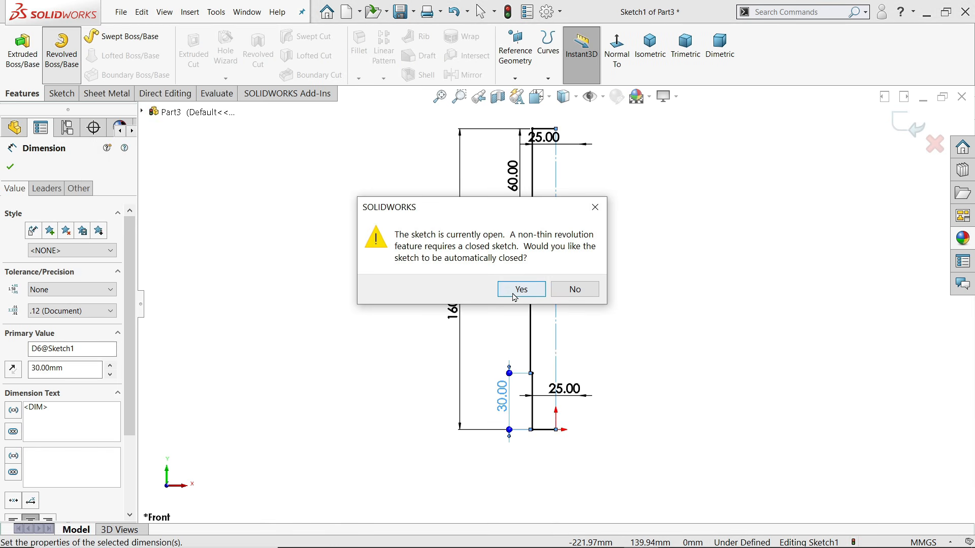
left_click(517, 291)
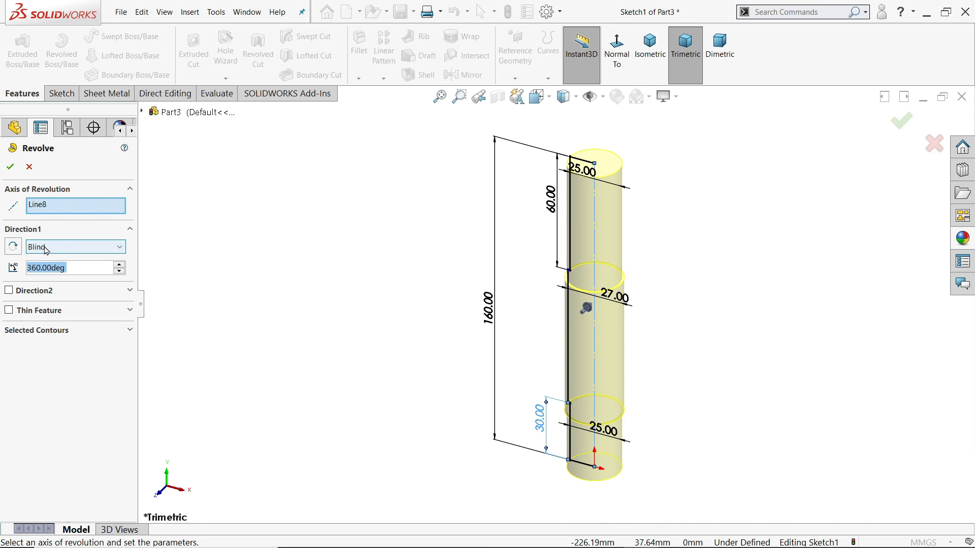
left_click(12, 166)
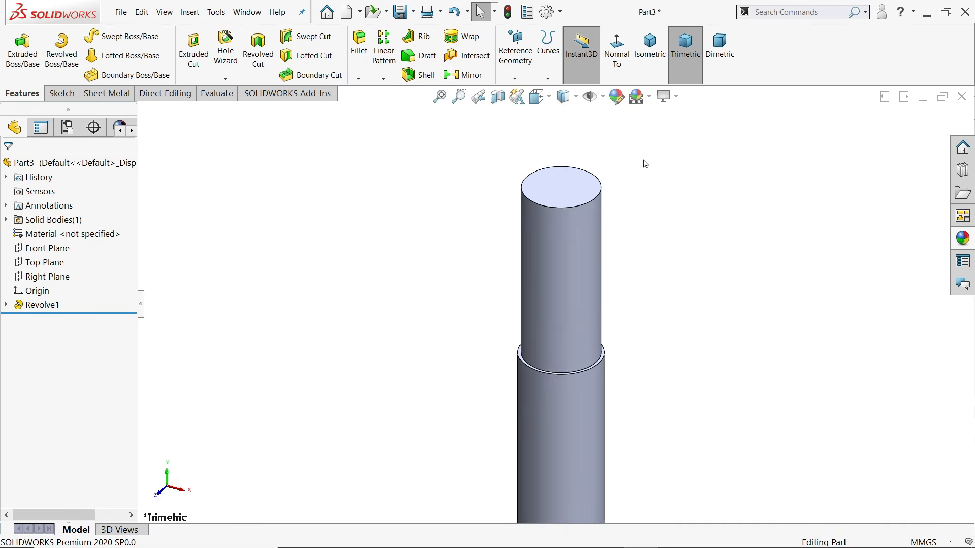
scroll(645, 162, "down", 10)
scroll(573, 198, "up", 8)
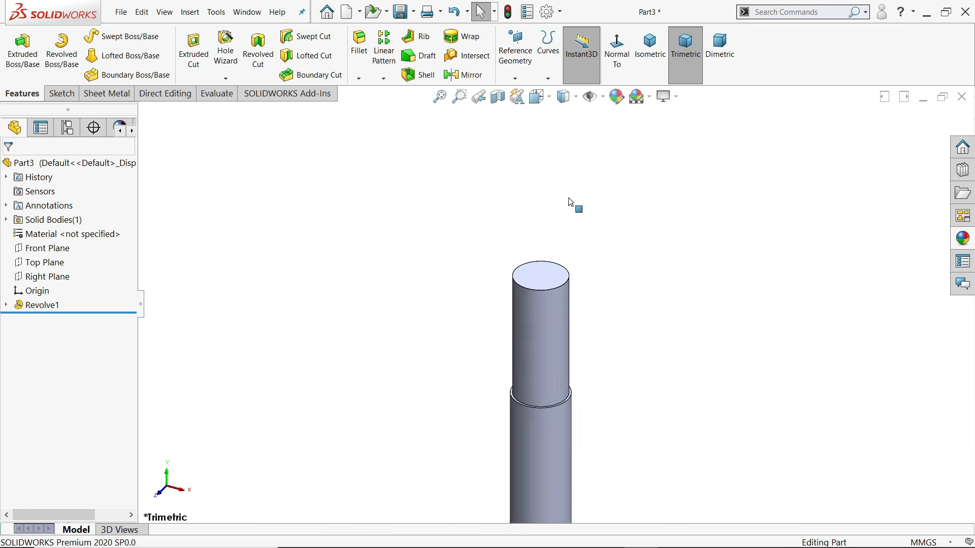
scroll(562, 392, "down", 2)
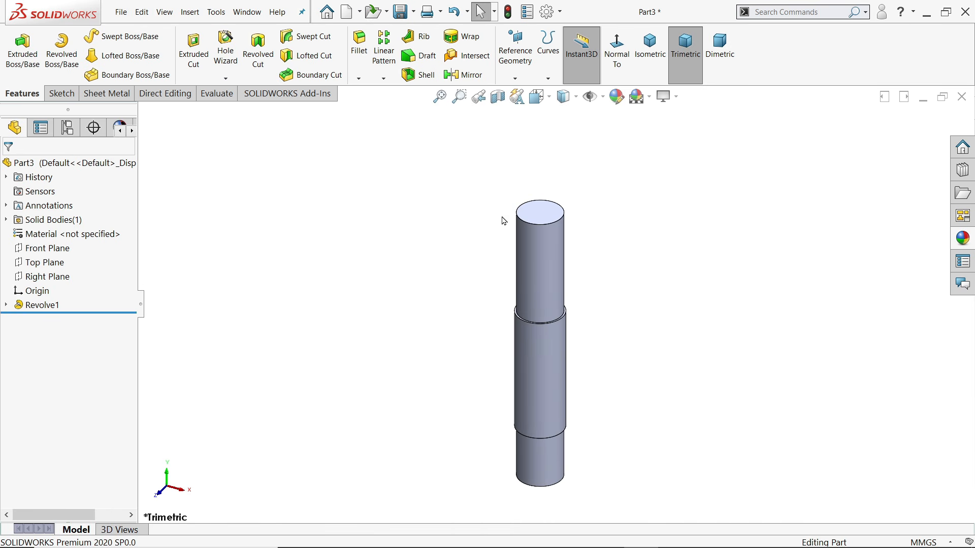
scroll(528, 230, "down", 2)
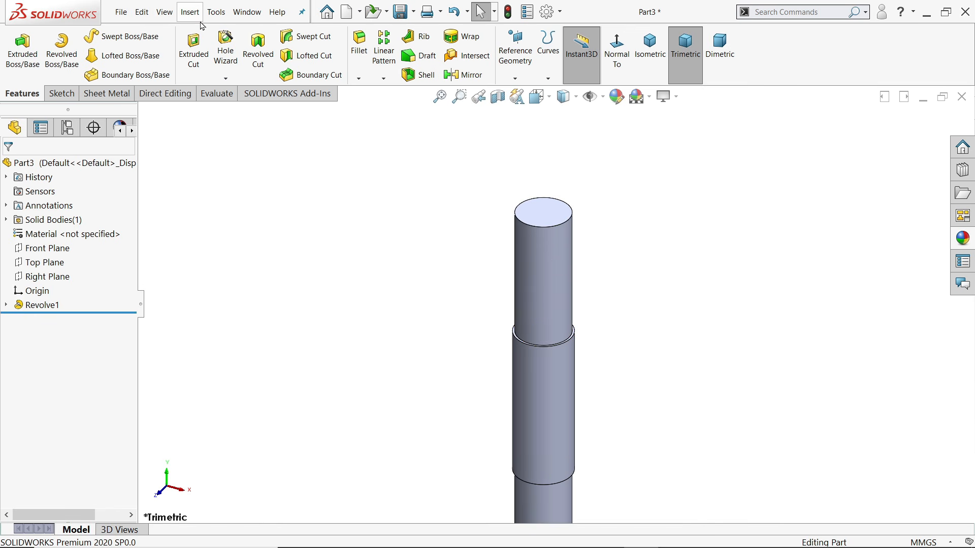
Add a Machine Threads M25x1.5 cosmetic thread, Up to Next, class 1A, on the shaft's top edge
left_click(190, 12)
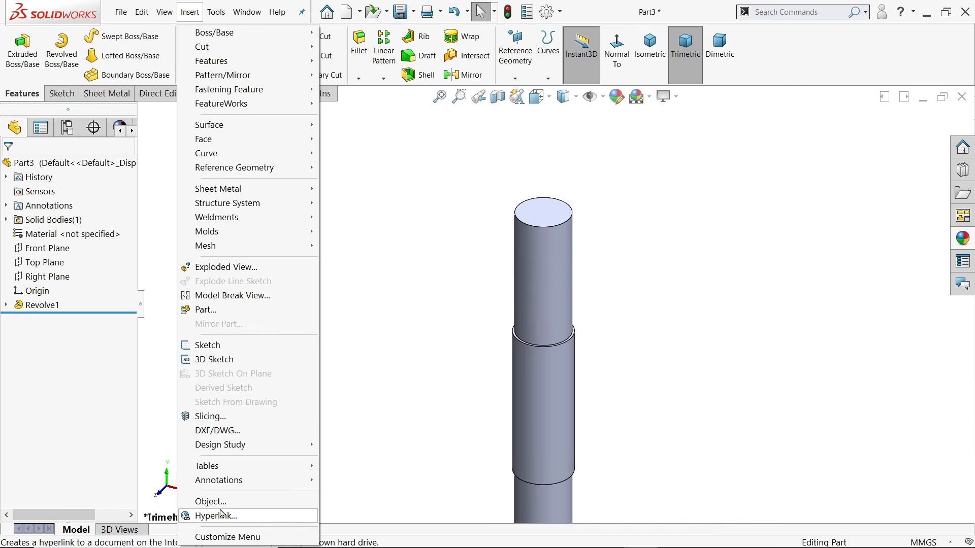
mouse_move(231, 482)
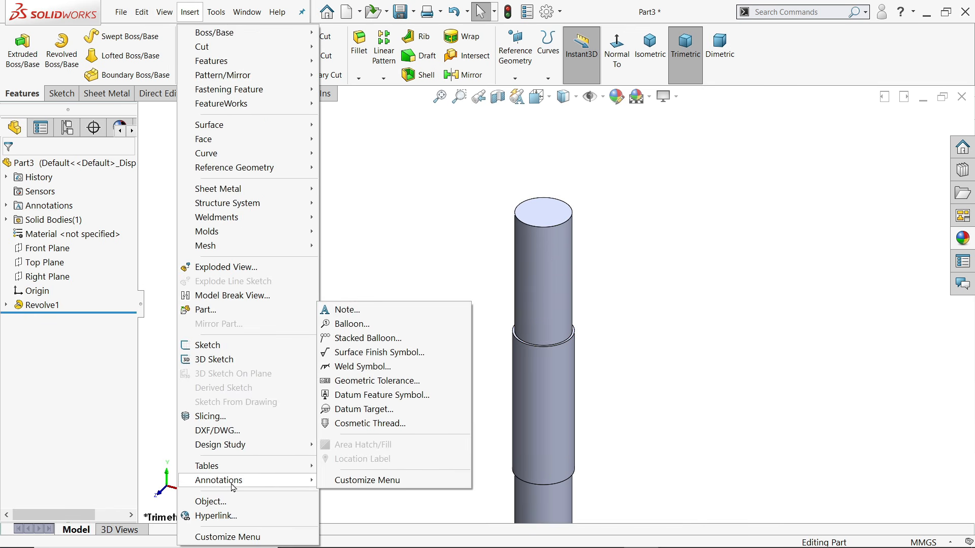
left_click(355, 423)
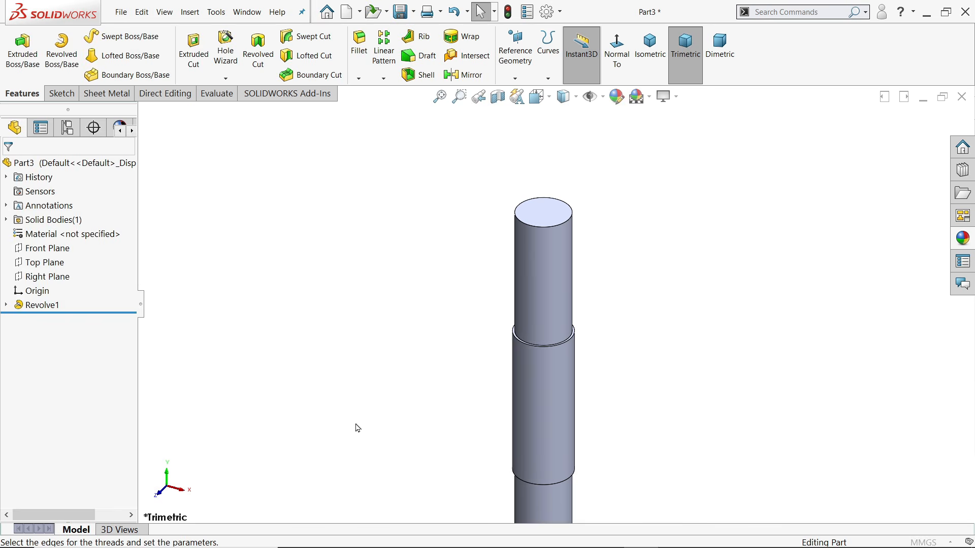
left_click(564, 224)
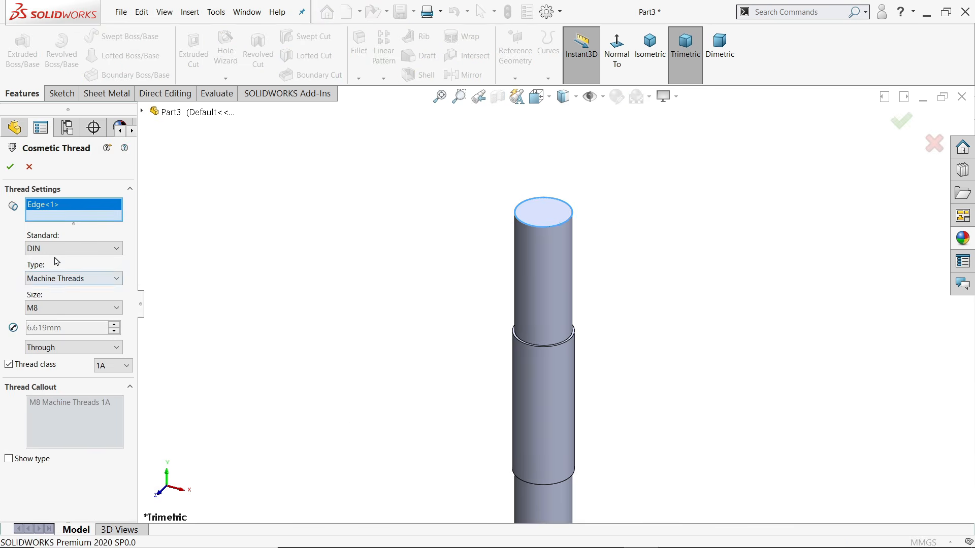
left_click(52, 280)
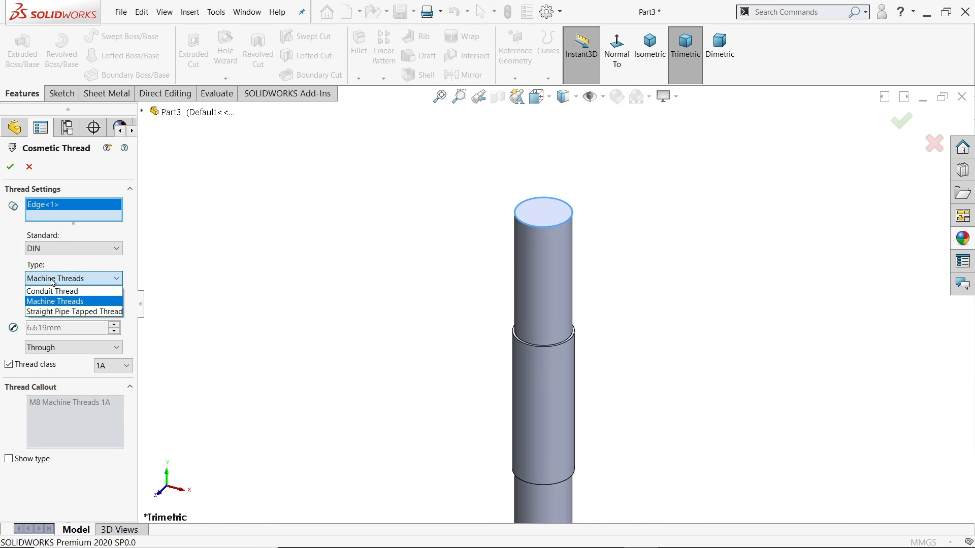
left_click(60, 281)
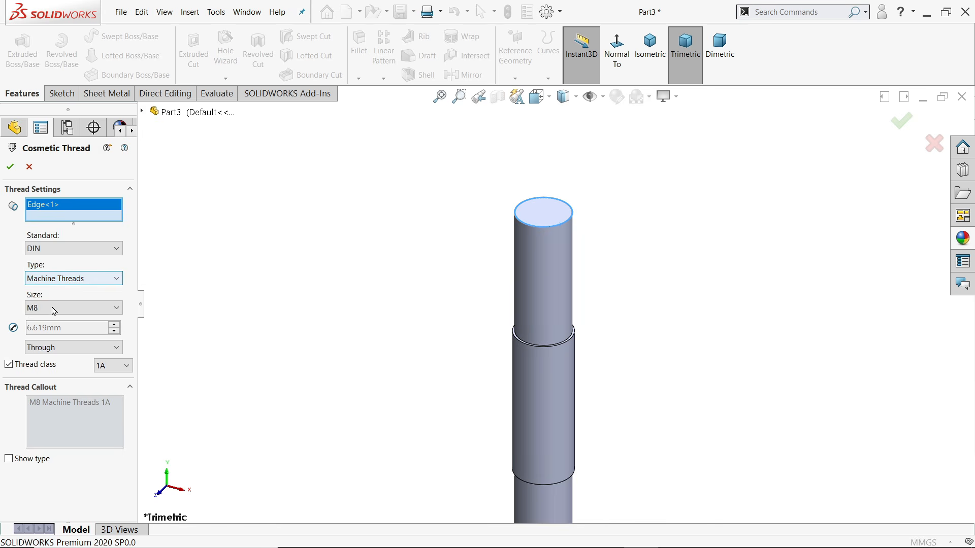
left_click(45, 309)
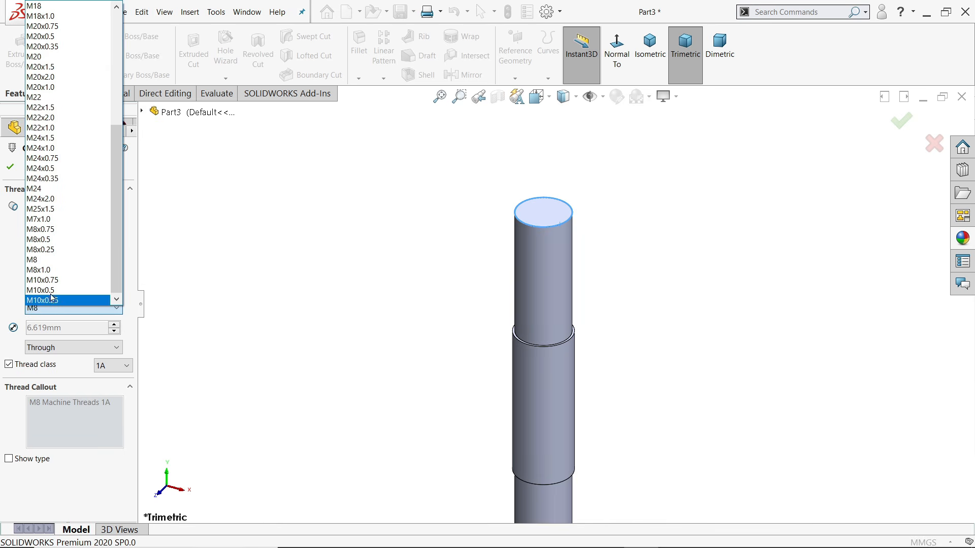
left_click(56, 209)
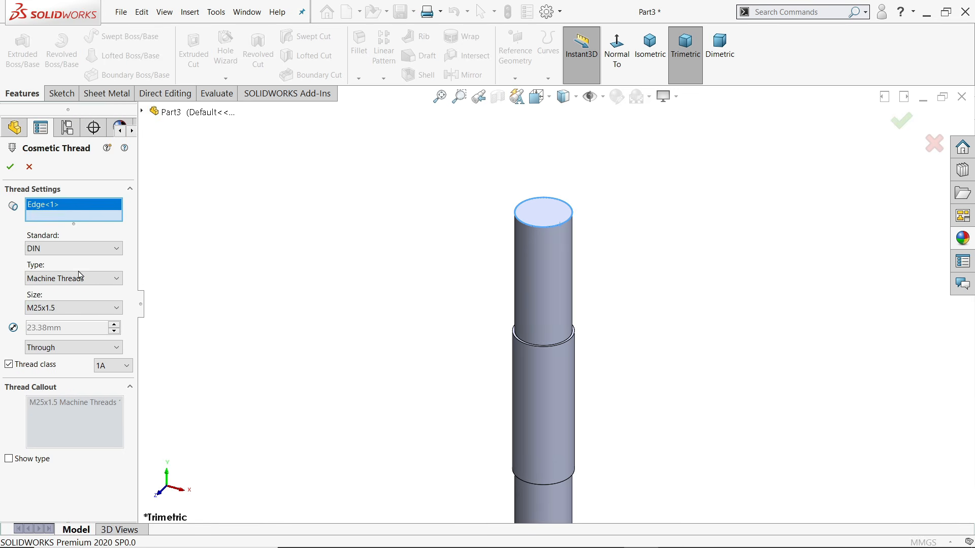
left_click(46, 349)
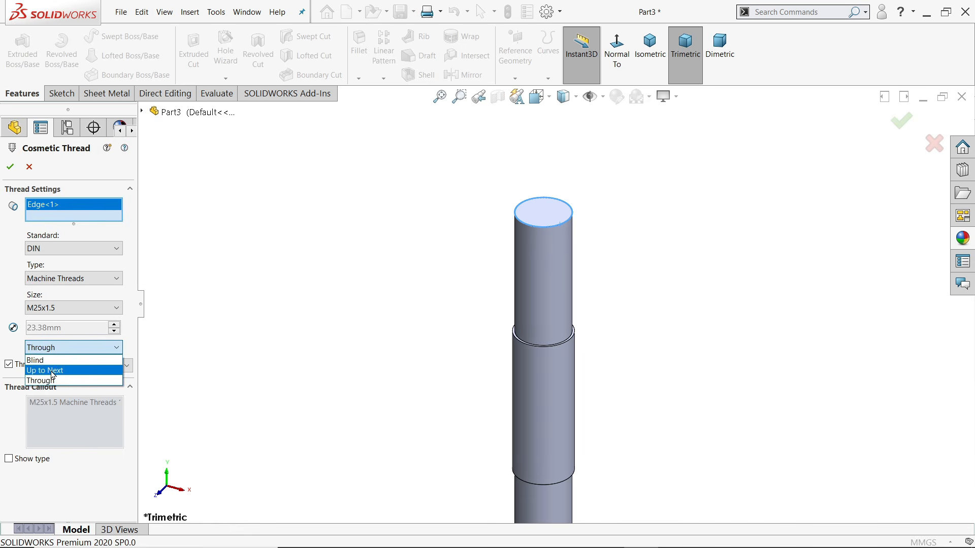
left_click(52, 371)
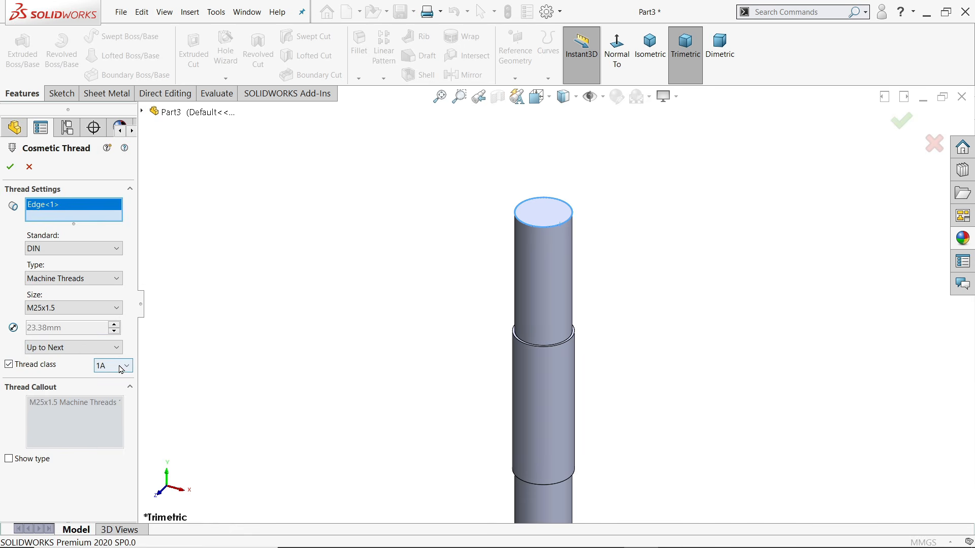
left_click(120, 369)
left_click(102, 375)
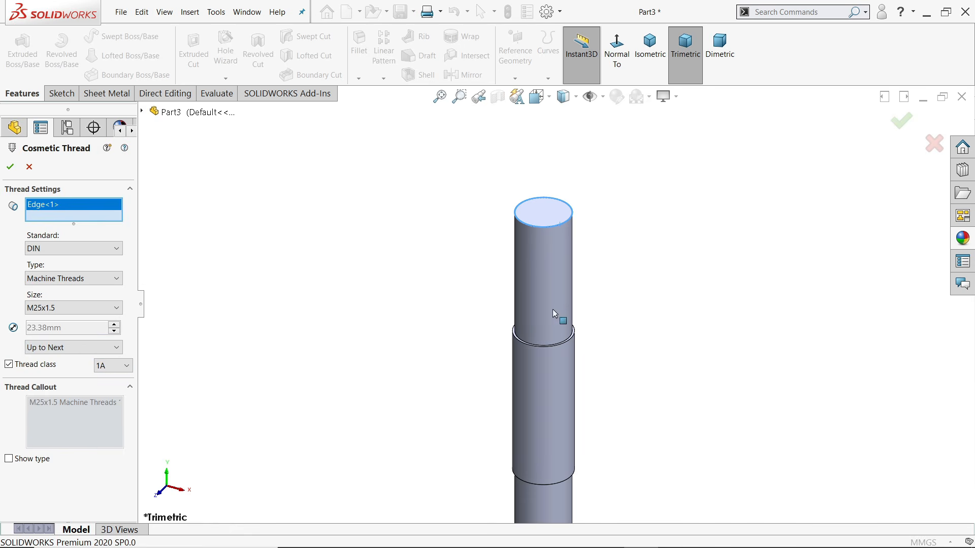
left_click(10, 169)
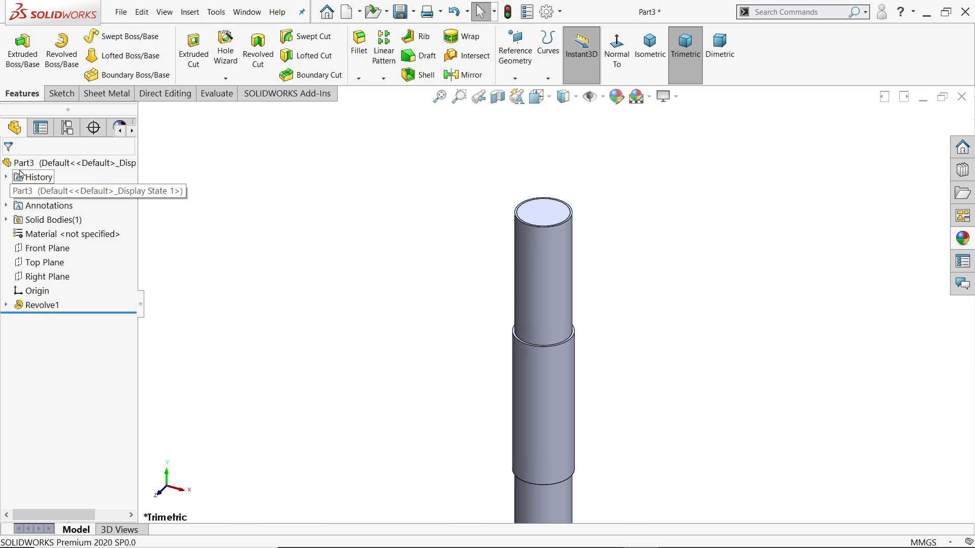
Apply an M25x1.5 cosmetic thread to the shaft's bottom circular edge
scroll(570, 323, "up", 3)
scroll(554, 405, "down", 3)
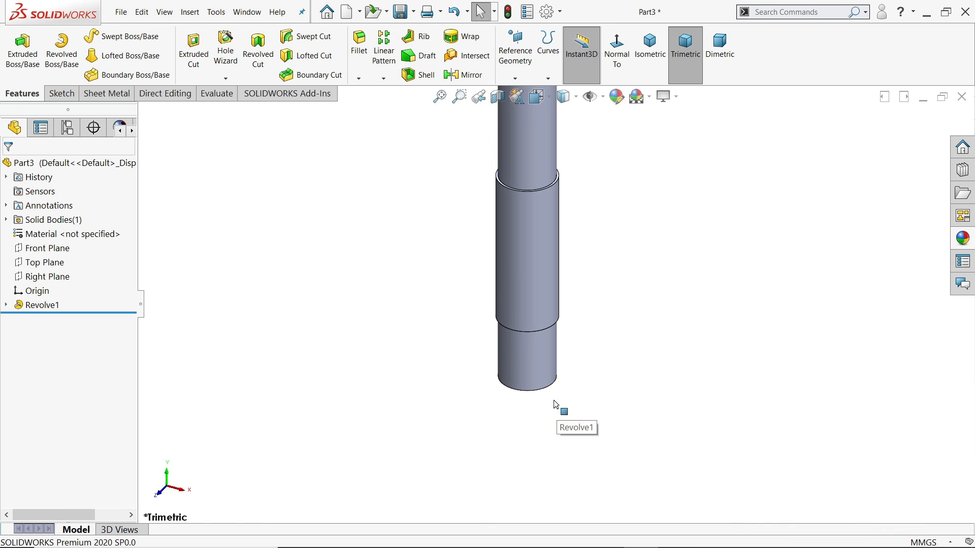
scroll(551, 398, "down", 3)
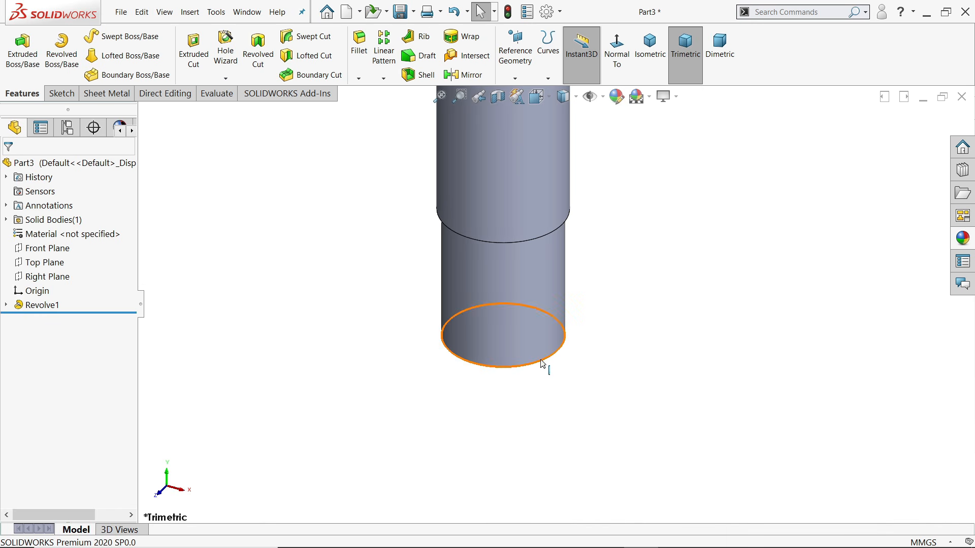
left_click(542, 364)
left_click(191, 14)
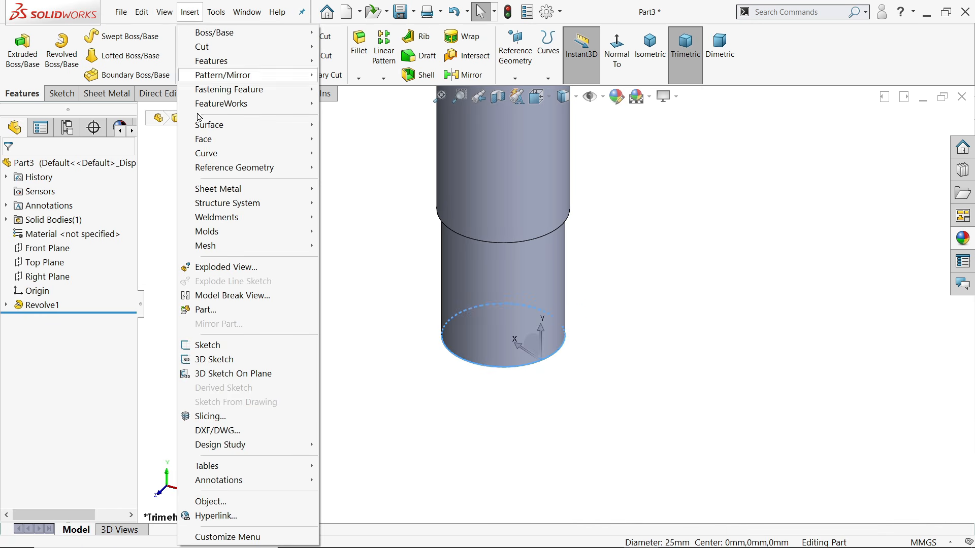
mouse_move(230, 487)
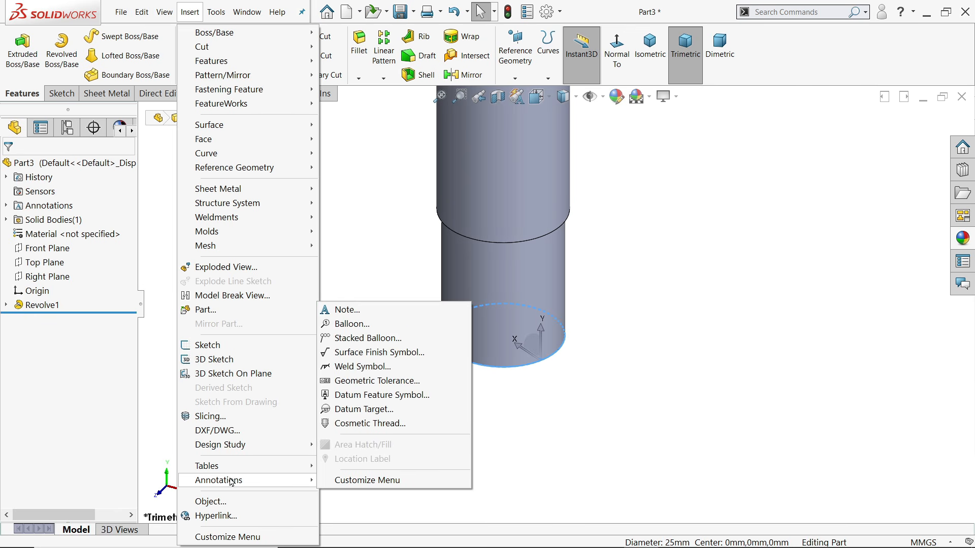
left_click(370, 424)
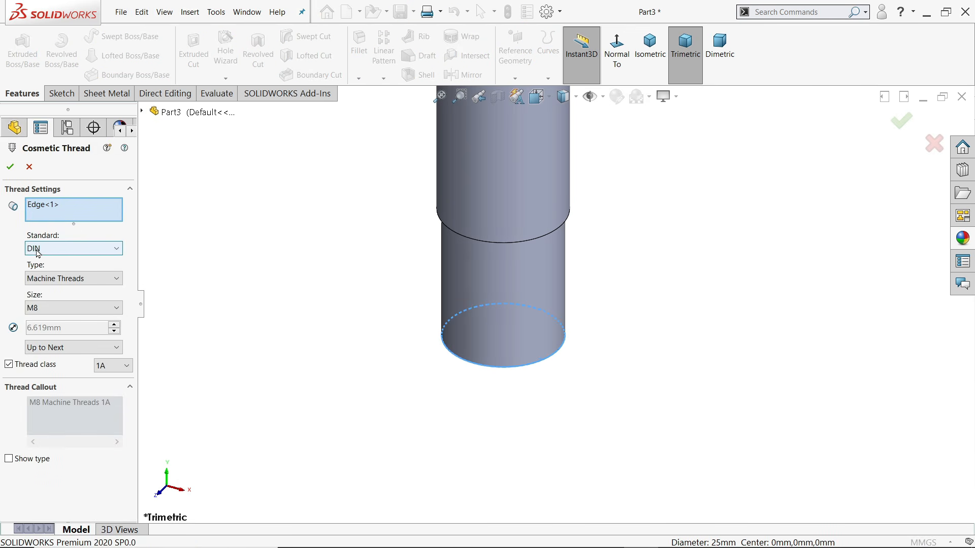
left_click(42, 307)
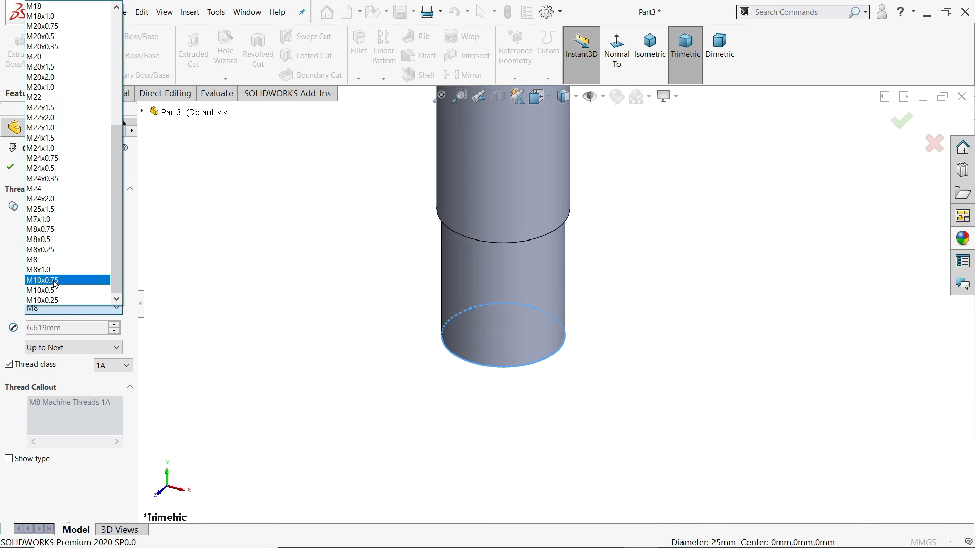
left_click(54, 209)
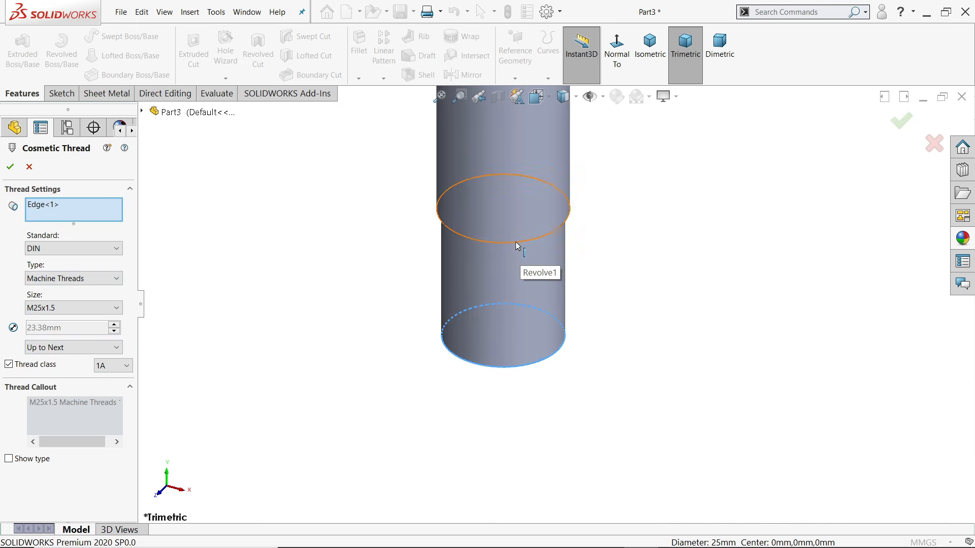
left_click(13, 170)
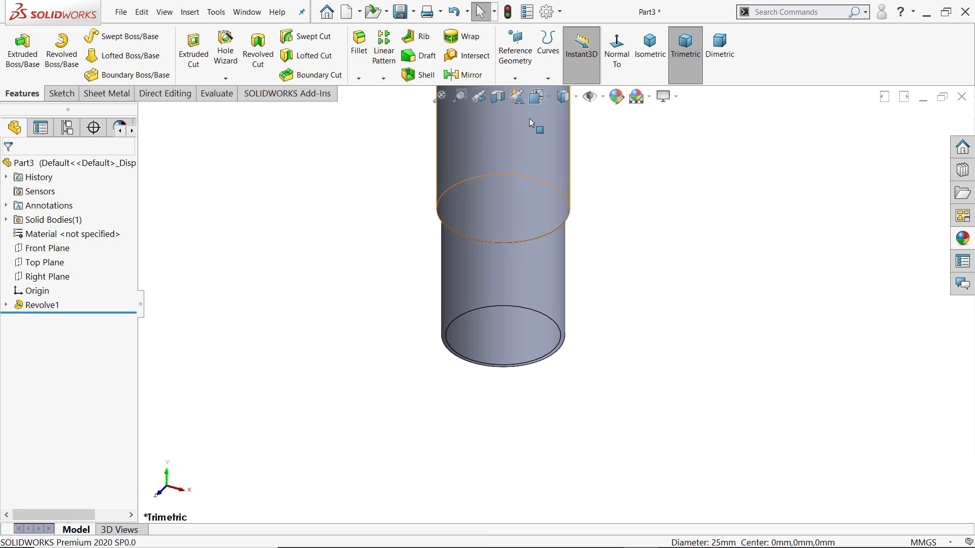
Enable cosmetic and shaded cosmetic threads in Document Properties > Detailing
left_click(547, 11)
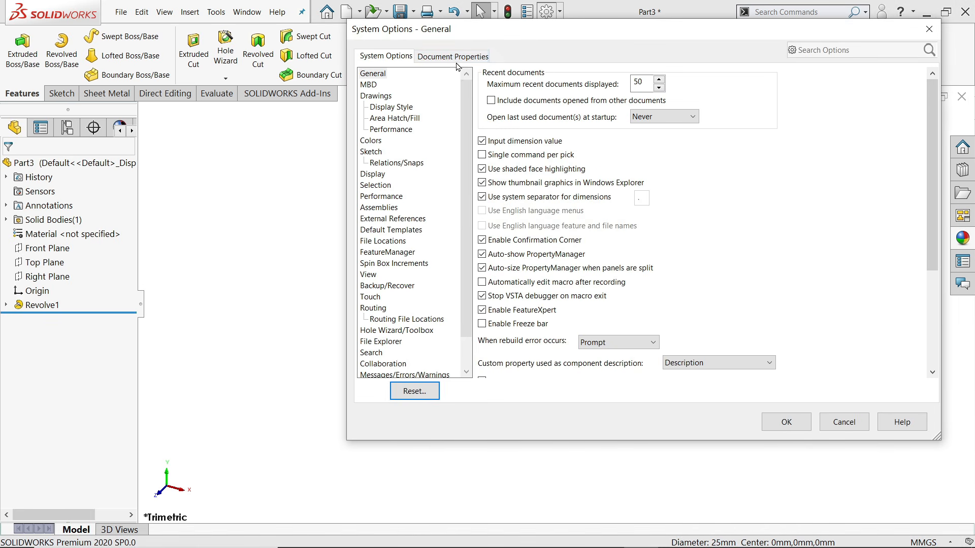
left_click(456, 56)
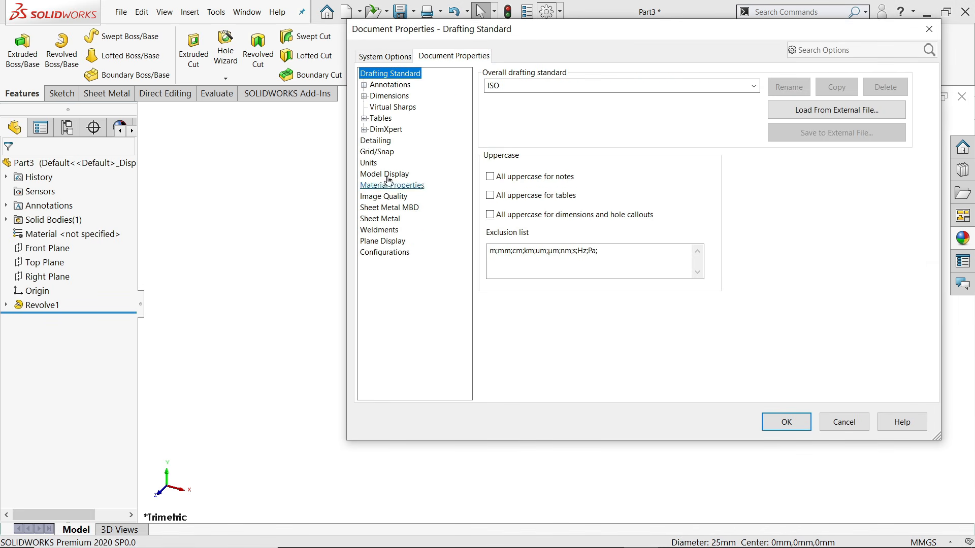
left_click(385, 146)
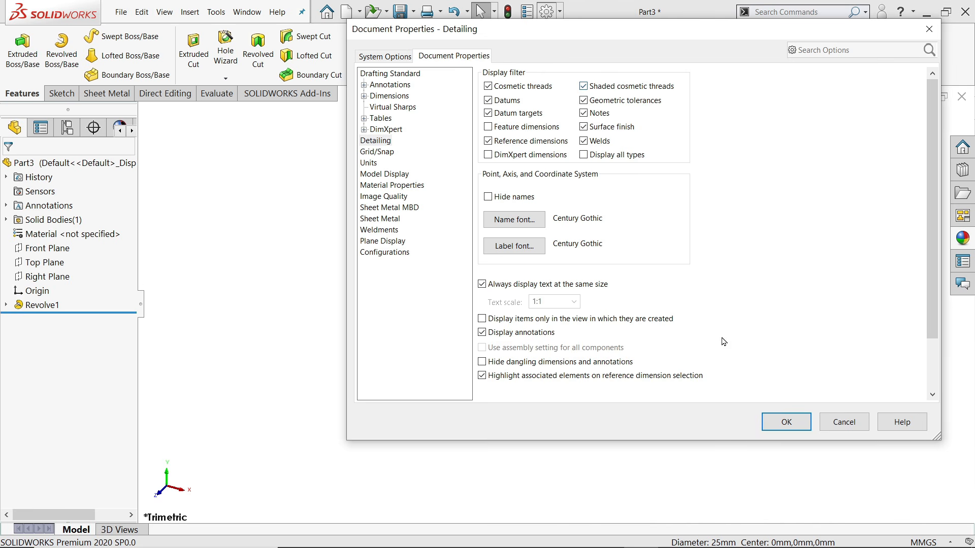
left_click(786, 421)
Rebuild the model and orbit the shaft upright to see the shaded threads
scroll(673, 381, "up", 5)
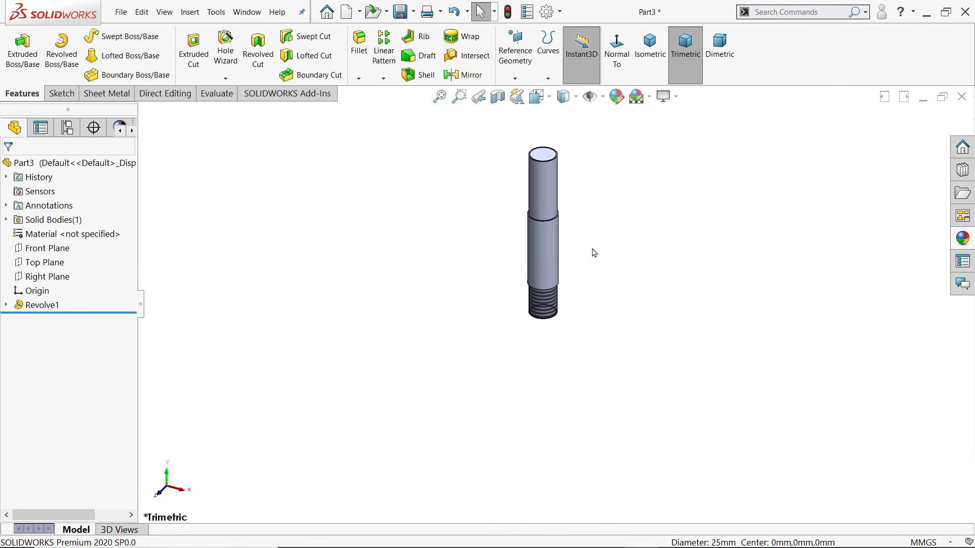
scroll(559, 211, "down", 3)
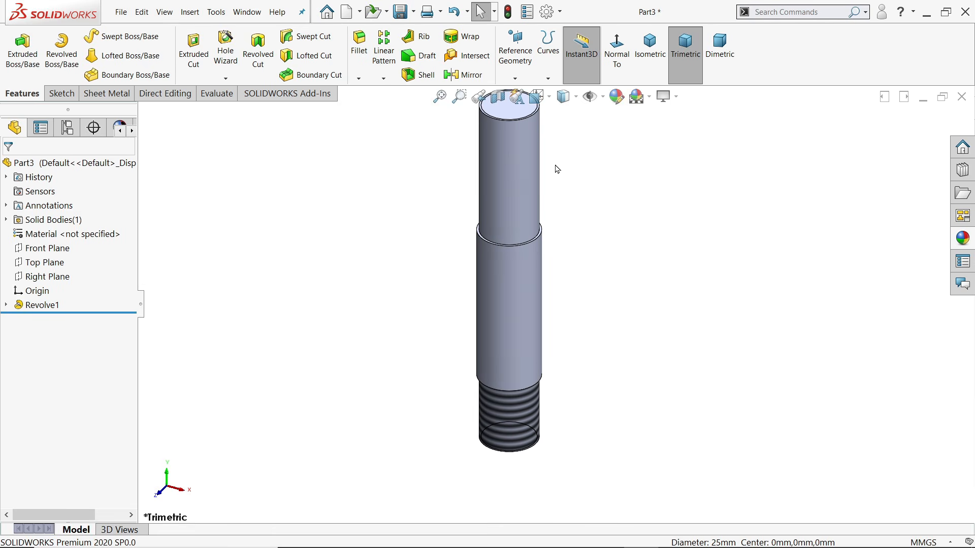
left_click(508, 13)
scroll(565, 256, "up", 2)
mouse_move(566, 257)
middle_mouse_down()
mouse_move(580, 241)
mouse_move(571, 226)
mouse_move(584, 311)
mouse_move(568, 275)
middle_mouse_up()
scroll(555, 185, "down", 1)
scroll(556, 185, "down", 3)
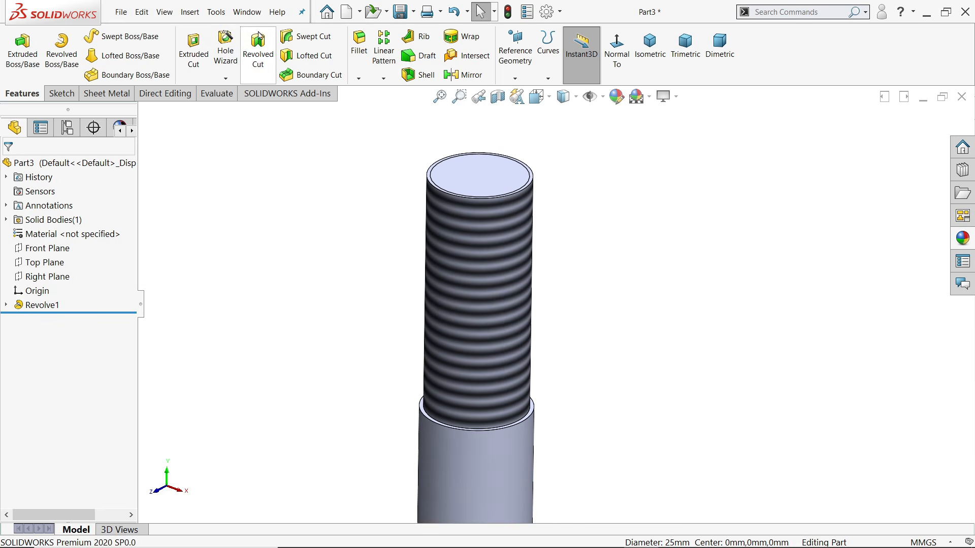
left_click(186, 14)
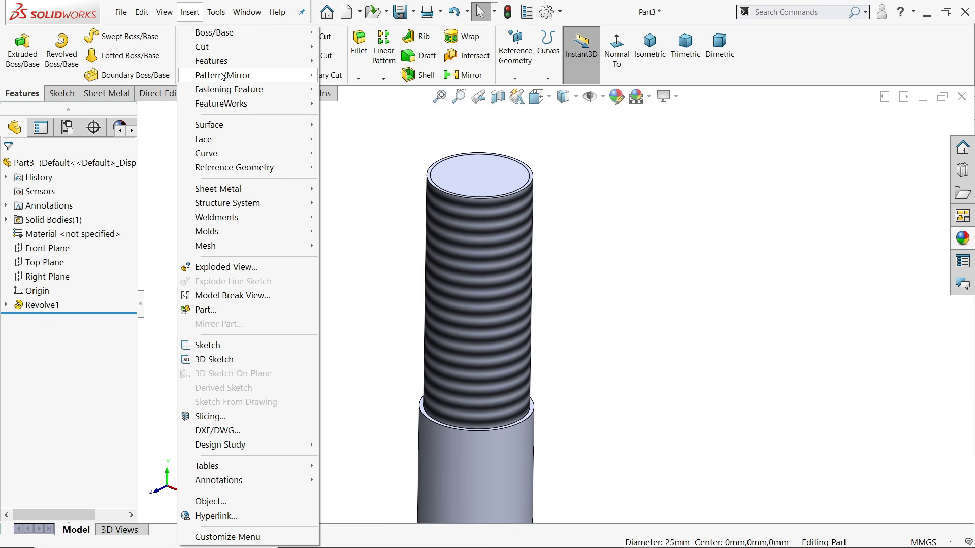
Add a 5 mm dome to the shaft's top end face
mouse_move(222, 65)
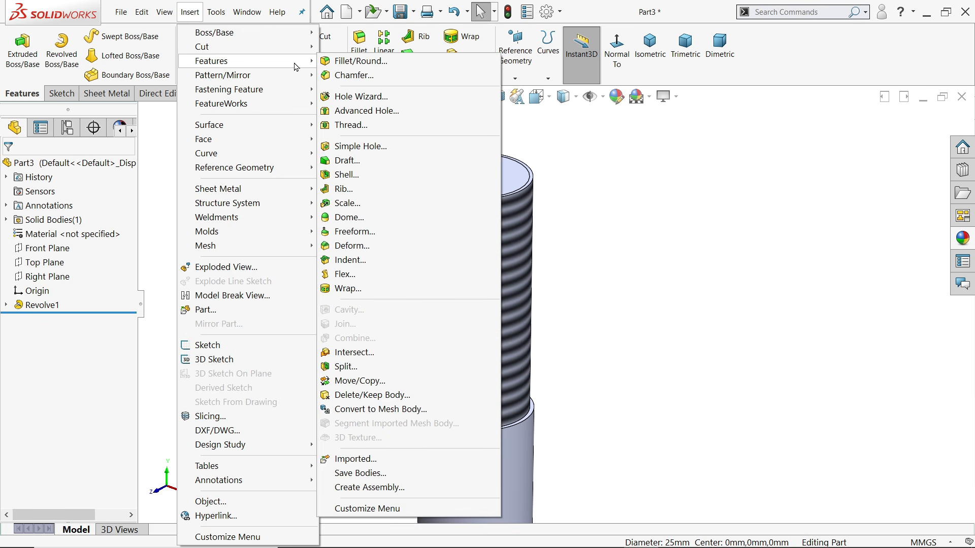
left_click(349, 218)
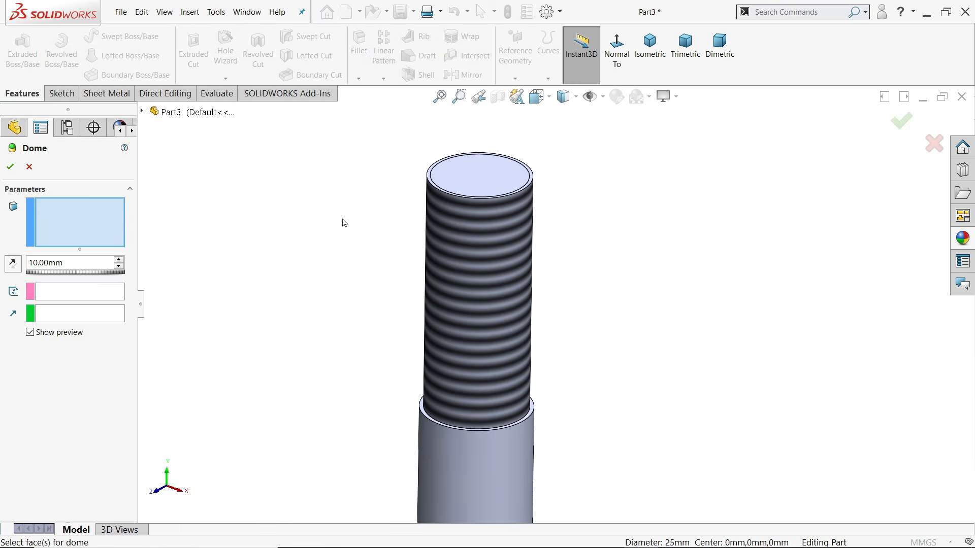
left_click(471, 183)
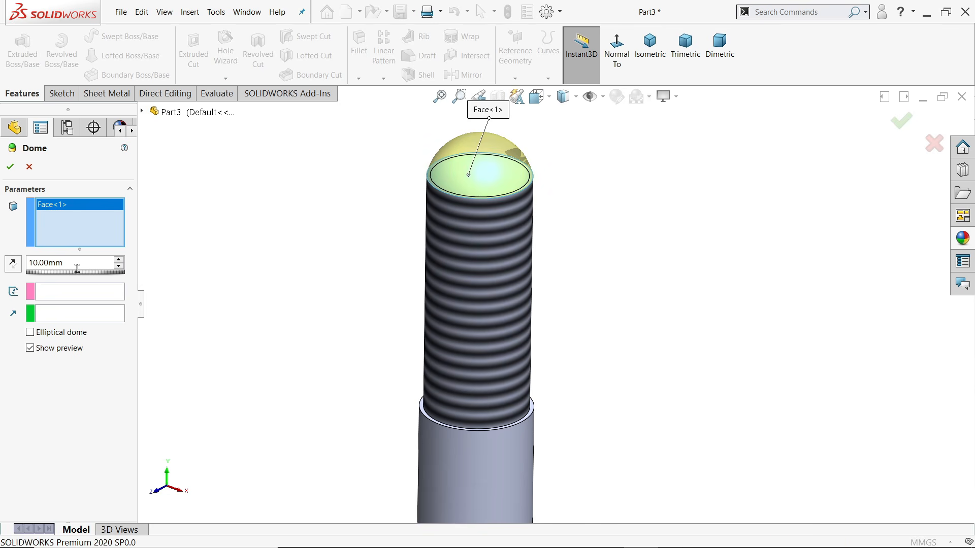
left_click_drag(76, 268, 13, 260)
type("5")
key("Return")
scroll(555, 243, "down", 3)
middle_click_drag(555, 244, 535, 235)
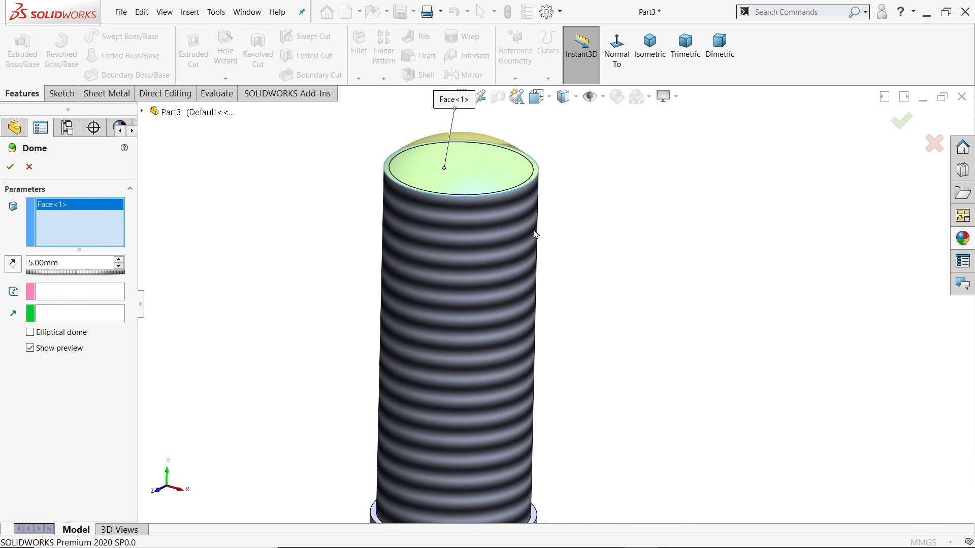
left_click(10, 167)
scroll(408, 269, "up", 5)
scroll(536, 358, "down", 3)
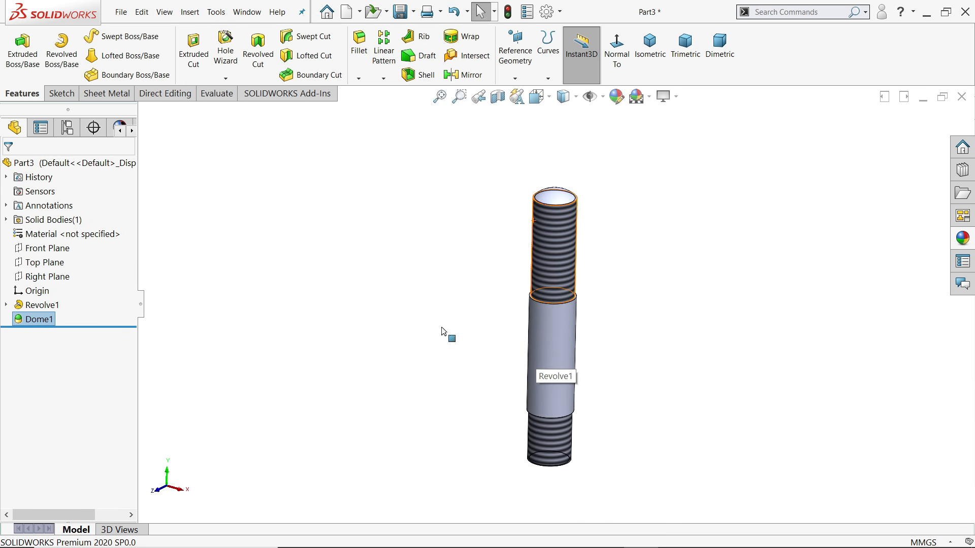
left_click(452, 315)
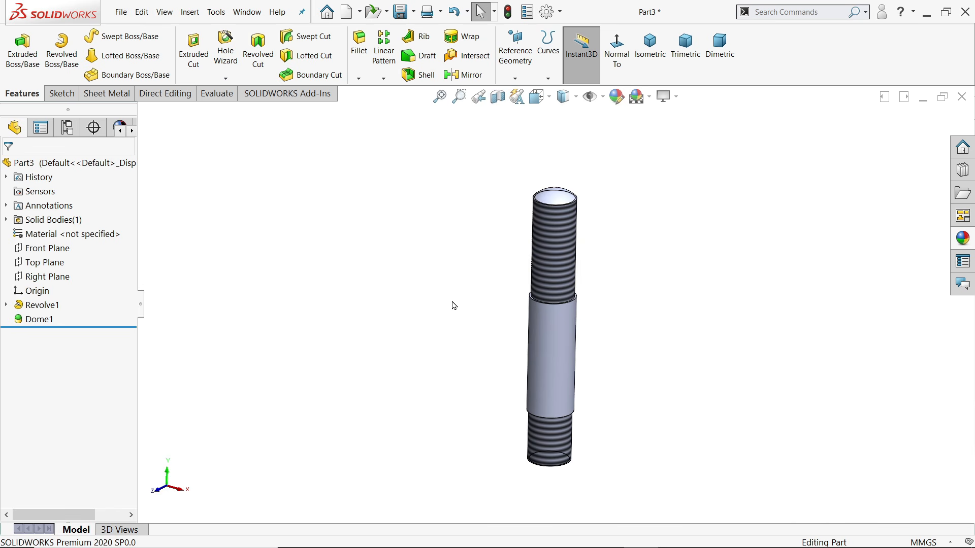
Turn on RealView Graphics and apply brushed steel from Metal > Steel to the stud
left_click(665, 96)
left_click(677, 115)
scroll(611, 425, "down", 1)
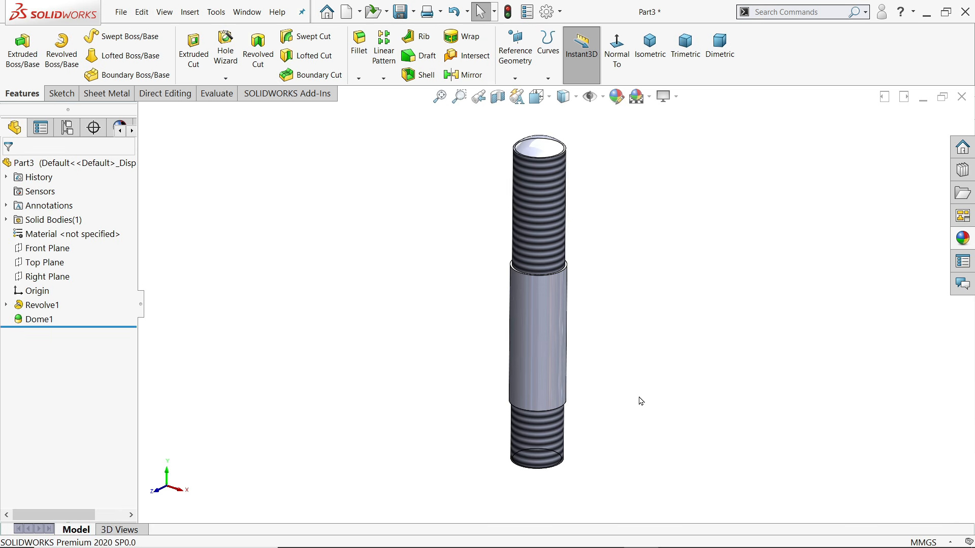
left_click(963, 239)
scroll(824, 157, "up", 1)
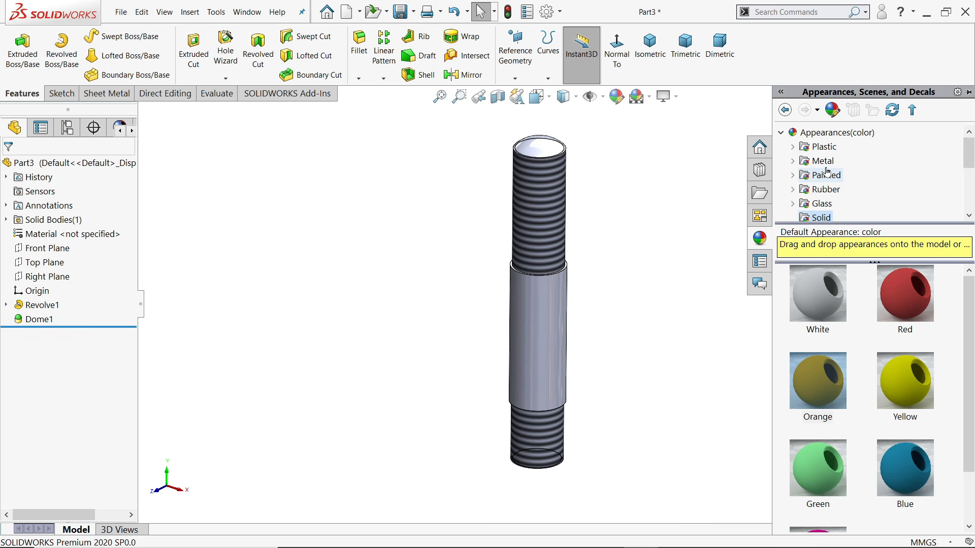
left_click(793, 147)
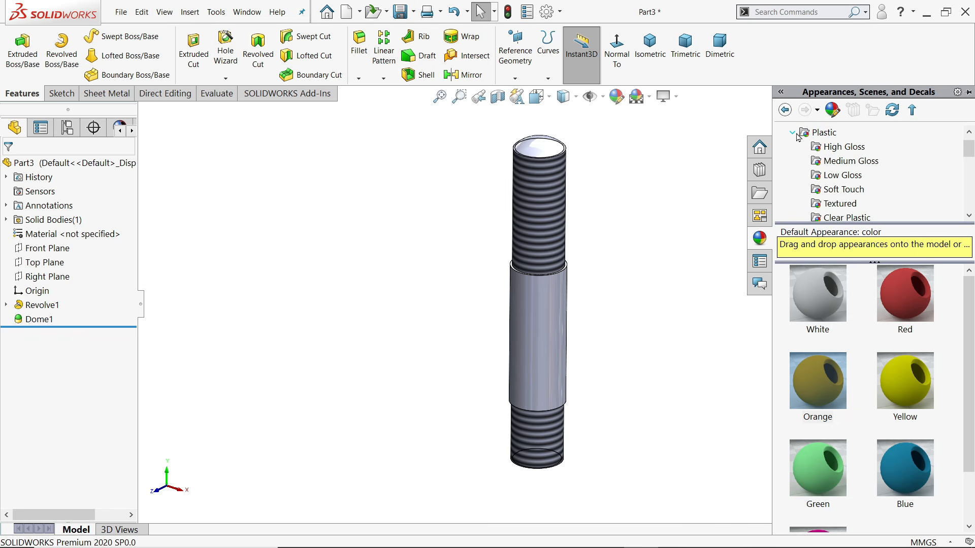
left_click(794, 133)
left_click(794, 147)
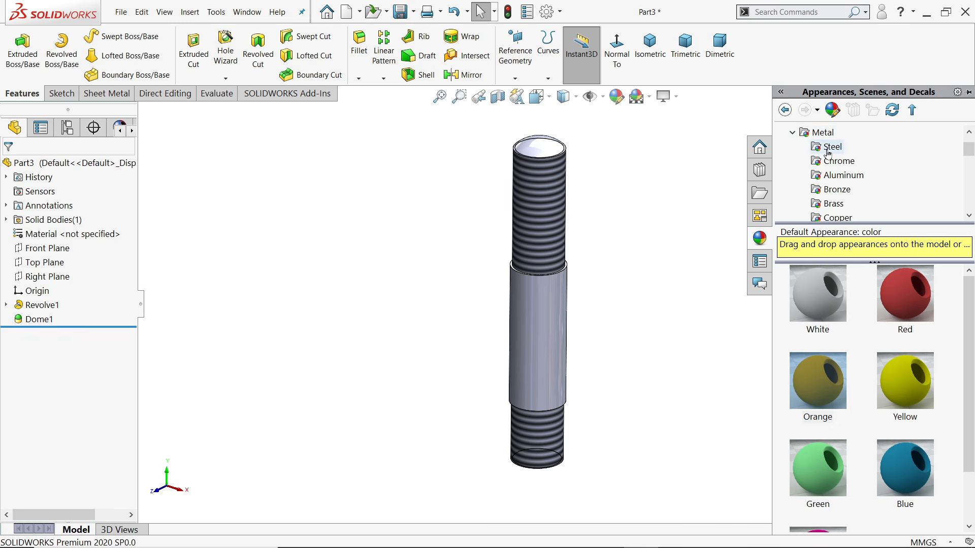
left_click(829, 147)
double_click(912, 301)
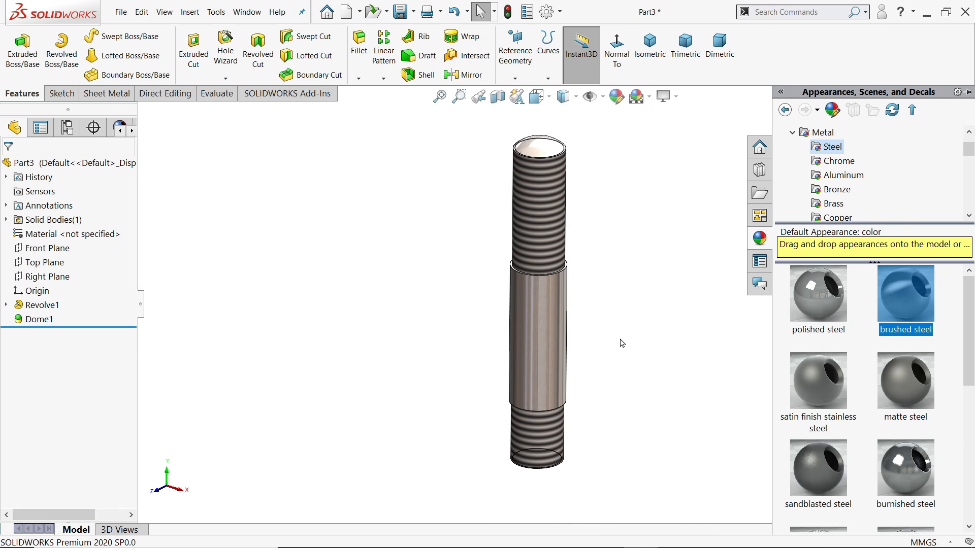
middle_click_drag(623, 343, 603, 333)
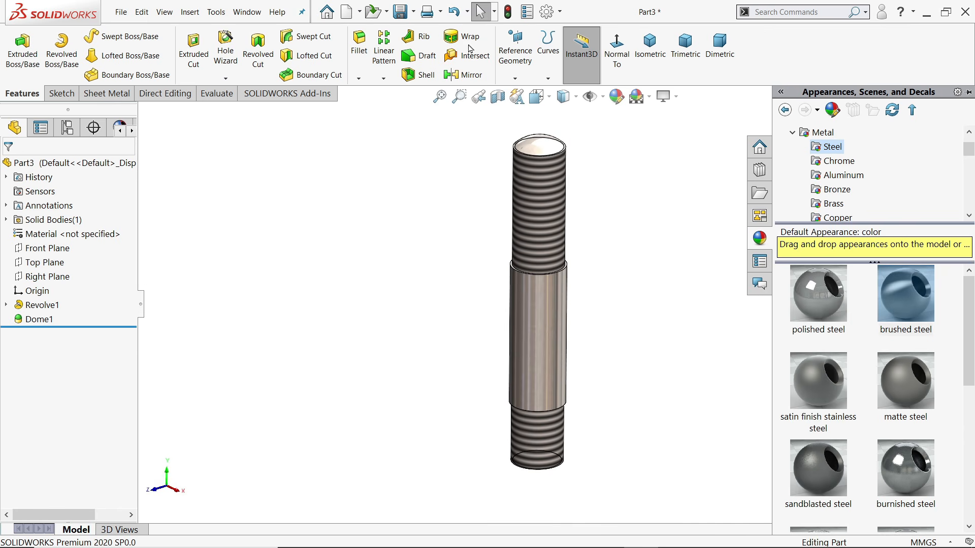
Save the stud part as '3.Stud'
left_click(401, 16)
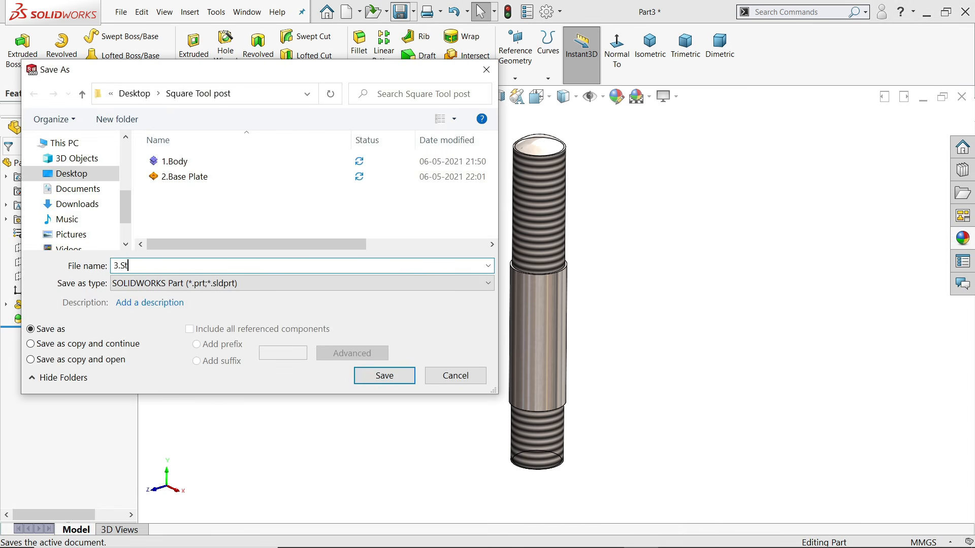
key("Return")
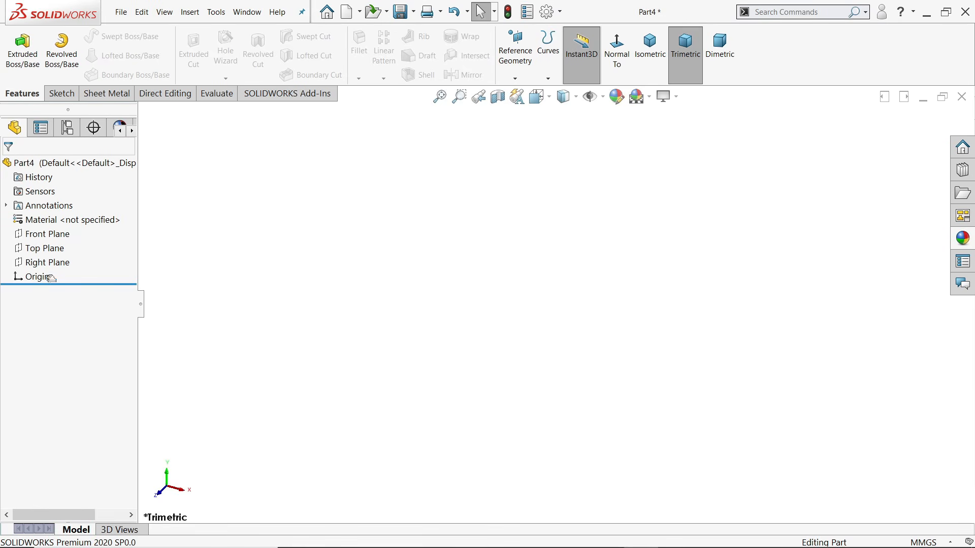
Start a sketch on the Front Plane and draw a 40 mm circle centred at the origin
left_click(54, 235)
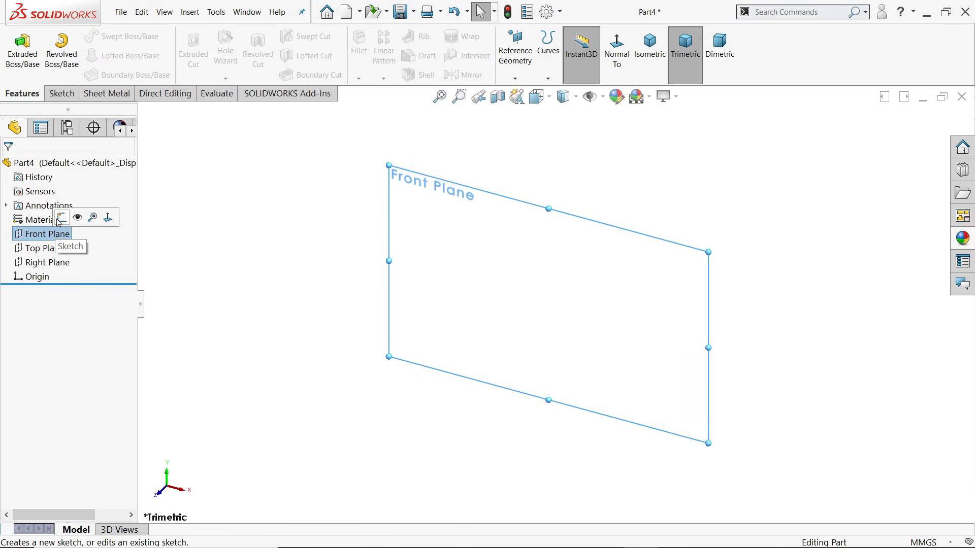
left_click(61, 220)
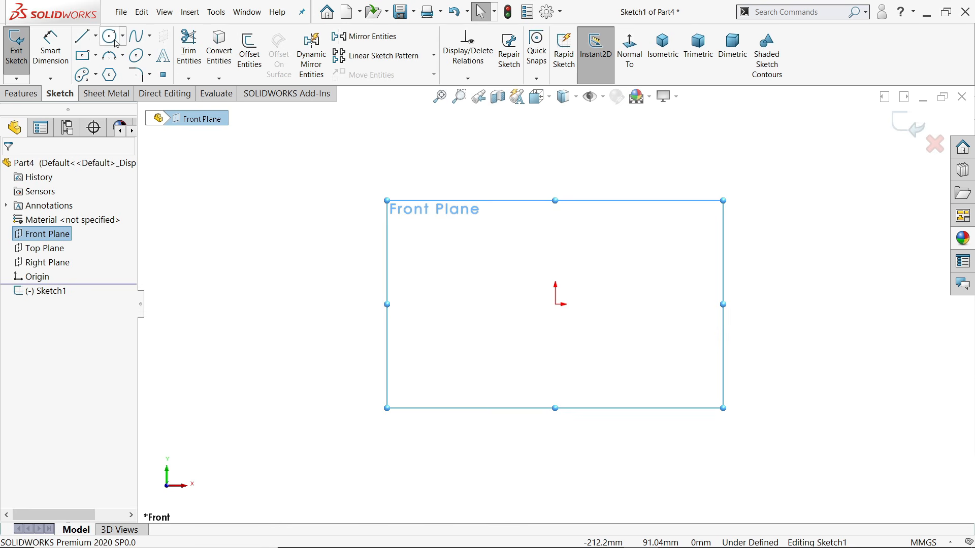
left_click(111, 38)
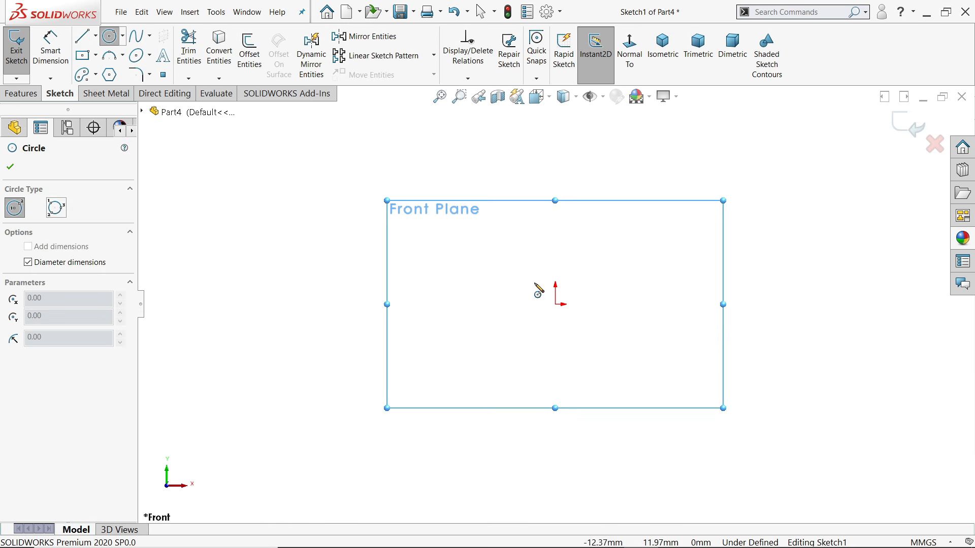
left_click(556, 304)
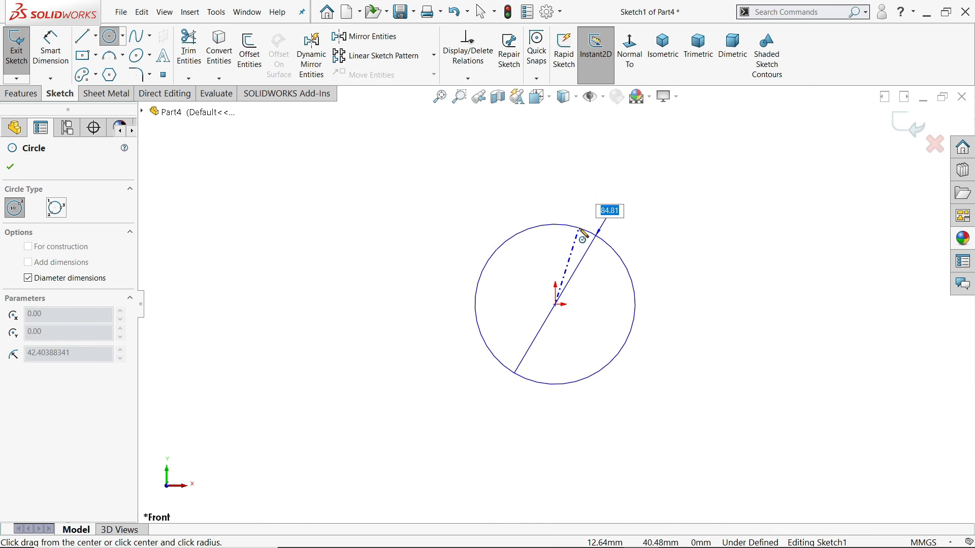
key("Return")
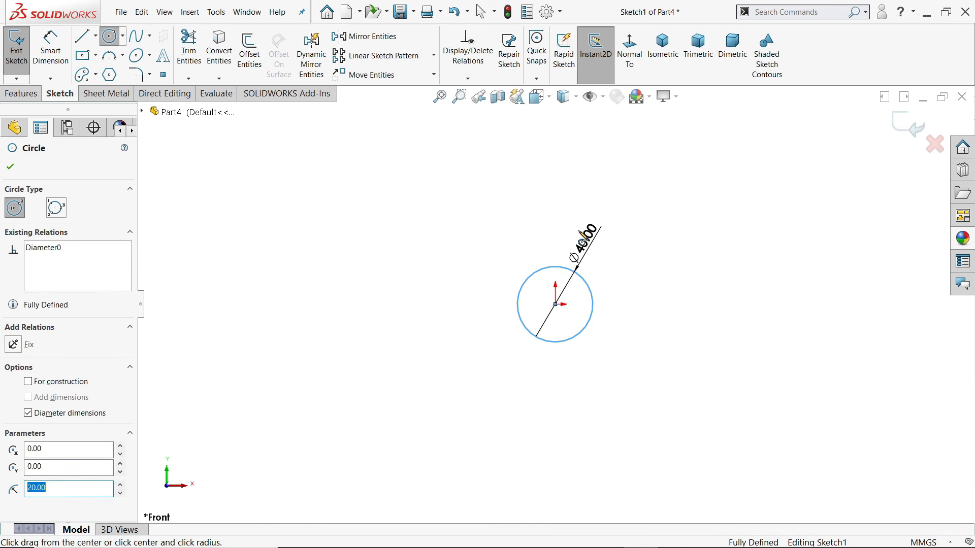
scroll(574, 302, "down", 5)
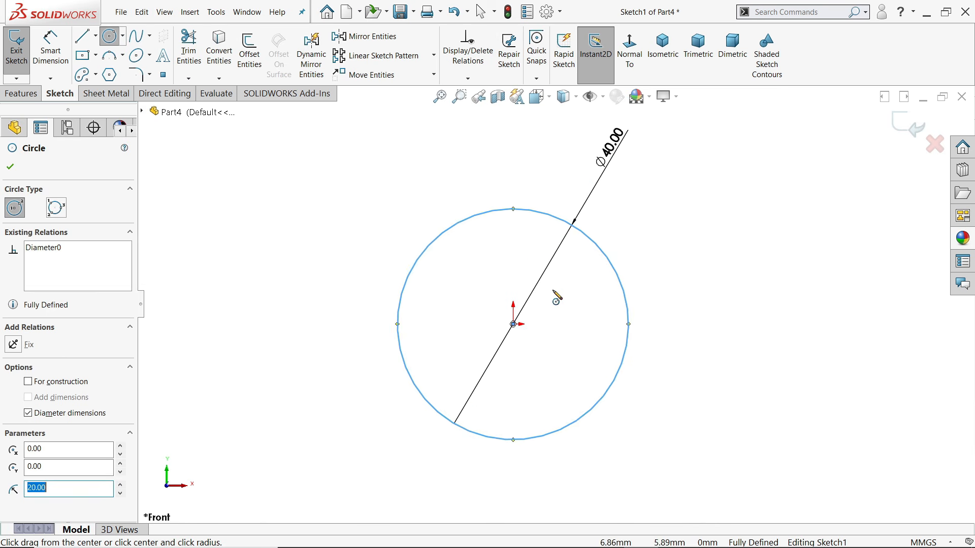
scroll(556, 297, "down", 2)
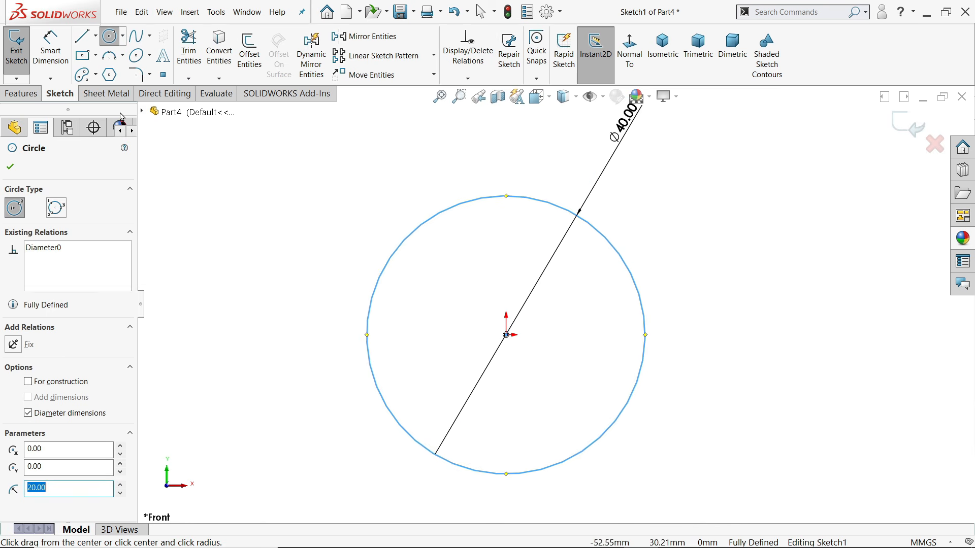
Draw a vertical line from the circle's top to bottom point and trim away the left arc
key("l")
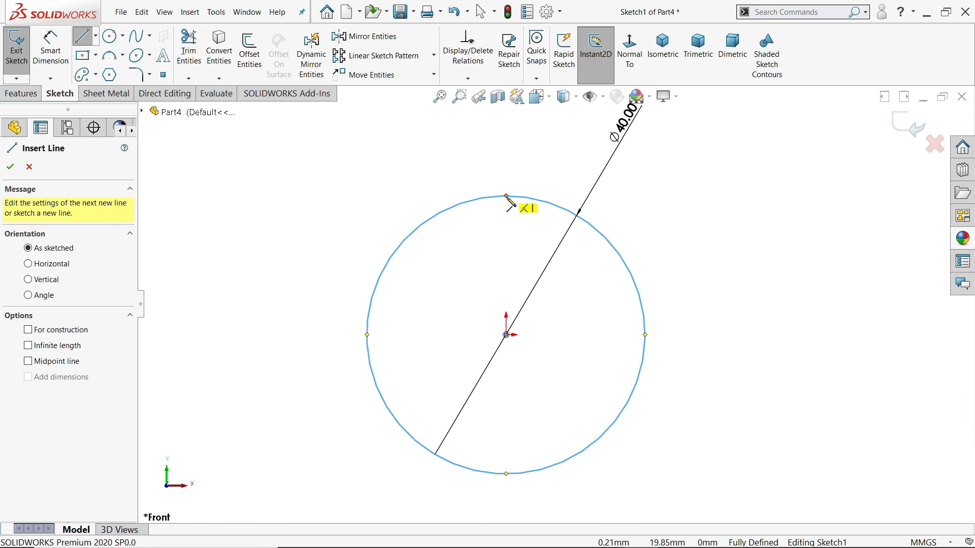
left_click(506, 196)
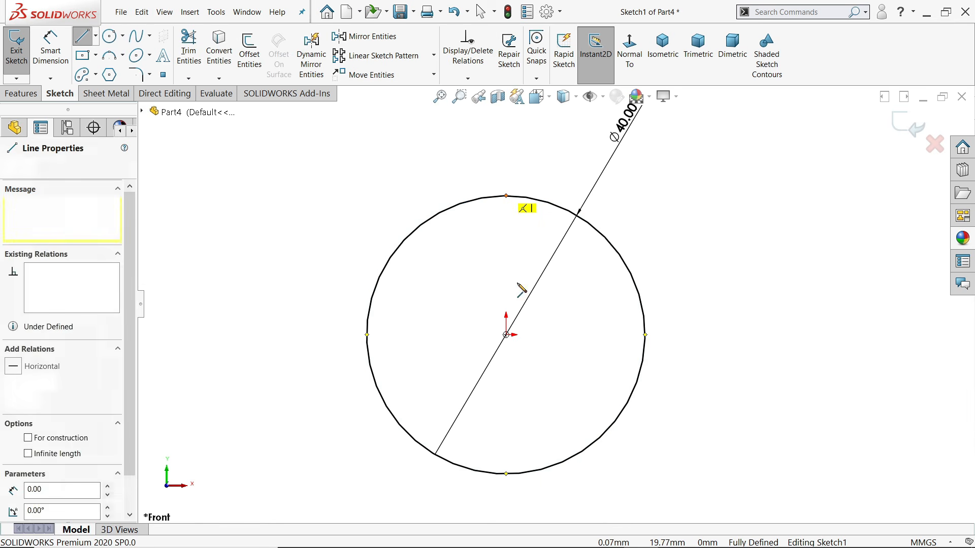
left_click(506, 474)
right_click(546, 373)
left_click(578, 384)
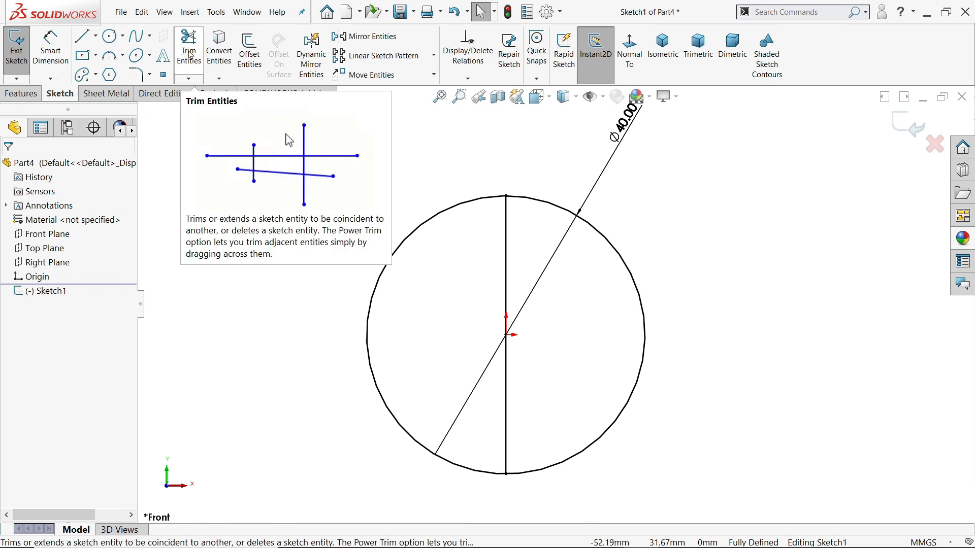
left_click(188, 49)
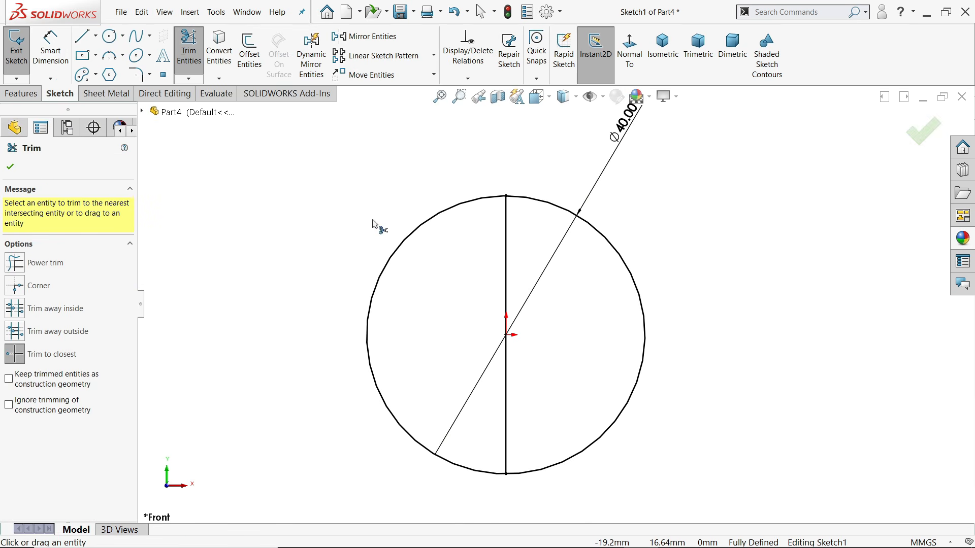
left_click(409, 243)
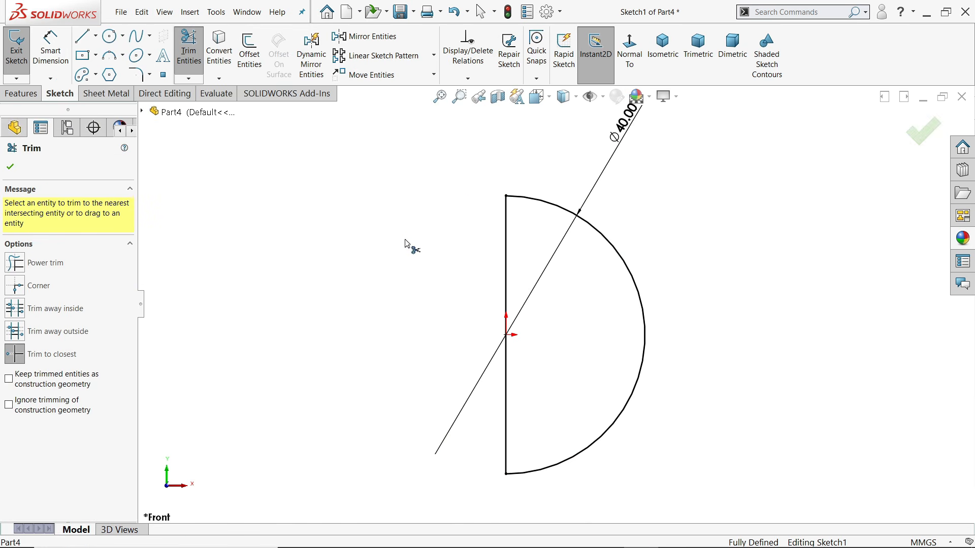
left_click(29, 96)
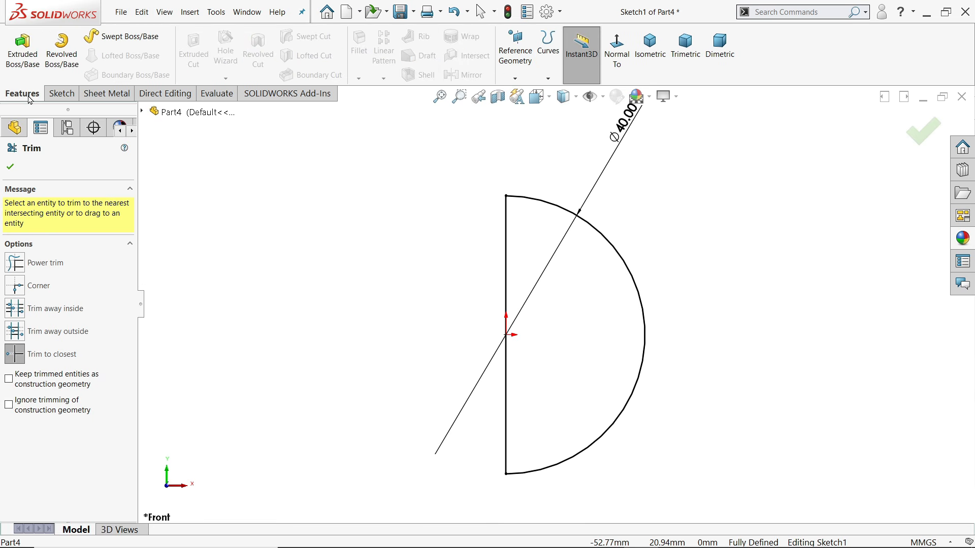
Revolve the half-circle 360° about its vertical line to create the Ø40 sphere
left_click(62, 65)
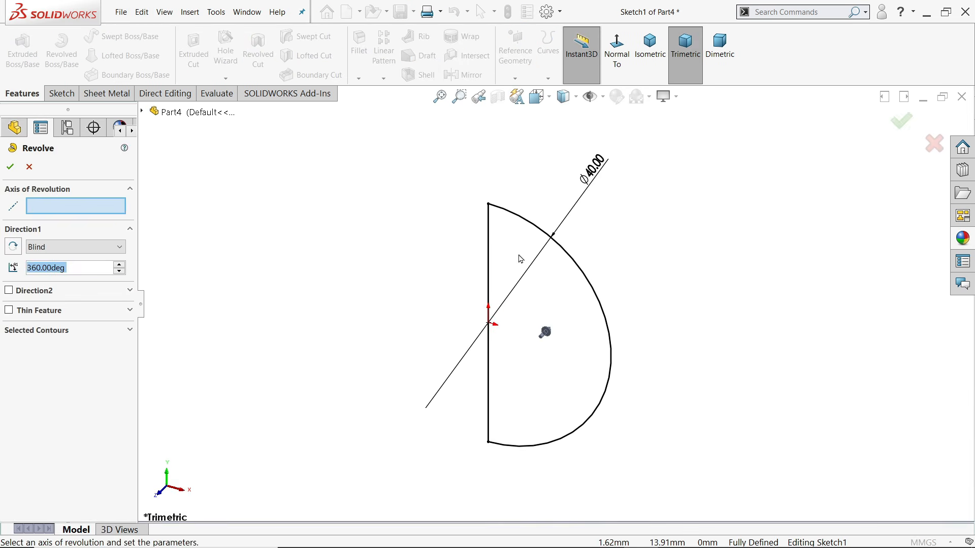
left_click(489, 268)
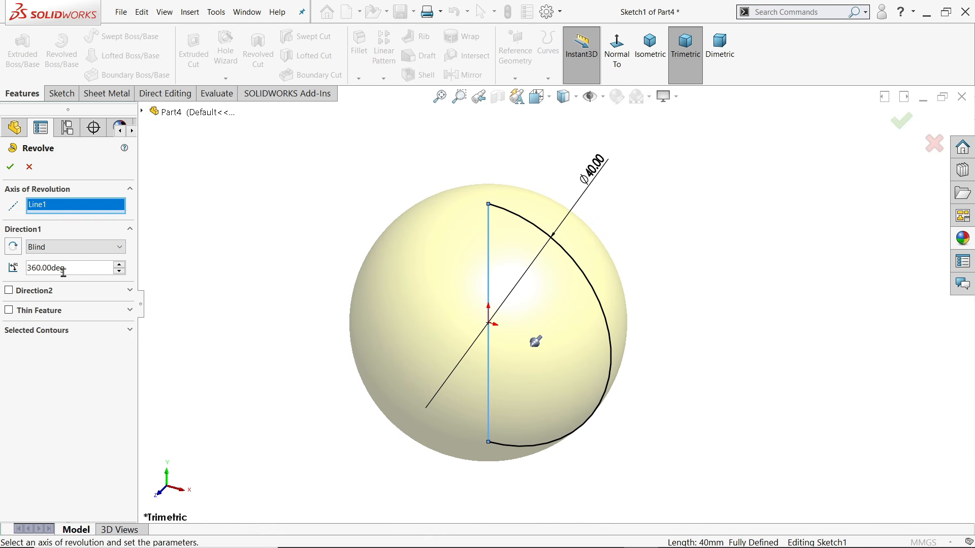
right_click(536, 341)
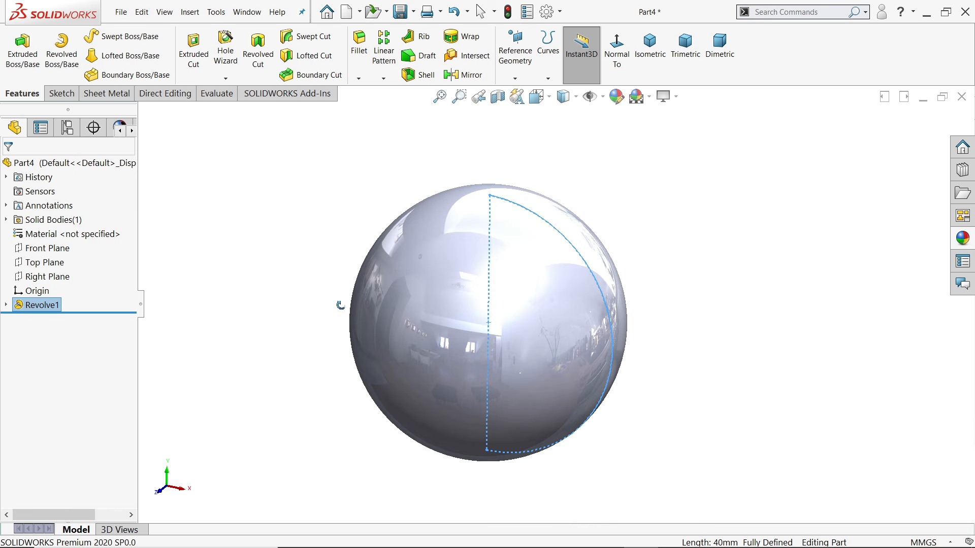
Sketch a line across the sphere's lower part on the Front Plane and make it horizontal
left_click(285, 265)
left_click(71, 248)
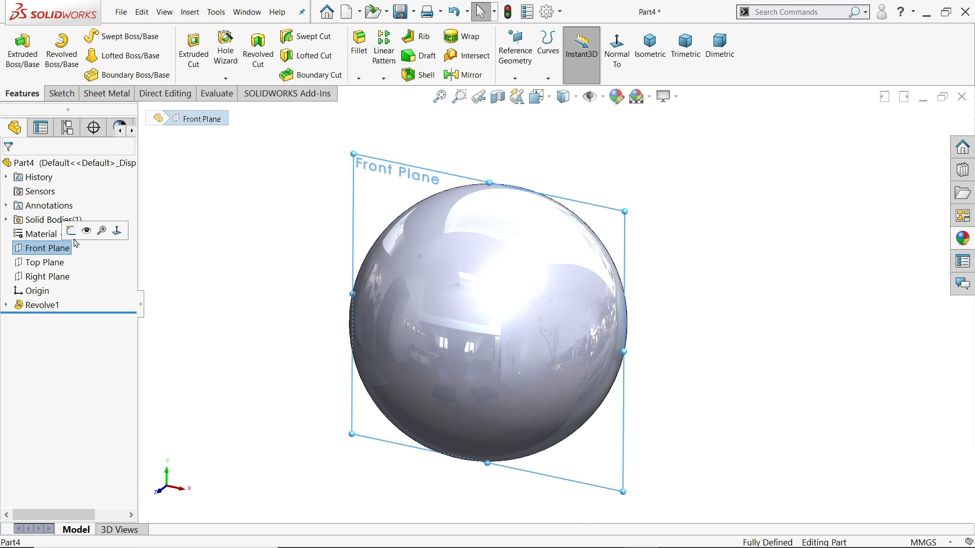
left_click(96, 240)
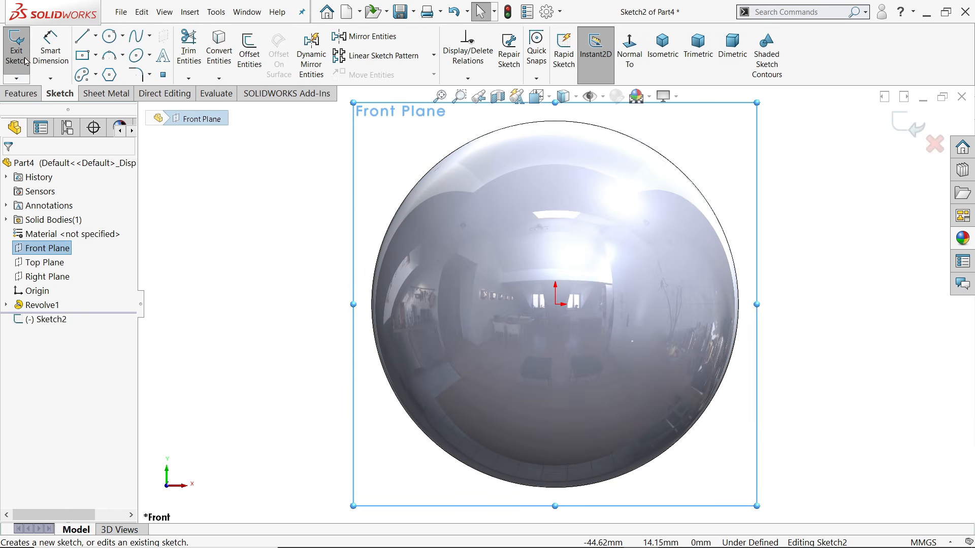
left_click(83, 36)
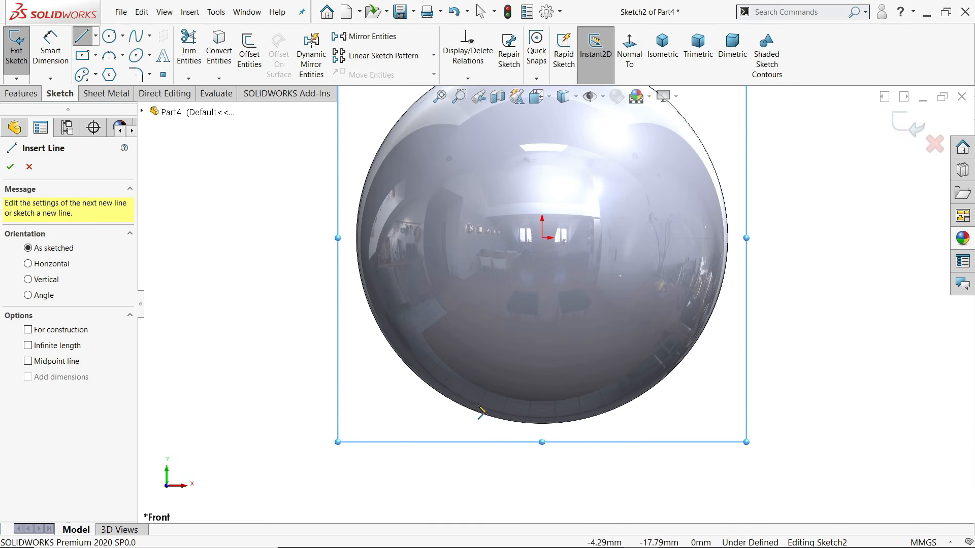
left_click(460, 404)
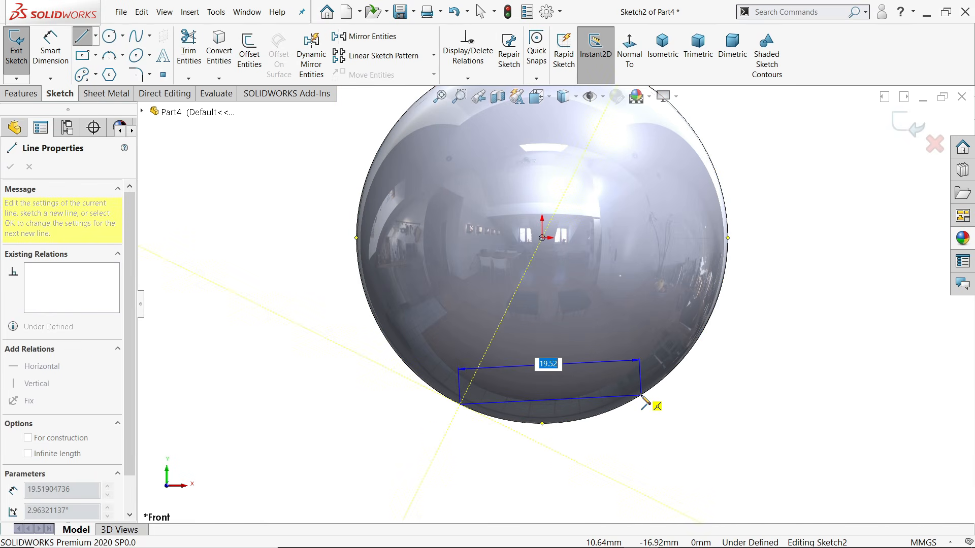
left_click(641, 396)
right_click(779, 315)
left_click(799, 361)
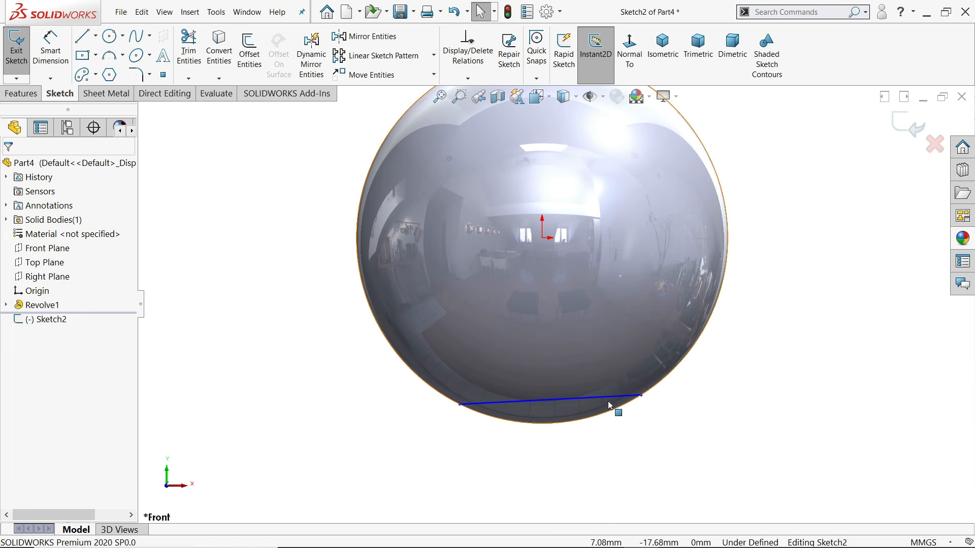
left_click(611, 399)
left_click(638, 350)
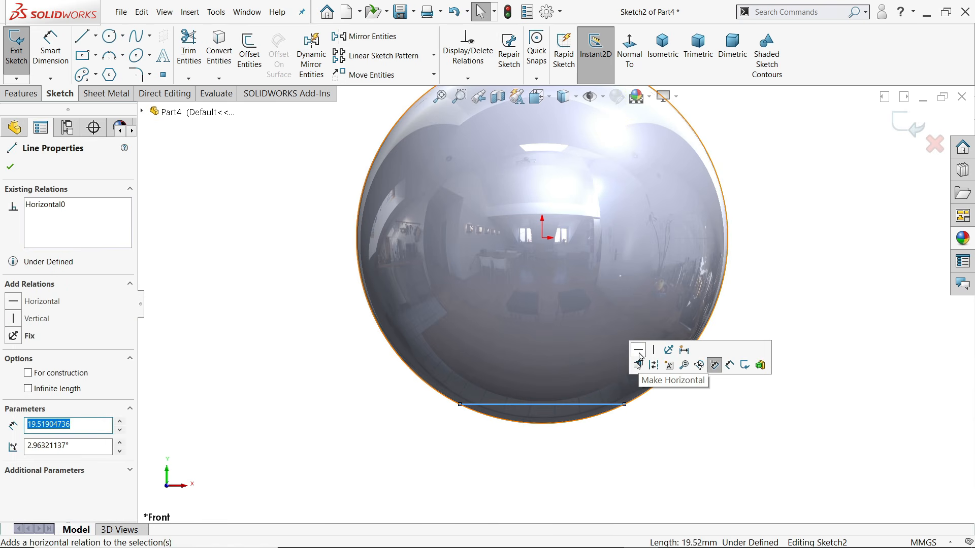
left_click(787, 308)
Dimension the horizontal line 38 mm below the sphere's top edge
left_click(51, 50)
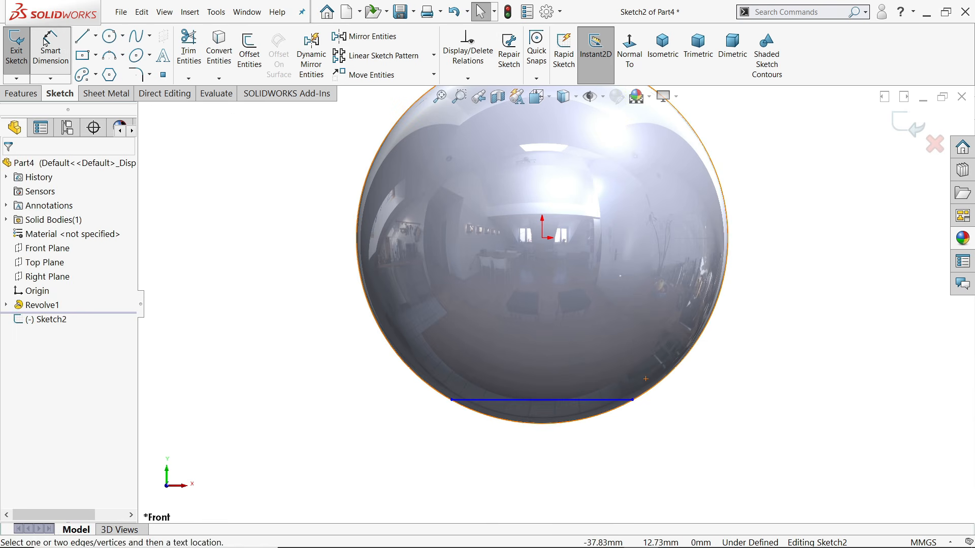
scroll(468, 287, "down", 3)
scroll(573, 215, "up", 2)
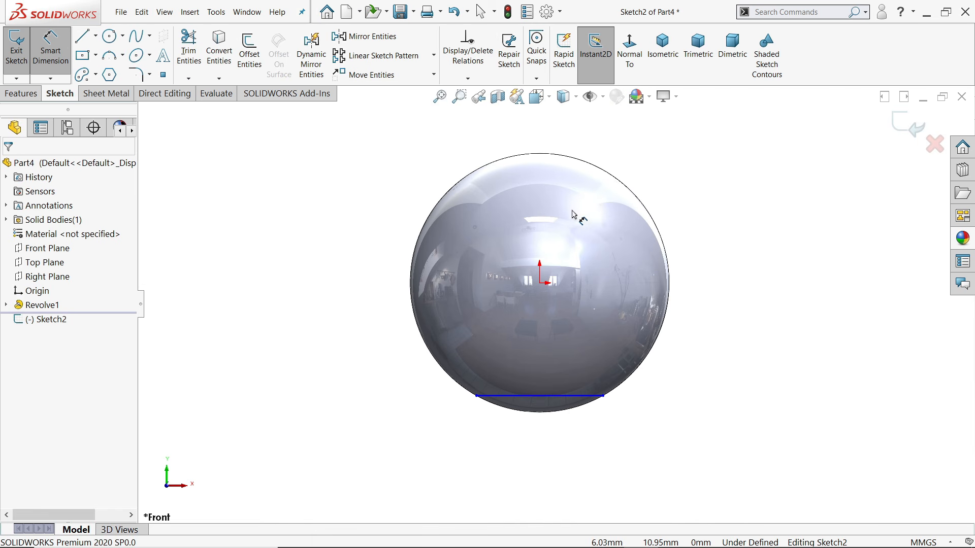
left_click(539, 396)
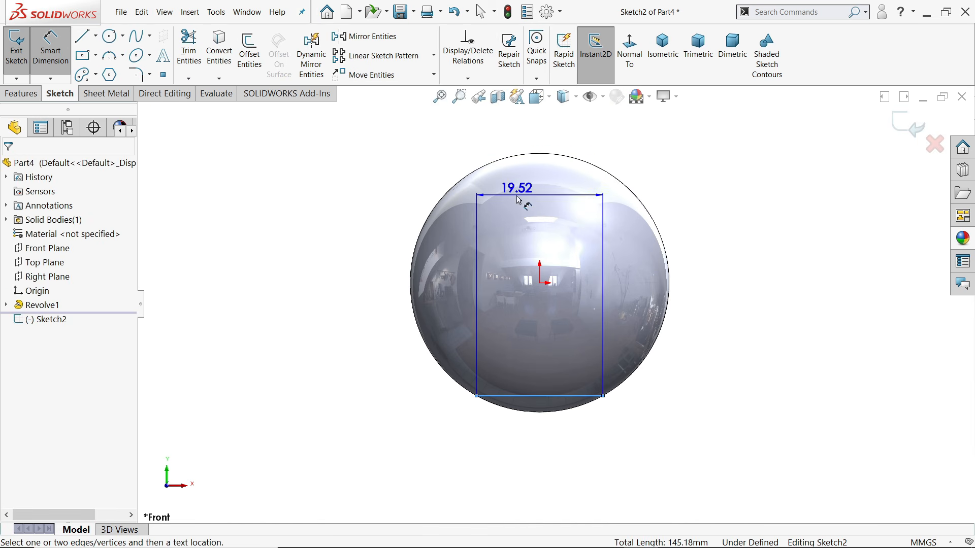
left_click(539, 155)
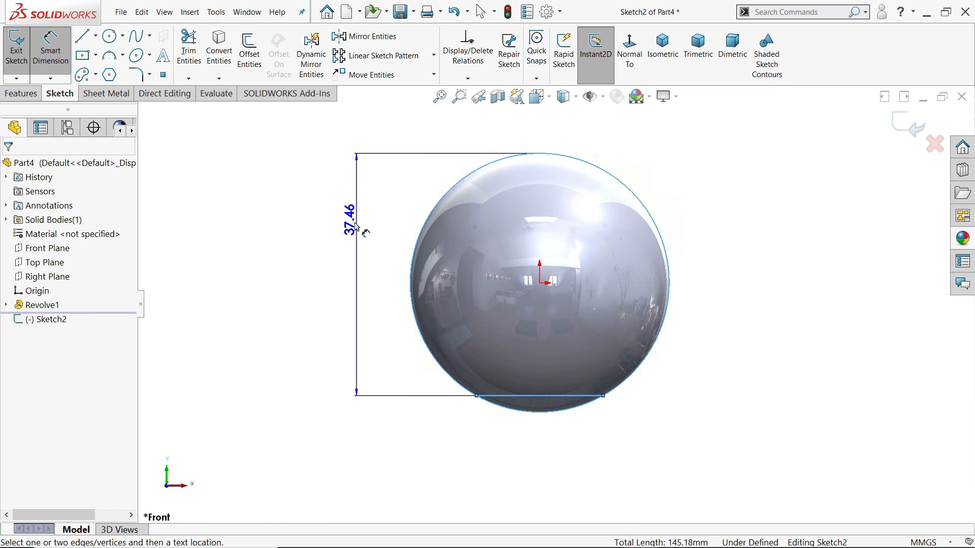
left_click(341, 260)
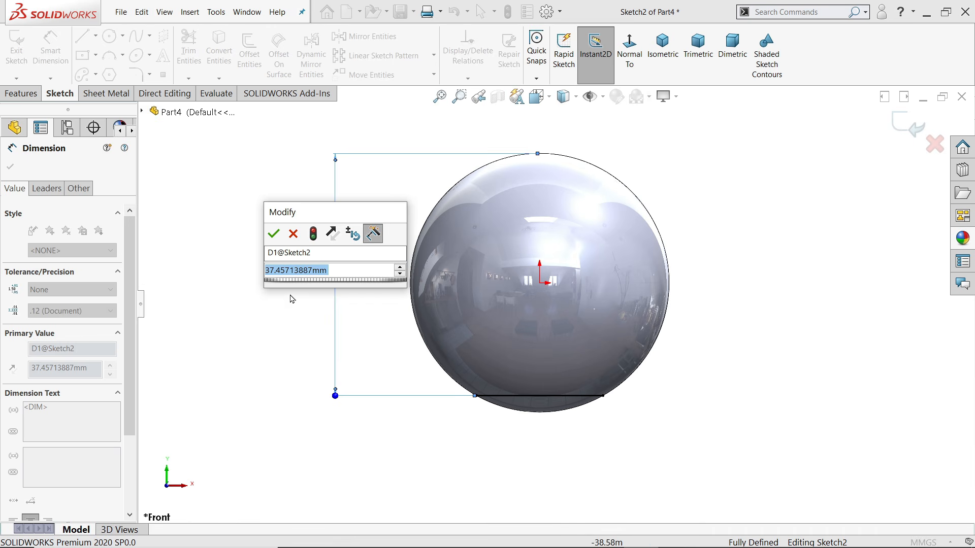
type("38")
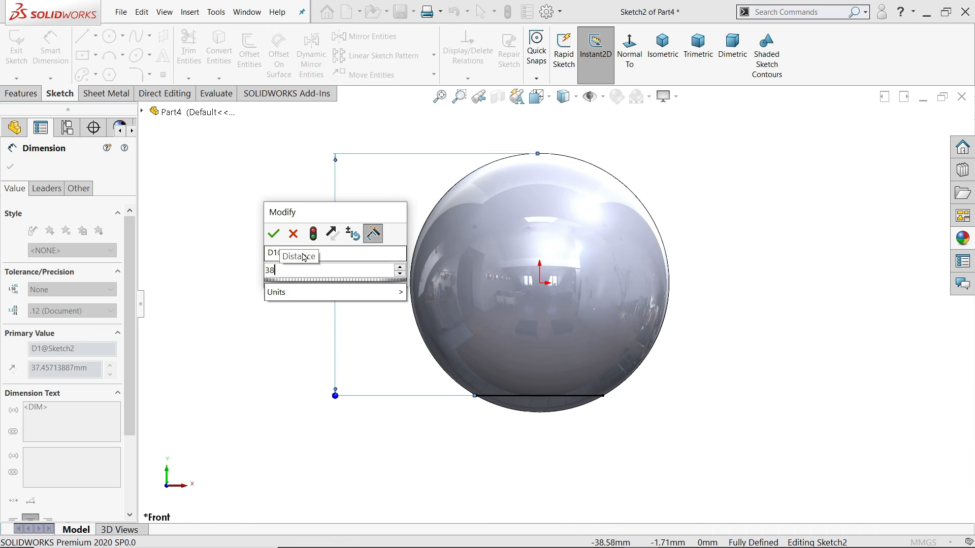
left_click(275, 234)
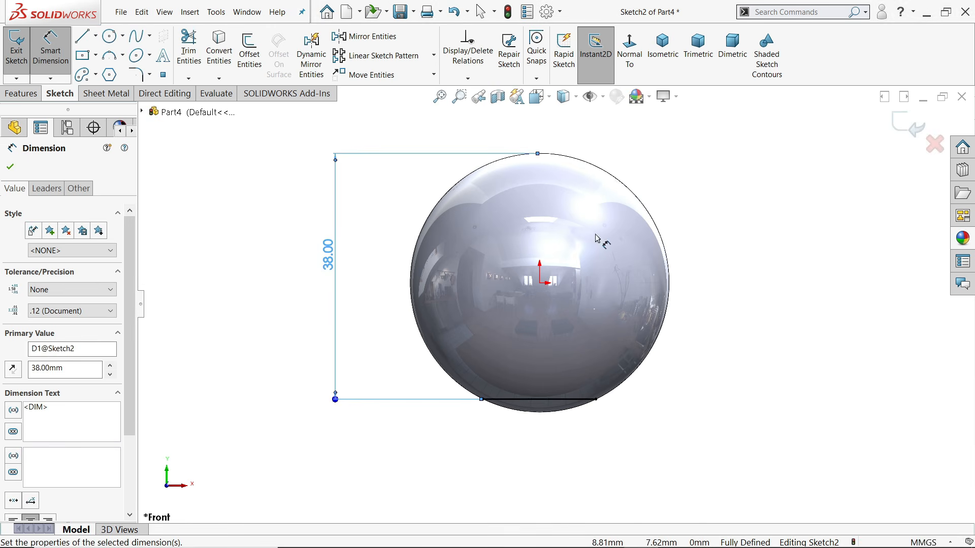
middle_click_drag(601, 239, 550, 294)
left_click(21, 93)
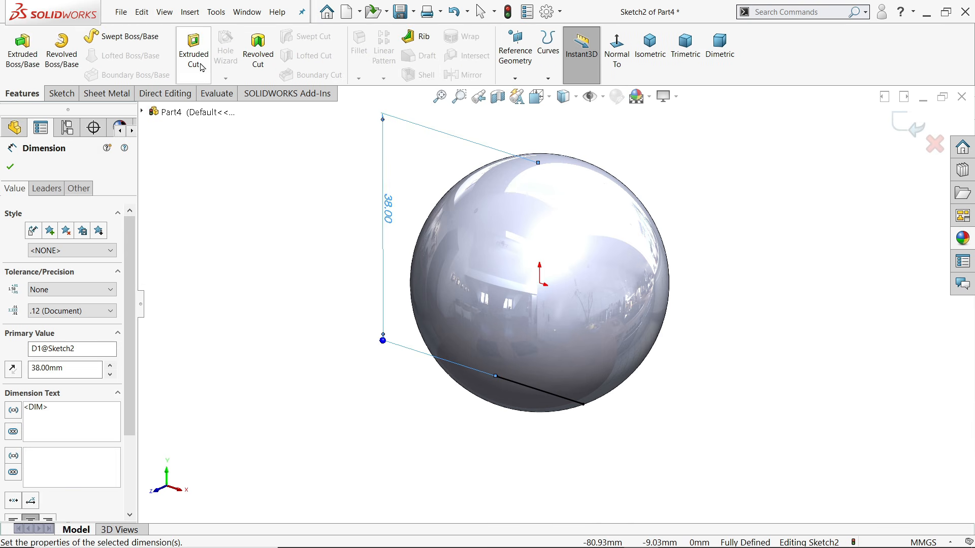
Extruded-cut the line sketch Through All – Both with Flip side to cut, flattening the sphere's bottom
left_click(194, 55)
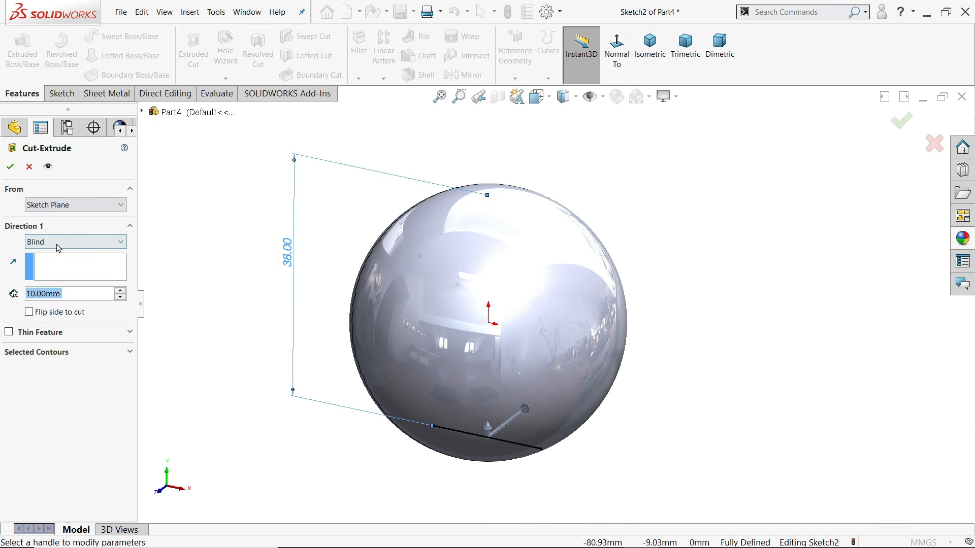
left_click(60, 242)
left_click(58, 274)
scroll(580, 262, "up", 3)
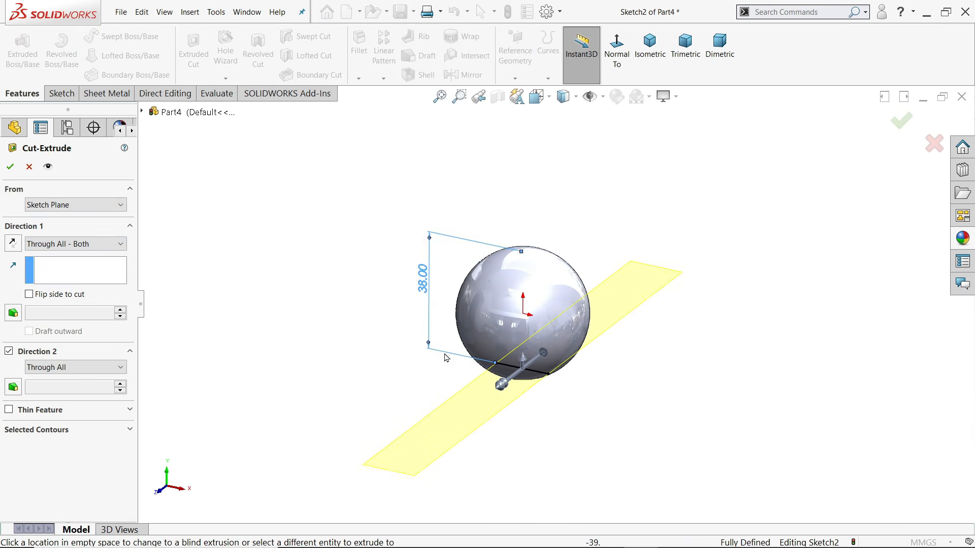
scroll(556, 382, "down", 3)
scroll(555, 381, "down", 5)
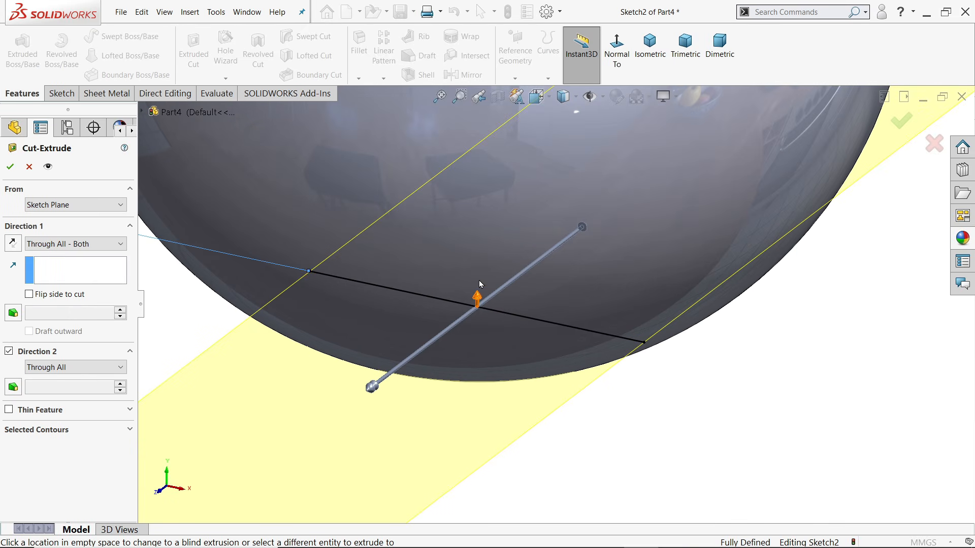
left_click(28, 294)
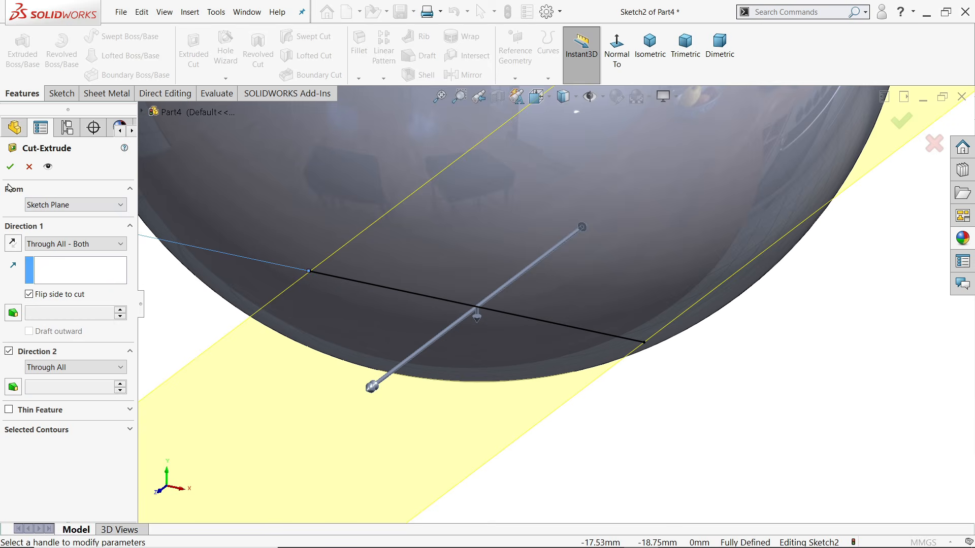
key("f")
left_click(8, 167)
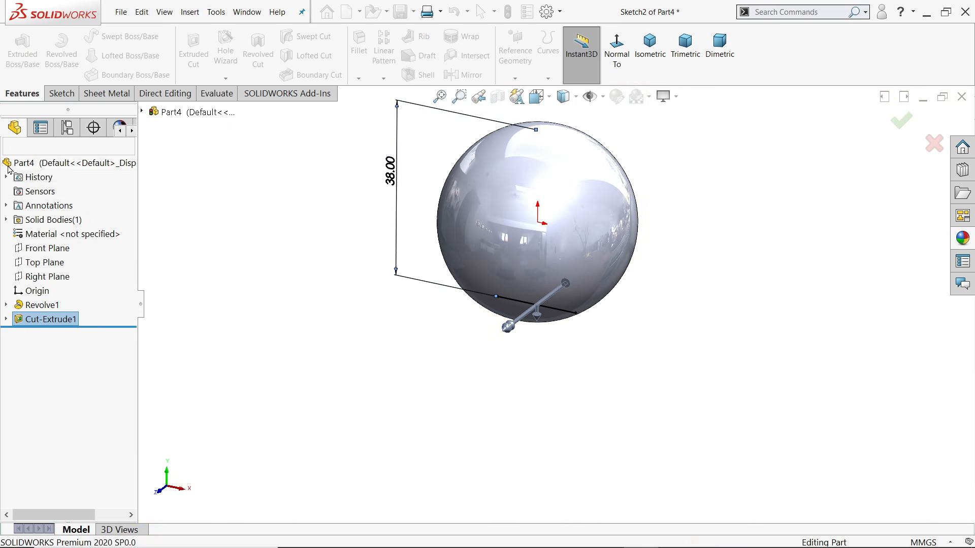
left_click(561, 352)
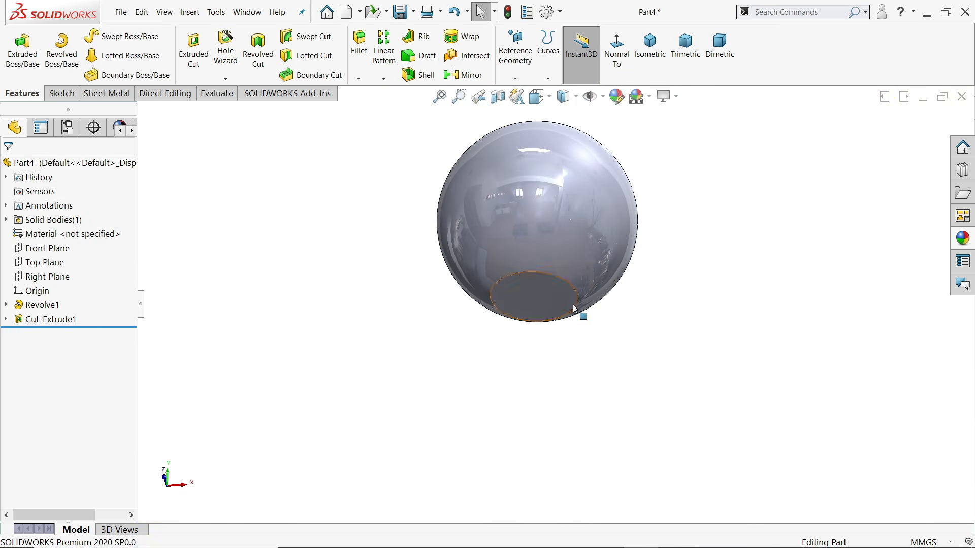
middle_click_drag(575, 306, 583, 208)
scroll(584, 207, "down", 3)
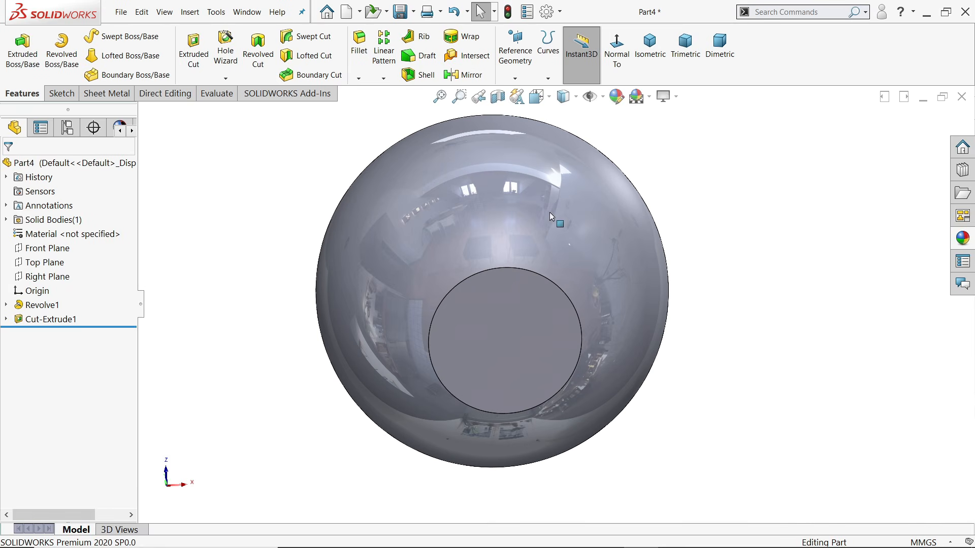
Start a Hole Wizard hole of plain Tapped type with M10 thread size
left_click(226, 50)
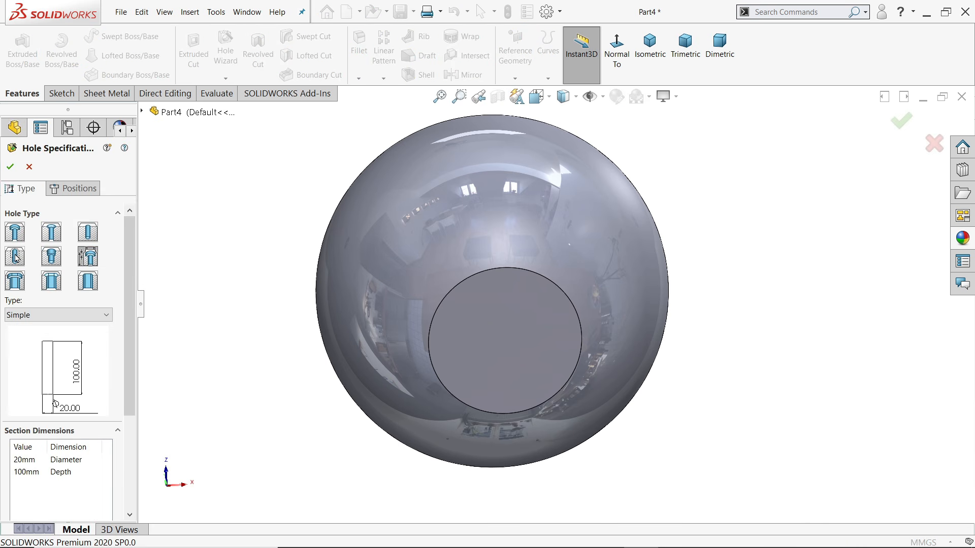
left_click(15, 258)
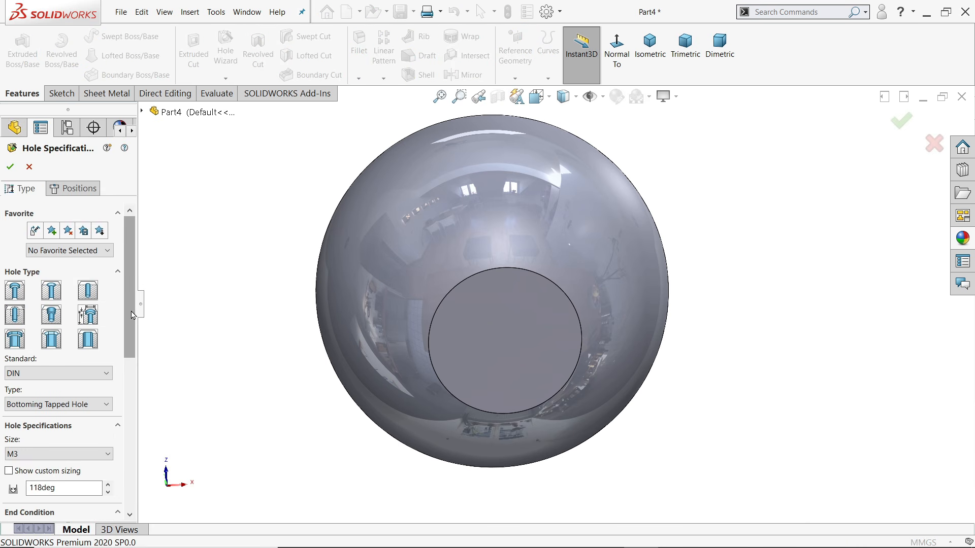
scroll(101, 314, "down", 3)
left_click(65, 281)
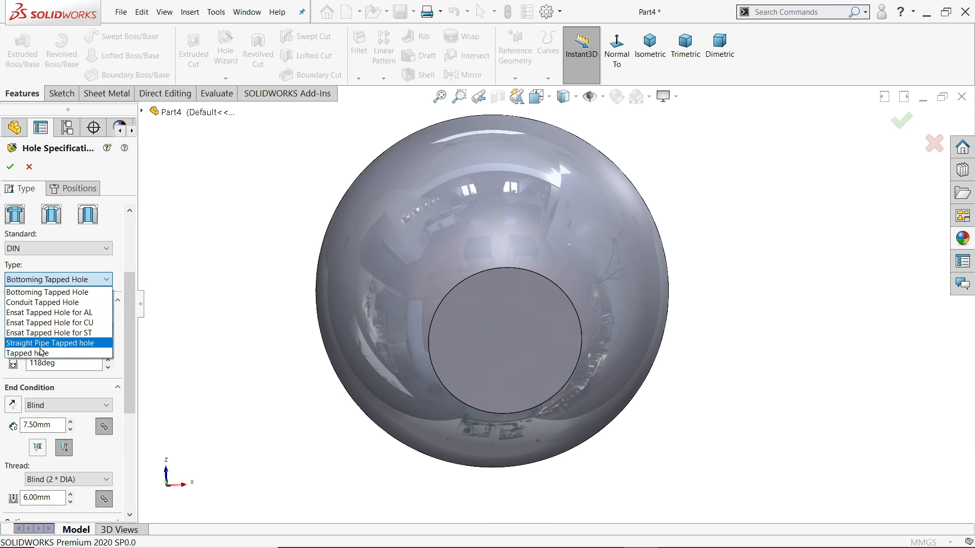
left_click(31, 349)
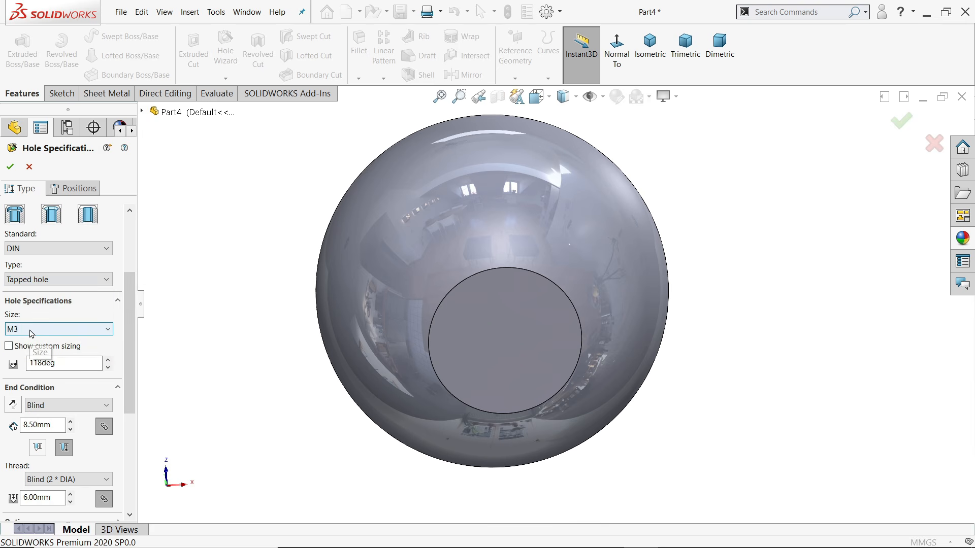
left_click(32, 329)
scroll(37, 436, "down", 5)
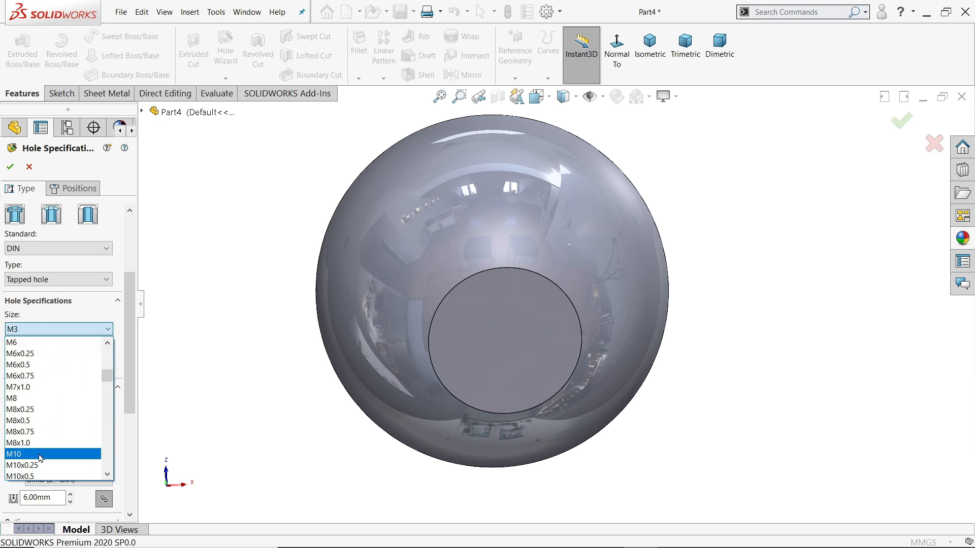
left_click(41, 454)
Set a 10 mm blind depth to the shoulder, reset thread depth to default, and disable the near side countersink
scroll(68, 413, "down", 3)
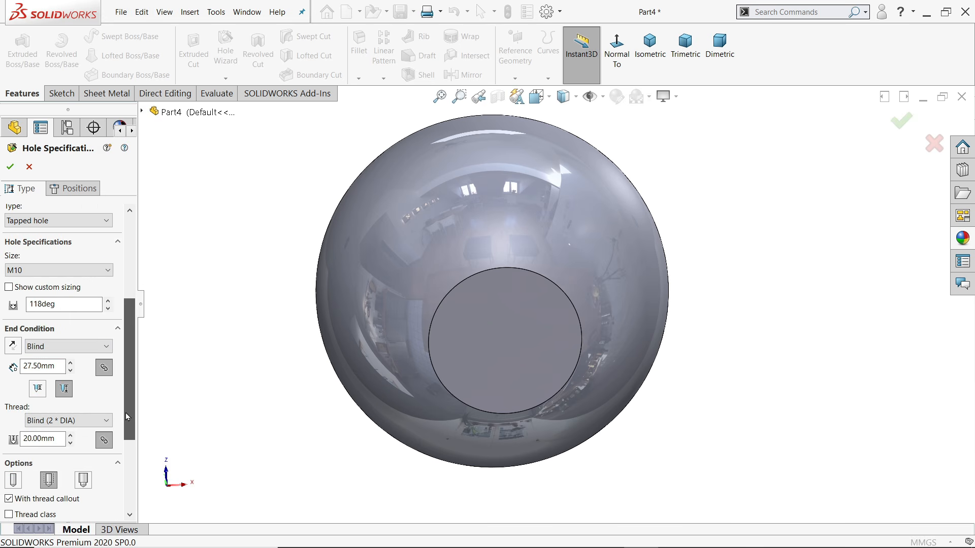
left_click(41, 348)
left_click(48, 360)
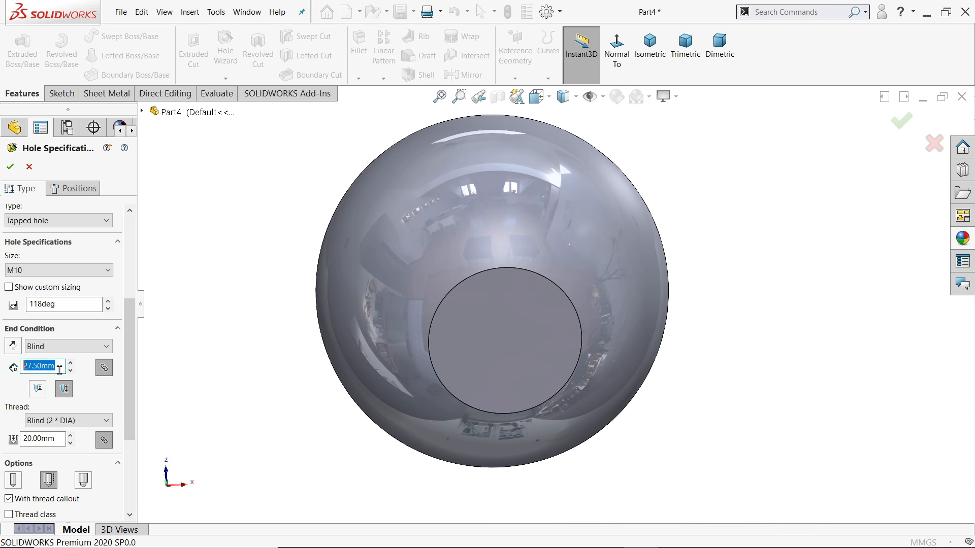
type("10")
key("Return")
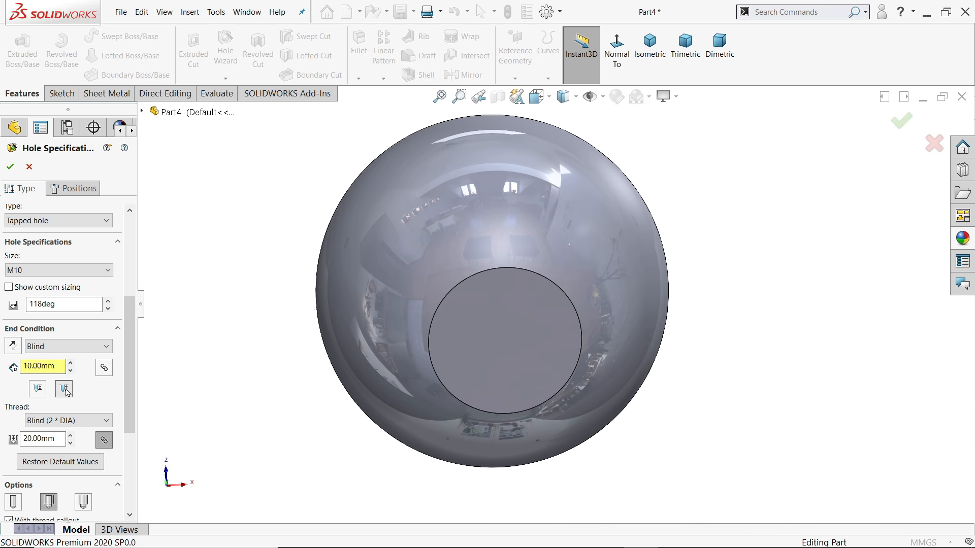
left_click(37, 389)
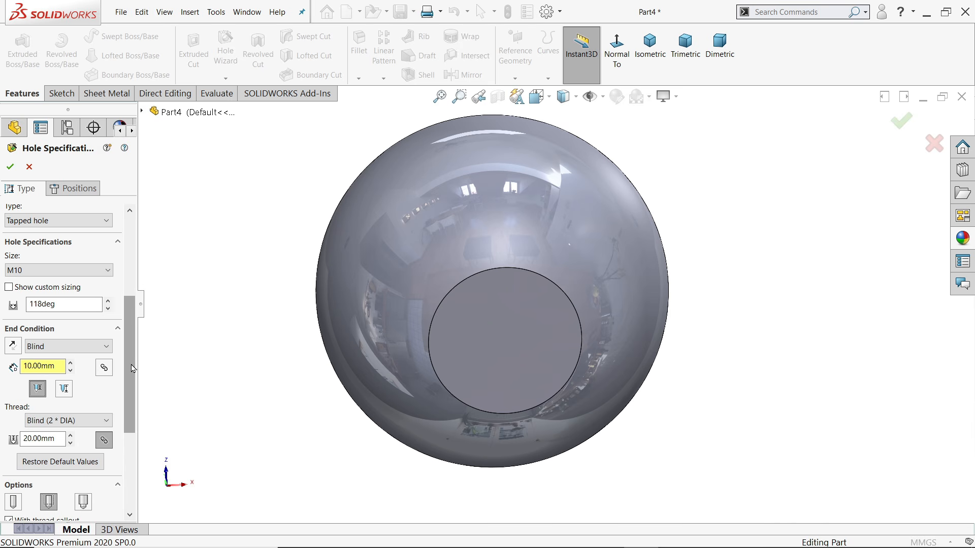
left_click_drag(129, 367, 131, 413)
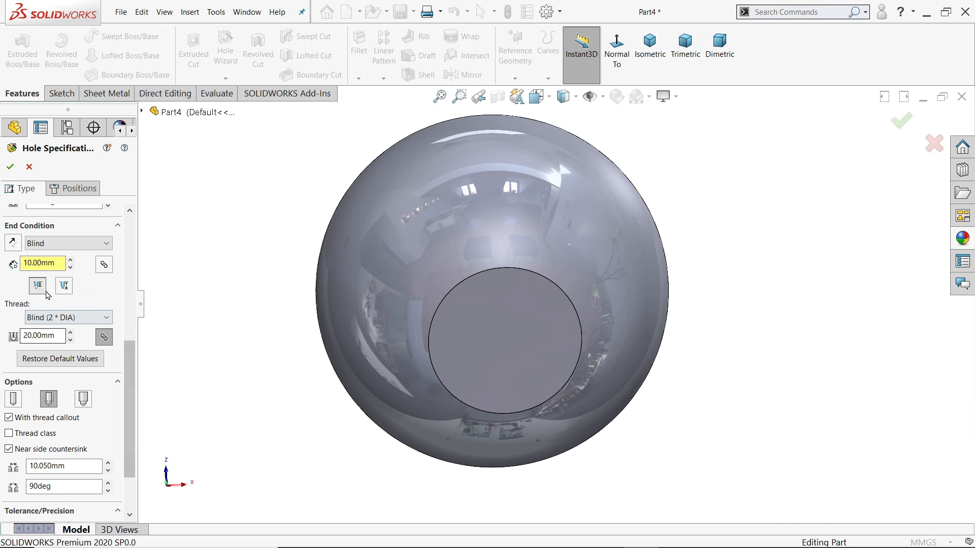
left_click_drag(57, 333, 14, 330)
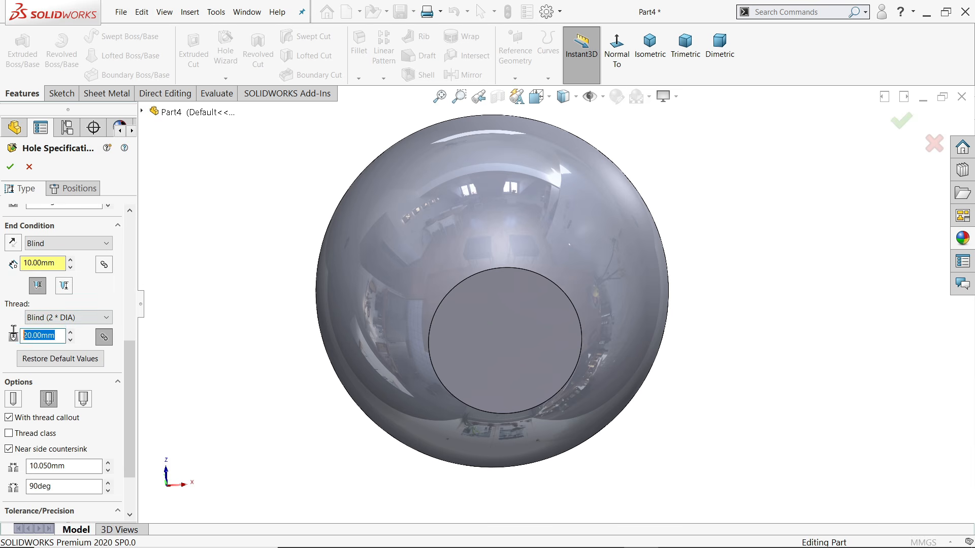
left_click(53, 358)
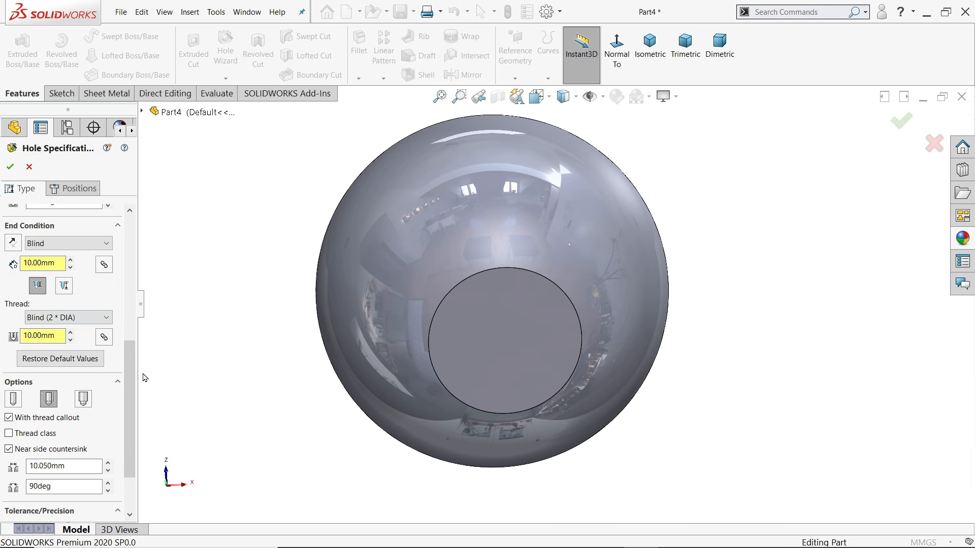
left_click(9, 449)
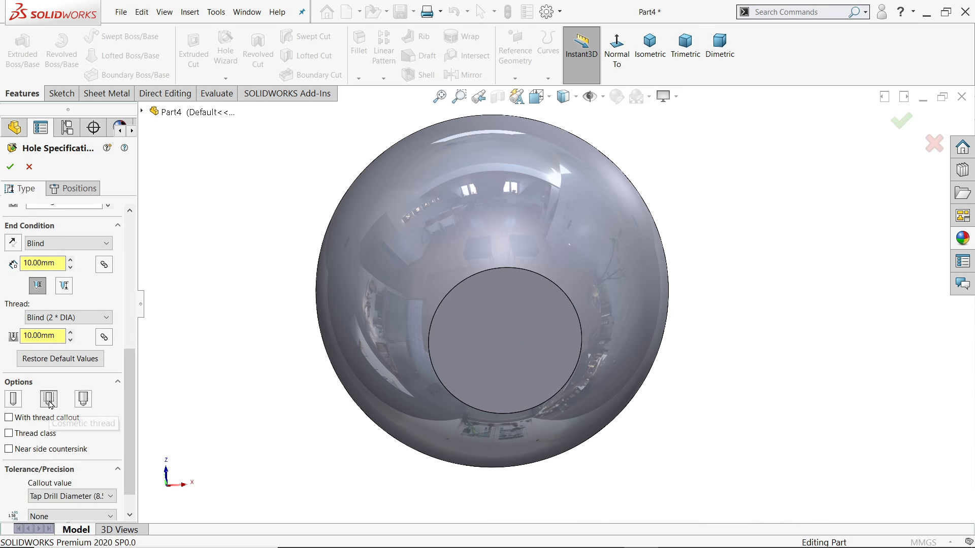
left_click_drag(129, 430, 128, 298)
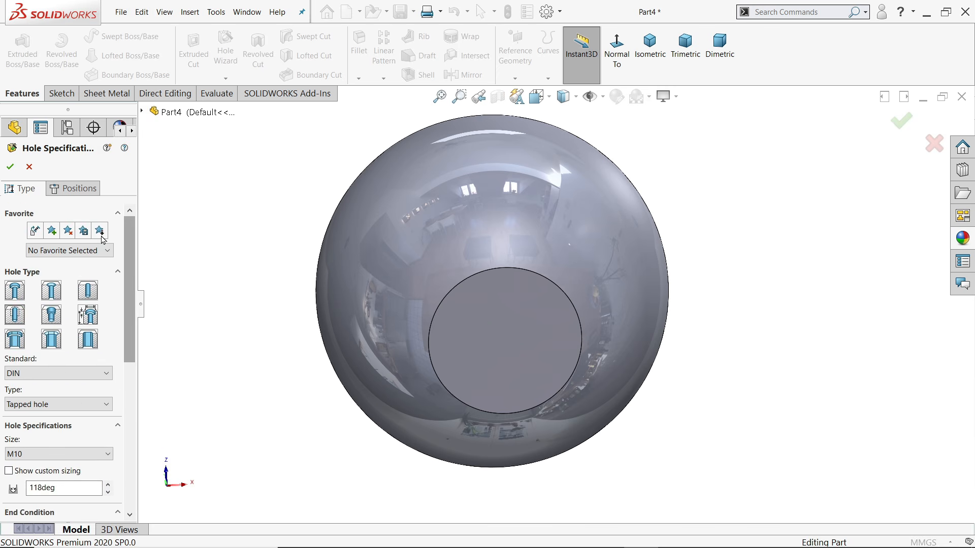
Place the M10 hole at the centre point of the flat bottom face and confirm it
left_click(78, 191)
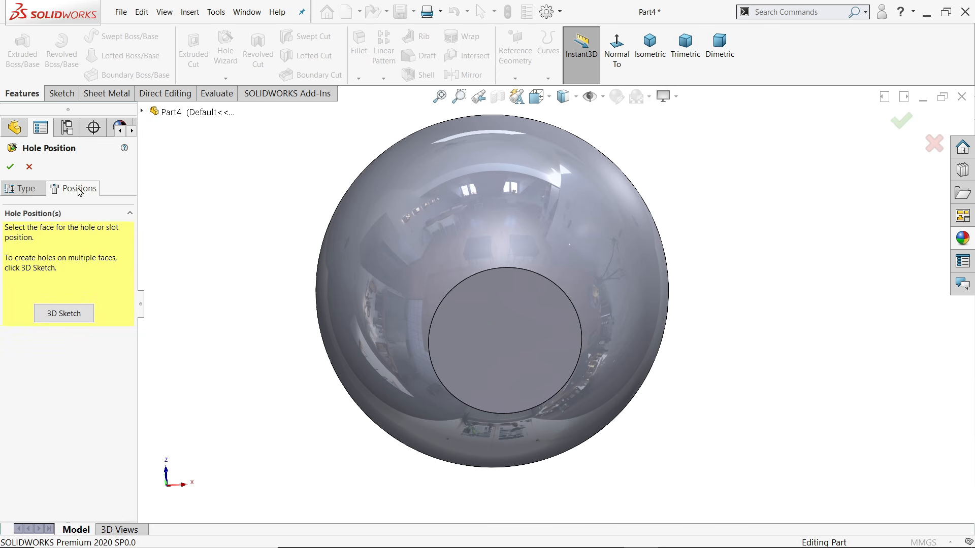
left_click(508, 353)
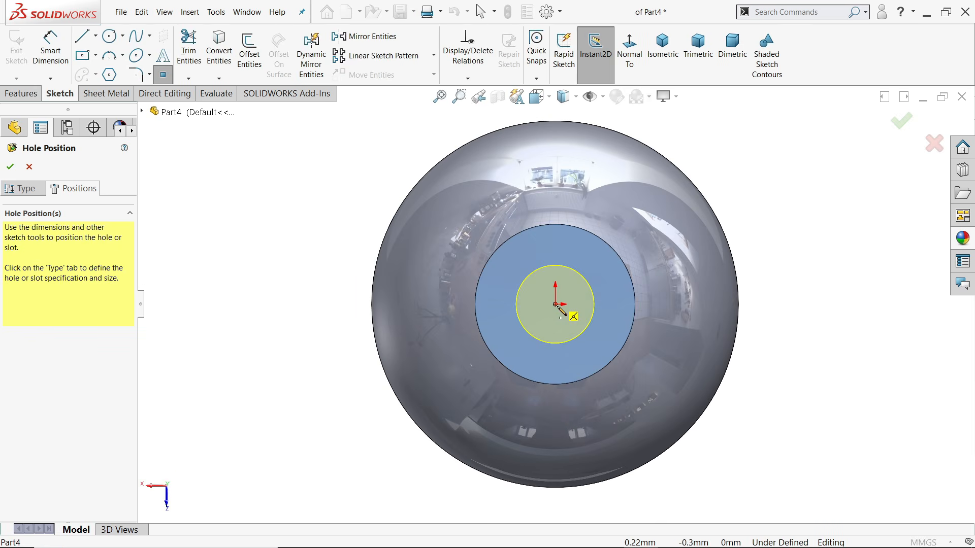
left_click(556, 306)
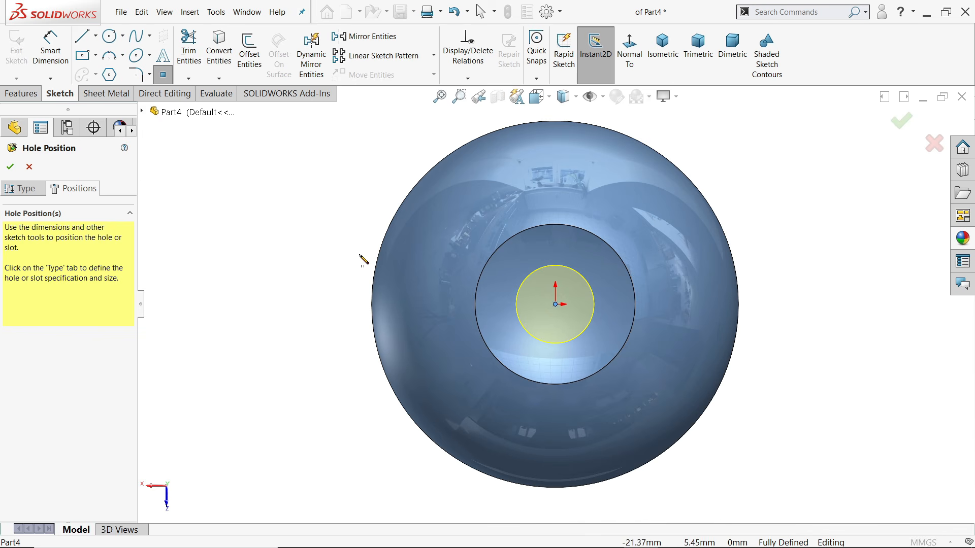
middle_click_drag(366, 268, 312, 283)
left_click(14, 169)
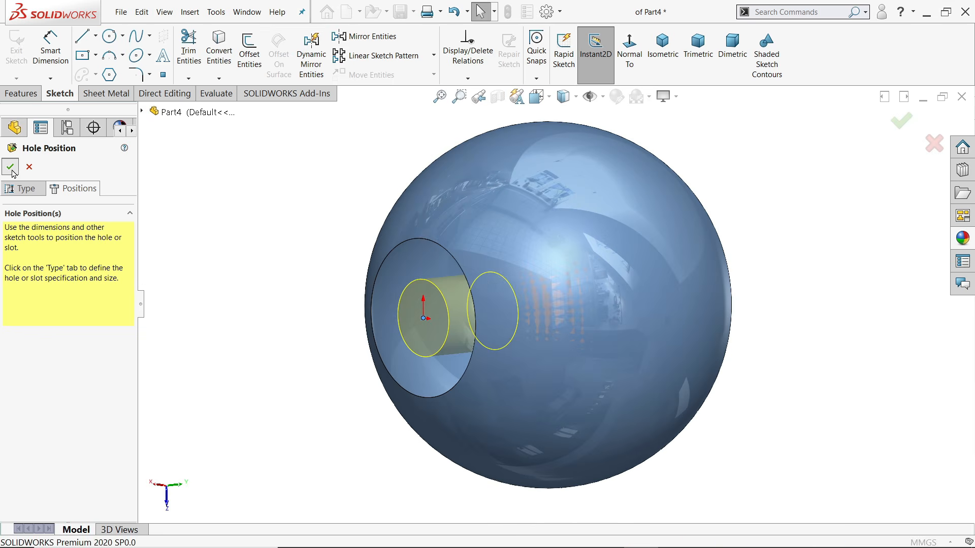
Turn on shaded cosmetic threads under Document Properties > Detailing
left_click(545, 12)
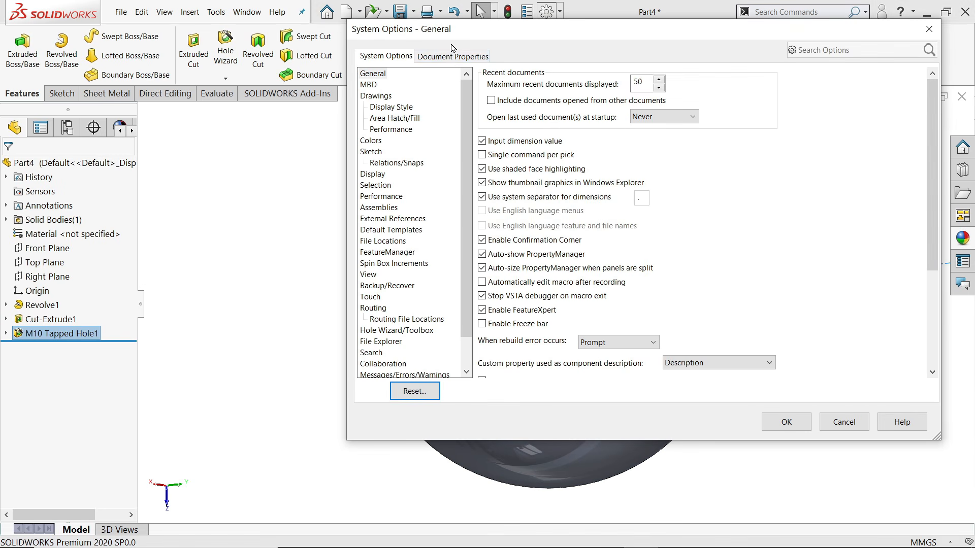
left_click(450, 58)
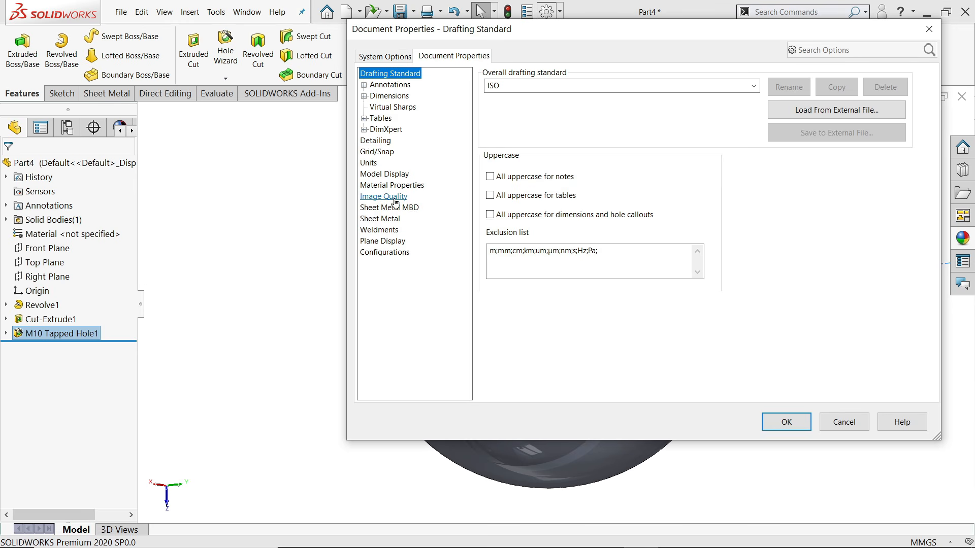
left_click(379, 141)
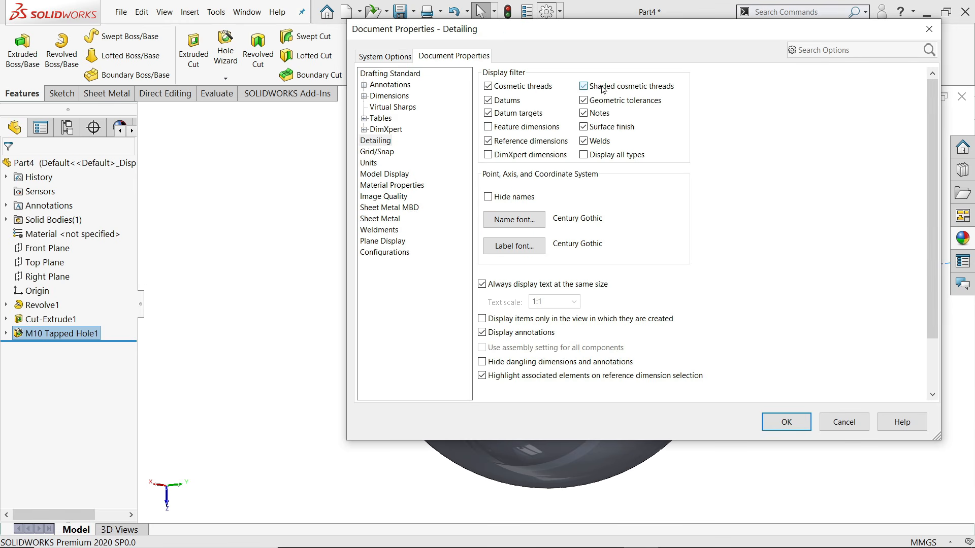
left_click(785, 422)
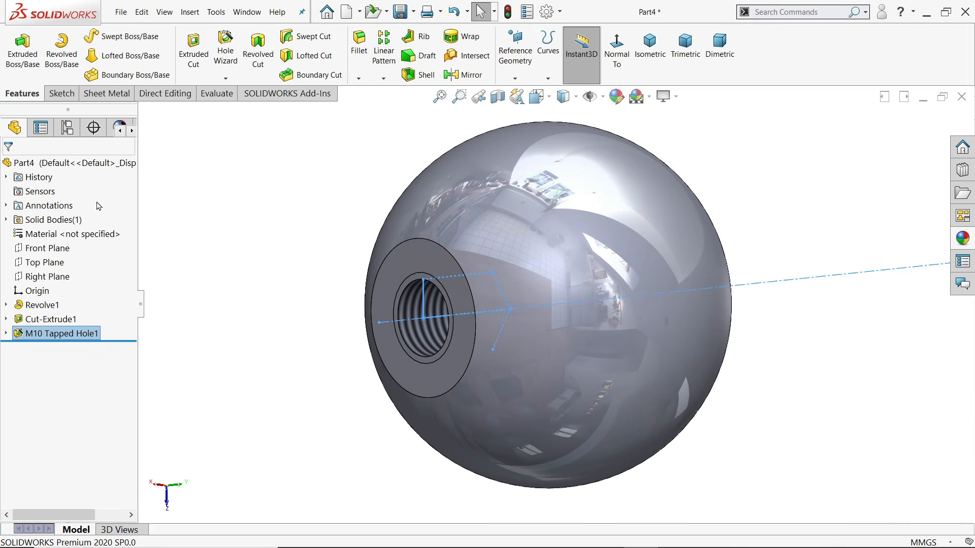
left_click(66, 163)
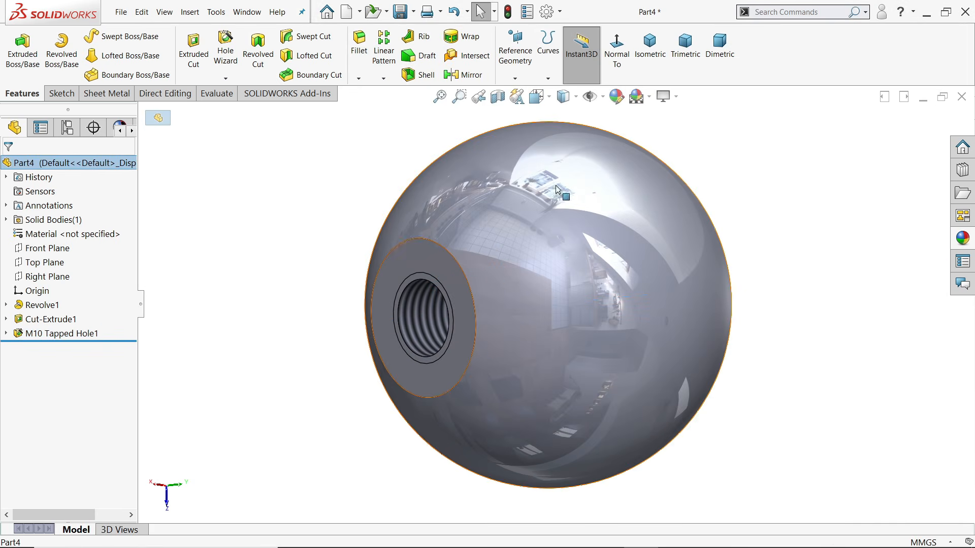
Apply the Red solid-colour appearance to the whole knob
left_click(966, 242)
scroll(835, 217, "down", 4)
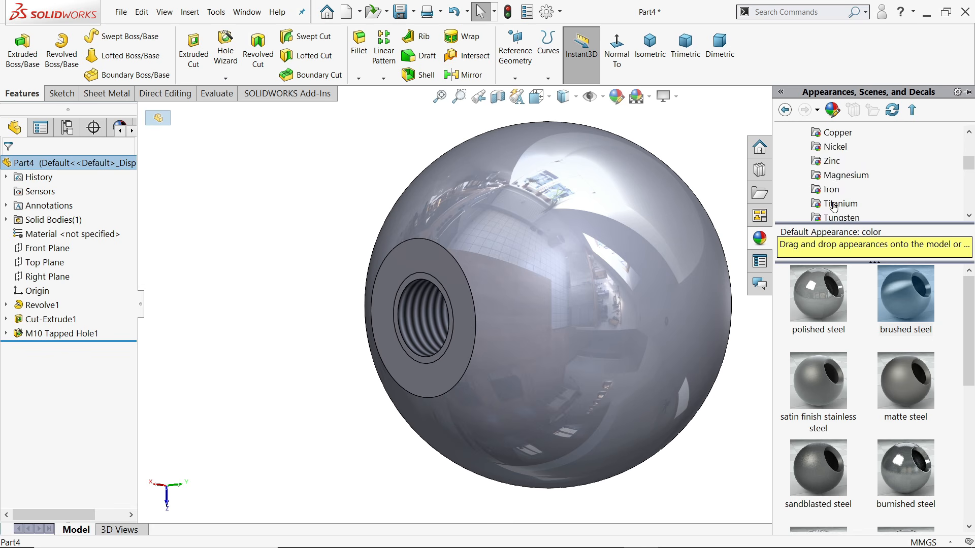
scroll(841, 213, "down", 1)
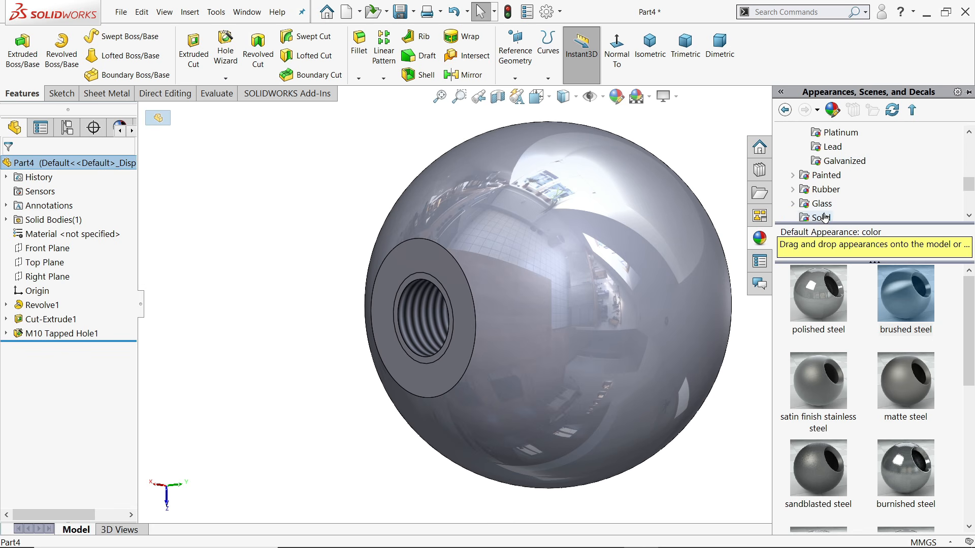
left_click(824, 218)
left_click(893, 297)
double_click(899, 298)
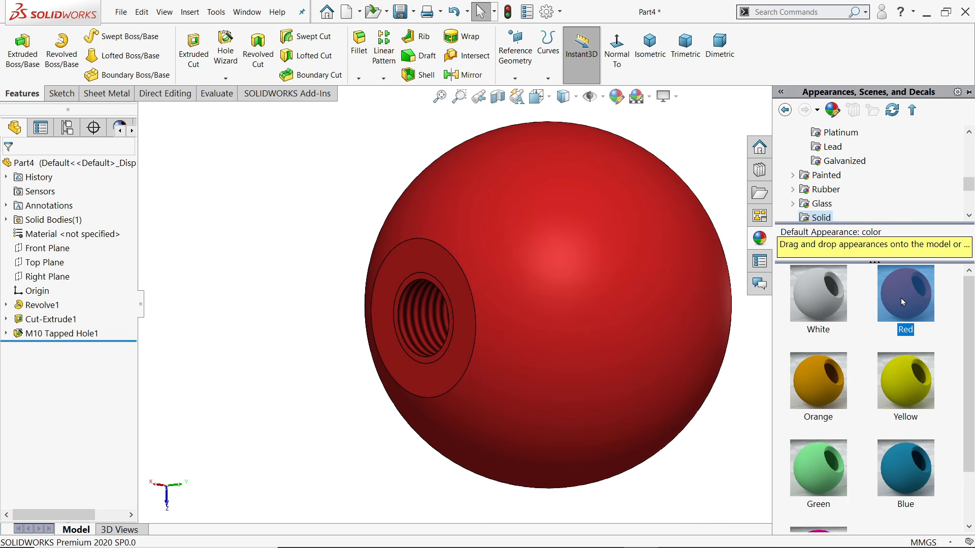
middle_click_drag(711, 214, 666, 152)
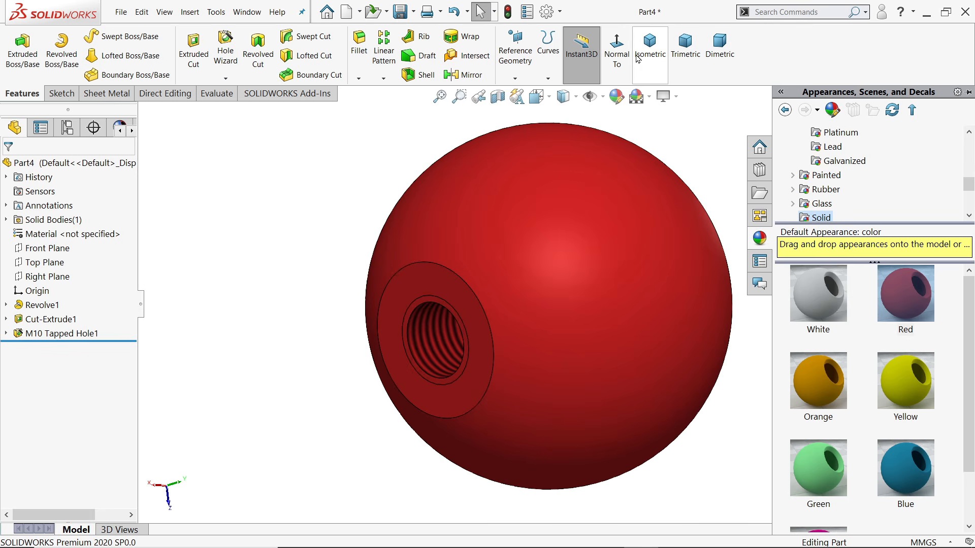
Inspect the tapped hole in an isometric section view, then switch the section view off
left_click(660, 56)
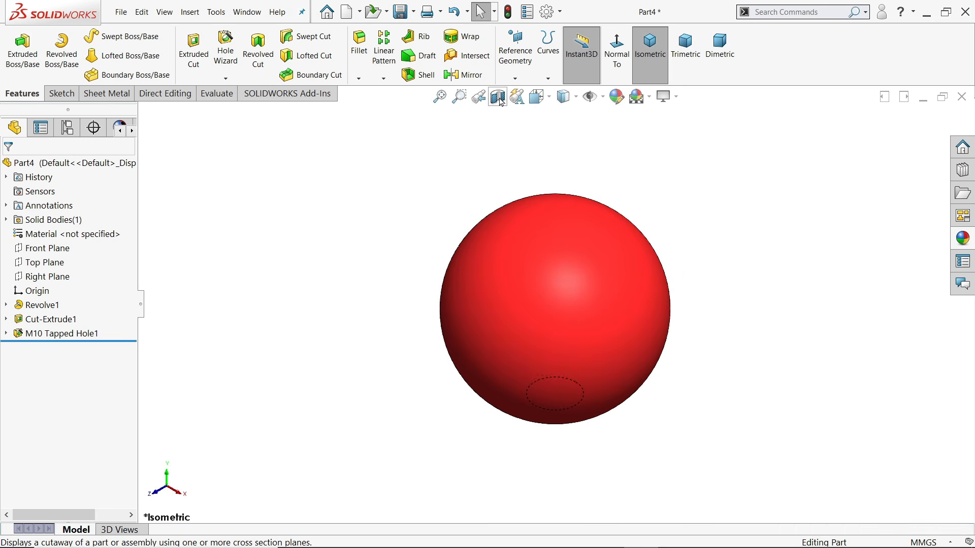
left_click(499, 100)
left_click(7, 173)
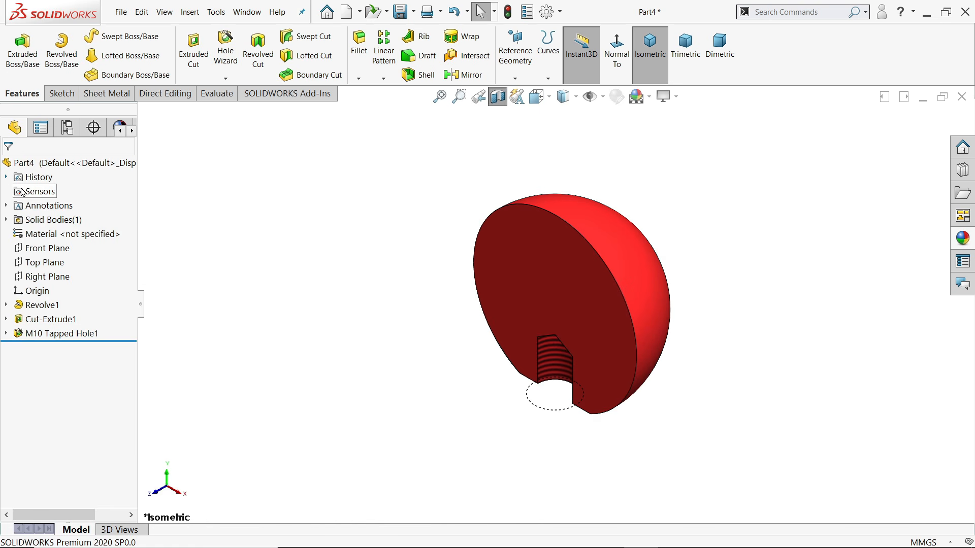
middle_click_drag(345, 407, 452, 334)
scroll(538, 397, "down", 4)
middle_click_drag(539, 397, 508, 418)
scroll(508, 418, "up", 6)
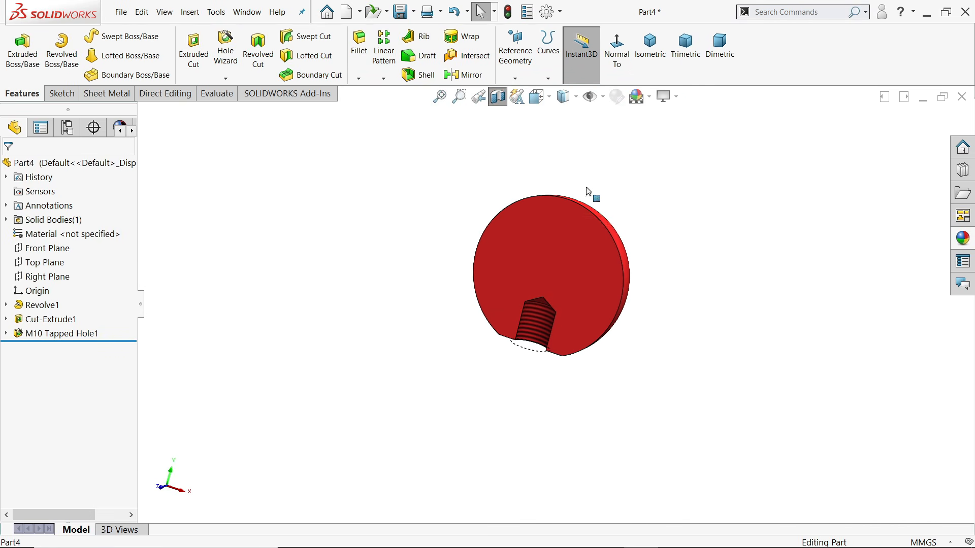
left_click(501, 98)
scroll(603, 284, "down", 2)
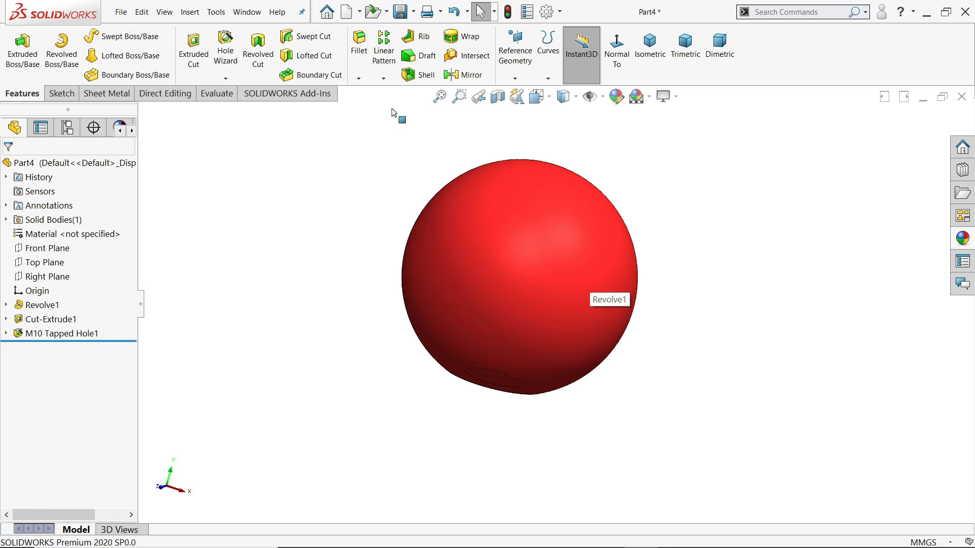
left_click(401, 13)
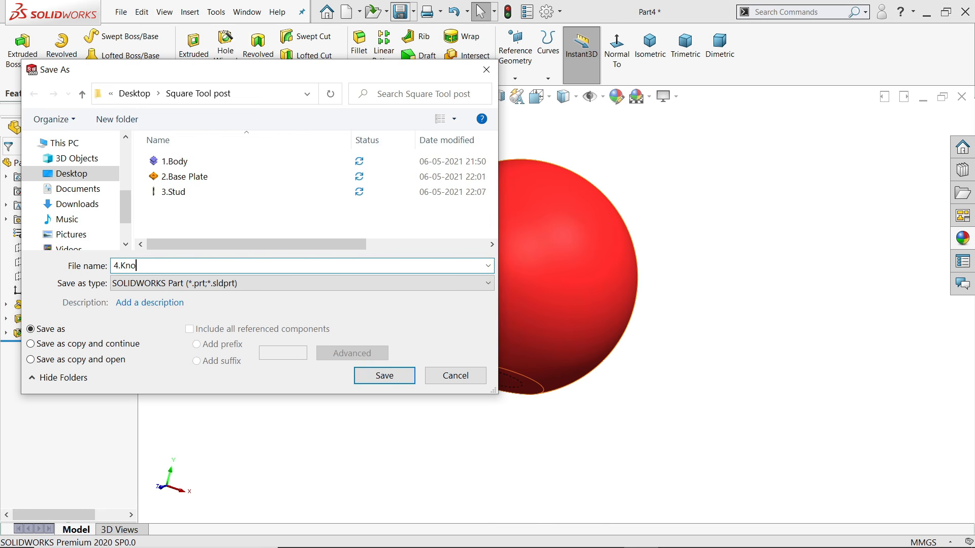
Save the part as 4.Knob and view the clamping nut drawing in Acrobat Reader
left_click(382, 374)
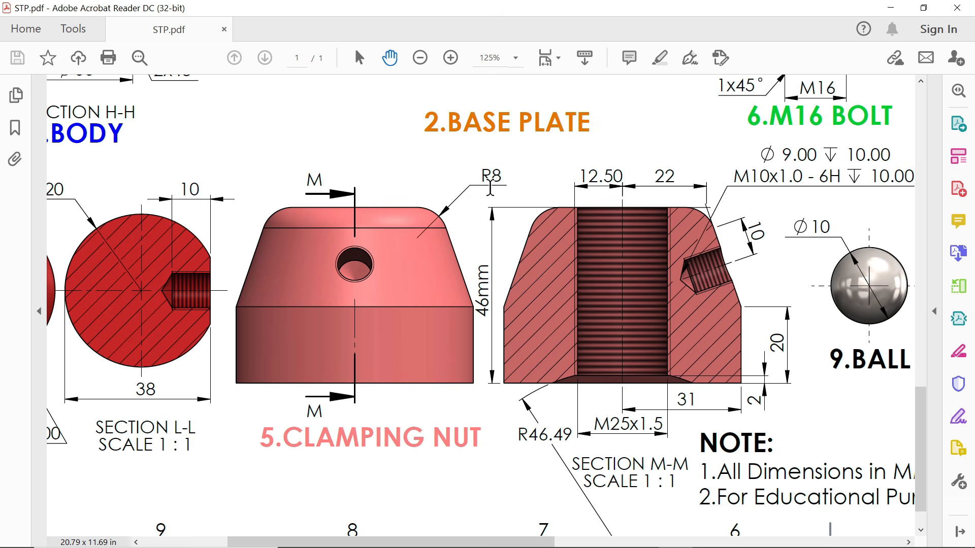
left_click_drag(616, 302, 621, 274)
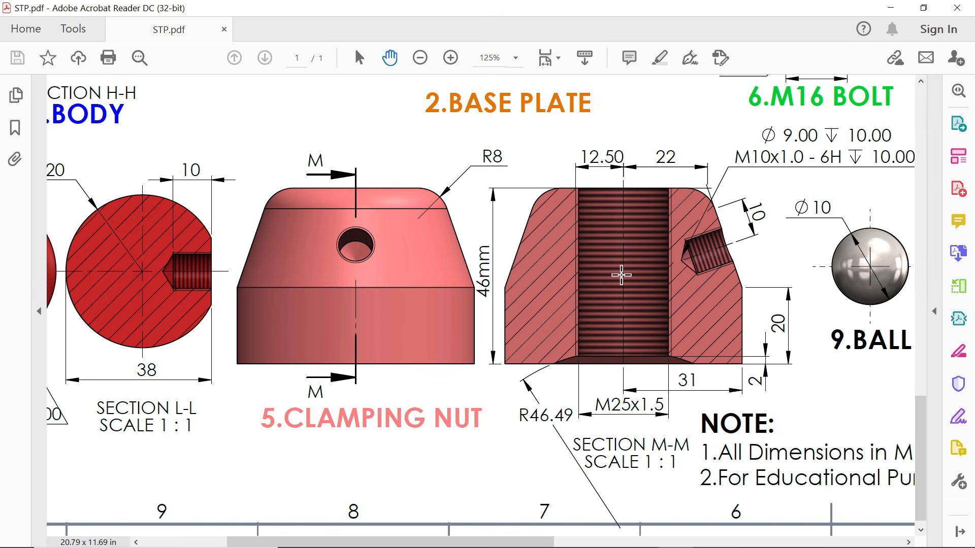
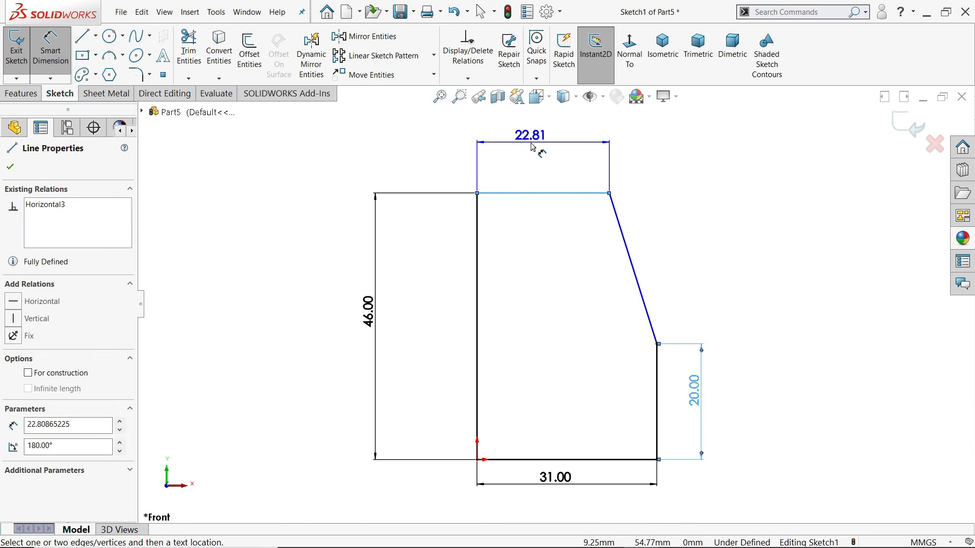
Dimension the top horizontal line of the sketch to 22 mm
left_click(539, 152)
type("22")
key("Return")
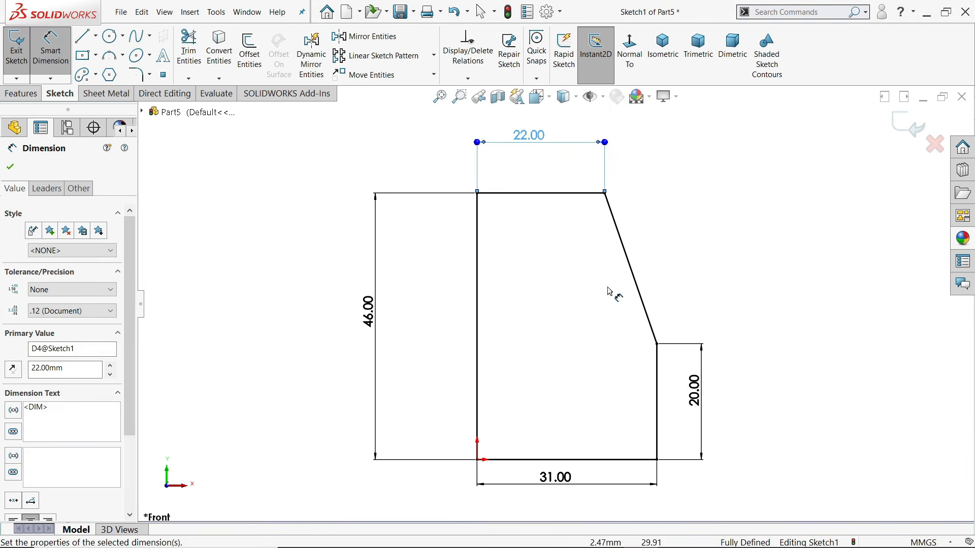
Revolve the profile 360° about Line1 and switch off RealView Graphics
left_click(23, 96)
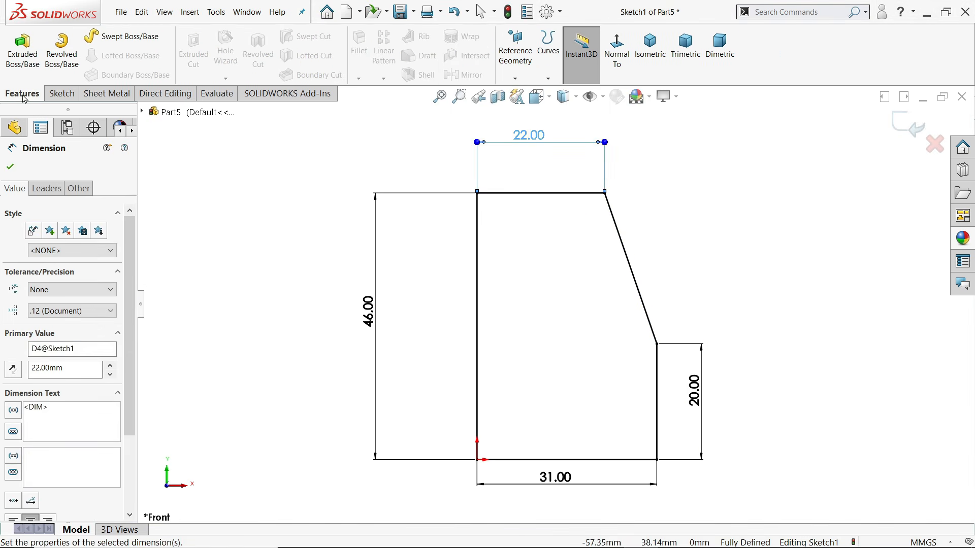
left_click(63, 62)
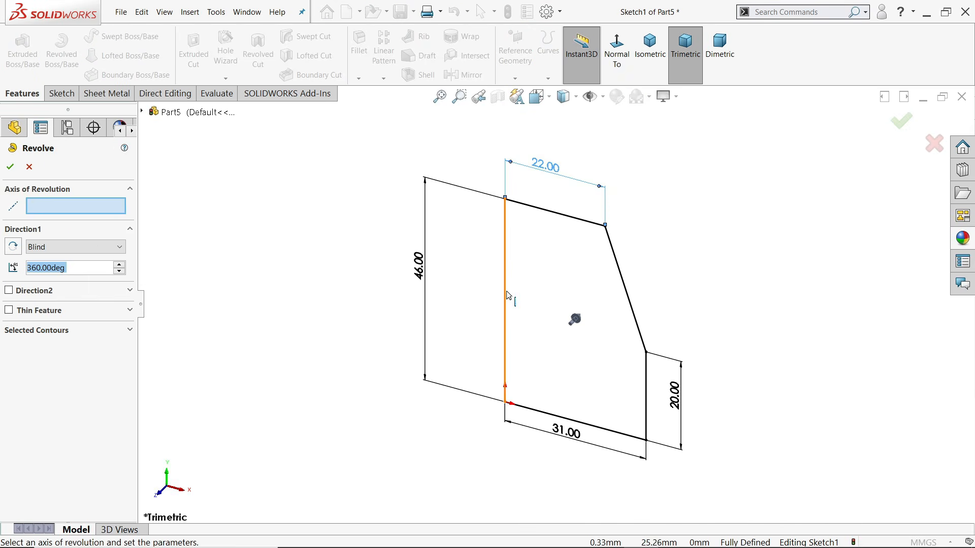
left_click(497, 264)
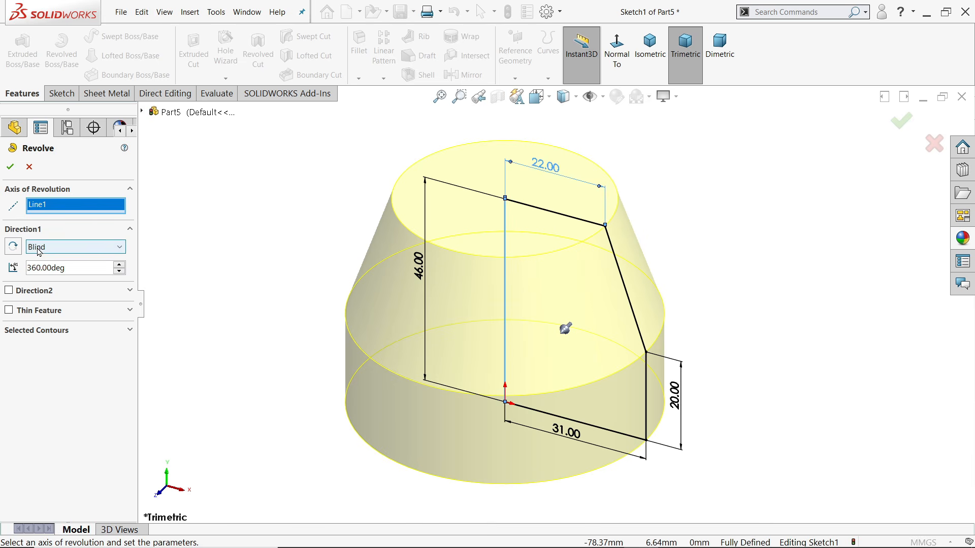
left_click(10, 166)
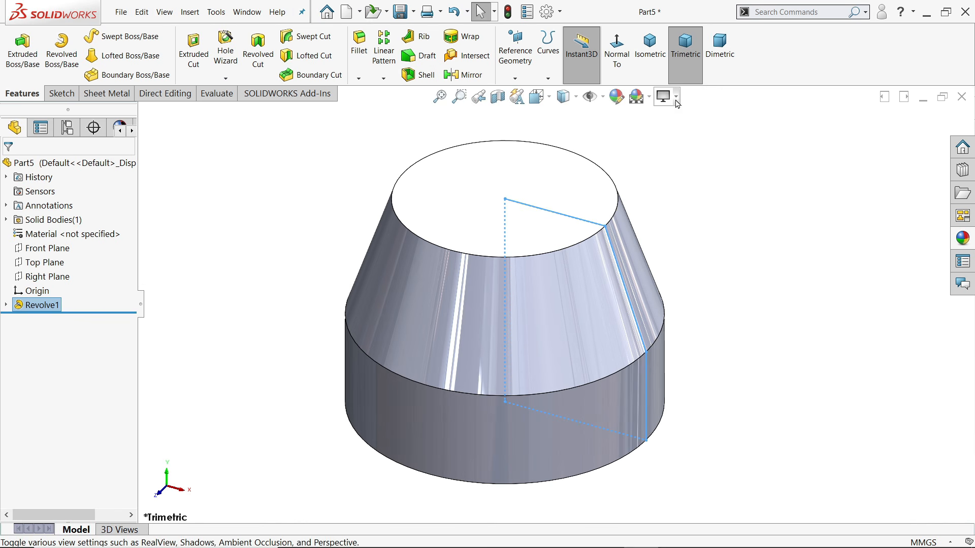
left_click(676, 97)
left_click(689, 116)
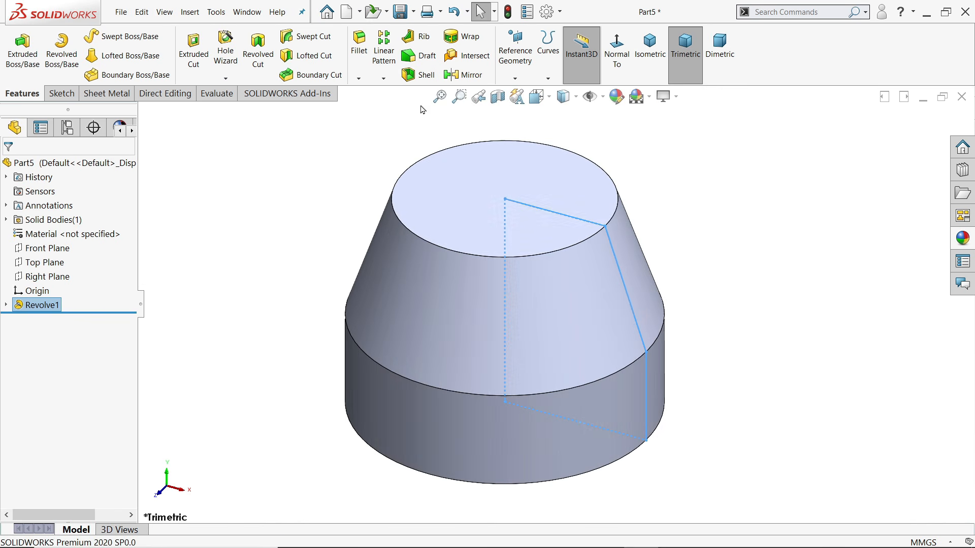
Start a Hole Wizard tapped hole with end condition Through All
left_click(227, 56)
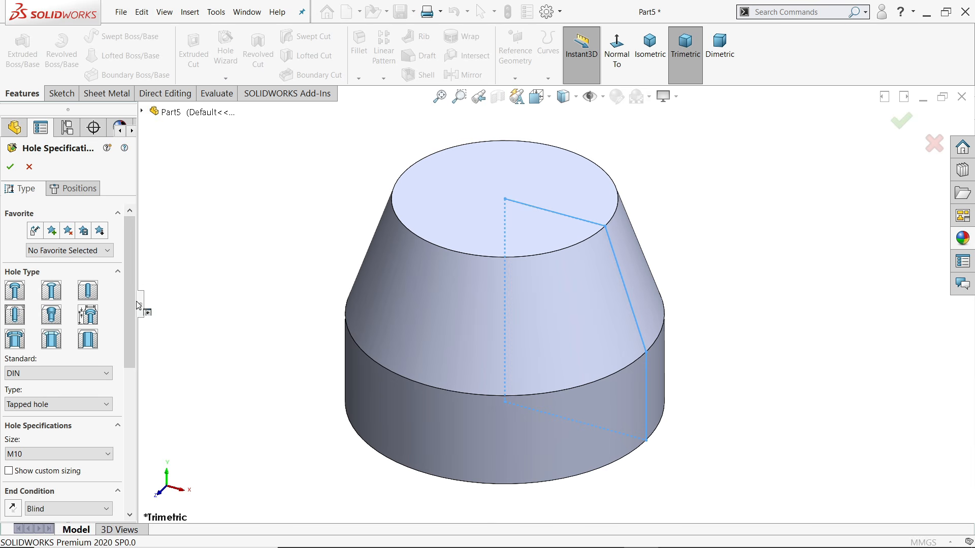
scroll(61, 325, "down", 3)
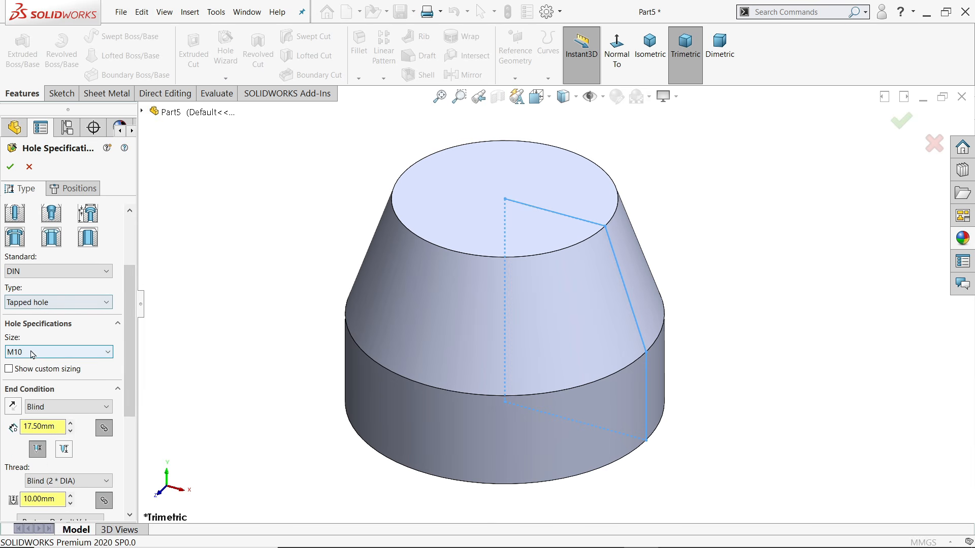
left_click(52, 413)
left_click(45, 432)
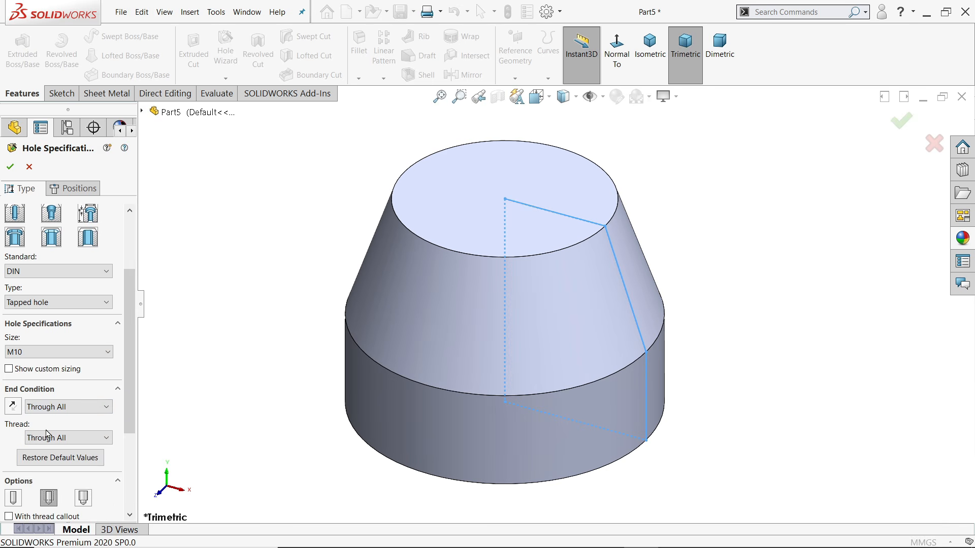
scroll(120, 460, "down", 4)
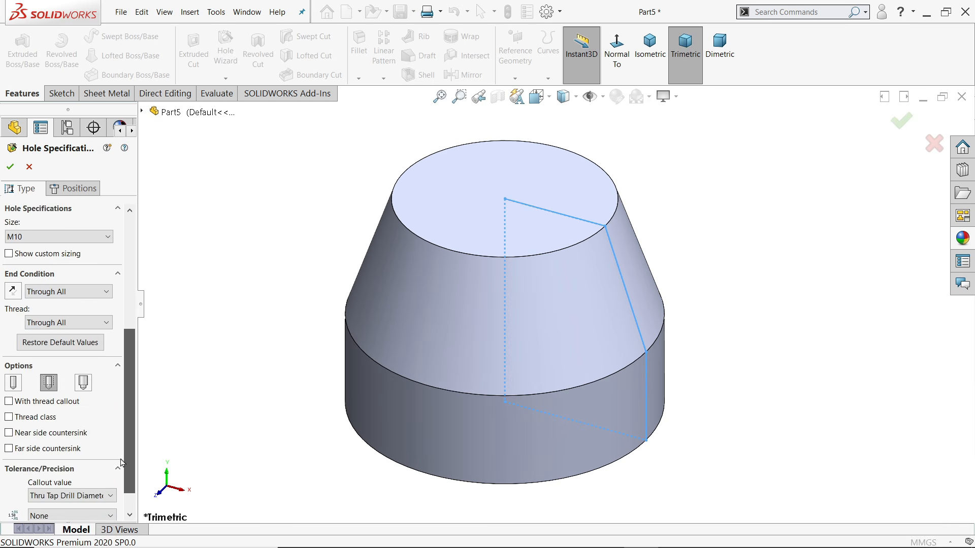
scroll(120, 460, "up", 6)
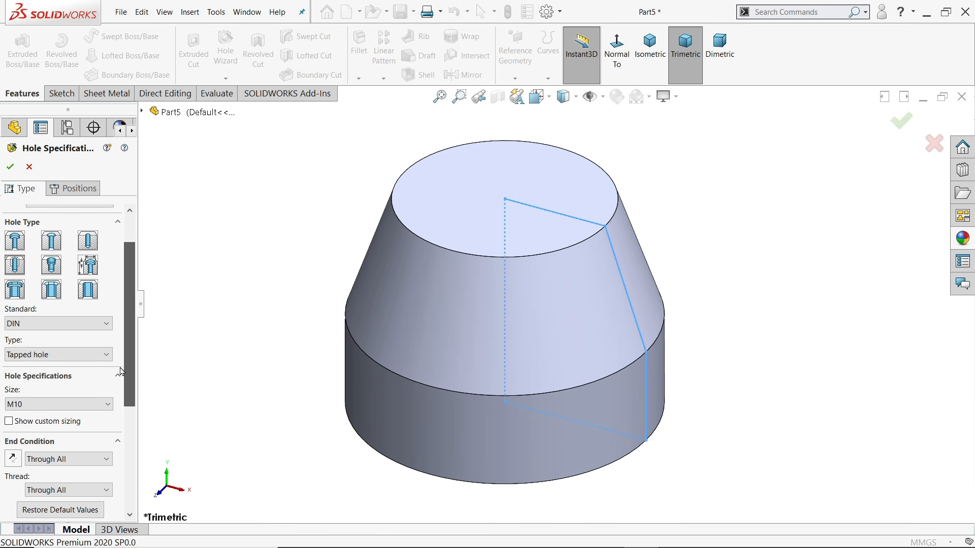
Position the hole on the top face at the origin
left_click(82, 196)
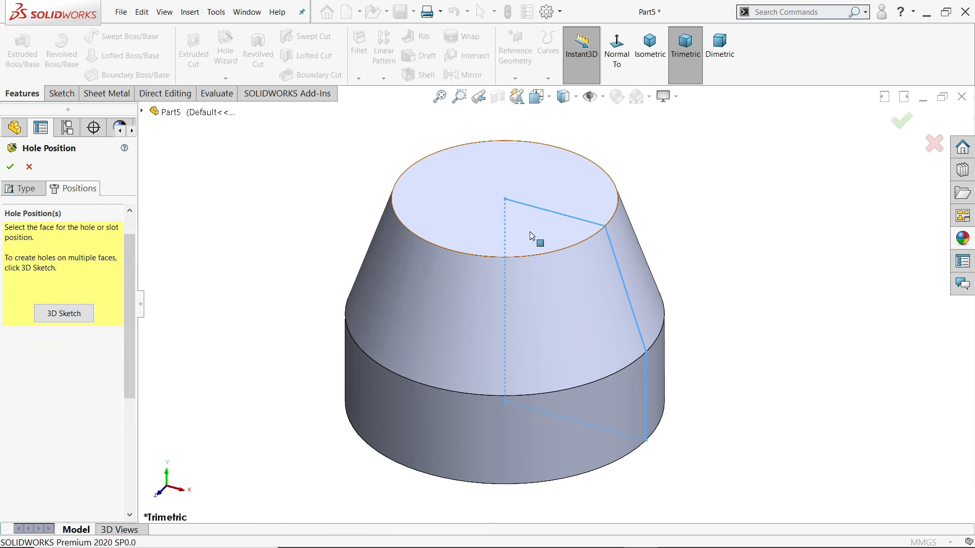
left_click(521, 218)
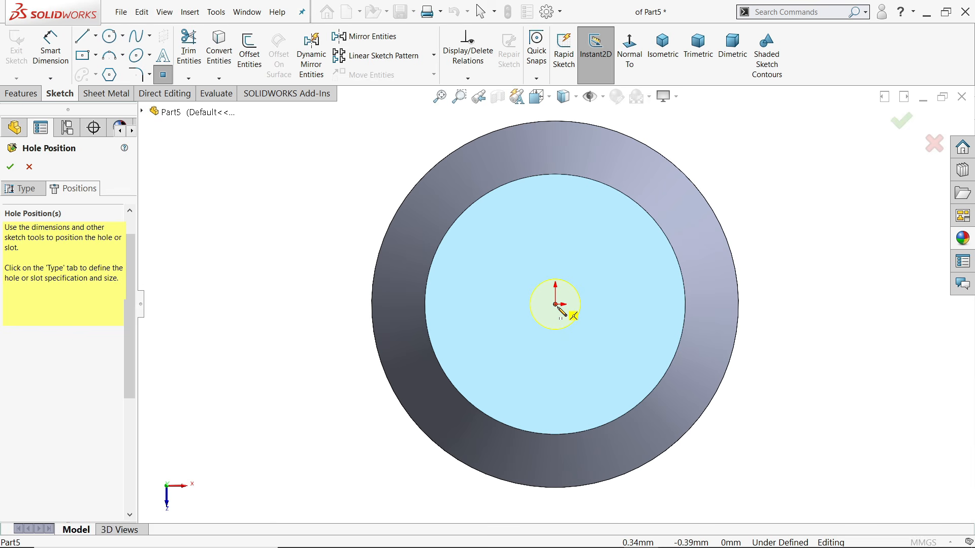
left_click(556, 305)
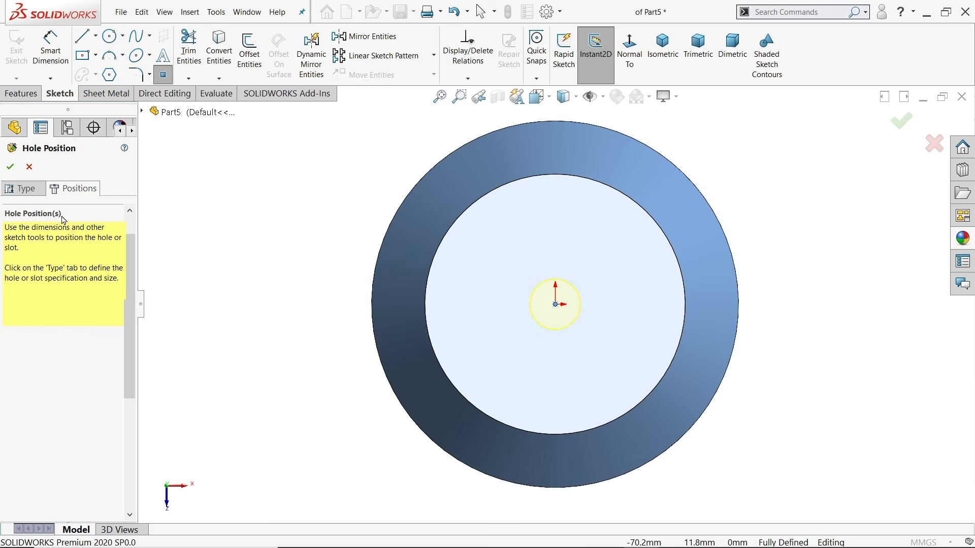
Set the thread size to M25x1.5 and create M25x1.5 Tapped Hole1
left_click(26, 191)
left_click_drag(130, 300, 126, 366)
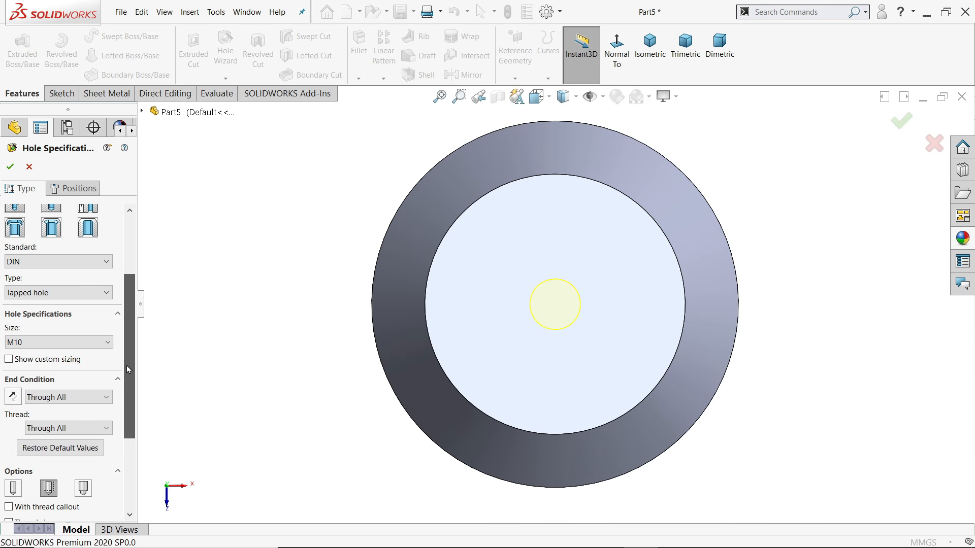
left_click(71, 342)
scroll(74, 386, "down", 3)
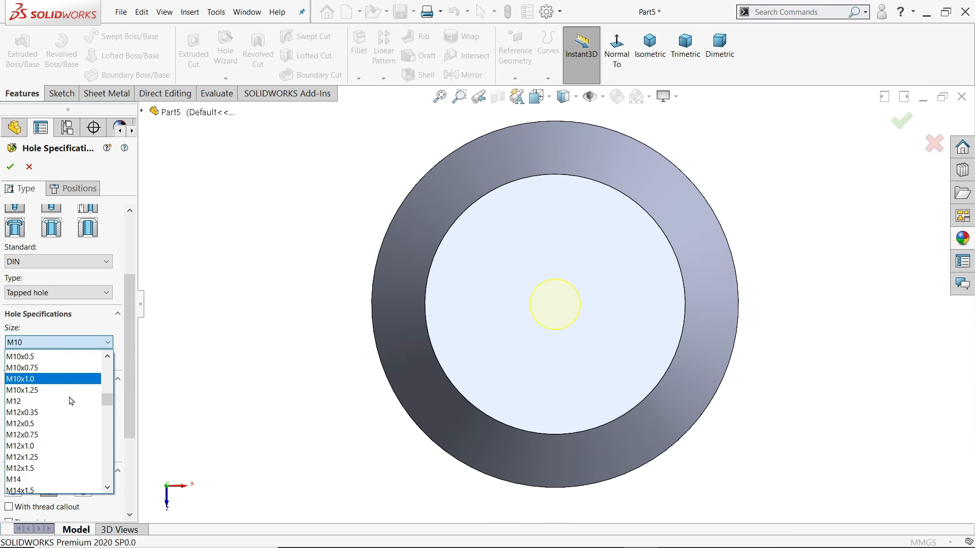
scroll(71, 401, "down", 8)
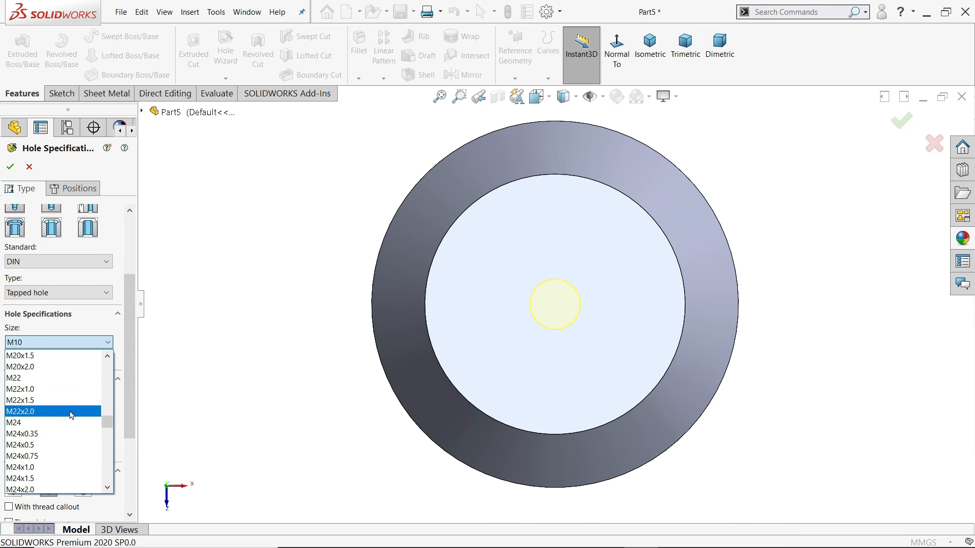
scroll(47, 452, "down", 2)
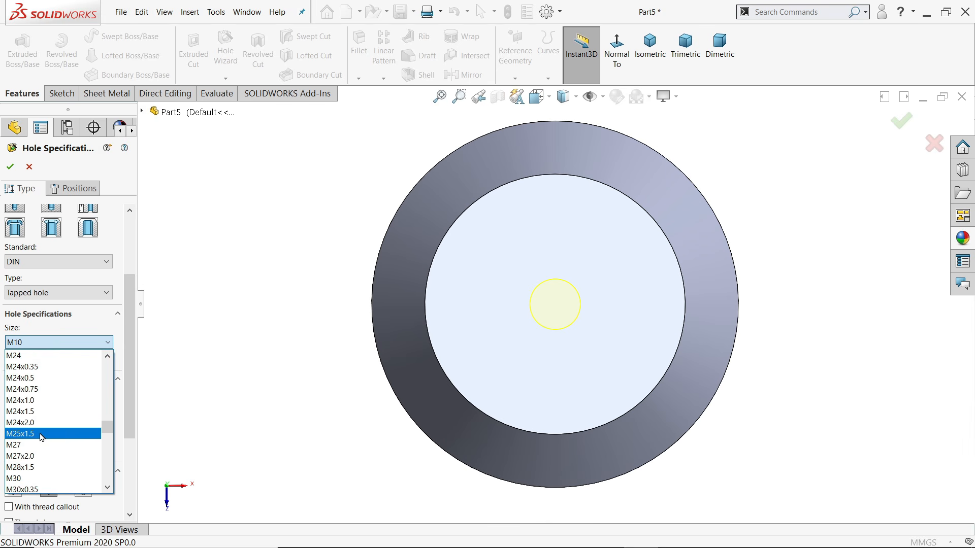
left_click(41, 435)
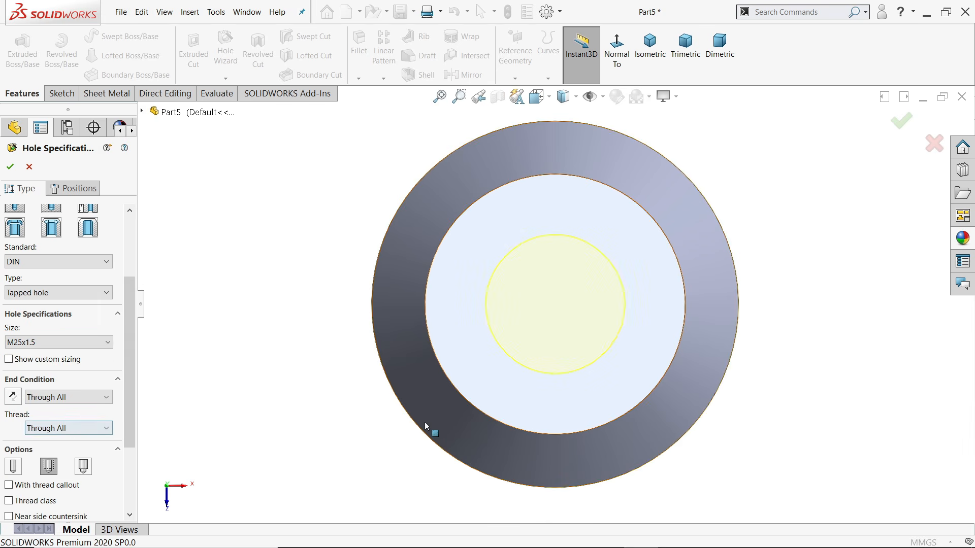
middle_click_drag(428, 429, 406, 301)
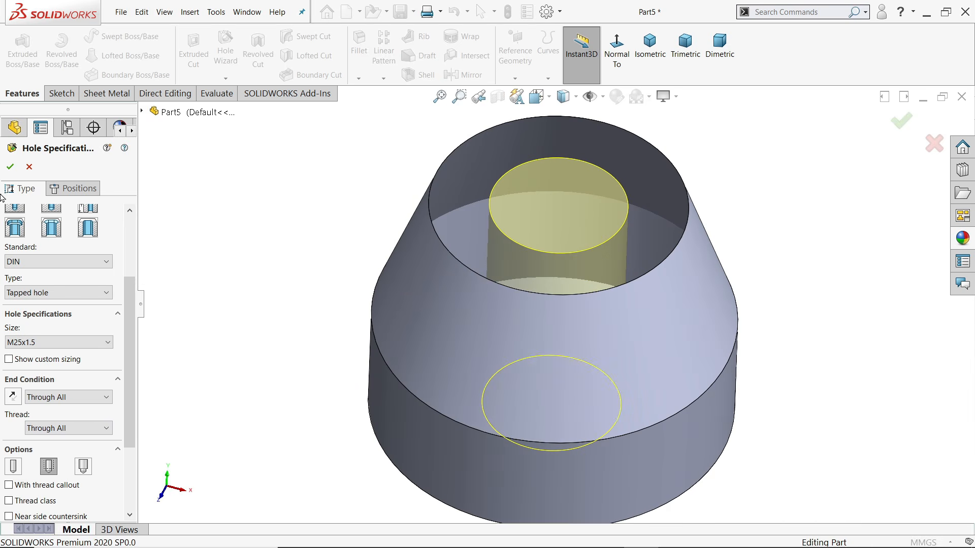
left_click(10, 167)
middle_click_drag(321, 355, 323, 303)
Enable Shaded cosmetic threads under Document Properties > Detailing
left_click(547, 12)
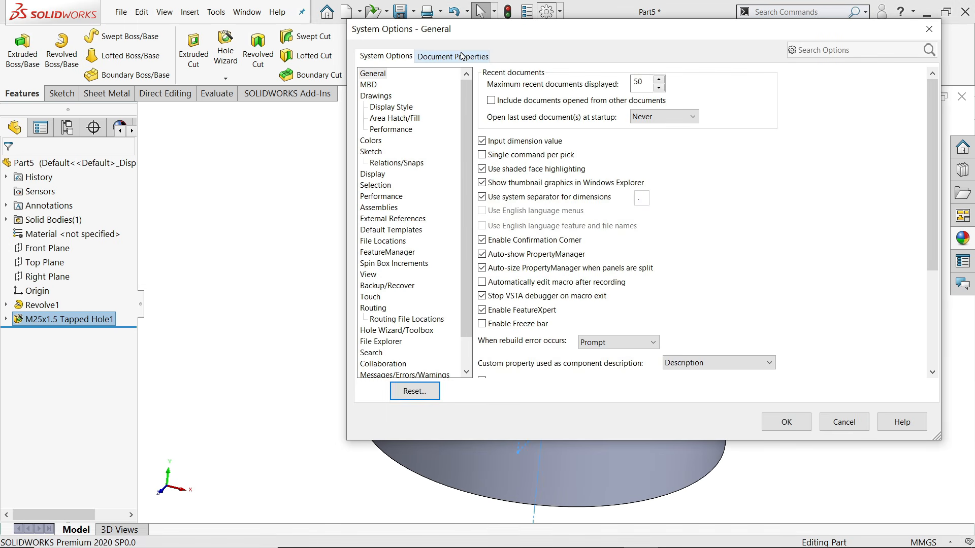
left_click(457, 56)
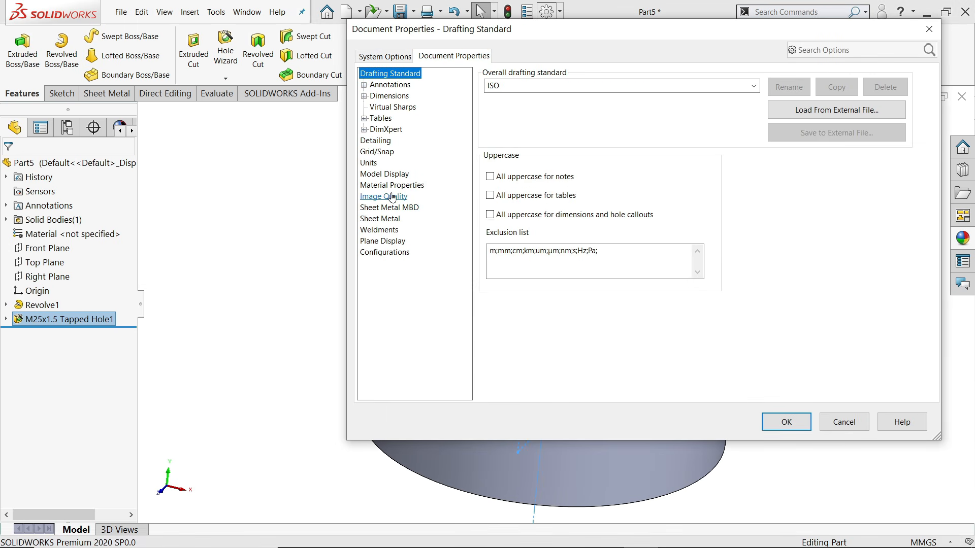
left_click(382, 141)
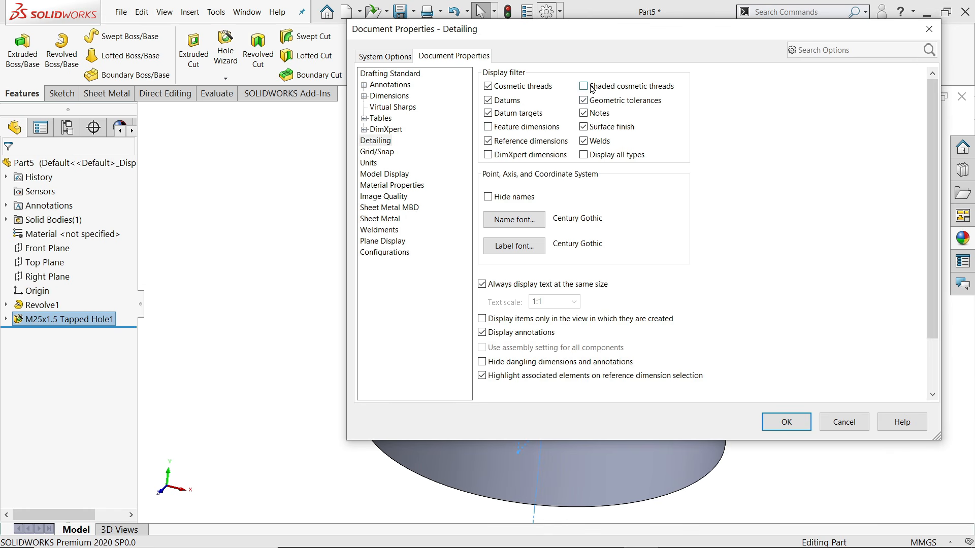
left_click(786, 421)
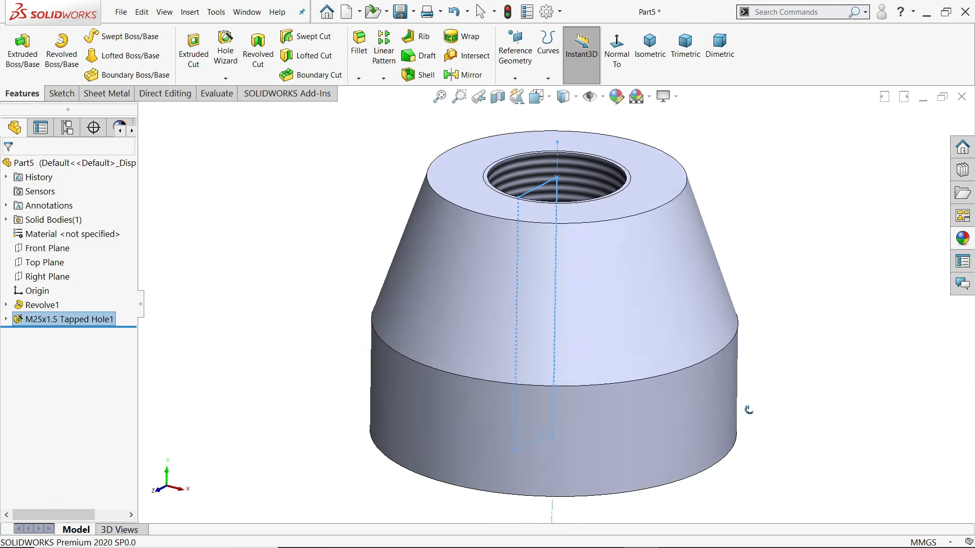
left_click(730, 202)
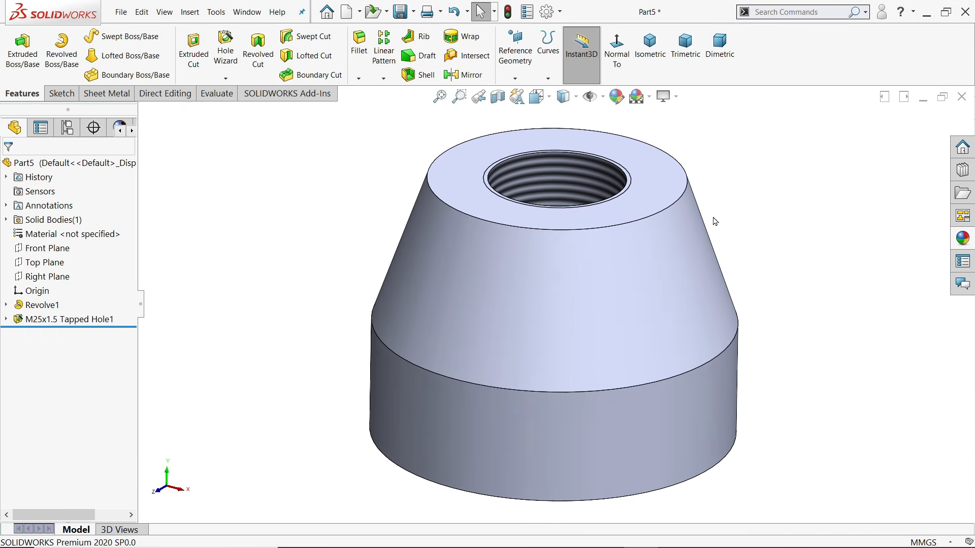
Fillet the top outer edge with an 8 mm radius, creating Fillet1
left_click(359, 69)
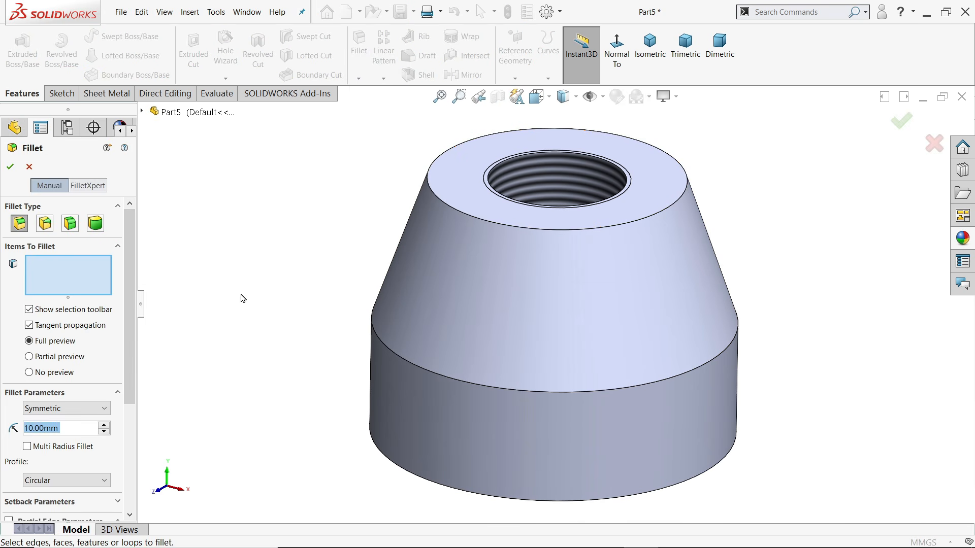
type("8")
key("Return")
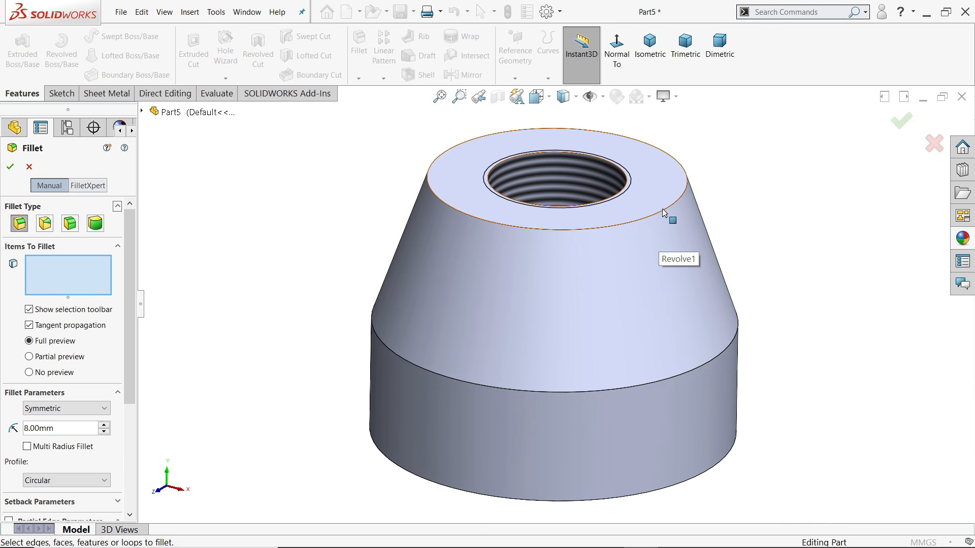
left_click(663, 213)
right_click(76, 277)
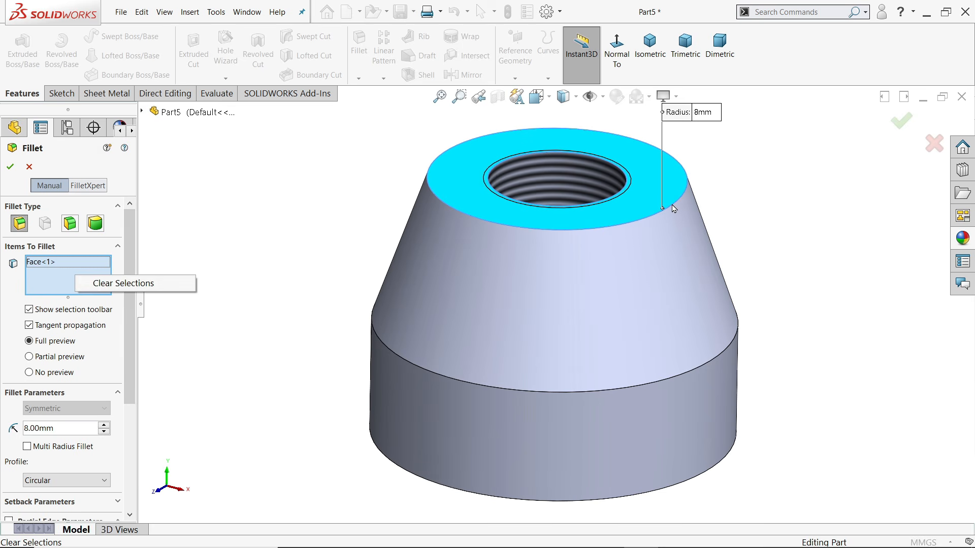
left_click(122, 283)
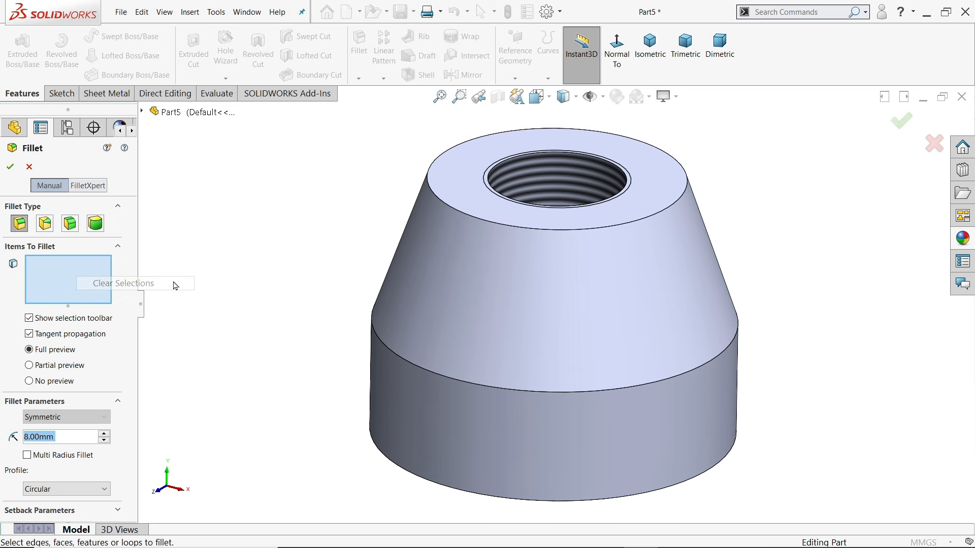
left_click(660, 212)
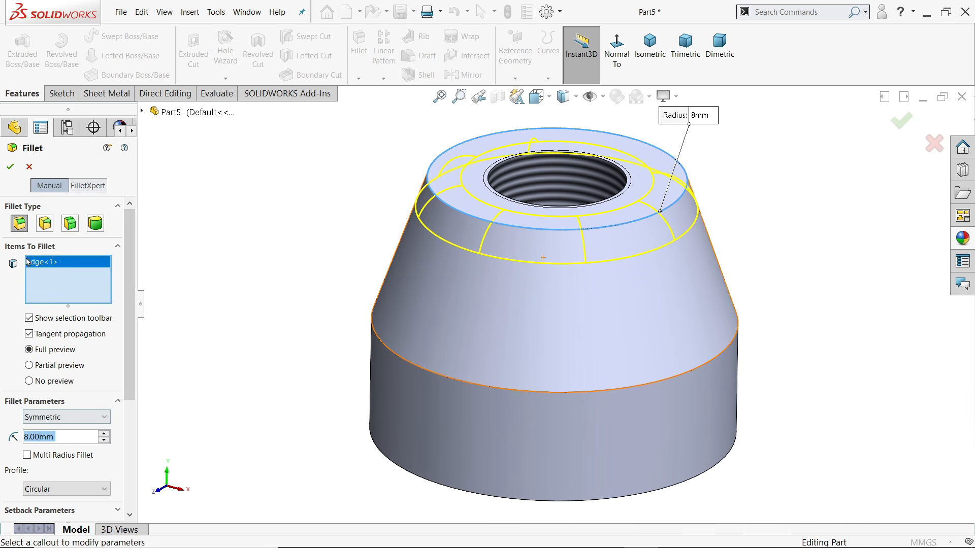
left_click(11, 168)
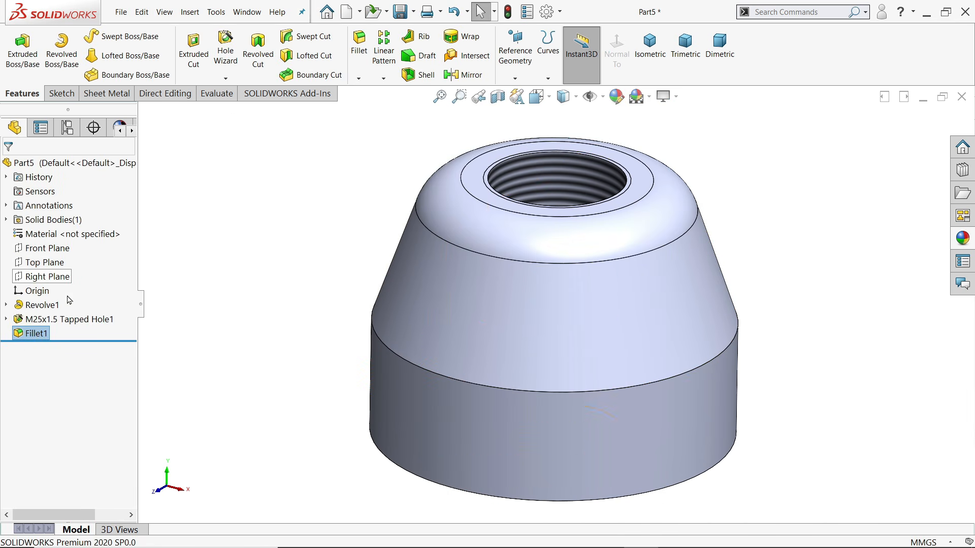
On the Right Plane, convert the cone's left slanted edge into a construction line and close Sketch4
left_click(41, 277)
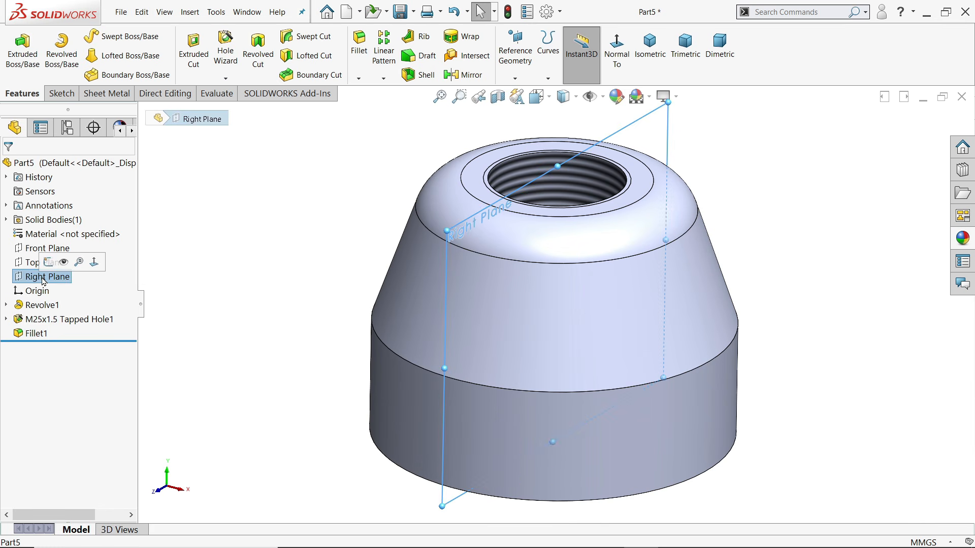
left_click(47, 262)
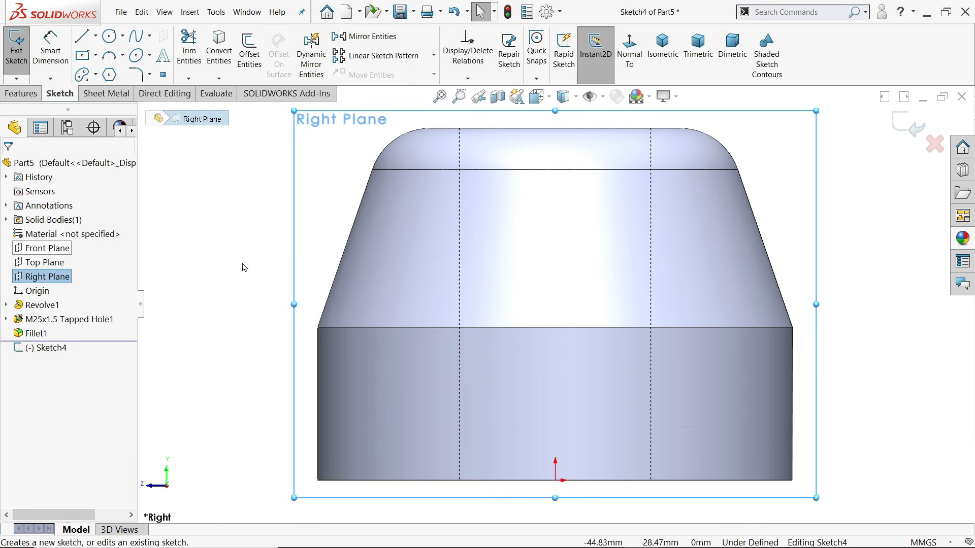
key("Escape")
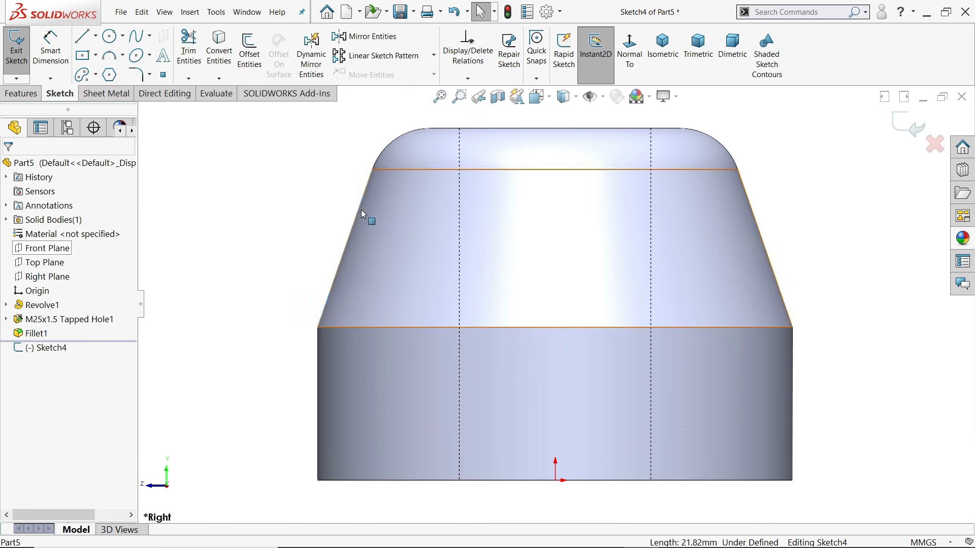
left_click(219, 51)
left_click(347, 249)
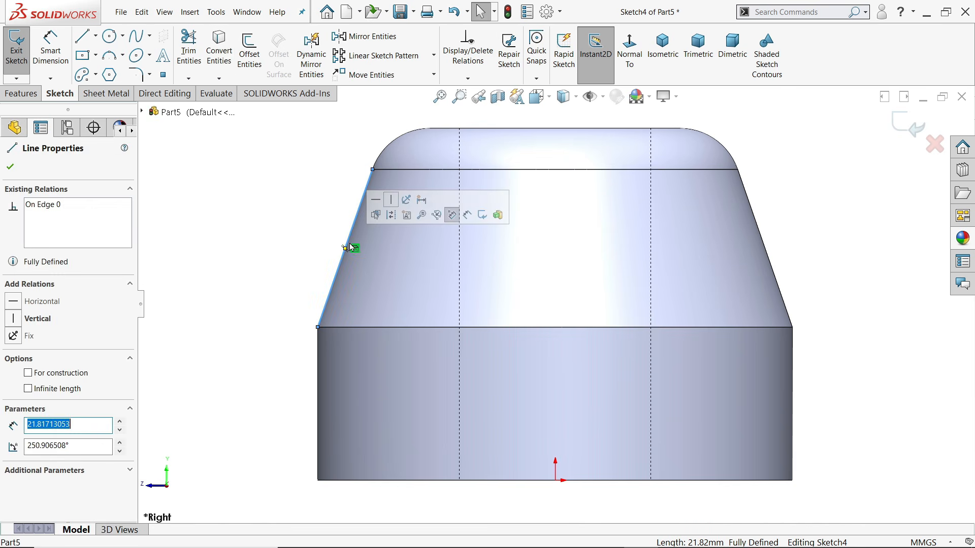
left_click(393, 218)
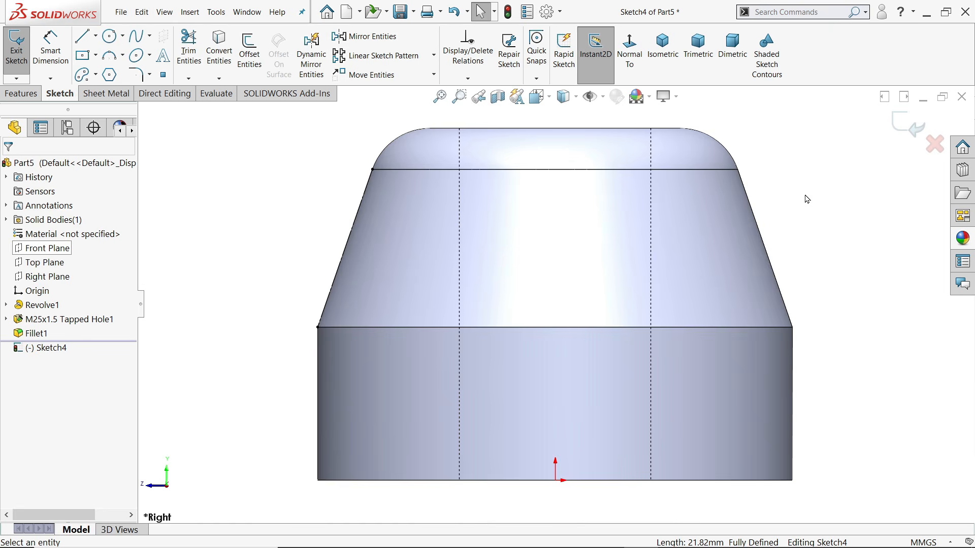
middle_click_drag(805, 197, 852, 222)
left_click(907, 126)
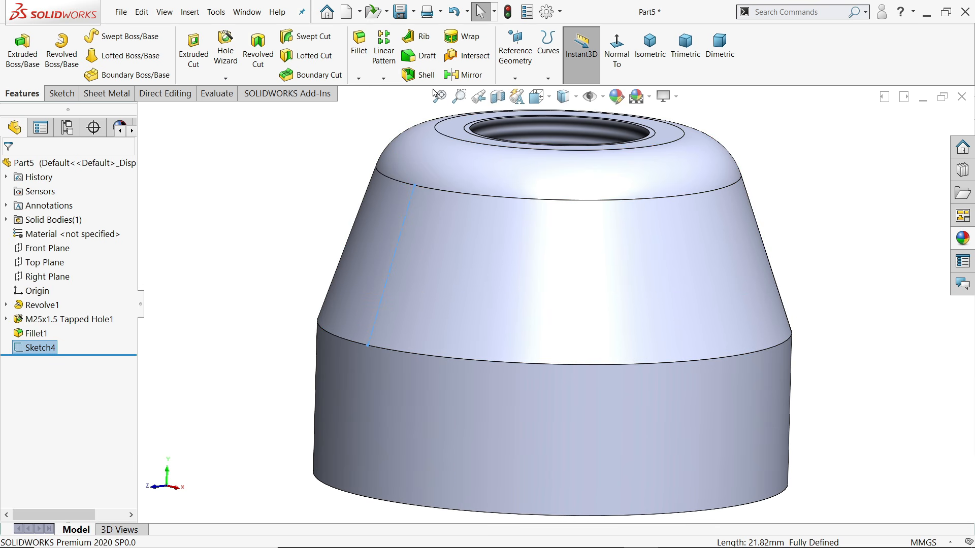
left_click(510, 81)
left_click(525, 92)
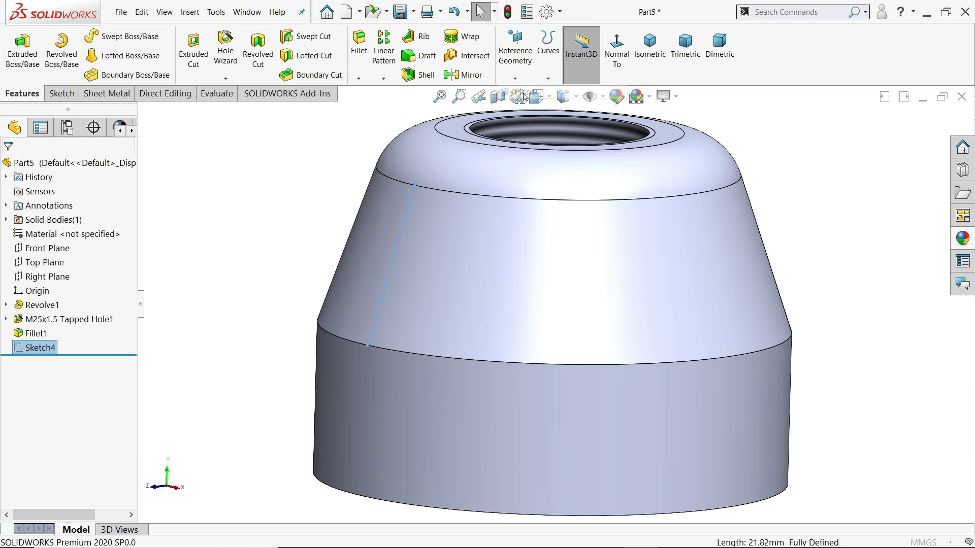
Define Plane1 from Line2@Sketch4 and the conical face set to Tangent
left_click(396, 248)
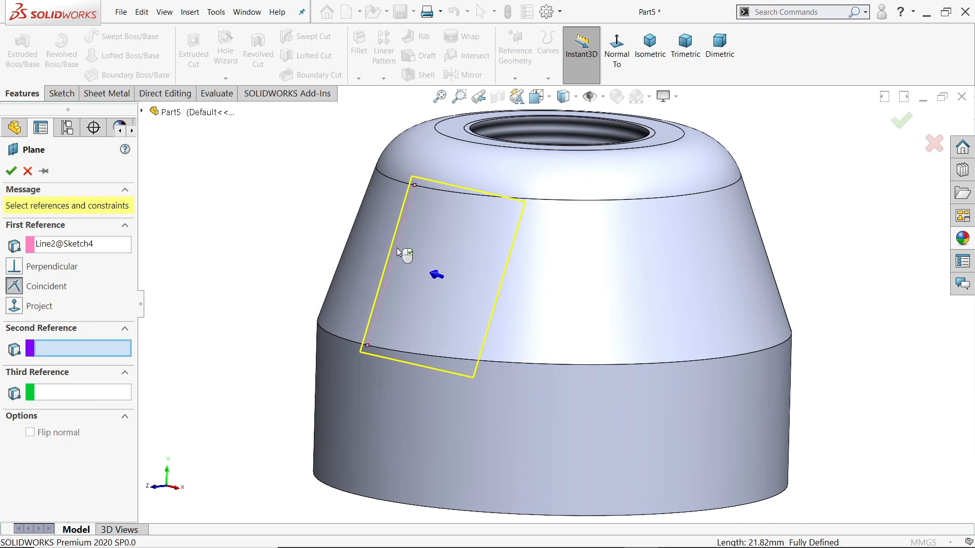
middle_click_drag(253, 226, 226, 242)
left_click(143, 112)
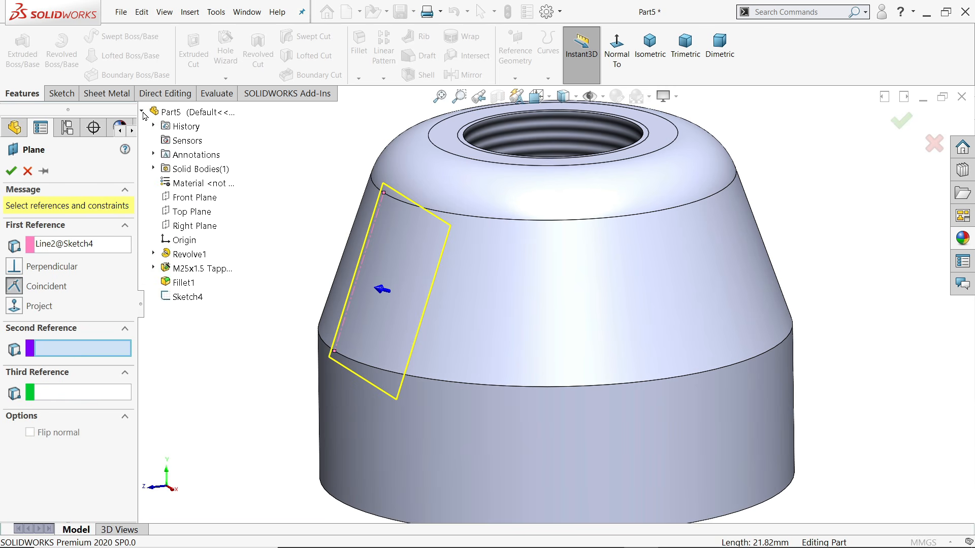
left_click(546, 324)
scroll(524, 327, "up", 3)
middle_click_drag(523, 327, 507, 278)
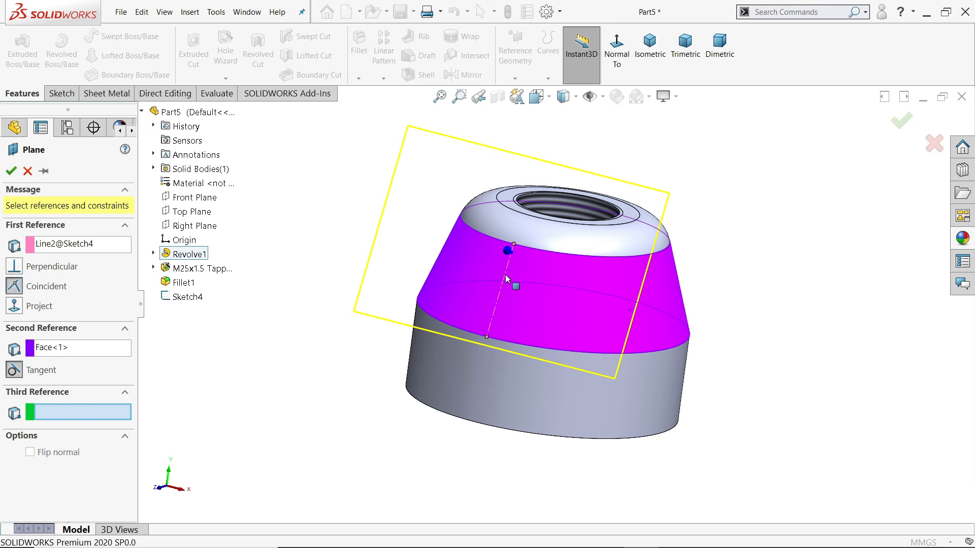
left_click(11, 171)
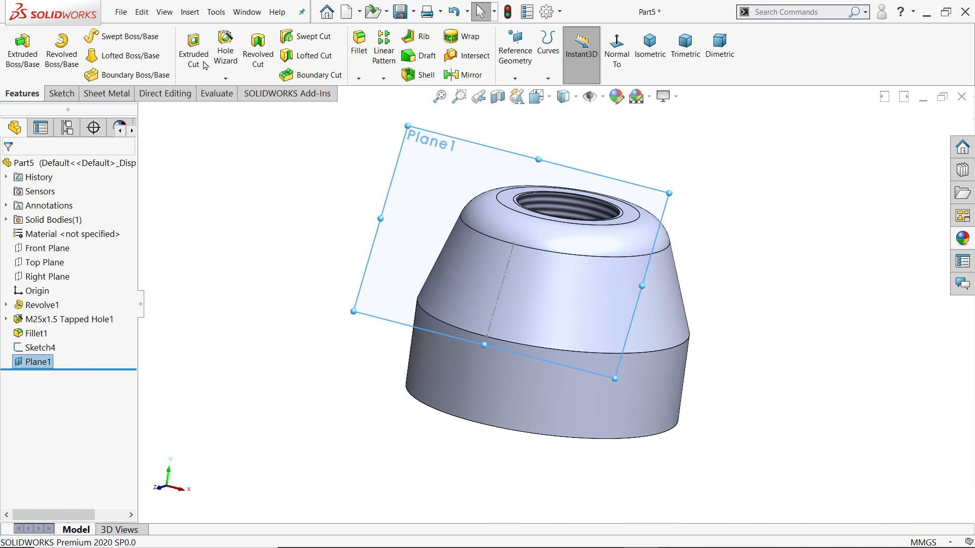
left_click(227, 49)
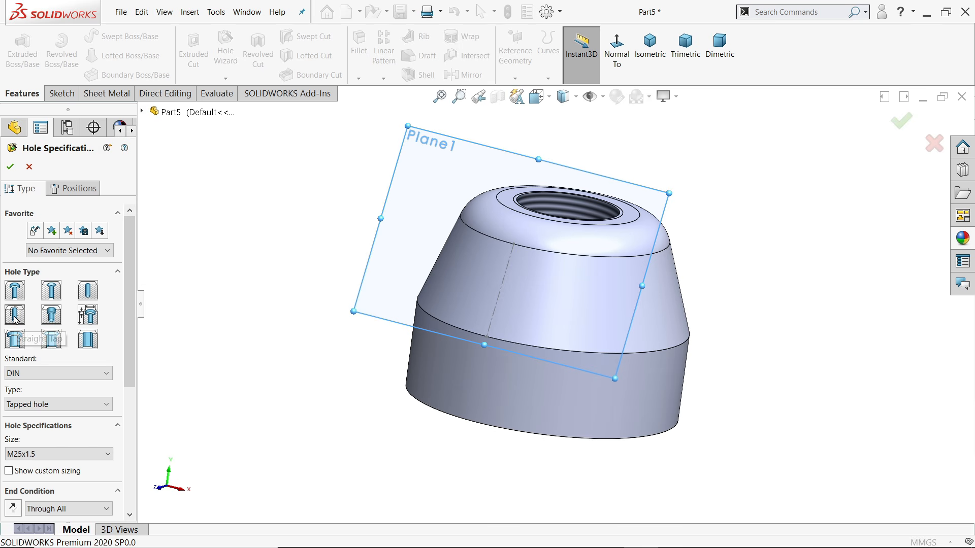
Choose thread size M10x1.0 and a Blind end condition, 10 mm deep with 20 mm thread
scroll(31, 319, "down", 3)
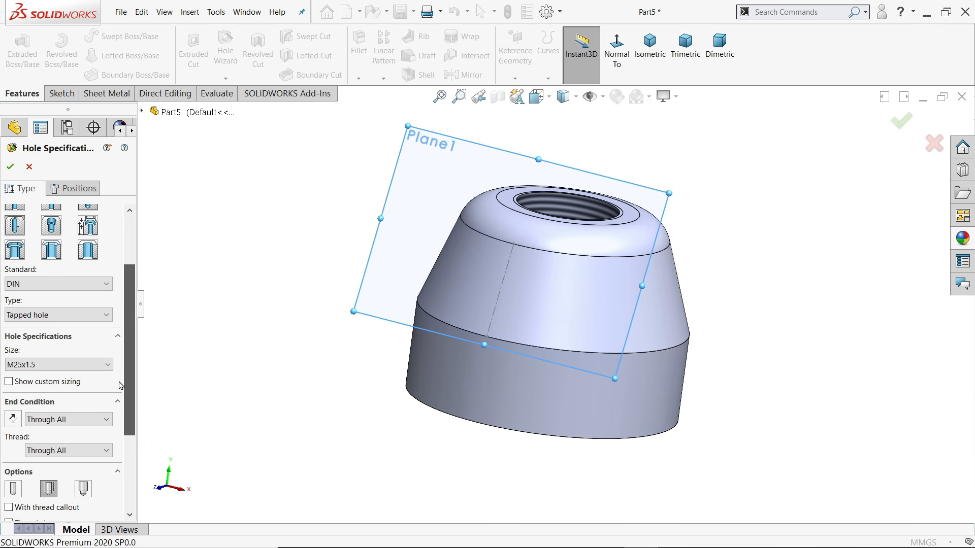
left_click(47, 364)
scroll(46, 421, "up", 8)
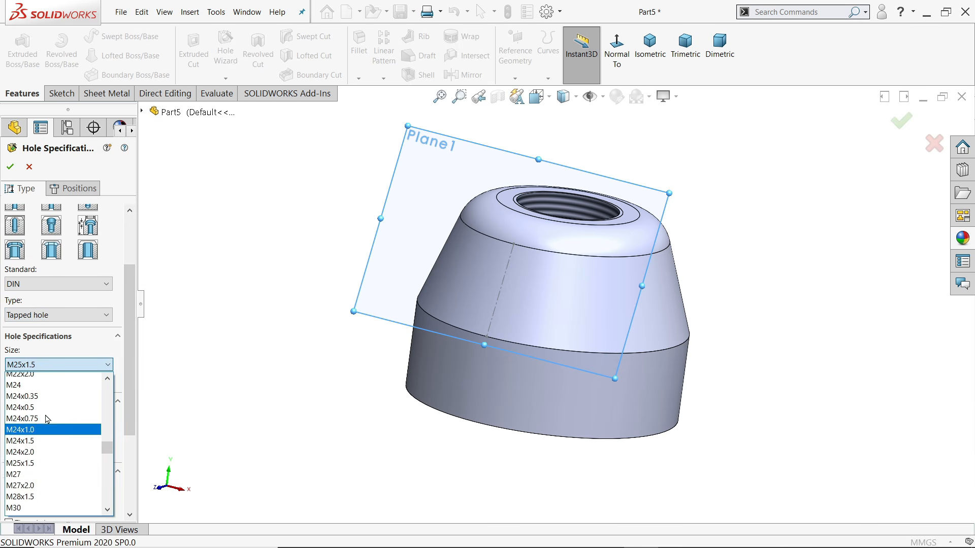
scroll(51, 406, "up", 3)
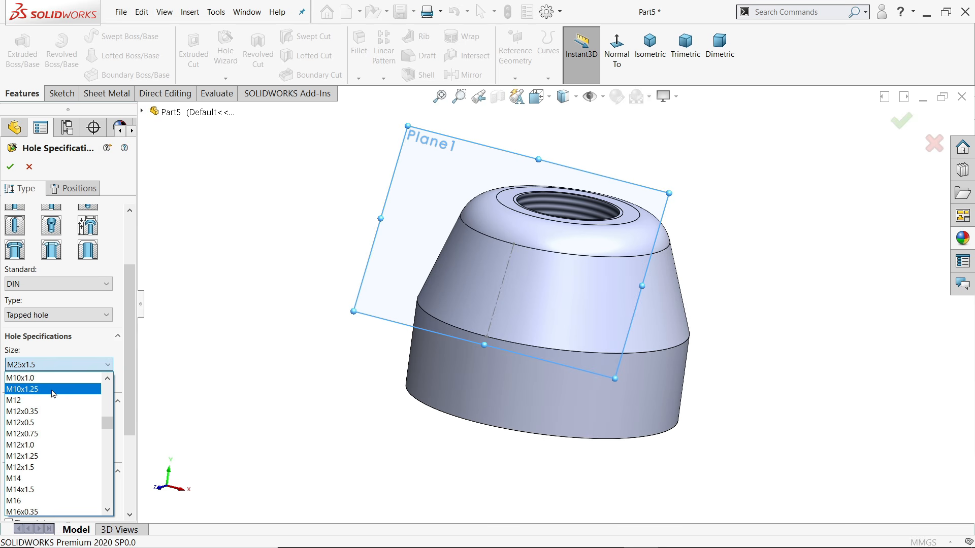
left_click(29, 379)
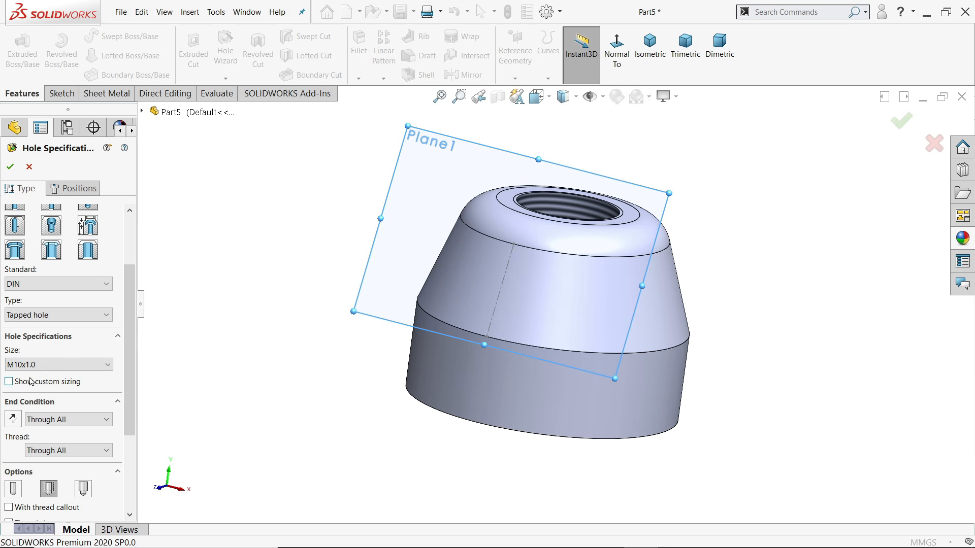
left_click(52, 424)
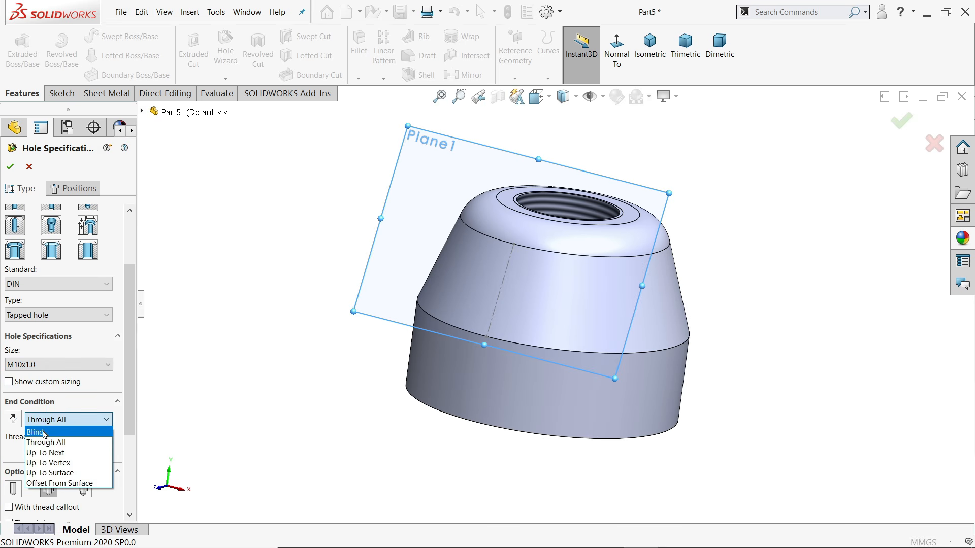
left_click(46, 430)
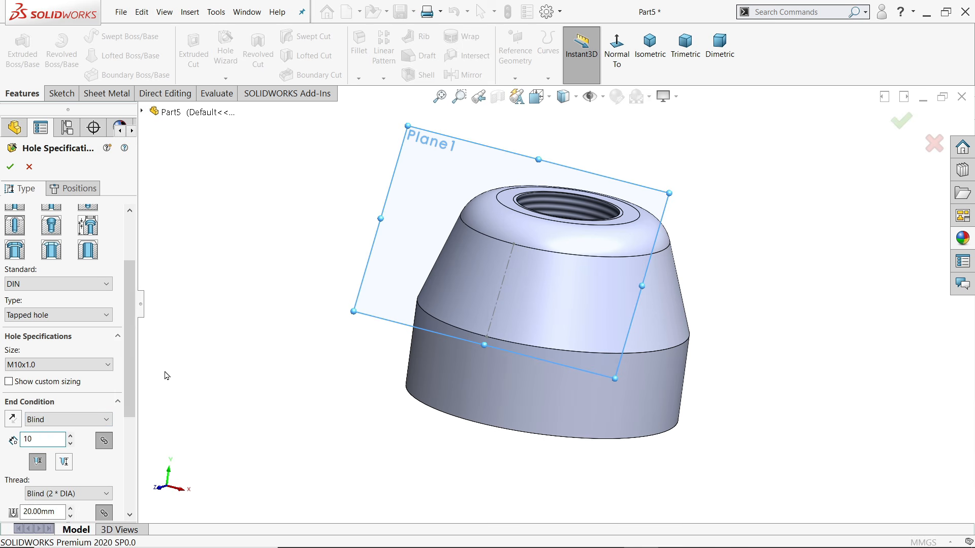
scroll(66, 386, "down", 3)
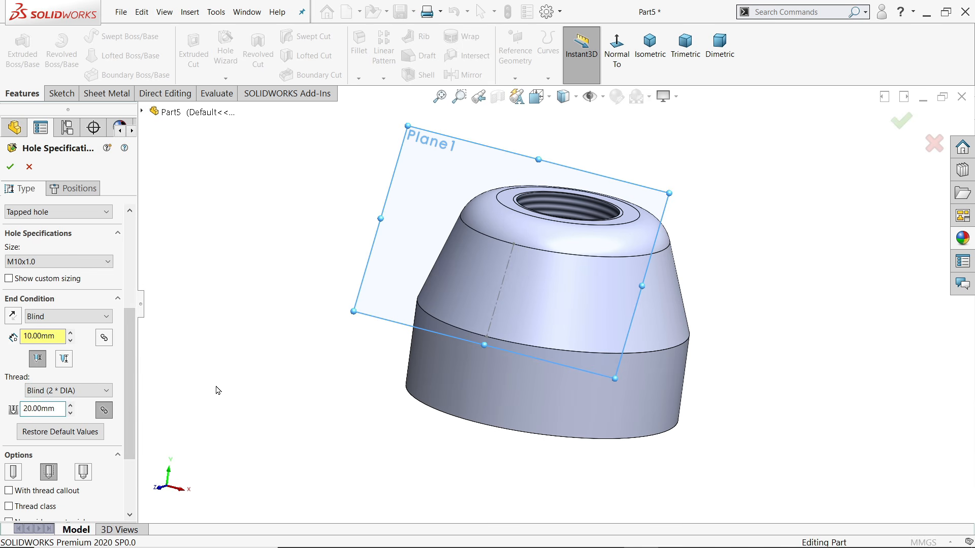
left_click_drag(126, 395, 127, 334)
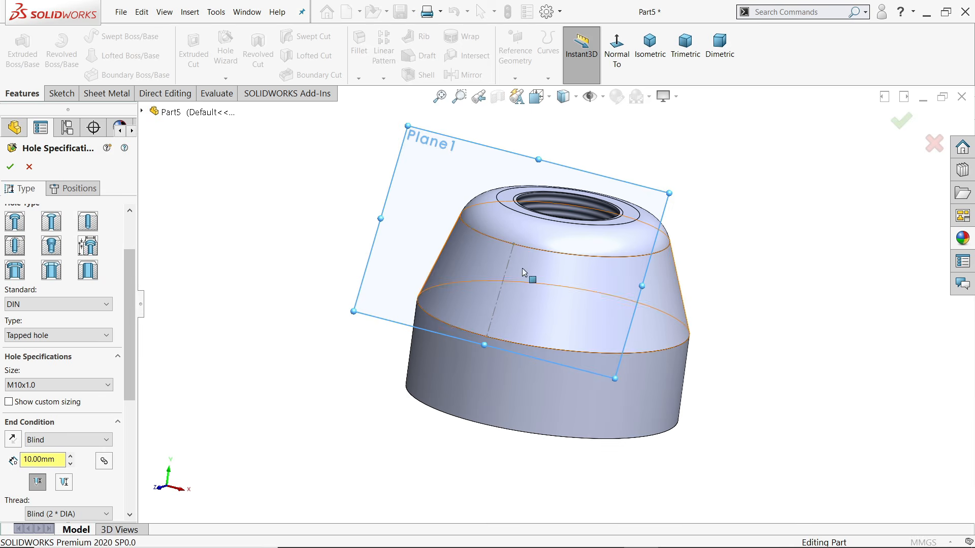
scroll(524, 272, "down", 3)
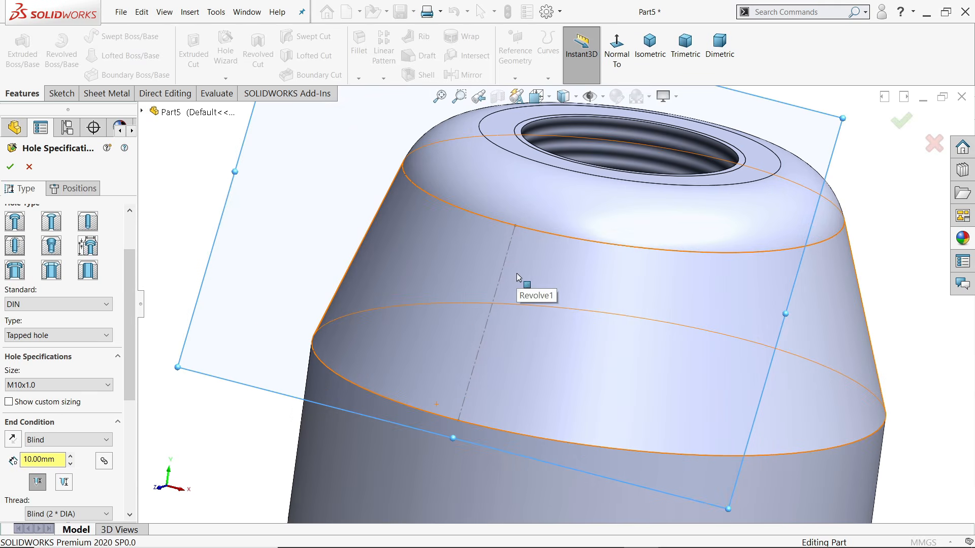
Place the hole centre on the centreline on Plane1
left_click(82, 189)
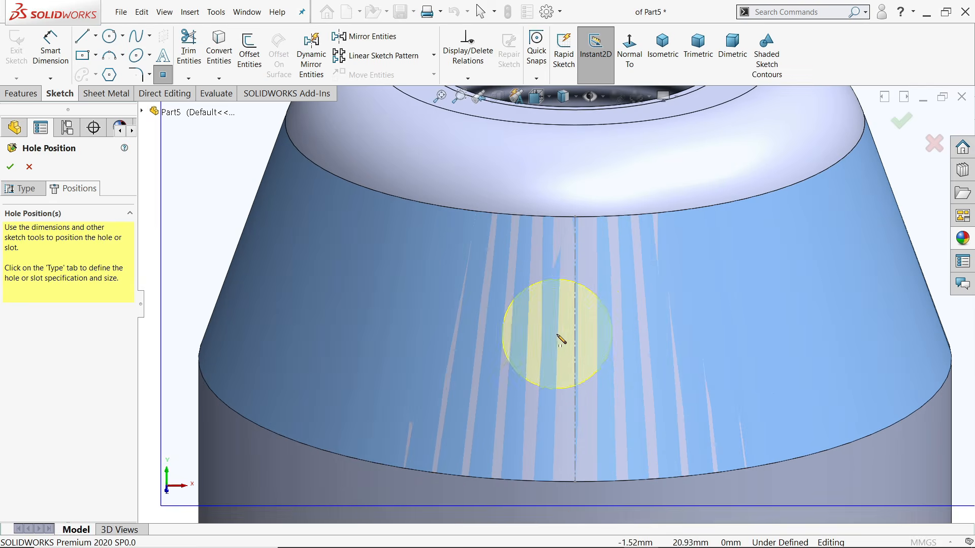
scroll(561, 337, "down", 5)
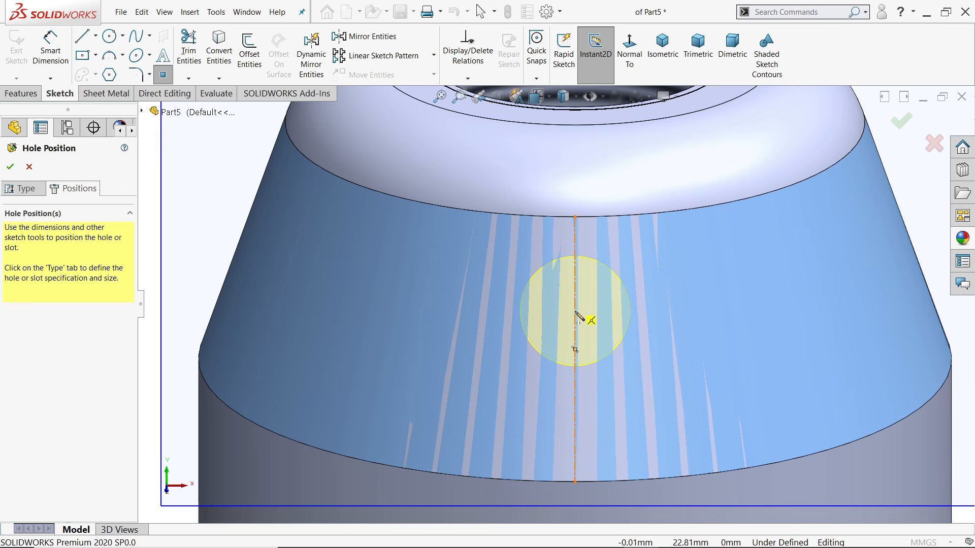
left_click(575, 312)
key("Escape")
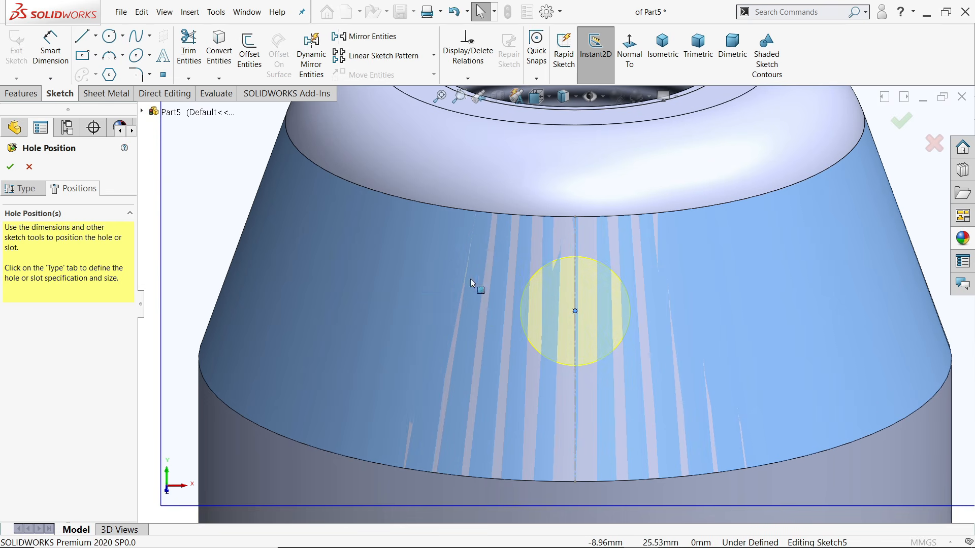
middle_click_drag(472, 283, 439, 300)
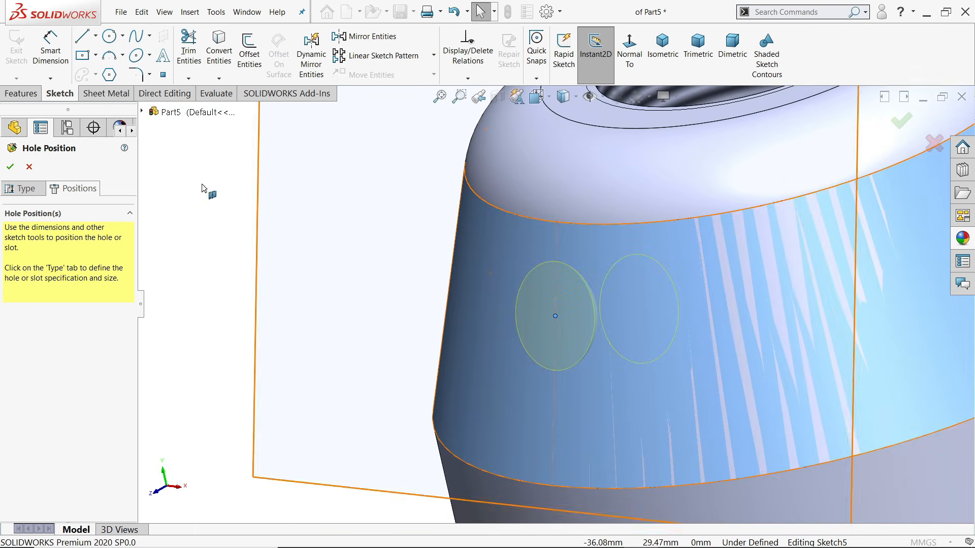
Dimension the hole 10 mm below the top edge and create M10x1.0 Tapped Hole1
left_click(43, 62)
scroll(588, 279, "down", 3)
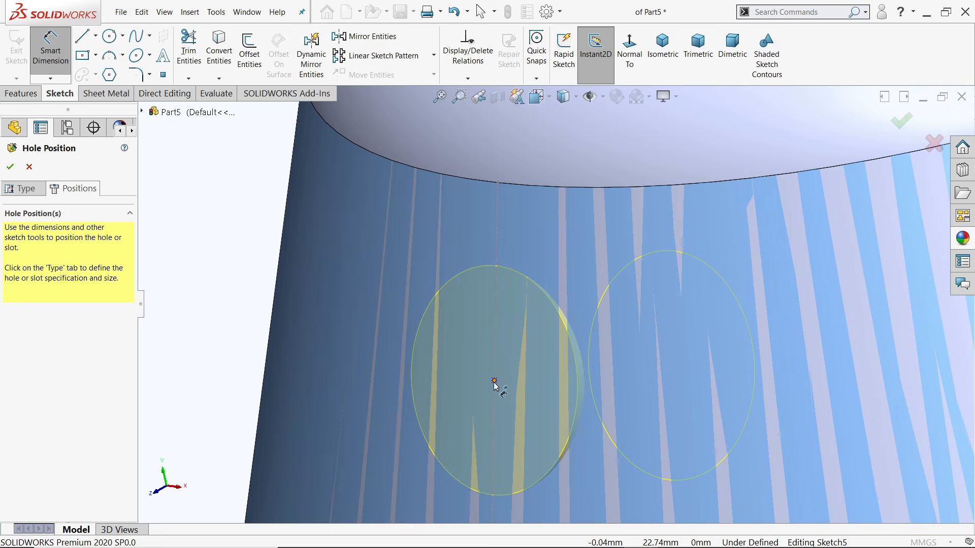
left_click(494, 381)
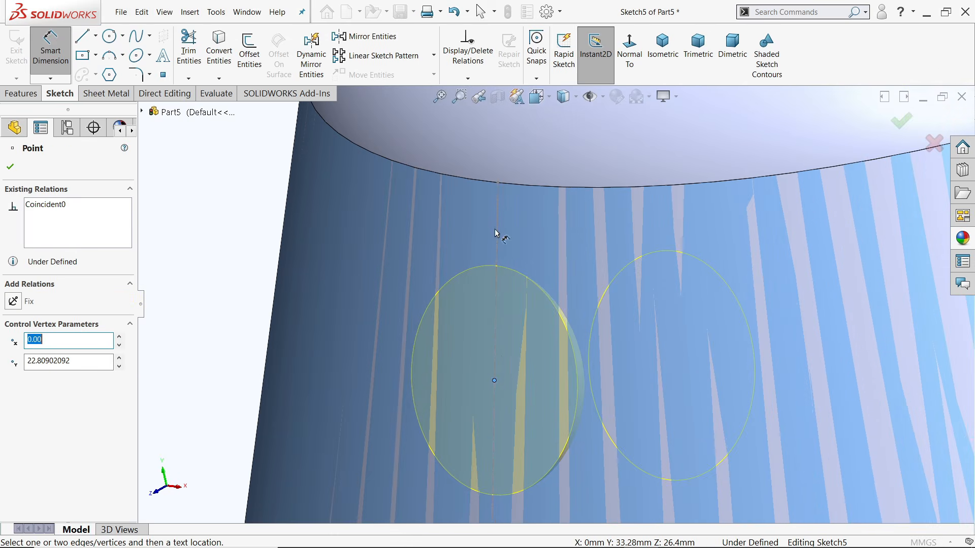
scroll(497, 232, "up", 3)
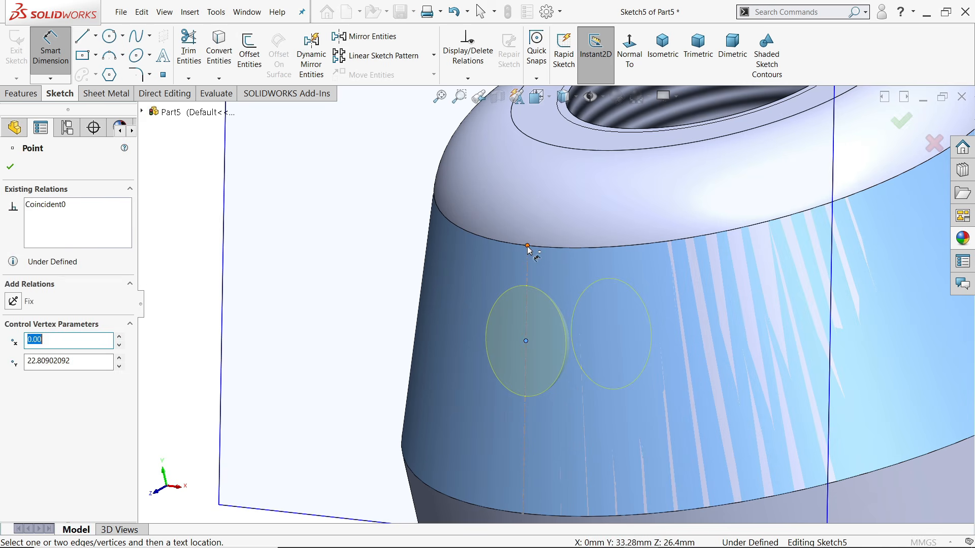
left_click(527, 246)
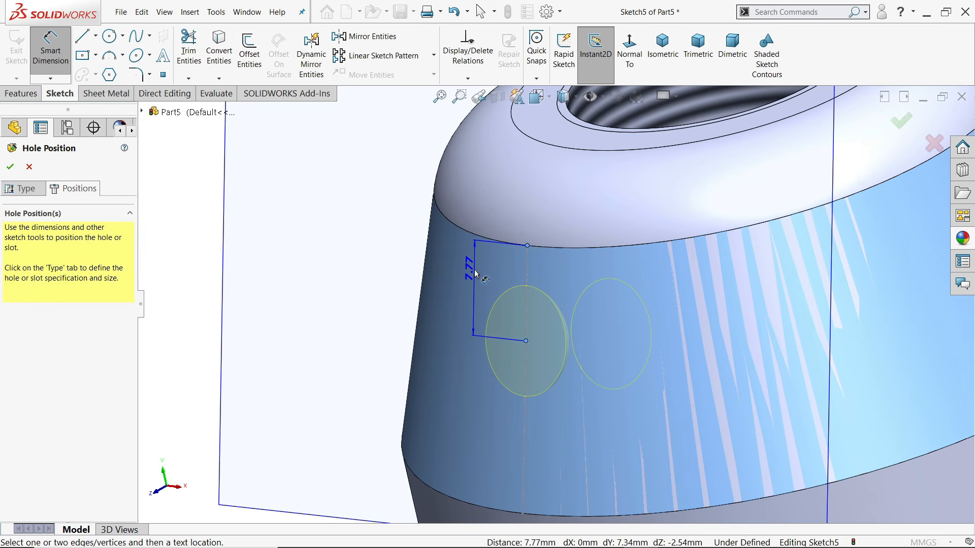
left_click(475, 272)
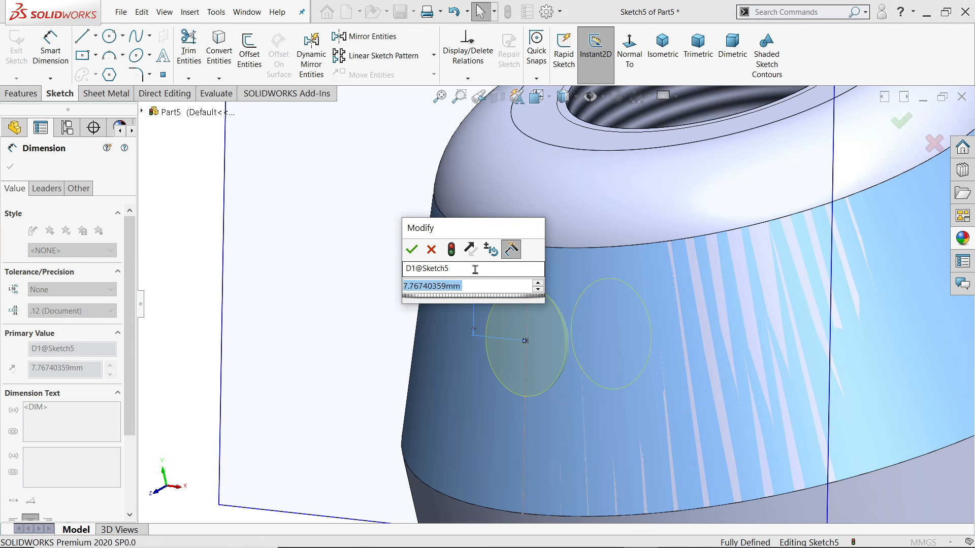
type("10")
key("Return")
scroll(558, 330, "up", 3)
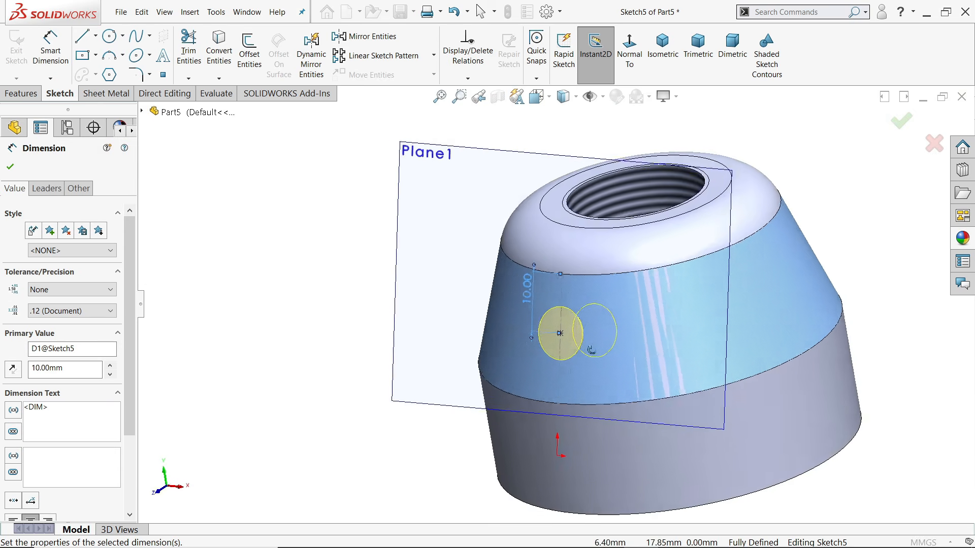
middle_click_drag(591, 350, 587, 375)
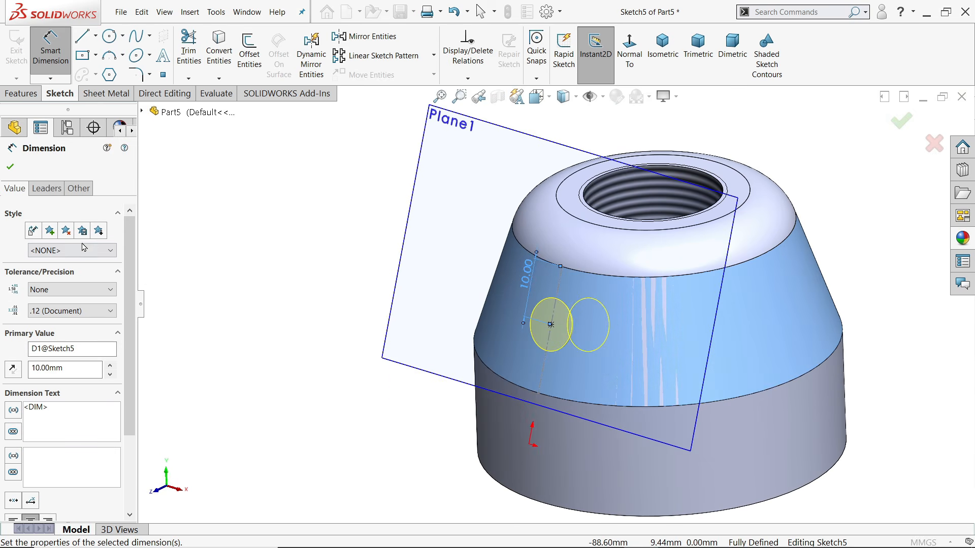
left_click(11, 168)
left_click(10, 166)
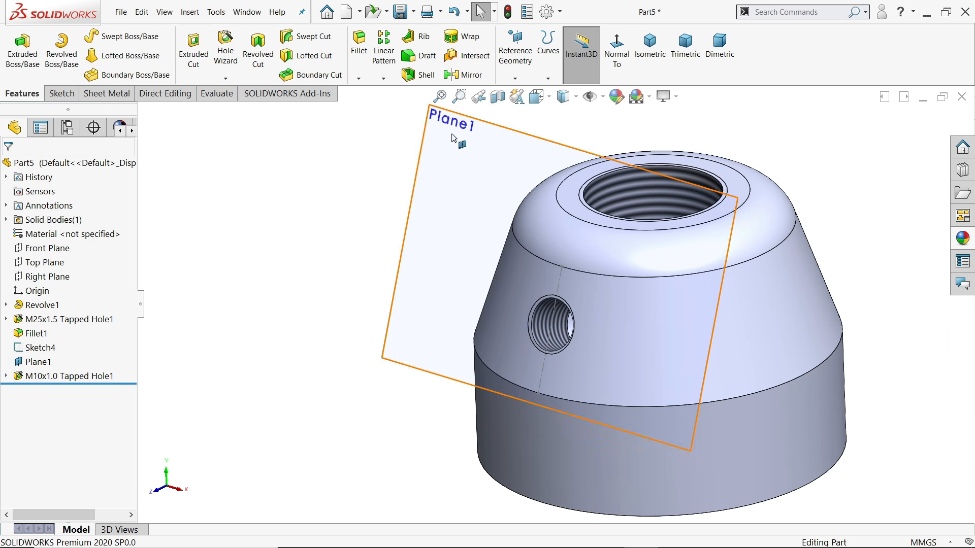
Hide Plane1 and the Sketch4 centerline
left_click(482, 121)
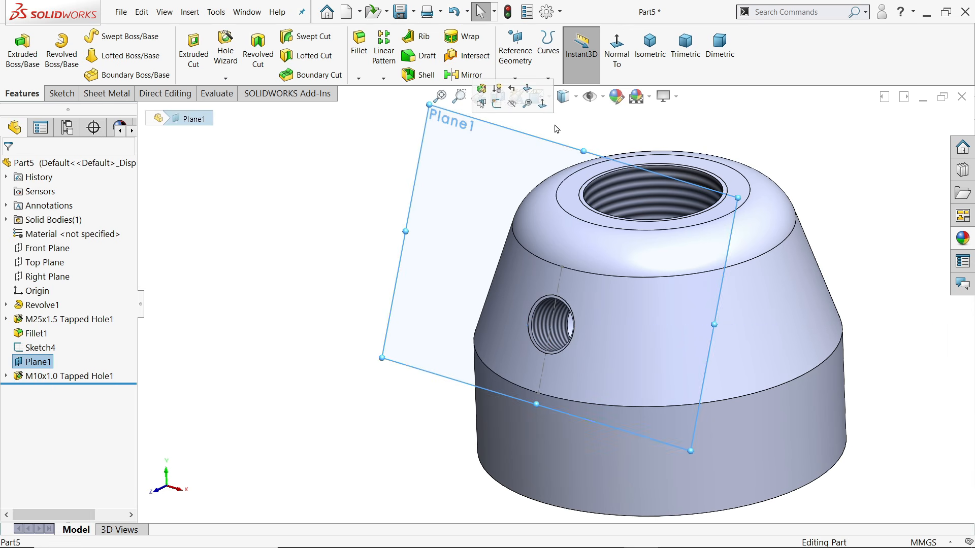
left_click(513, 108)
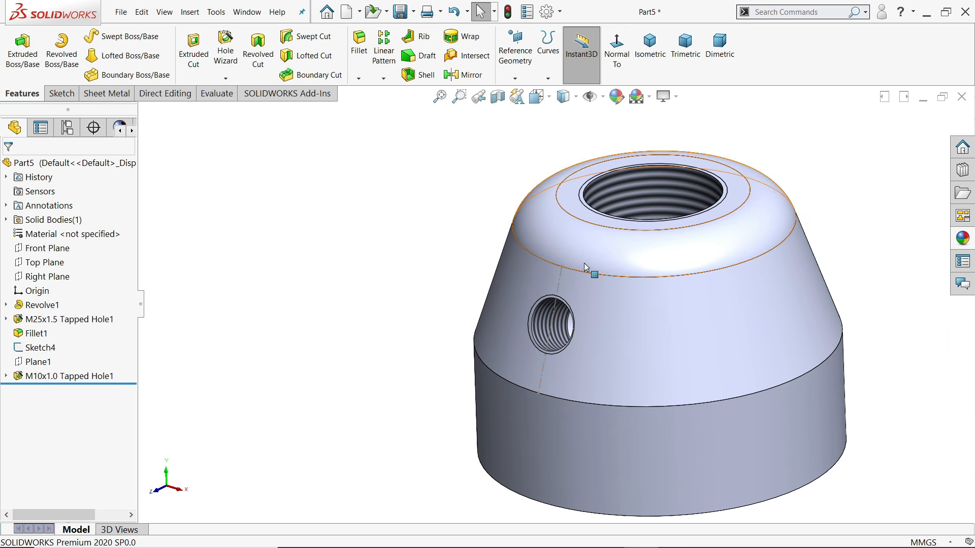
left_click(56, 348)
left_click(84, 328)
middle_click_drag(303, 350, 348, 367)
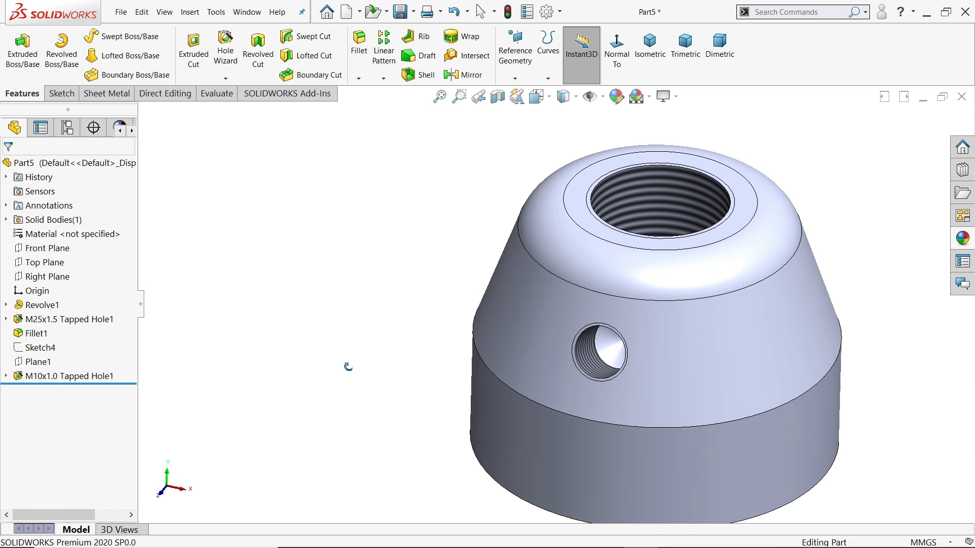
Section the part along the Right Plane and orbit to inspect the threads
left_click(499, 98)
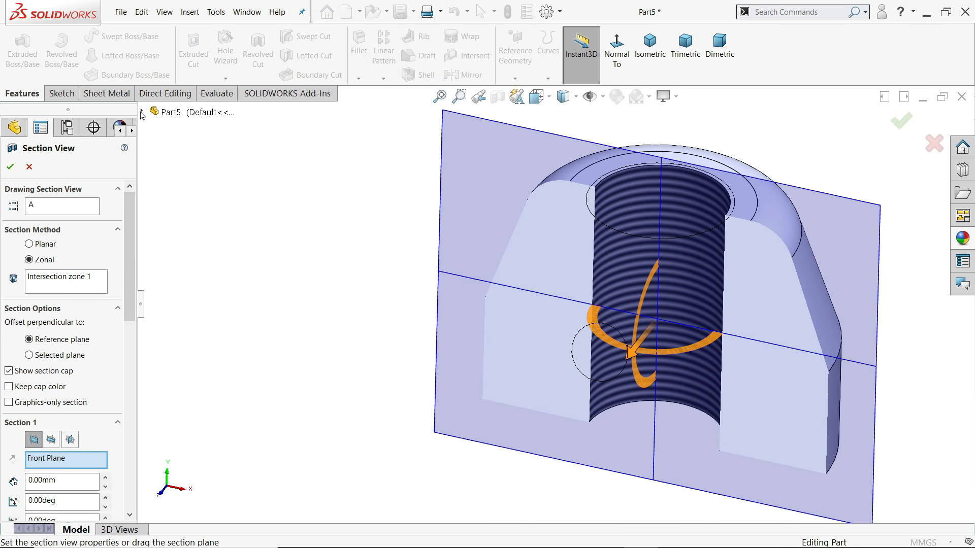
left_click(141, 111)
left_click(188, 226)
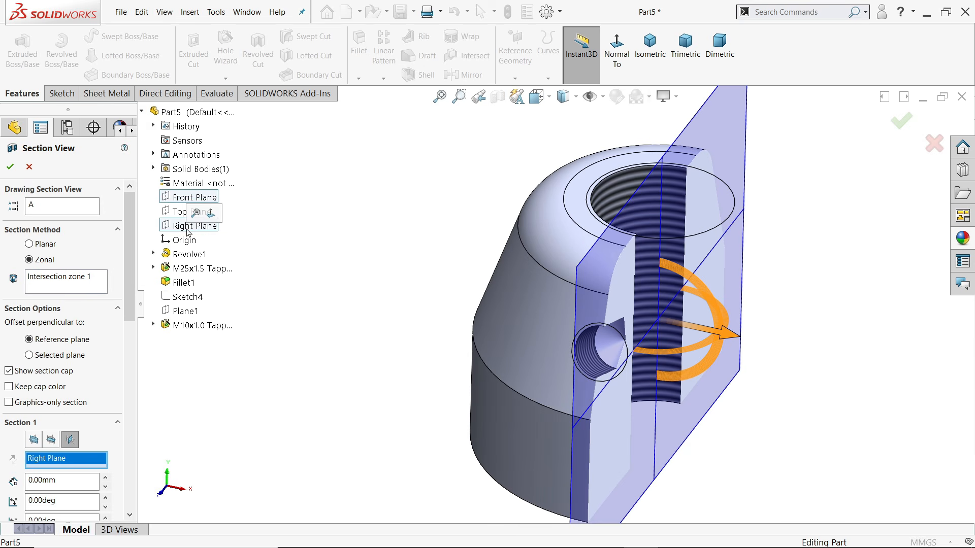
left_click(10, 171)
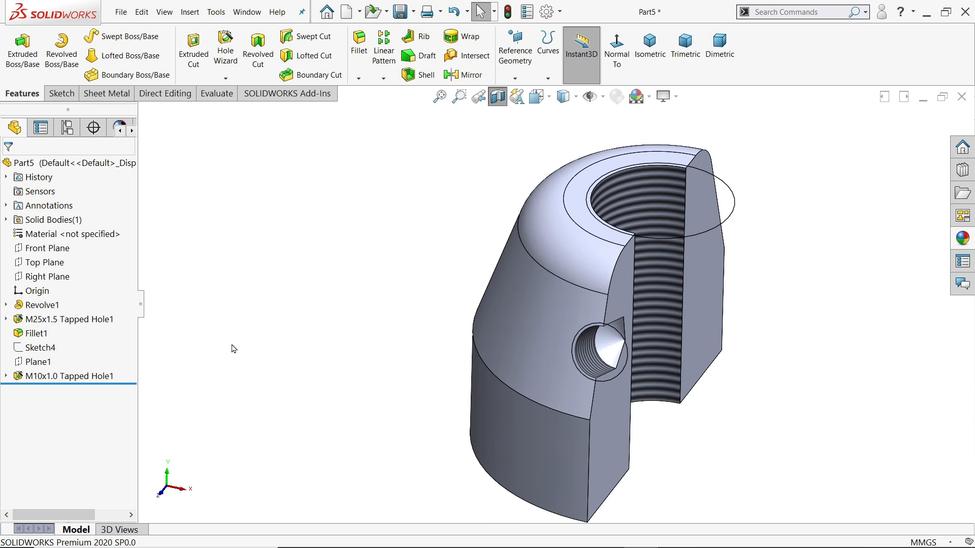
middle_click_drag(231, 346, 350, 263)
In isometric view, apply the Solid Red appearance and lighten it to a salmon-red swatch
key("ctrl+7")
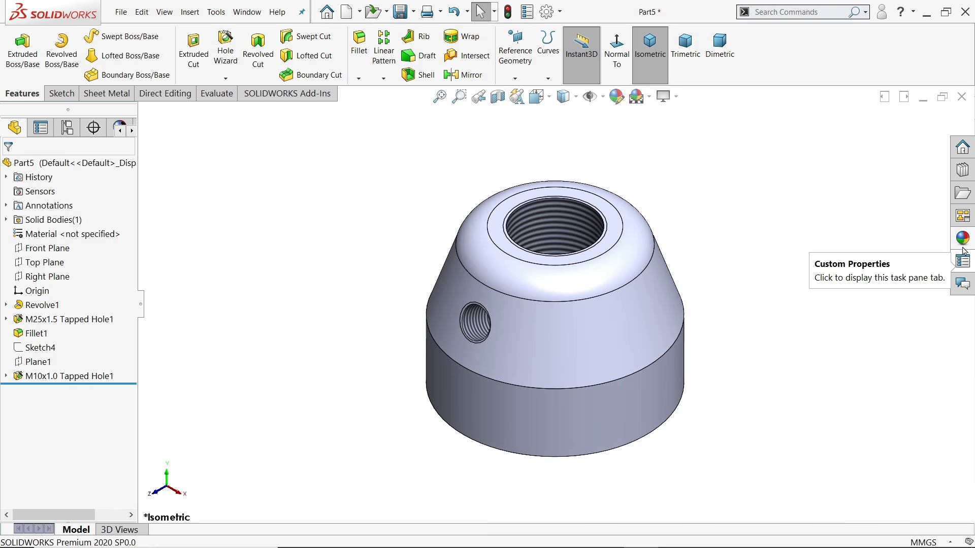
left_click(963, 238)
double_click(912, 299)
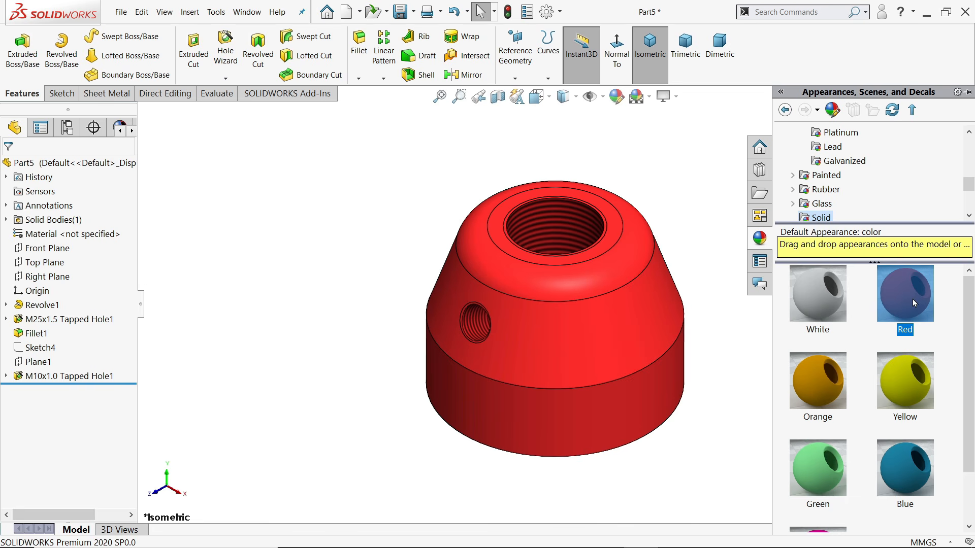
left_click(616, 96)
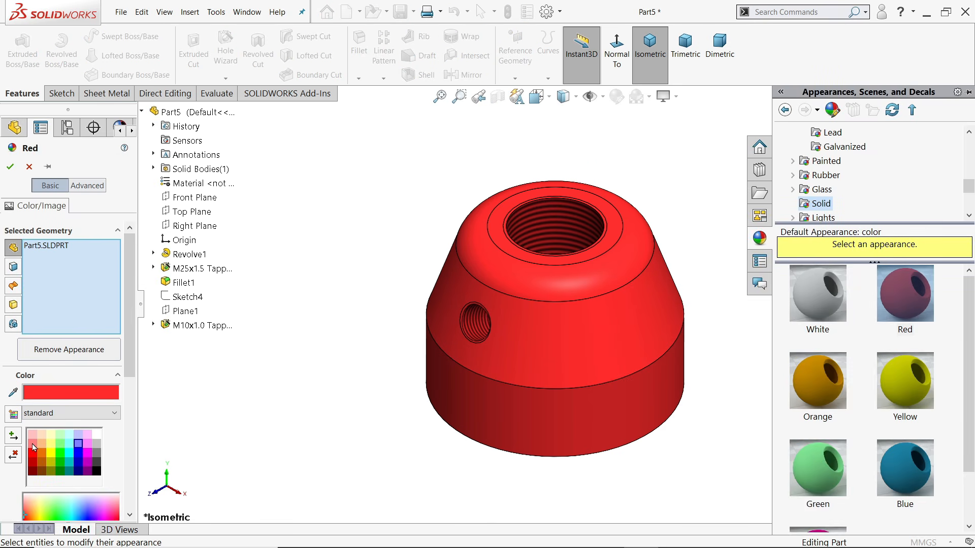
left_click(33, 446)
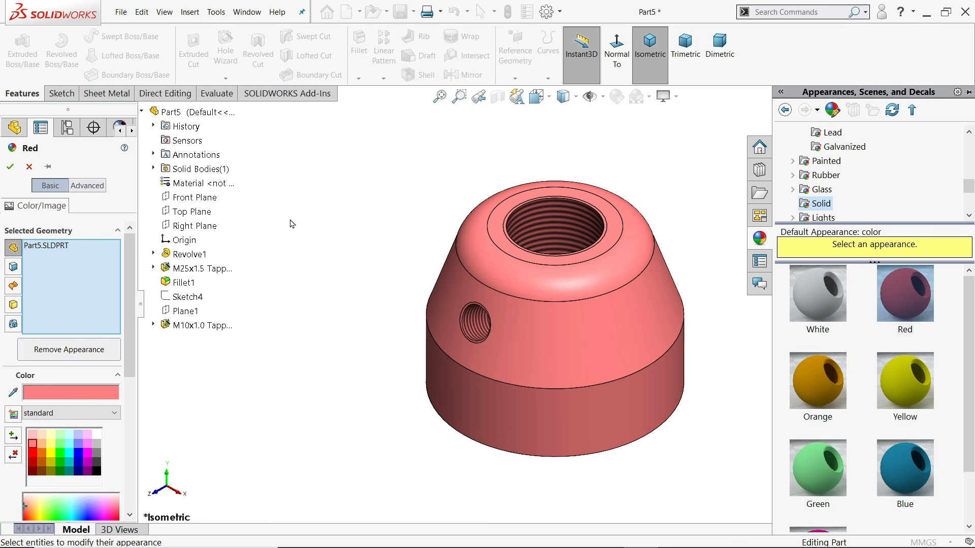
left_click(10, 168)
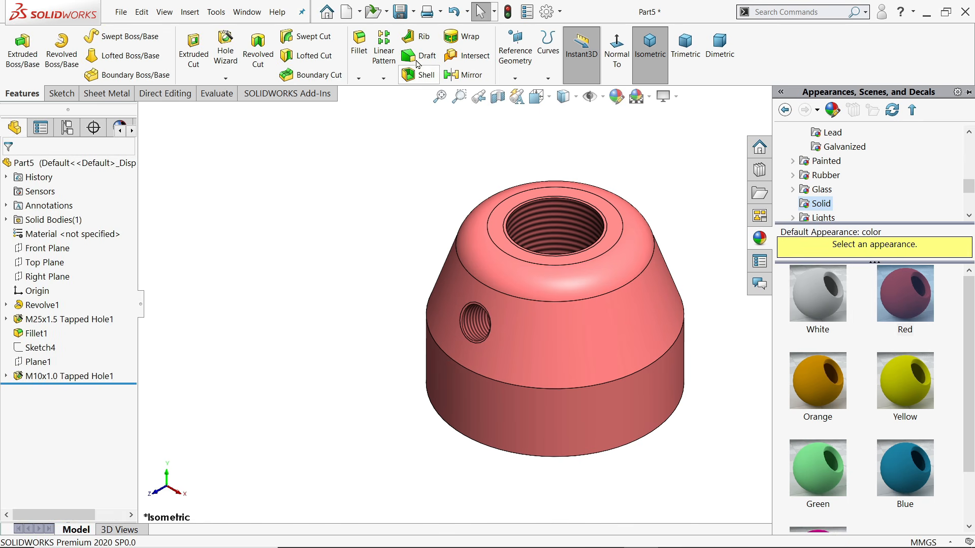
Save the part as '5.Clamping Nut' in Desktop > Square Tool post, then orbit to check the nut
left_click(400, 12)
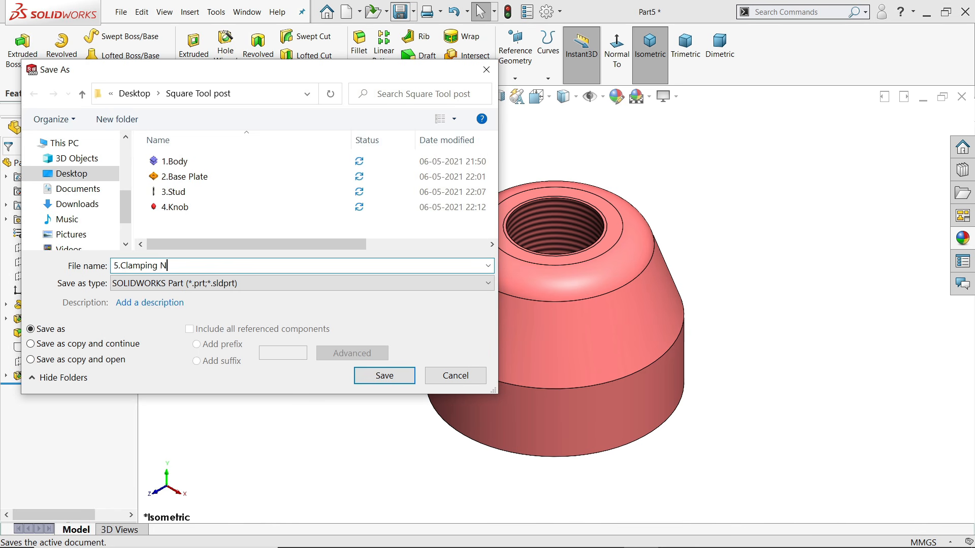
left_click(384, 375)
middle_click_drag(392, 263, 389, 248)
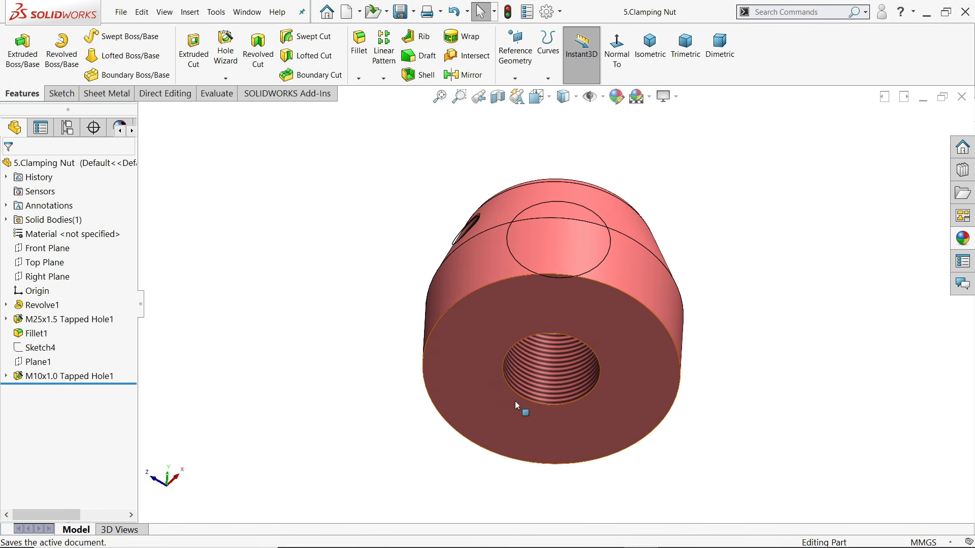
middle_click_drag(358, 292, 226, 348)
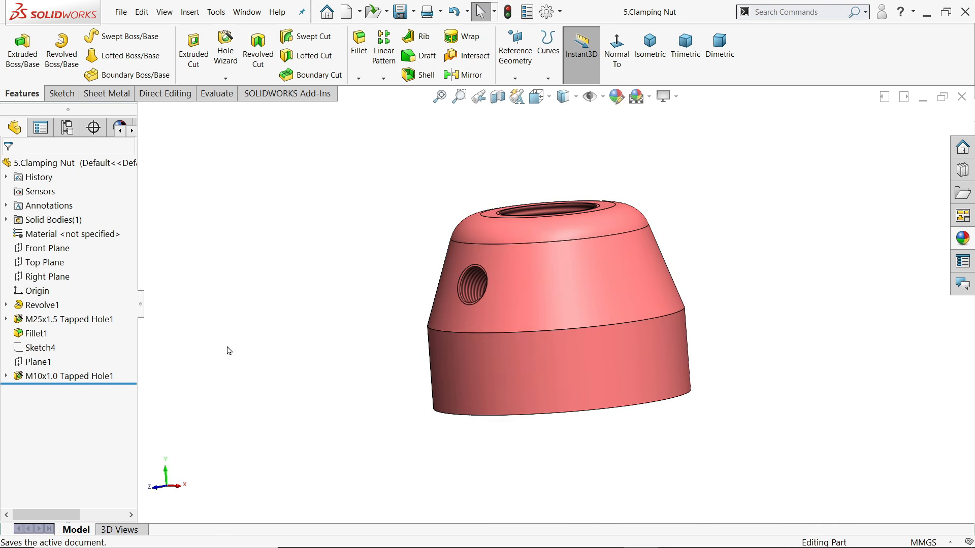
Start a new sketch on the Right Plane with the Line tool
left_click(41, 276)
left_click(63, 261)
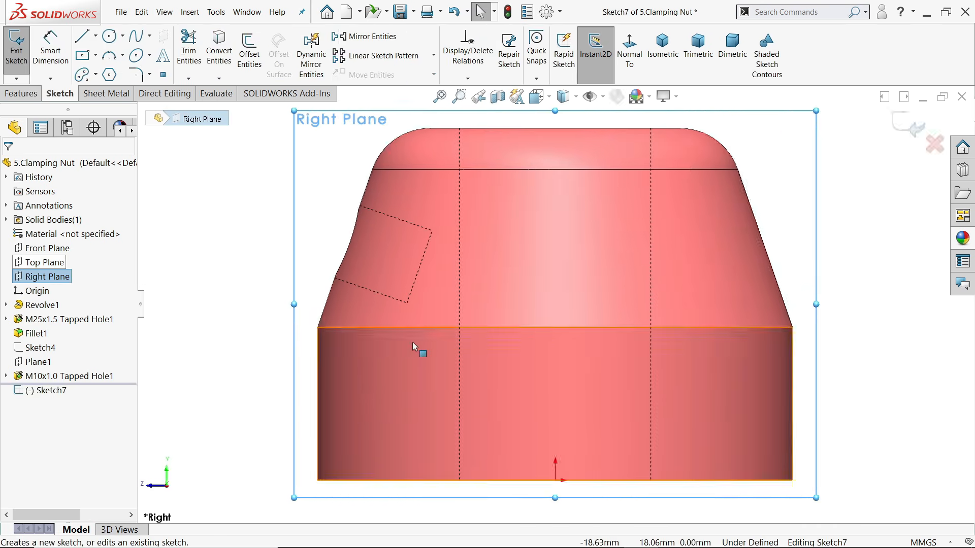
left_click(83, 36)
scroll(420, 358, "up", 3)
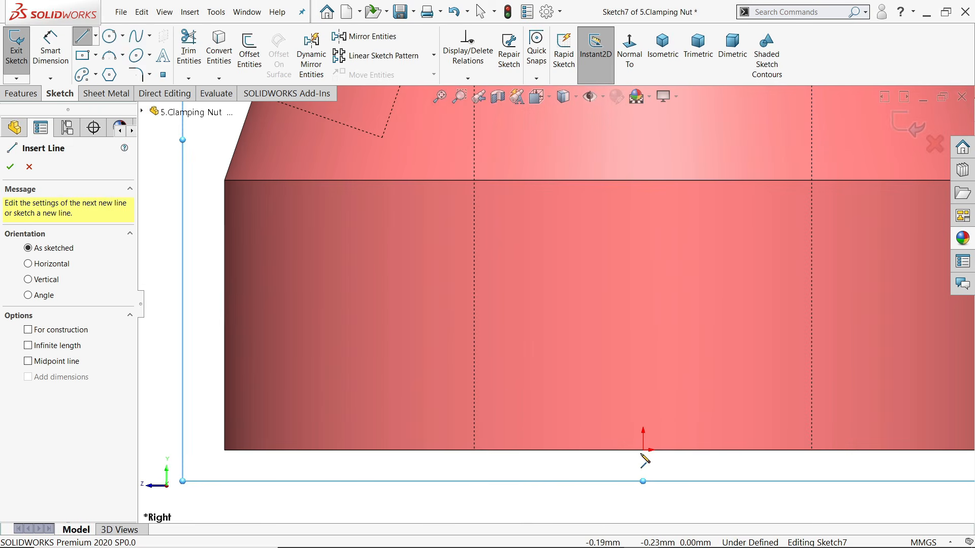
Draw the base profile: bottom line to the origin, short vertical line, top line and tangent arc
left_click(386, 451)
left_click(642, 450)
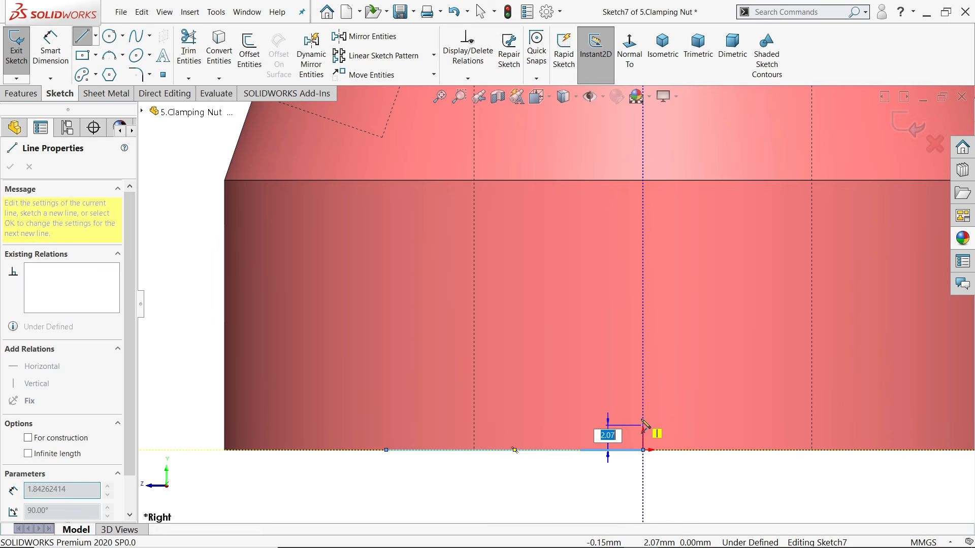
left_click(642, 407)
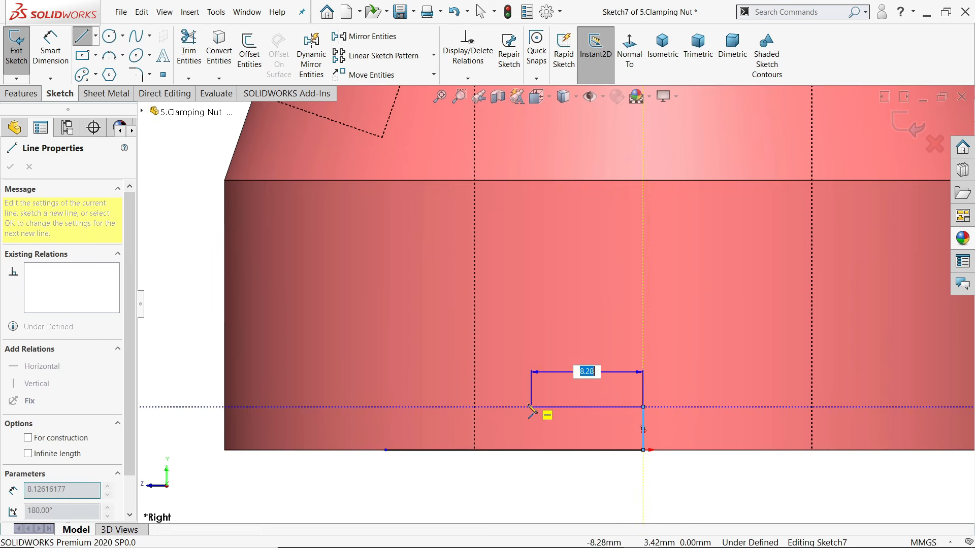
left_click(490, 408)
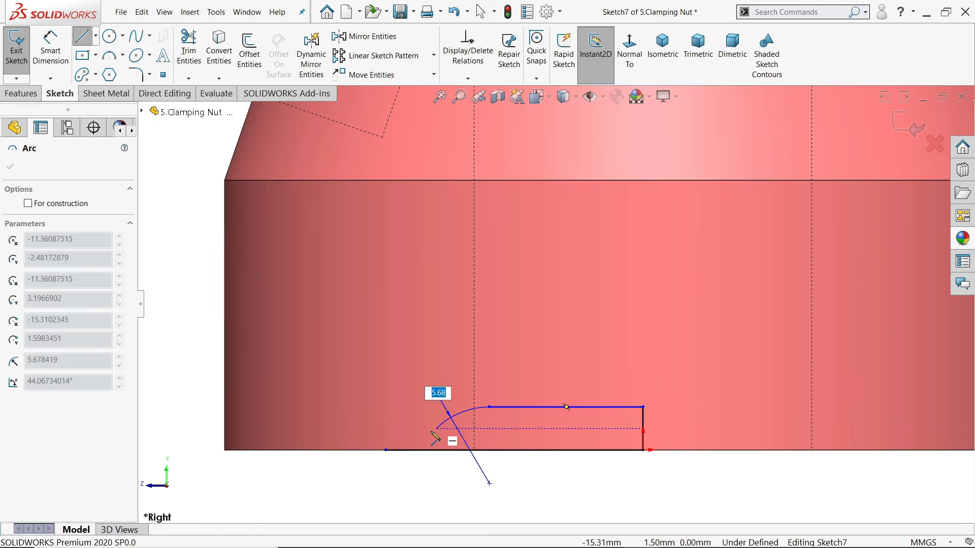
left_click(386, 450)
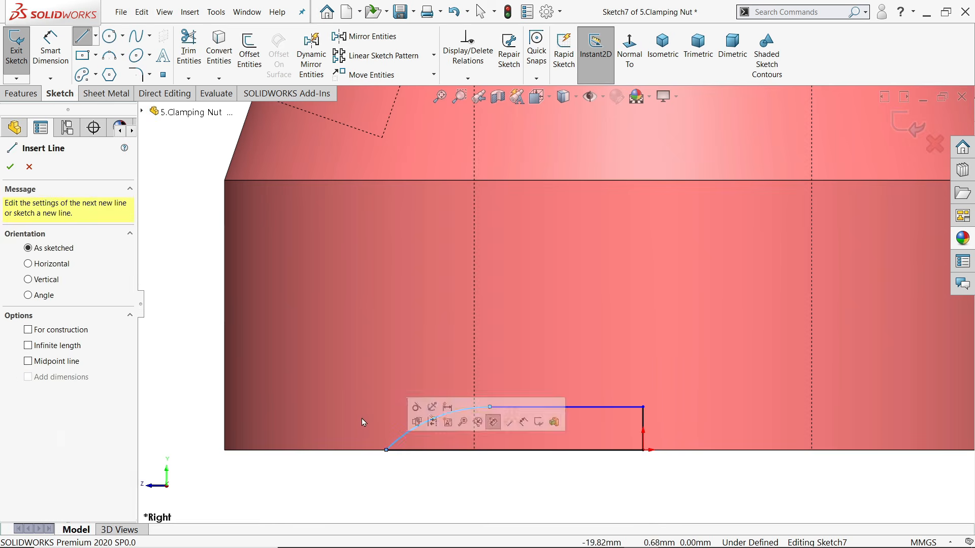
right_click(366, 396)
left_click(384, 396)
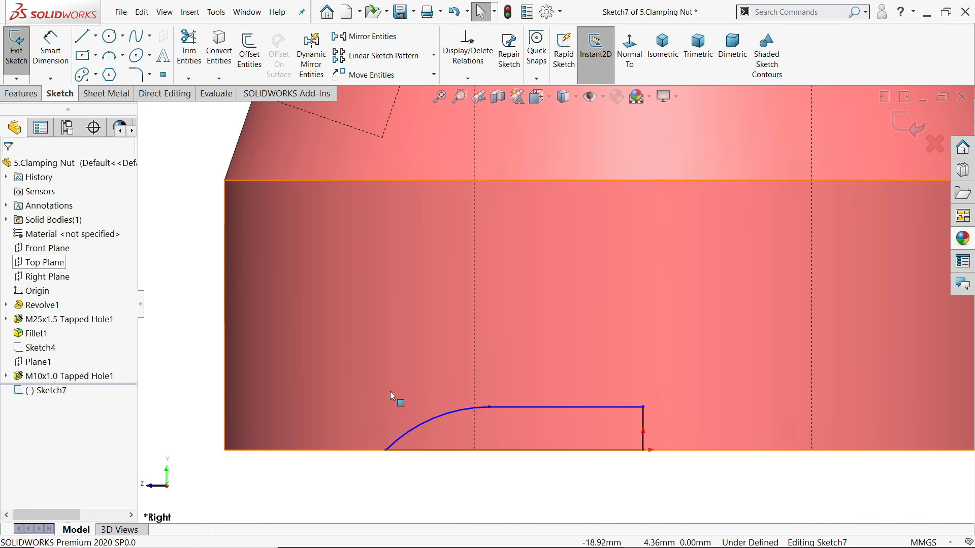
scroll(607, 396, "up", 3)
scroll(538, 338, "down", 3)
left_click(40, 63)
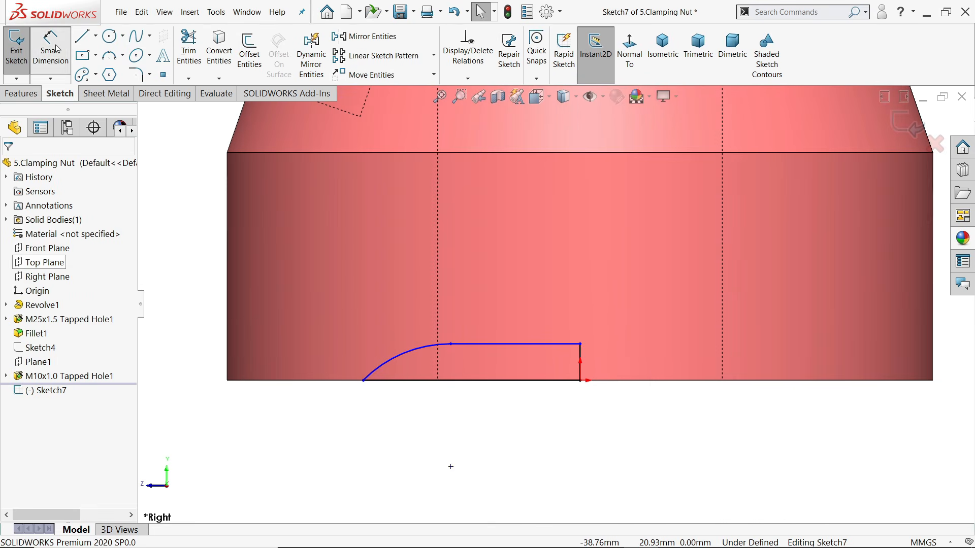
scroll(542, 345, "down", 2)
Dimension the top line to 12.5 mm and the vertical line to 2 mm
left_click(528, 345)
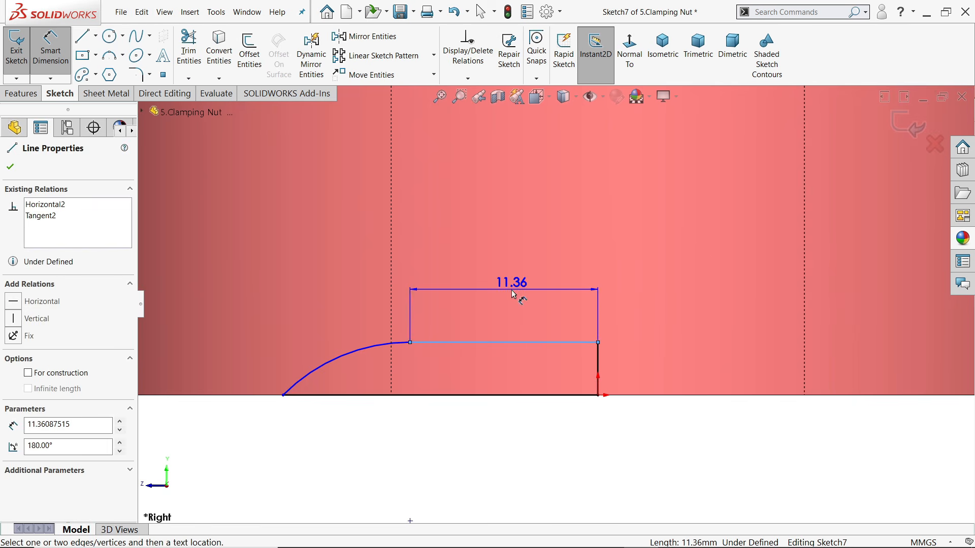
left_click(513, 294)
type("12.5")
key("Return")
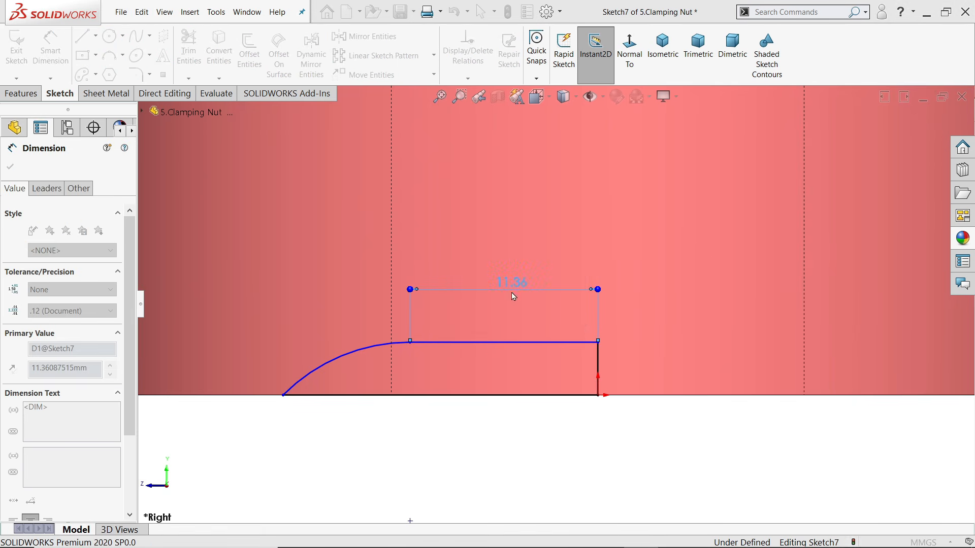
left_click(599, 369)
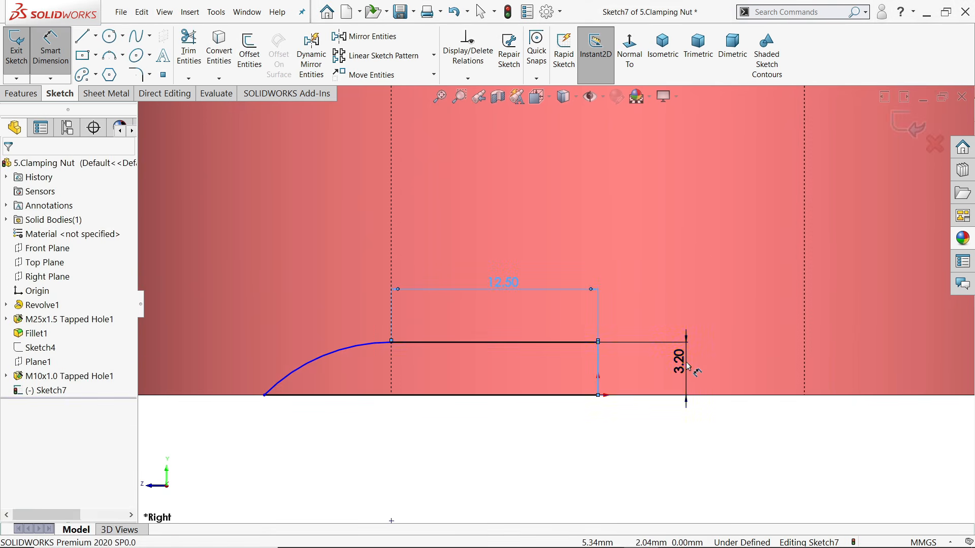
left_click(683, 373)
type("2")
key("Return")
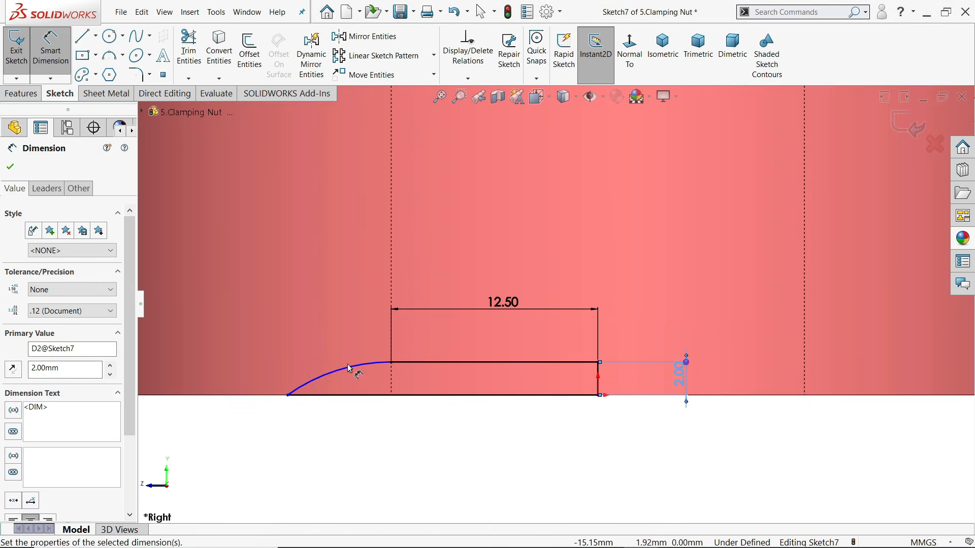
Set the arc radius to 46.49 mm, fully defining Sketch7
left_click(350, 368)
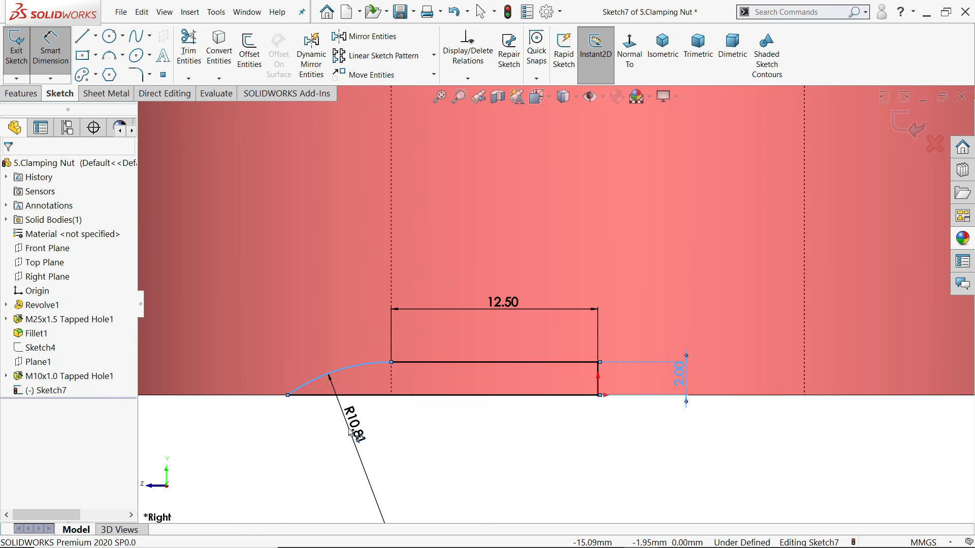
left_click(349, 432)
type("46.49")
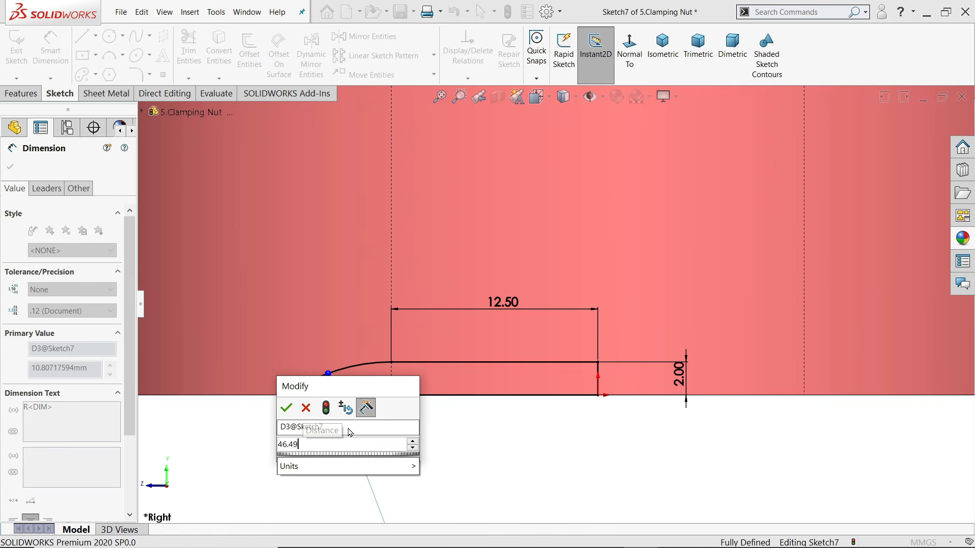
key("Return")
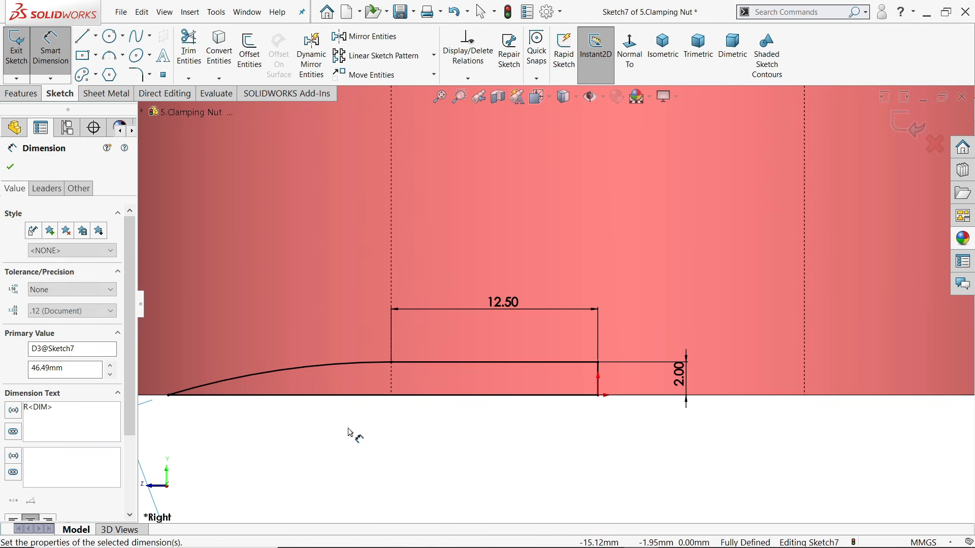
scroll(474, 387, "up", 3)
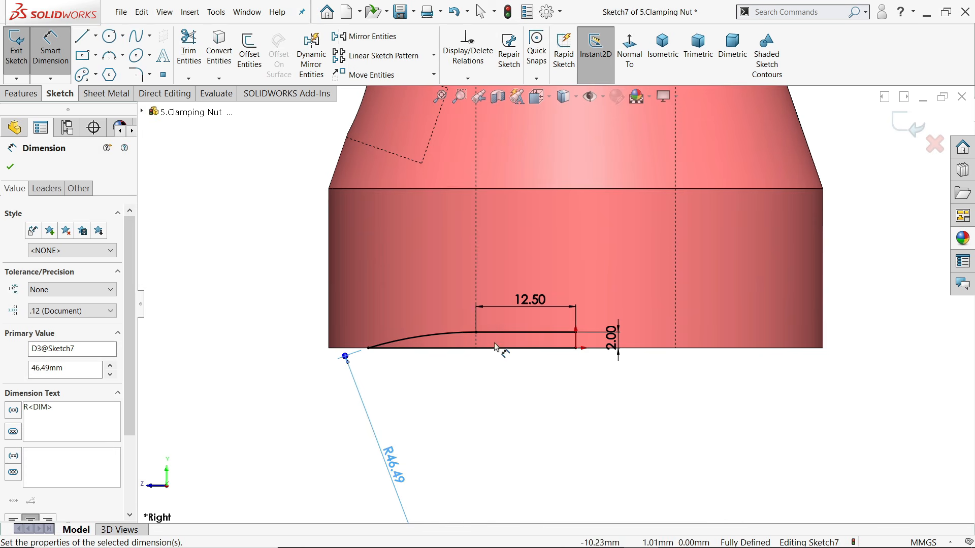
scroll(511, 353, "up", 2)
scroll(561, 356, "up", 1)
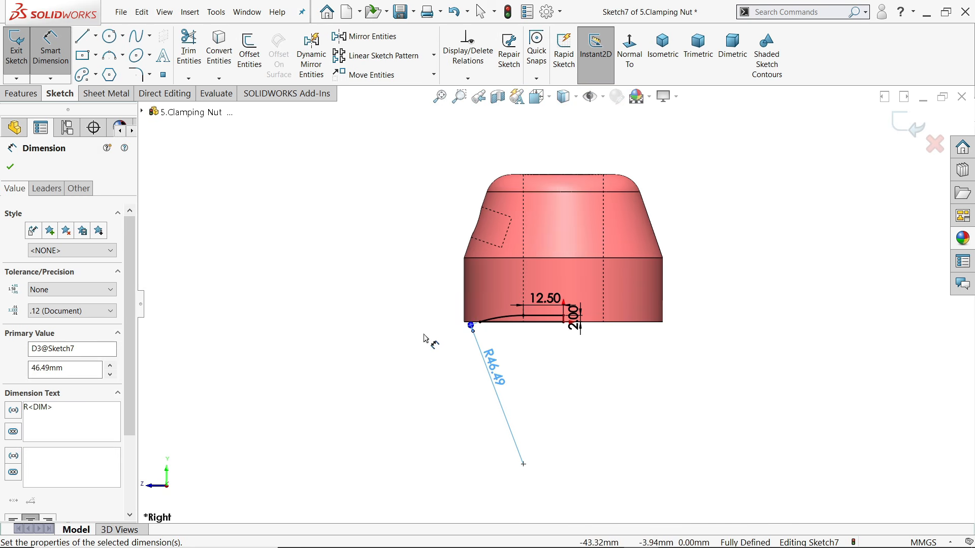
Inspect the arc's centre point, end point and relations in Sketch7
left_click(10, 166)
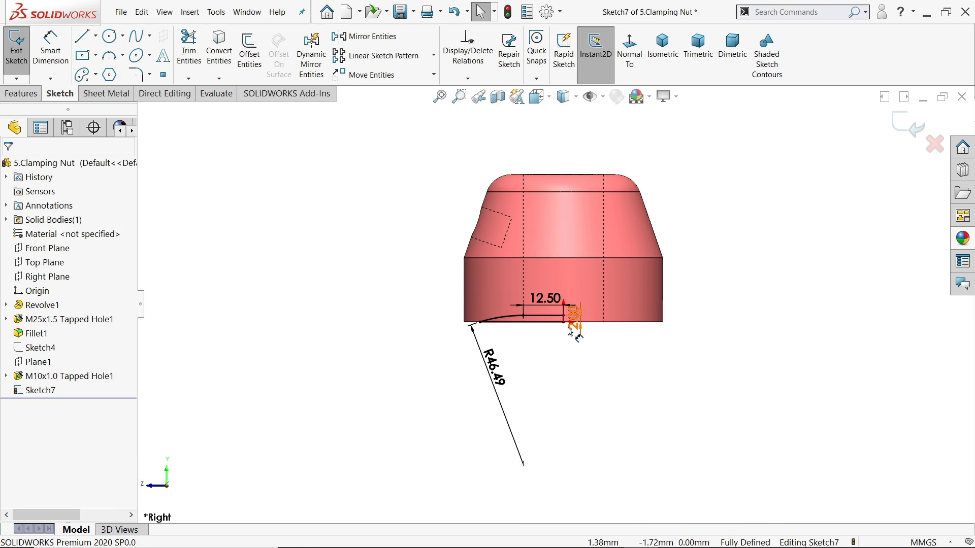
scroll(567, 327, "up", 1)
scroll(512, 447, "down", 1)
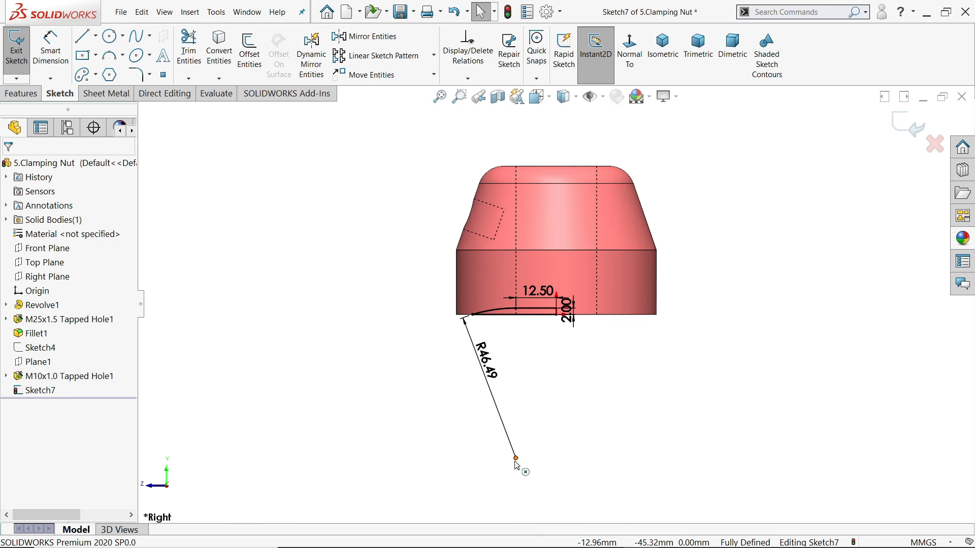
left_click(516, 459)
scroll(548, 332, "down", 1)
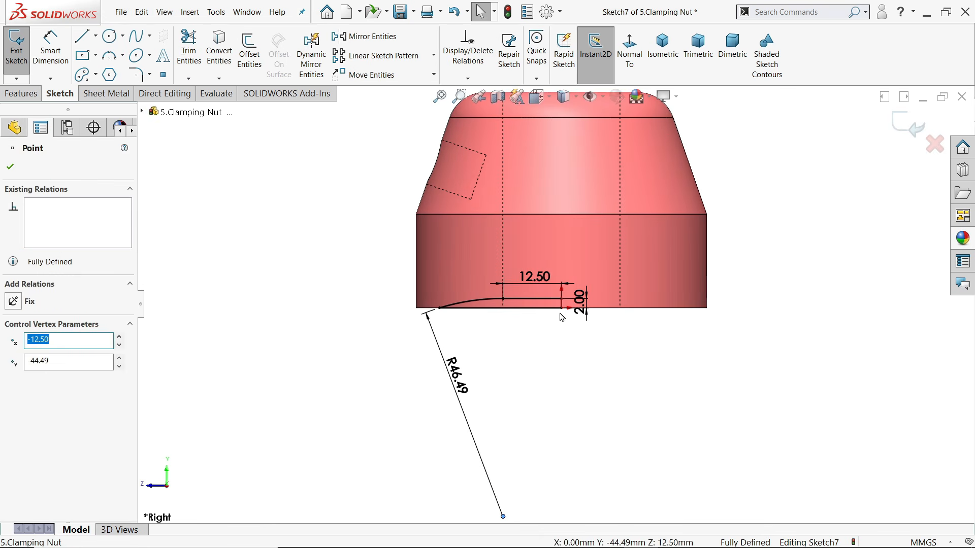
scroll(532, 311, "down", 2)
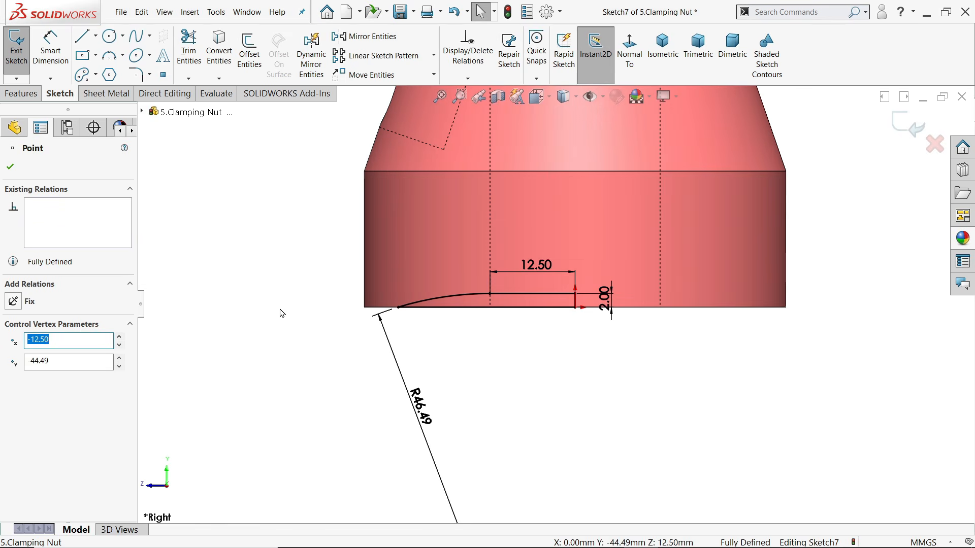
left_click(11, 167)
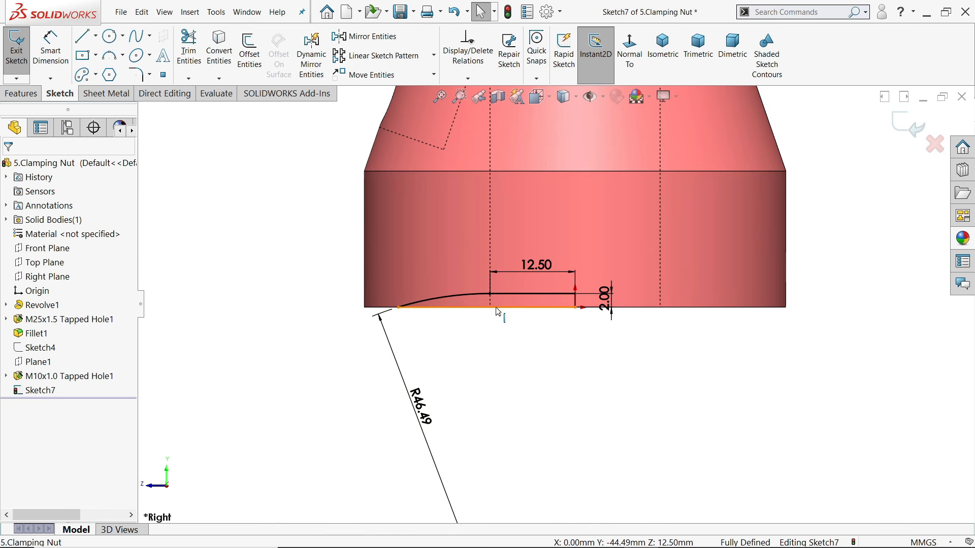
scroll(491, 292, "down", 3)
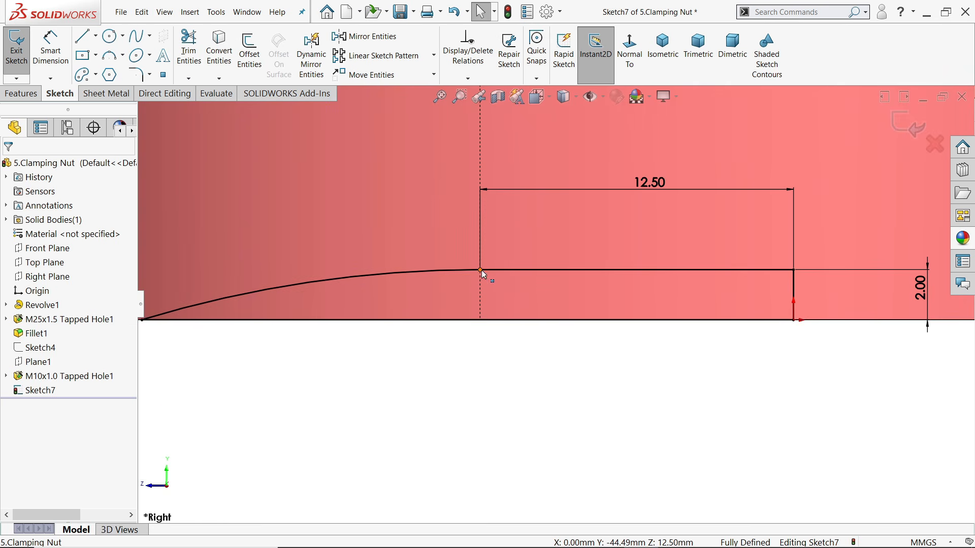
left_click(479, 271)
left_click(475, 271)
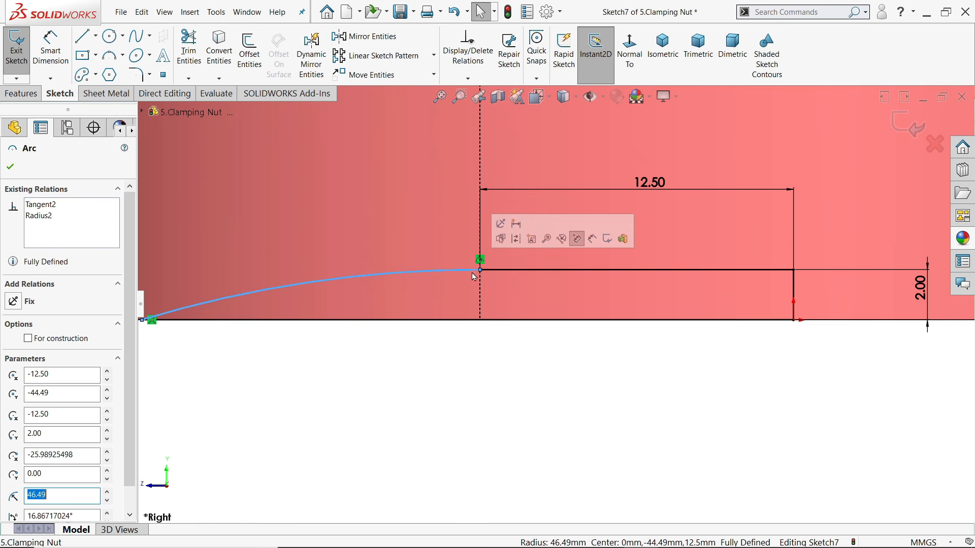
left_click(480, 260)
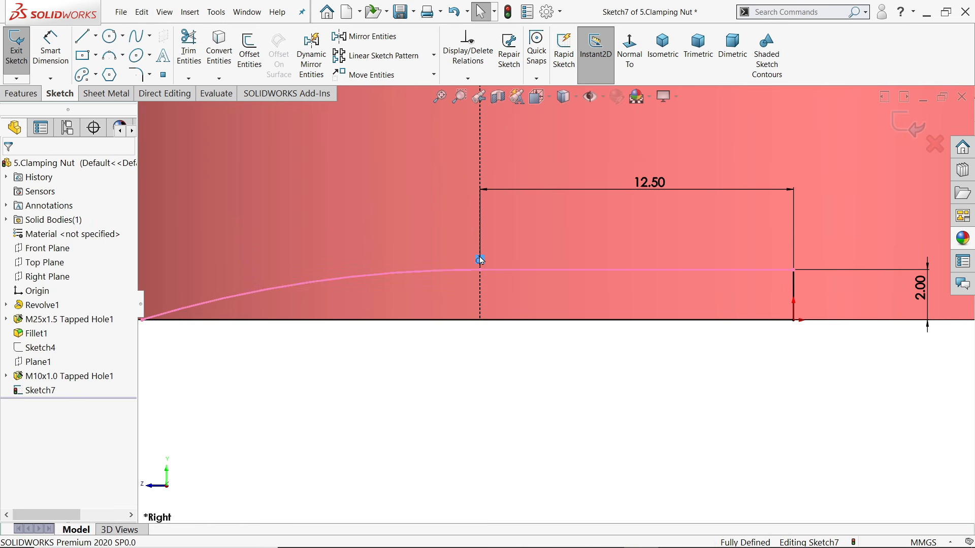
scroll(483, 294, "up", 5)
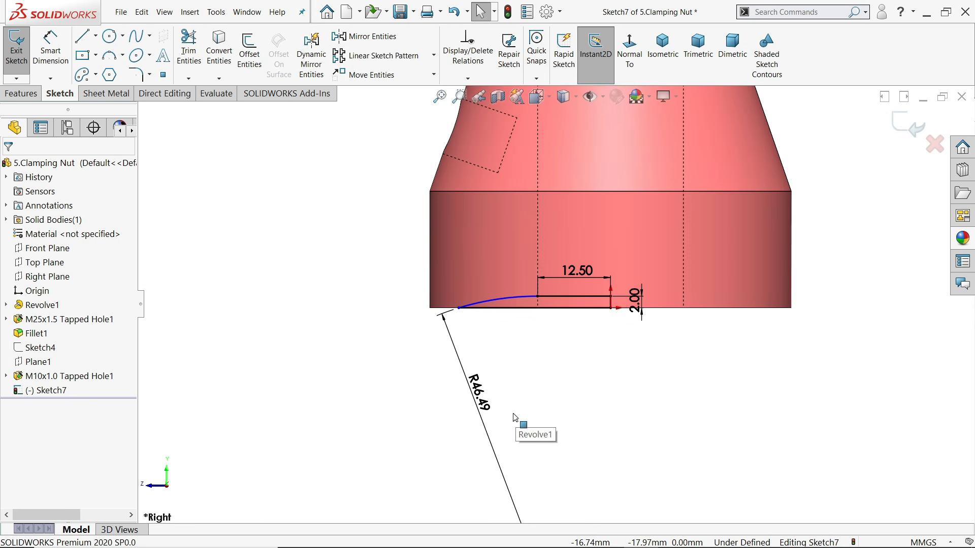
scroll(566, 386, "up", 1)
Add a Vertical relation between the arc's centre point and the profile end point
left_click(602, 308)
scroll(586, 391, "up", 1)
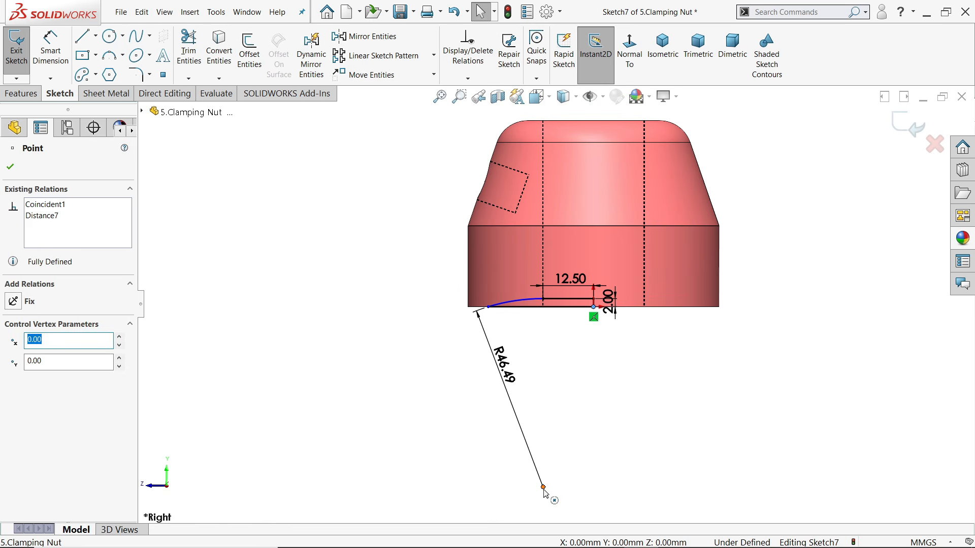
left_click(543, 487, "ctrl")
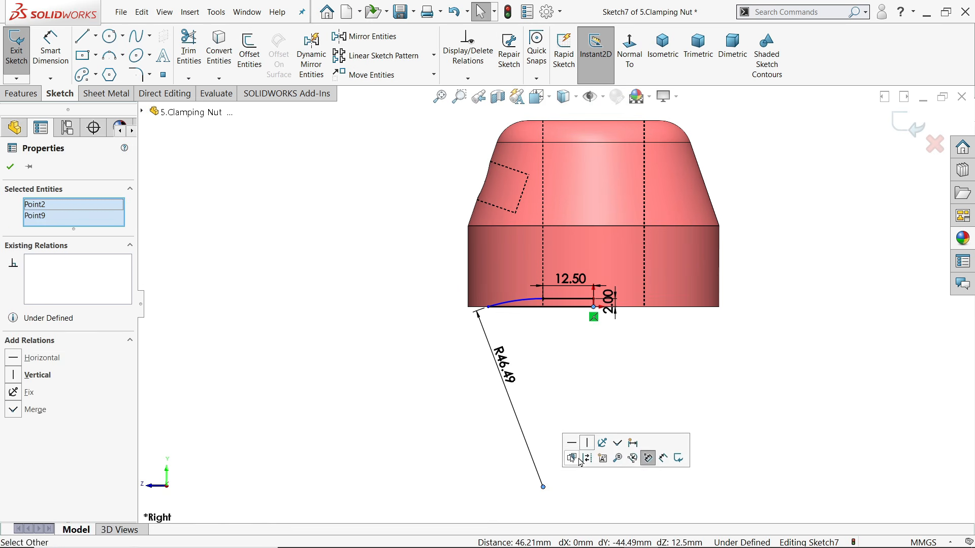
left_click(586, 442)
left_click(612, 345)
scroll(589, 308, "down", 6)
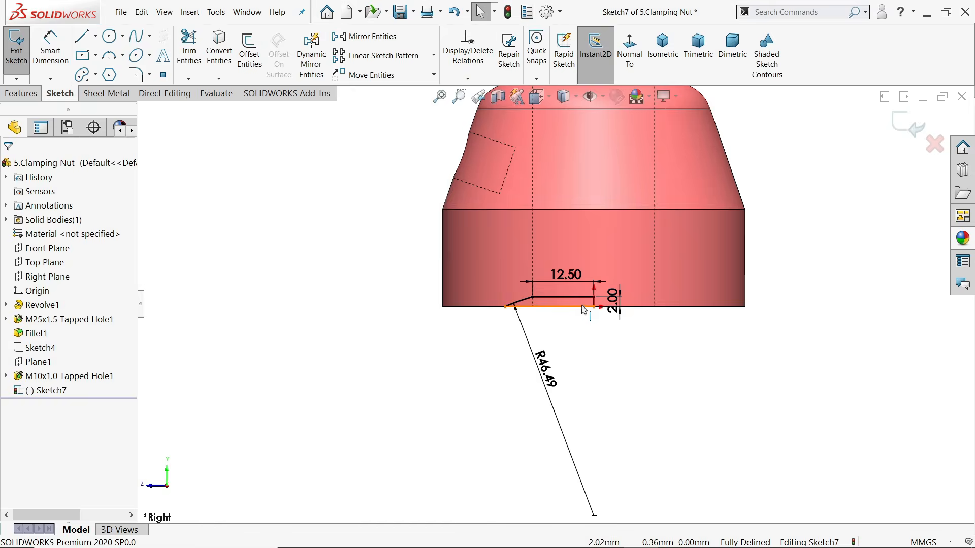
scroll(488, 305, "down", 3)
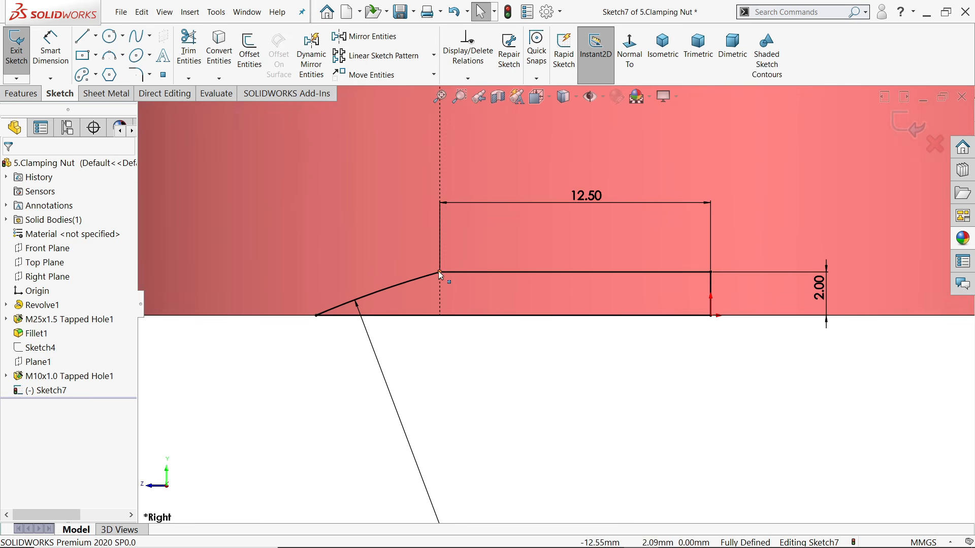
scroll(491, 346, "up", 5)
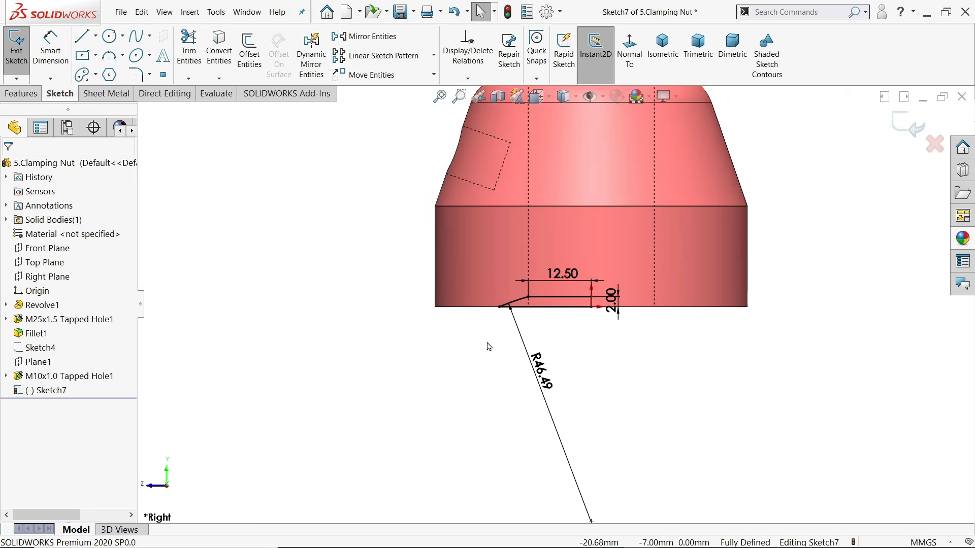
scroll(591, 284, "down", 2)
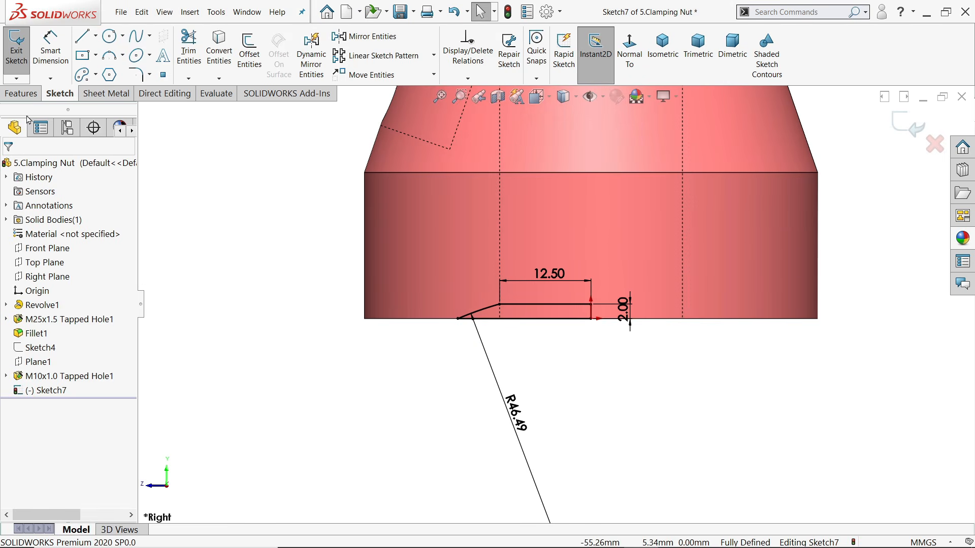
Revolve-cut Sketch7 360° Blind about Line3, the short vertical line, creating Cut-Revolve1
left_click(21, 96)
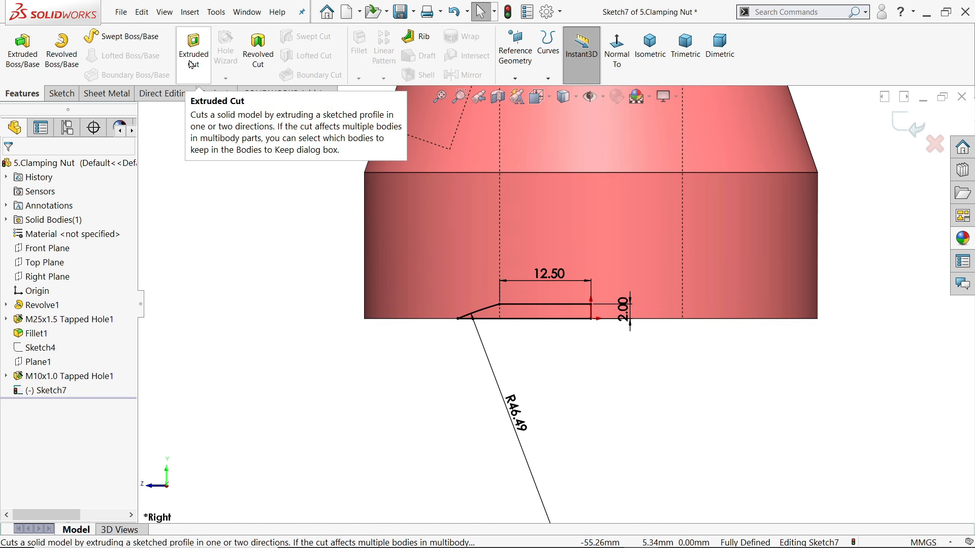
left_click(258, 50)
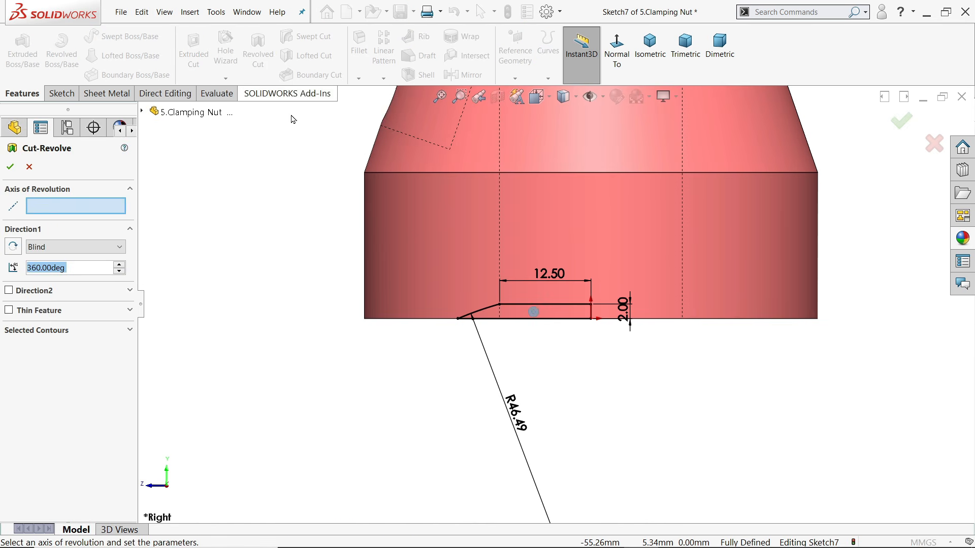
left_click(592, 315)
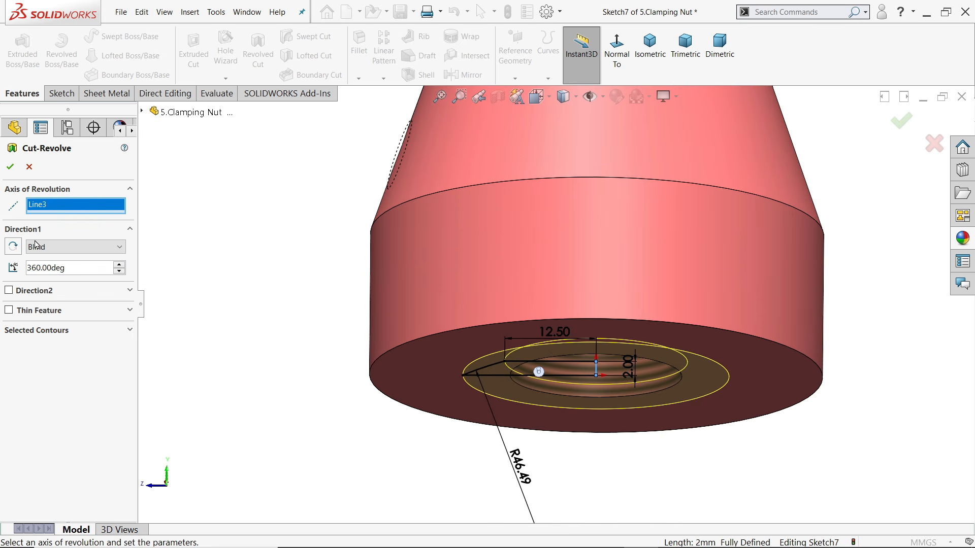
left_click(6, 169)
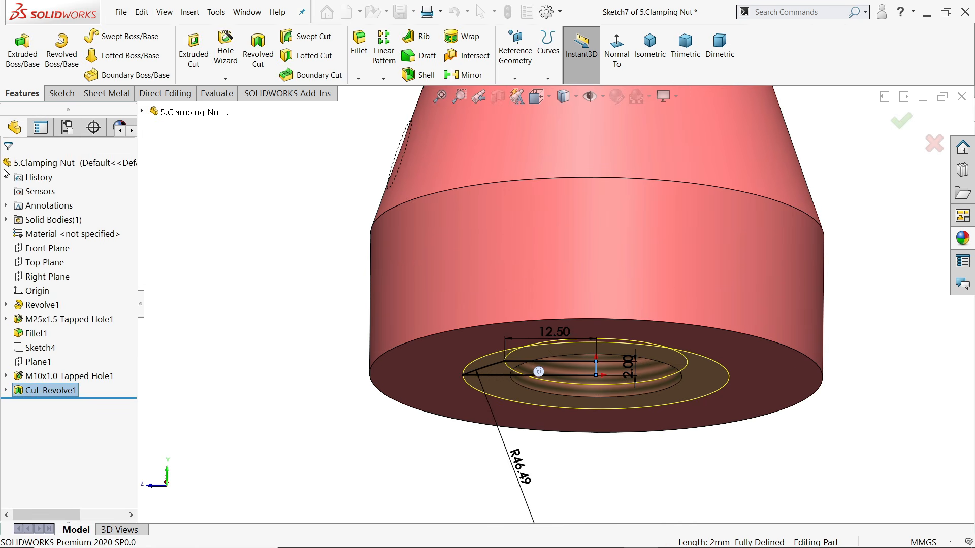
middle_click_drag(264, 299, 303, 465)
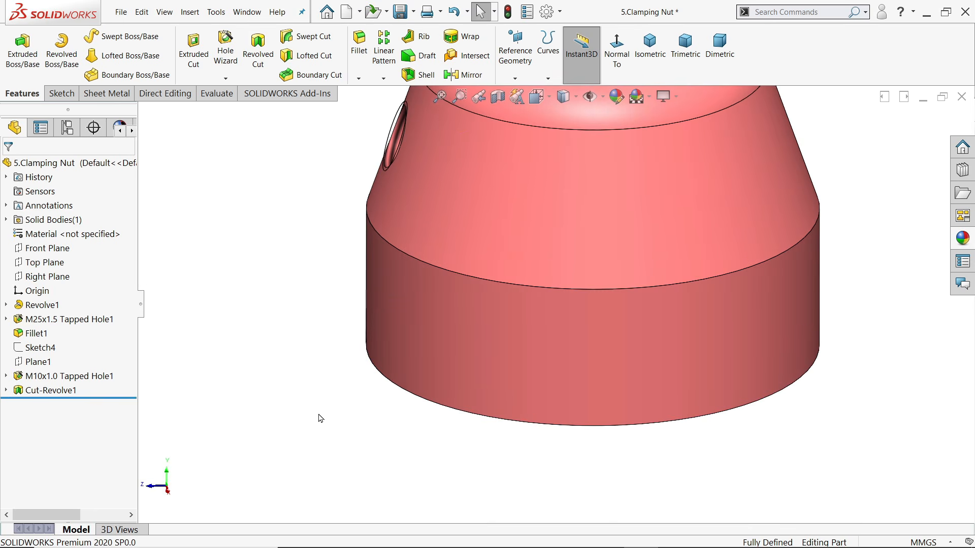
middle_click_drag(321, 419, 380, 380)
Switch to isometric view, then minimize the Acrobat 7.HANDLE drawing to return to Part6
left_click(650, 46)
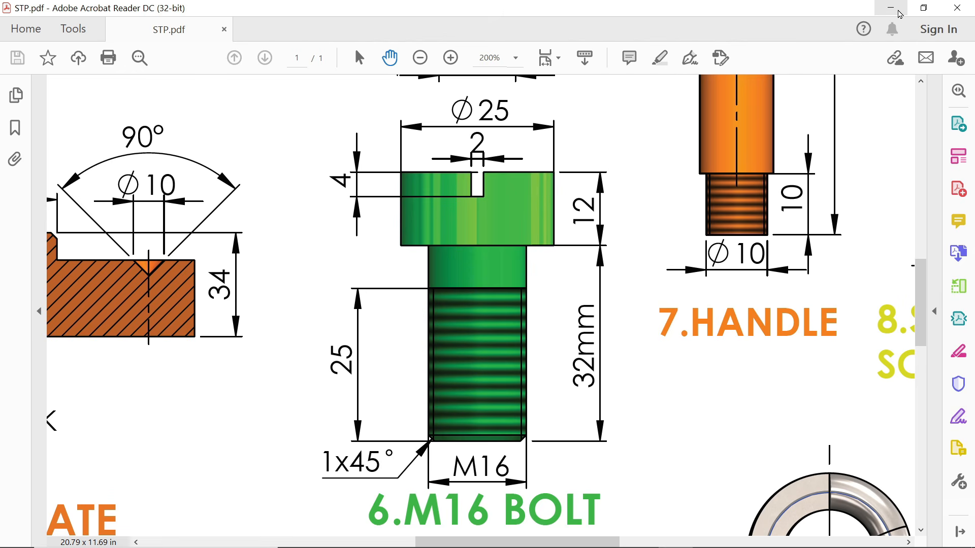
left_click(891, 8)
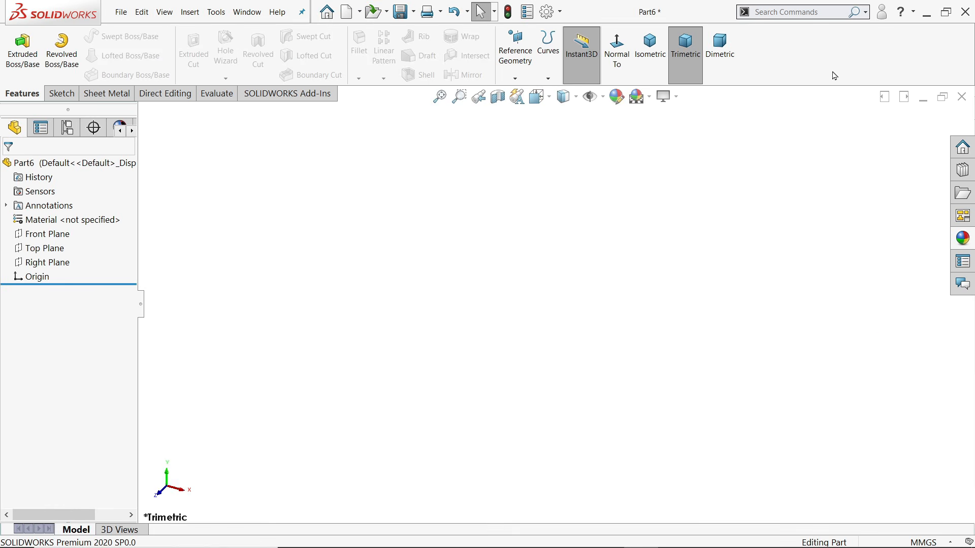
Sketch a Ø25 circle at the origin on Part6's Top Plane and start a second concentric circle
left_click(54, 249)
left_click(61, 235)
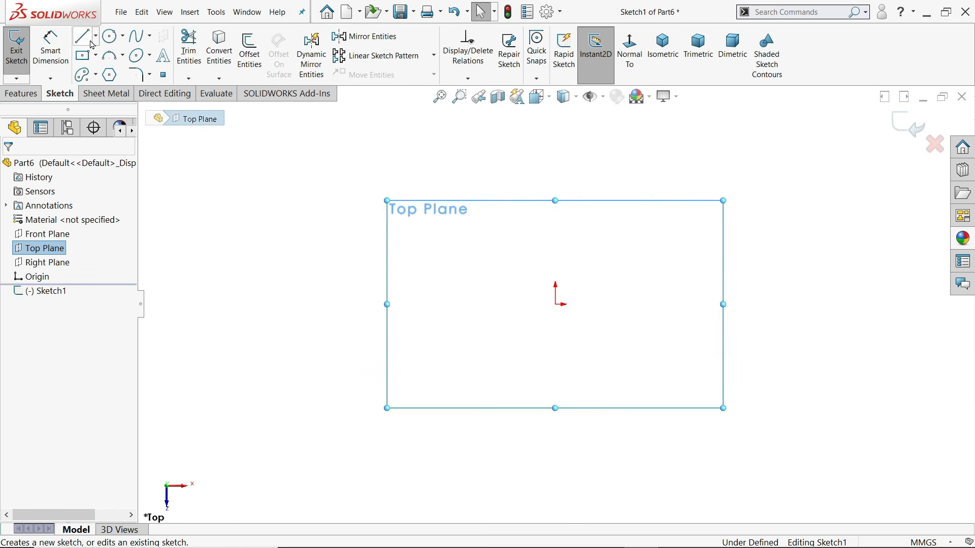
left_click(112, 38)
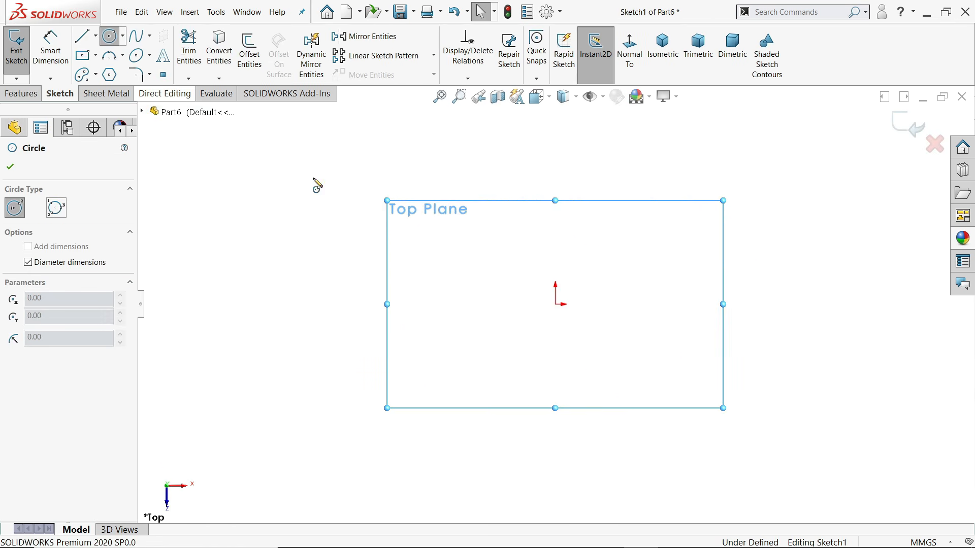
left_click(556, 304)
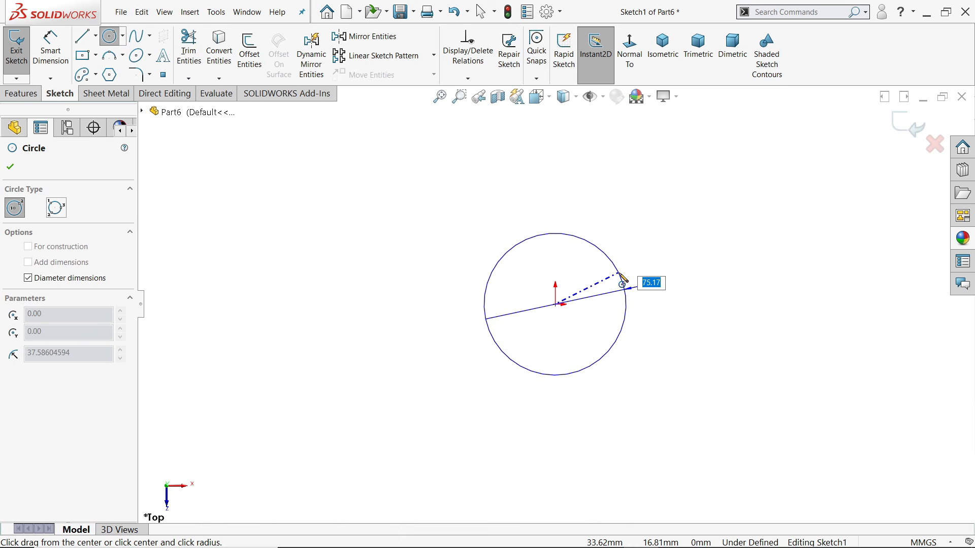
key("Return")
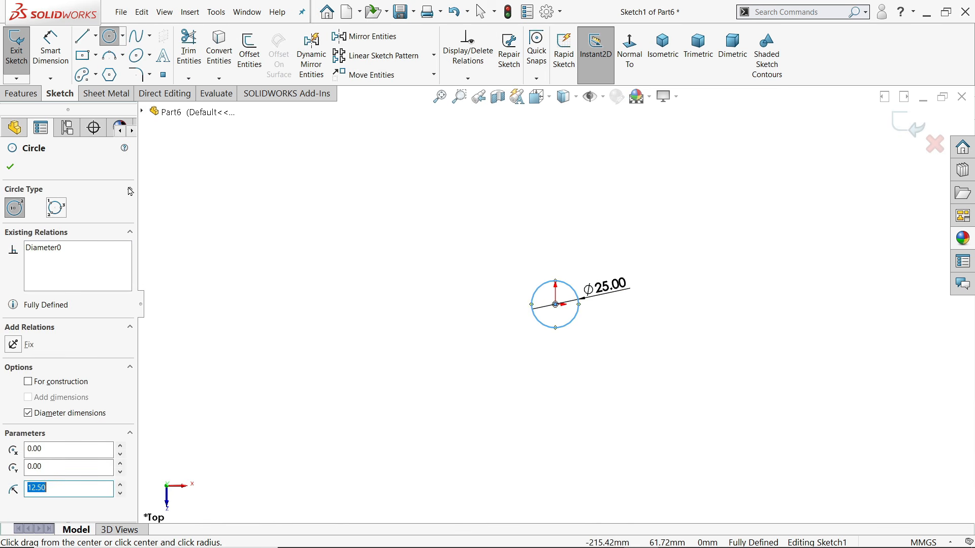
scroll(576, 323, "down", 8)
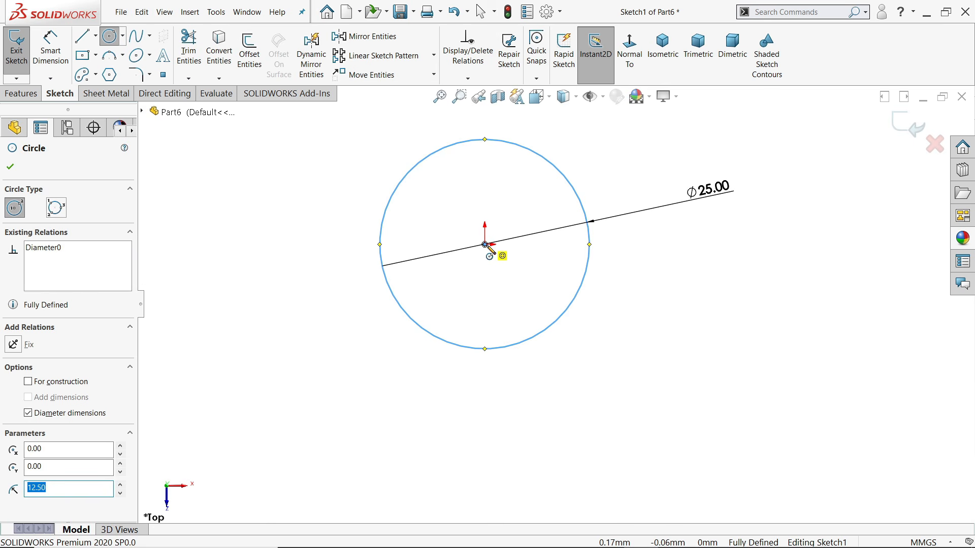
left_click(485, 244)
Size the inner circle Ø16, then extrude the Ø25 outer contour 12 mm Blind as Boss-Extrude1
type("16")
key("Return")
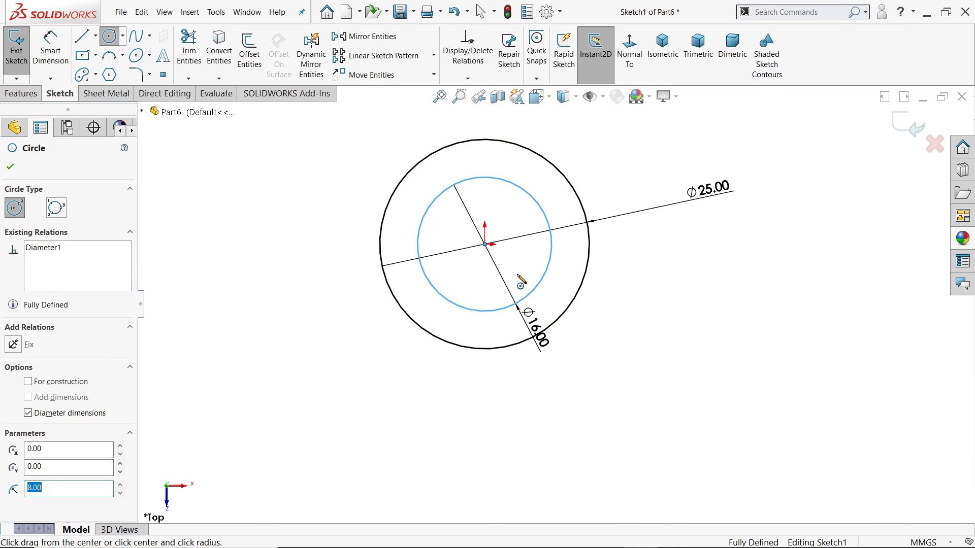
left_click(21, 94)
left_click(21, 61)
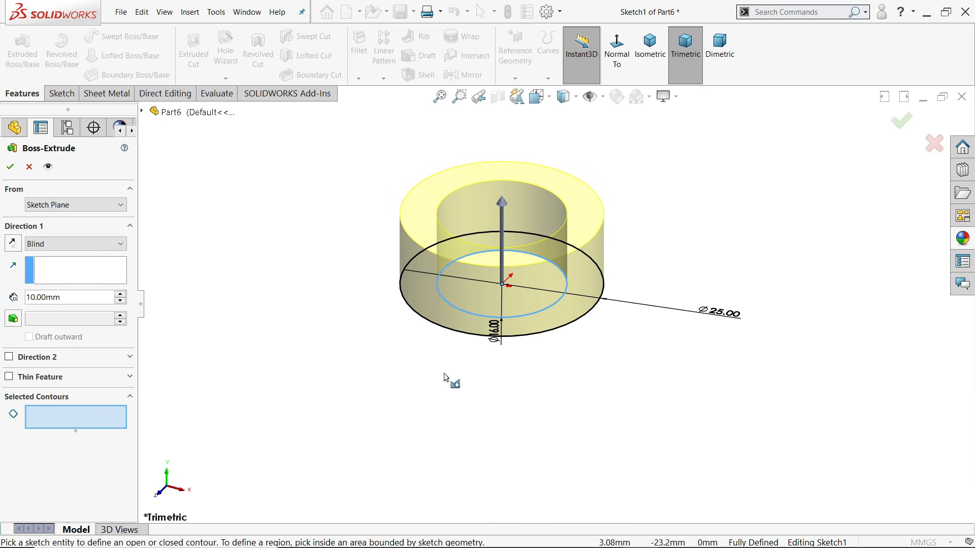
left_click(534, 337)
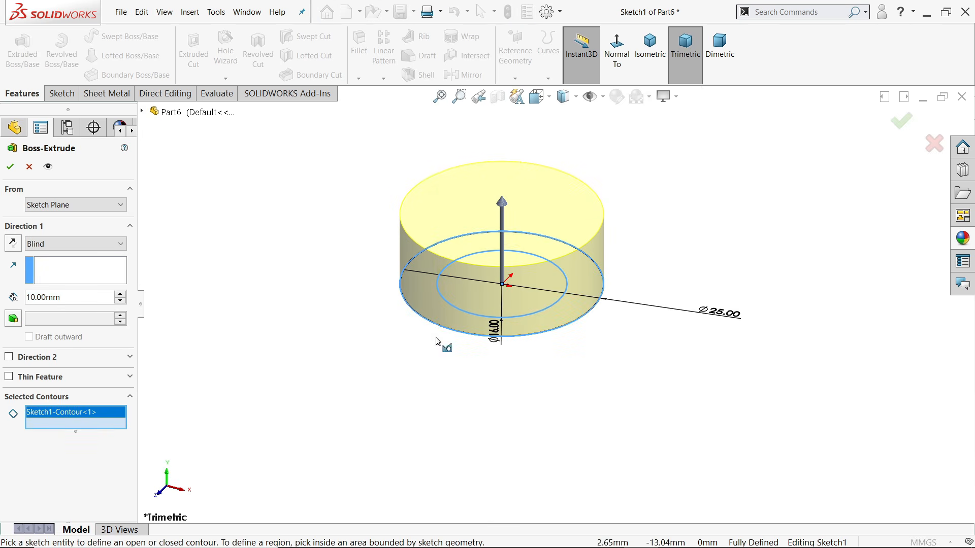
left_click_drag(67, 302, 17, 296)
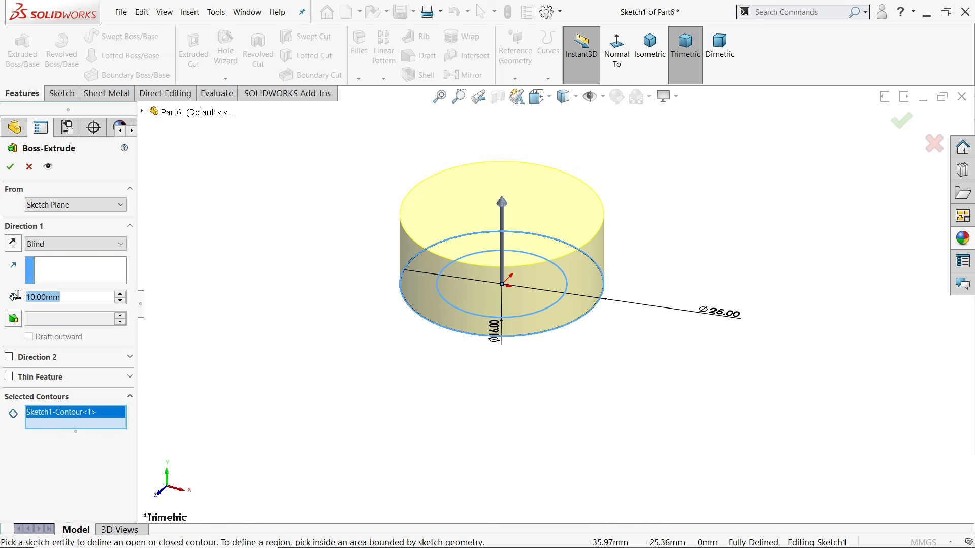
type("12")
key("Return")
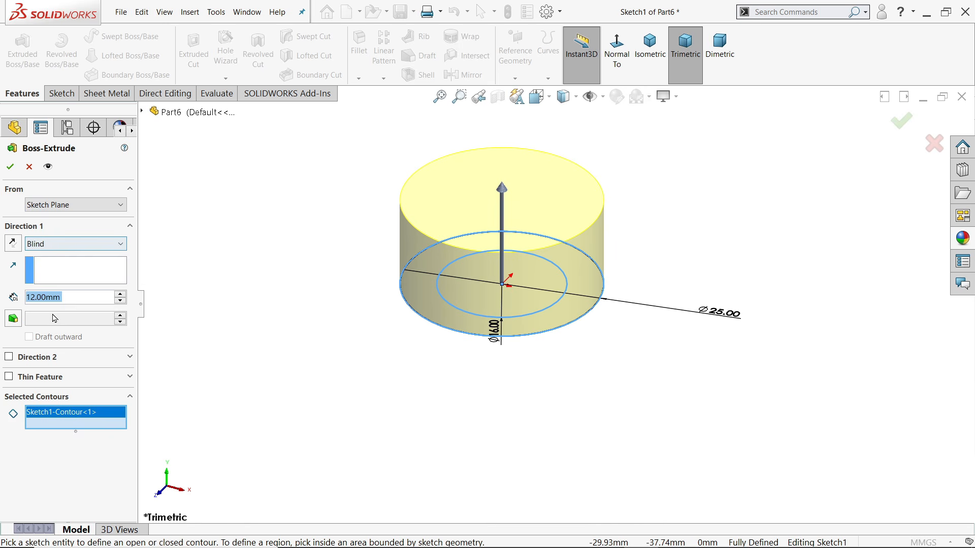
left_click(11, 168)
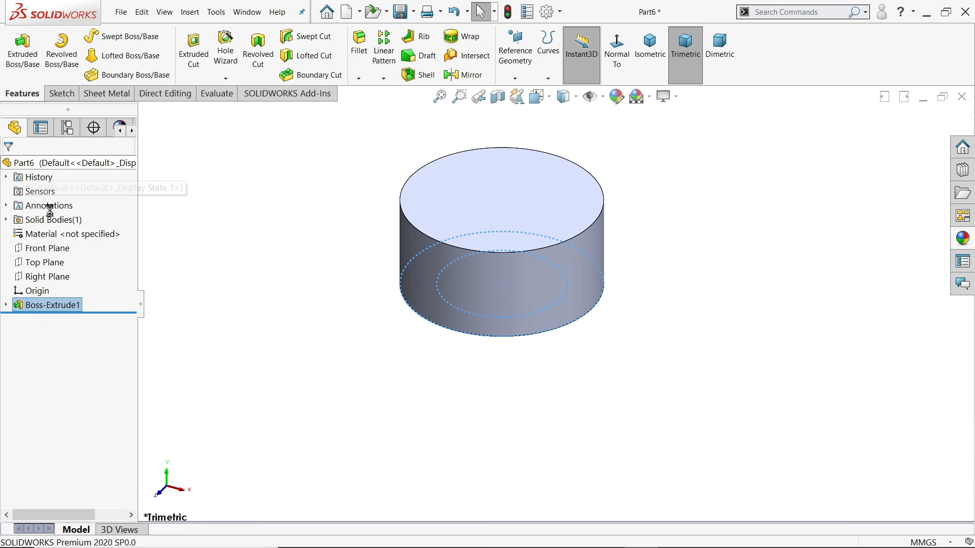
Extrude Sketch1's Ø16 inner circle 32 mm in the reversed direction as Boss-Extrude2
left_click(6, 305)
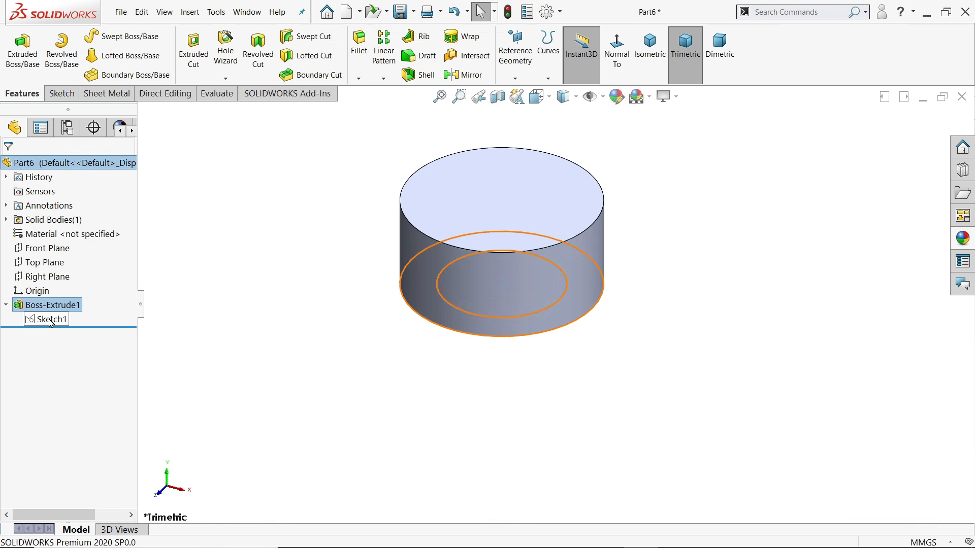
left_click(52, 320)
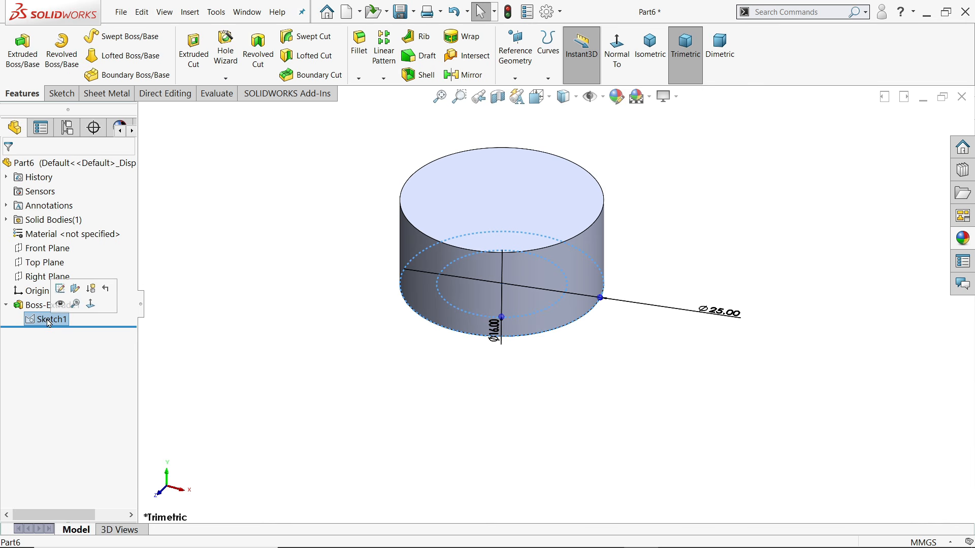
left_click(22, 55)
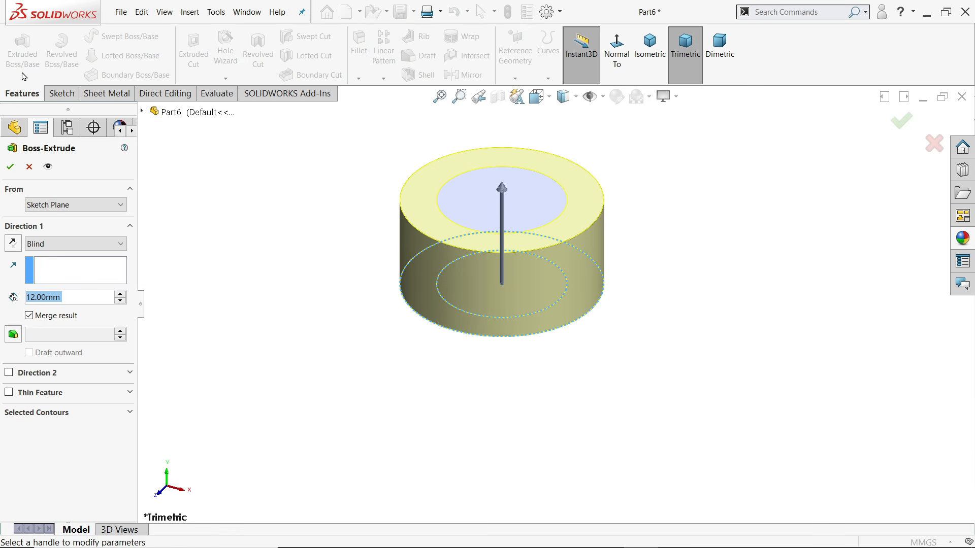
left_click(37, 412)
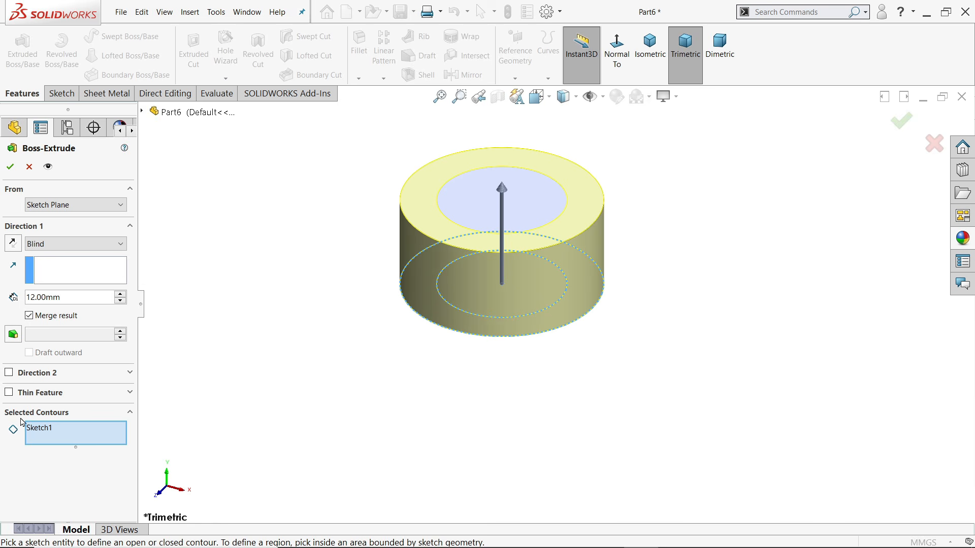
left_click(520, 318)
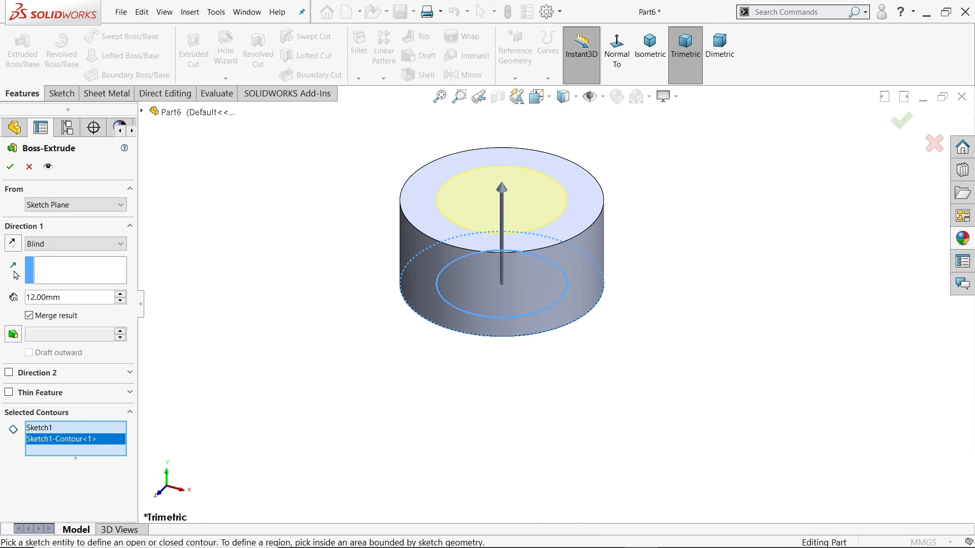
left_click(14, 243)
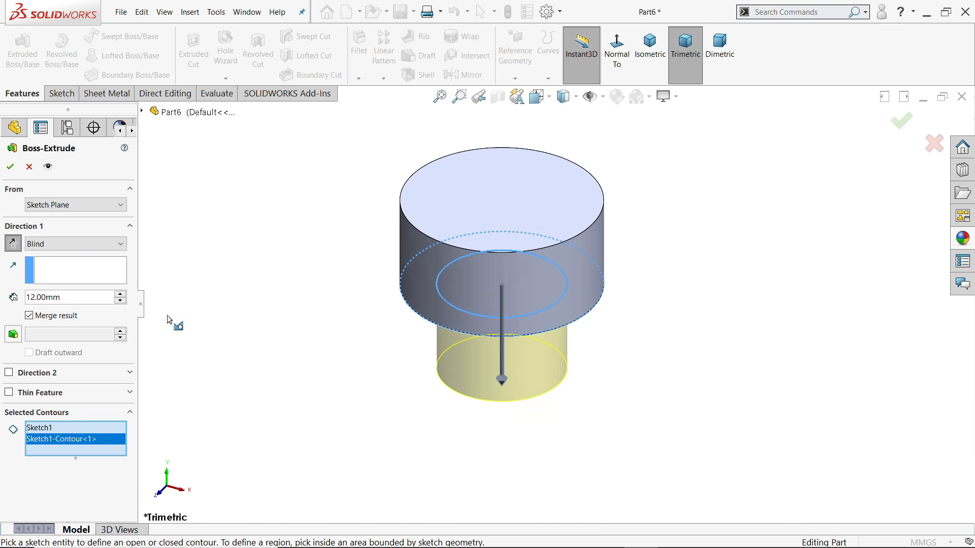
double_click(73, 298)
type("32")
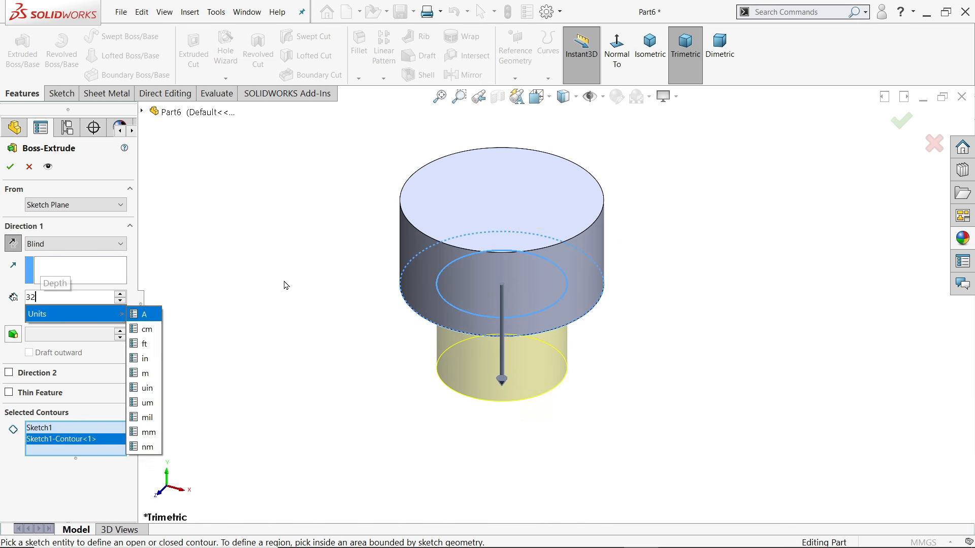
key("Return")
scroll(277, 279, "up", 3)
scroll(514, 356, "down", 2)
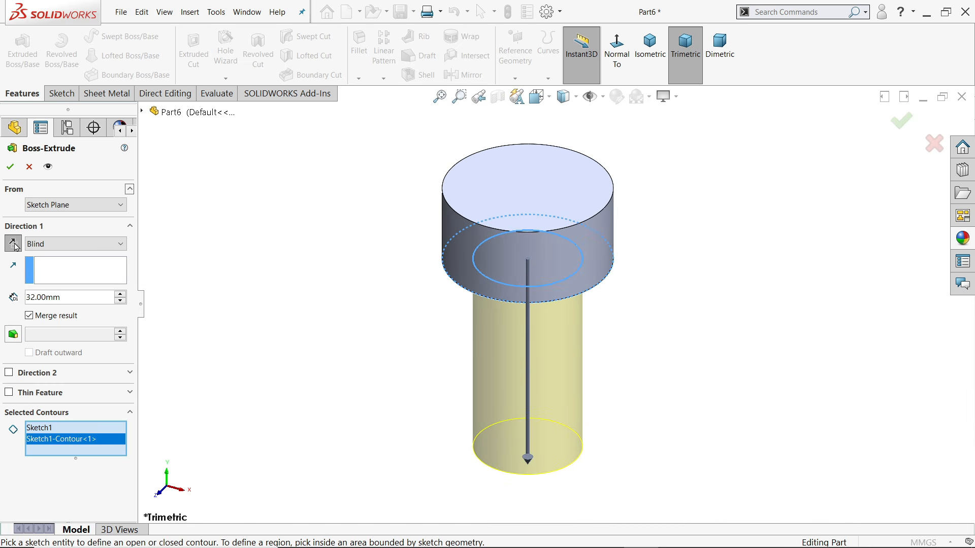
left_click(9, 168)
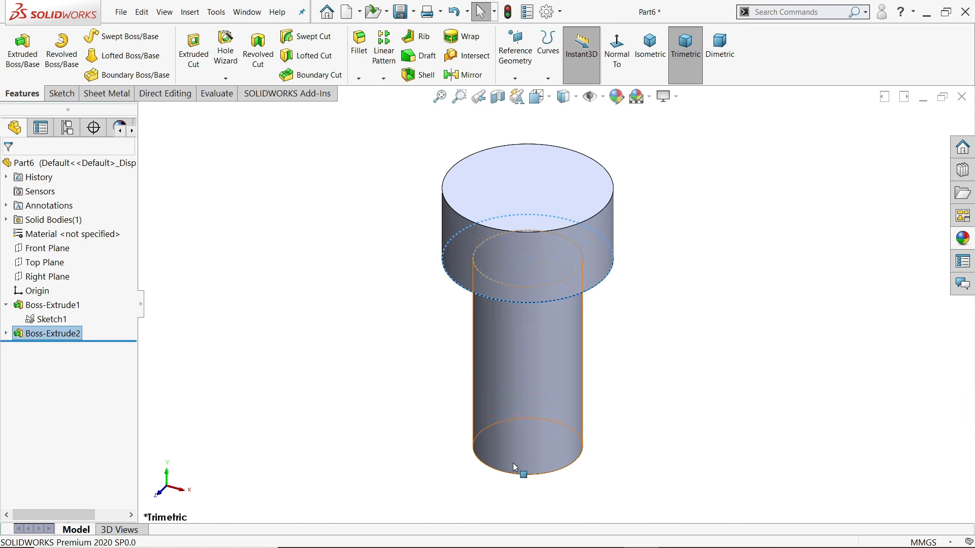
left_click(358, 79)
Add a 1 mm × 45° chamfer (Chamfer1) to the bottom edge of the Ø16 shaft
left_click(381, 106)
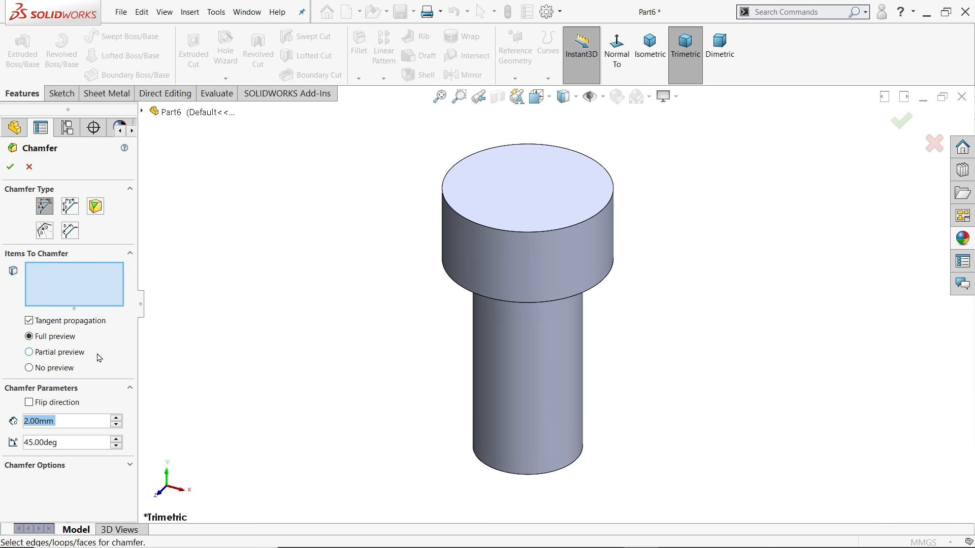
type("1")
key("Return")
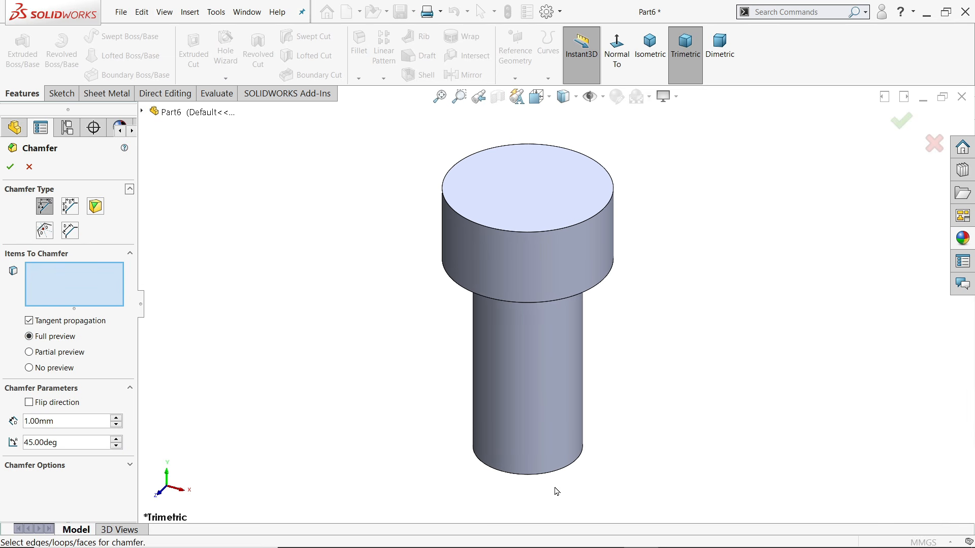
left_click(559, 471)
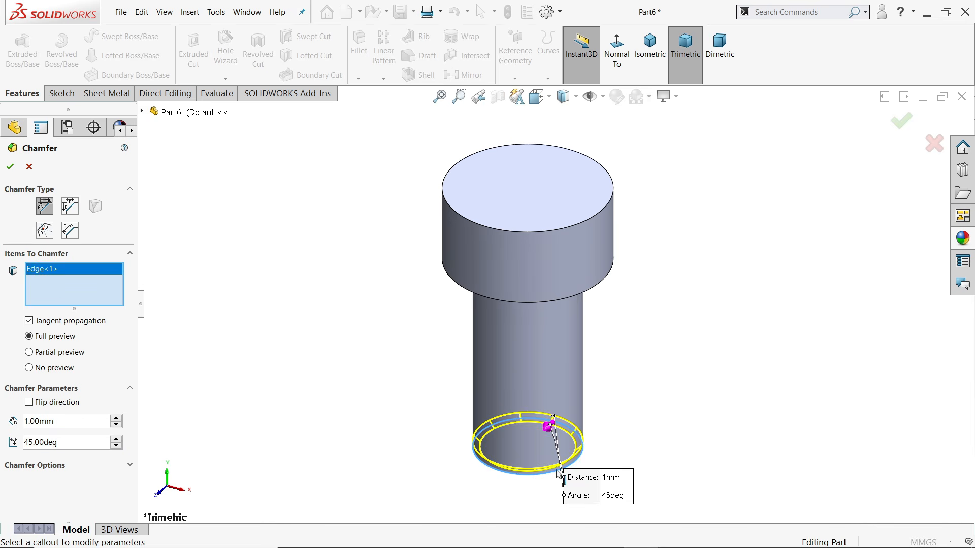
left_click(11, 167)
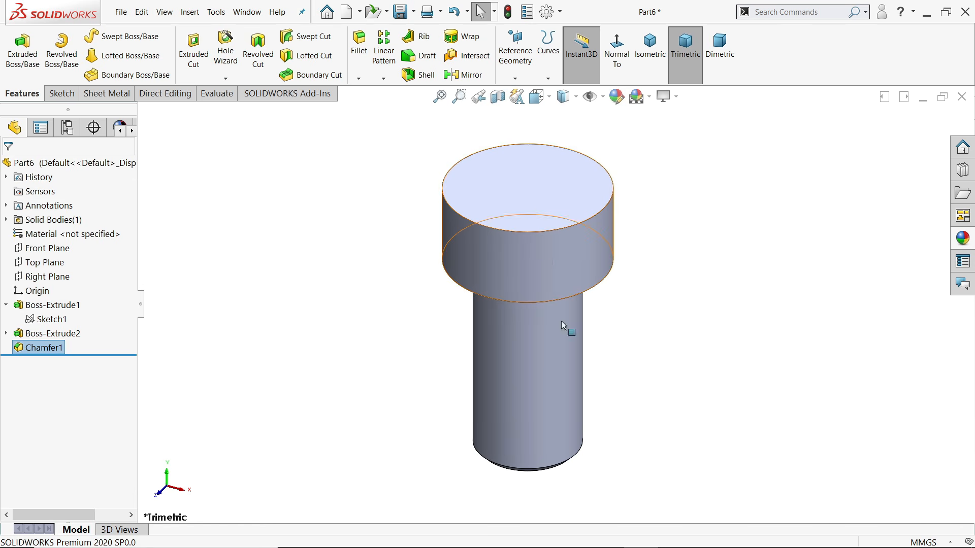
scroll(563, 400, "down", 2)
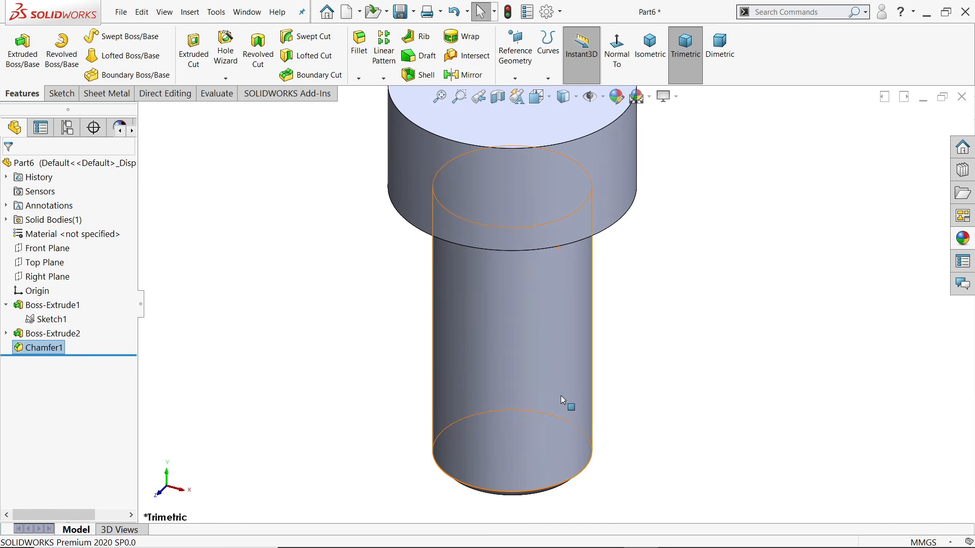
Start a cosmetic thread using DIN standard, Machine Threads type, size M16
left_click(189, 12)
mouse_move(226, 480)
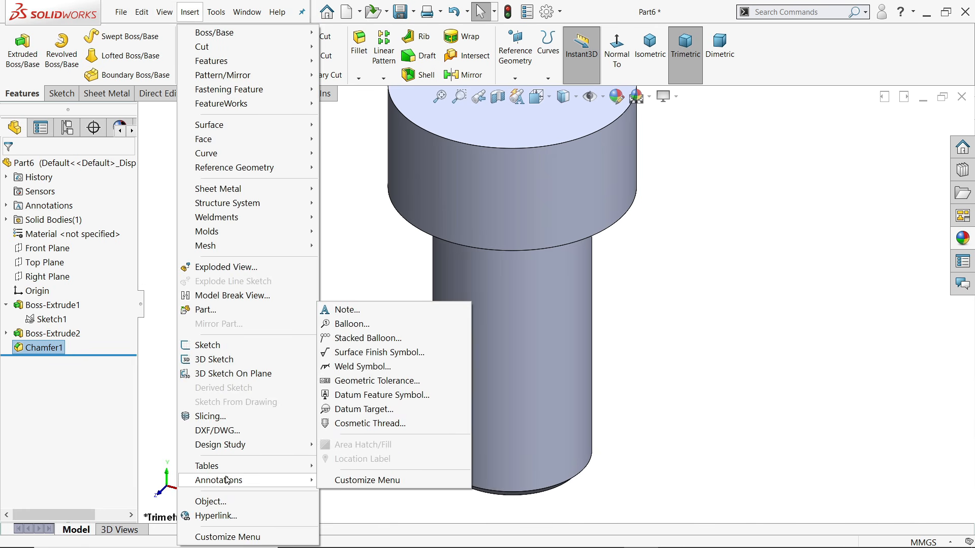
left_click(368, 424)
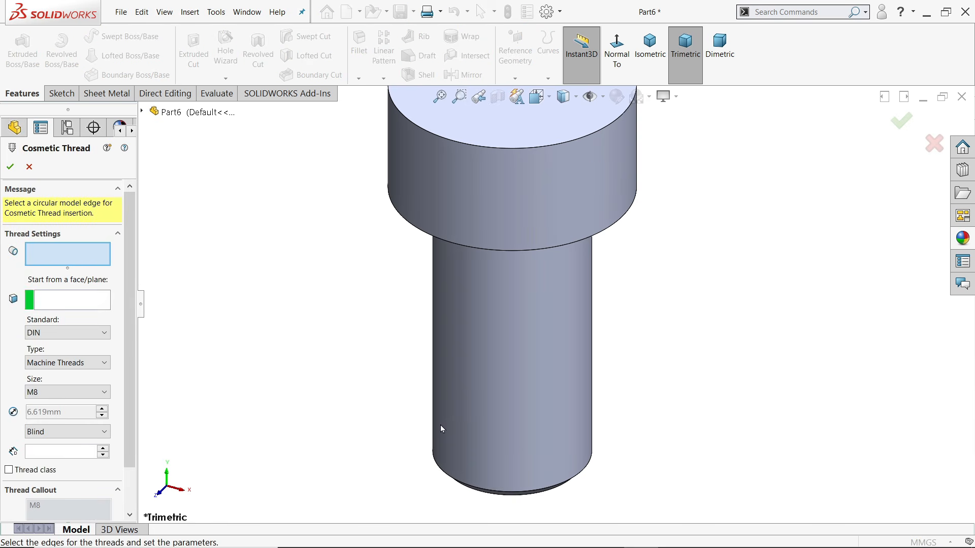
left_click(36, 333)
left_click(37, 333)
left_click(49, 364)
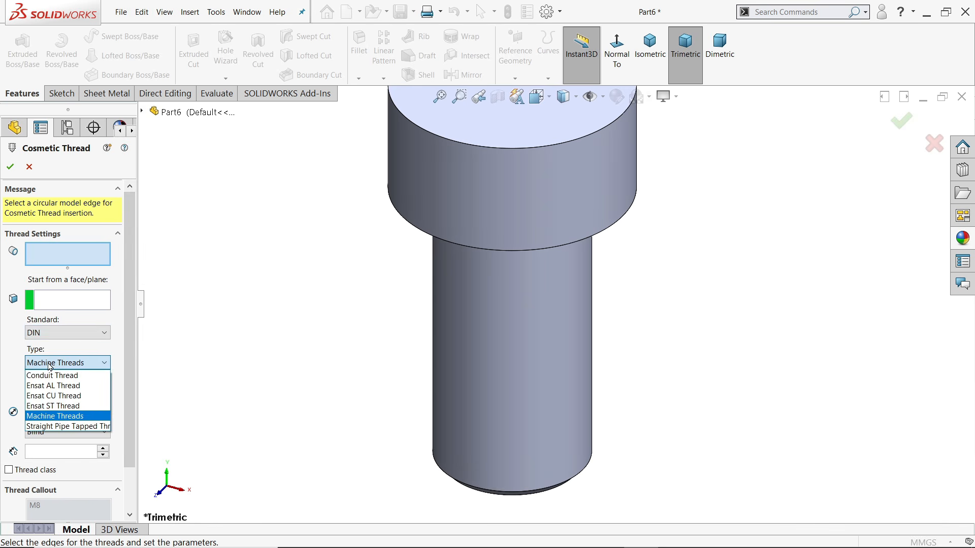
left_click(42, 414)
left_click(38, 394)
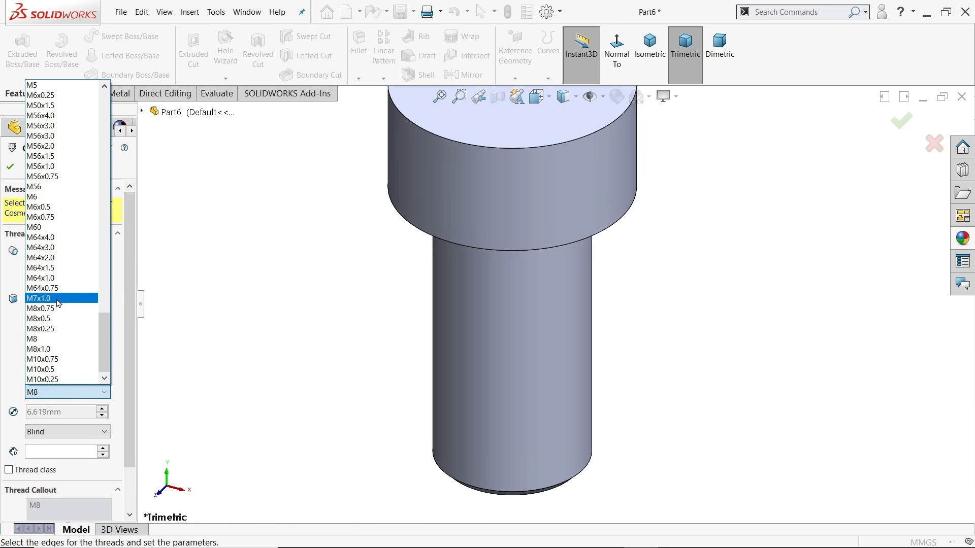
scroll(59, 303, "up", 20)
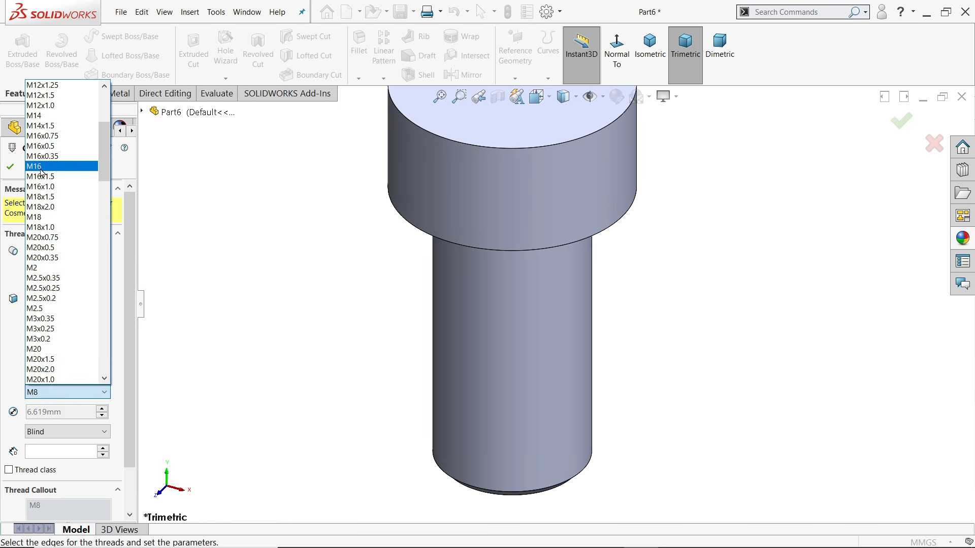
left_click(42, 167)
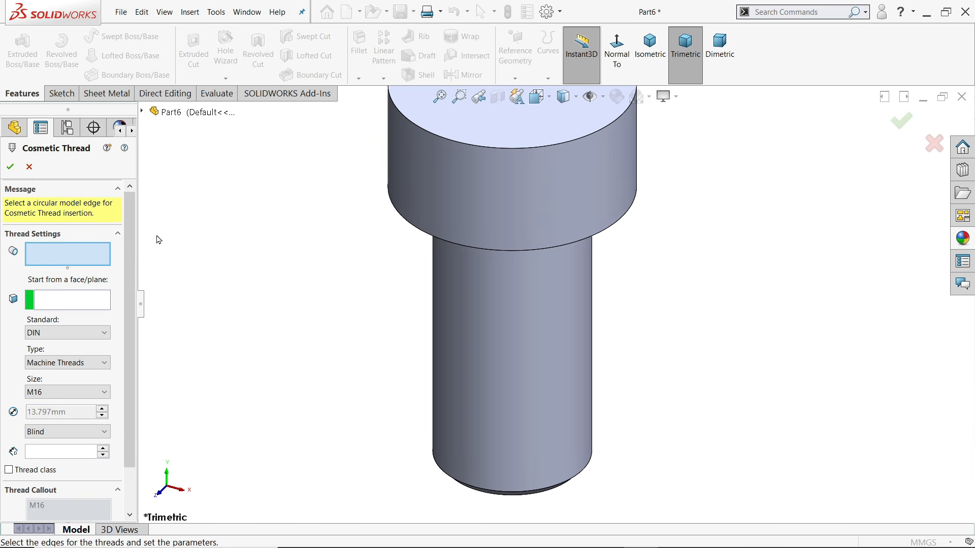
Apply the M16 thread to the shaft's bottom circular edge with 25 mm depth
left_click(476, 490)
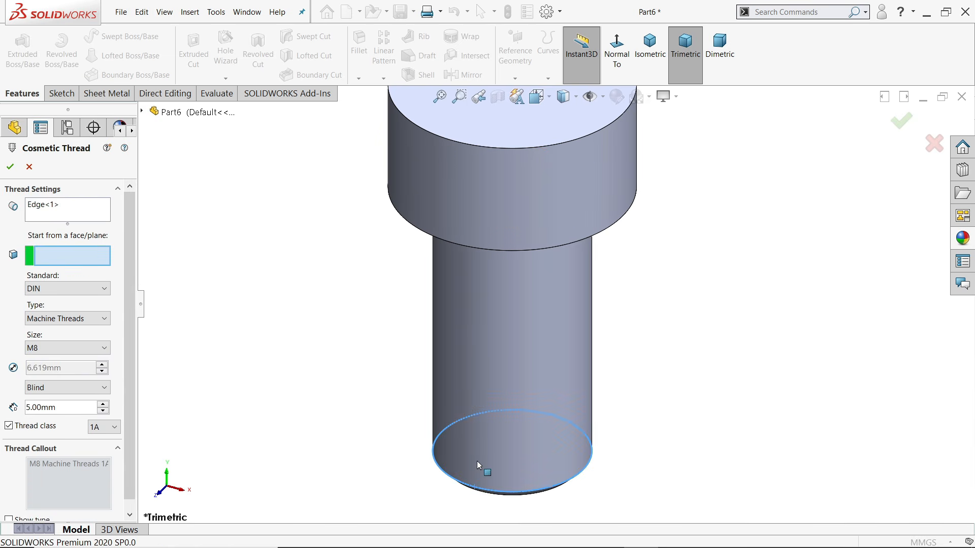
left_click(49, 350)
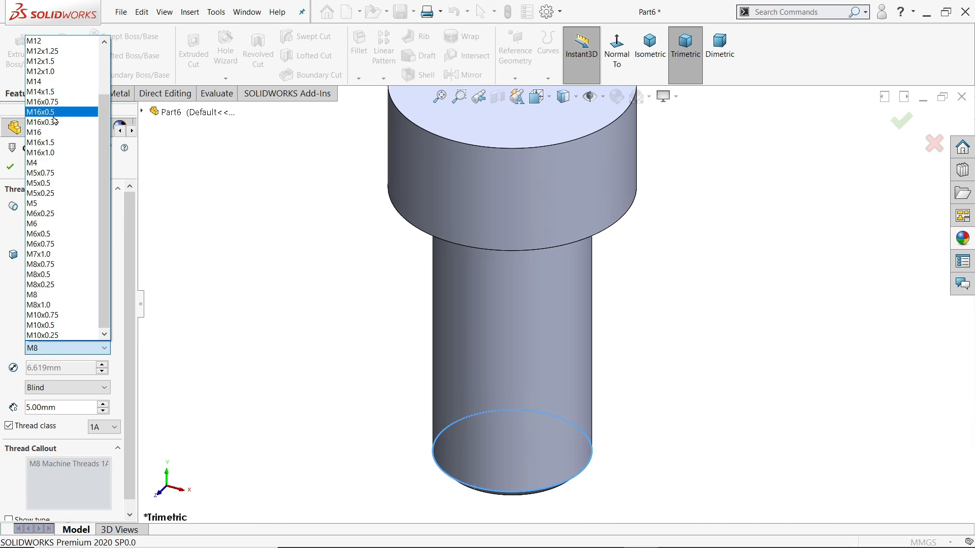
left_click(42, 133)
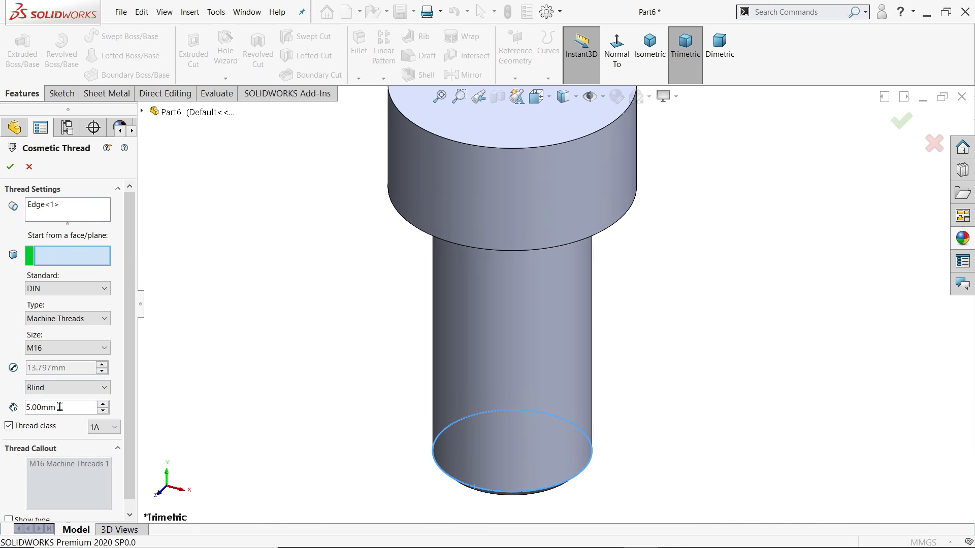
type("25")
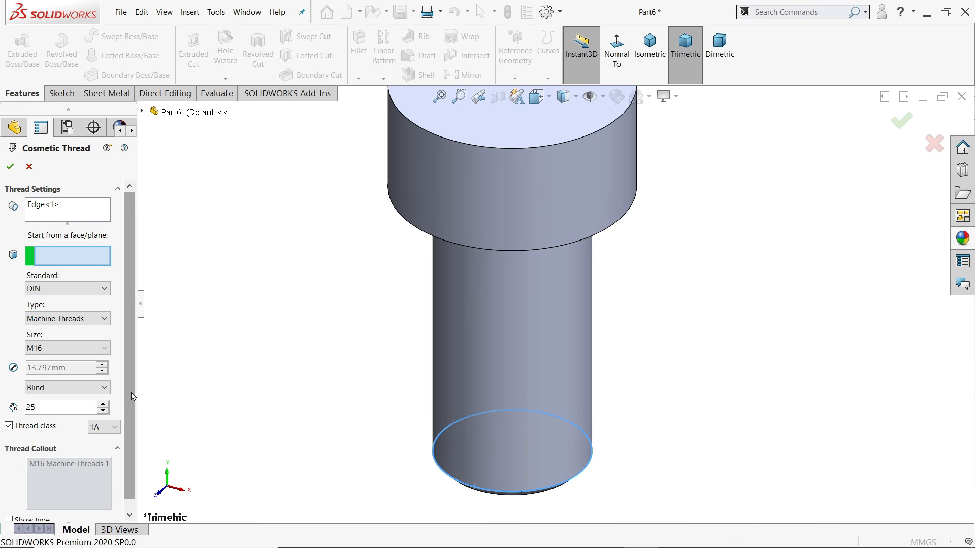
scroll(131, 396, "down", 1)
scroll(126, 381, "up", 1)
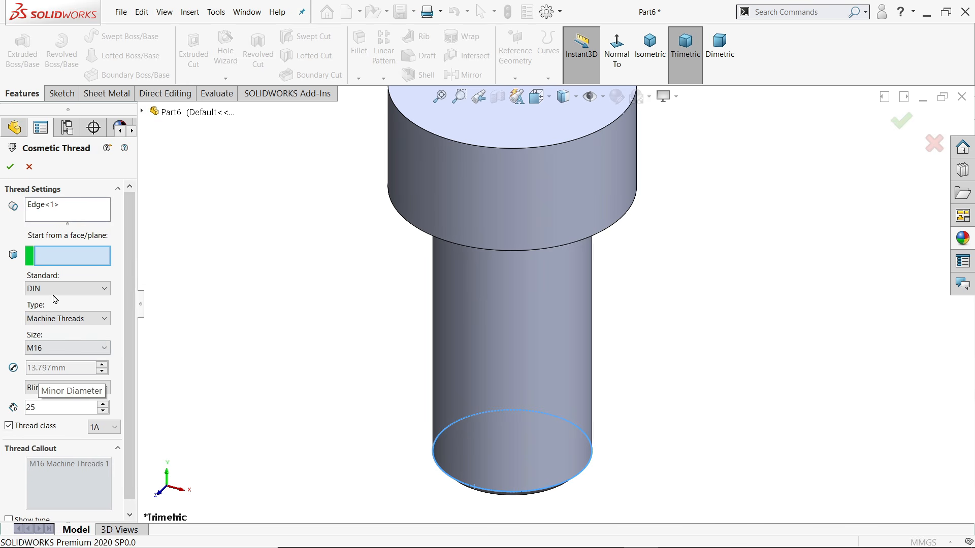
left_click(10, 166)
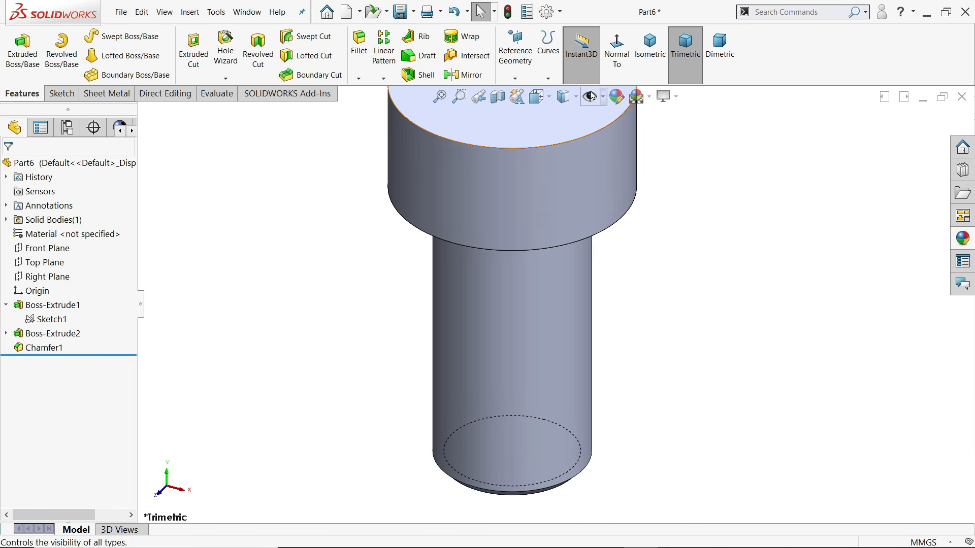
Enable shaded cosmetic threads in the document's Detailing properties
left_click(547, 11)
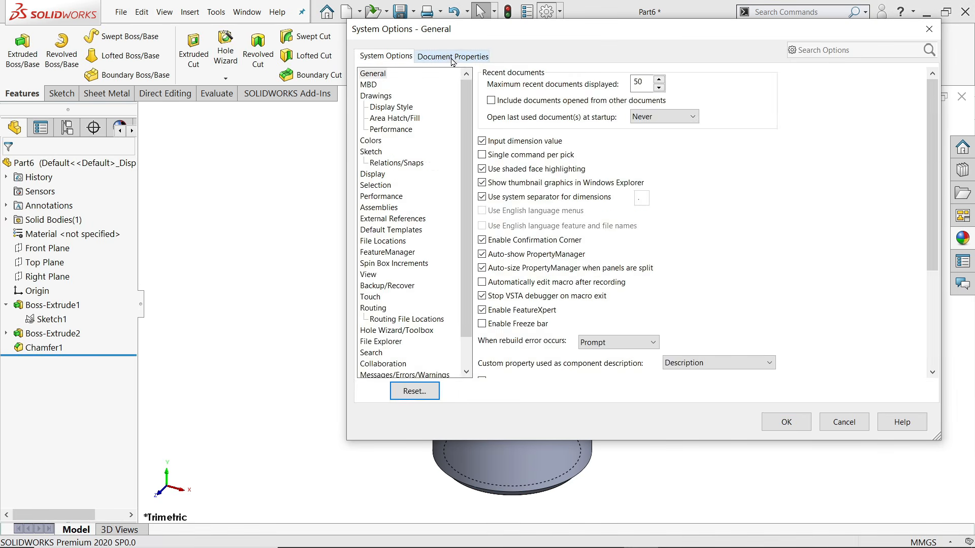
left_click(452, 58)
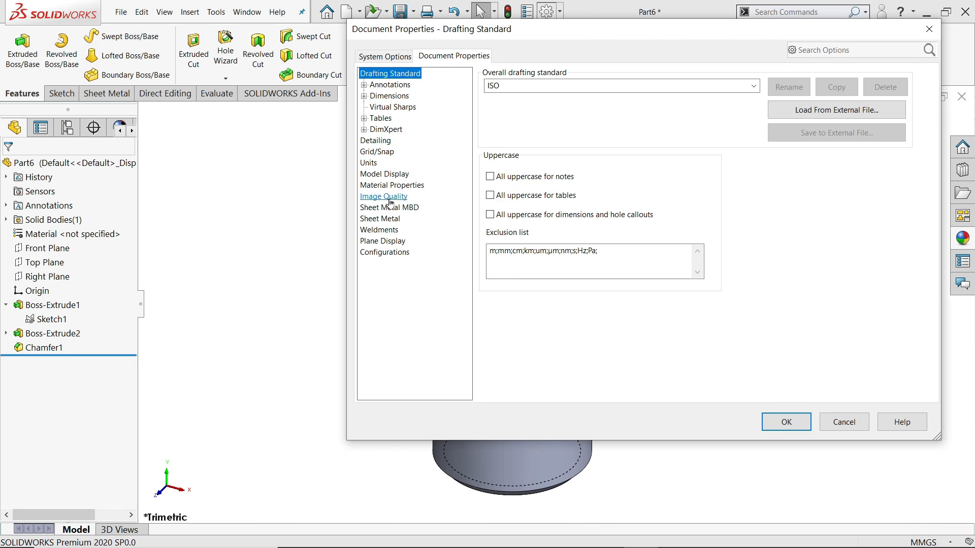
left_click(375, 141)
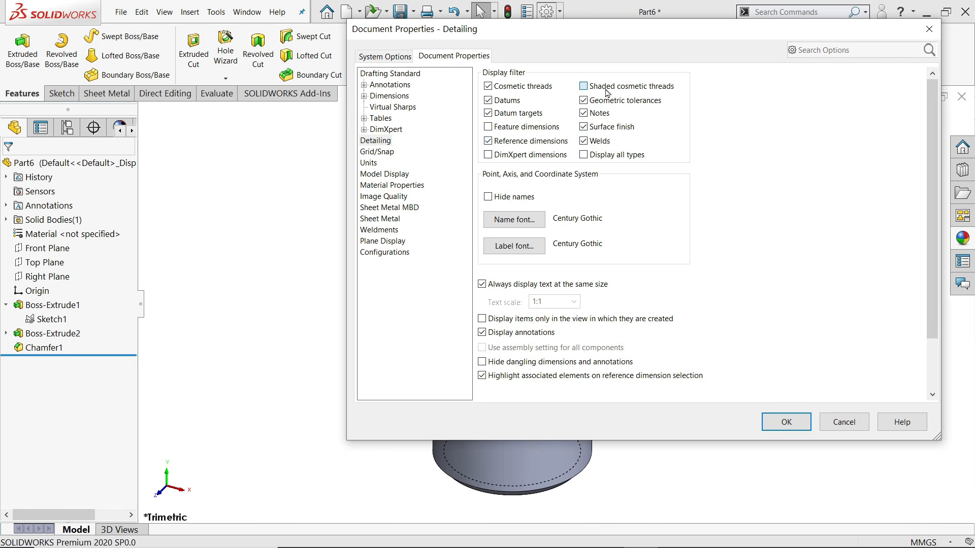
left_click(786, 421)
Orbit the bolt and select the top face of its head
scroll(644, 381, "up", 3)
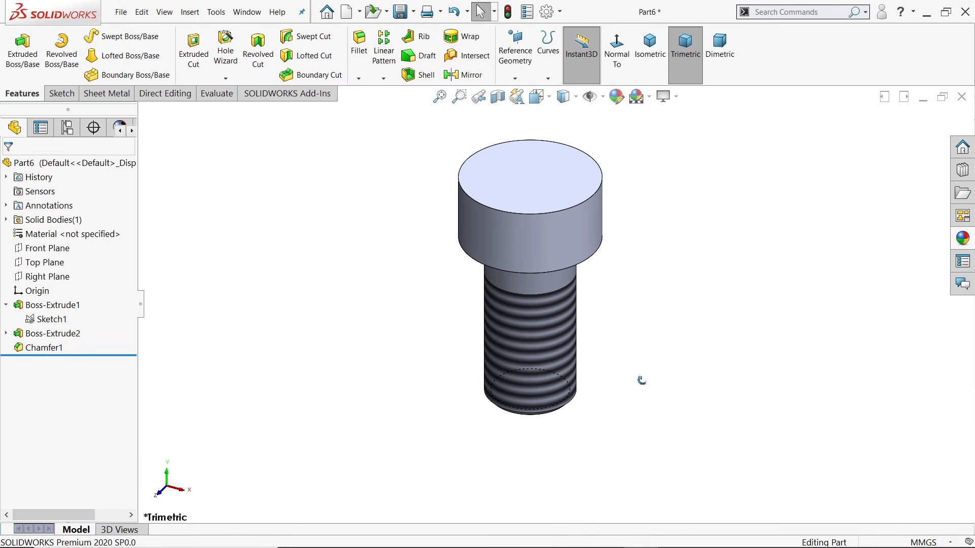
middle_click_drag(644, 381, 604, 366)
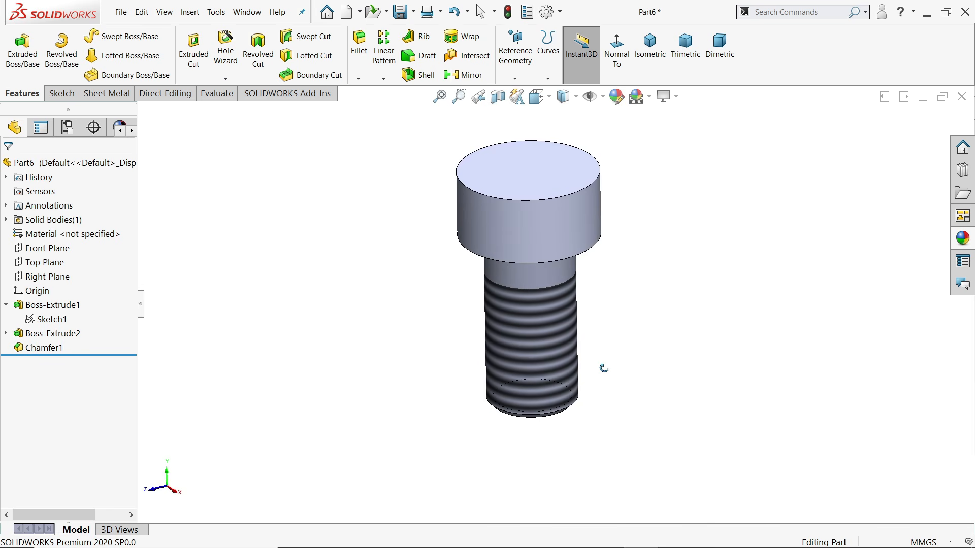
left_click(542, 178)
Sketch a center rectangle from the origin on the head's top face, dimensioned 2 mm wide
left_click(559, 151)
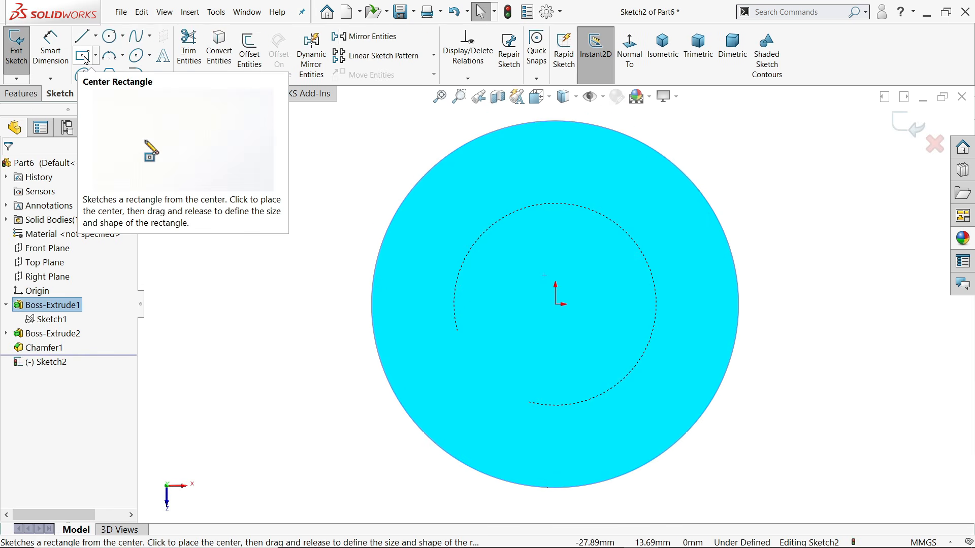
left_click(84, 57)
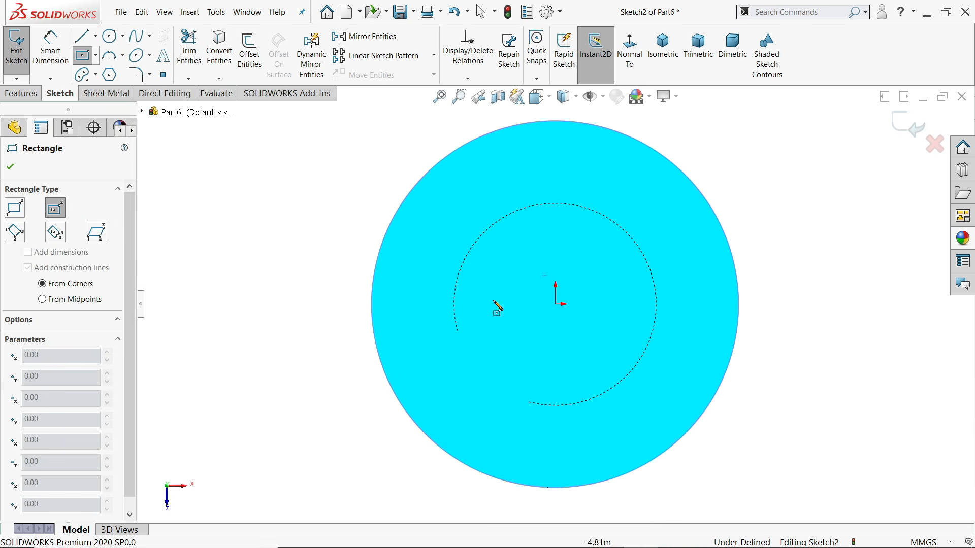
left_click(555, 304)
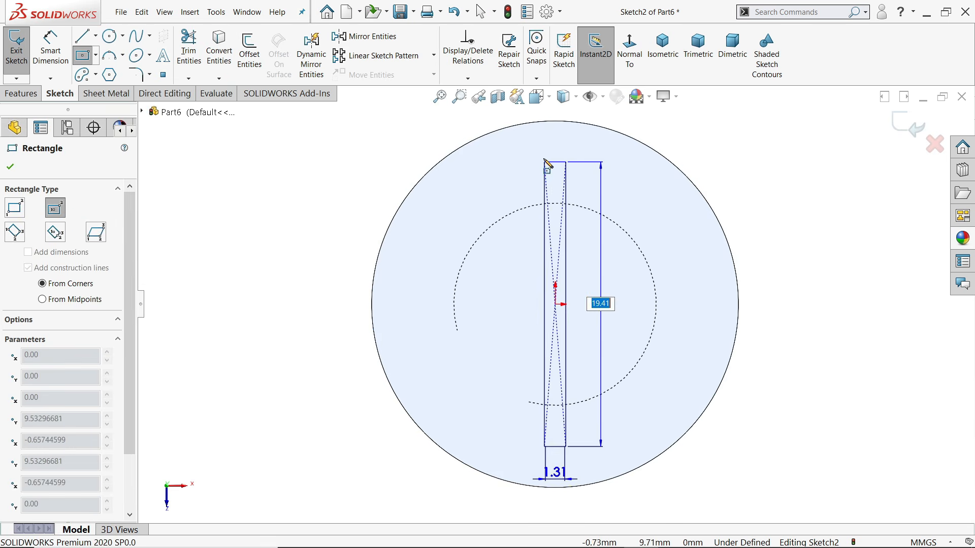
left_click(534, 119)
key("d")
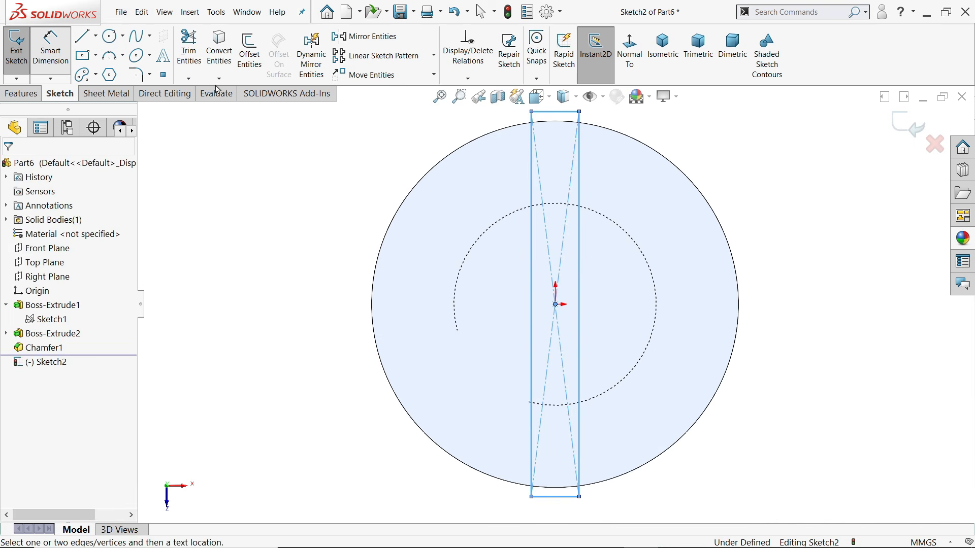
scroll(578, 126, "down", 5)
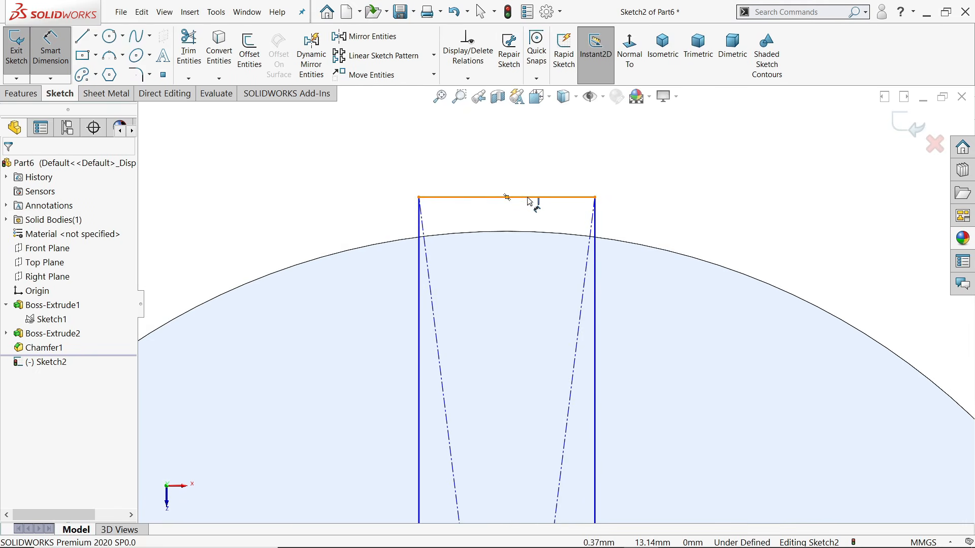
left_click(531, 197)
left_click(521, 133)
type("2")
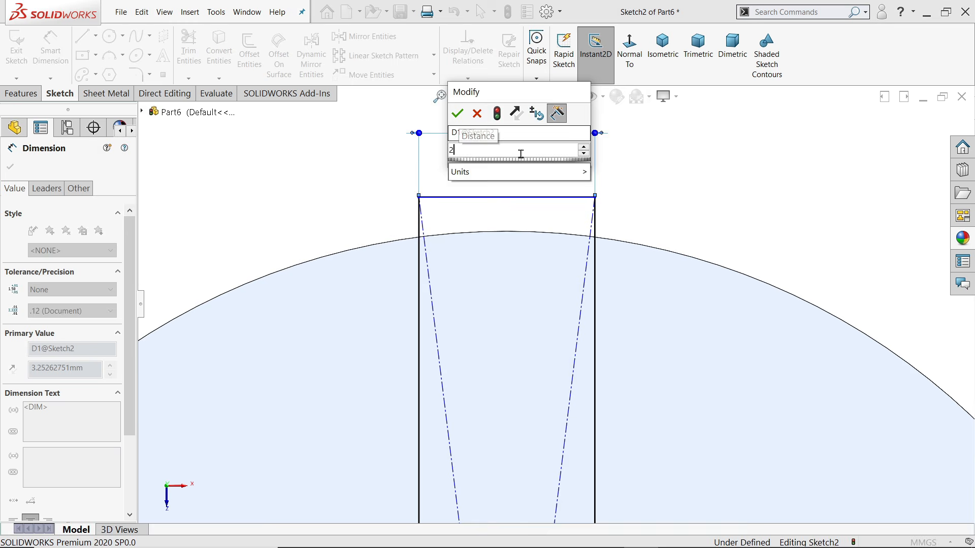
key("Return")
Make the rectangle's top line tangent to the head's circular edge and view isometric
right_click(637, 133)
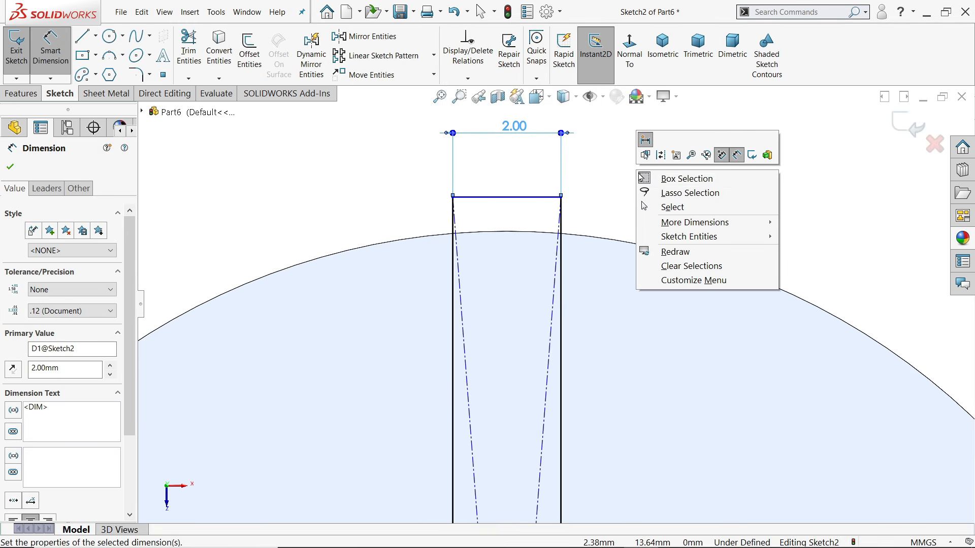
left_click(672, 206)
scroll(514, 254, "down", 4)
left_click(512, 255)
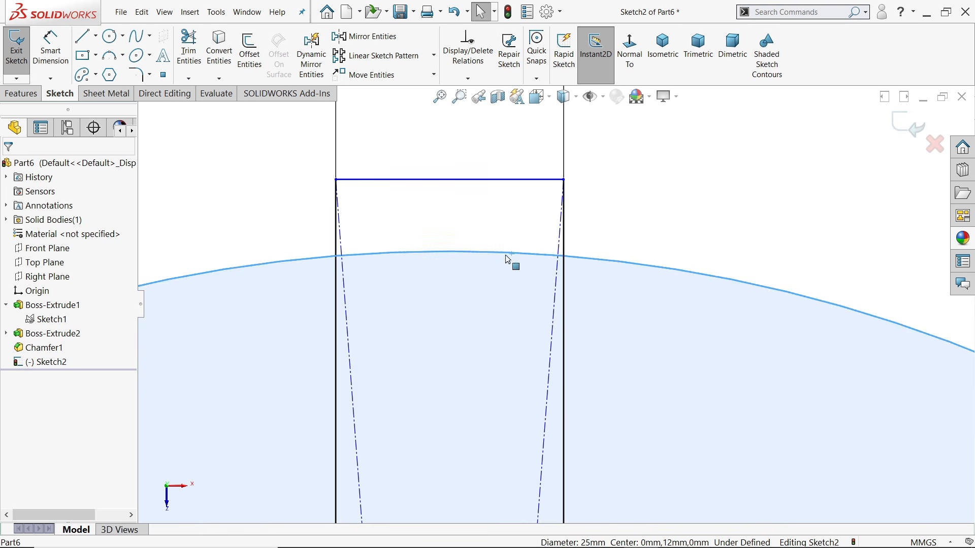
left_click(496, 181, "ctrl")
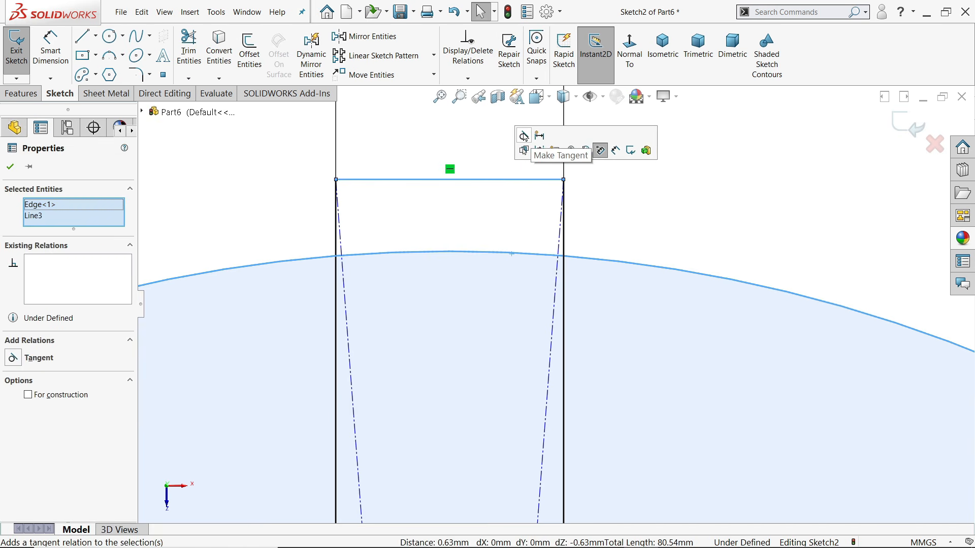
left_click(524, 136)
scroll(660, 233, "up", 10)
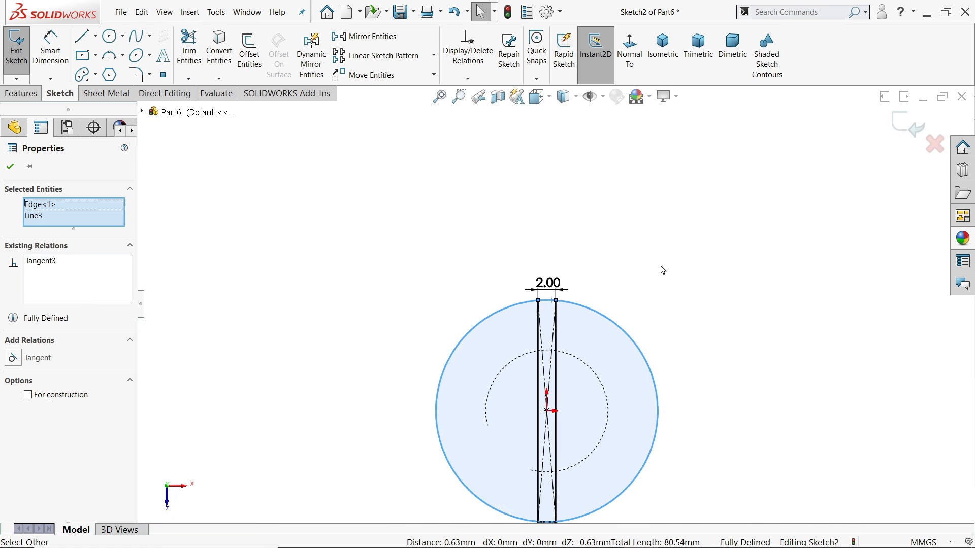
scroll(602, 362, "down", 1)
left_click(662, 48)
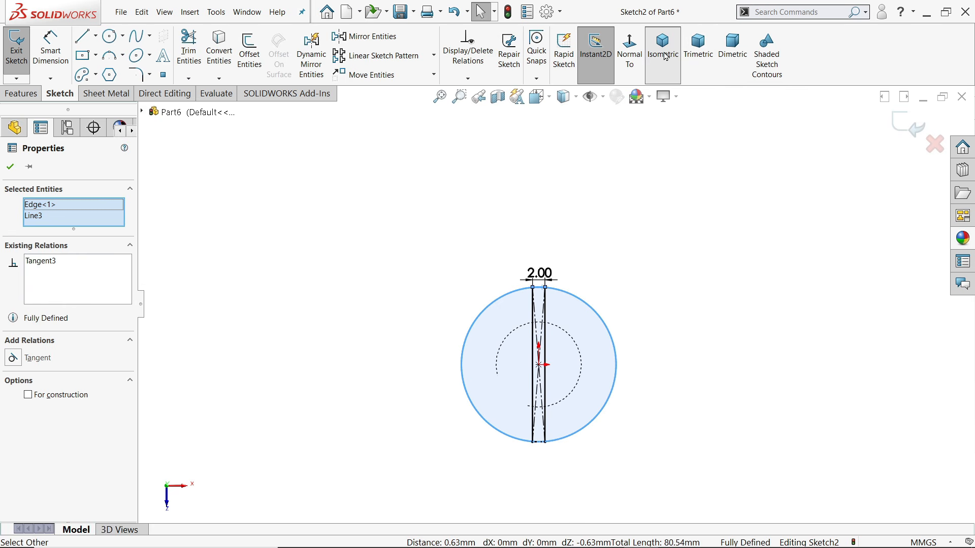
left_click(24, 95)
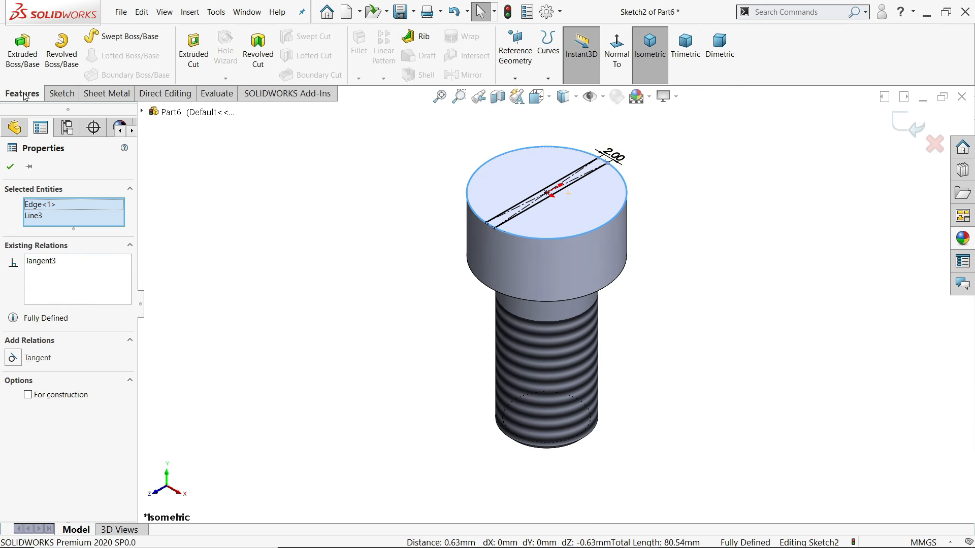
Extruded-cut the rectangle sketch 4 mm deep (blind) to form Cut-Extrude1
left_click(193, 61)
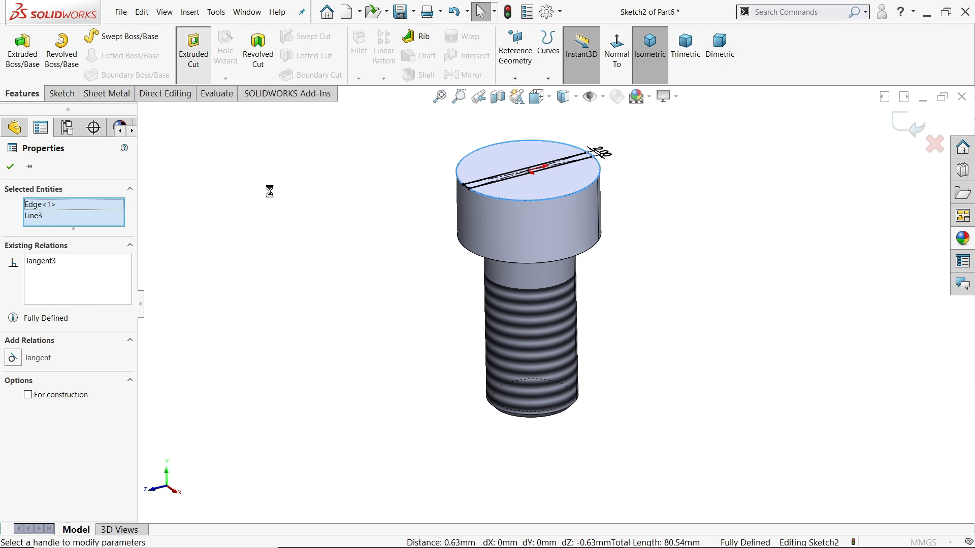
type("4")
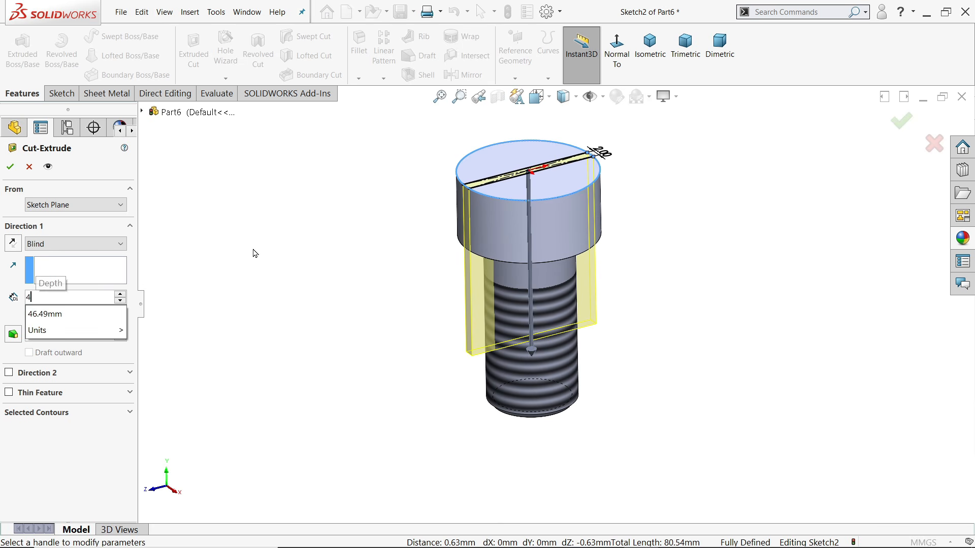
key("Return")
scroll(528, 178, "down", 5)
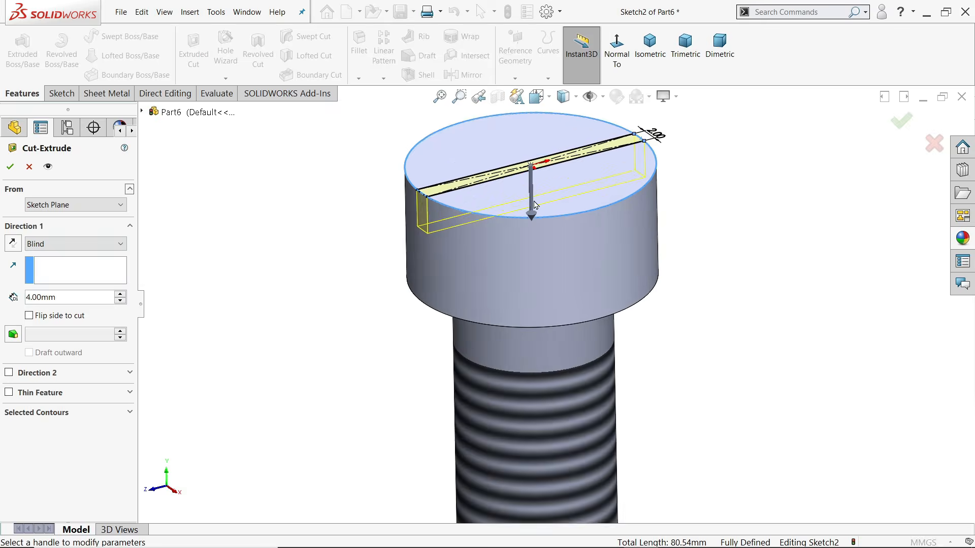
left_click(10, 167)
mouse_move(315, 370)
middle_mouse_down()
mouse_move(335, 351)
mouse_move(318, 367)
middle_mouse_up()
scroll(318, 367, "up", 8)
left_click(360, 374)
scroll(520, 337, "down", 2)
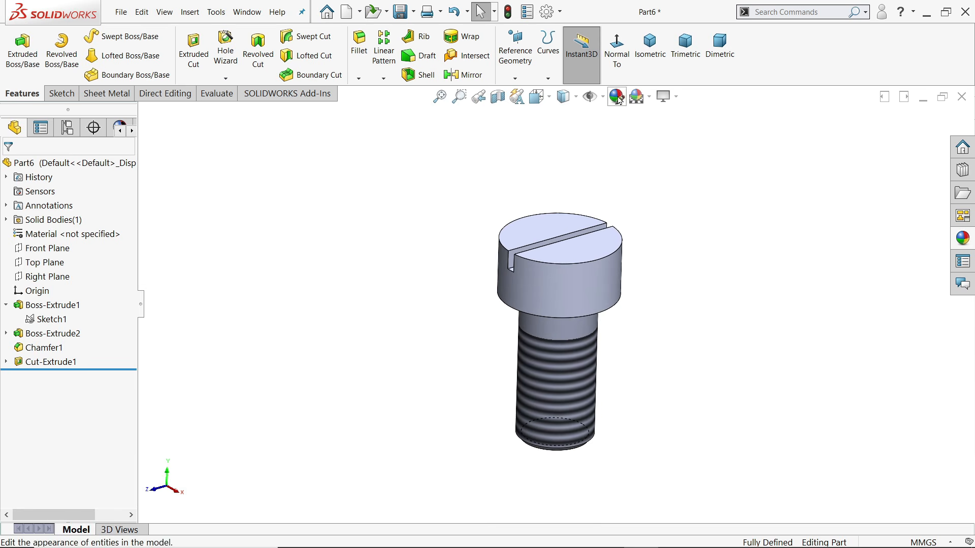
Apply the Solid Green appearance to the bolt
left_click(963, 238)
left_click(797, 485)
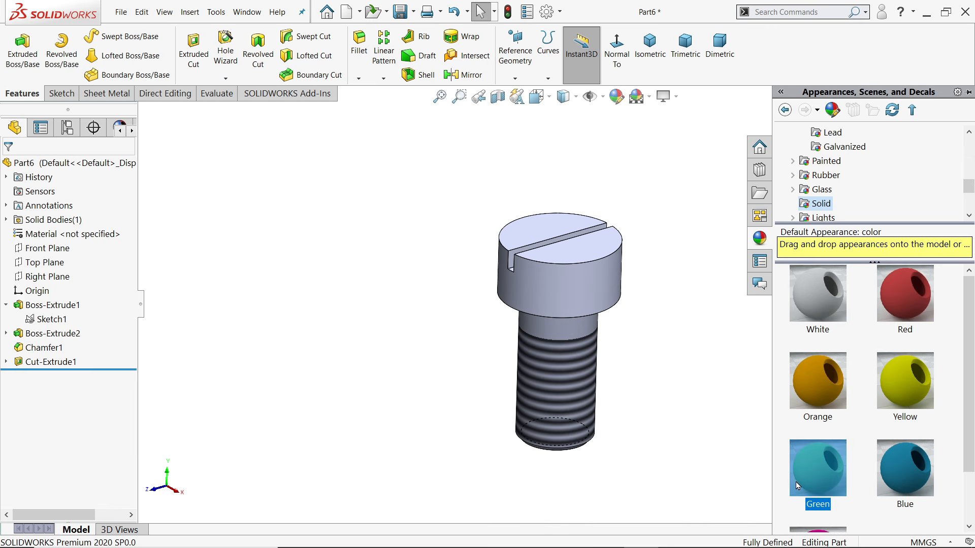
double_click(823, 484)
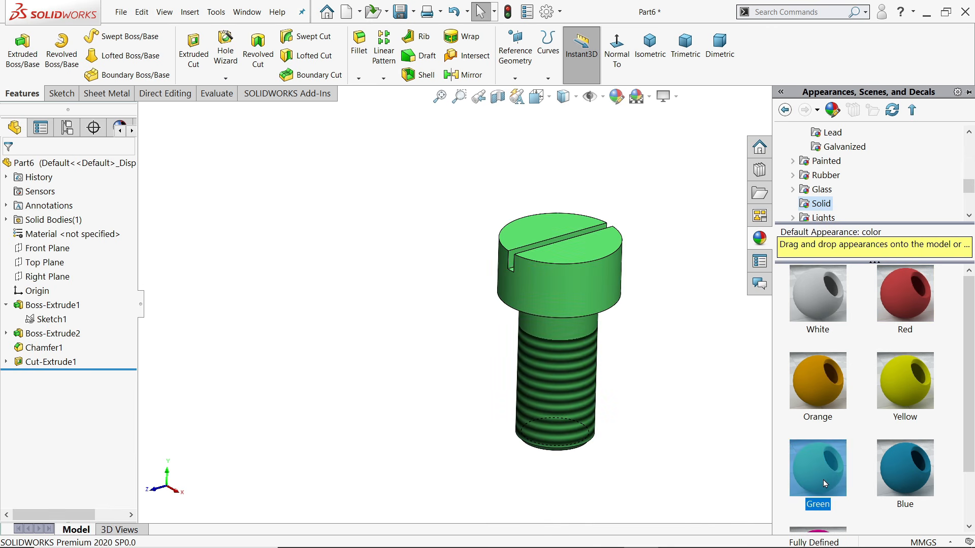
left_click(630, 393)
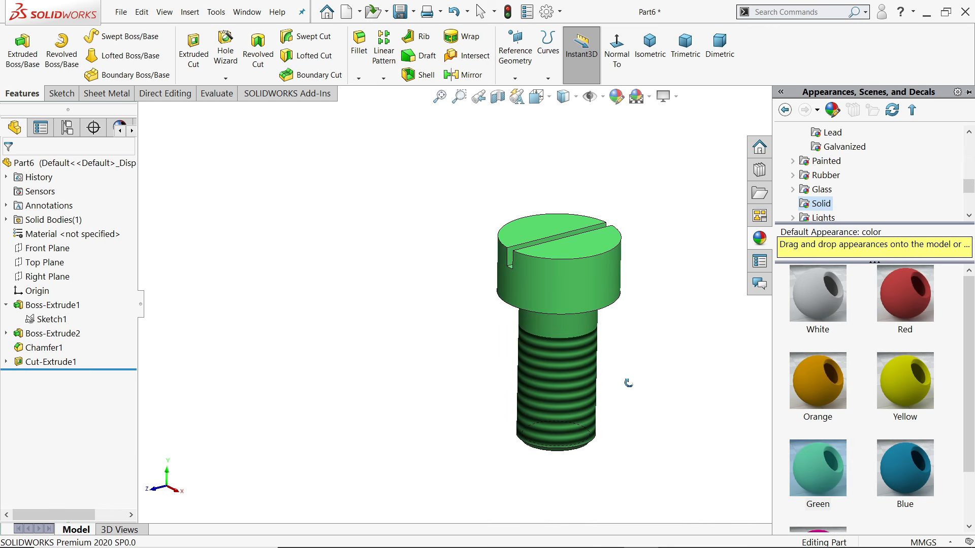
Turn off RealView and edit the bolt's appearance to pure bright green
left_click(668, 98)
left_click(682, 116)
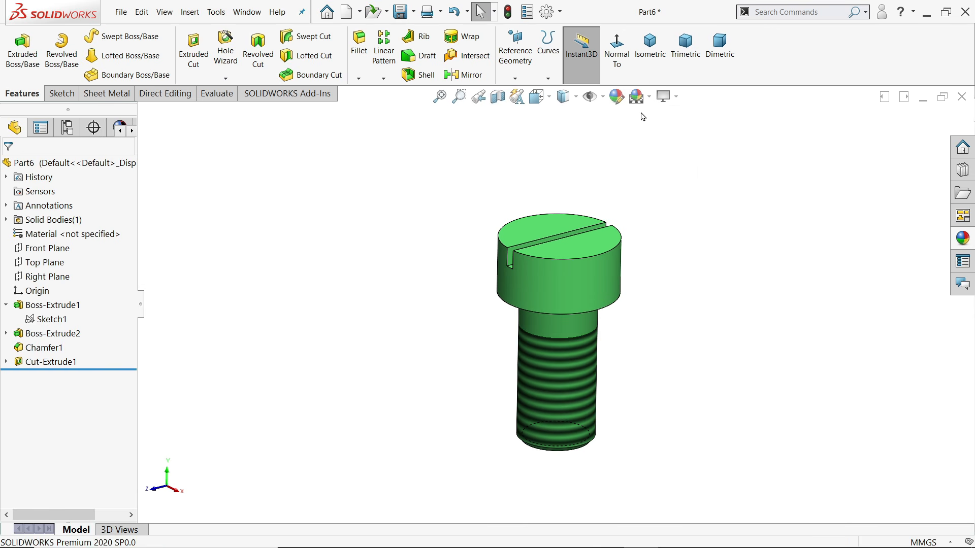
left_click(616, 96)
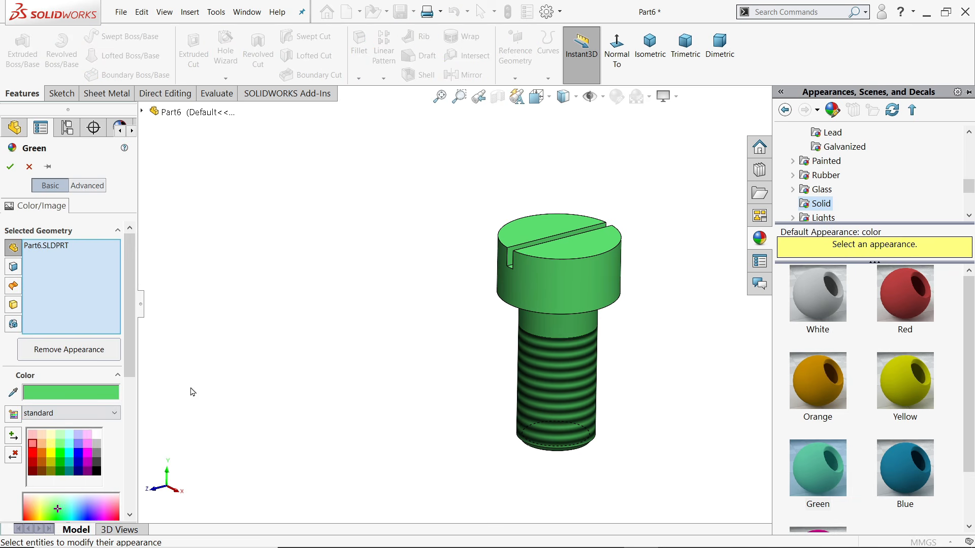
left_click(64, 456)
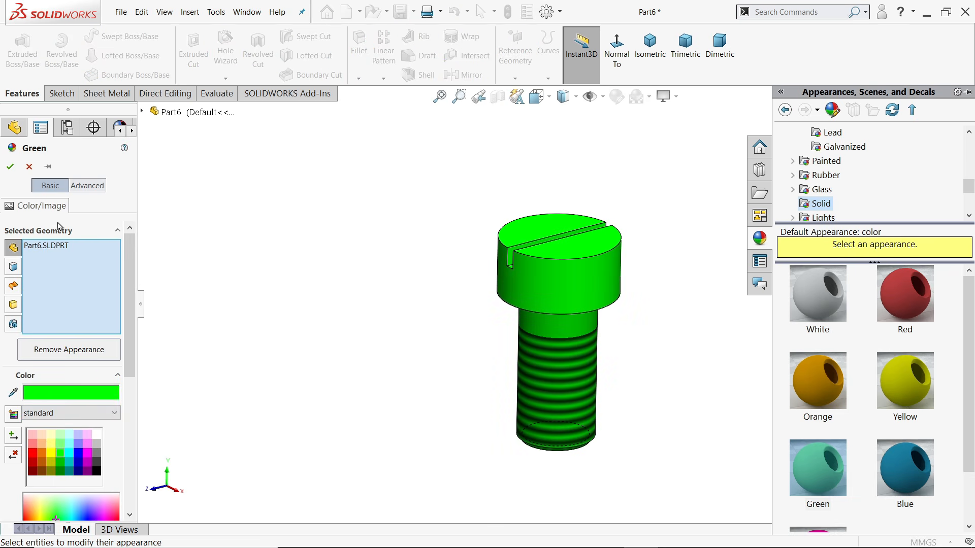
left_click(11, 167)
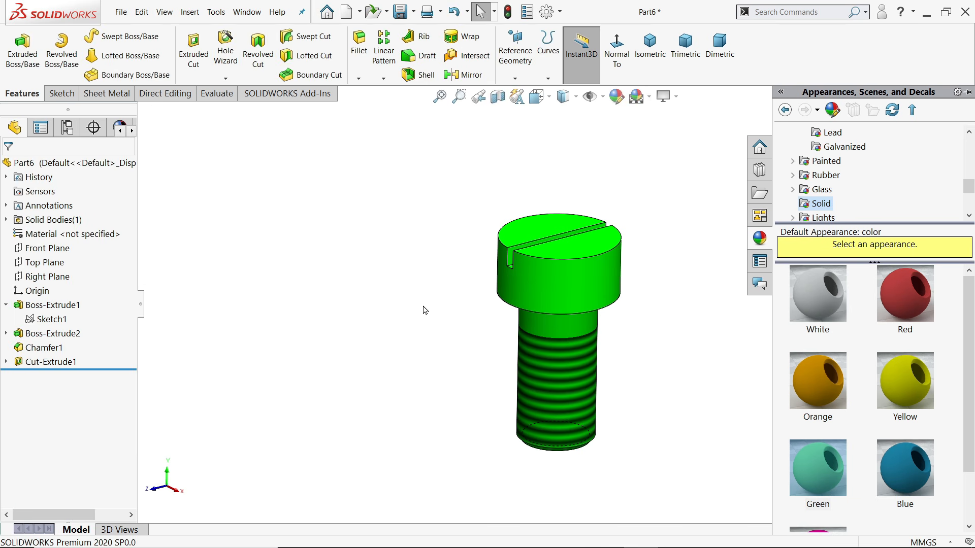
Open Save As for the bolt part
scroll(602, 368, "up", 2)
scroll(630, 333, "down", 2)
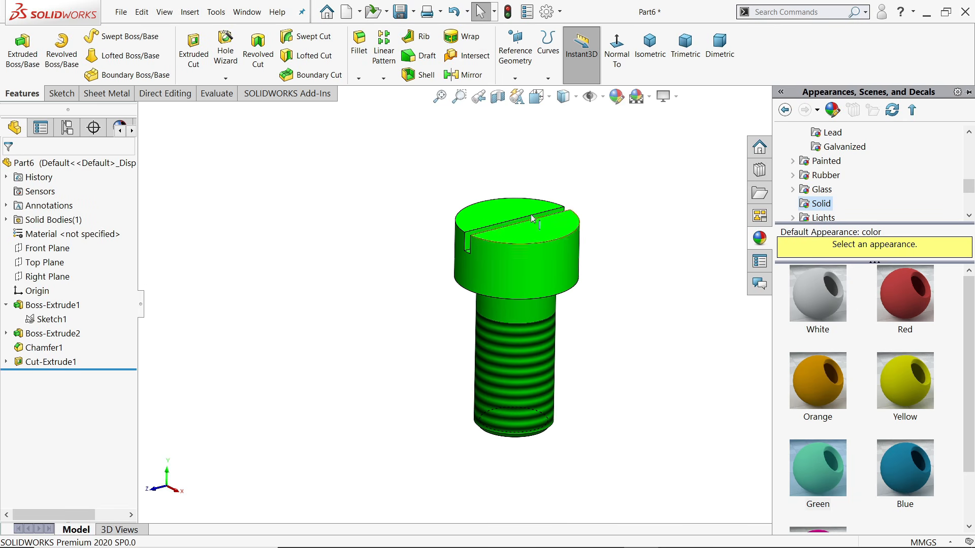
left_click(401, 12)
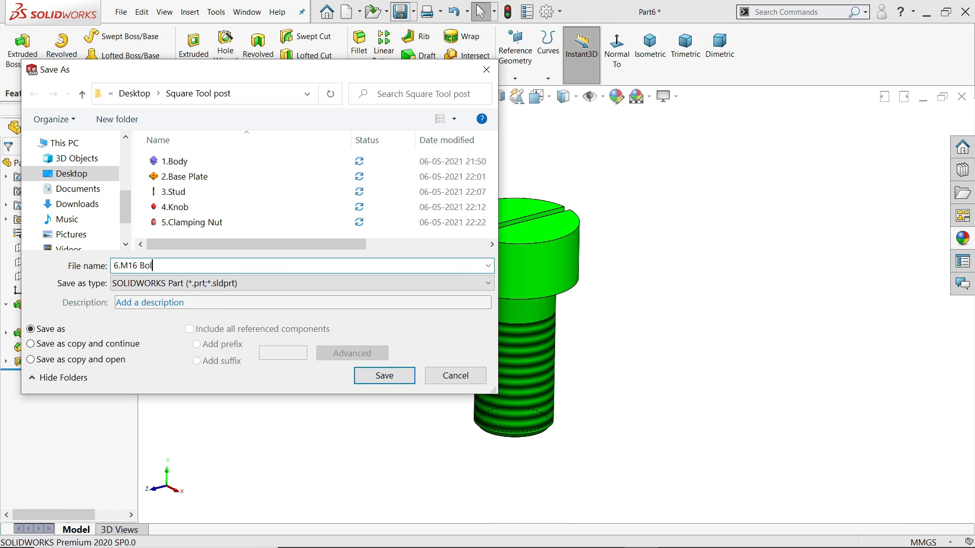
Save the bolt under its new name, then select Part7's Top Plane
left_click(385, 376)
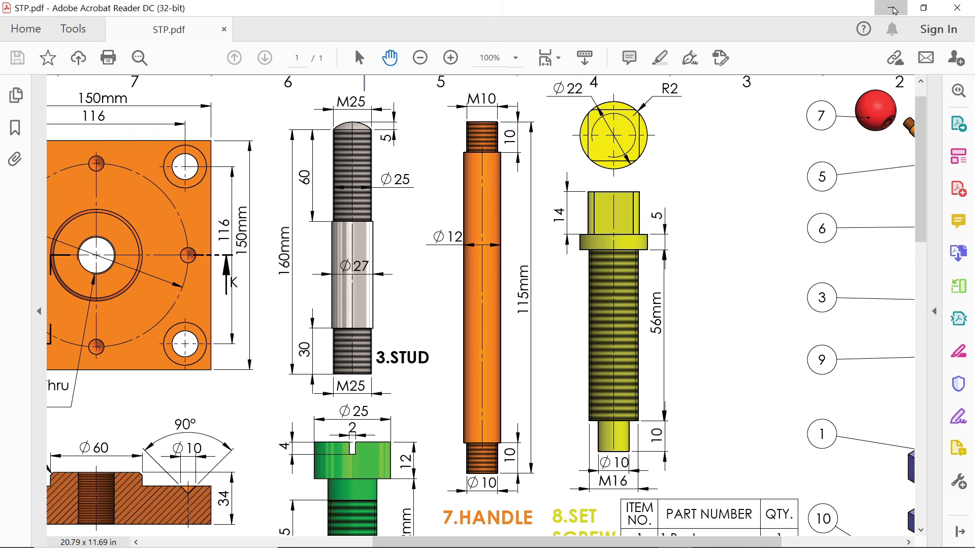
left_click(891, 7)
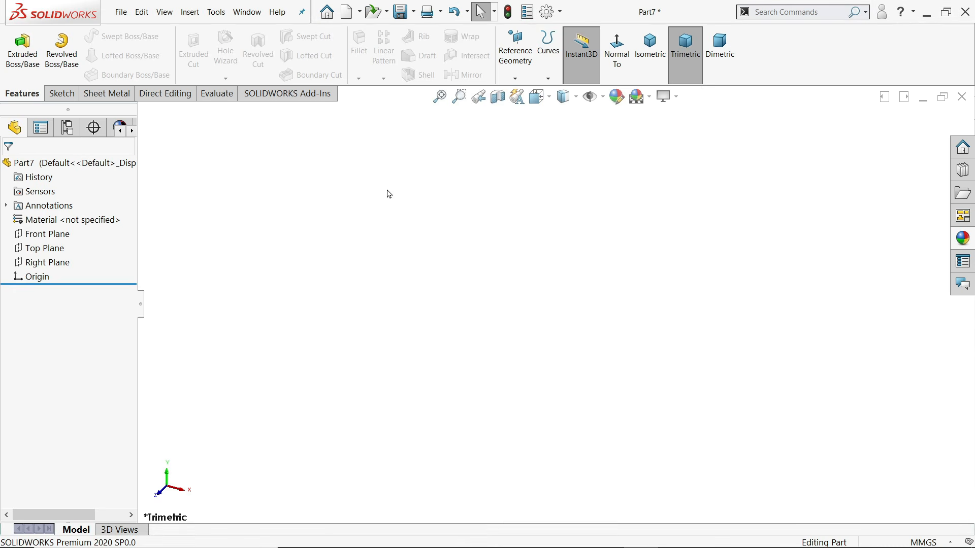
left_click(53, 248)
Draw the closed stepped half-profile with lines on the Top Plane, starting at the origin
left_click(63, 232)
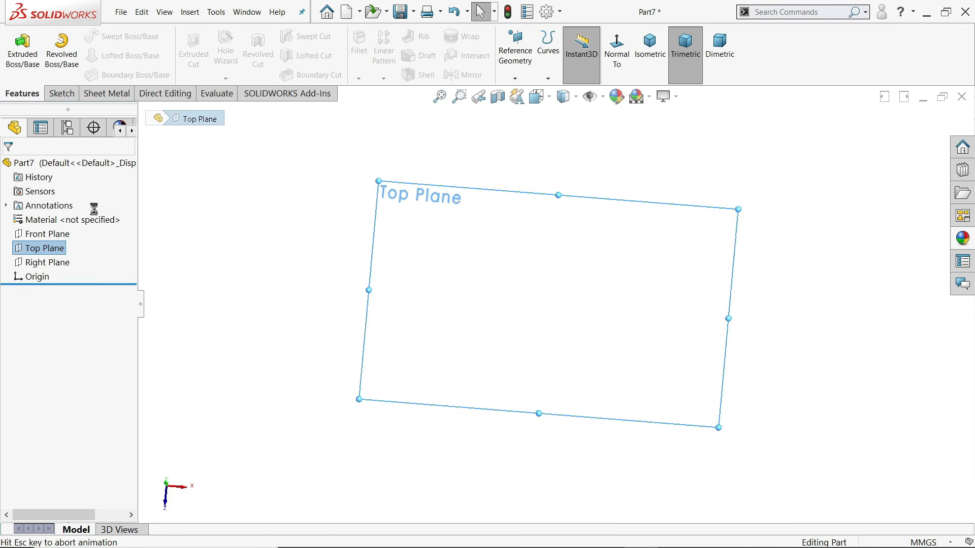
left_click(82, 36)
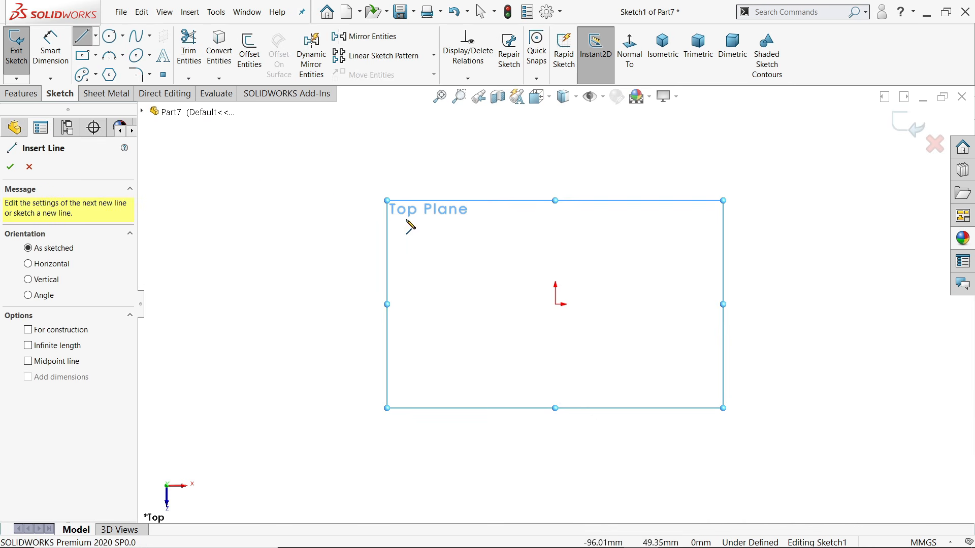
left_click_drag(555, 304, 825, 304)
left_click(826, 282)
left_click(808, 281)
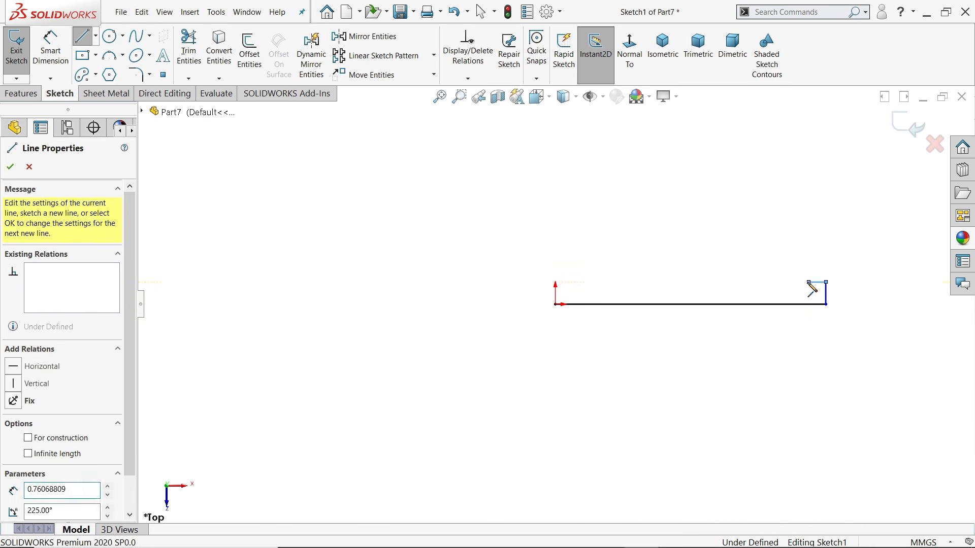
left_click(808, 269)
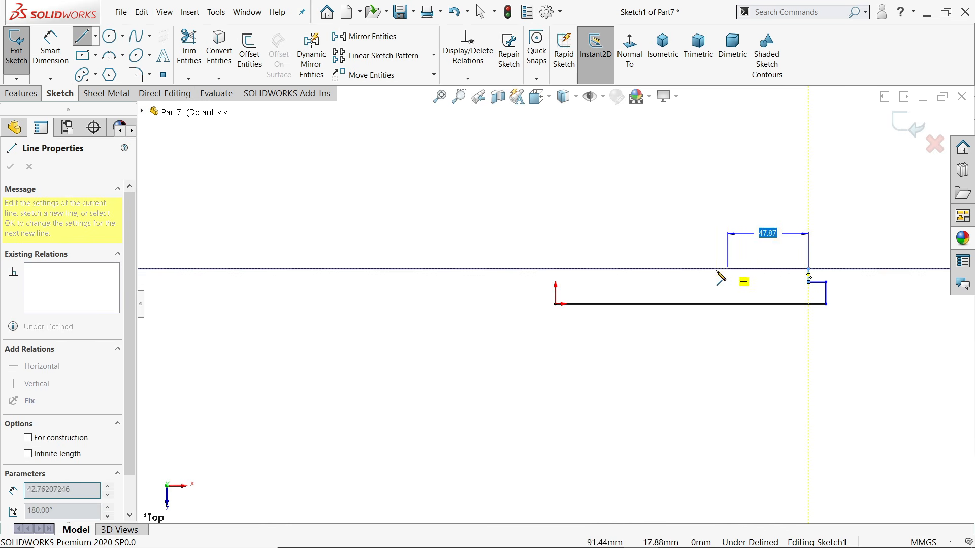
left_click(581, 269)
left_click(581, 282)
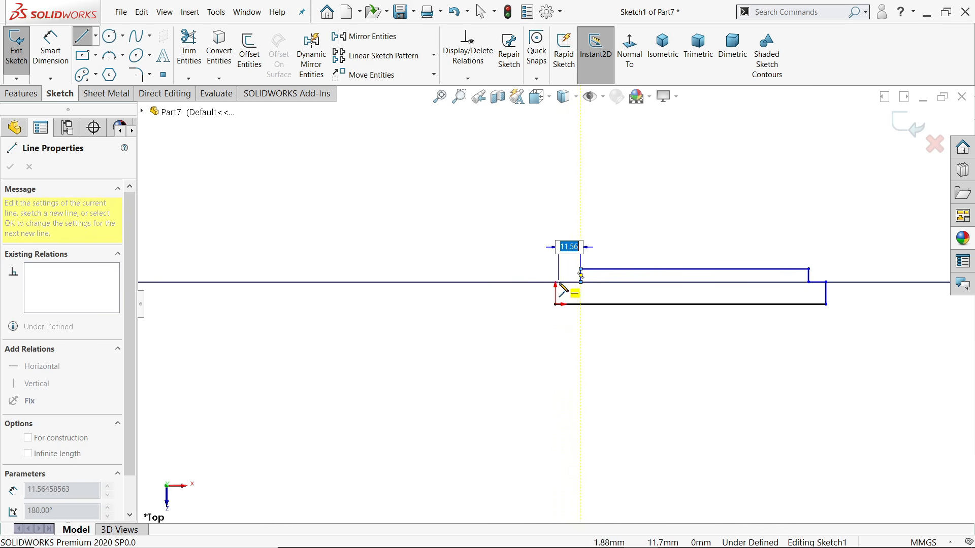
left_click(555, 282)
left_click(555, 305)
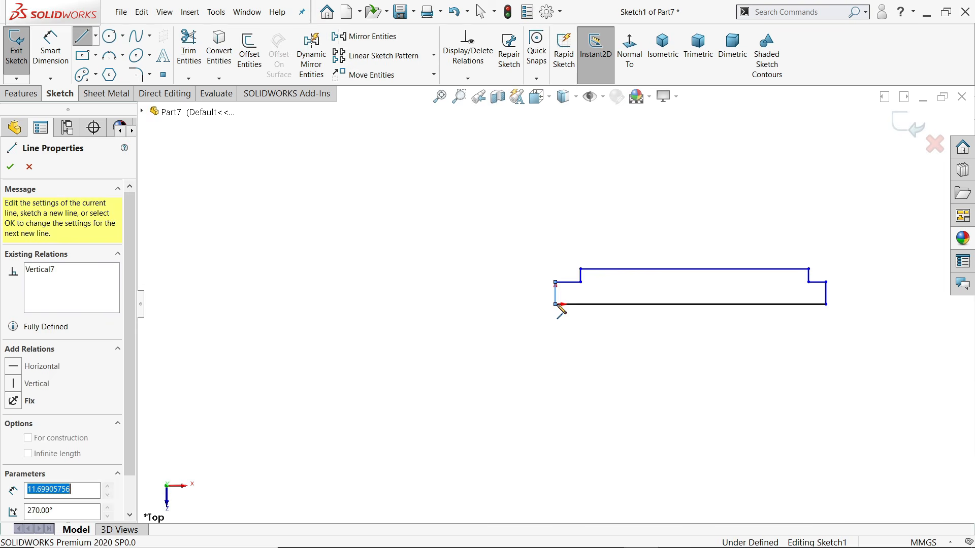
key("f")
right_click(623, 196)
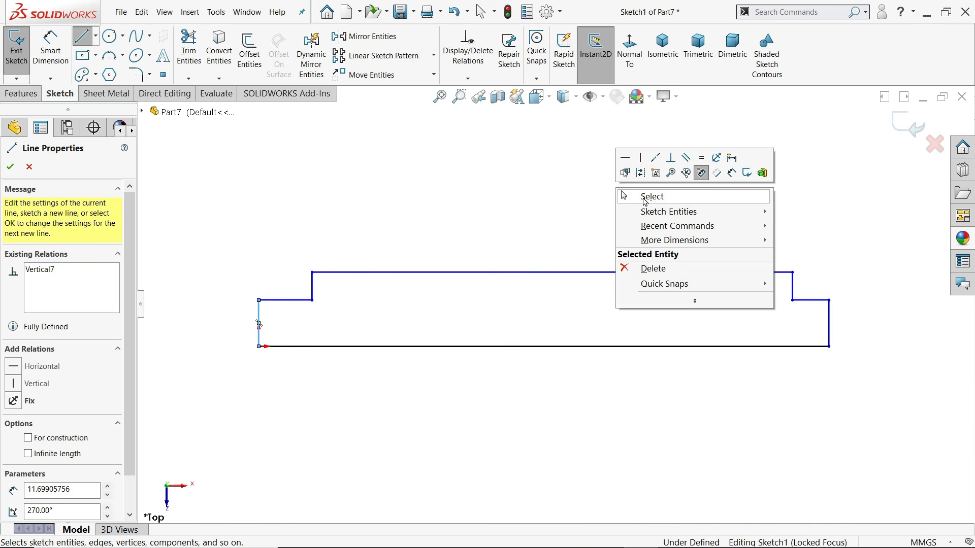
left_click(660, 196)
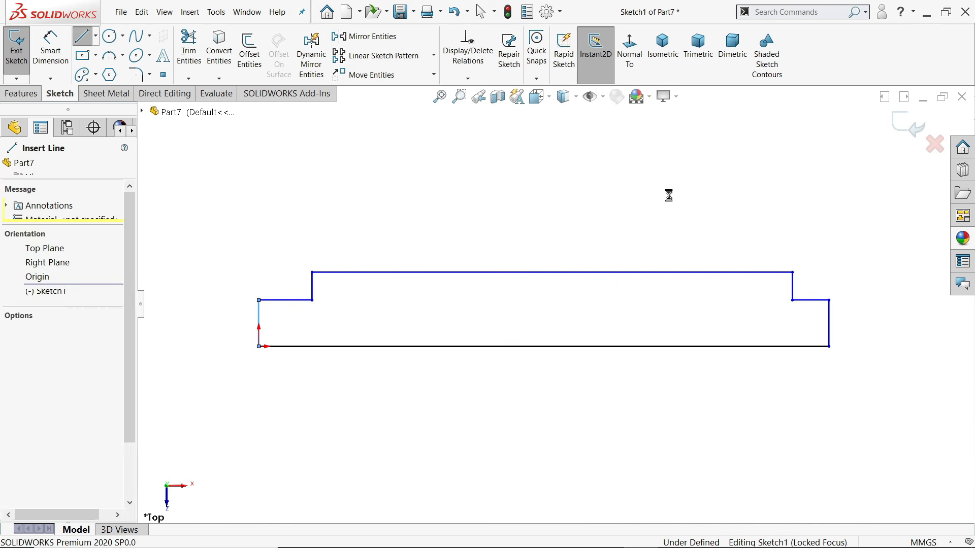
Make the two short end lines collinear and equal
left_click(813, 304)
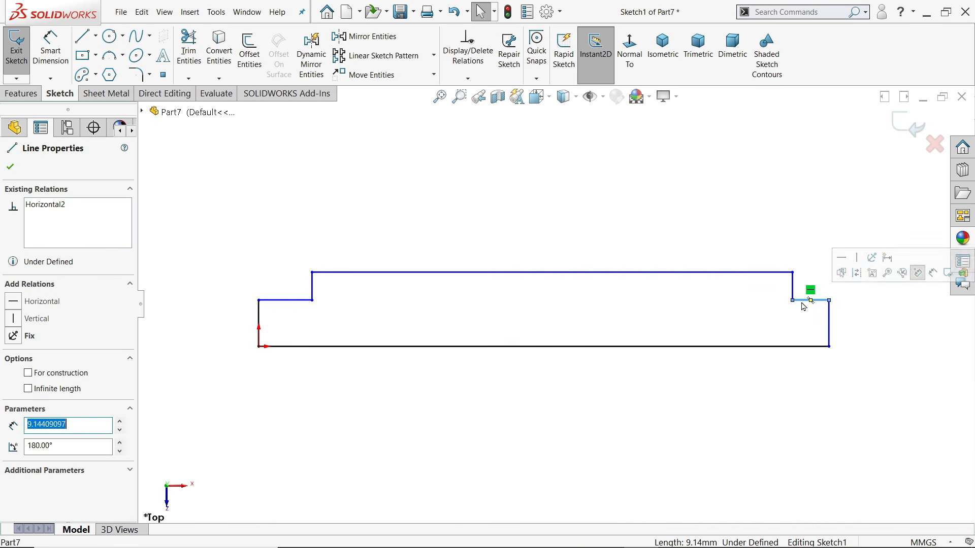
left_click(298, 303, "ctrl")
left_click(350, 258)
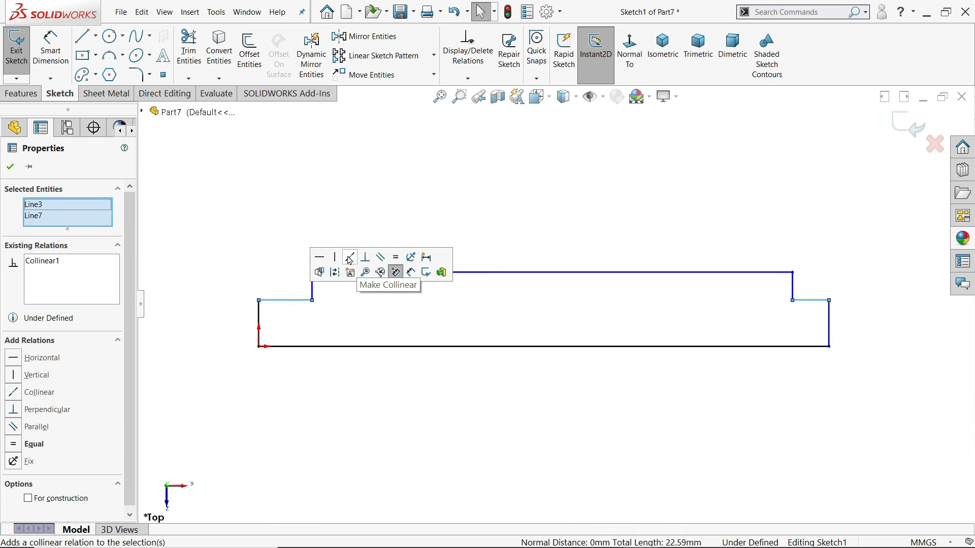
left_click(396, 259)
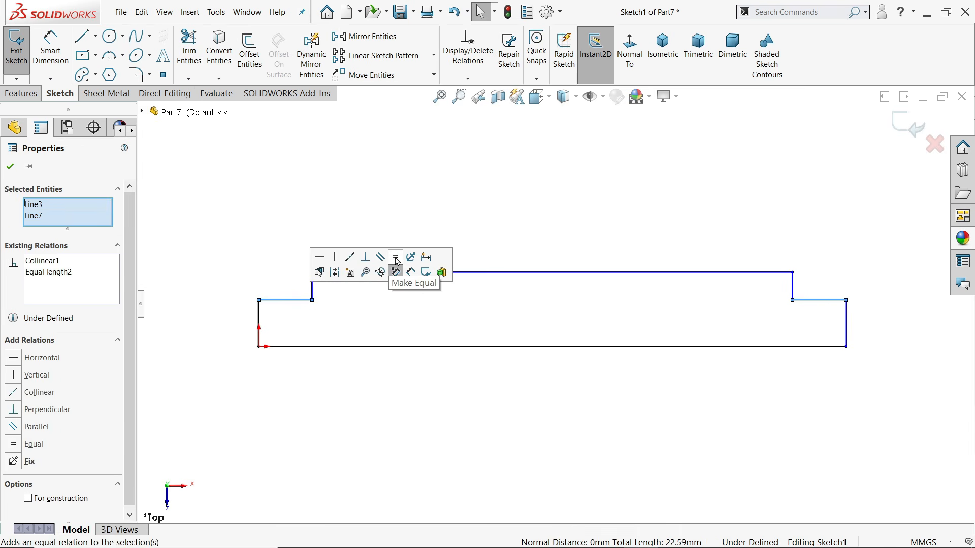
left_click(10, 167)
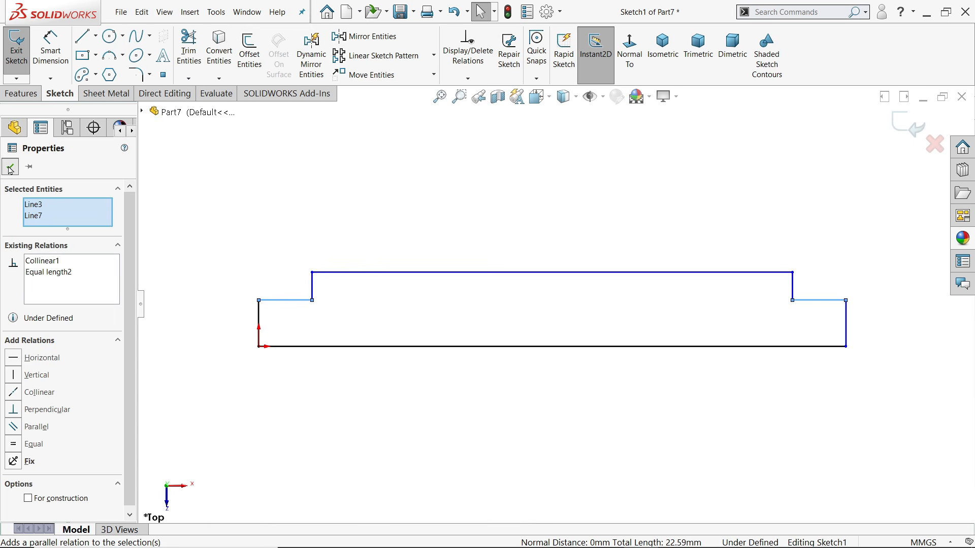
Dimension the overall length to 115 mm and the end step length to 10 mm
left_click(63, 56)
left_click(559, 349)
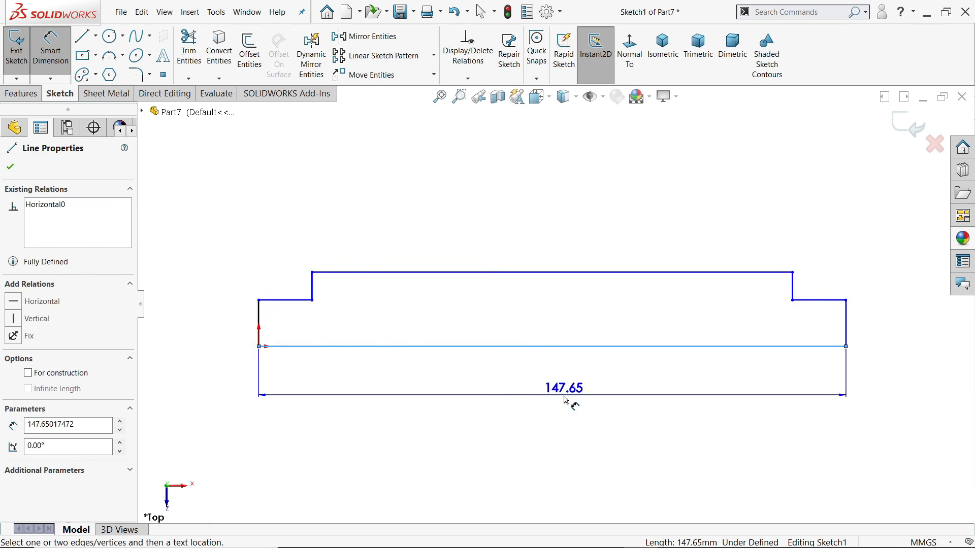
left_click(574, 397)
type("115")
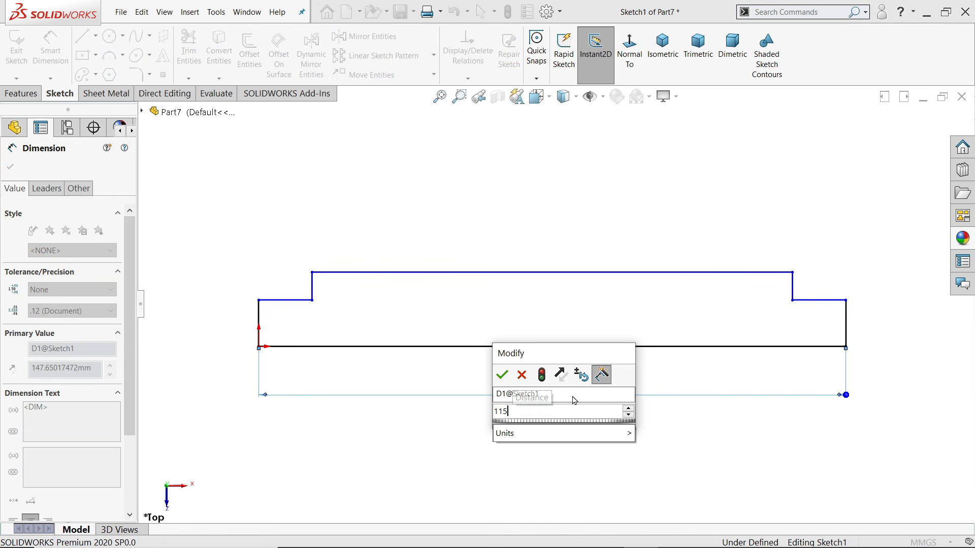
key("Return")
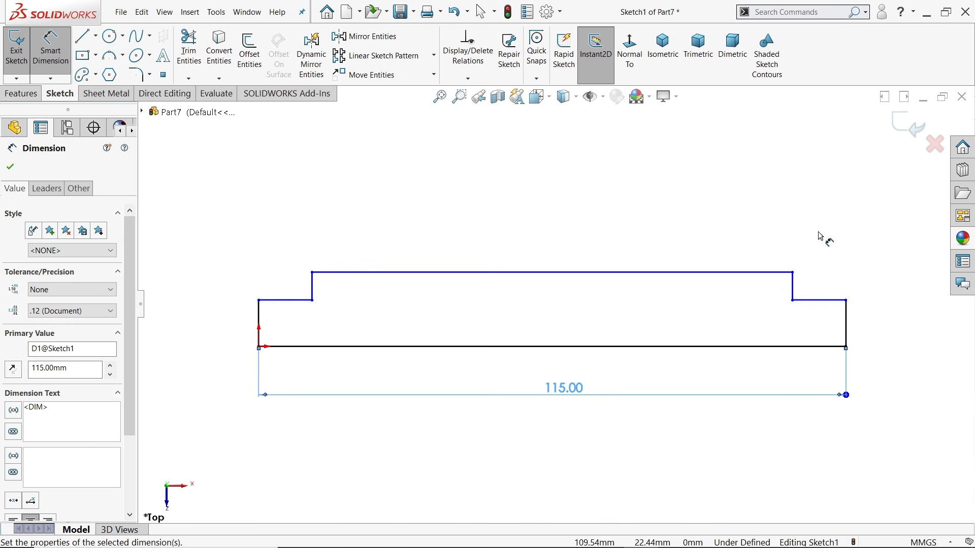
left_click(817, 301)
left_click(810, 178)
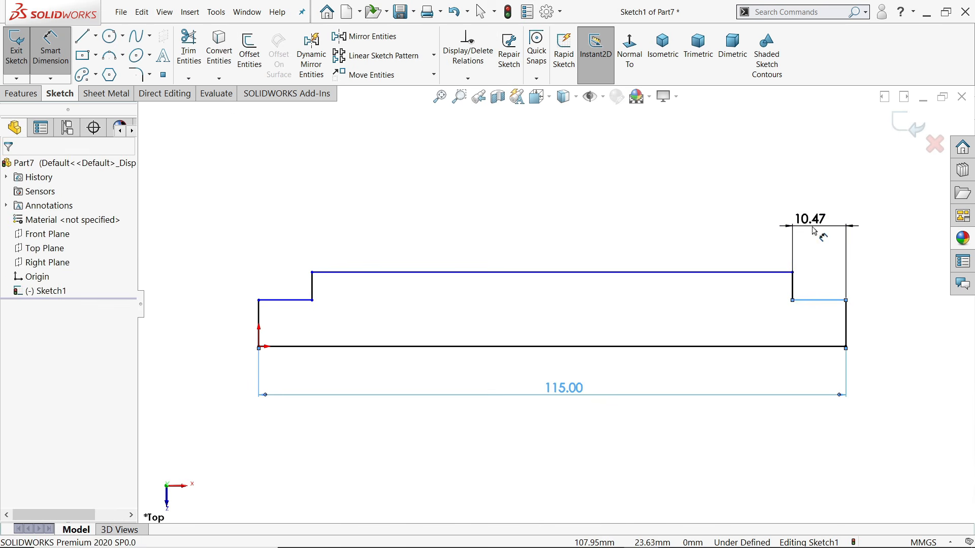
type("10")
key("Return")
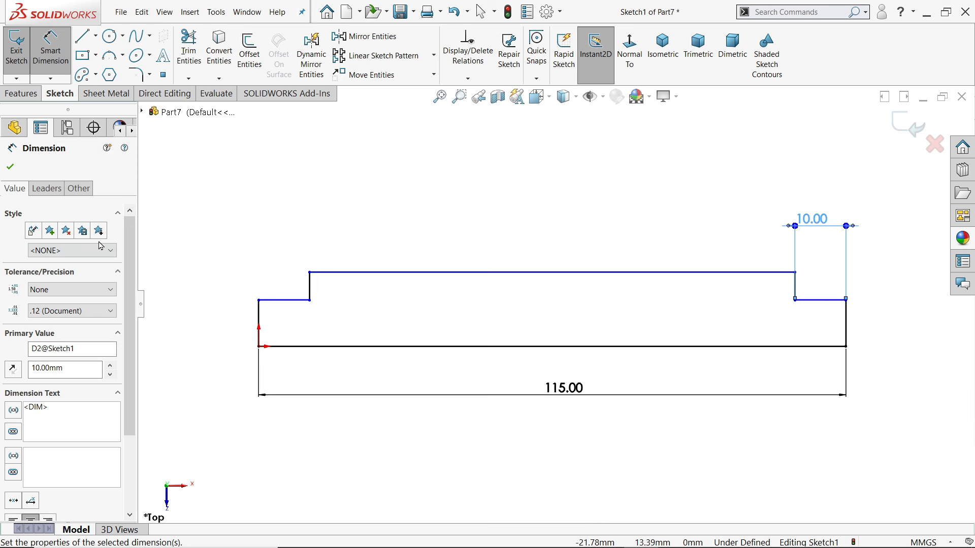
left_click(4, 169)
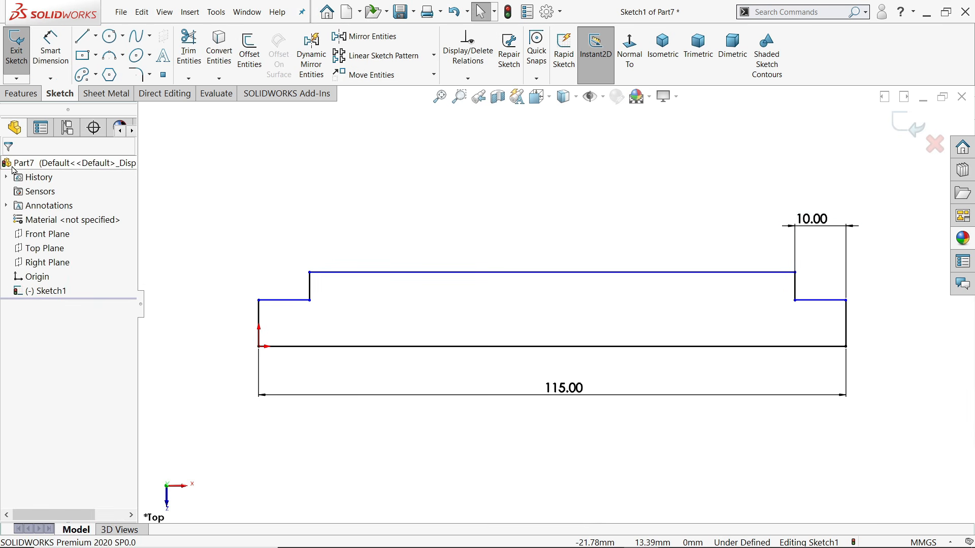
Convert the bottom edge to a centerline and add diameters Ø12 middle and Ø10 end
left_click(506, 347)
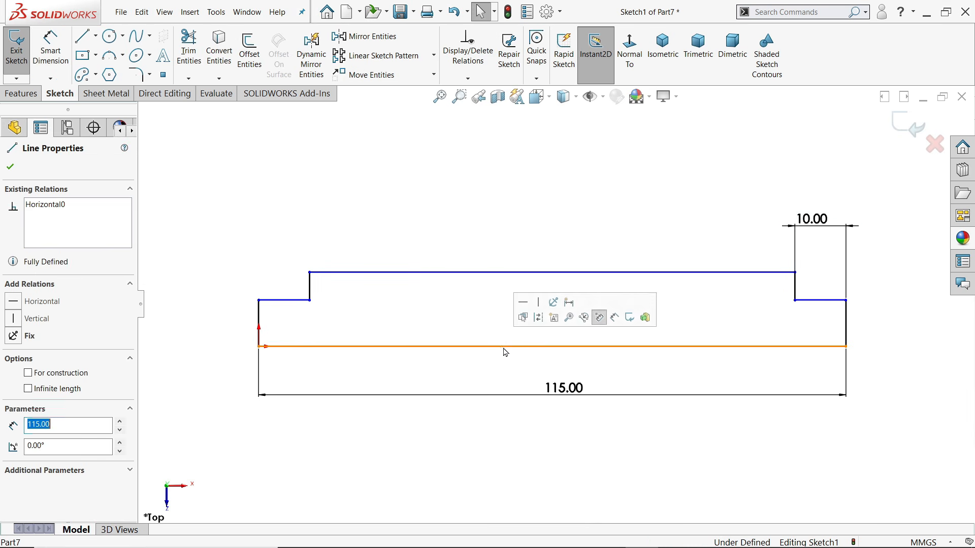
left_click(539, 318)
left_click(51, 49)
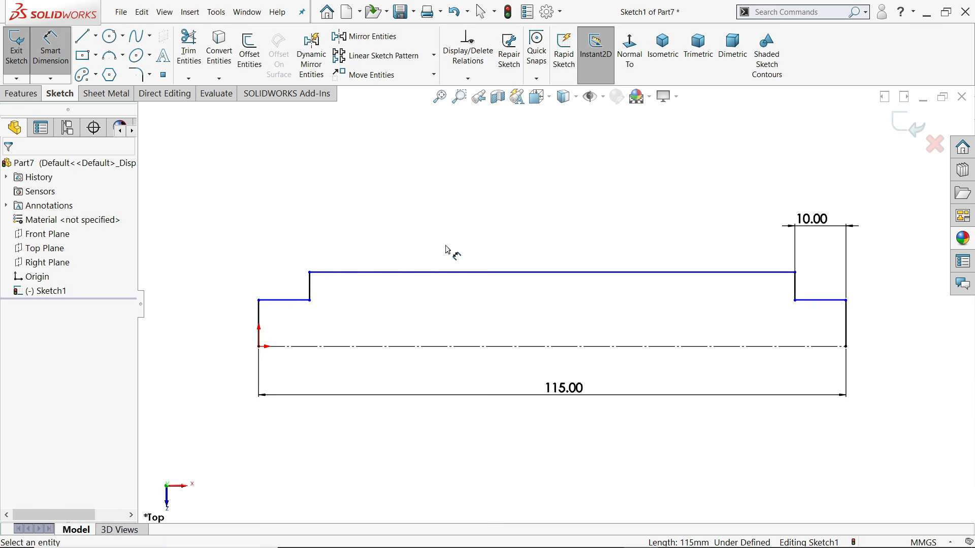
left_click(489, 273)
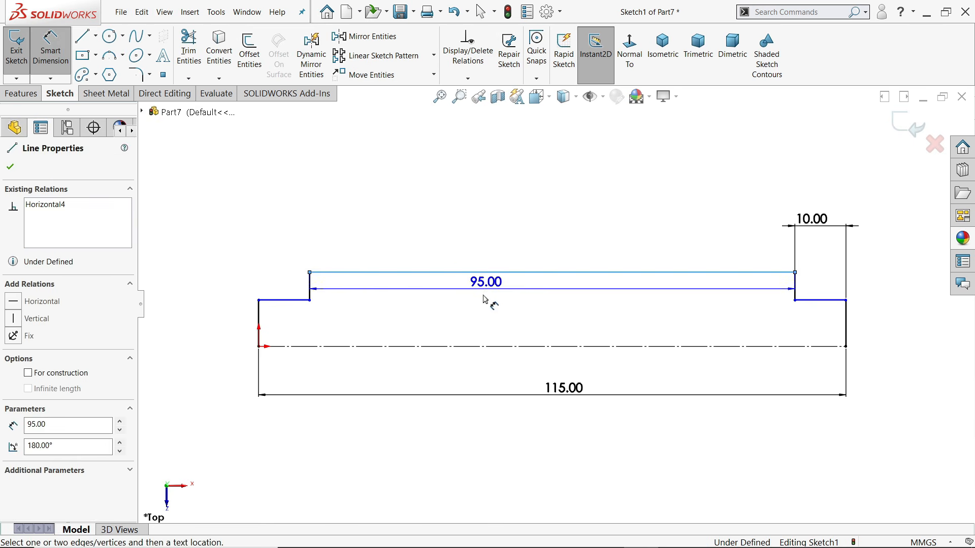
left_click(474, 347)
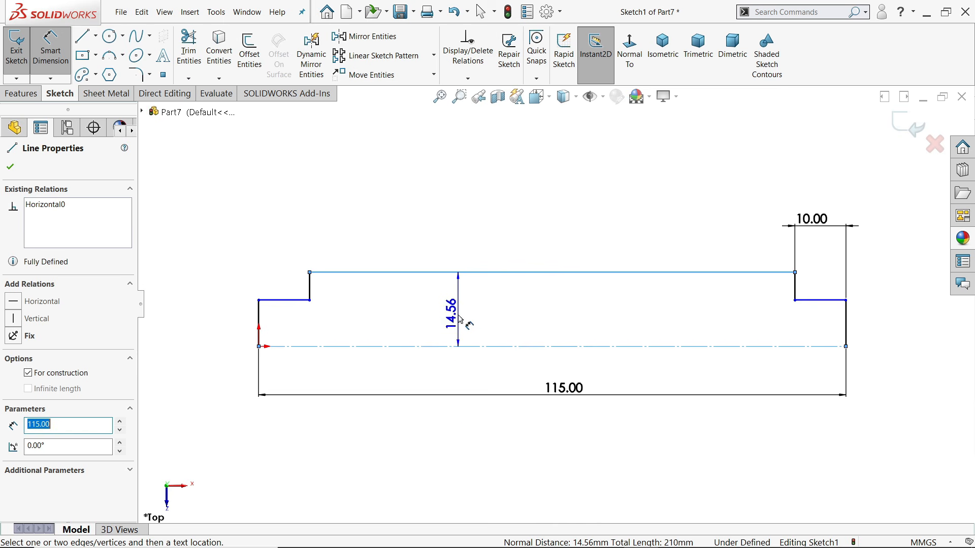
left_click(460, 358)
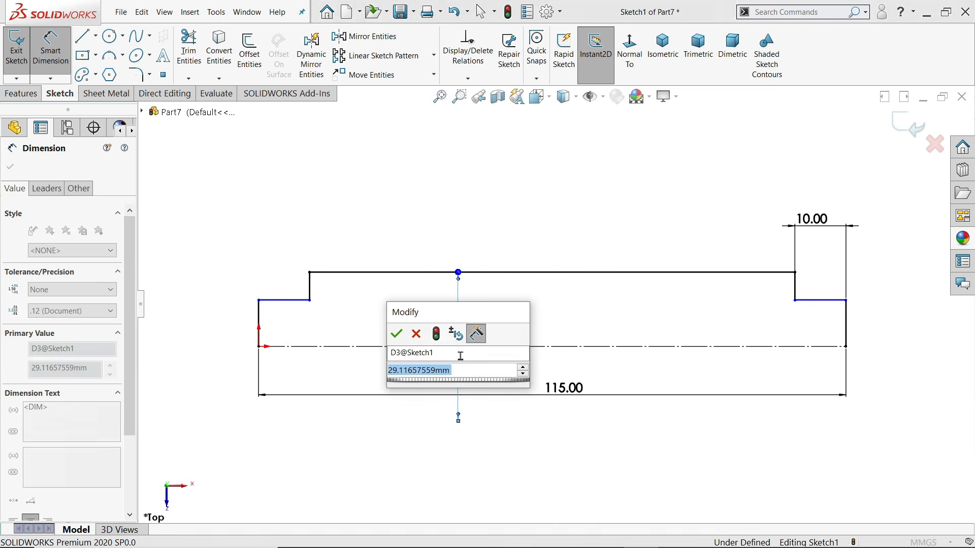
type("12")
key("Return")
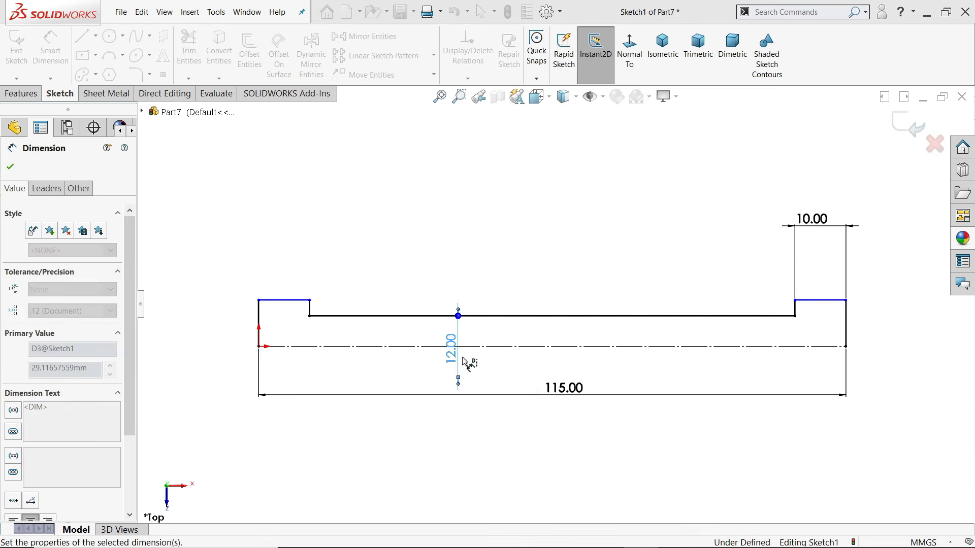
left_click(287, 307)
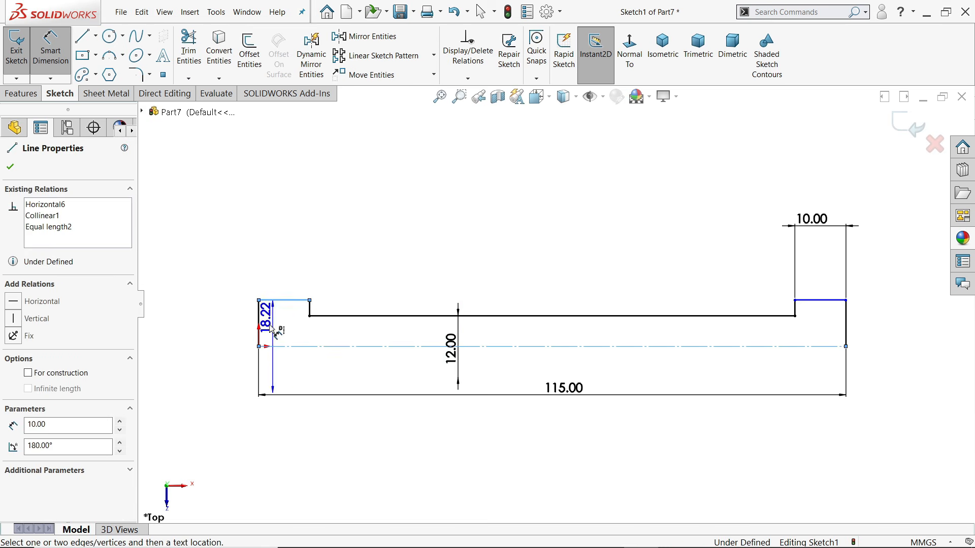
left_click(223, 348)
type("10")
key("Return")
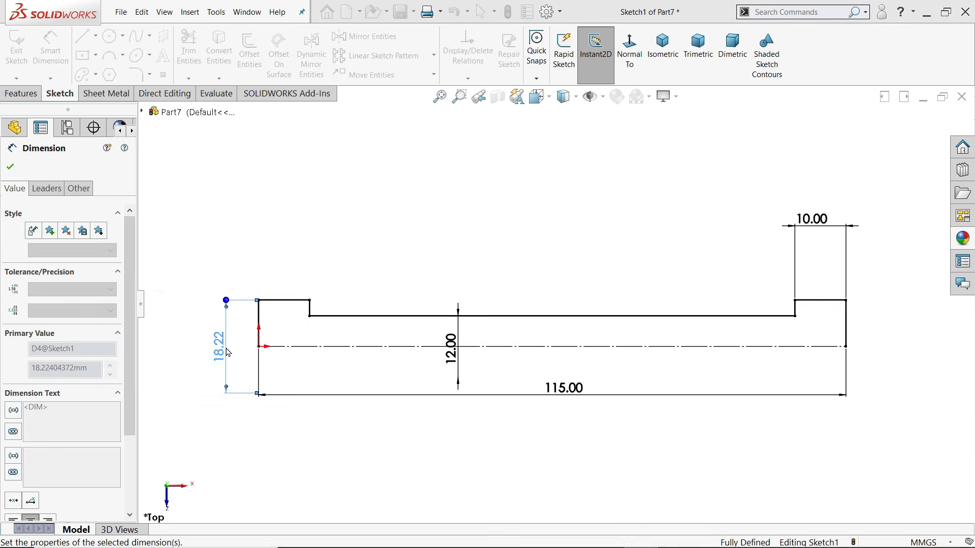
left_click(10, 167)
left_click(22, 94)
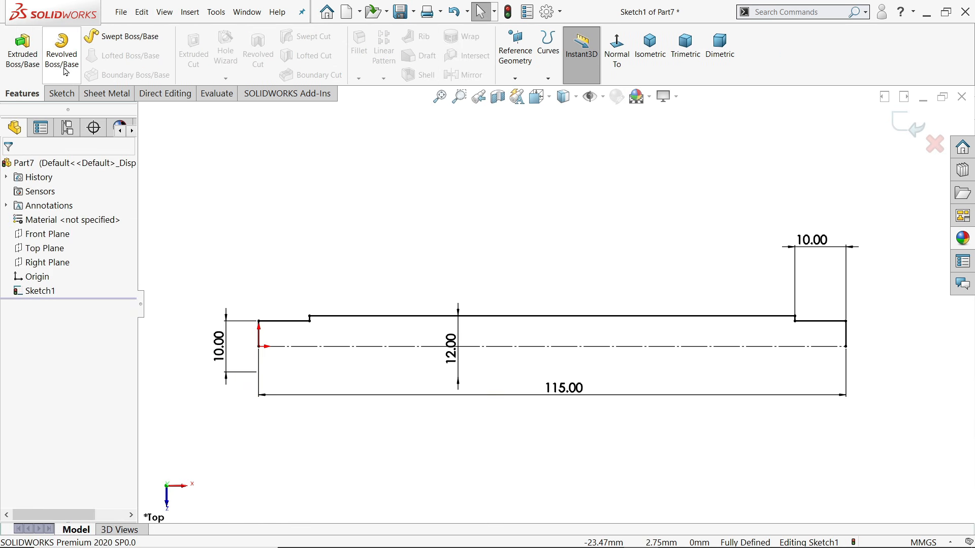
Revolve Sketch1 a full 360° about its centerline, letting the sketch auto-close
left_click(63, 58)
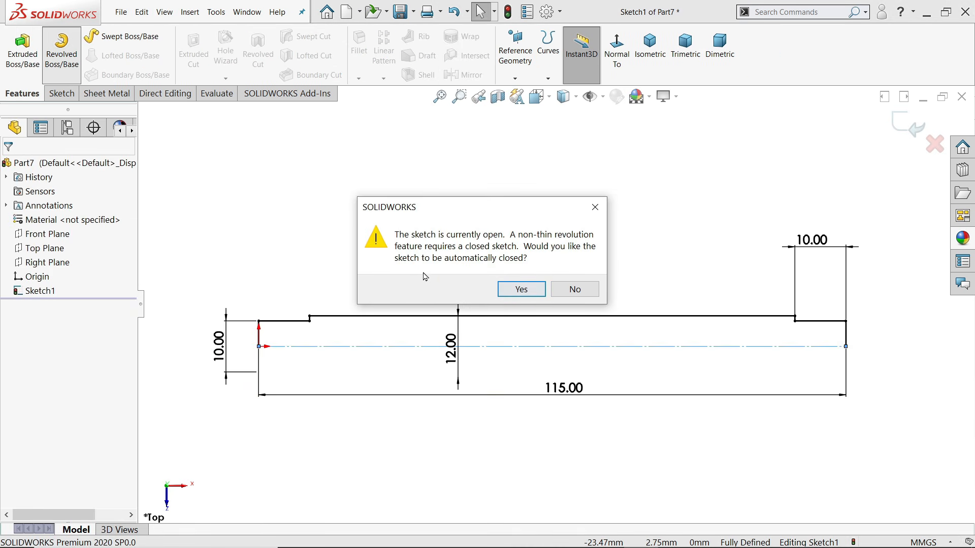
left_click(521, 289)
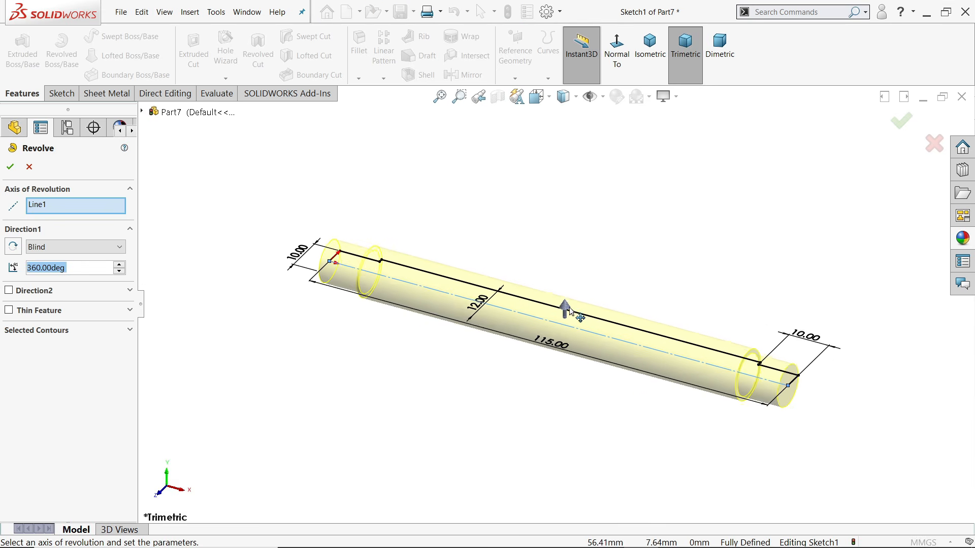
scroll(568, 310, "down", 2)
left_click(10, 167)
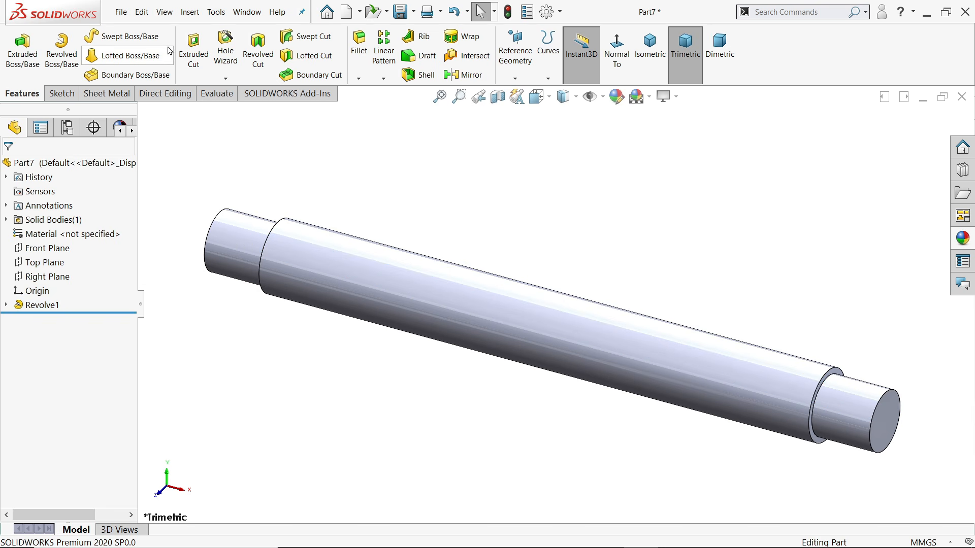
left_click(190, 12)
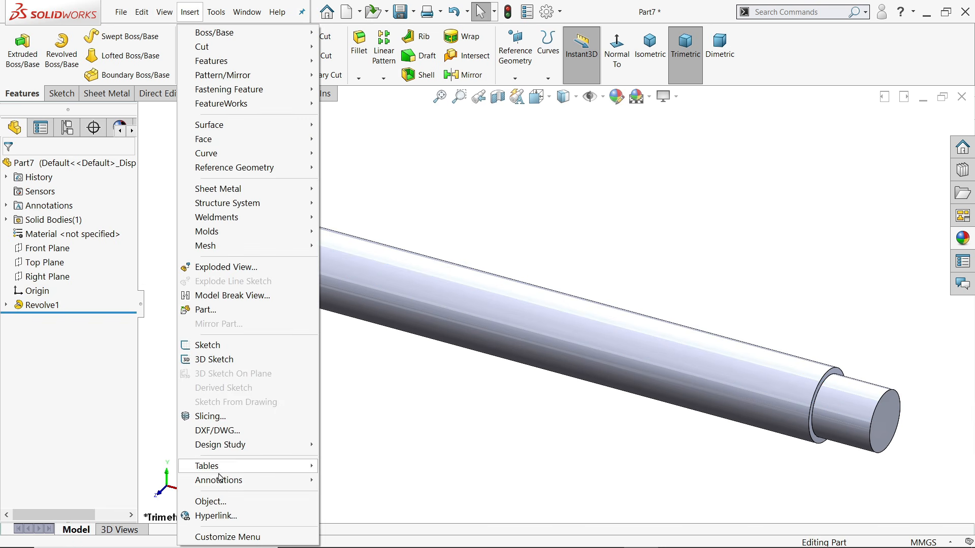
Add an M10x1.0 cosmetic thread to the shaft's left end edge, ending Up to Next
mouse_move(237, 481)
left_click(350, 423)
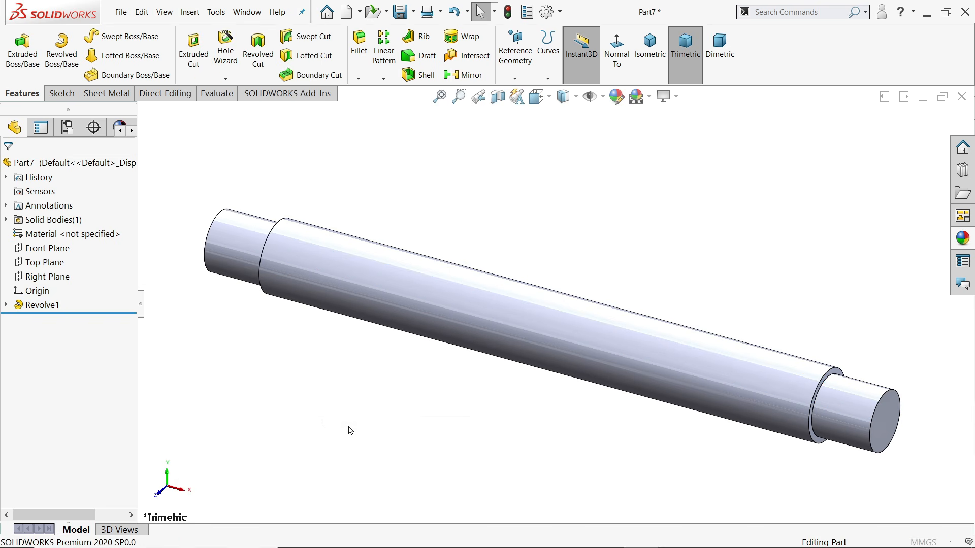
left_click(206, 255)
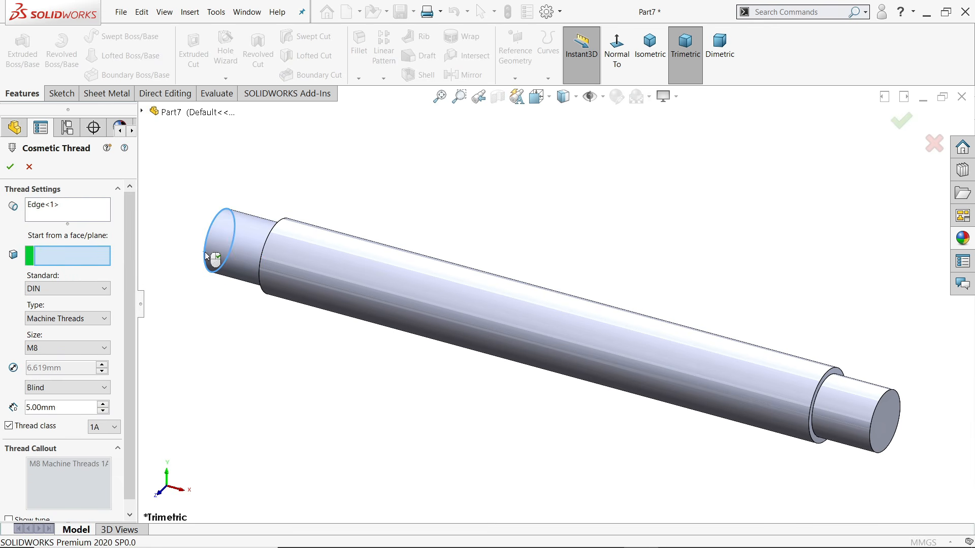
left_click(45, 353)
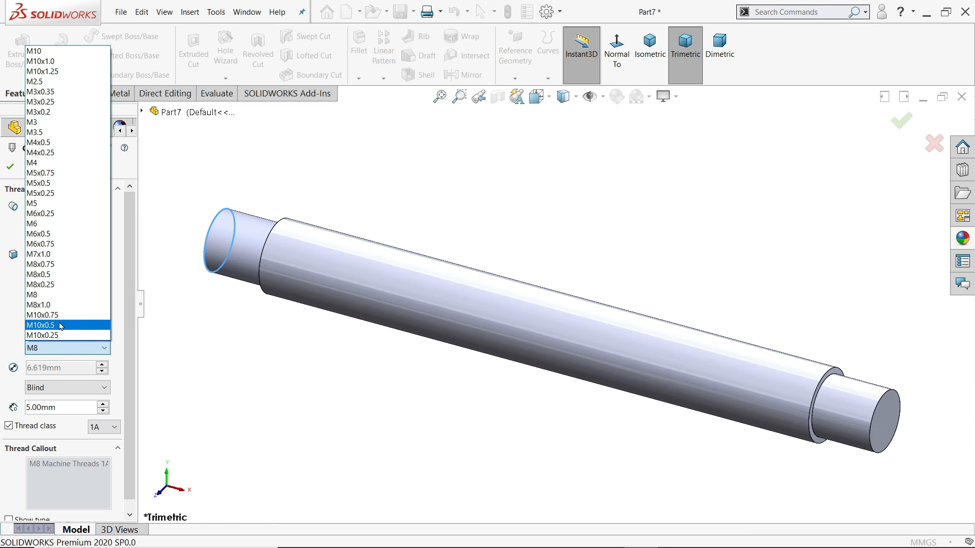
left_click(53, 62)
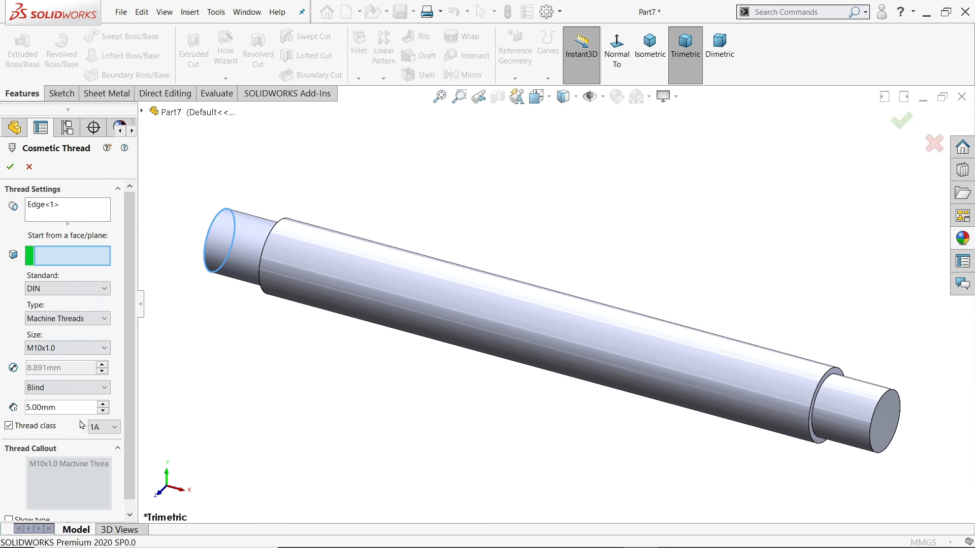
left_click(48, 389)
left_click(58, 414)
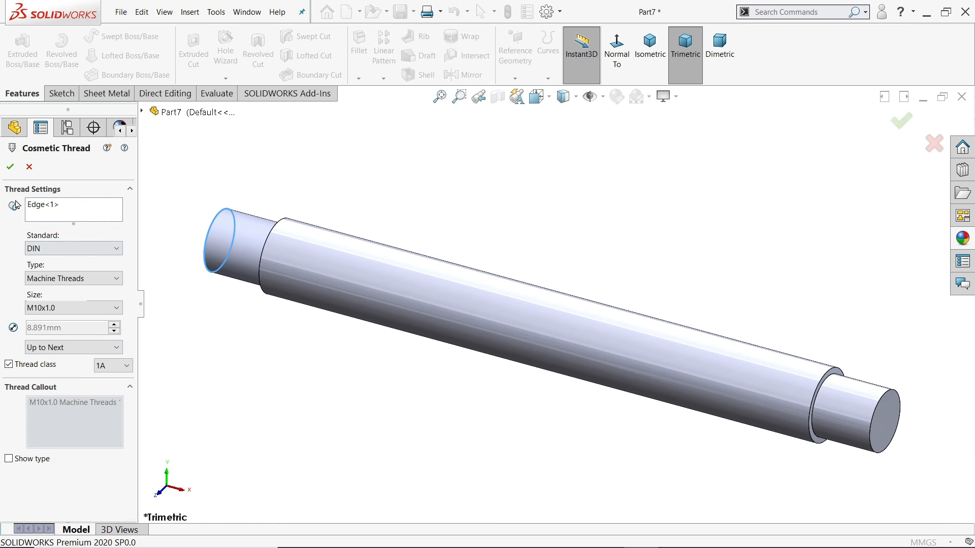
left_click(10, 166)
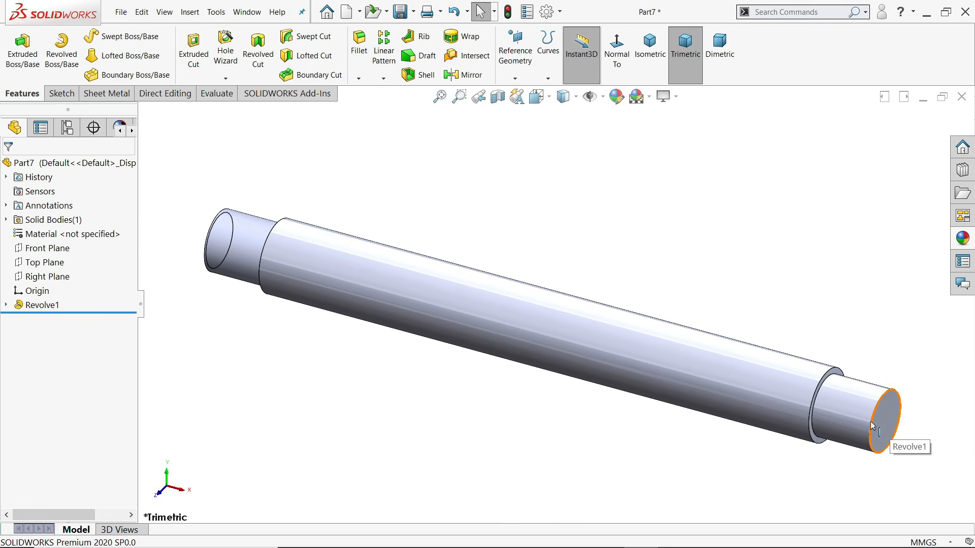
Add an M10 cosmetic thread to the shaft's right end edge
left_click(189, 12)
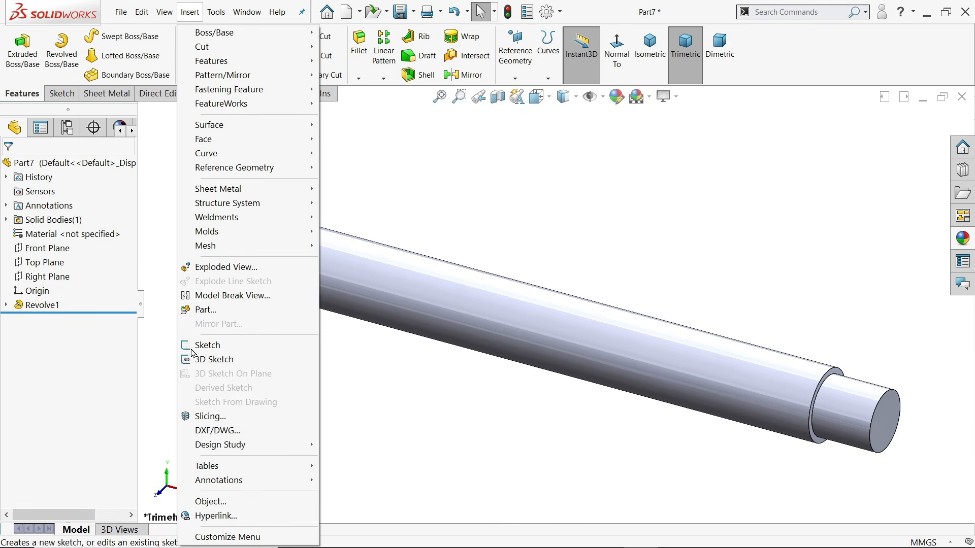
mouse_move(231, 479)
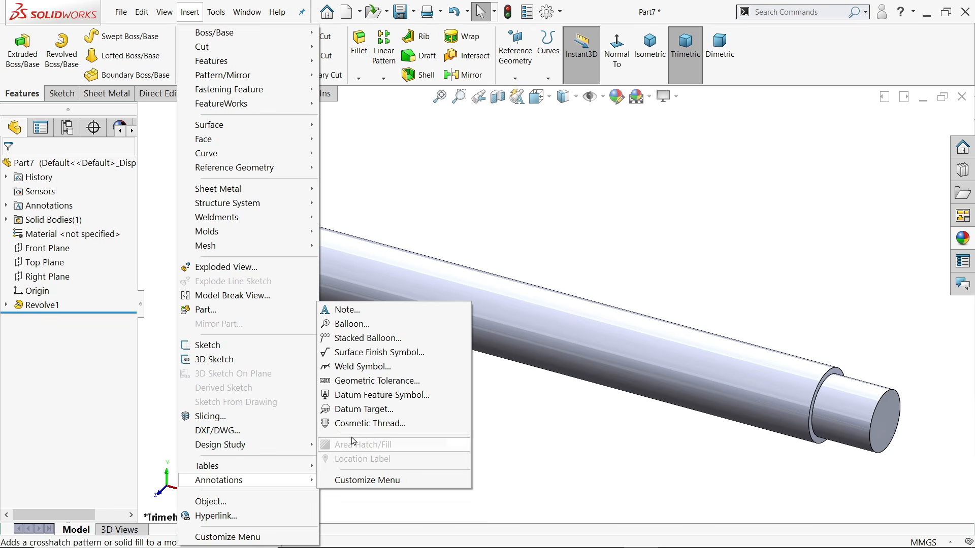
left_click(366, 423)
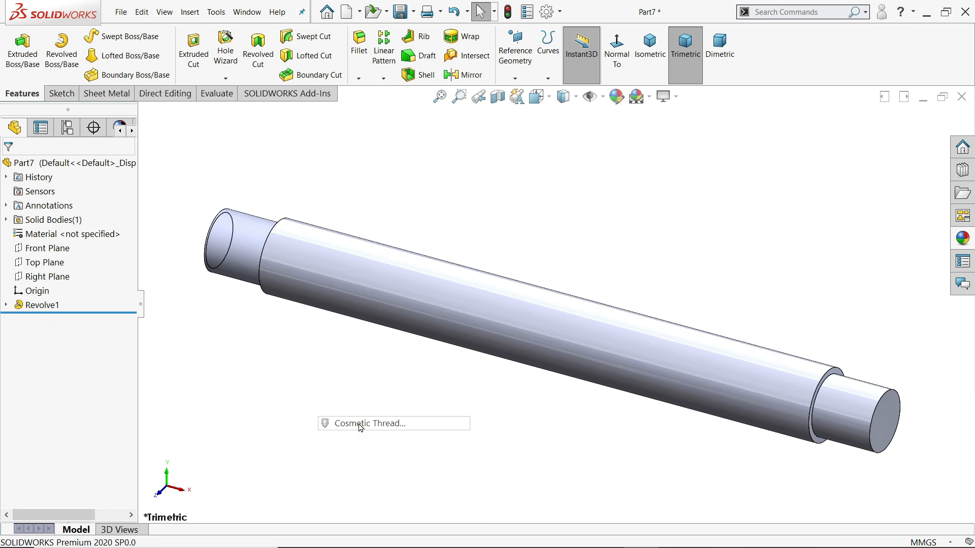
left_click(873, 441)
left_click(56, 308)
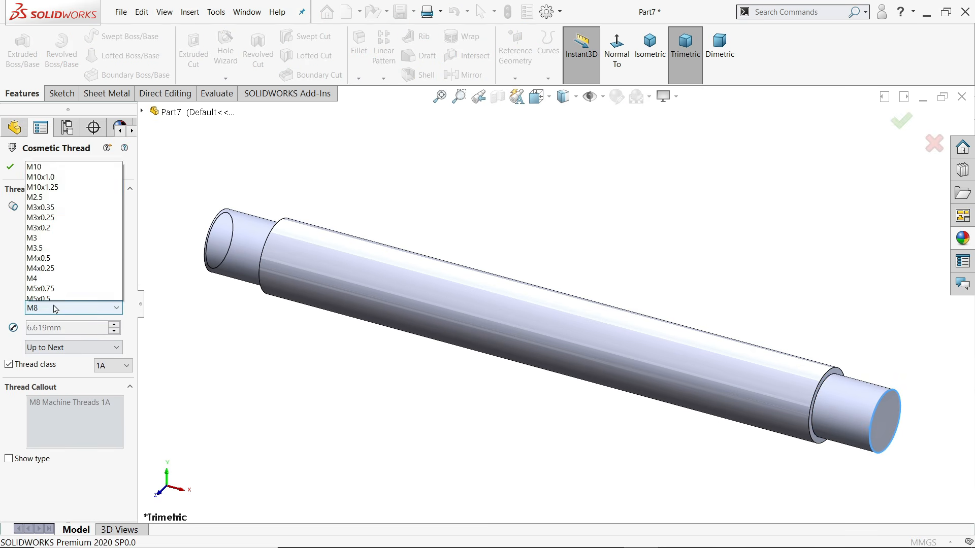
left_click(51, 17)
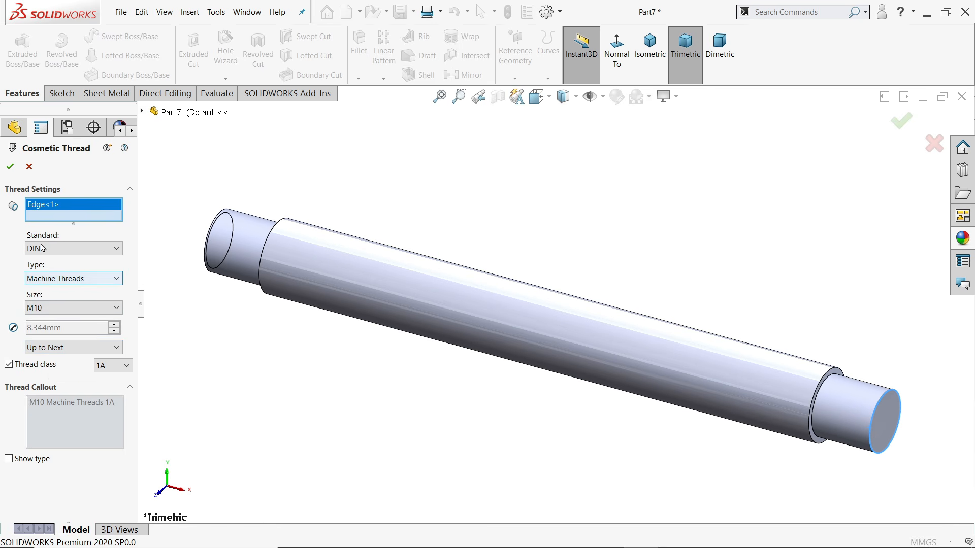
left_click(10, 167)
Enable shaded cosmetic threads in the document's Detailing properties
left_click(547, 12)
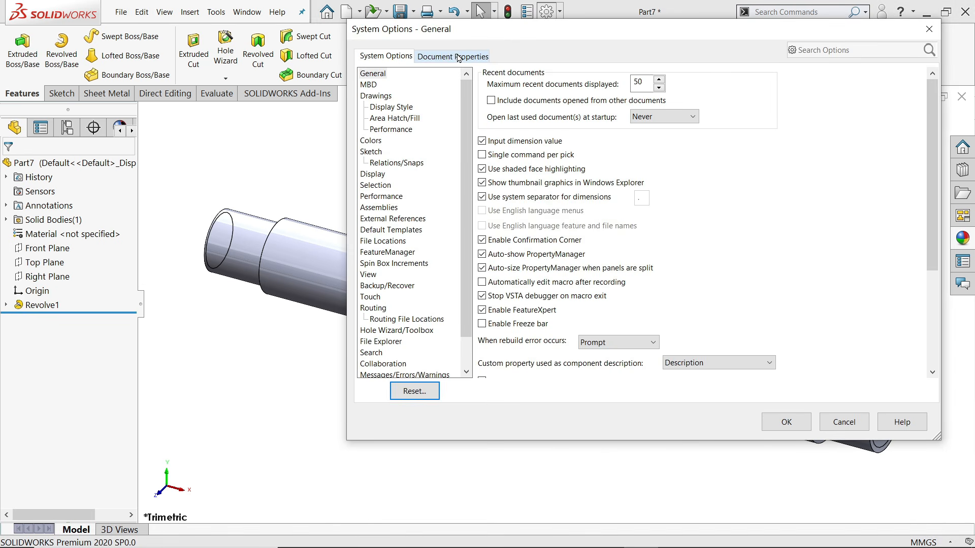
left_click(457, 56)
left_click(375, 141)
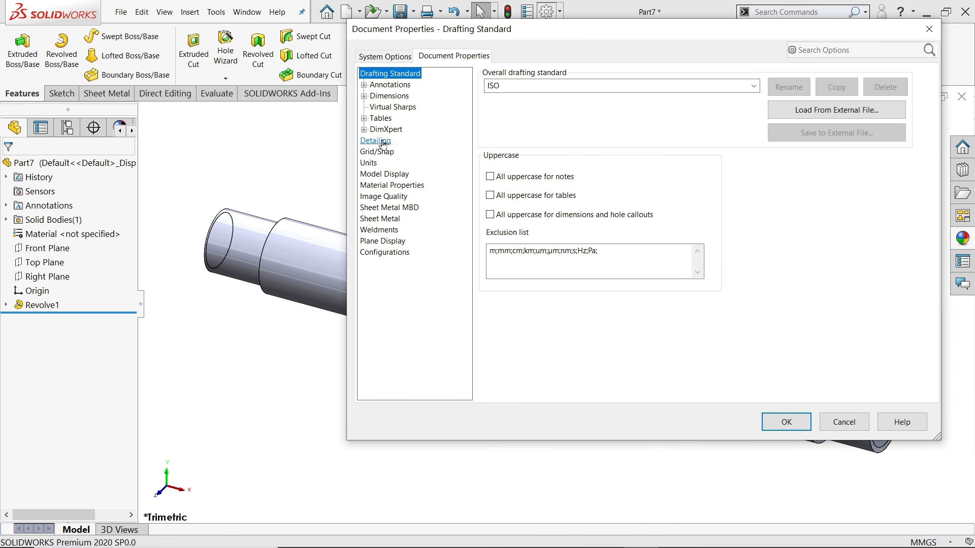
left_click(779, 429)
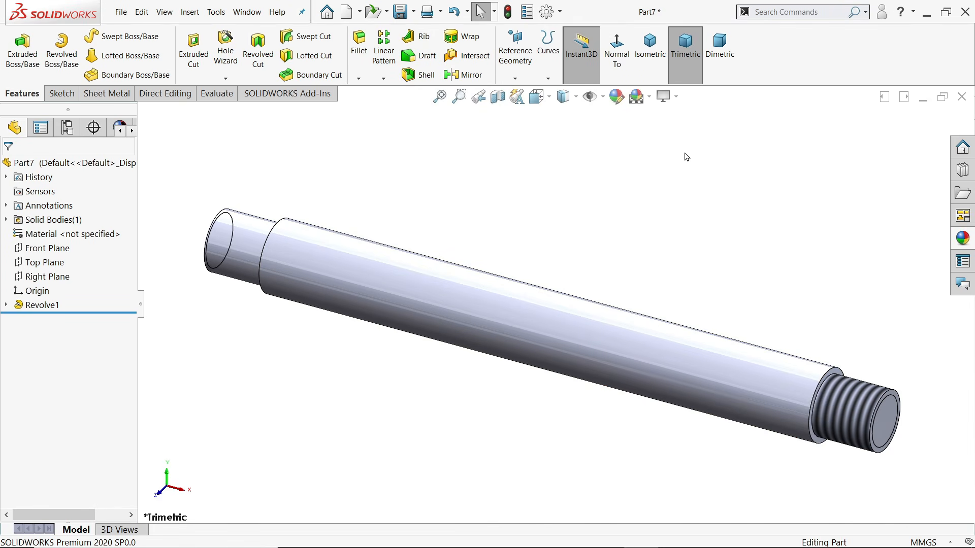
Apply the Solid Orange appearance to the whole shaft and rebuild so the end threads show
left_click(962, 238)
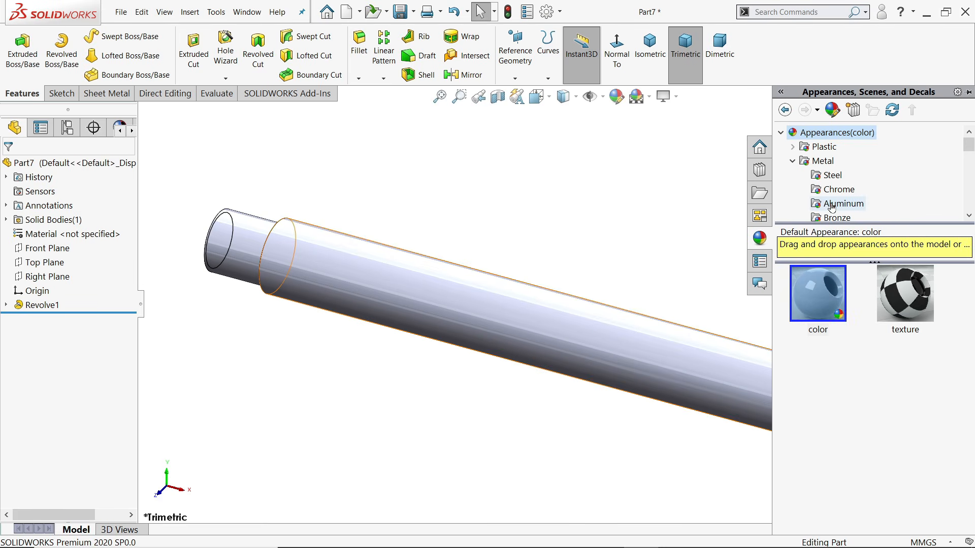
scroll(837, 204, "down", 2)
scroll(838, 206, "down", 4)
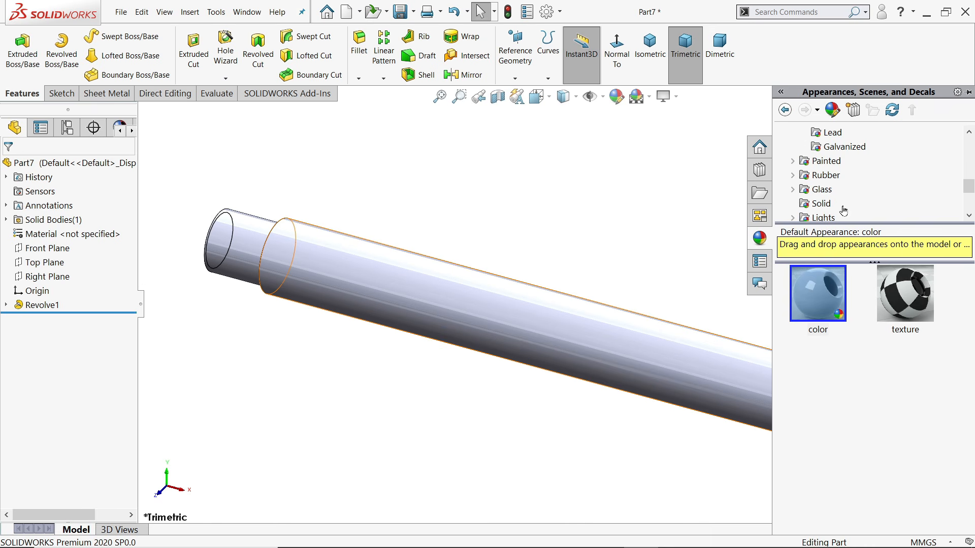
left_click(821, 204)
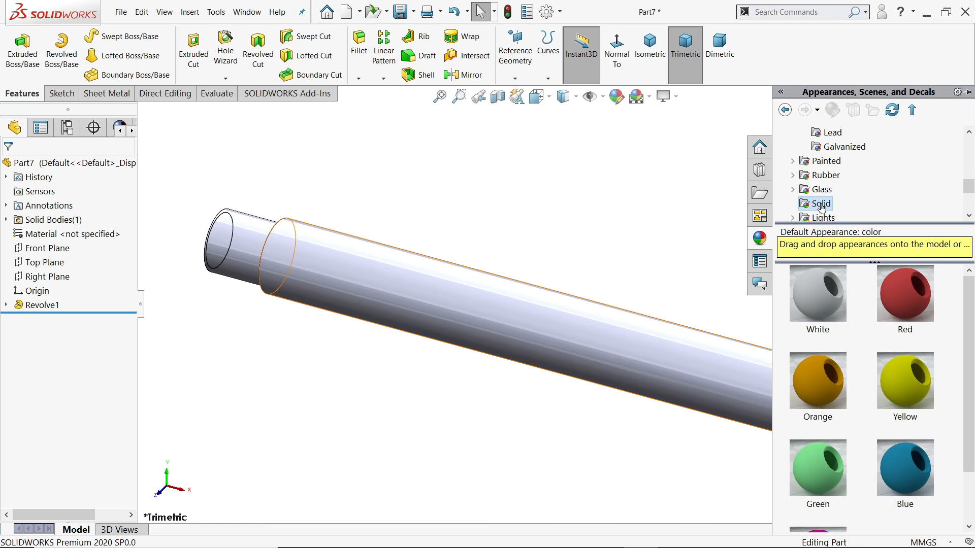
double_click(814, 384)
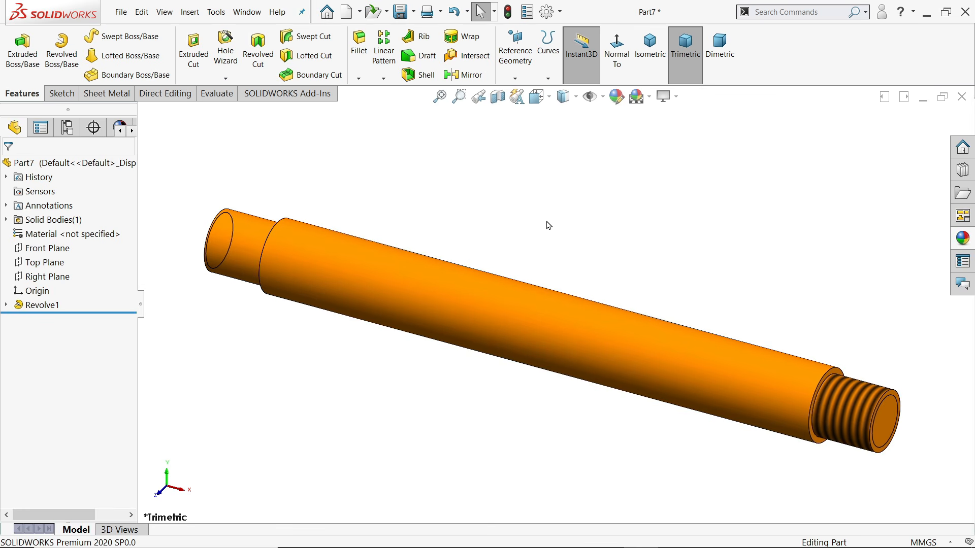
left_click(508, 11)
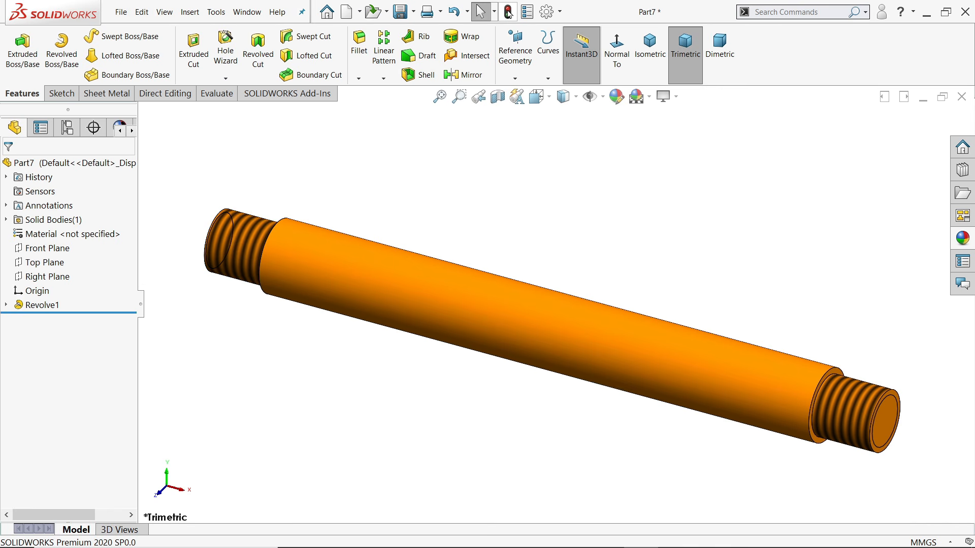
mouse_move(496, 215)
middle_mouse_down()
mouse_move(461, 204)
mouse_move(491, 226)
middle_mouse_up()
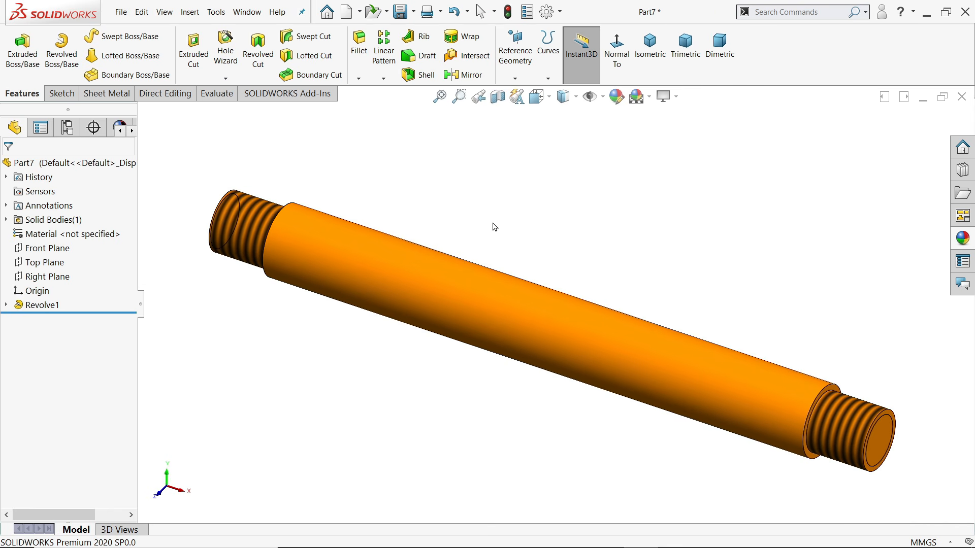
Save the part under the file name 7.Handle
left_click(400, 11)
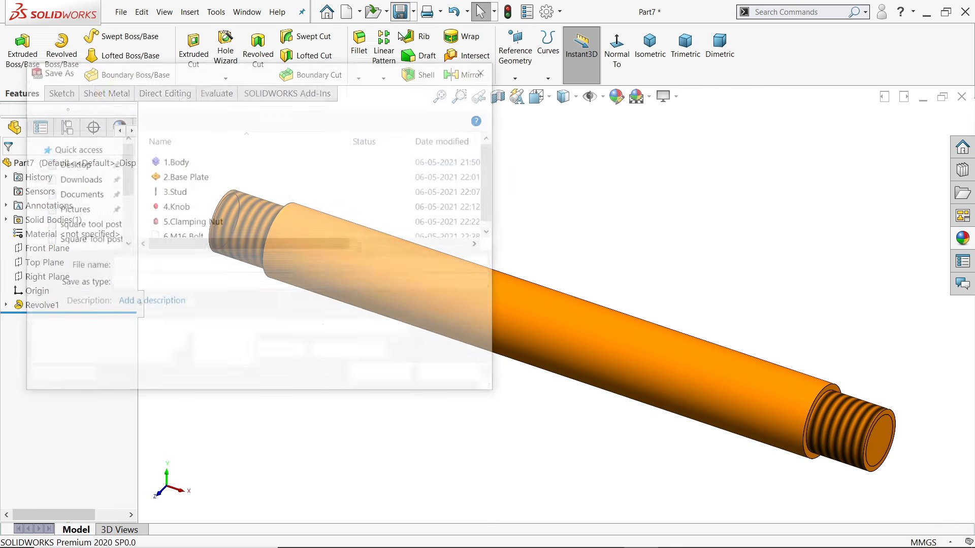
type("7.")
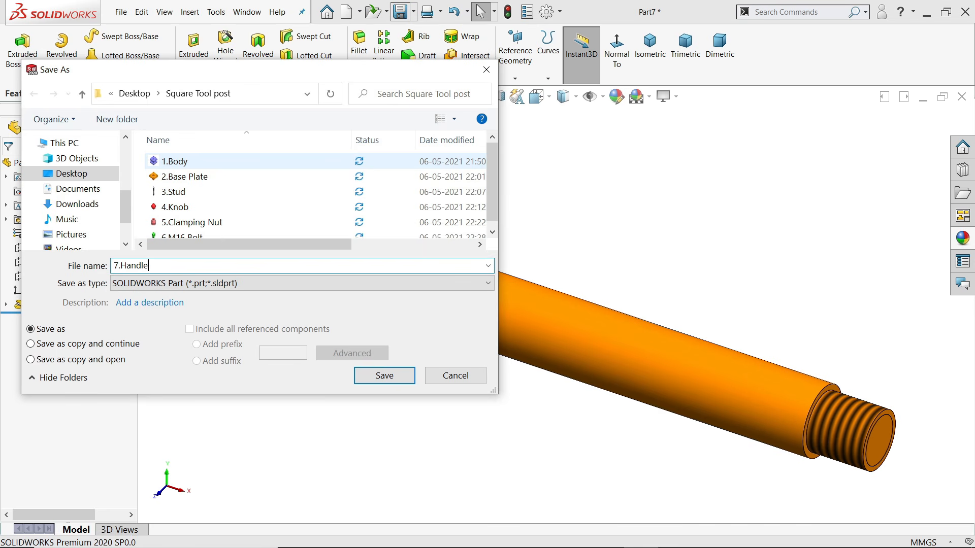
type("Handle")
key("Return")
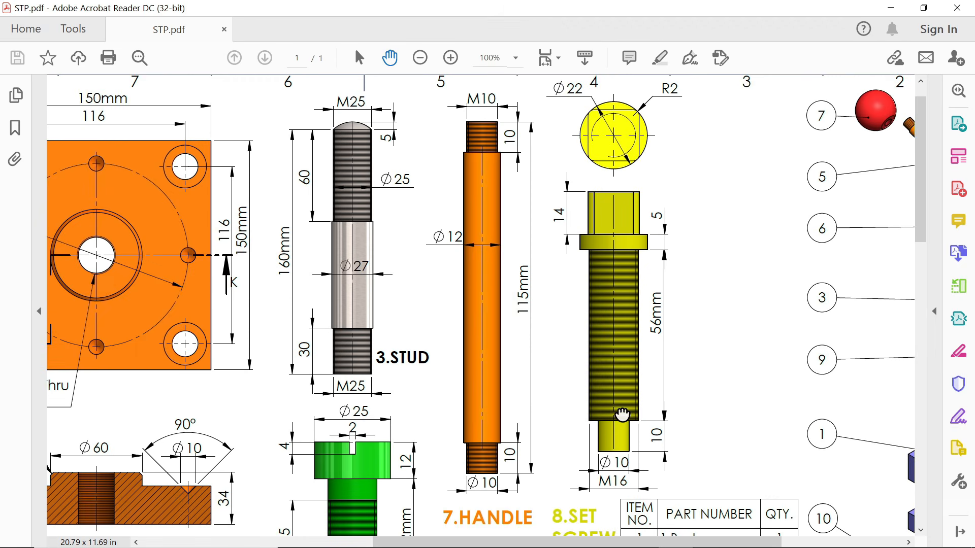
scroll(611, 439, "down", 2)
scroll(610, 439, "up", 2)
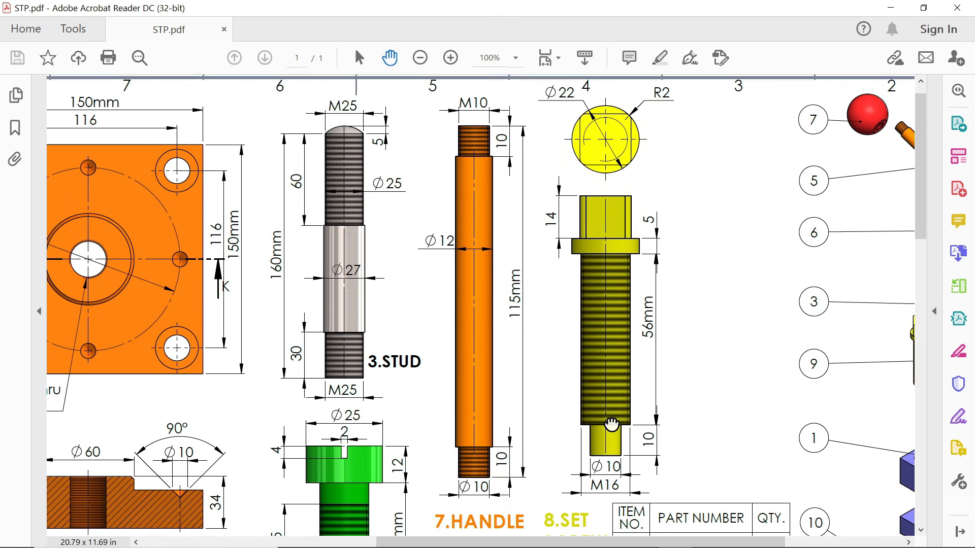
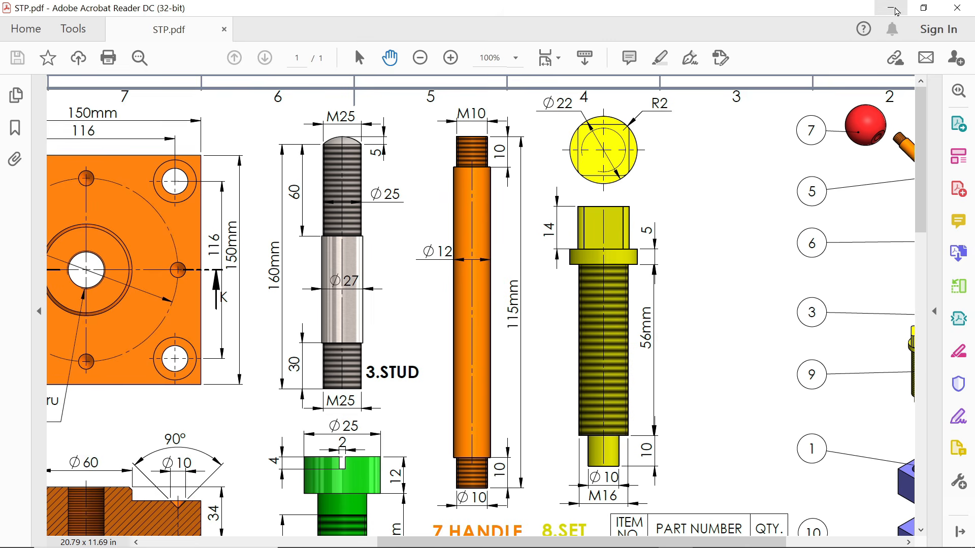
Minimize the STP.pdf drawing in Acrobat to bring back the SOLIDWORKS Part8 window
left_click(895, 10)
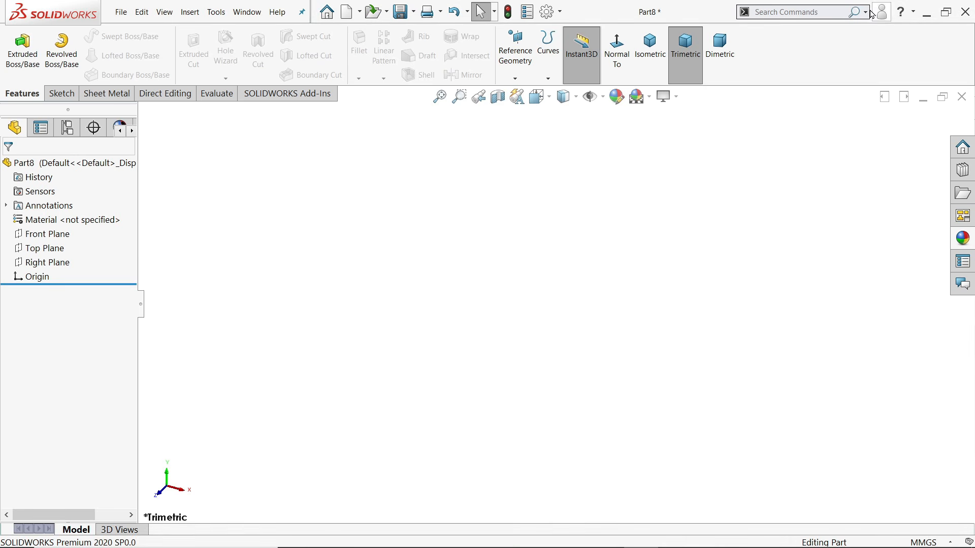
Start a Front Plane sketch and draw the bottom, step and shank edges from the origin
left_click(55, 238)
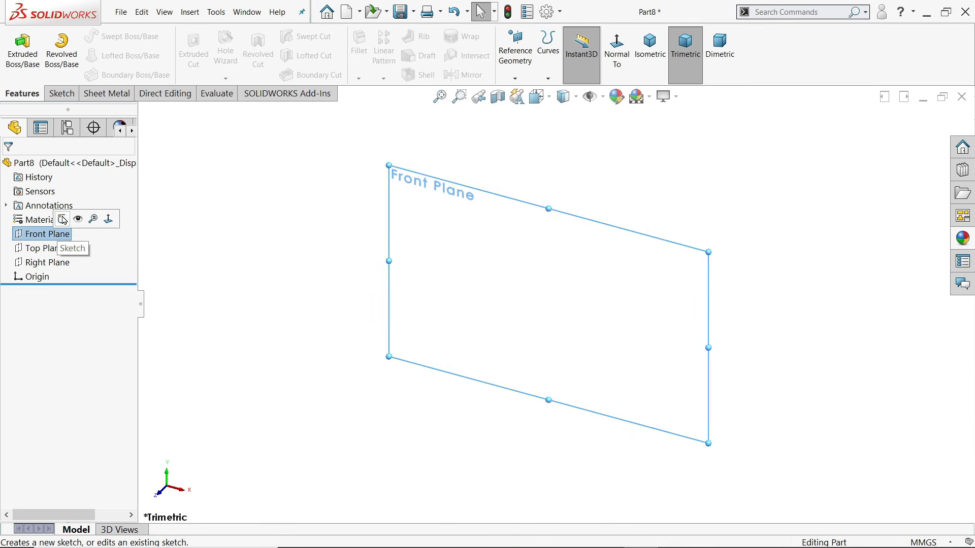
left_click(65, 221)
left_click(82, 35)
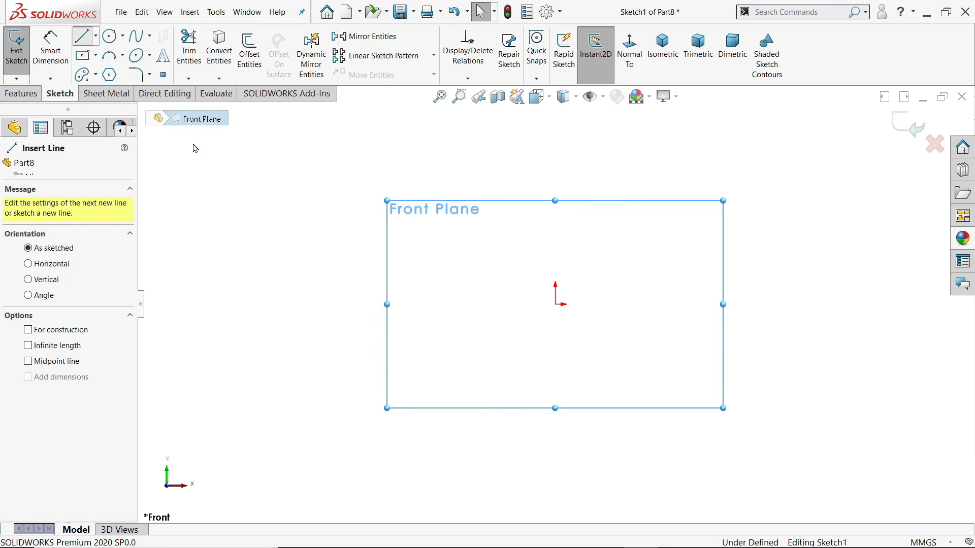
left_click(555, 304)
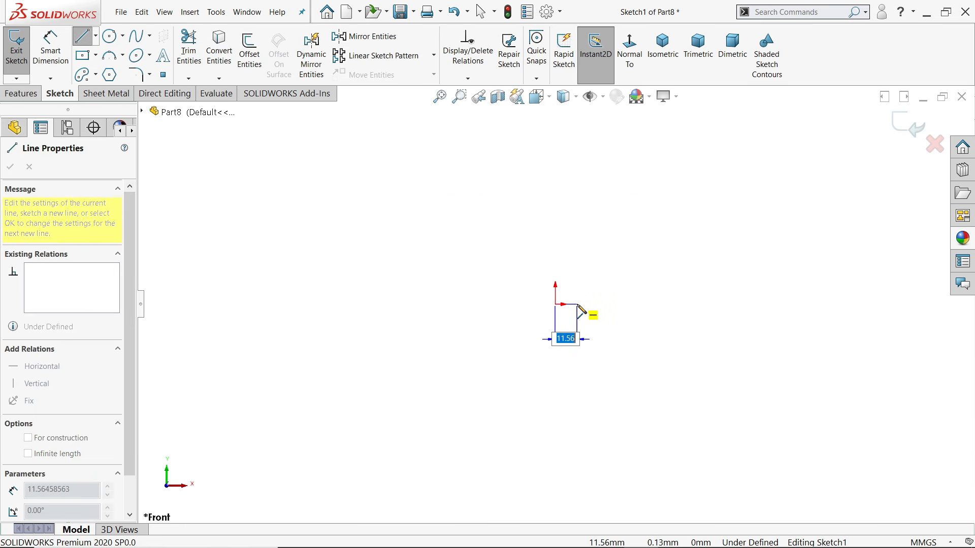
left_click(576, 272)
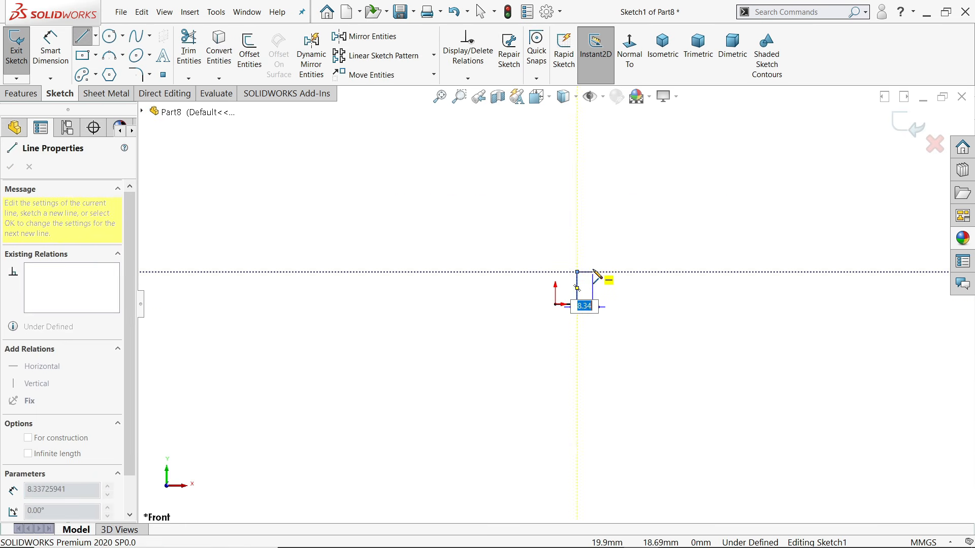
left_click(592, 272)
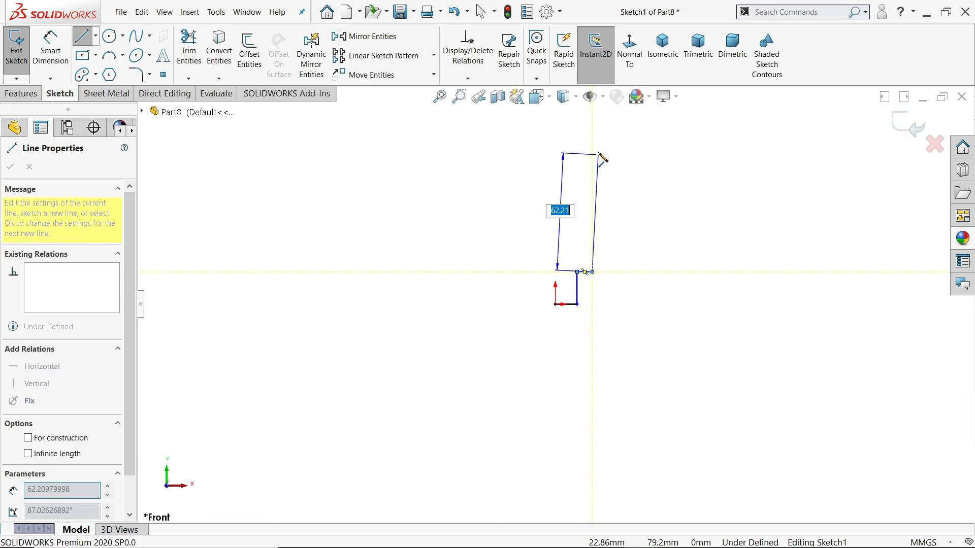
left_click(592, 122)
Draw the head edges, close the outline at the origin, and select its left edge
left_click(604, 122)
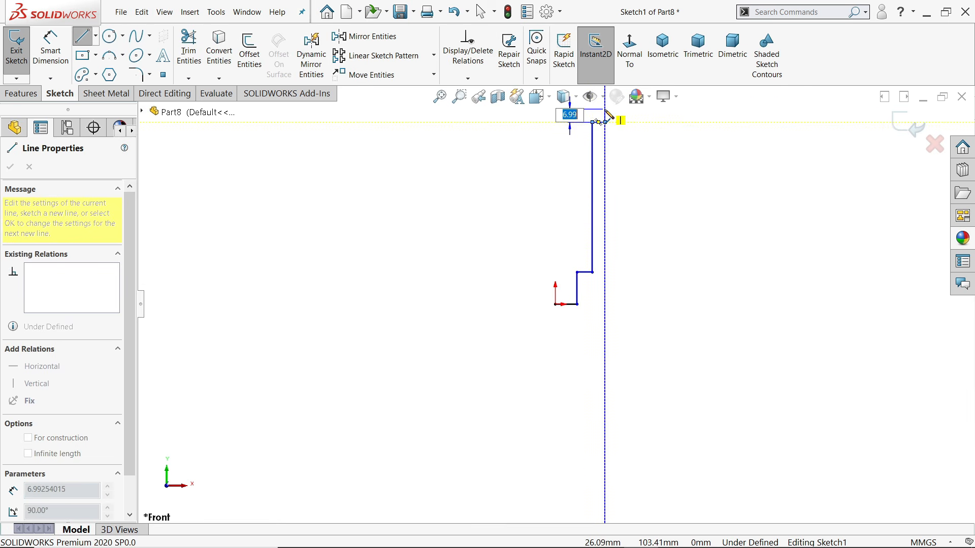
left_click(604, 109)
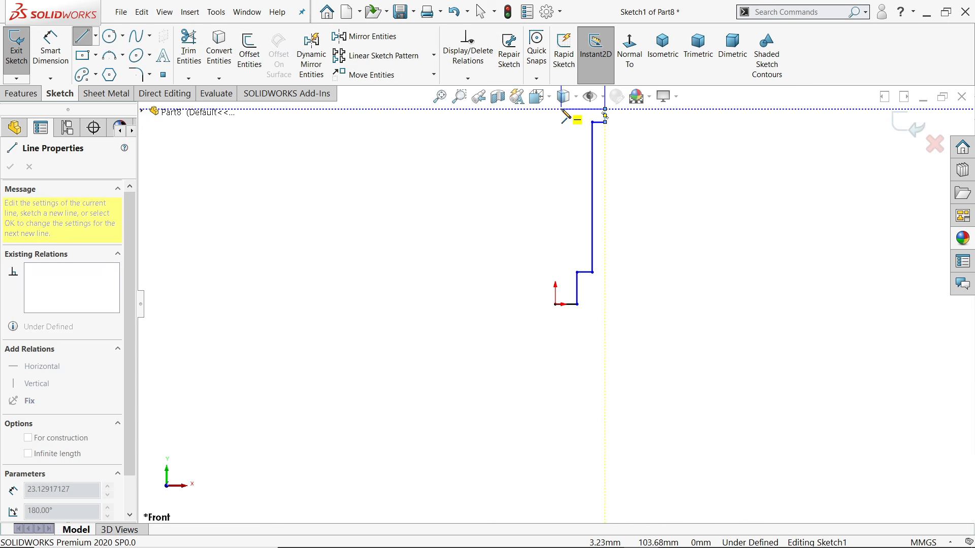
left_click(555, 109)
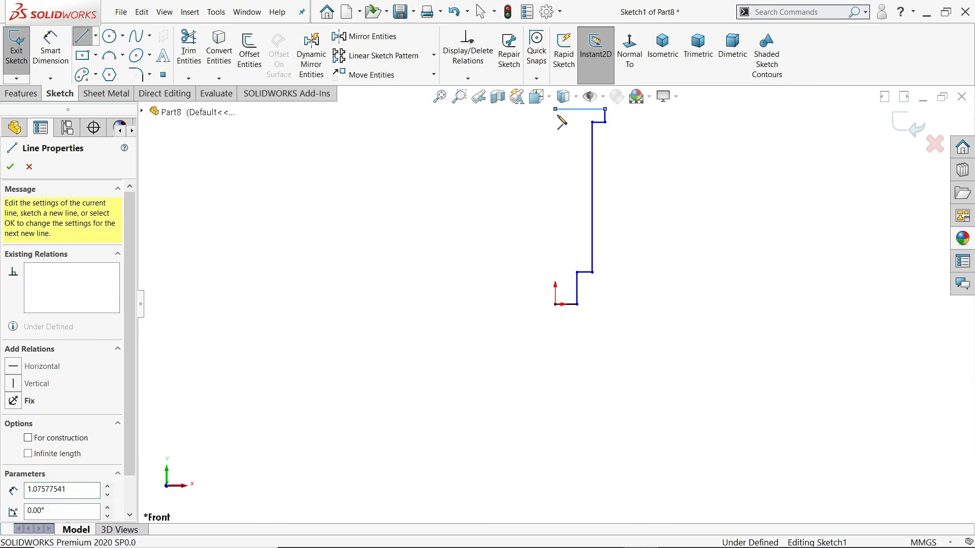
left_click(555, 304)
right_click(494, 280)
left_click(528, 288)
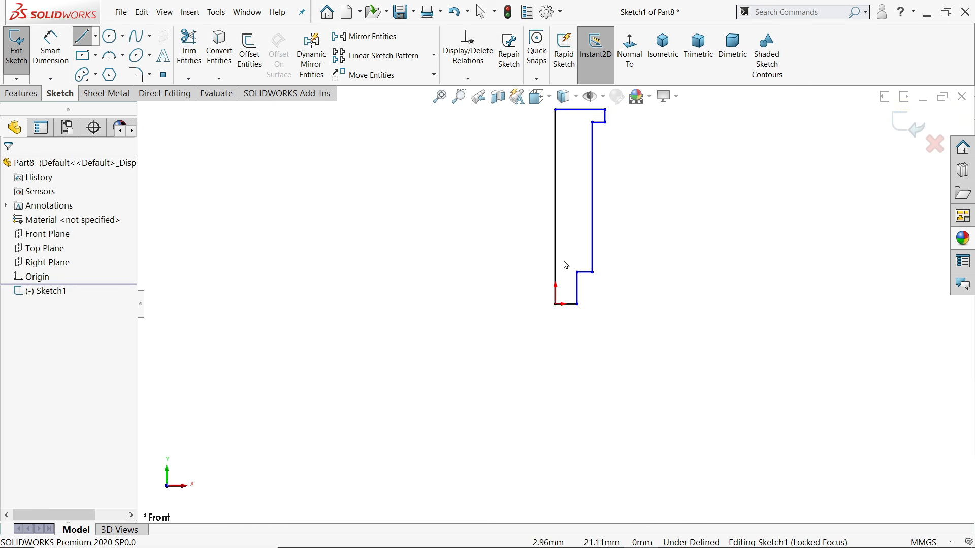
left_click(591, 234)
Convert the profile's left edge into a construction centreline
left_click(600, 222)
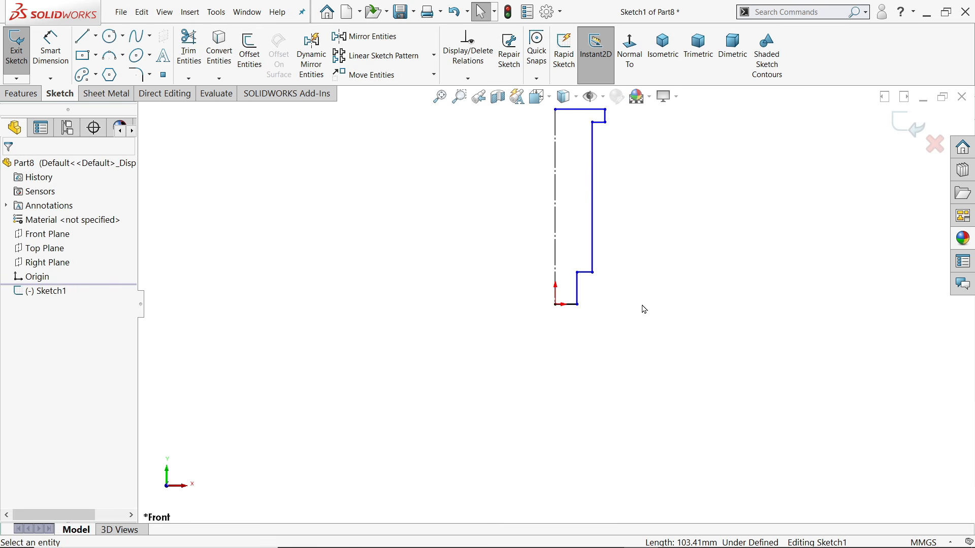
scroll(641, 306, "up", 2)
scroll(579, 195, "down", 3)
scroll(579, 221, "down", 3)
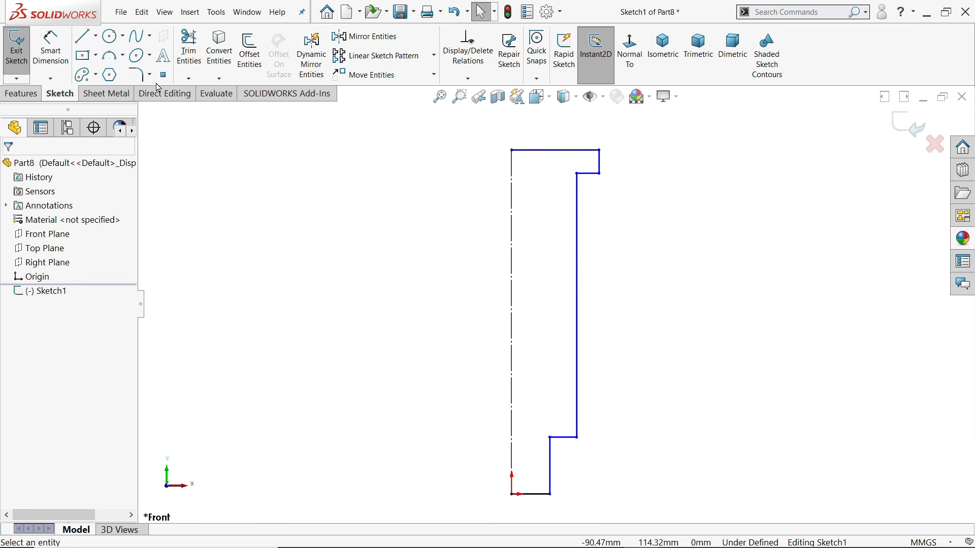
Dimension the head height 5, shank length 56 and tip length 10 mm
left_click(51, 50)
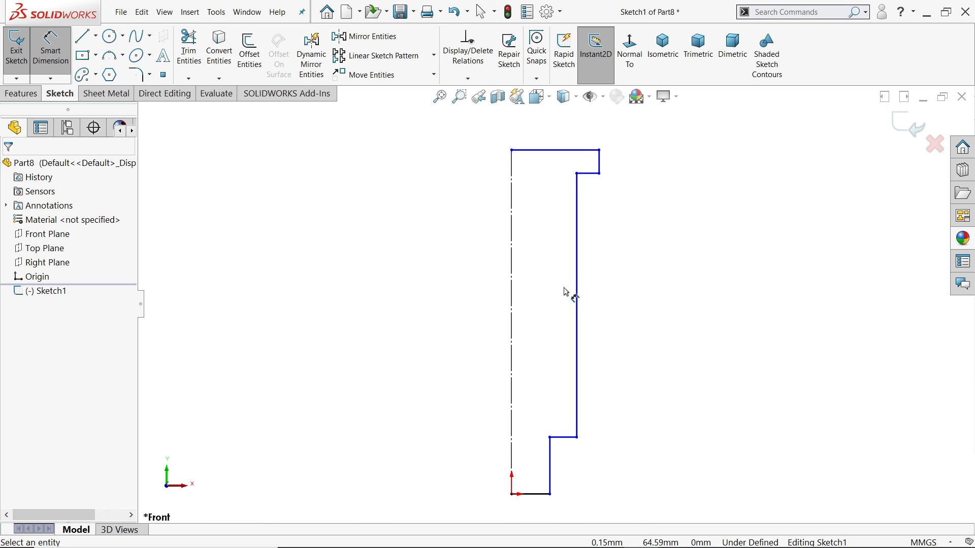
left_click(601, 168)
left_click(662, 163)
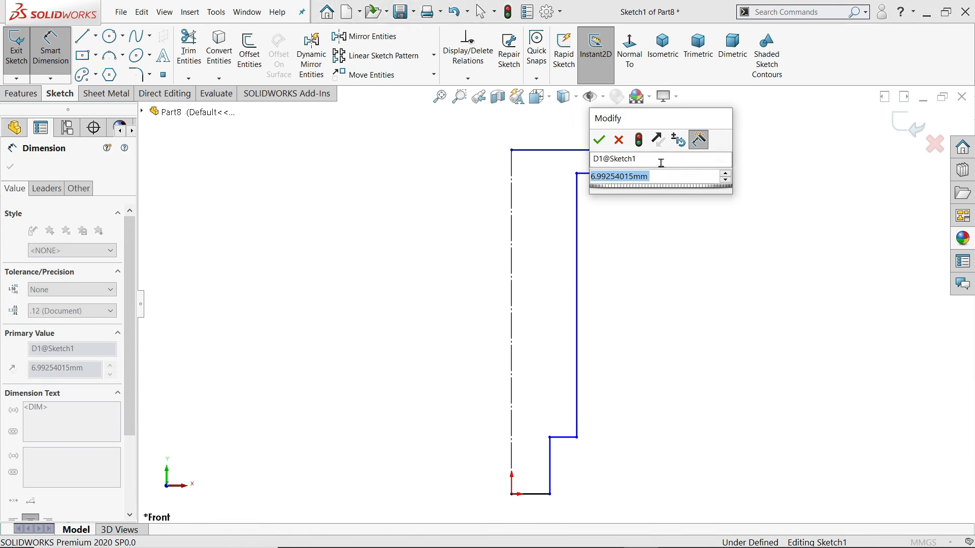
type("5")
key("Return")
left_click(577, 292)
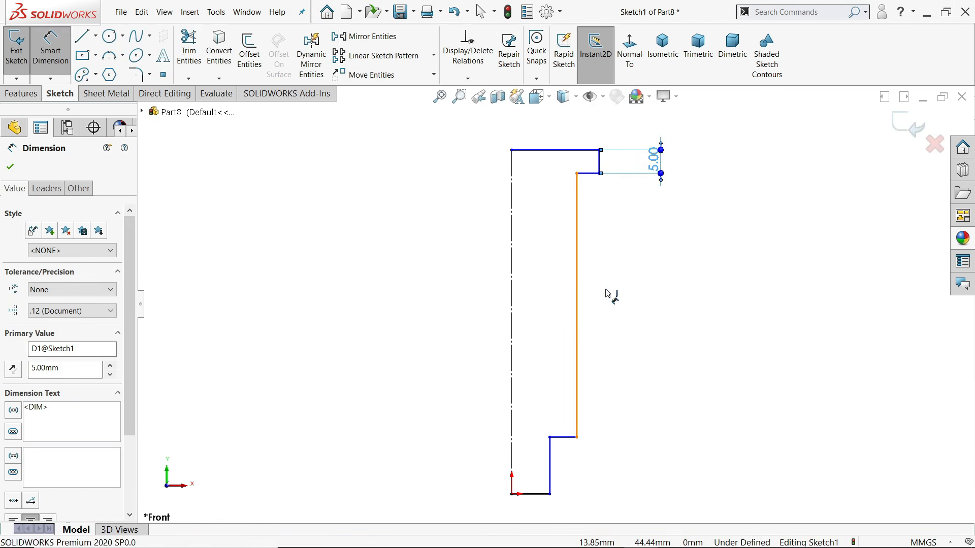
left_click(615, 293)
type("56")
key("Return")
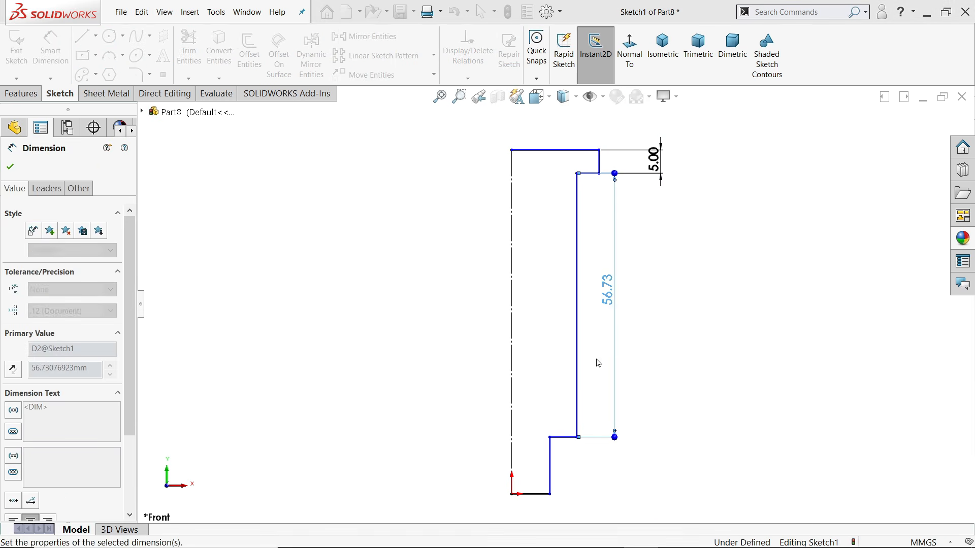
left_click(552, 470)
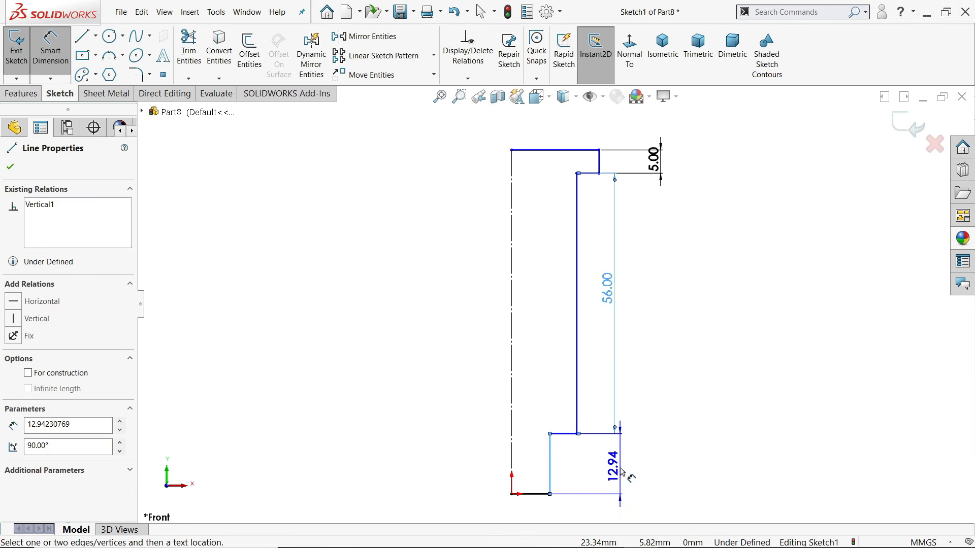
left_click(625, 471)
type("10")
key("Return")
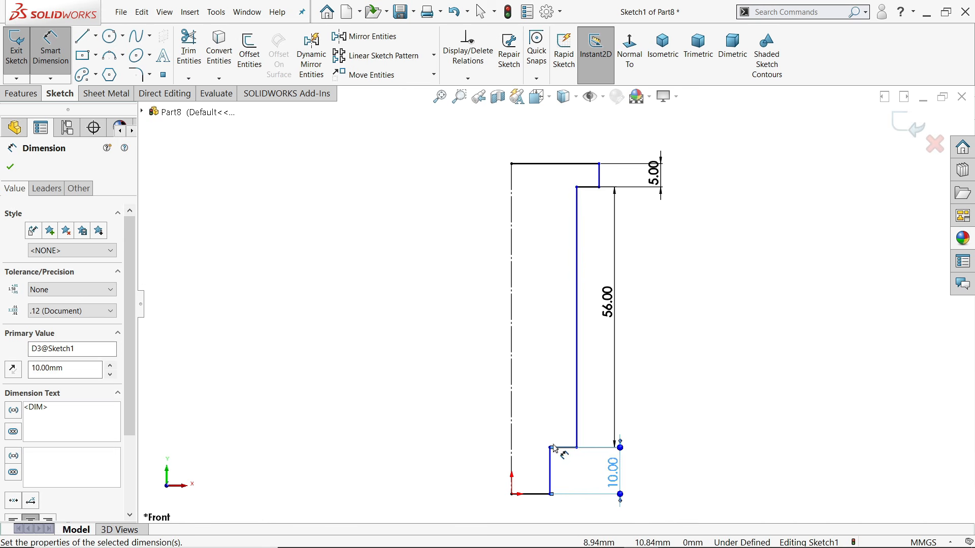
Dimension the tip, shank and head diameters from the centreline as 10, 16 and 22 mm
left_click(511, 467)
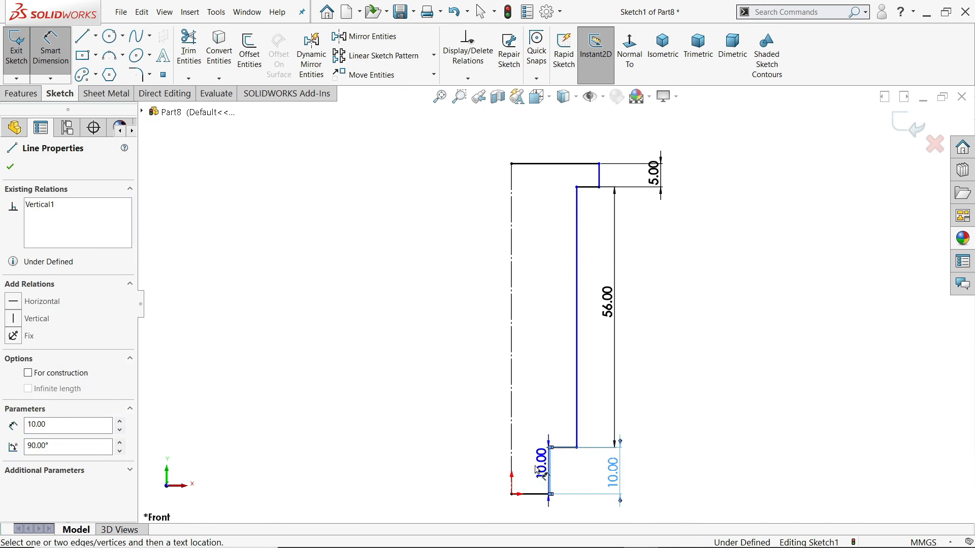
left_click(484, 452)
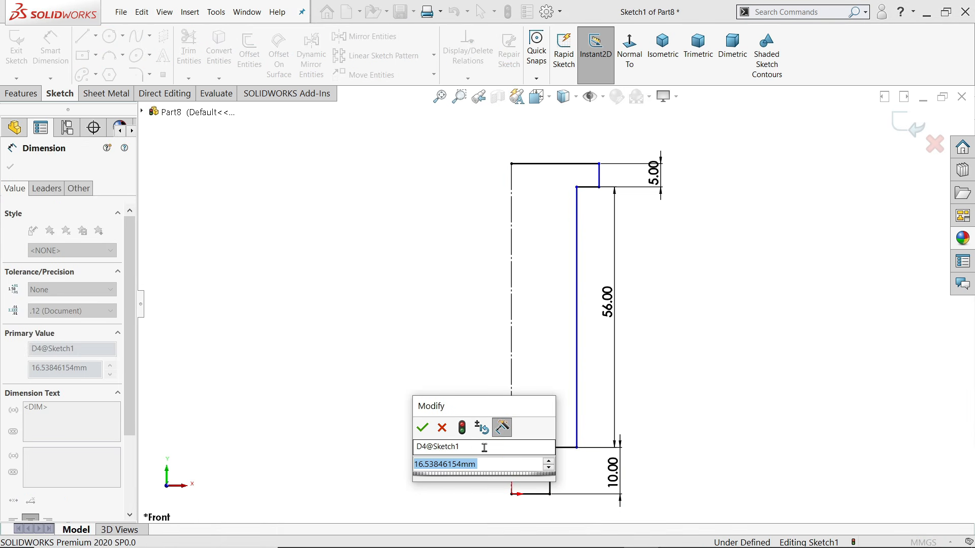
type("10")
key("Return")
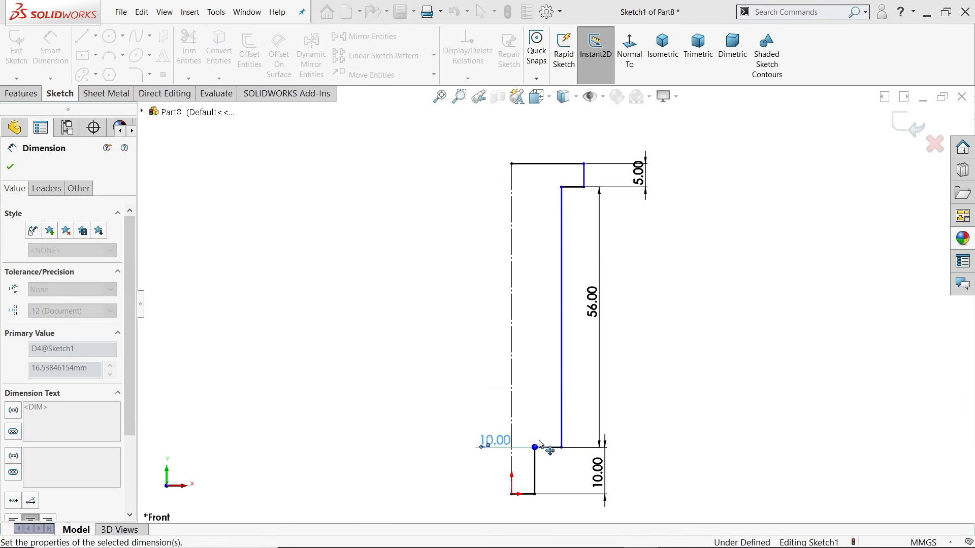
left_click(564, 358)
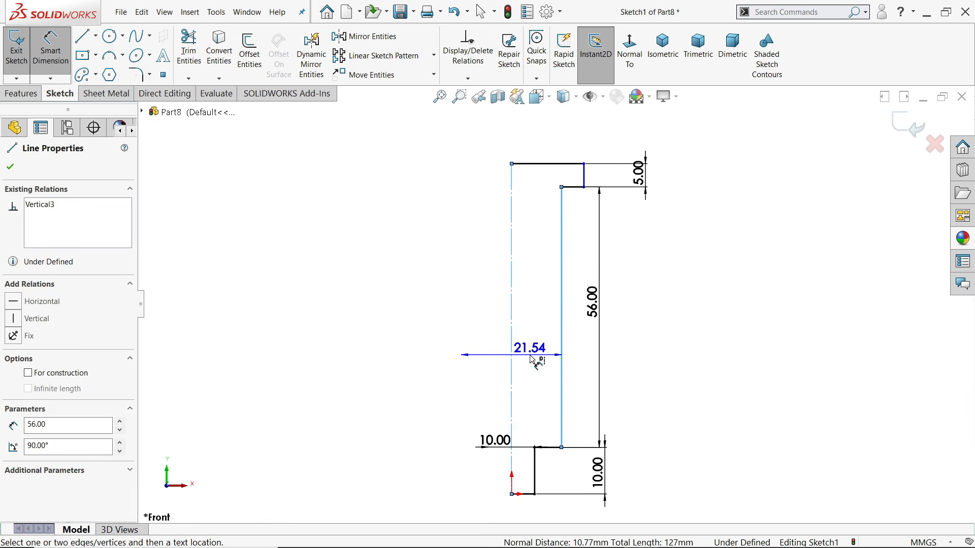
left_click(537, 362)
type("16")
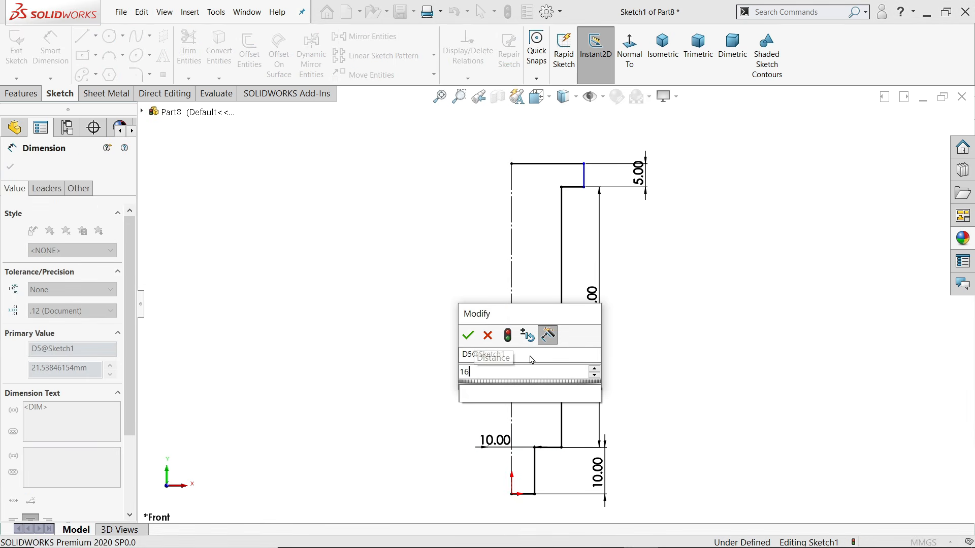
key("Return")
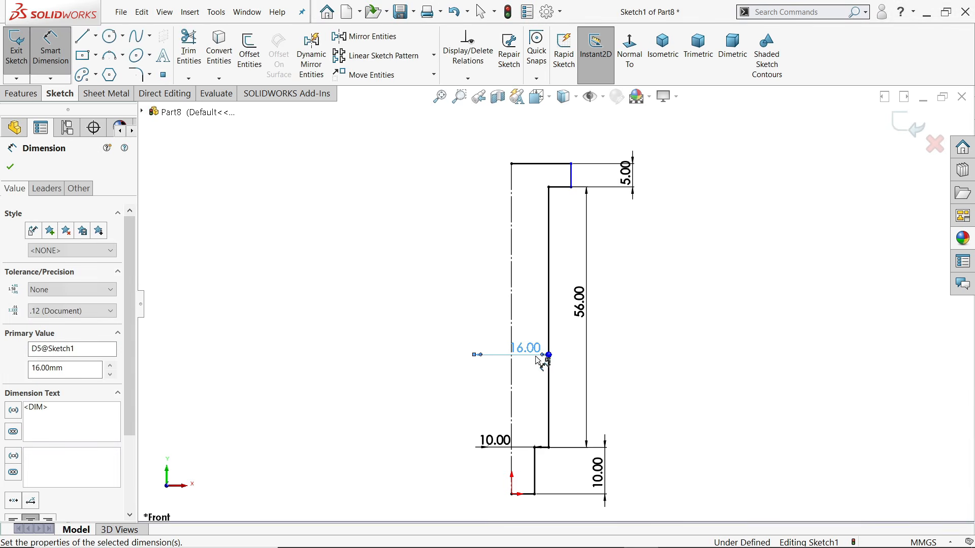
left_click(572, 175)
left_click(531, 146)
type("22")
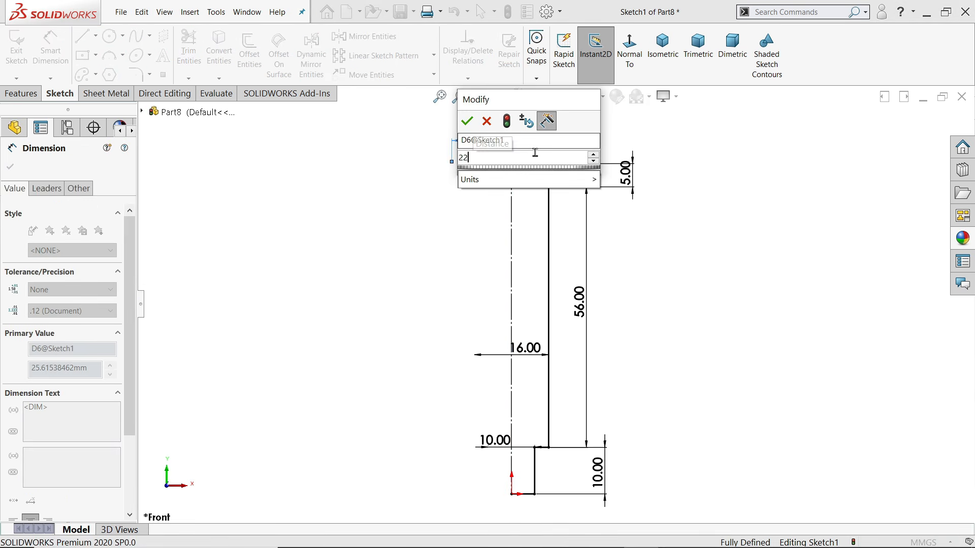
key("Return")
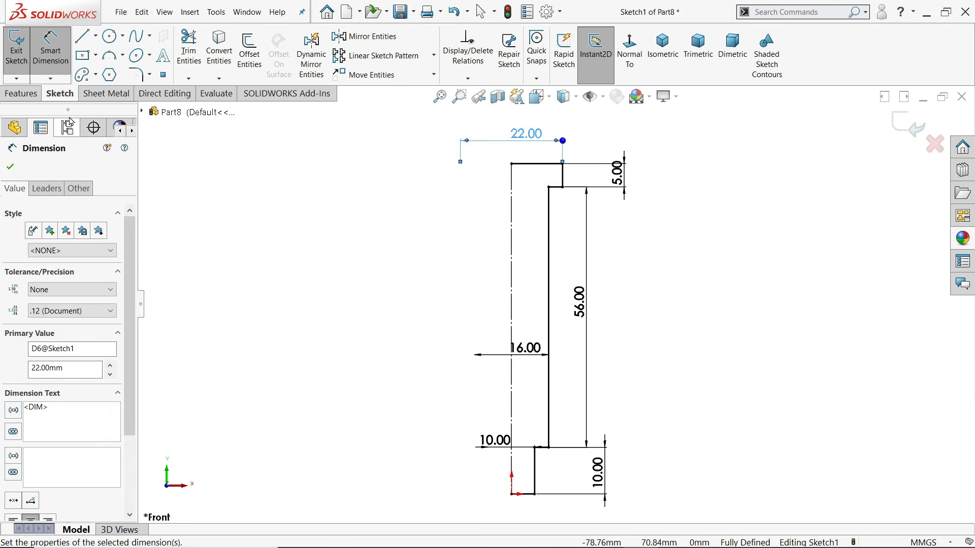
left_click(21, 93)
Revolve Sketch1 a full 360° about its centreline into the stepped bolt body
left_click(63, 53)
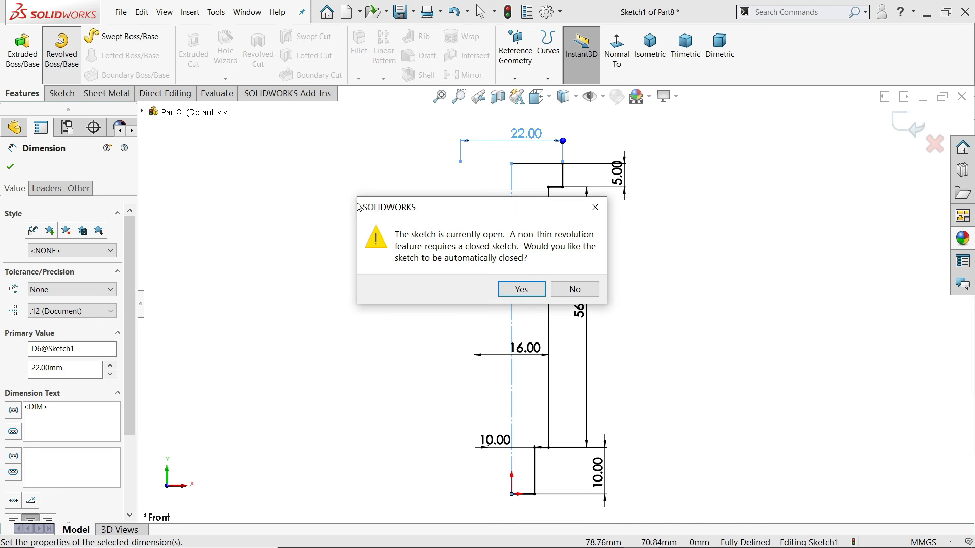
left_click(521, 289)
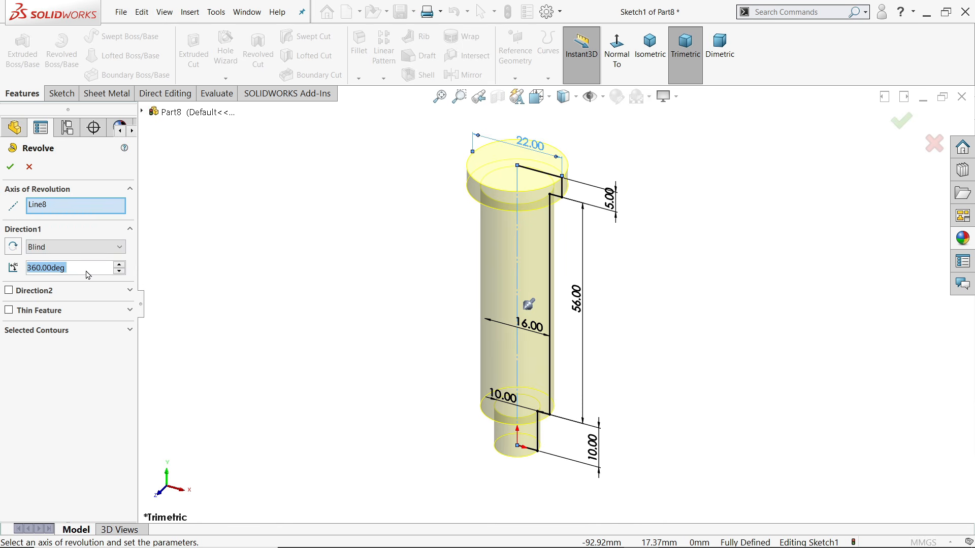
left_click(11, 167)
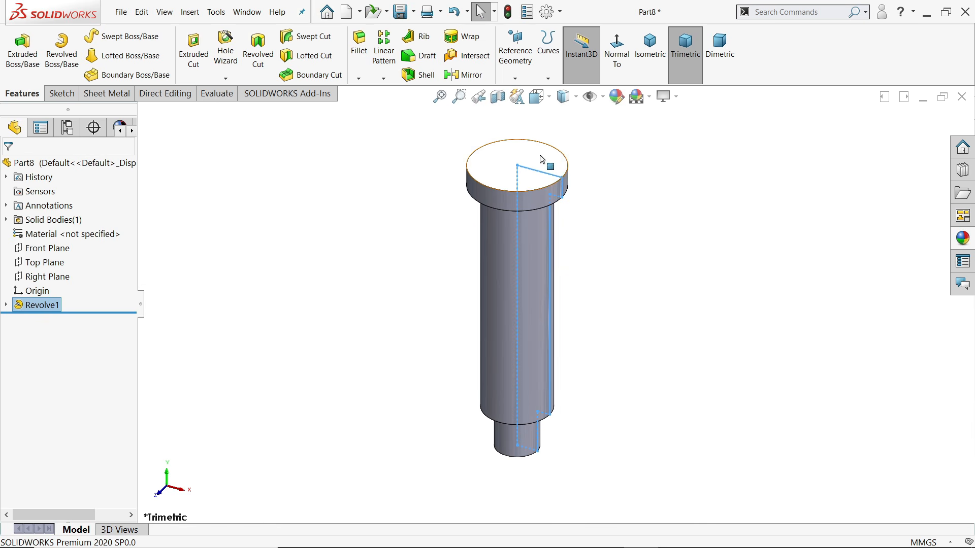
left_click(549, 170)
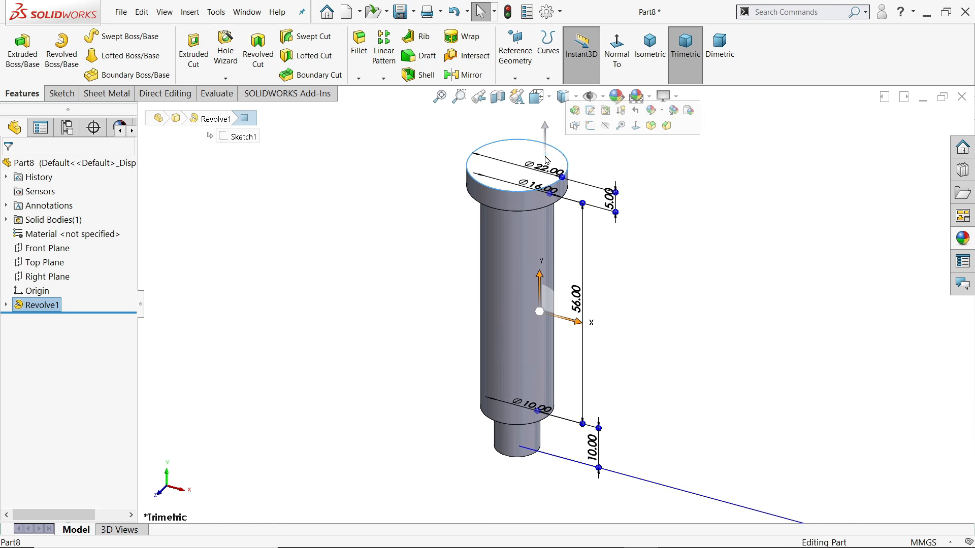
On the head's top face, draw a centre rectangle from the origin and make it square with an Equal relation
left_click(590, 125)
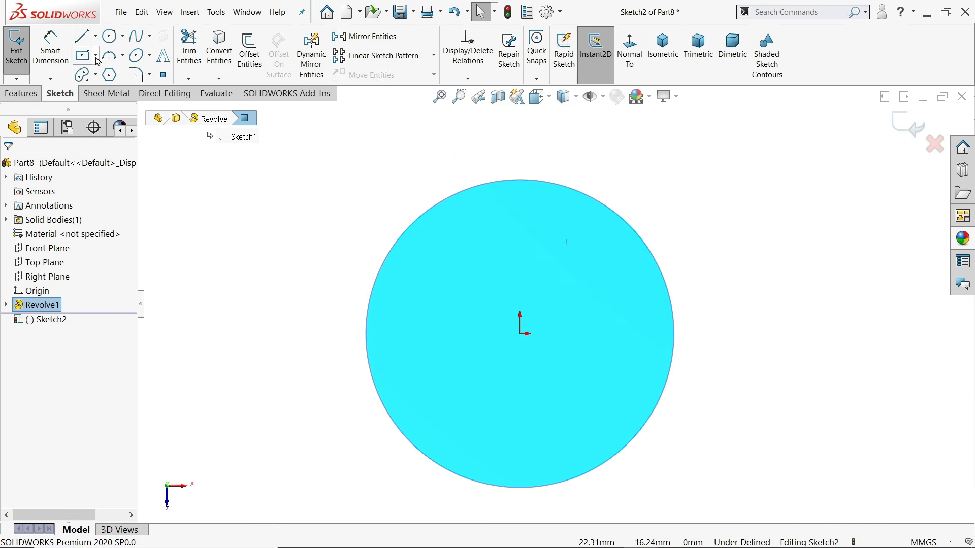
left_click(84, 56)
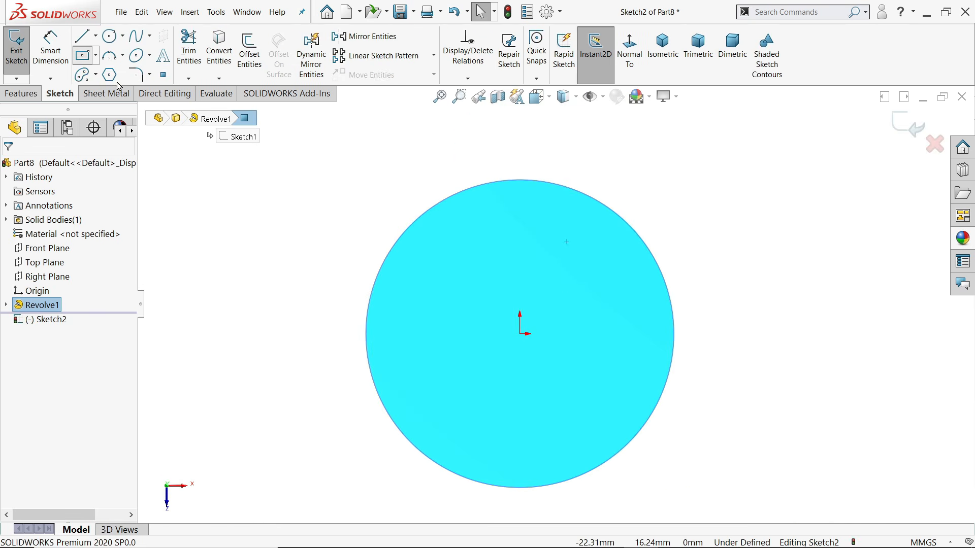
left_click(521, 335)
left_click(535, 259)
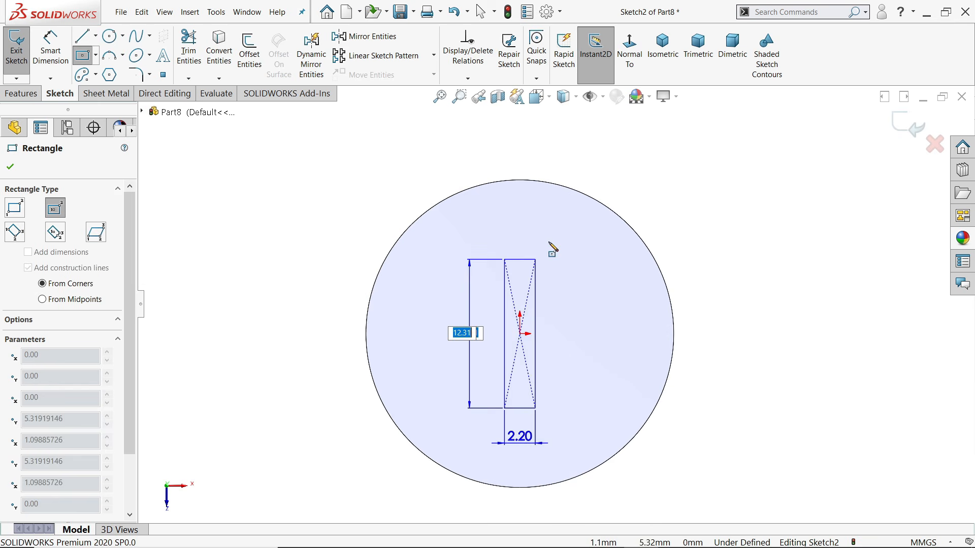
left_click(653, 174)
right_click(706, 186)
left_click(725, 193)
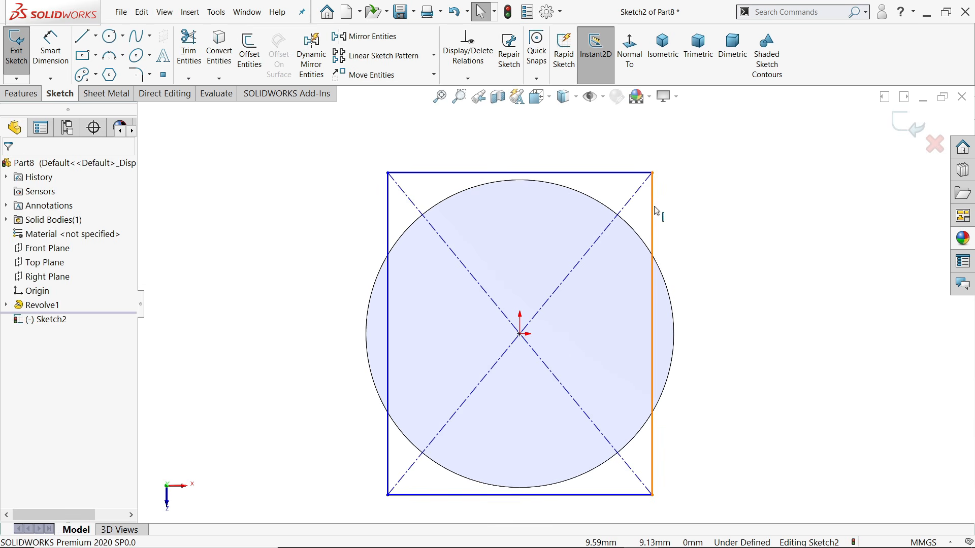
left_click(652, 211)
left_click(632, 173, "ctrl")
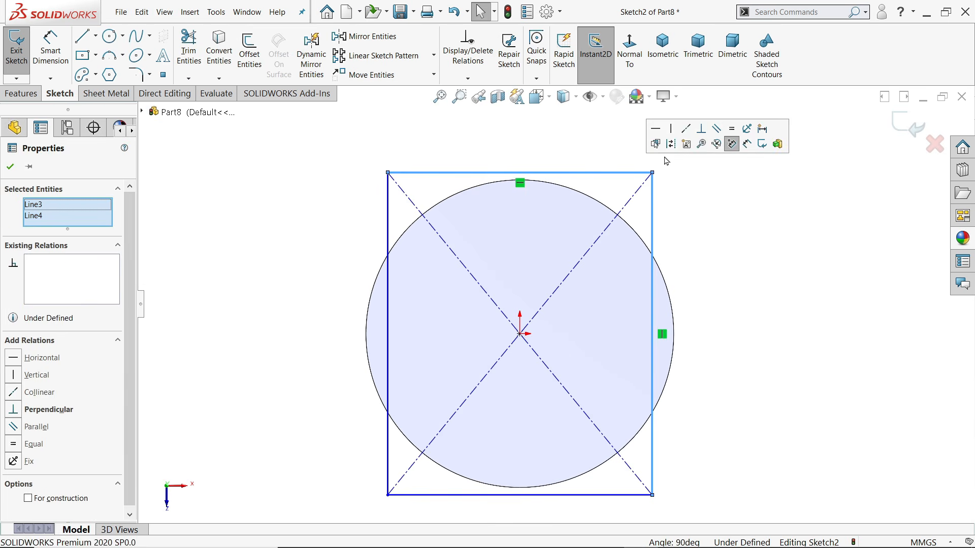
left_click(732, 129)
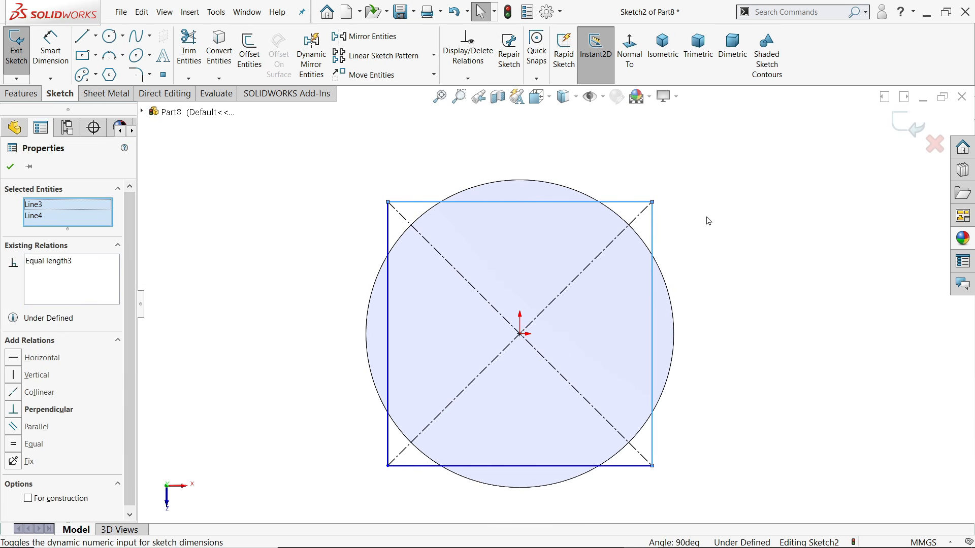
left_click(289, 156)
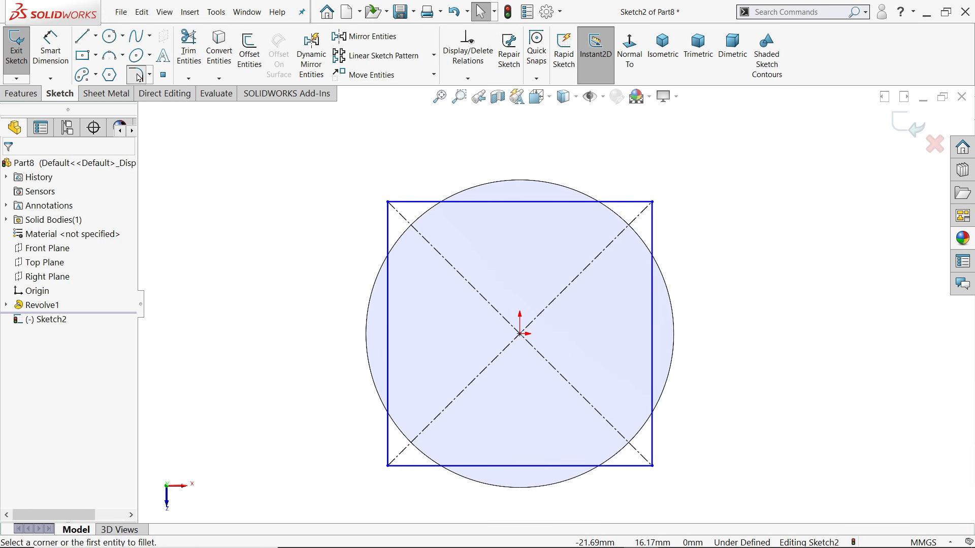
Fillet all four square corners with a 2 mm radius, accepting the equal-relation warnings
left_click(137, 76)
type("2.00mm")
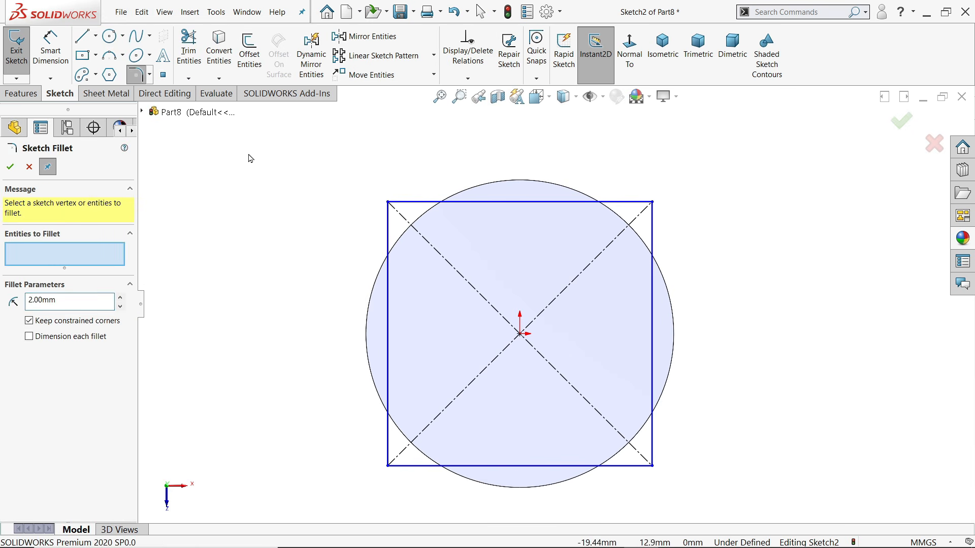
mouse_move(248, 153)
left_mouse_down()
mouse_move(426, 405)
mouse_move(760, 513)
left_mouse_up()
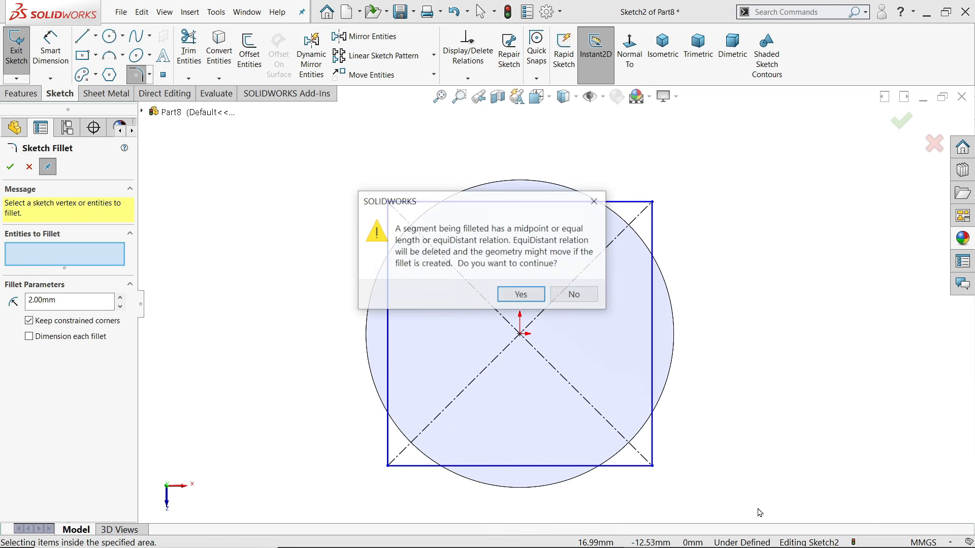
left_click(532, 298)
left_click(532, 298)
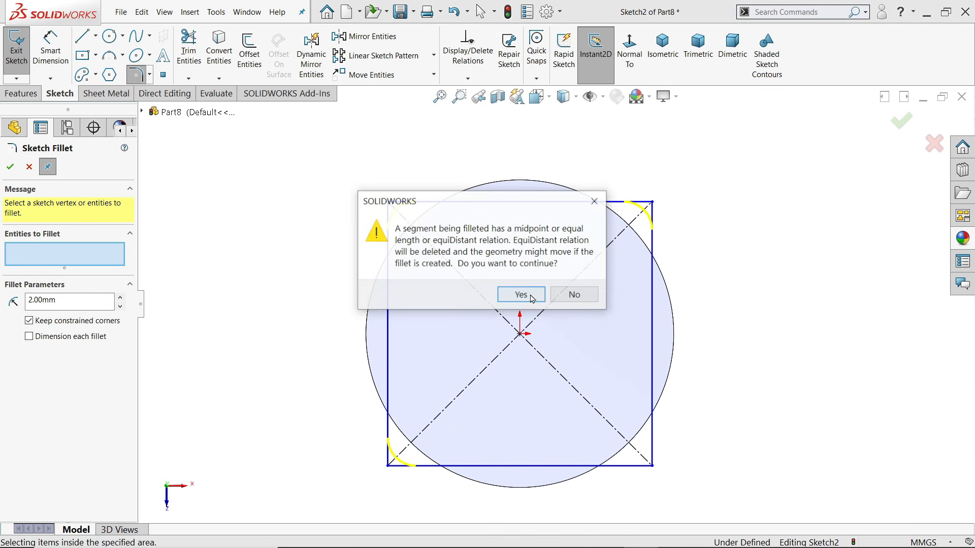
left_click(532, 299)
left_click(10, 166)
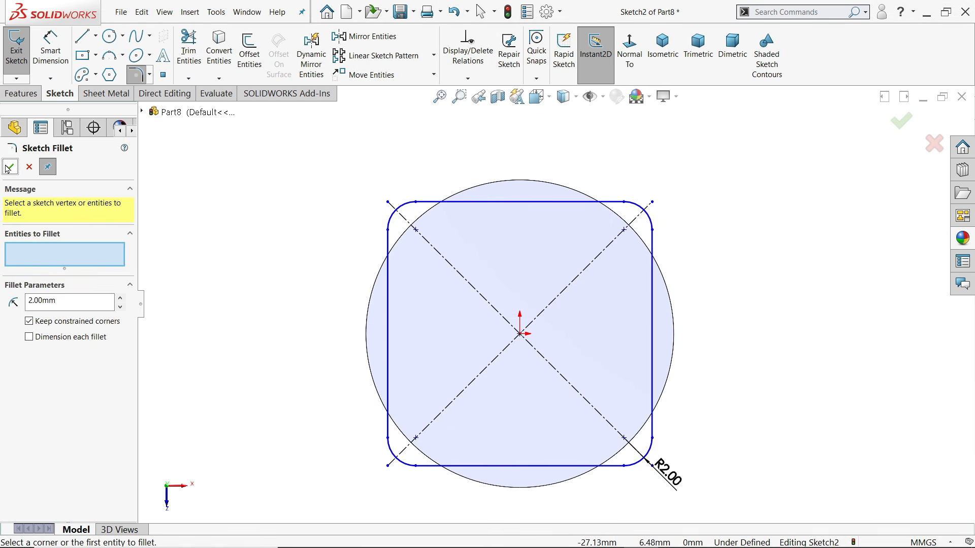
scroll(613, 249, "down", 2)
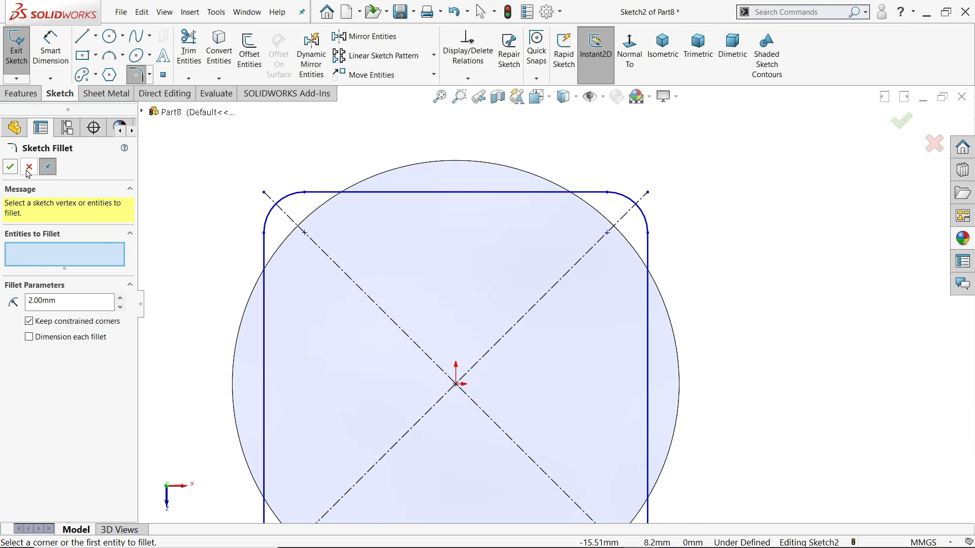
left_click(28, 169)
Make the top-right corner arc tangent to the head circle and view the part isometrically
left_click(638, 258)
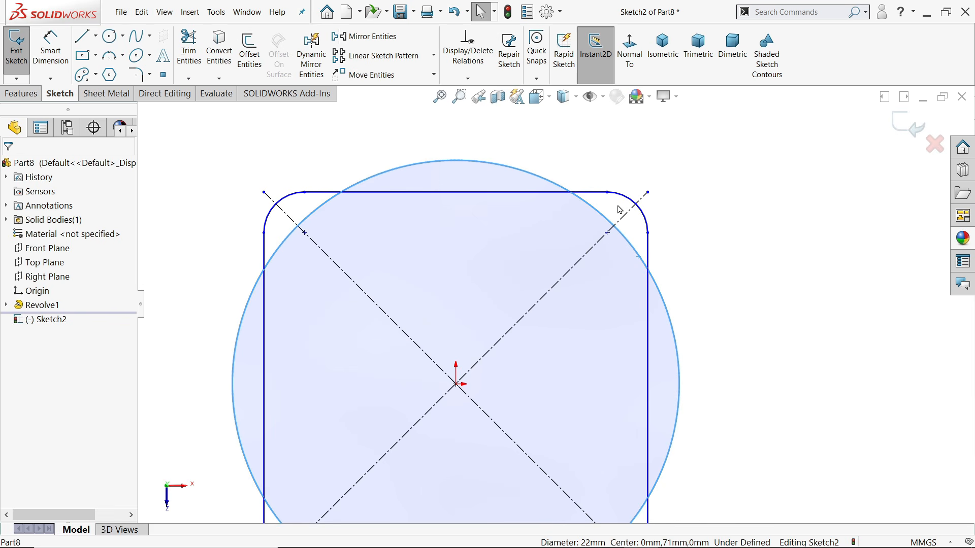
left_click(647, 221, "ctrl")
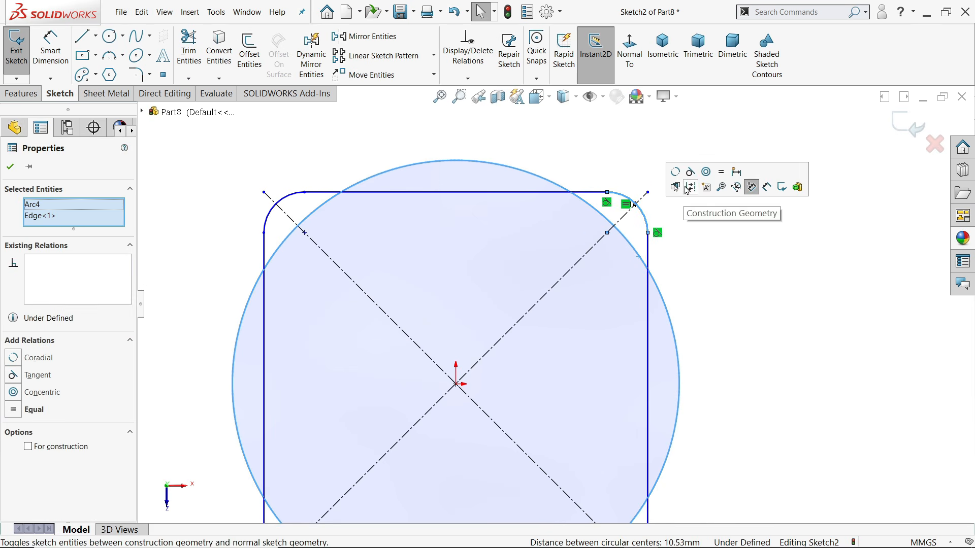
left_click(702, 187)
left_click(731, 278)
scroll(660, 299, "up", 3)
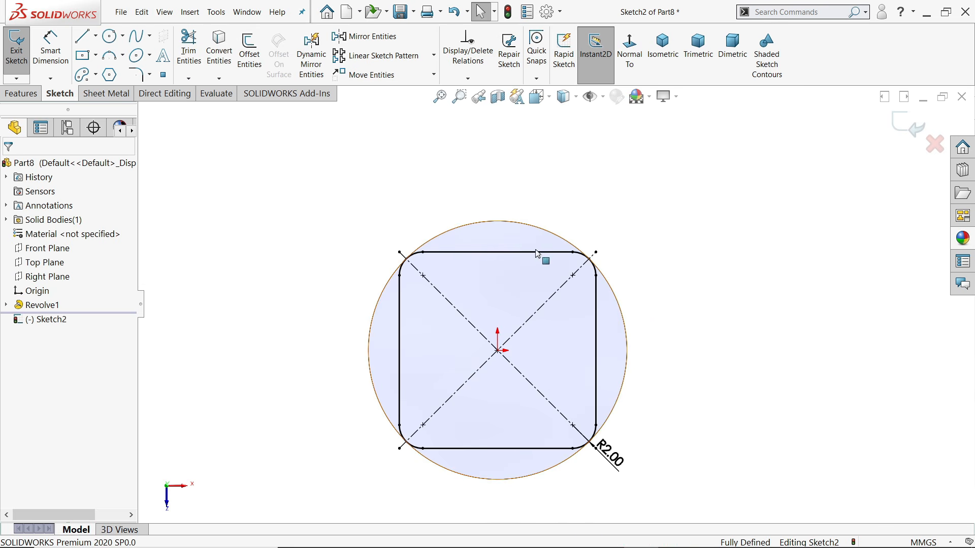
left_click(663, 63)
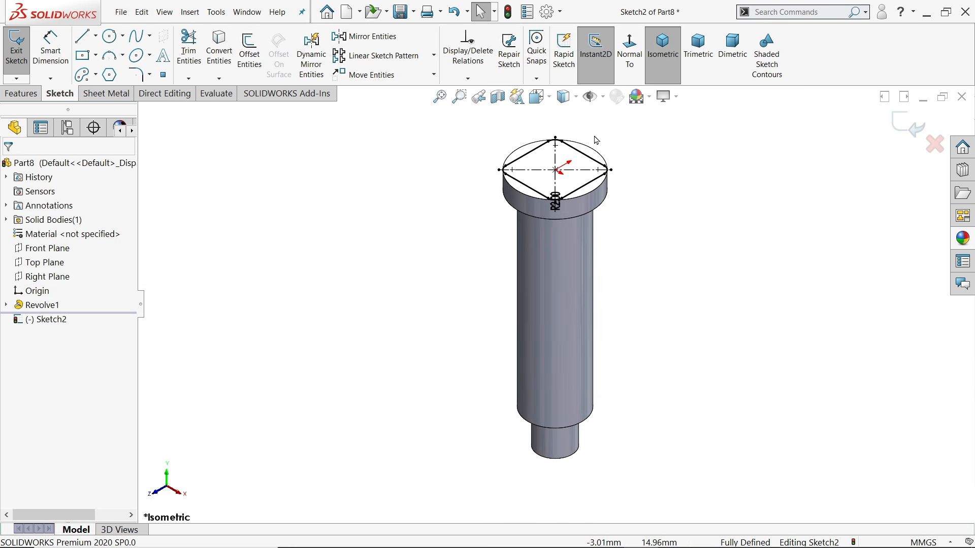
scroll(572, 152, "down", 5)
left_click(22, 94)
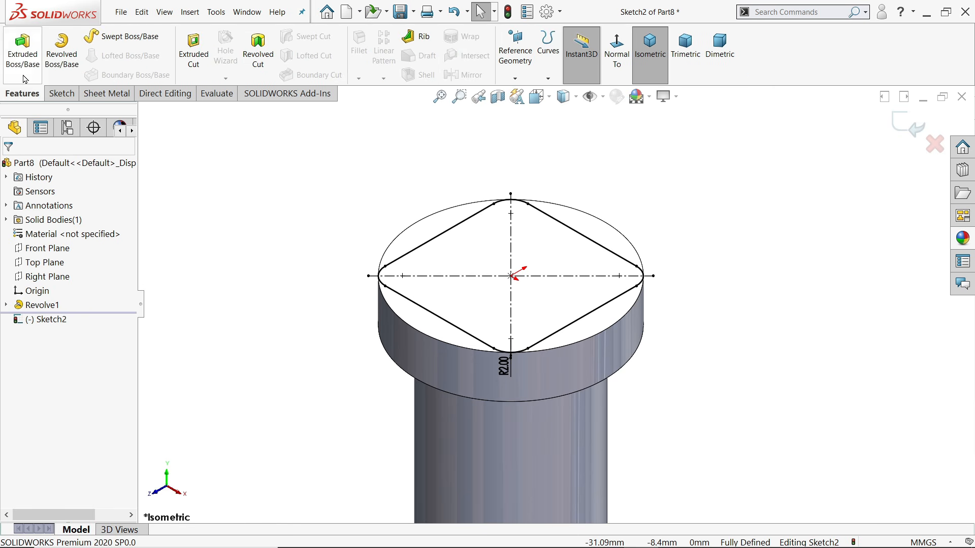
Extrude the rounded square 14 mm as Boss-Extrude1 on top of the bolt head
left_click(22, 58)
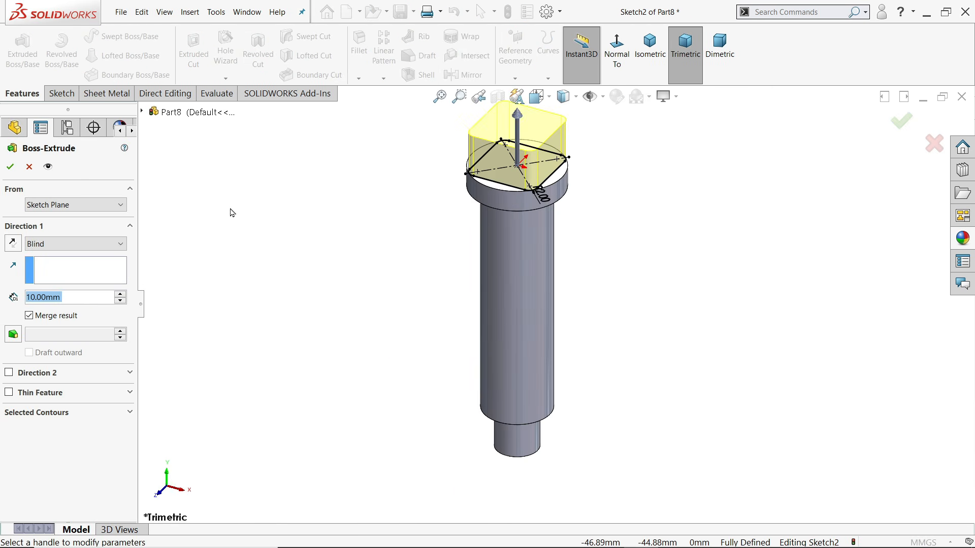
type("14")
key("Return")
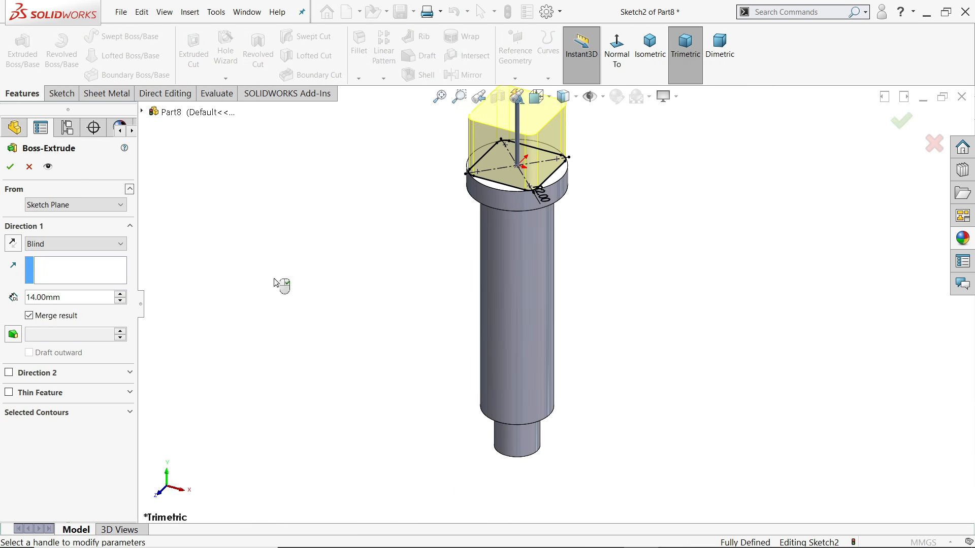
scroll(448, 283, "down", 4)
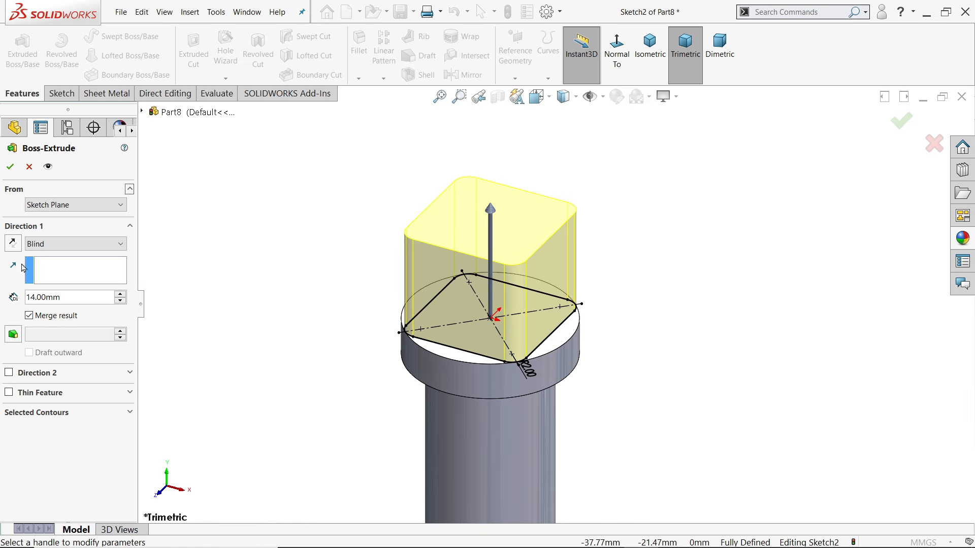
left_click(8, 171)
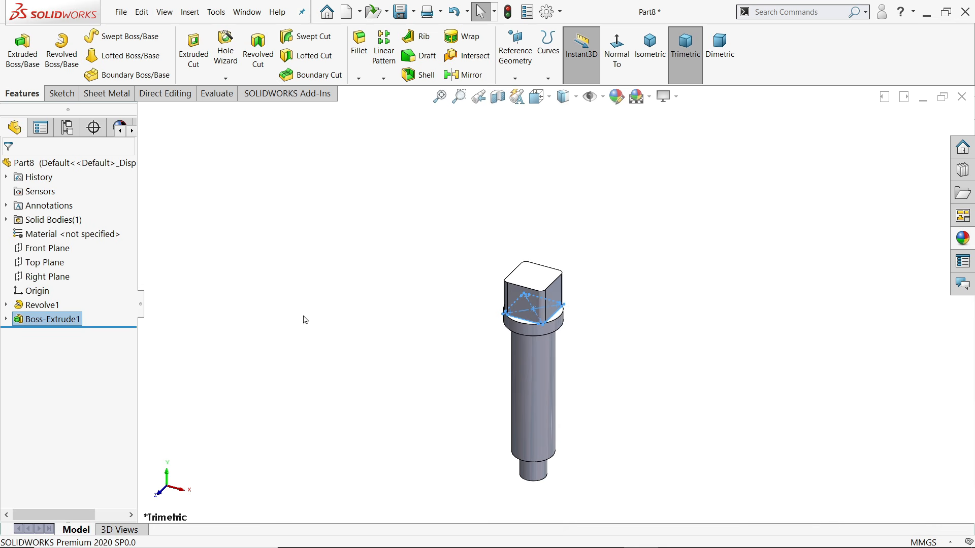
left_click(358, 261)
Apply the Yellow appearance to the whole part
scroll(583, 417, "down", 2)
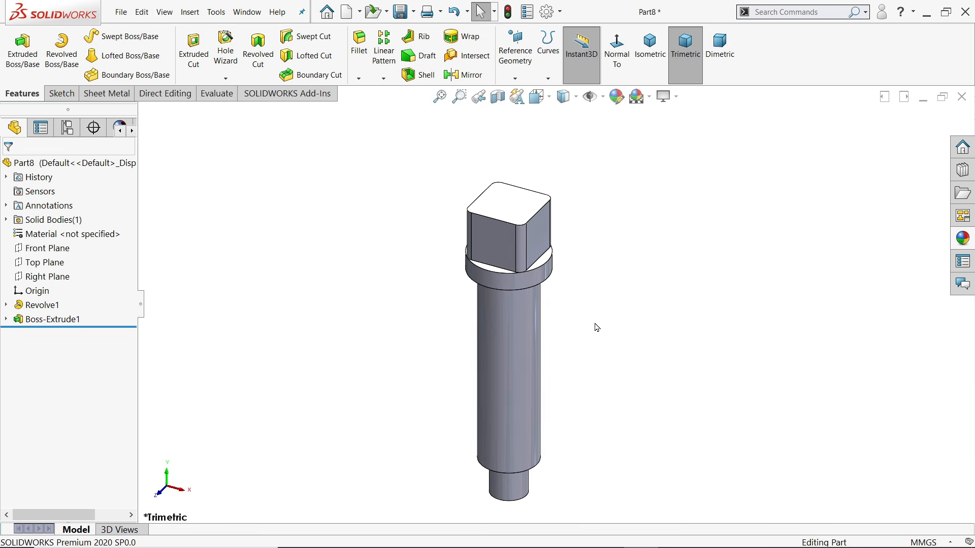
left_click(964, 242)
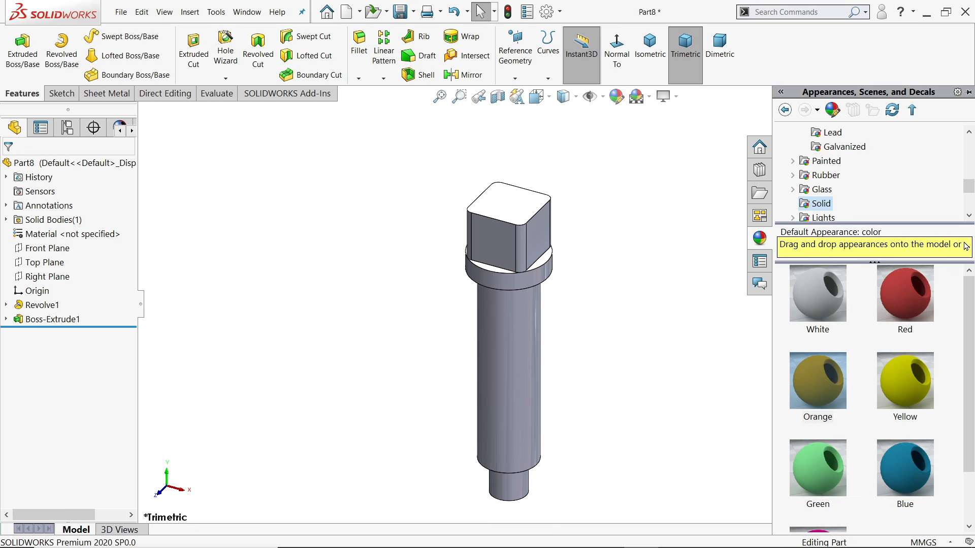
double_click(907, 402)
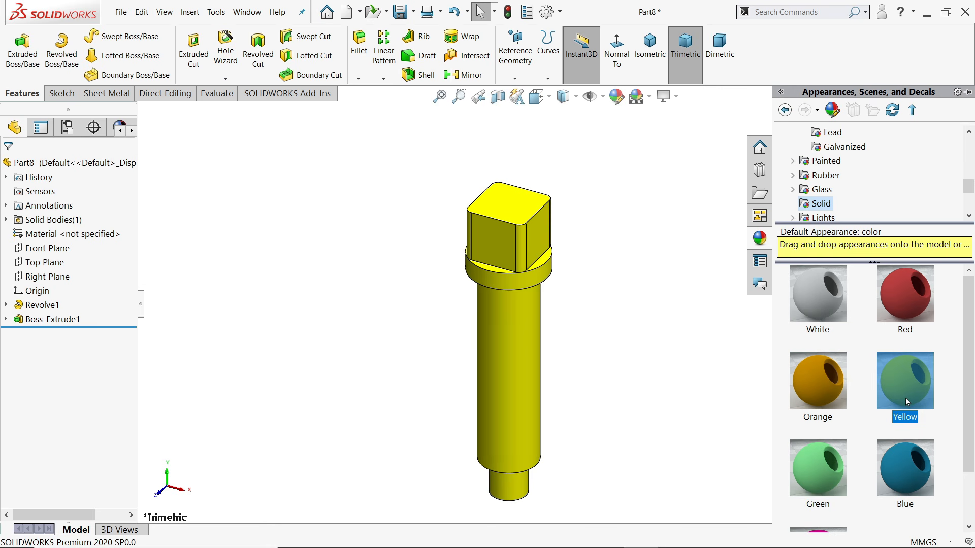
left_click(627, 409)
scroll(537, 420, "down", 2)
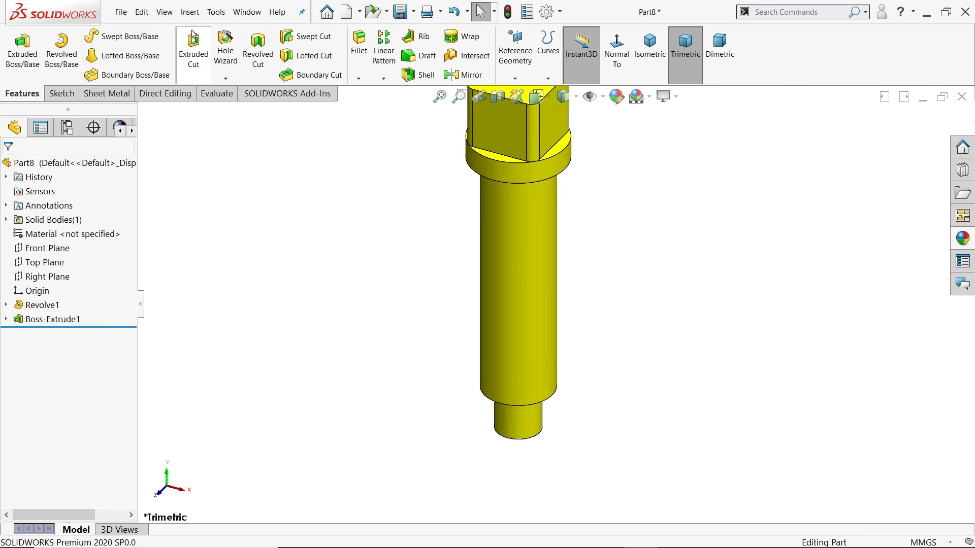
left_click(190, 11)
Add an M16 machine cosmetic thread on the shank's lower circular edge
mouse_move(228, 485)
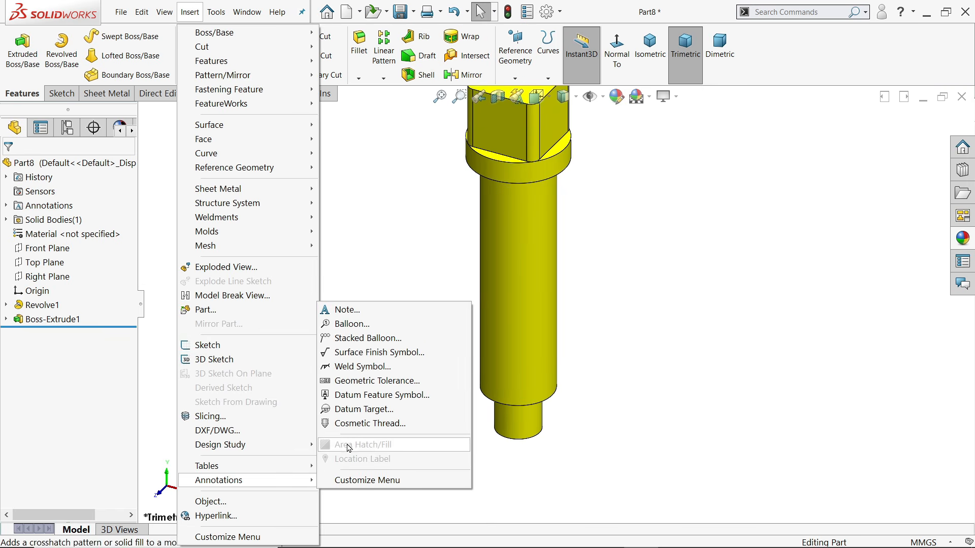
left_click(358, 423)
left_click(553, 400)
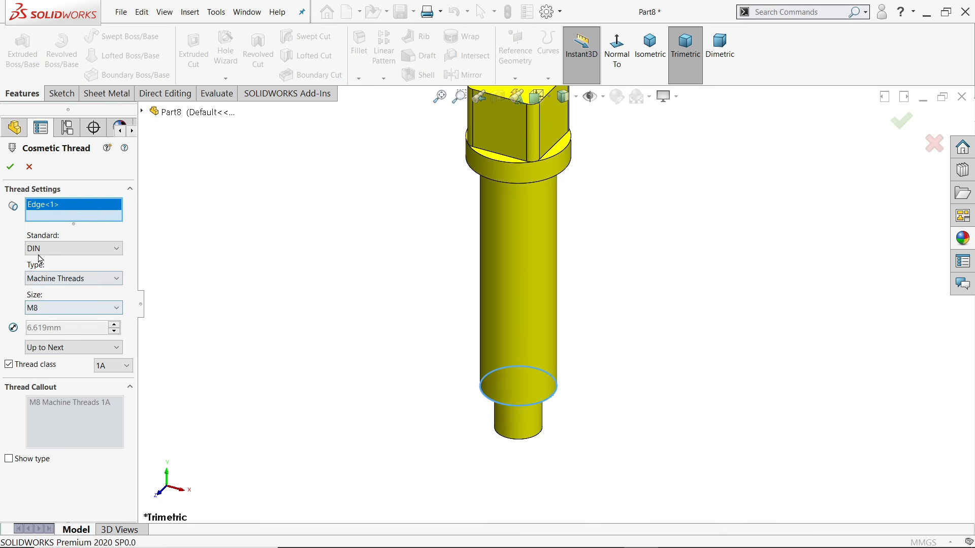
left_click(85, 281)
left_click(48, 285)
left_click(34, 309)
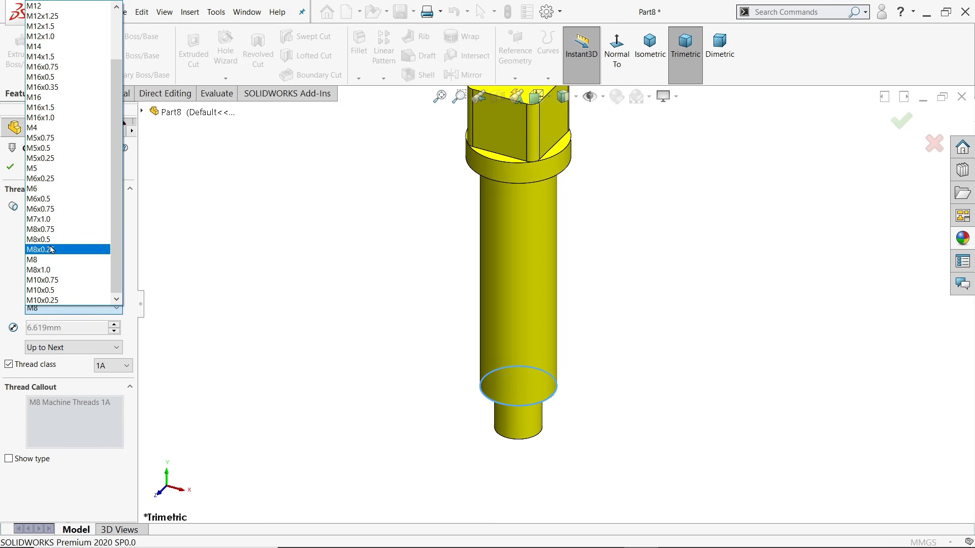
left_click(56, 97)
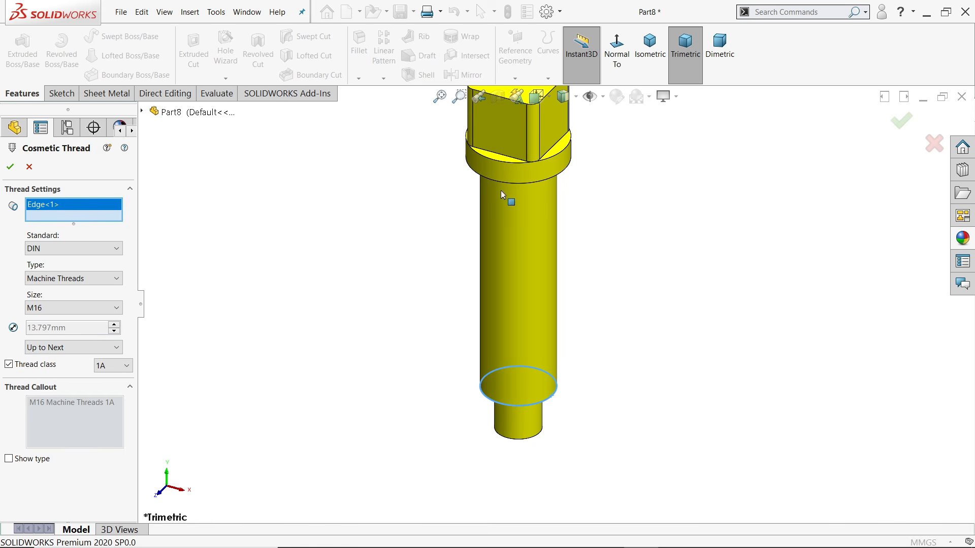
left_click(27, 172)
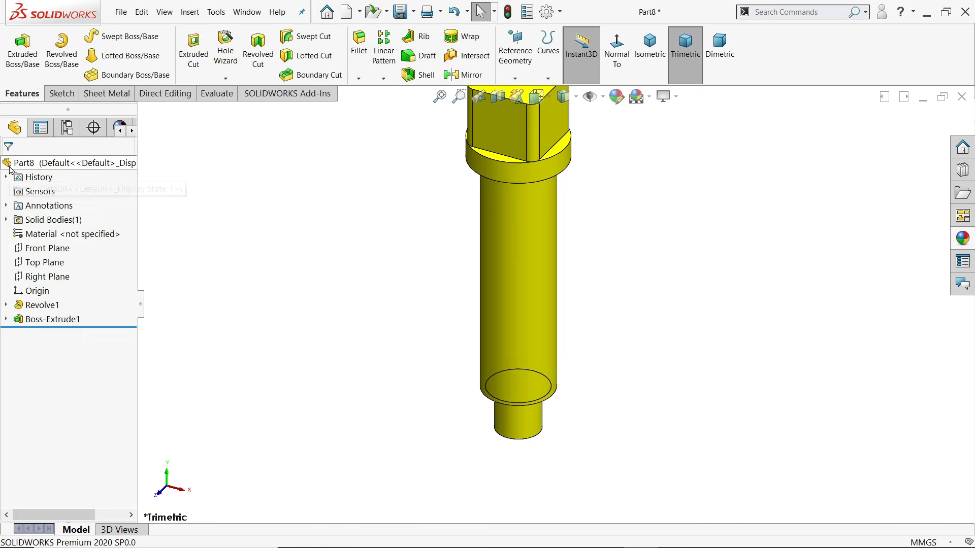
Apply the document's Detailing properties so the cosmetic thread shows shaded, then view isometric
left_click(544, 13)
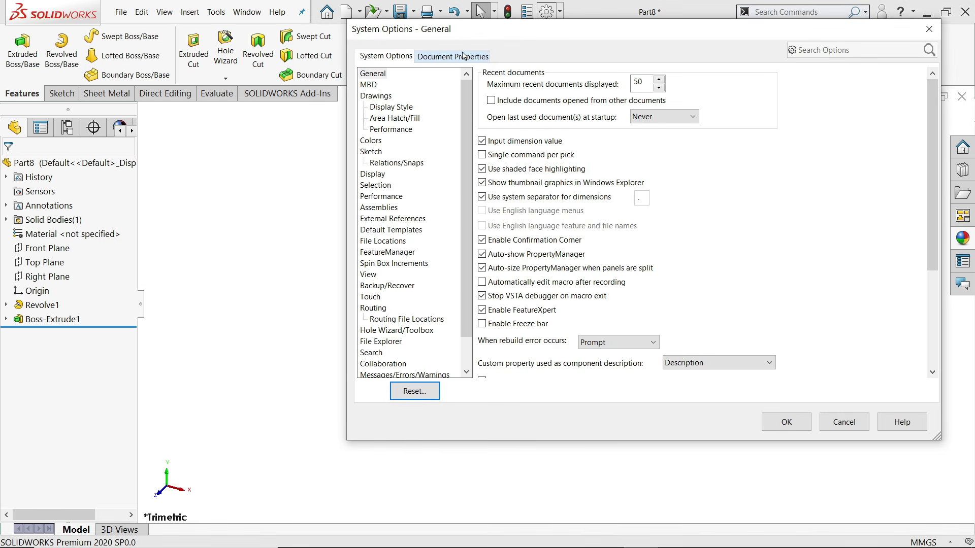
left_click(453, 57)
left_click(376, 141)
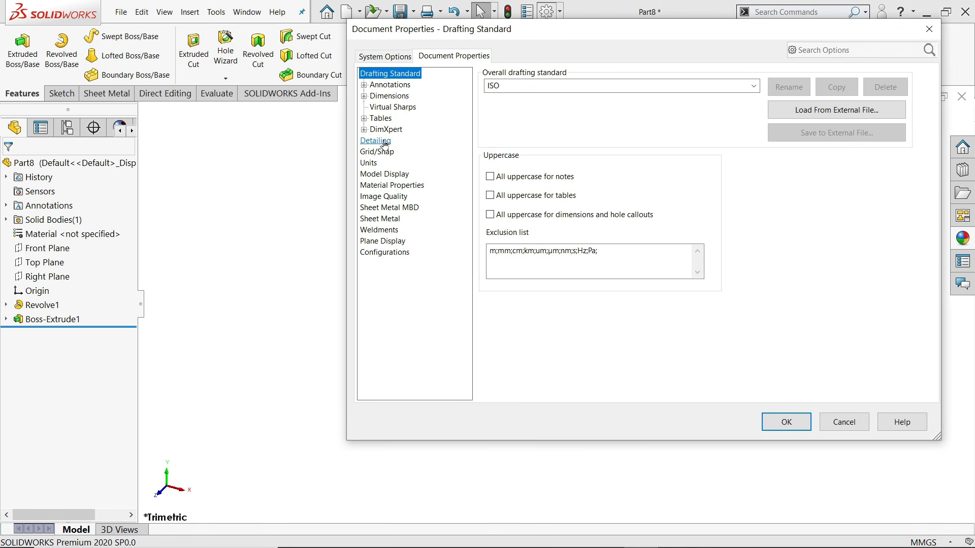
left_click(786, 422)
middle_click_drag(674, 398, 653, 261)
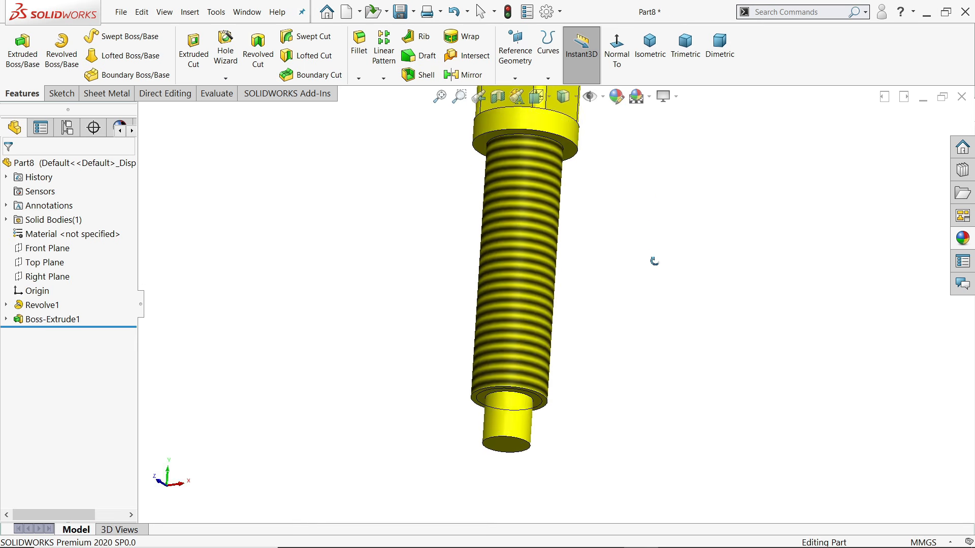
left_click(650, 46)
Save the part as 8.Set Screw
left_click(406, 12)
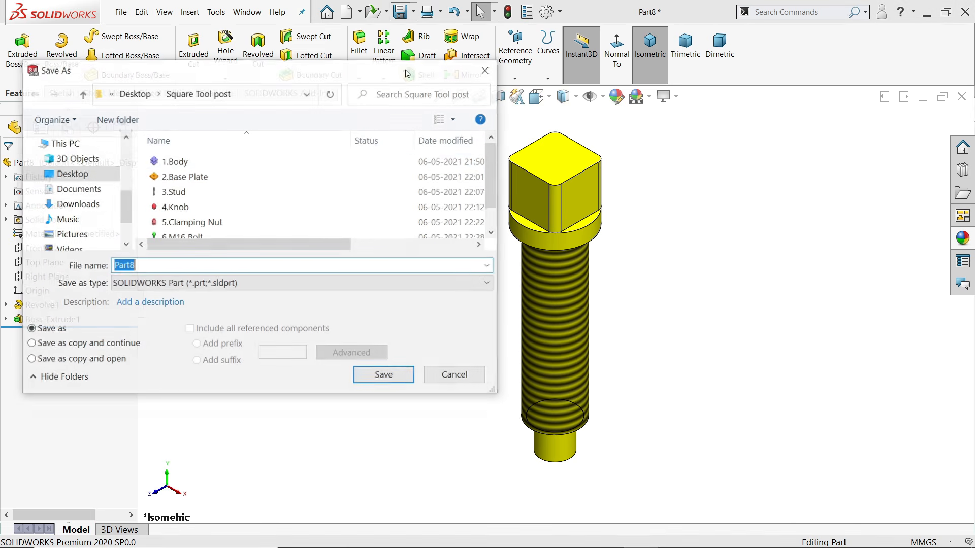
scroll(491, 222, "down", 1)
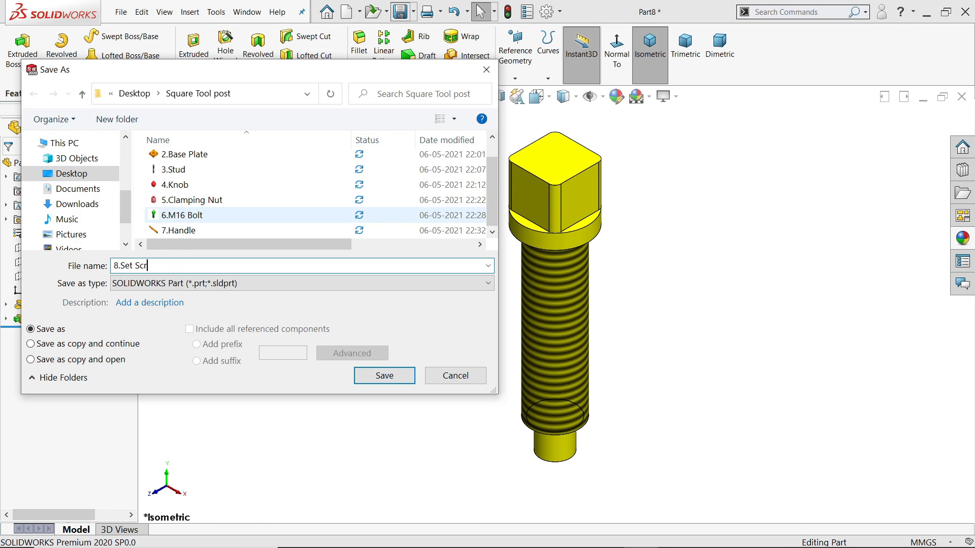
type("8.Set Screw")
key("Return")
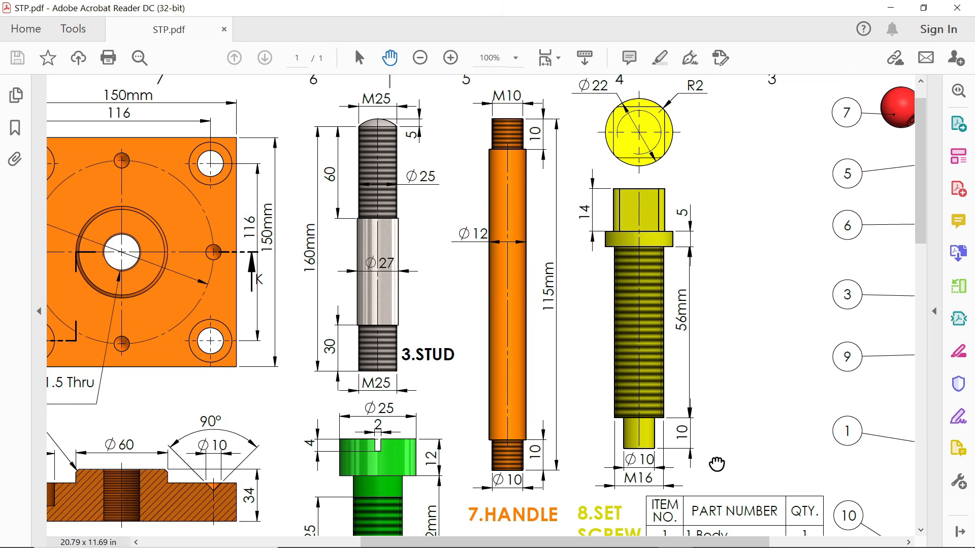
Scroll and pan the STP.pdf drawing until the 9.BALL detail with its Ø10 dimension shows
scroll(660, 197, "down", 5)
left_click_drag(567, 291, 660, 197)
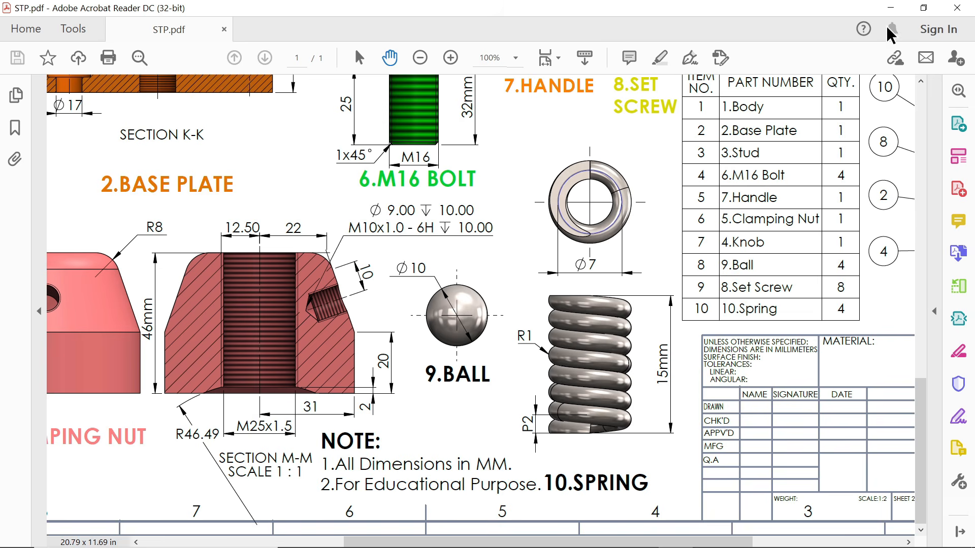
Start a sketch on Part9's Front Plane with a Ø10 circle centred on the origin
left_click(892, 8)
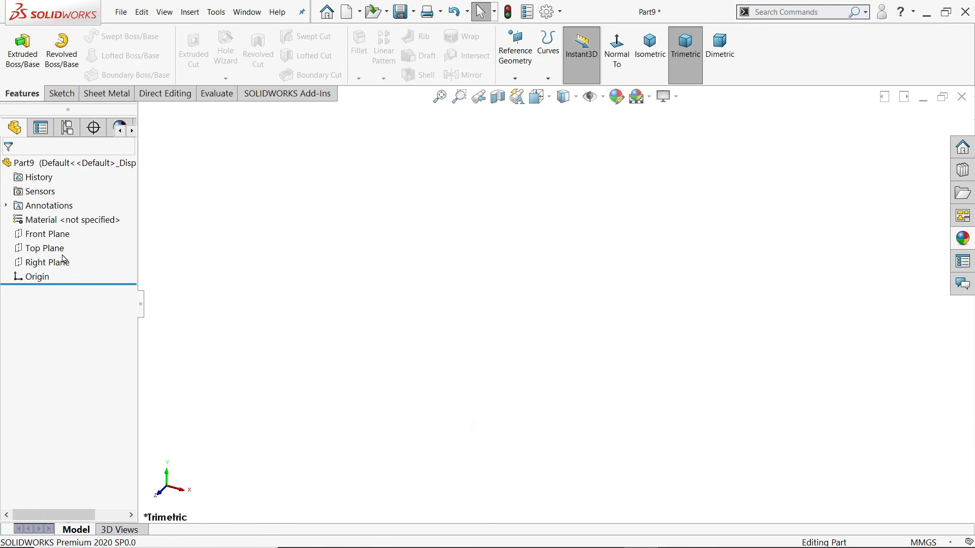
left_click(52, 239)
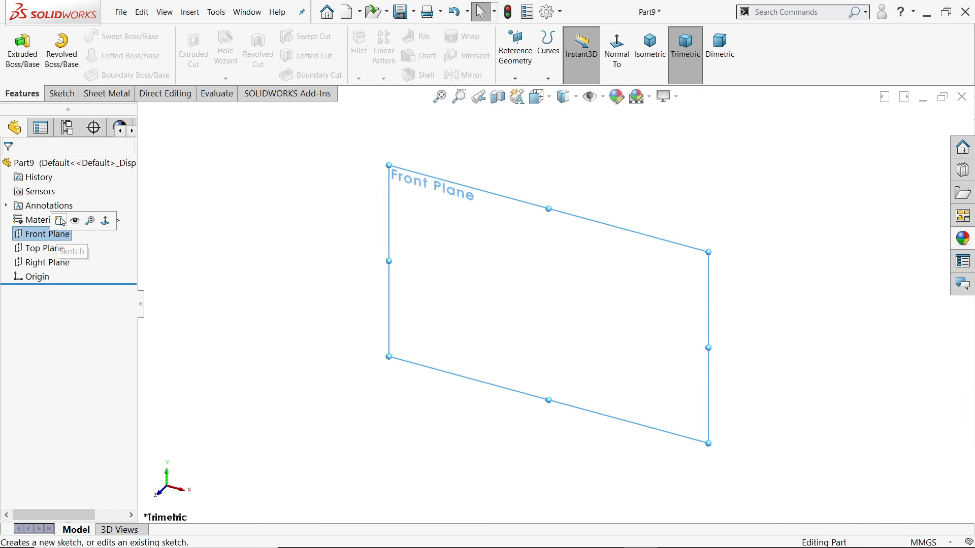
left_click(60, 222)
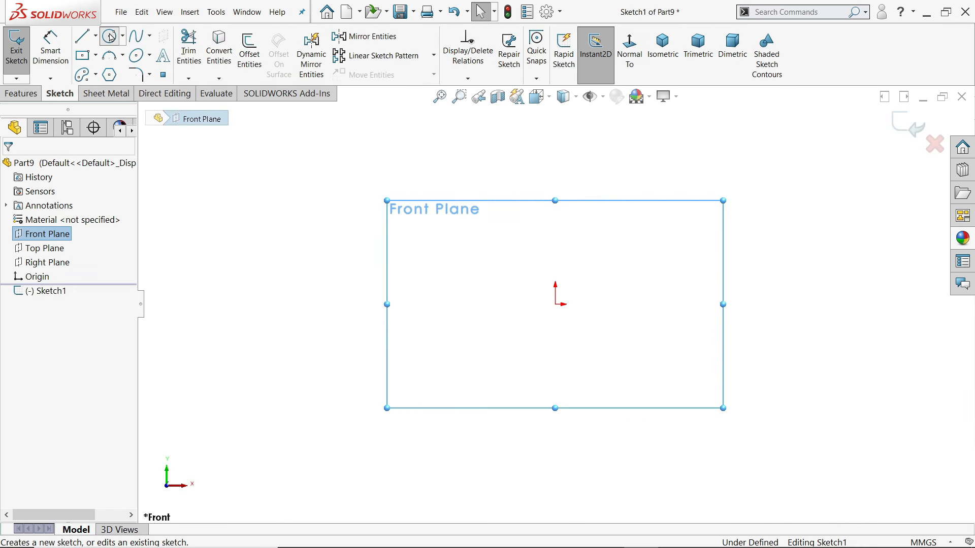
left_click(111, 37)
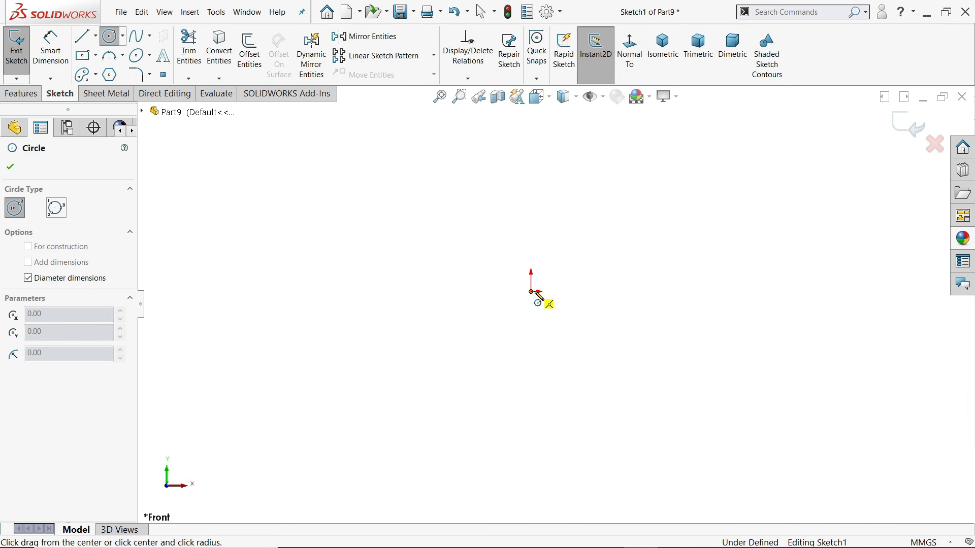
left_click(531, 292)
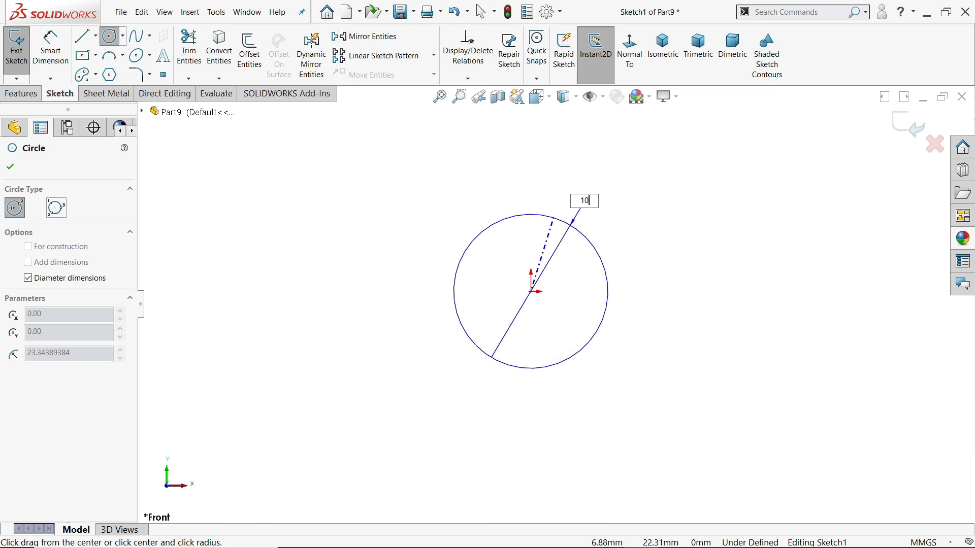
key("Return")
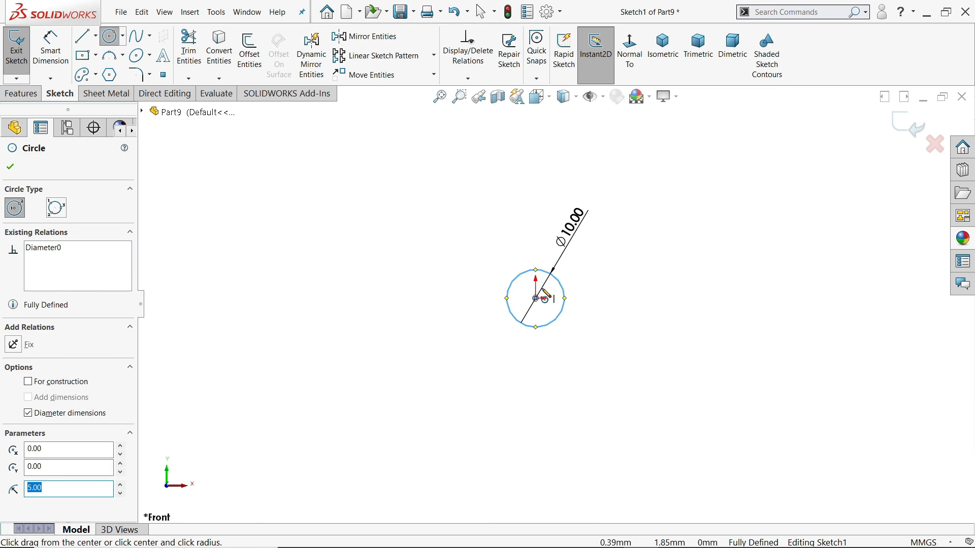
Draw a vertical line from the circle's top point to its bottom point
left_click(82, 36)
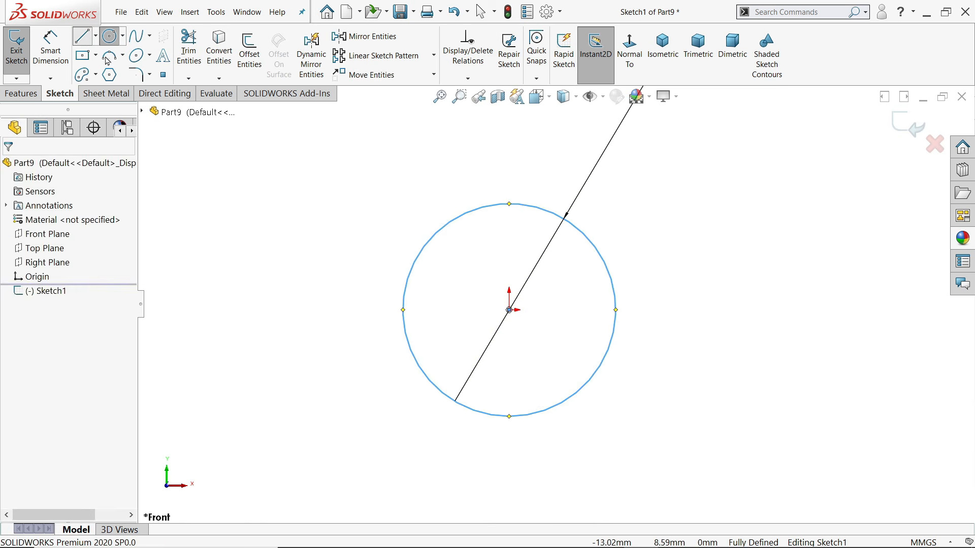
left_click(509, 204)
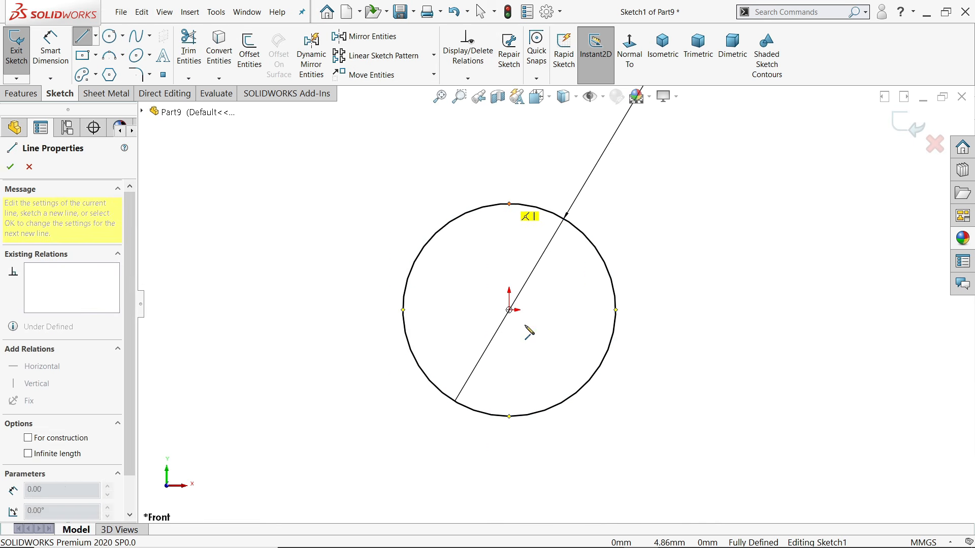
left_click(509, 416)
right_click(540, 355)
left_click(577, 365)
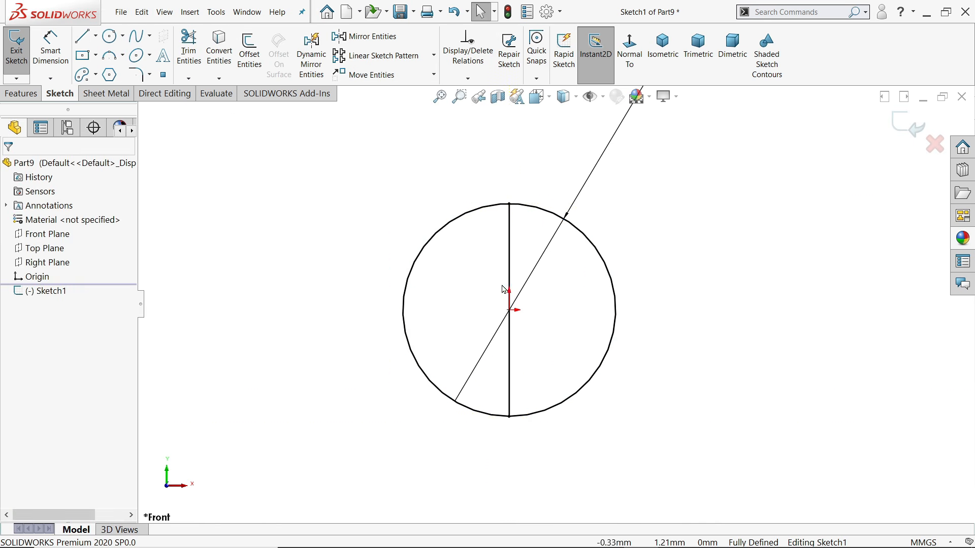
Power-trim away the left half of the circle to leave a closed semicircle
left_click(188, 48)
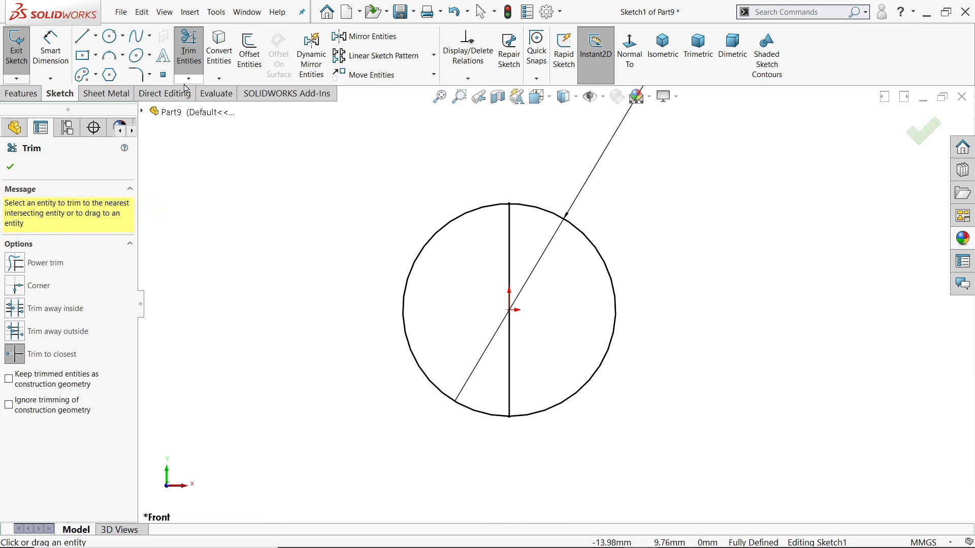
left_click(46, 263)
left_click_drag(370, 273, 420, 282)
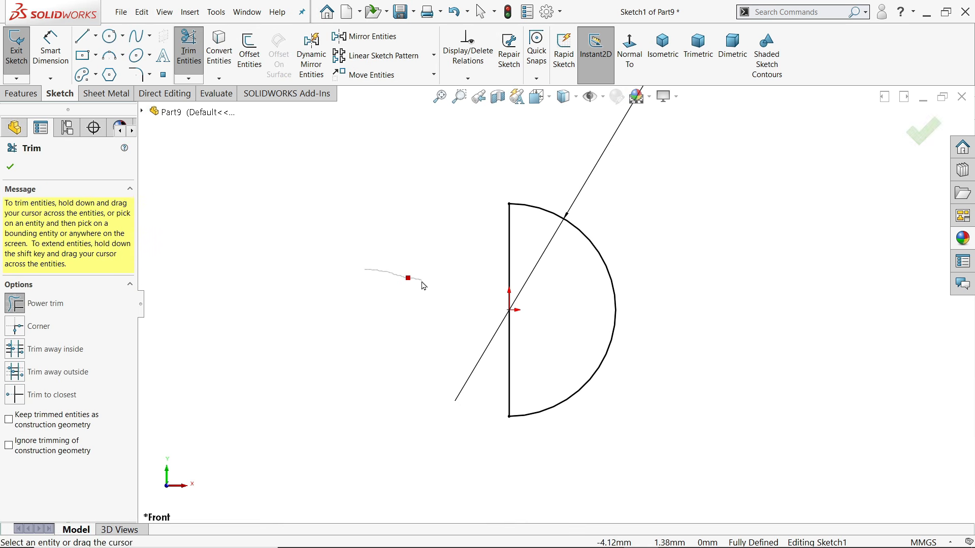
left_click(15, 170)
left_click(21, 93)
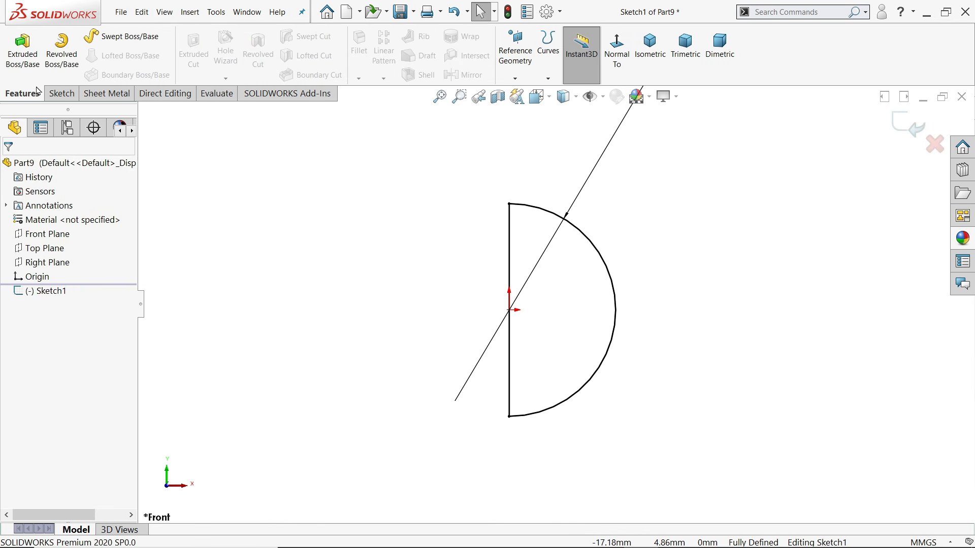
Revolve the semicircle about its vertical line into a solid 10 mm ball
left_click(60, 57)
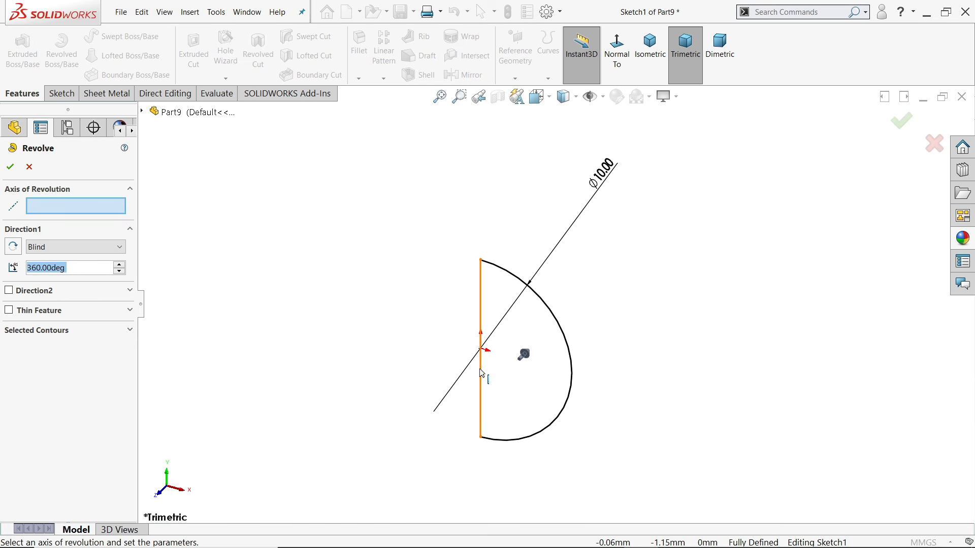
left_click(481, 373)
scroll(489, 410, "down", 2)
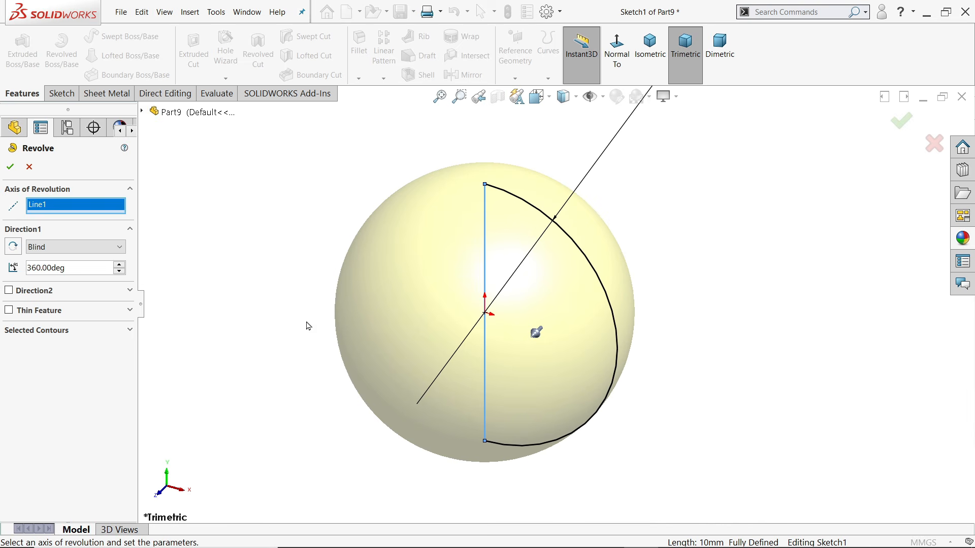
left_click(10, 168)
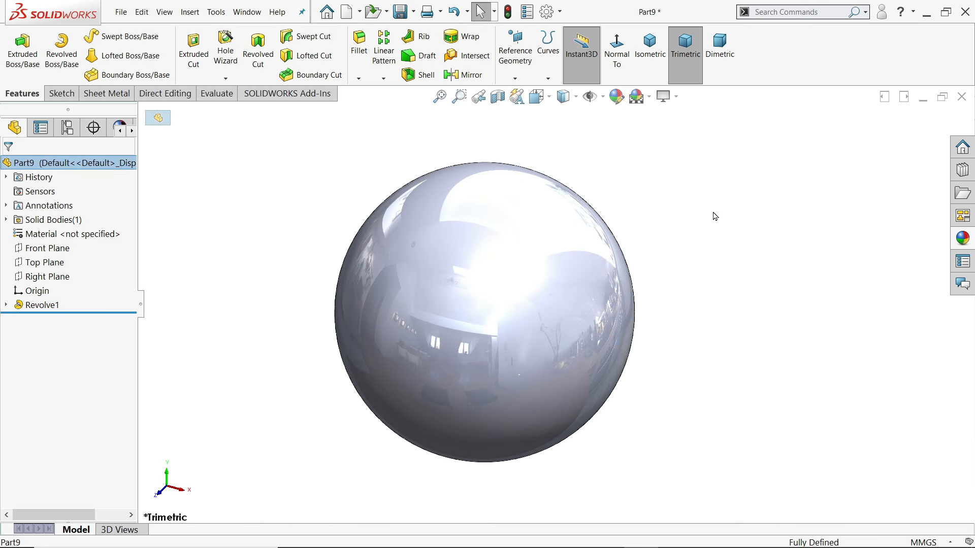
Show the steel appearances in the appearances library
left_click(959, 247)
scroll(879, 188, "up", 5)
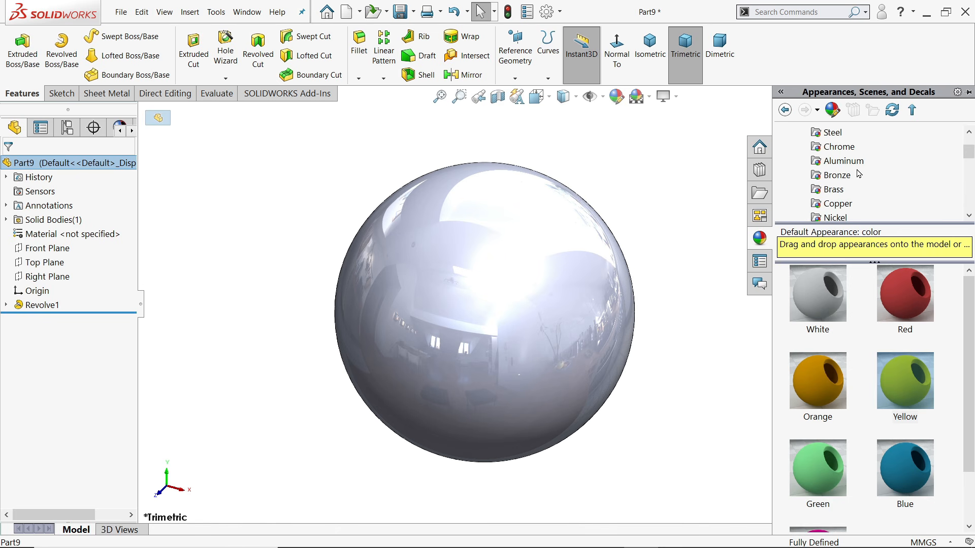
left_click(833, 175)
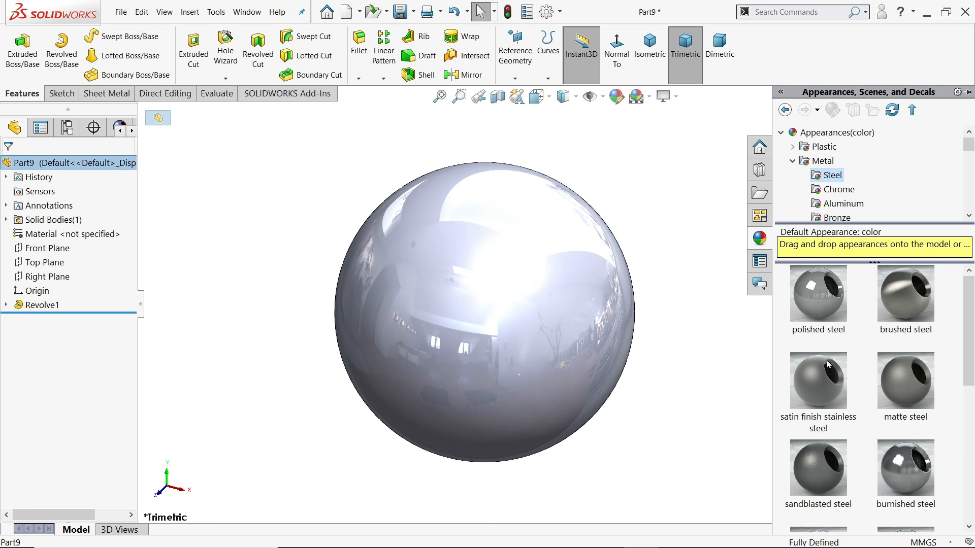
Apply a brushed steel appearance to the ball
double_click(818, 377)
double_click(917, 297)
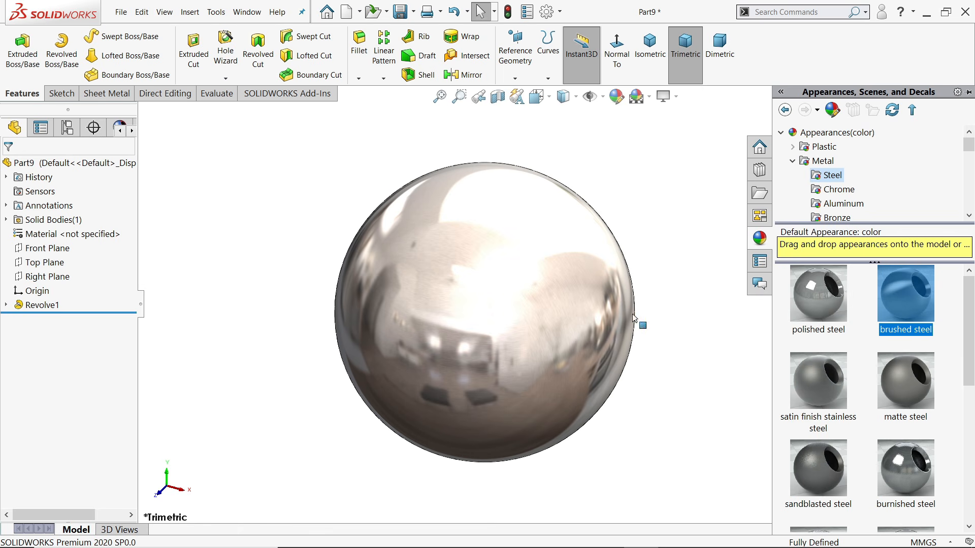
scroll(513, 294, "up", 2)
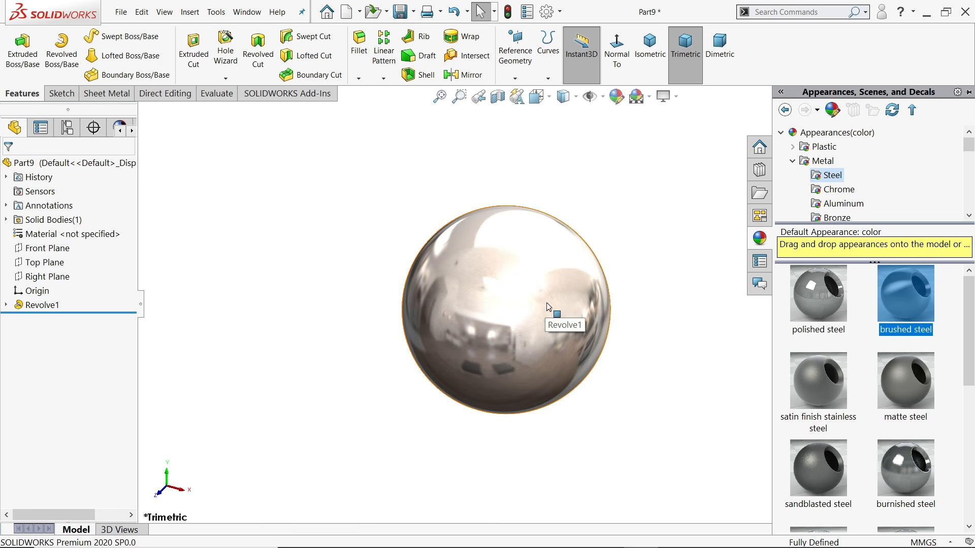
Save the part as 9.Ball
left_click(401, 12)
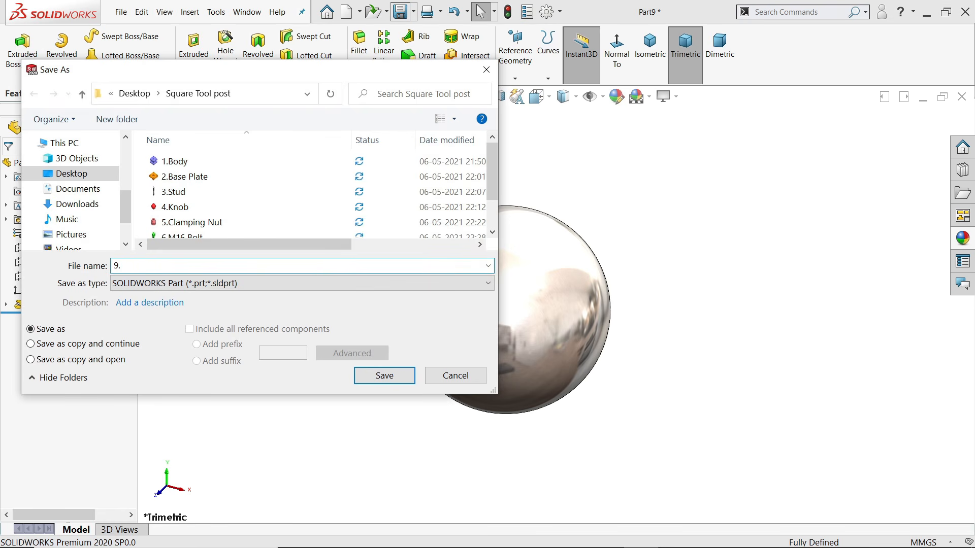
type("9.Ball")
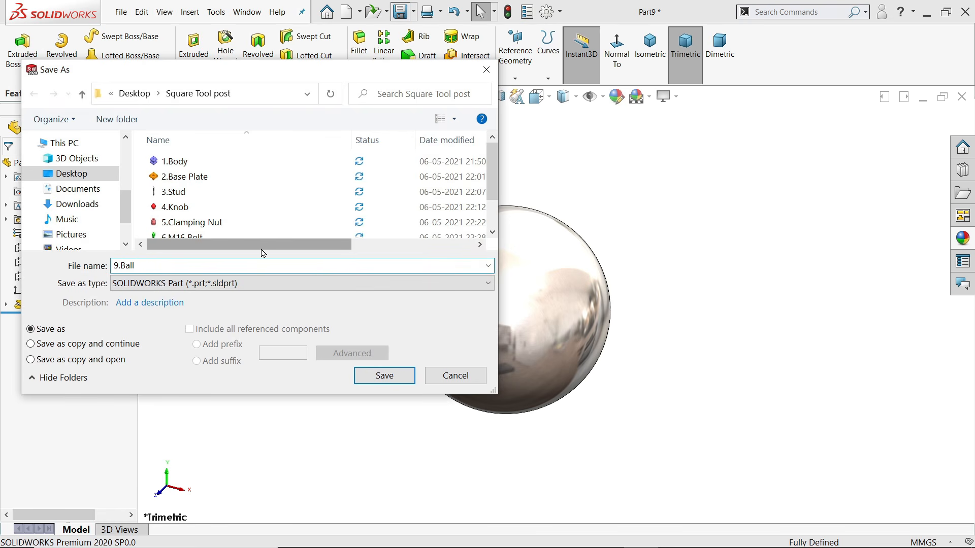
left_click(369, 375)
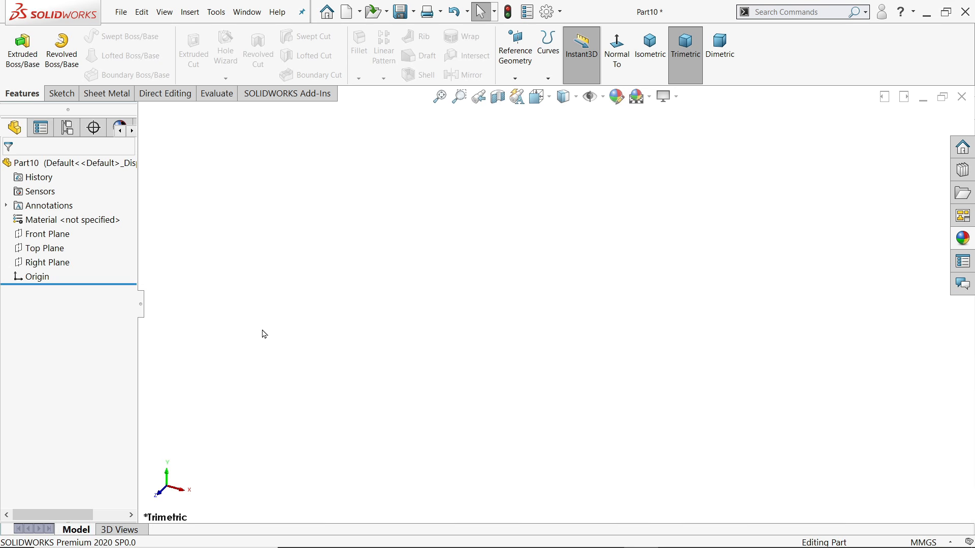
Sketch a 7 mm diameter circle centred on the origin on Part10's Top Plane
left_click(40, 256)
left_click(46, 227)
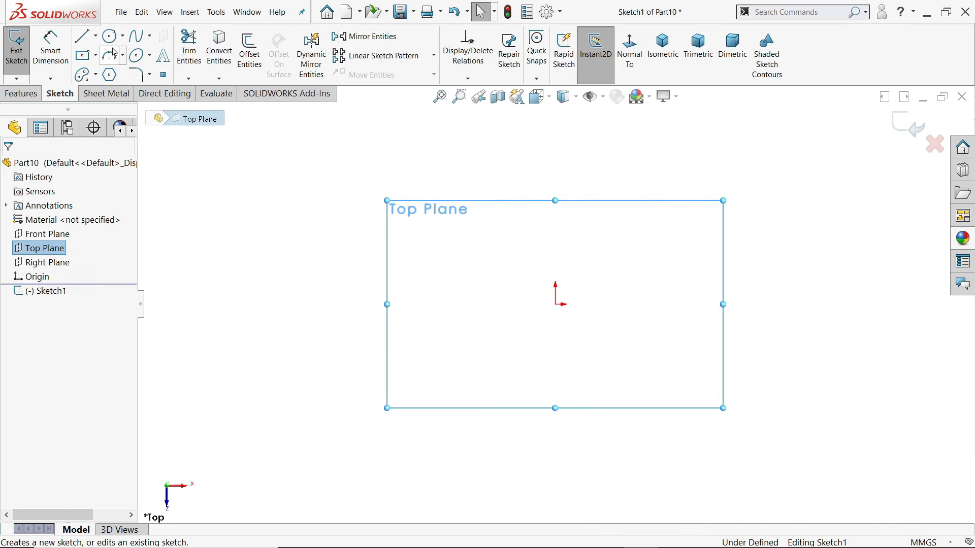
left_click(109, 35)
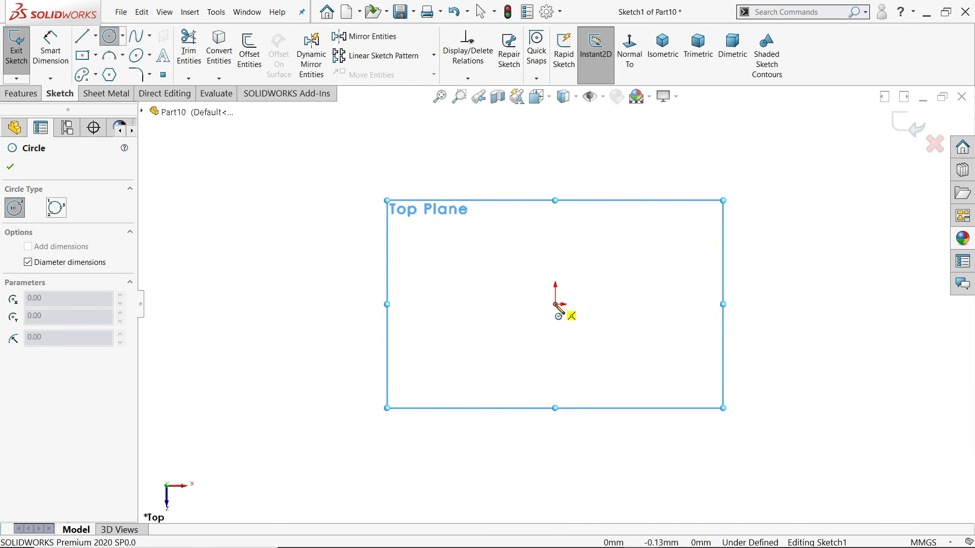
left_click(555, 304)
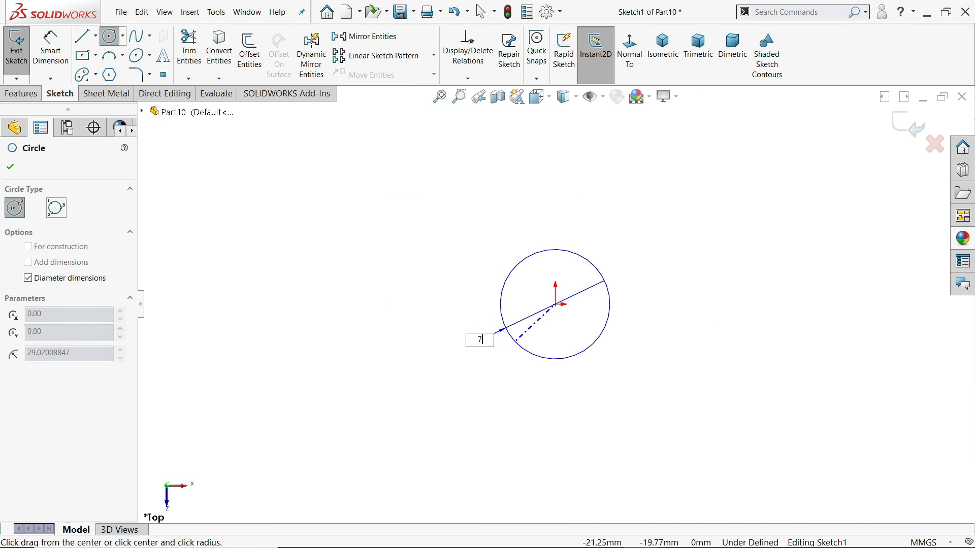
key("Return")
right_click(483, 194)
left_click(505, 241)
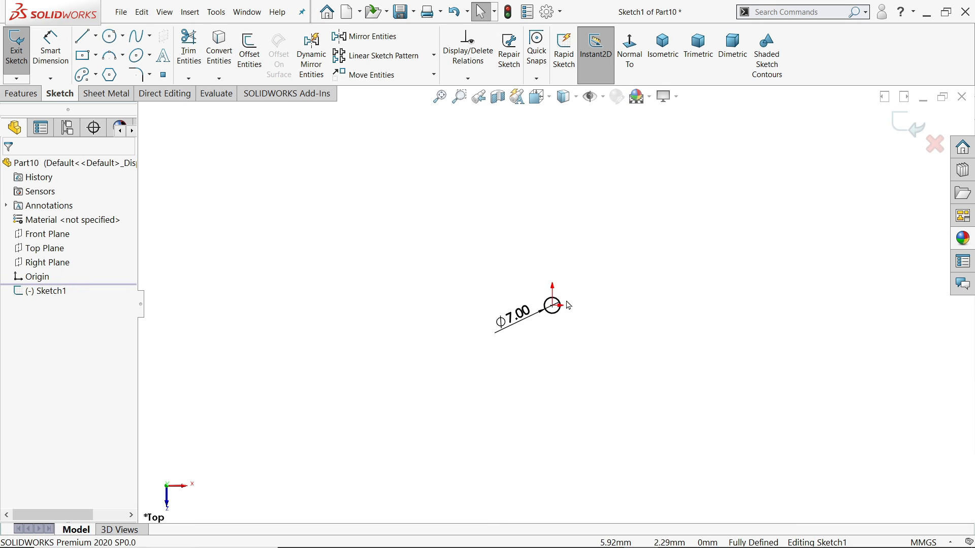
Bring up the Features commands and the Curves dropdown list
scroll(568, 305, "up", 5)
left_click(21, 94)
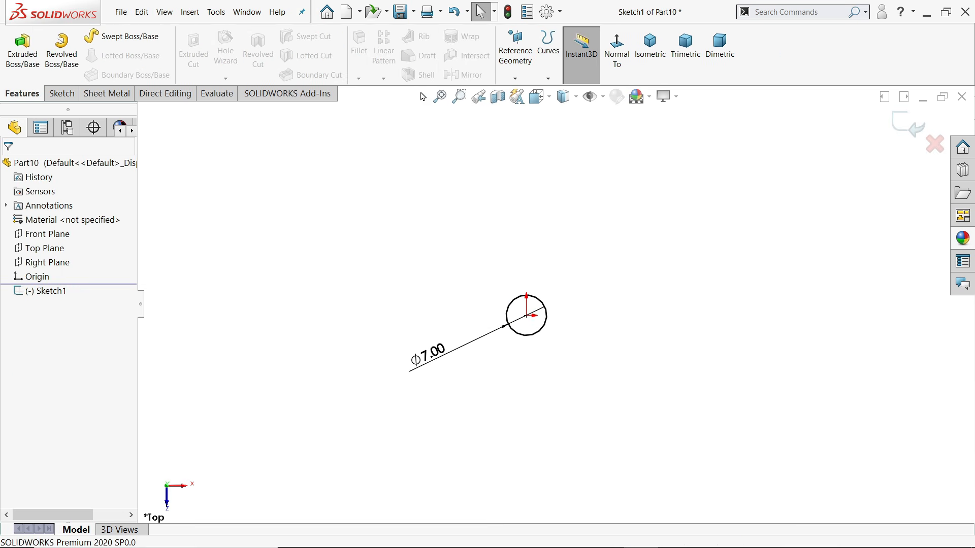
left_click(549, 79)
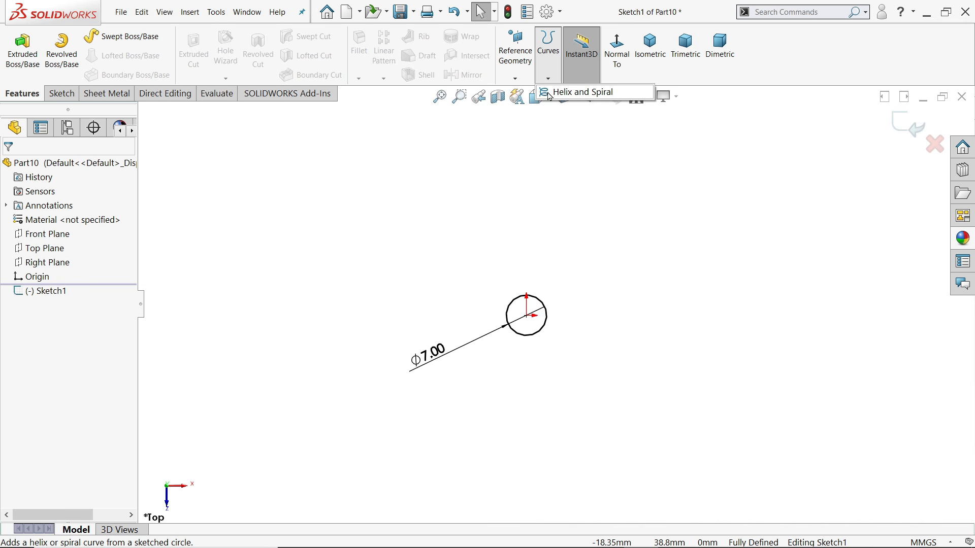
Start a helix on the circle defined by Height and Pitch, with 15 mm height
left_click(567, 94)
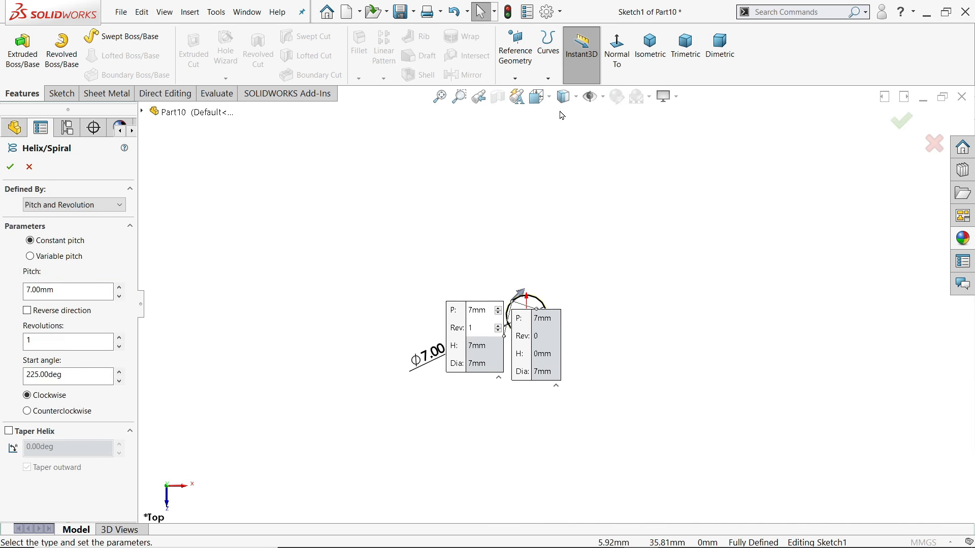
left_click(650, 49)
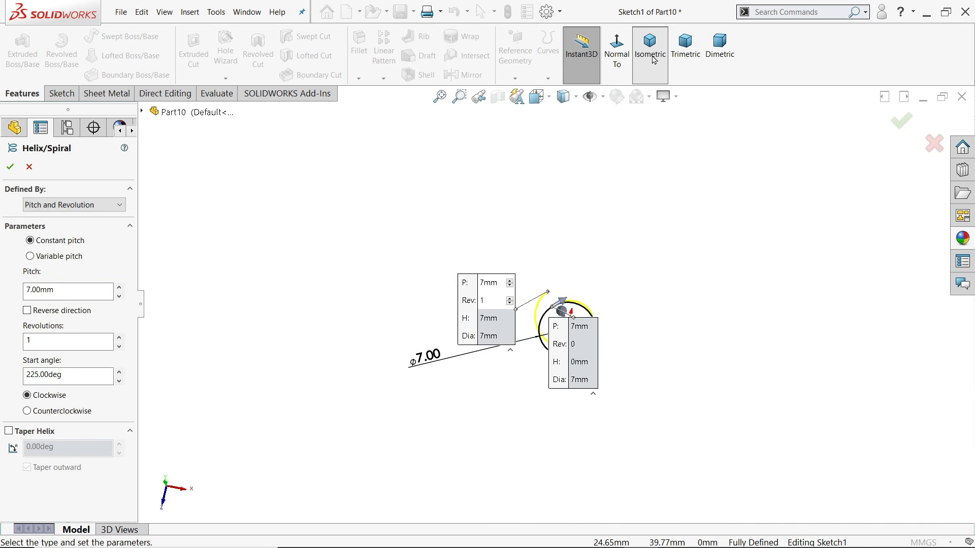
left_click(61, 205)
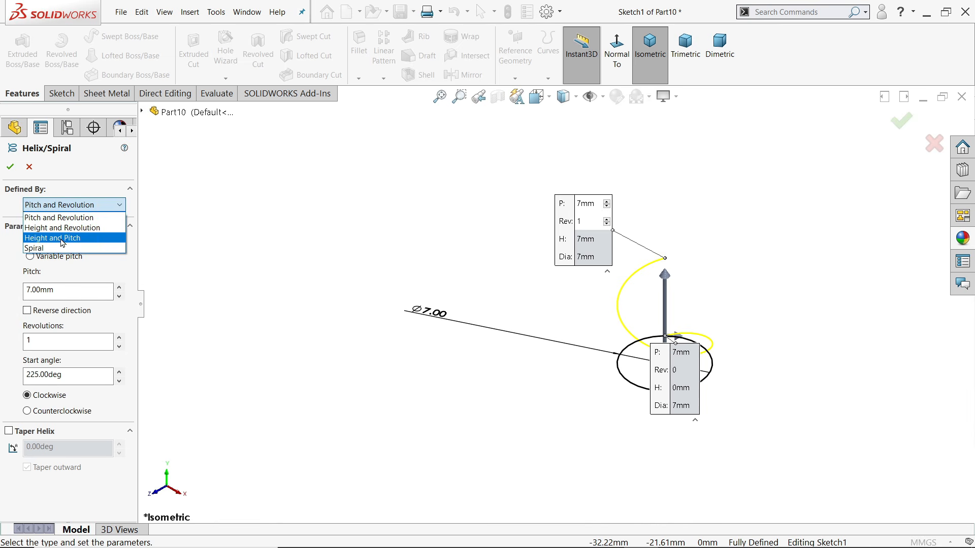
left_click(62, 238)
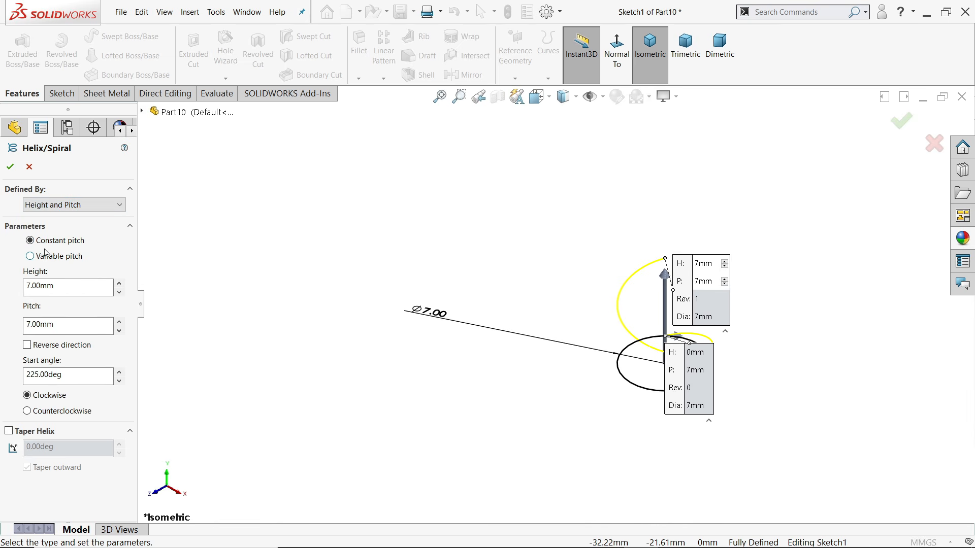
left_click_drag(65, 287, 14, 286)
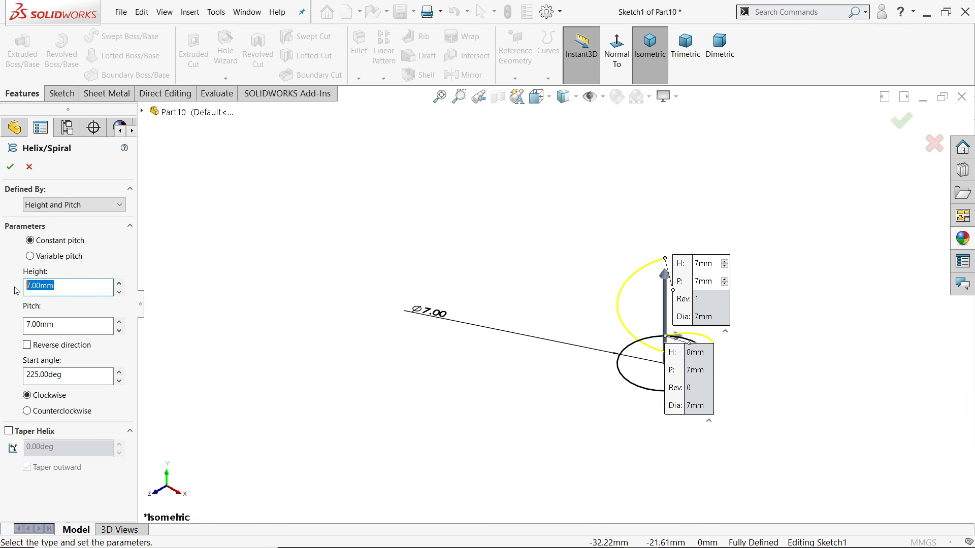
type("15")
key("Return")
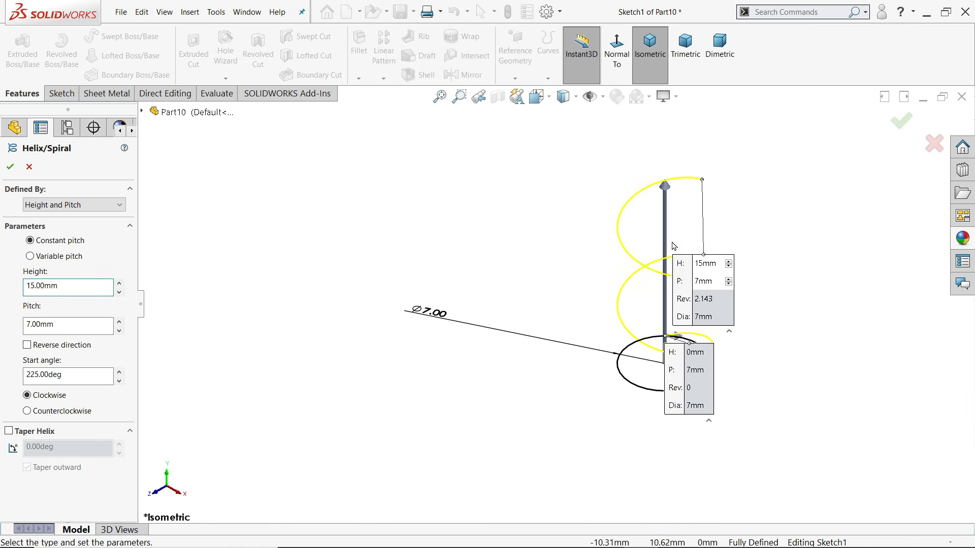
Set the helix pitch to 2 mm and start angle to 0°, then finish it
left_click_drag(61, 324, 14, 324)
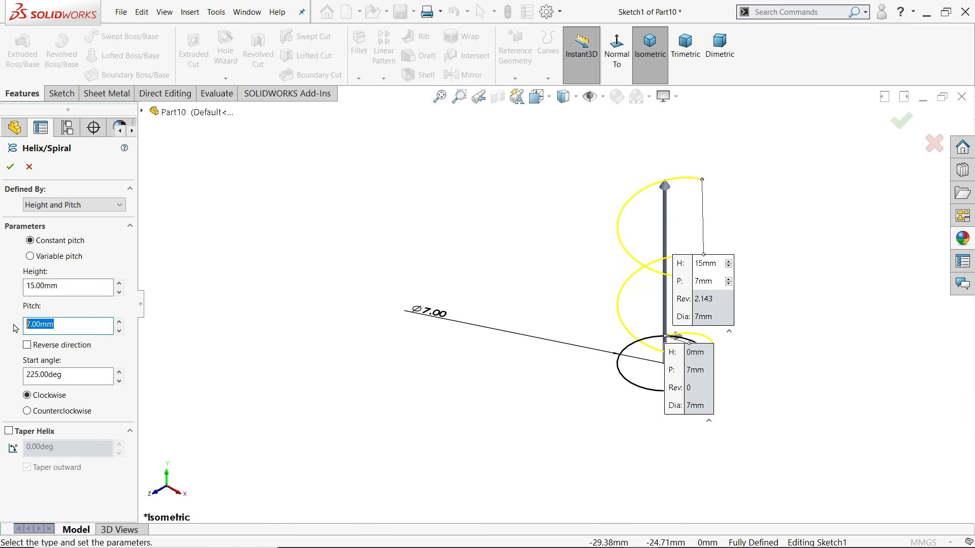
type("2")
key("Return")
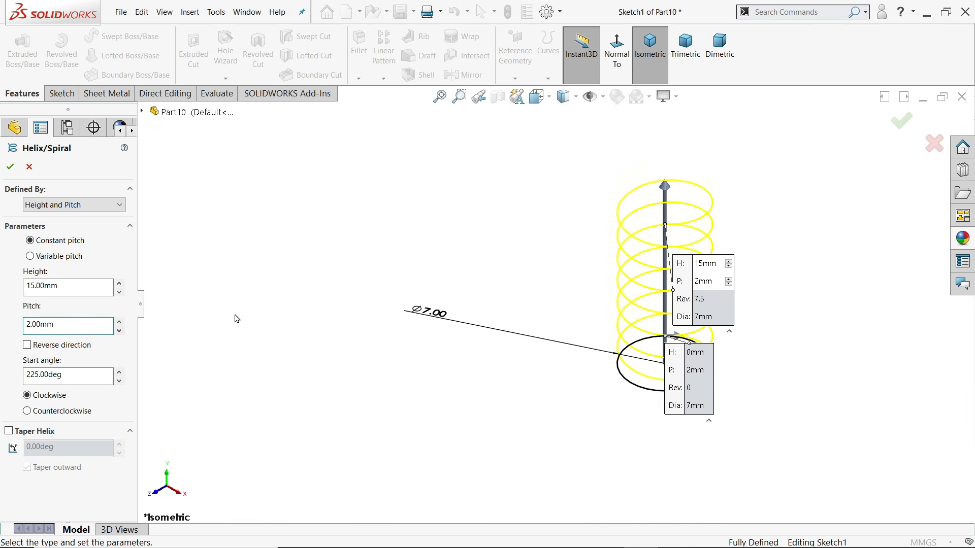
left_click(76, 374)
left_click_drag(76, 375, 2, 374)
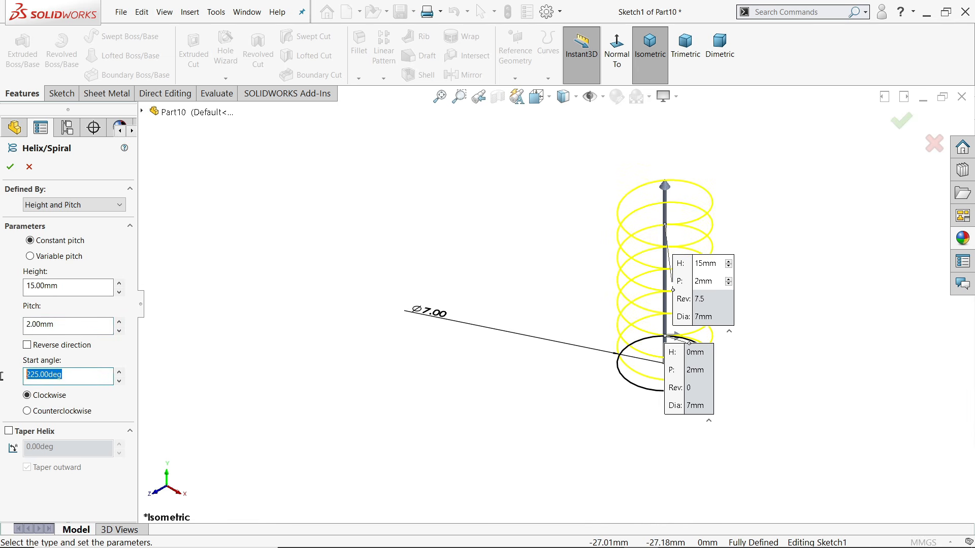
type("0")
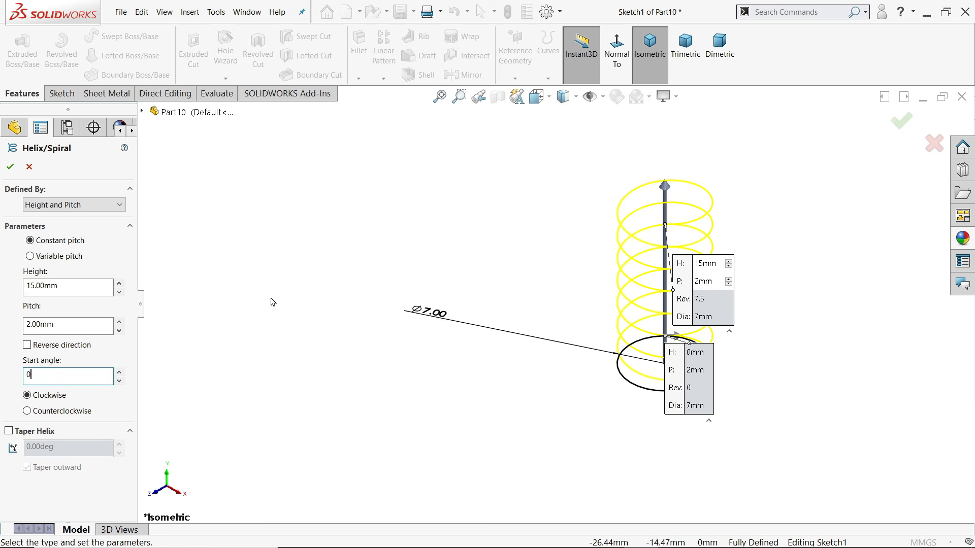
key("Return")
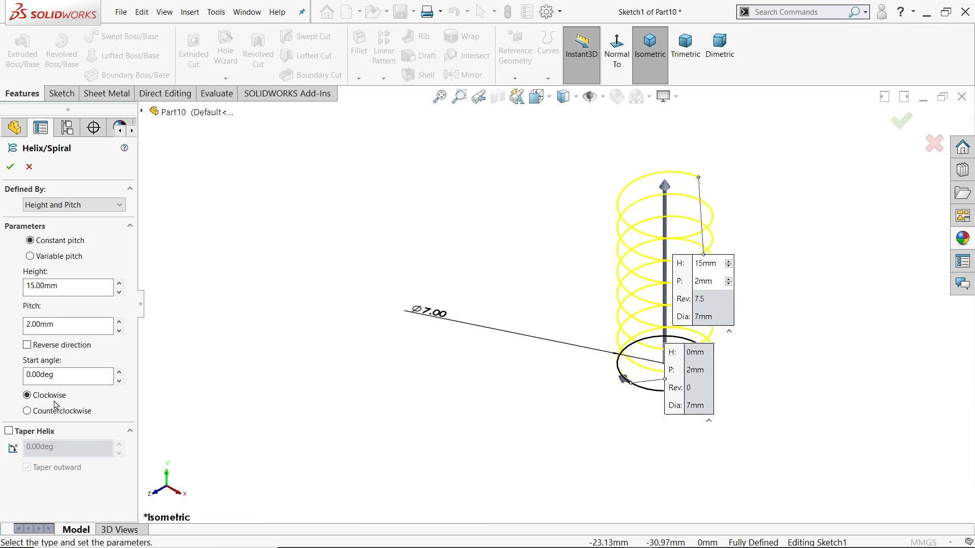
left_click(10, 167)
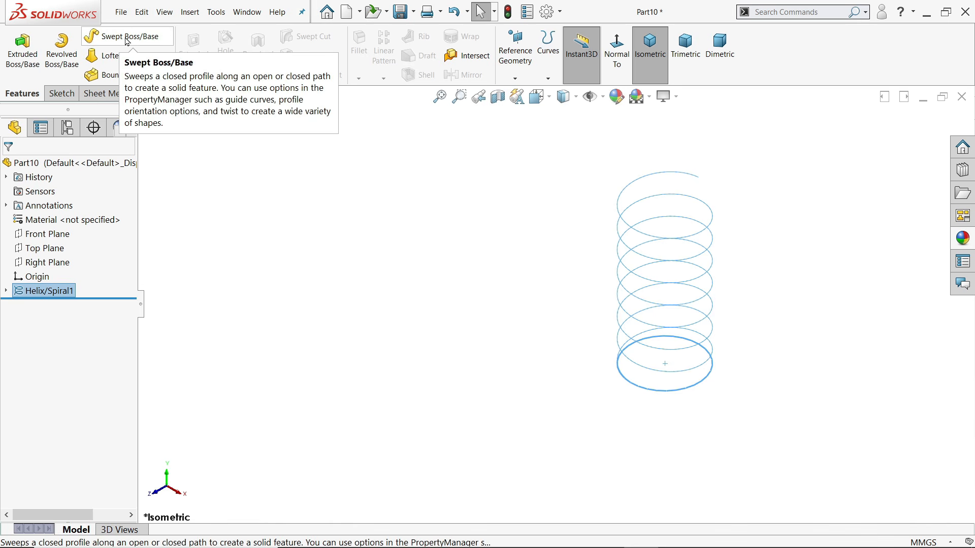
Sweep a 2 mm circular profile along Helix/Spiral1 to form the coil spring
left_click(127, 40)
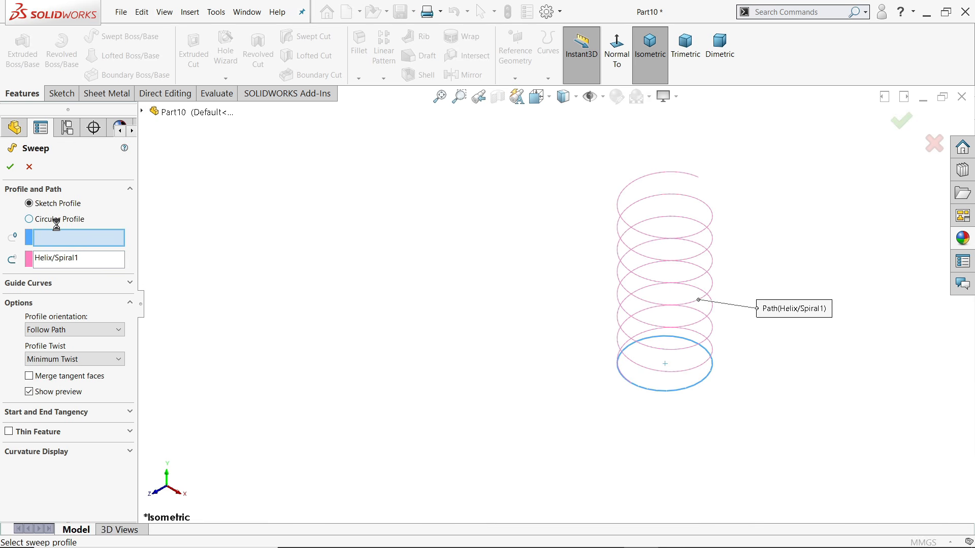
left_click(96, 219)
left_click_drag(75, 259, 22, 258)
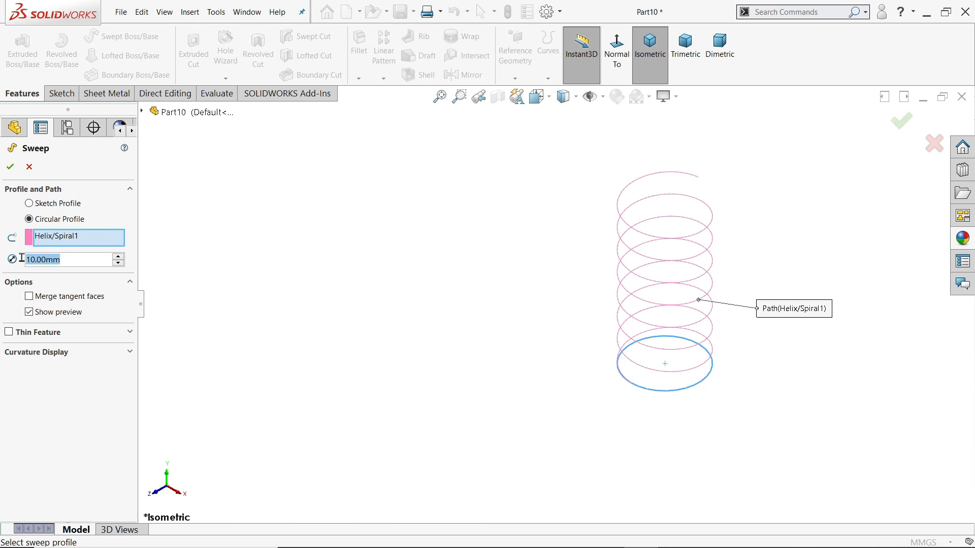
type("2")
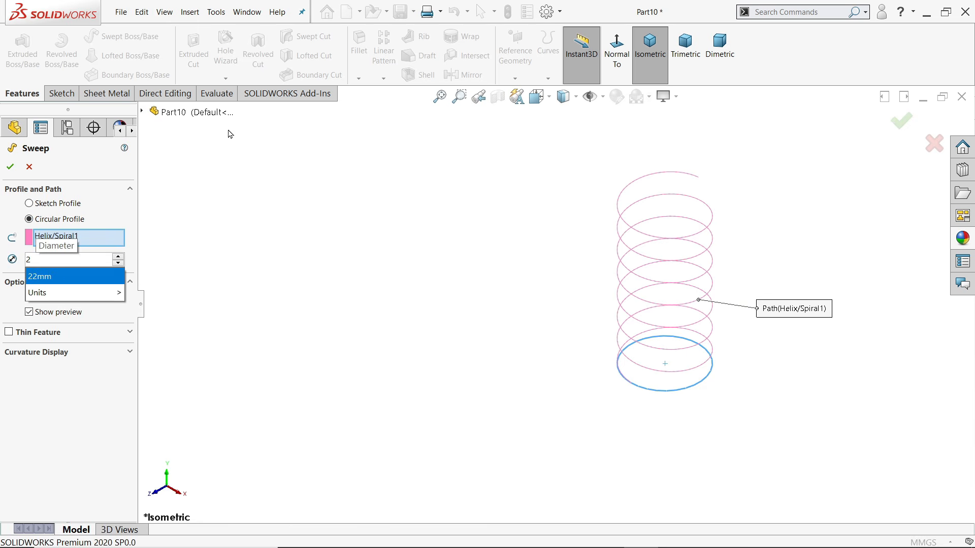
key("Return")
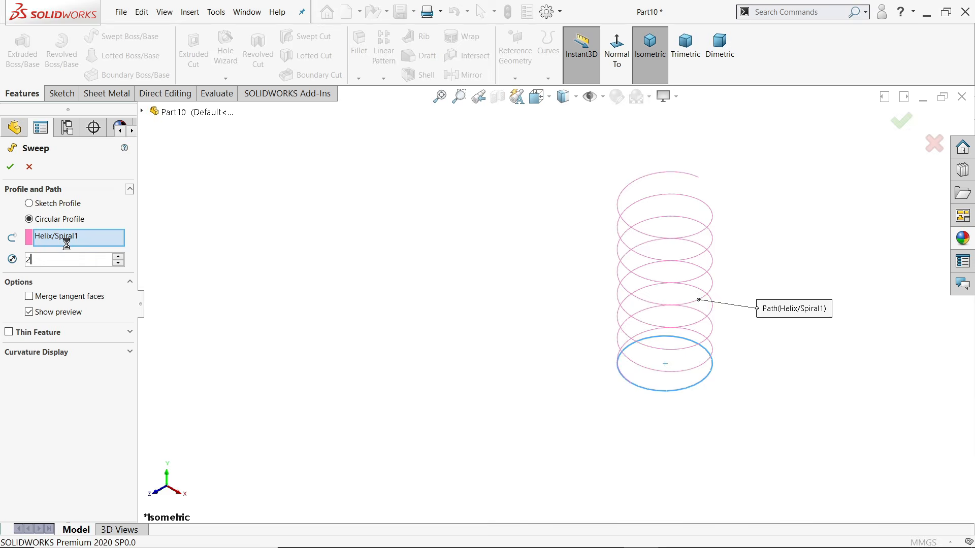
scroll(712, 292, "down", 2)
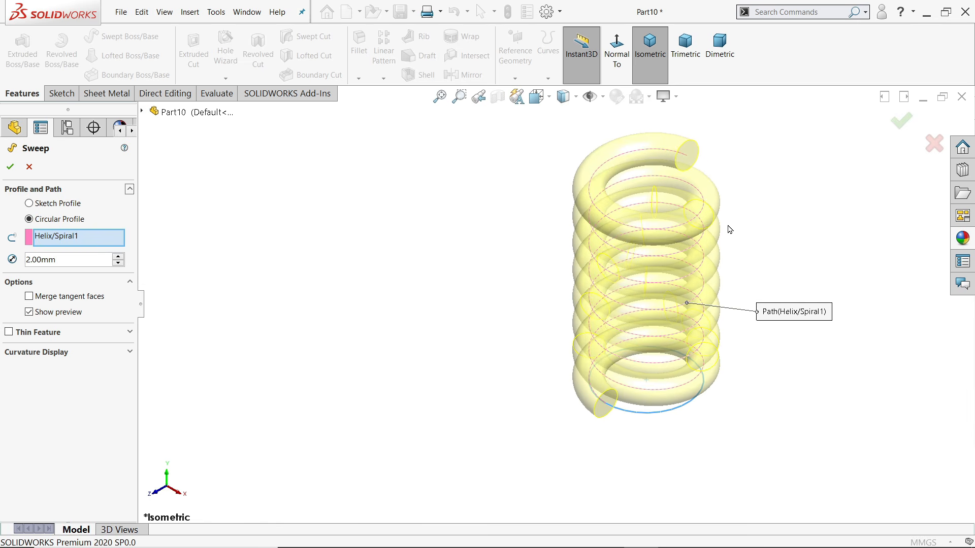
middle_click_drag(774, 301, 659, 265)
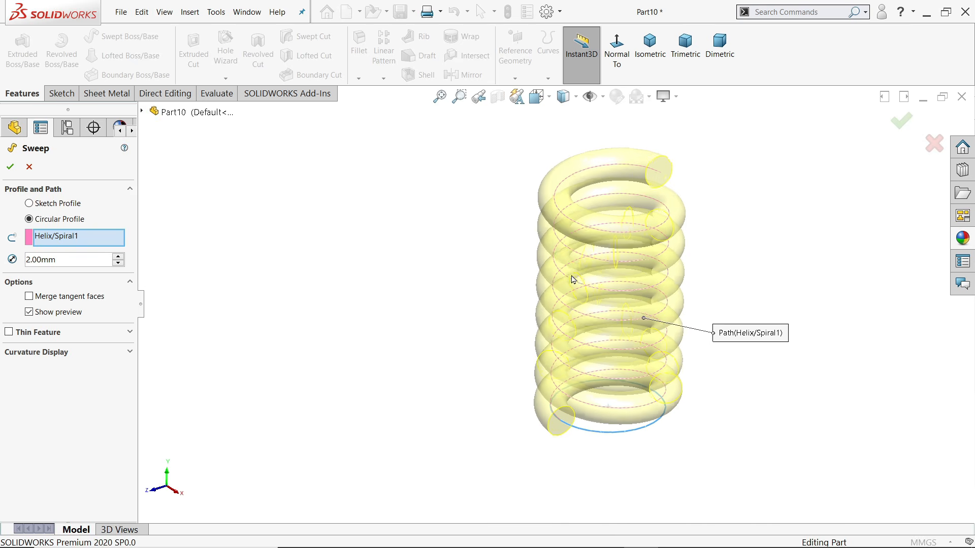
scroll(662, 270, "up", 2)
scroll(676, 268, "down", 2)
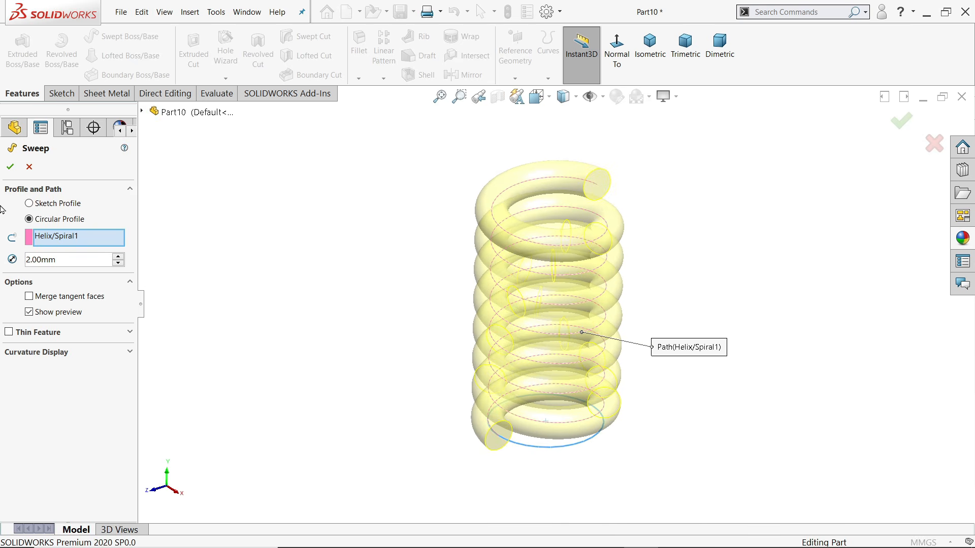
left_click(10, 168)
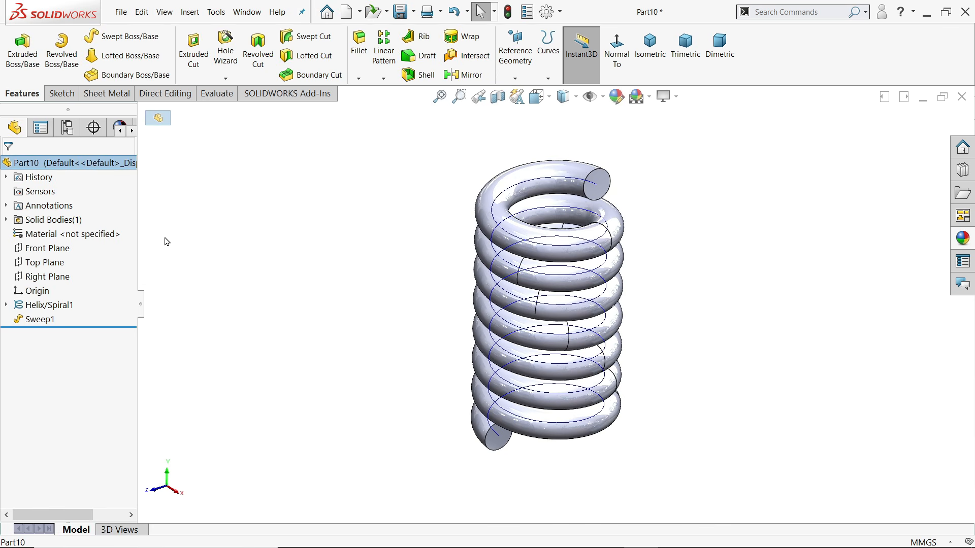
Hide the Helix/Spiral1 path and select the whole part
left_click(22, 308)
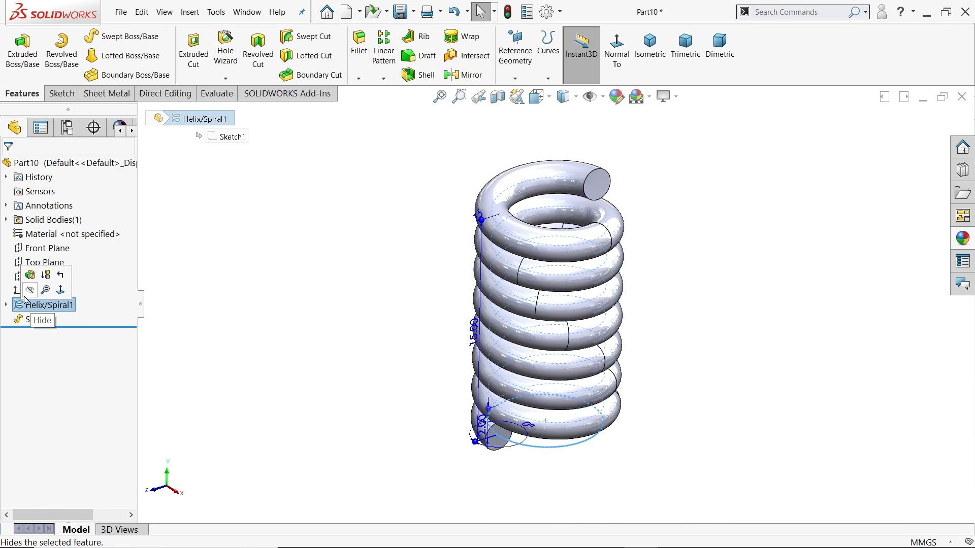
left_click(30, 291)
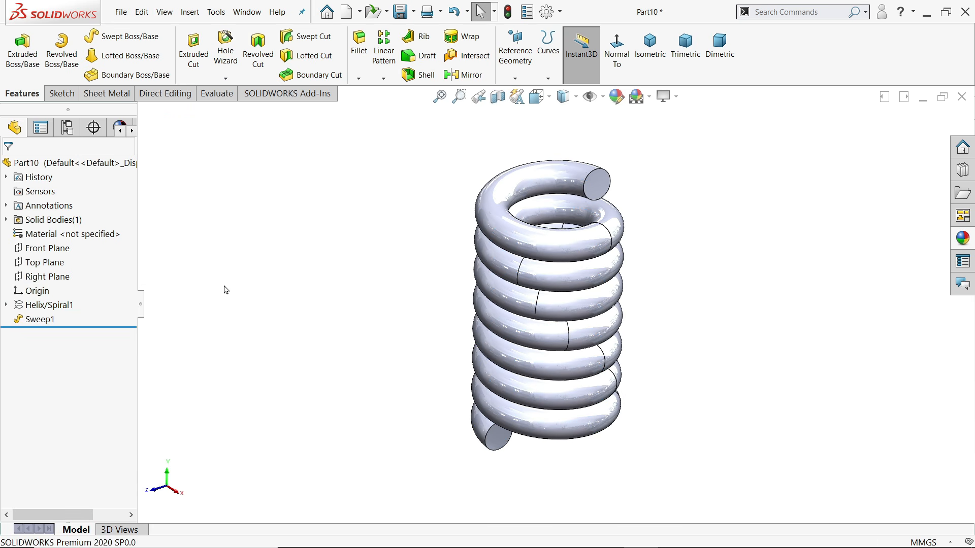
left_click(85, 163)
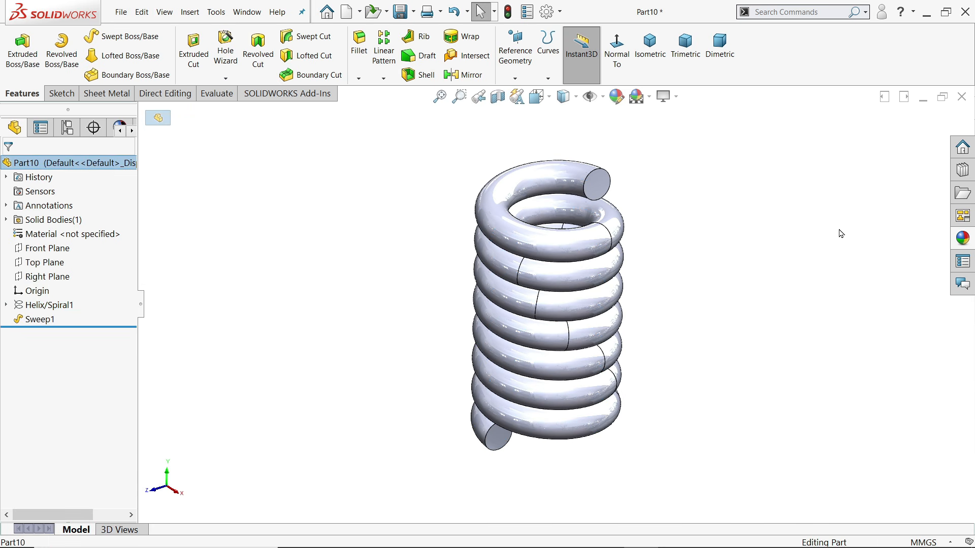
Give the spring a satin finish stainless steel appearance
left_click(962, 238)
double_click(912, 306)
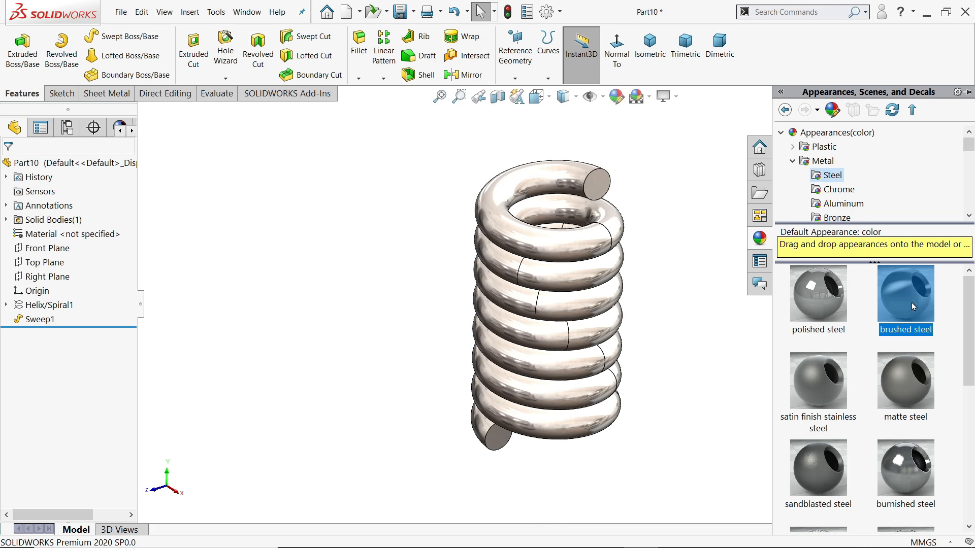
double_click(825, 376)
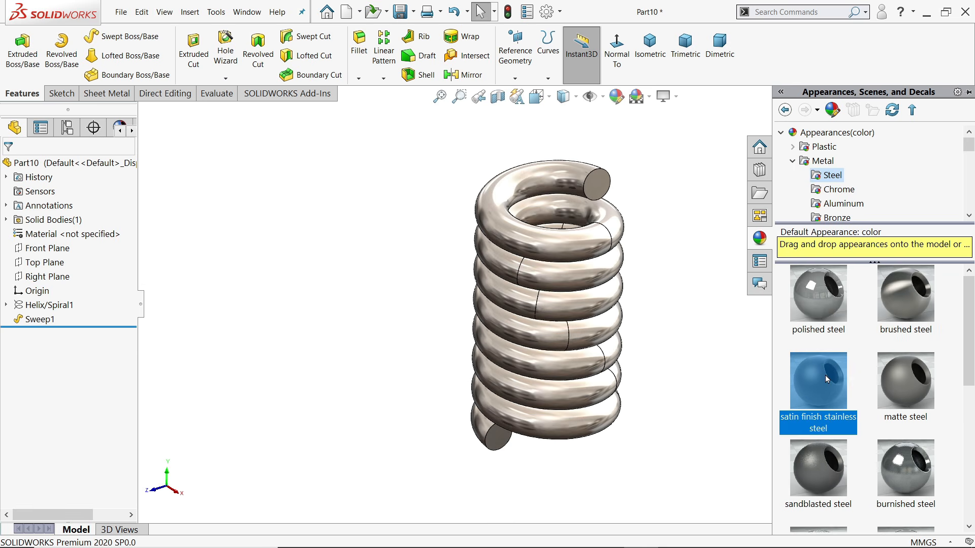
mouse_move(825, 376)
left_click(45, 265)
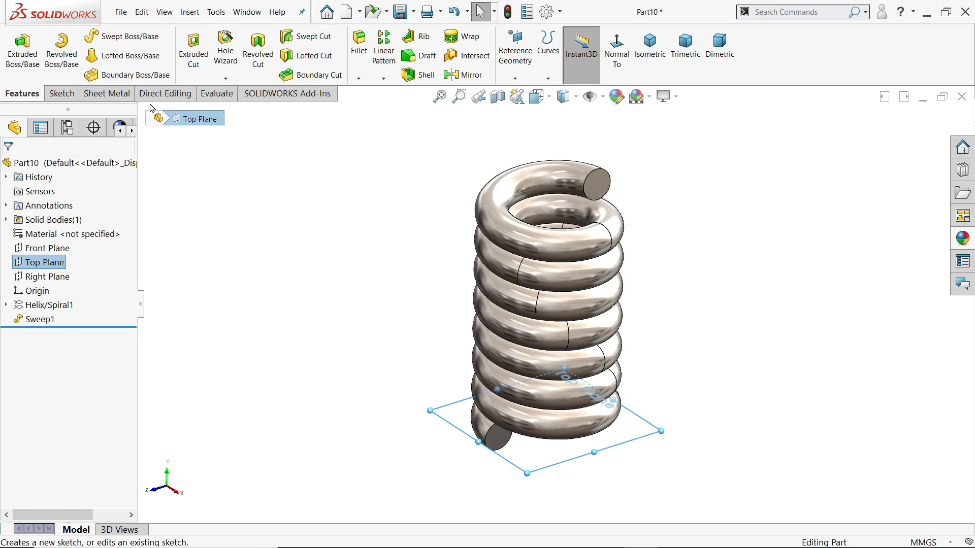
Sketch a Ø10 circle centred on the origin on the Top Plane
left_click(60, 94)
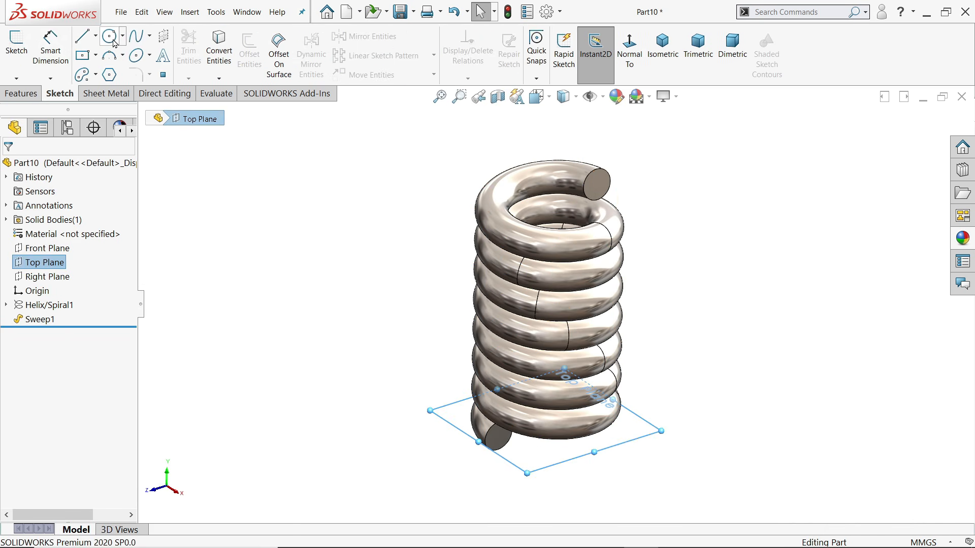
left_click(17, 43)
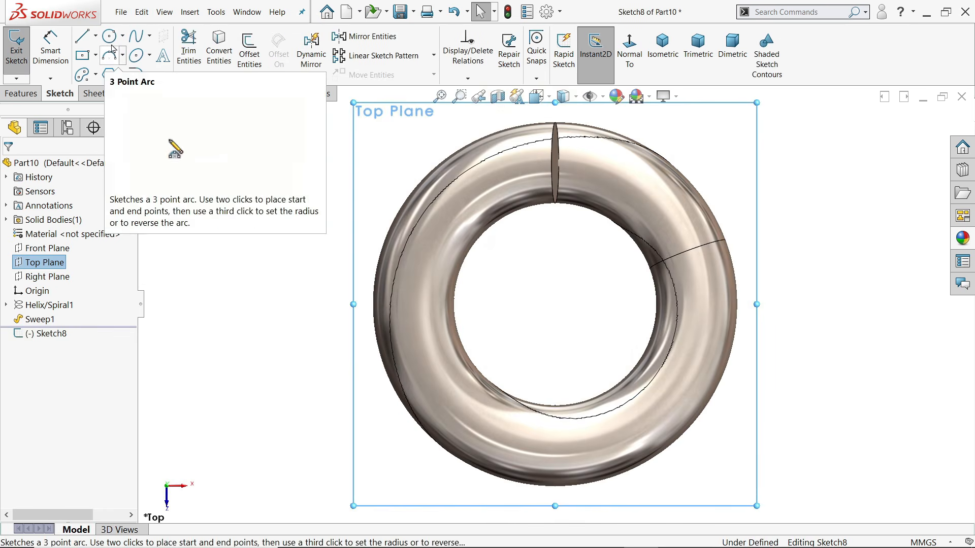
left_click(109, 35)
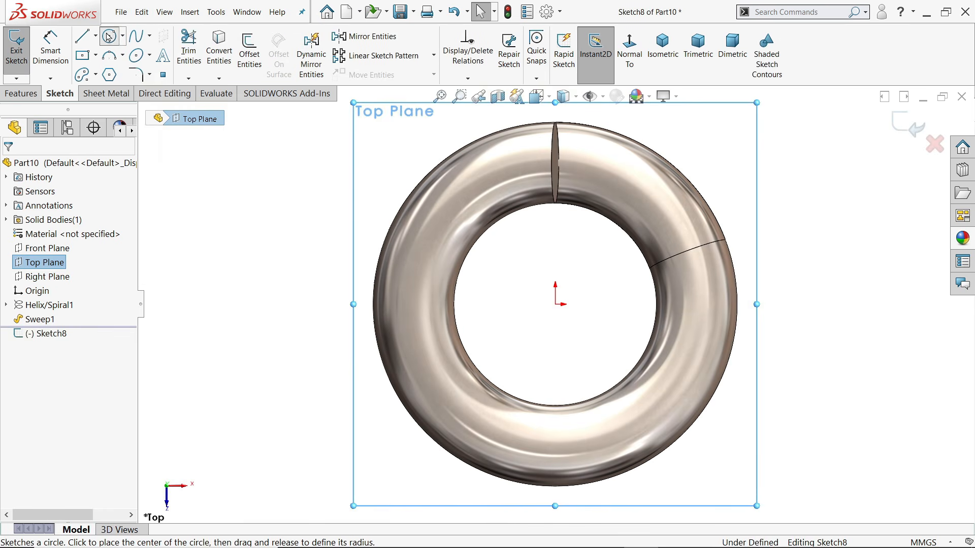
left_click(556, 304)
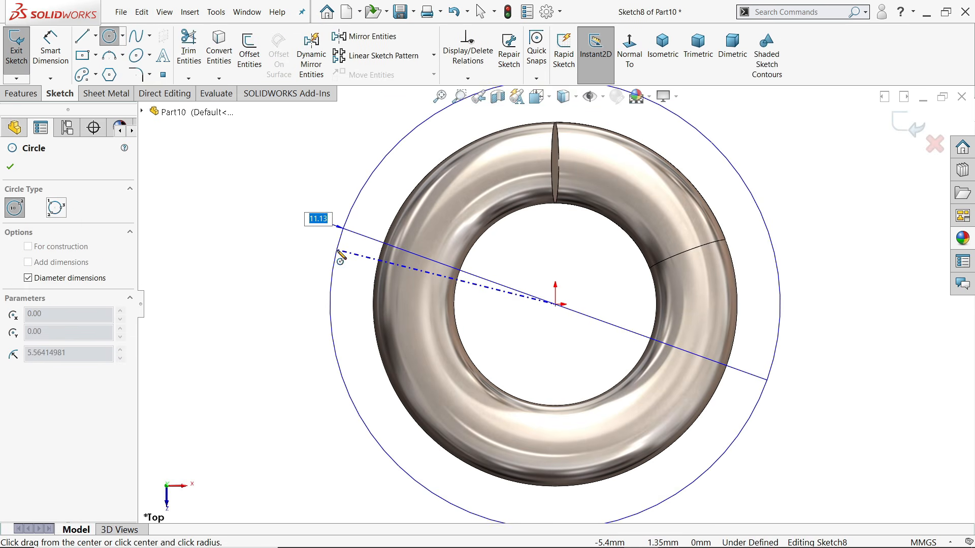
type("10")
key("Return")
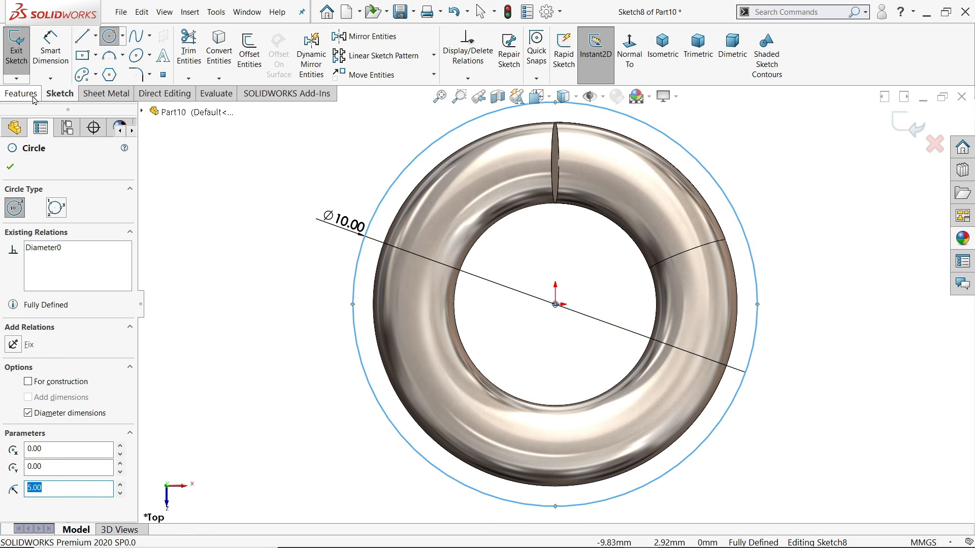
Extrude-cut the circle 10 mm blind to flatten the spring's bottom end
left_click(21, 94)
left_click(193, 50)
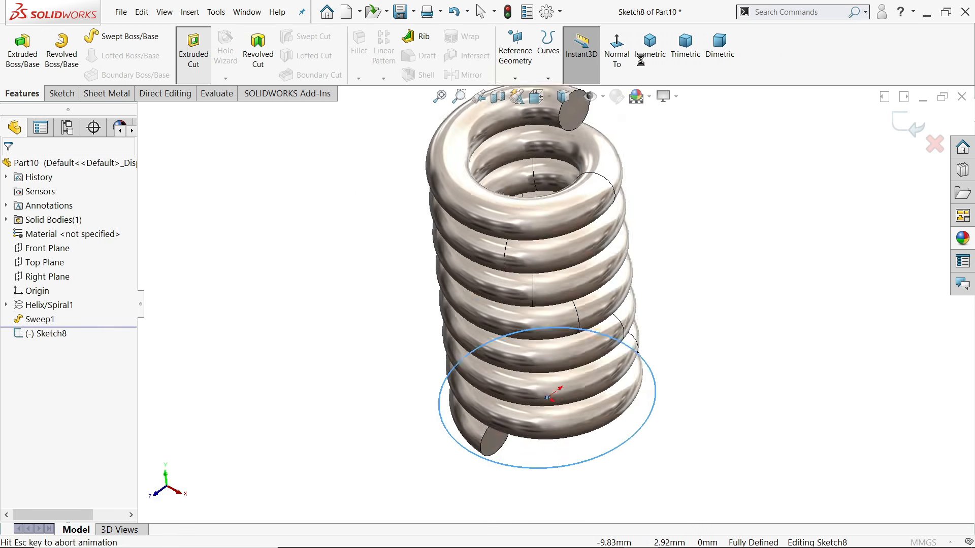
scroll(603, 239, "up", 1)
scroll(535, 365, "down", 9)
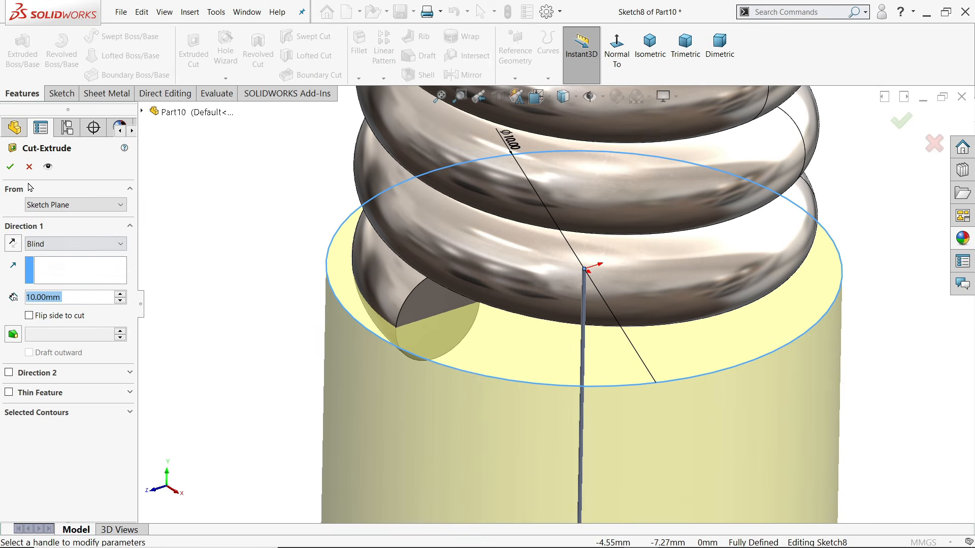
left_click(10, 166)
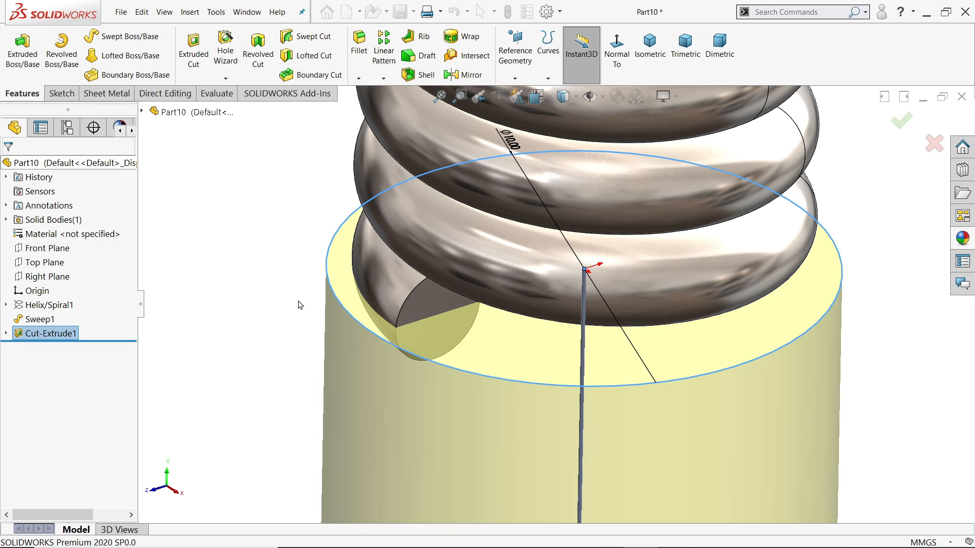
scroll(326, 319, "up", 8)
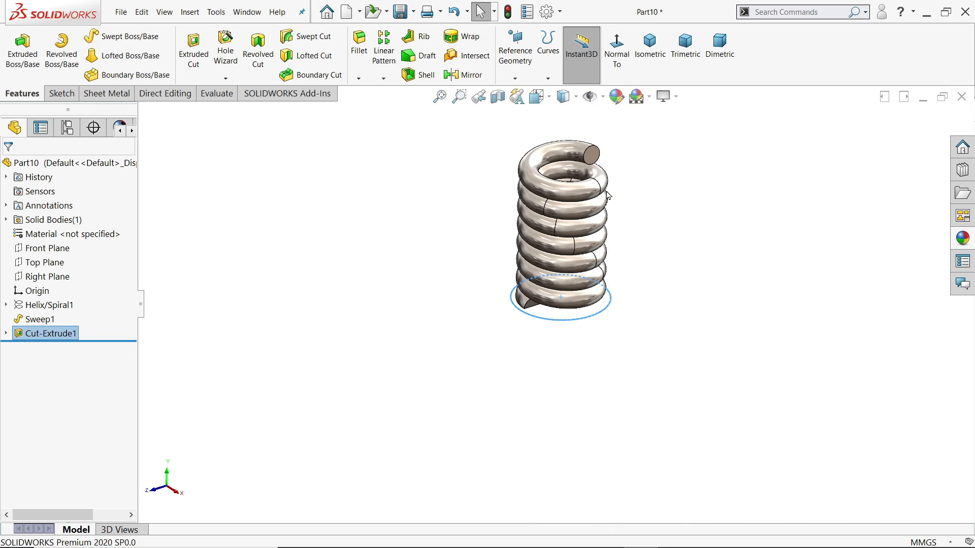
scroll(608, 195, "down", 4)
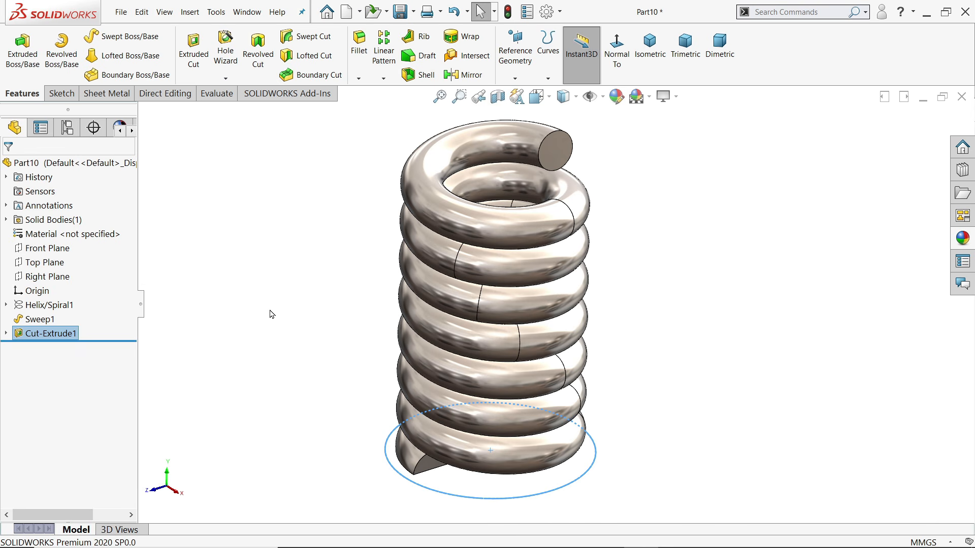
Create Plane1 offset 15 mm, flipped, from the spring's cut bottom face
left_click(515, 78)
left_click(525, 92)
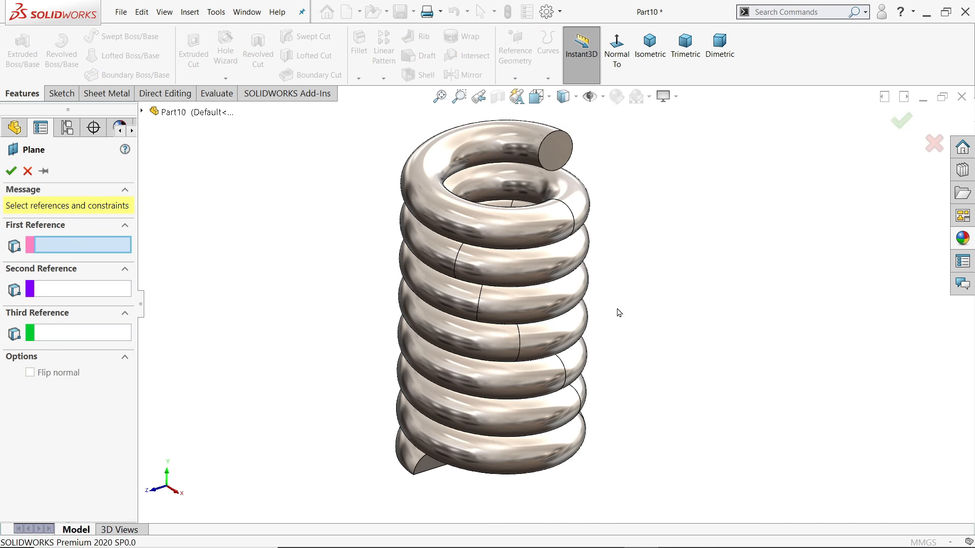
middle_click_drag(617, 312, 466, 391)
left_click(466, 391)
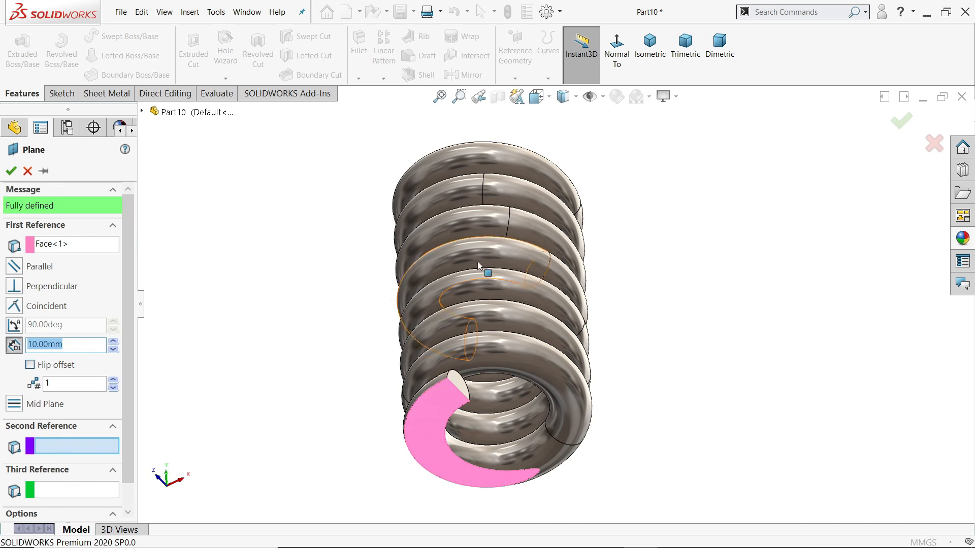
left_click(16, 348)
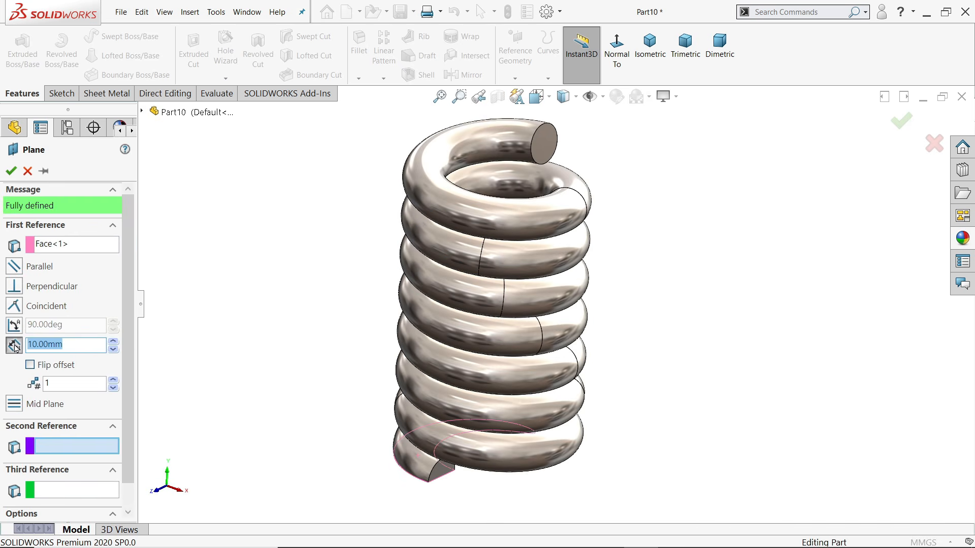
type("15")
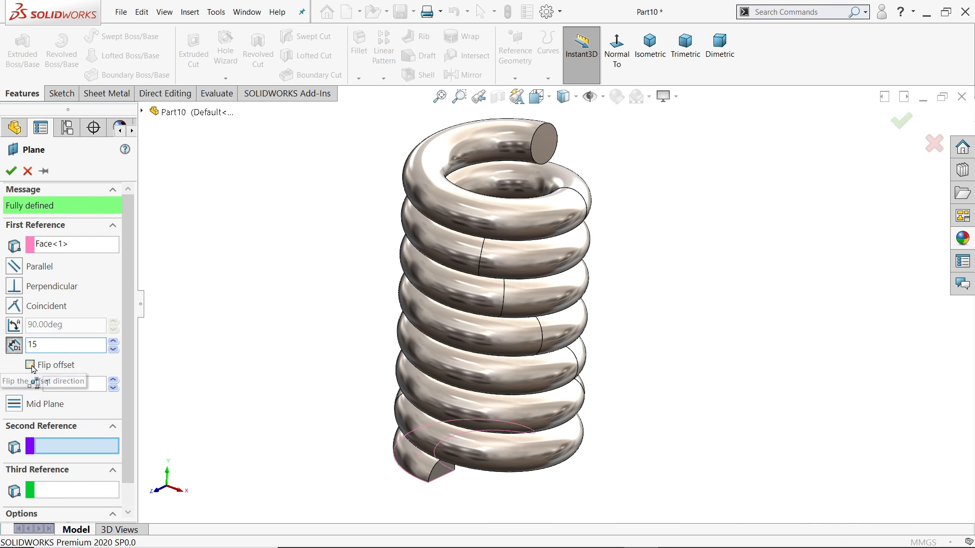
left_click(30, 365)
mouse_move(328, 360)
middle_mouse_down()
mouse_move(325, 292)
mouse_move(315, 361)
middle_mouse_up()
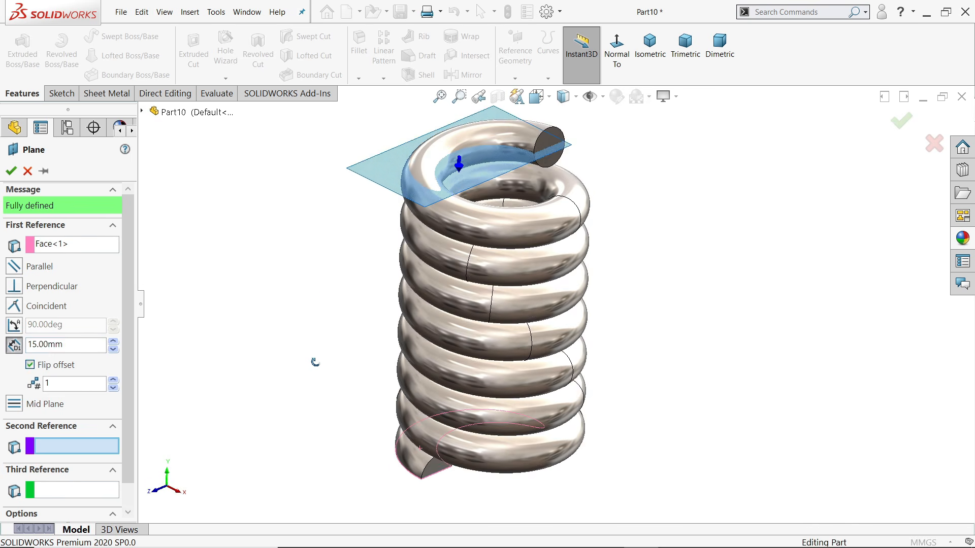
left_click(11, 170)
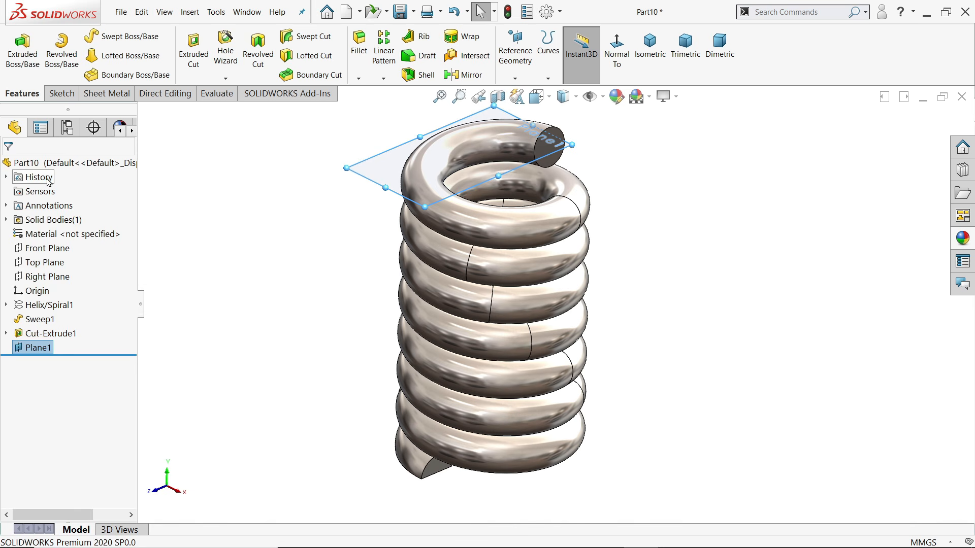
Start a sketch on Plane1 and convert Sketch8's circle into it
left_click(61, 94)
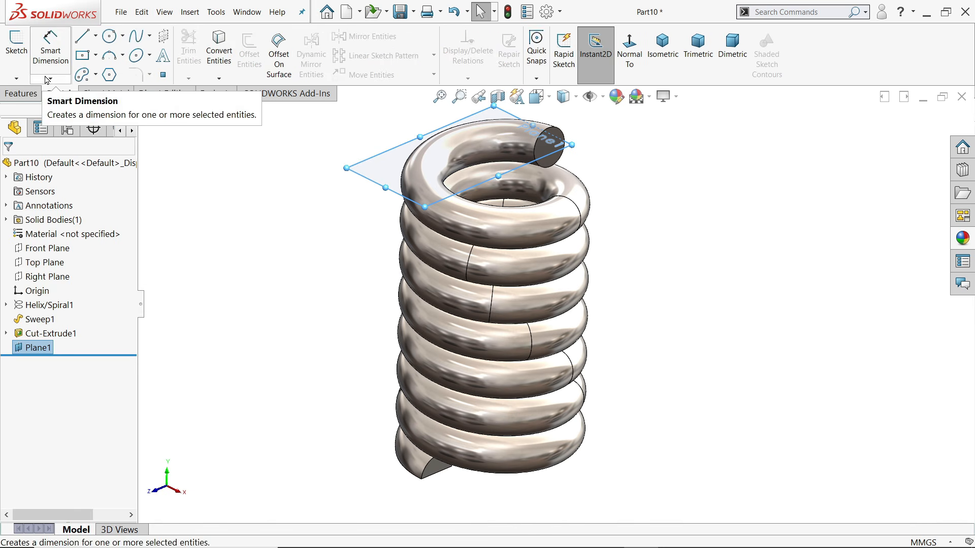
left_click(16, 48)
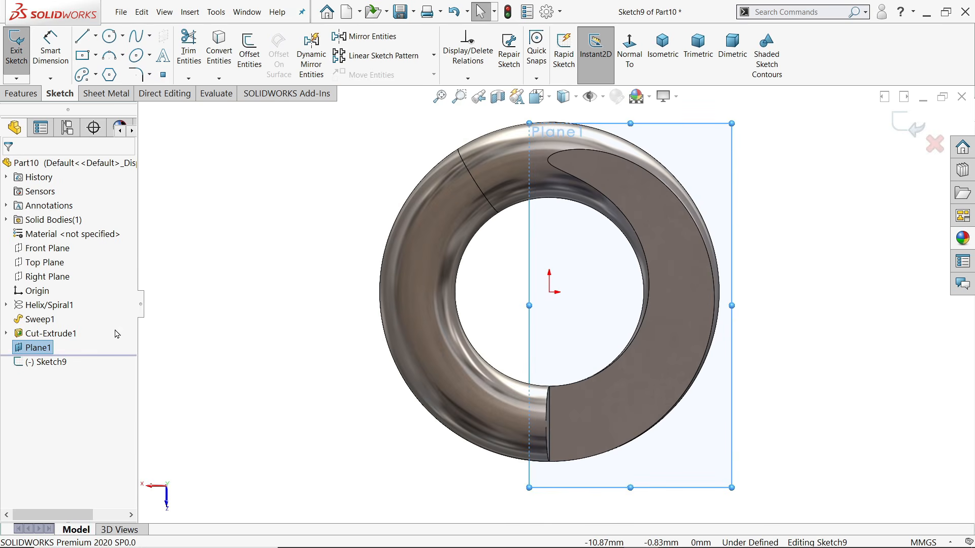
left_click(6, 333)
left_click(53, 349)
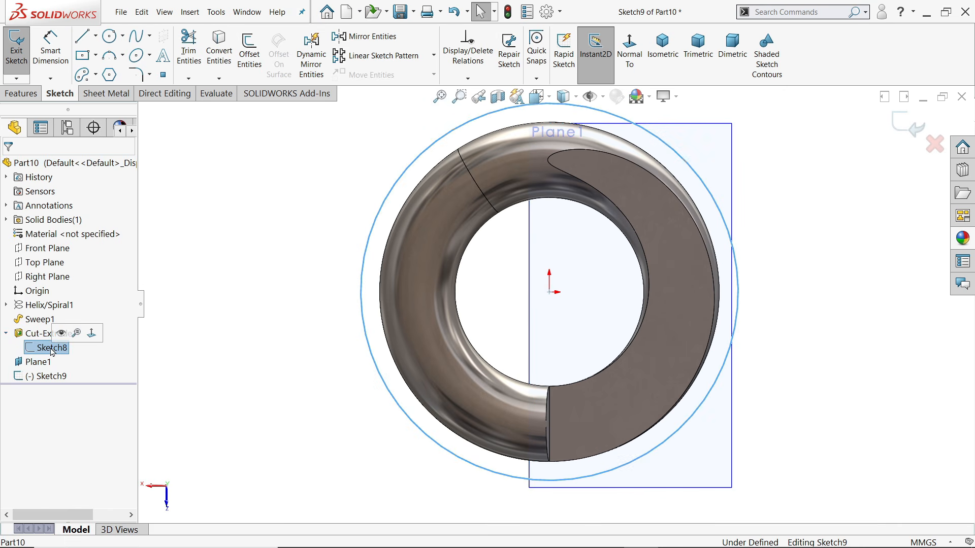
left_click(221, 53)
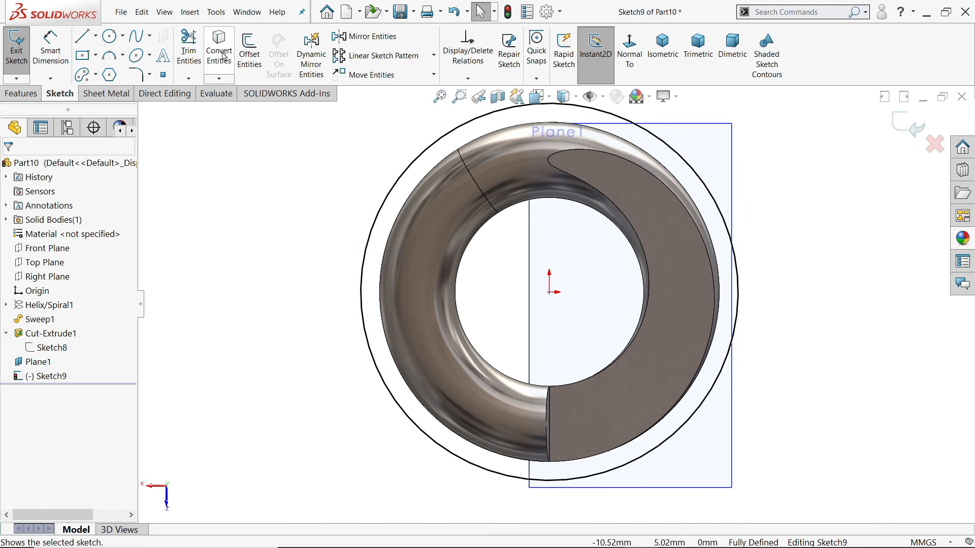
scroll(376, 184, "up", 4)
middle_click_drag(376, 184, 424, 366)
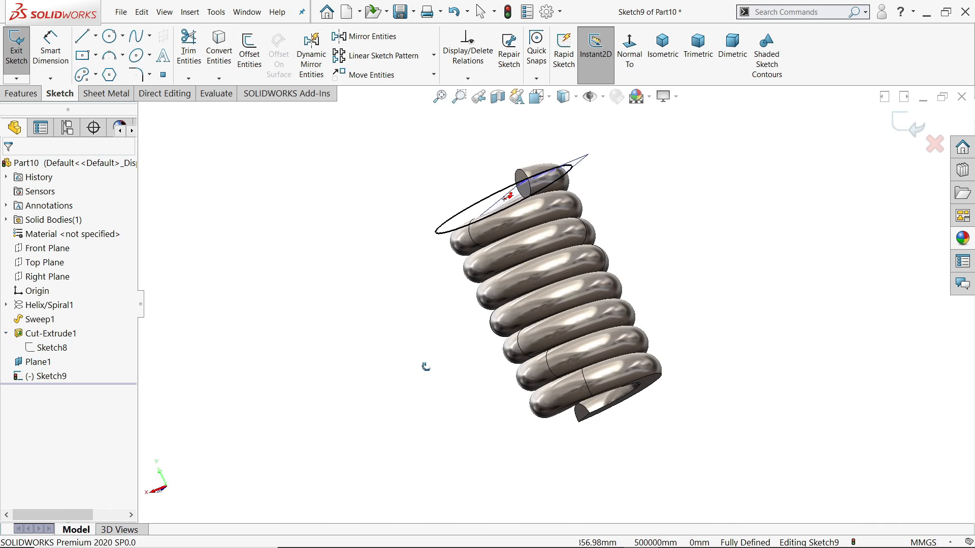
scroll(568, 196, "down", 4)
middle_click_drag(568, 198, 558, 304)
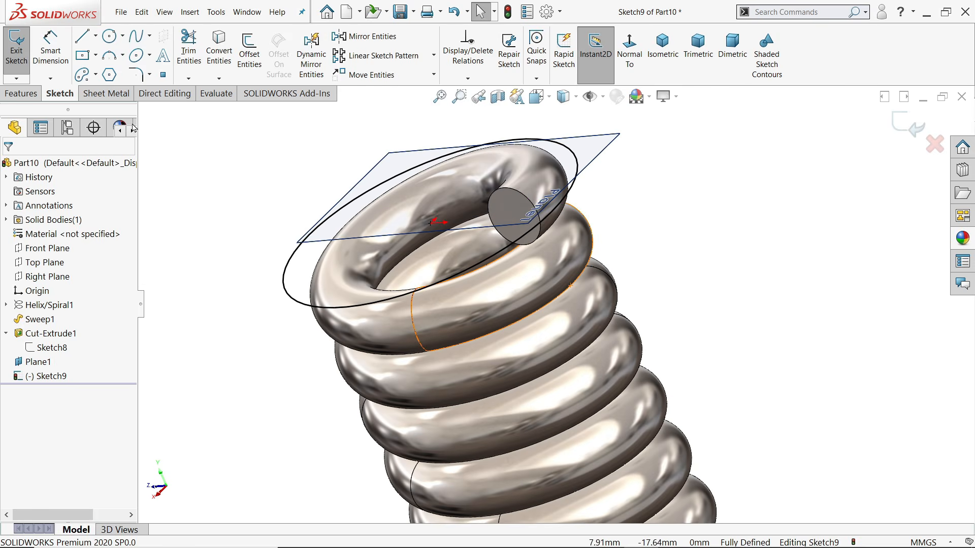
Cut the copied circle Through All to flatten the spring's top end
left_click(21, 94)
left_click(194, 51)
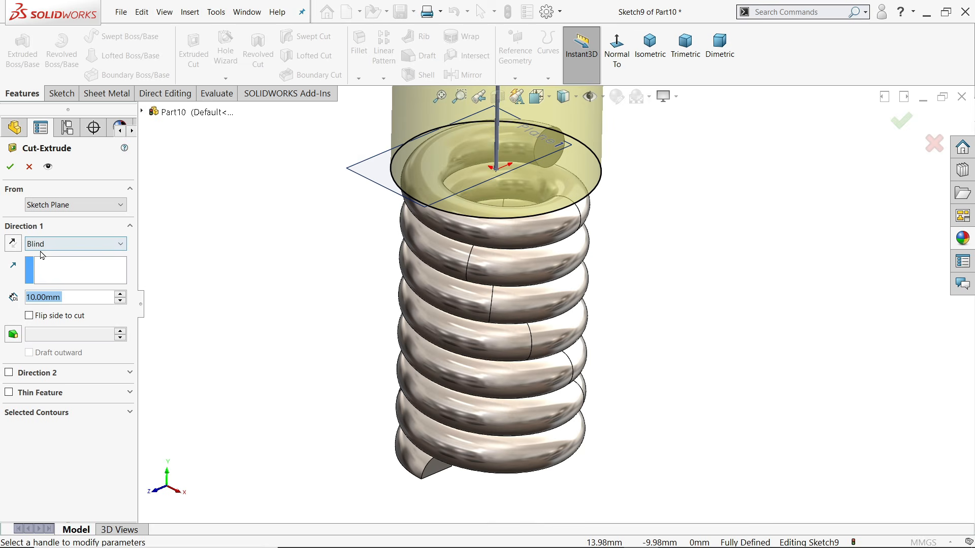
scroll(492, 257, "up", 4)
scroll(510, 271, "down", 3)
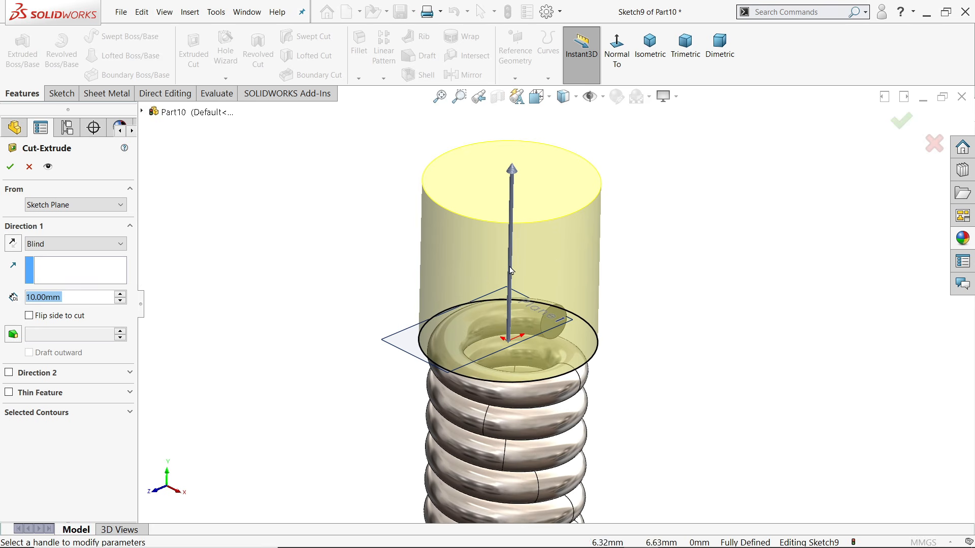
left_click(47, 249)
left_click(60, 265)
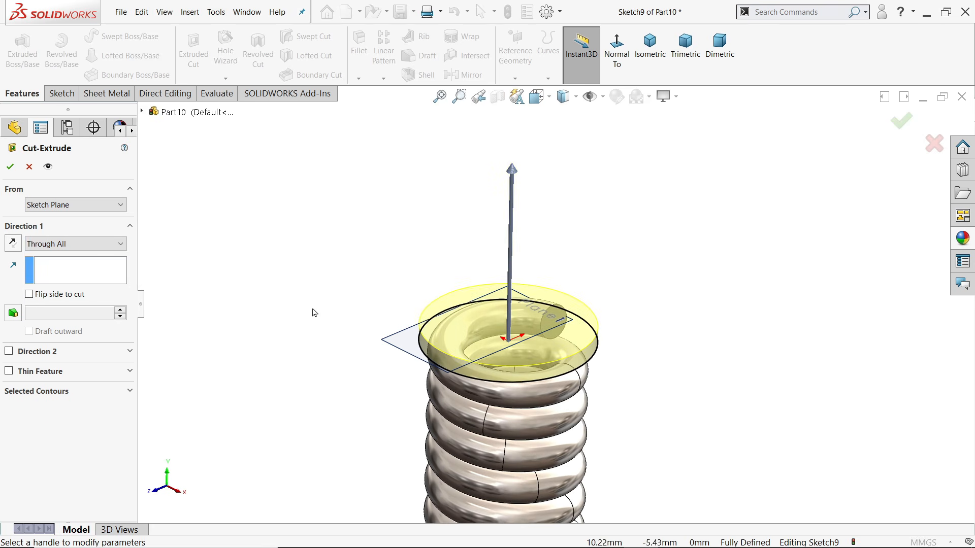
middle_click_drag(313, 309, 301, 261)
scroll(566, 364, "down", 5)
left_click(10, 167)
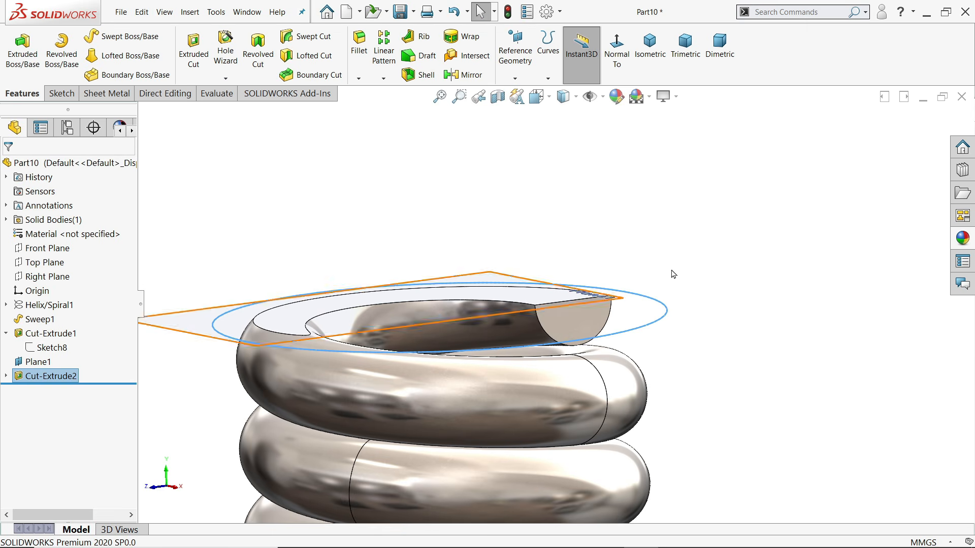
Switch to isometric view and briefly select Plane1 to check its position
left_click(650, 46)
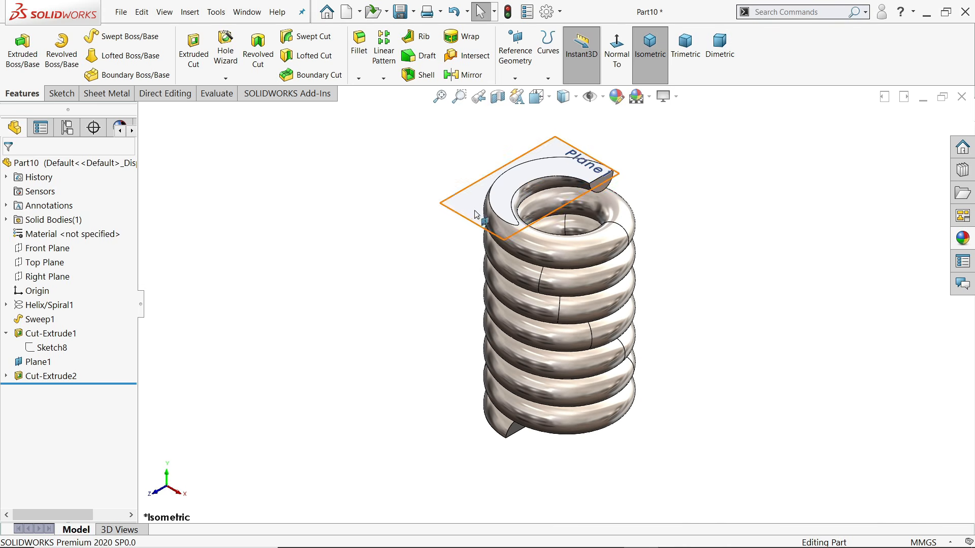
left_click(531, 183)
left_click(748, 238)
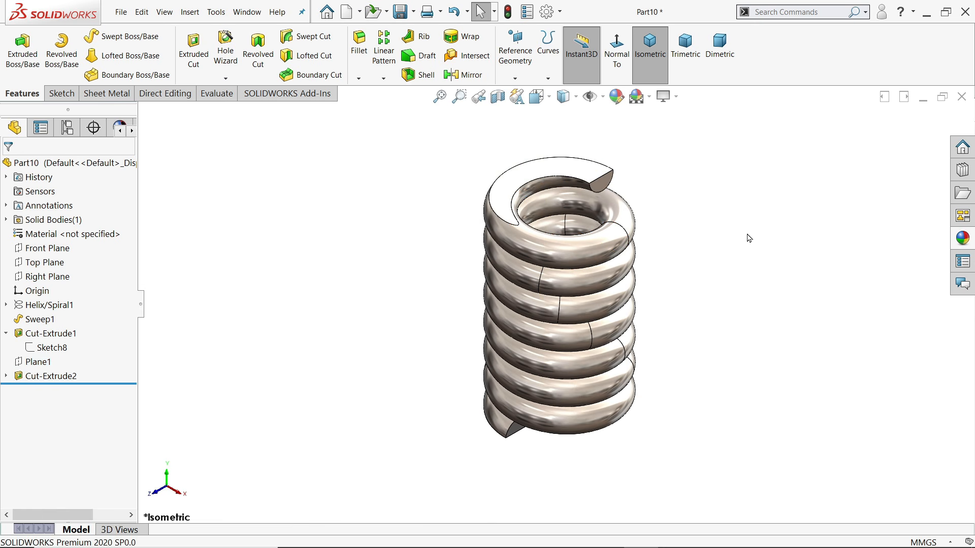
scroll(696, 251, "down", 3)
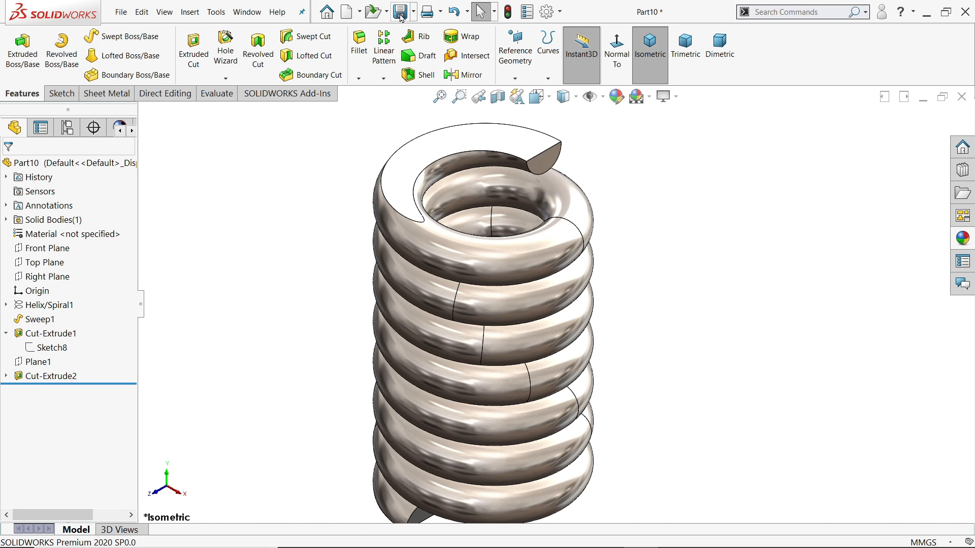
Save the spring part under the file name '10.Compressed Spring' in the Square Tool post folder
left_click(400, 12)
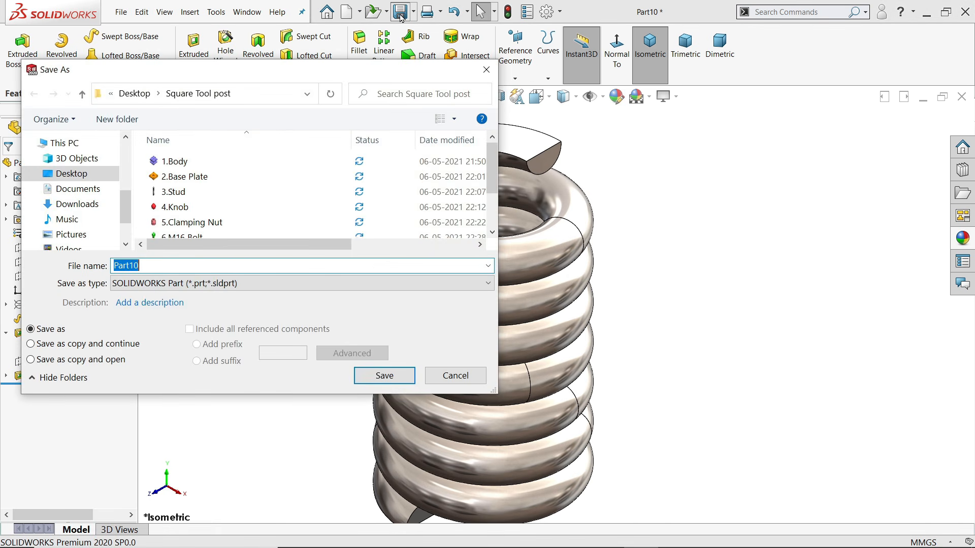
type("10.Compressed Spring")
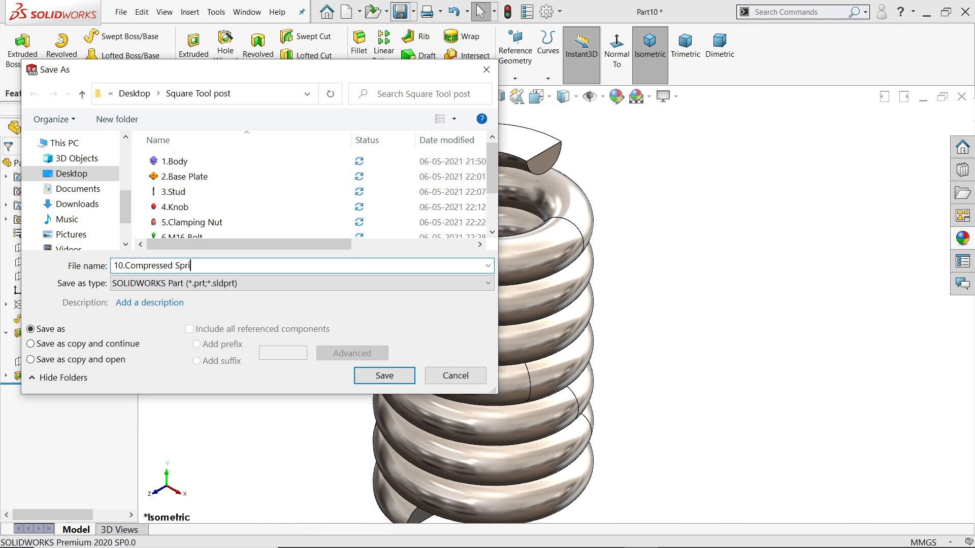
left_click(384, 376)
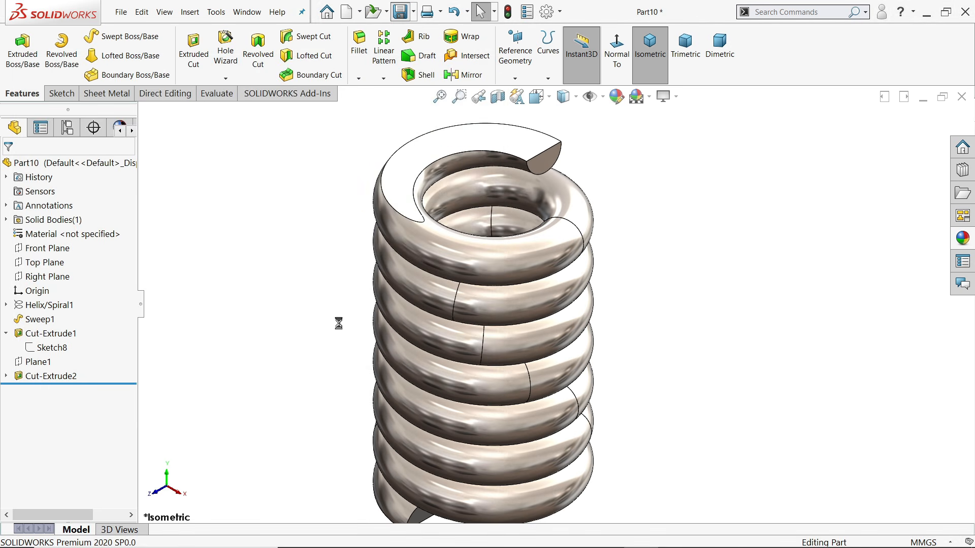
Zoom STP.pdf to 200% and scroll the exploded view from base plate up to the knob
left_click(6, 335)
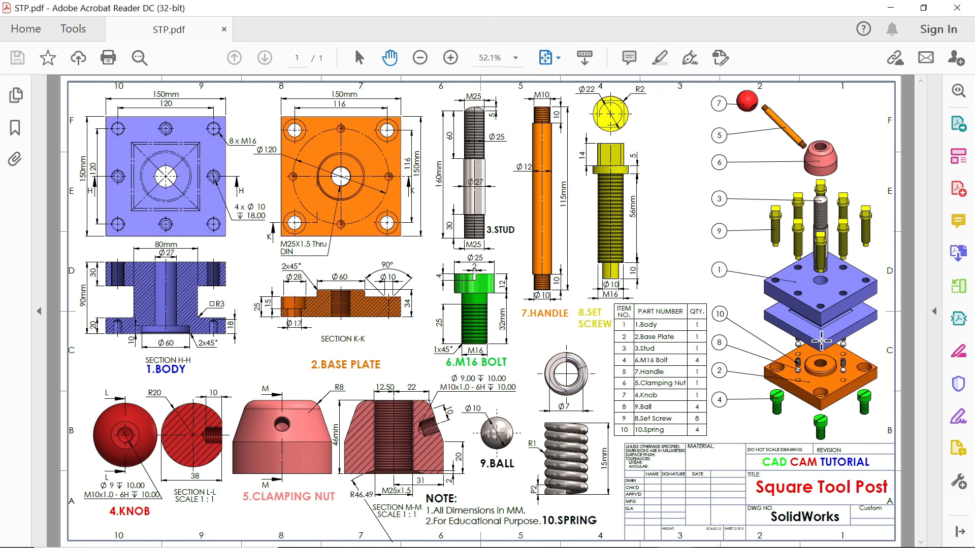
scroll(821, 342, "up", 3, "ctrl")
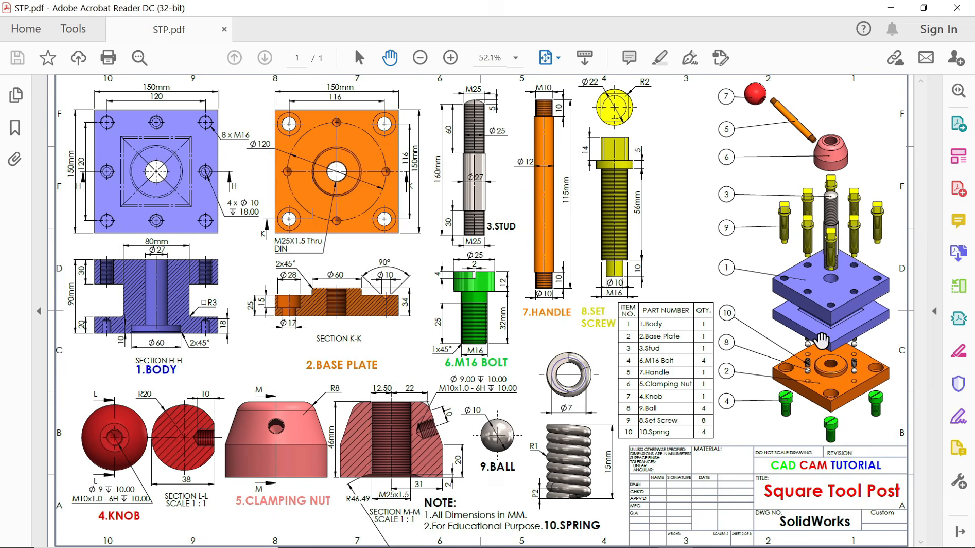
scroll(763, 346, "down", 1)
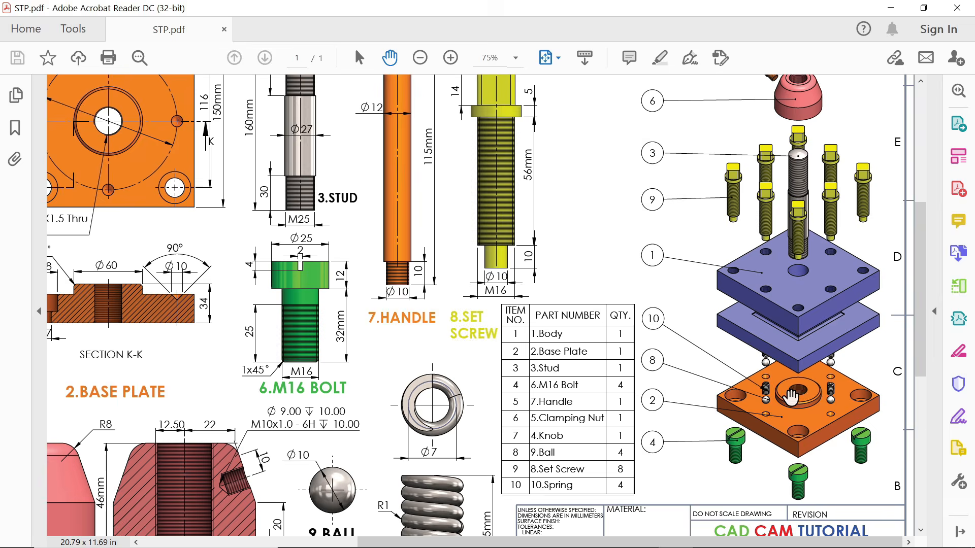
scroll(807, 383, "up", 4, "ctrl")
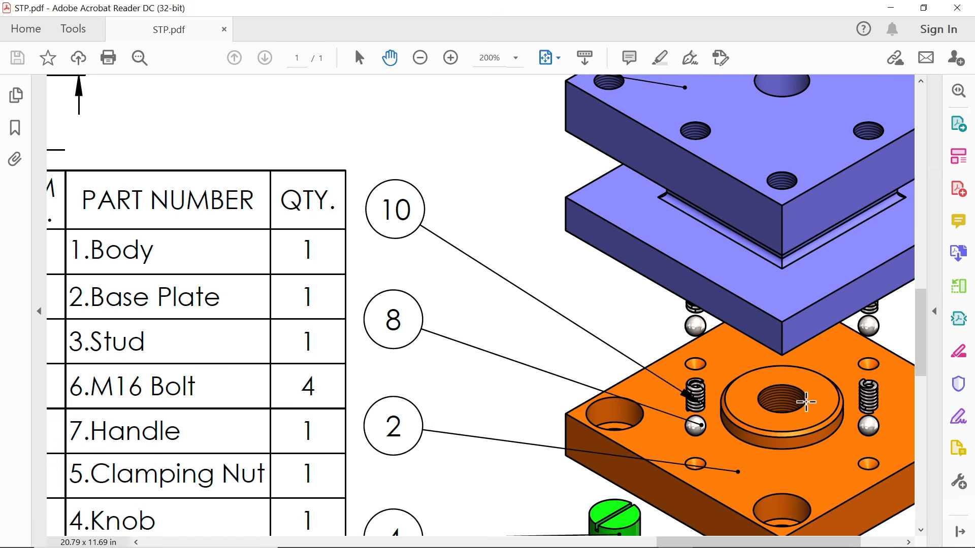
left_click(807, 402)
left_click_drag(800, 543, 838, 543)
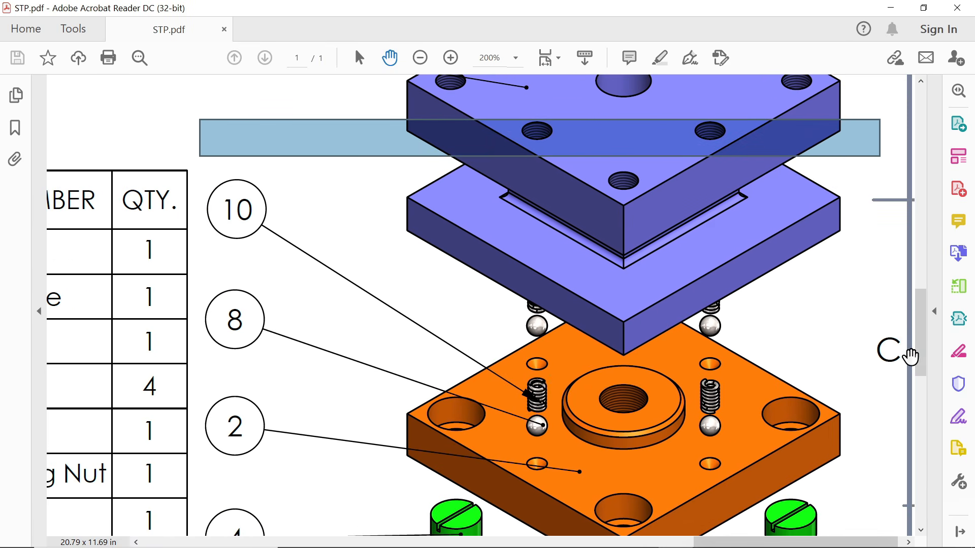
scroll(920, 332, "down", 1)
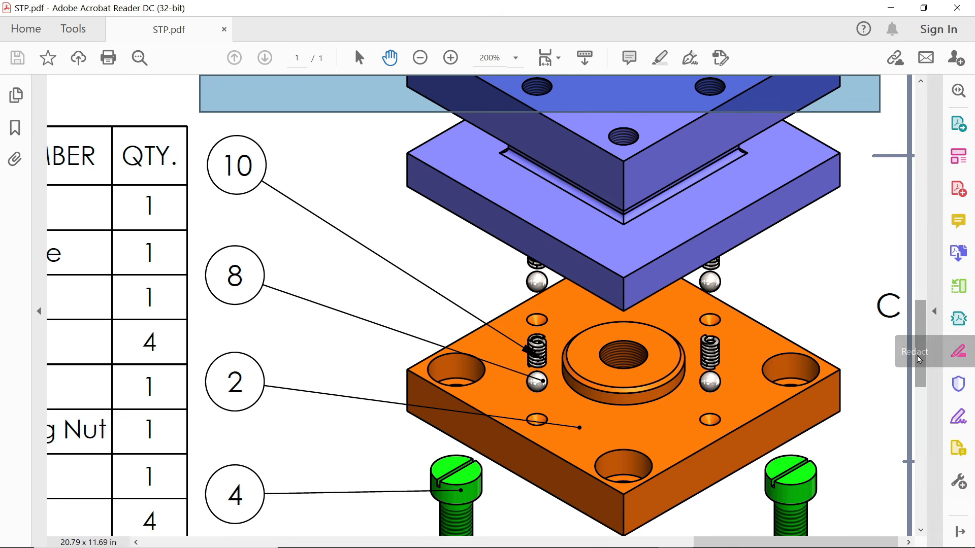
scroll(923, 315, "up", 4)
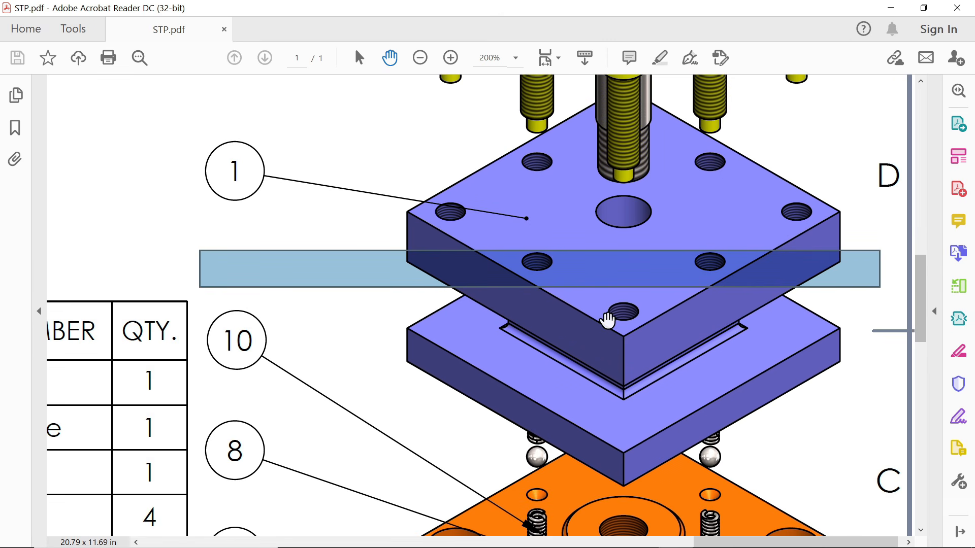
left_click_drag(923, 315, 921, 236)
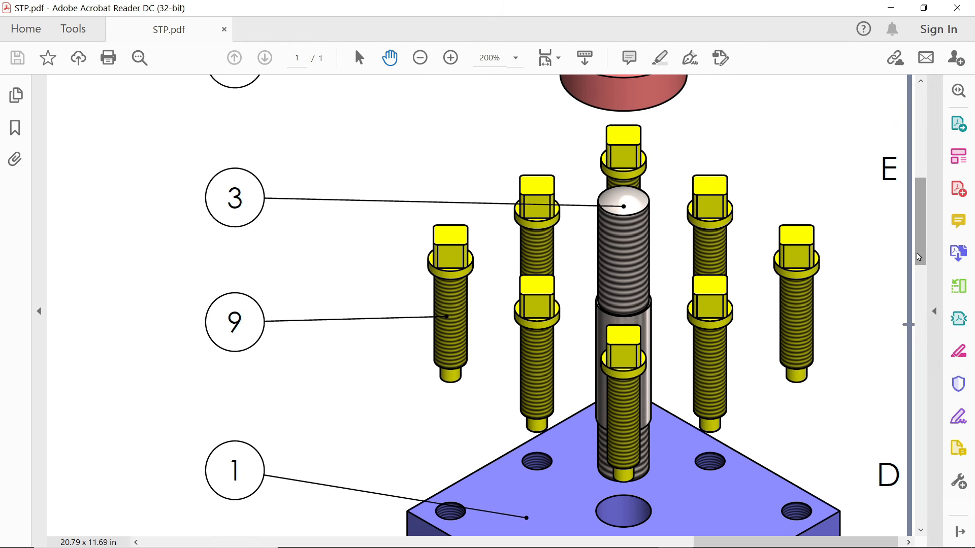
left_click_drag(923, 257, 923, 174)
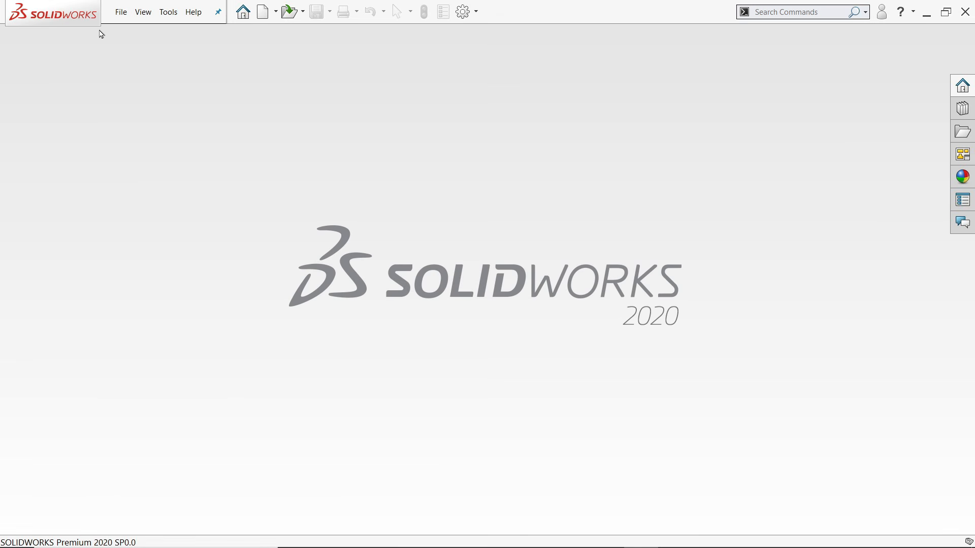
Create a new assembly document
left_click(122, 12)
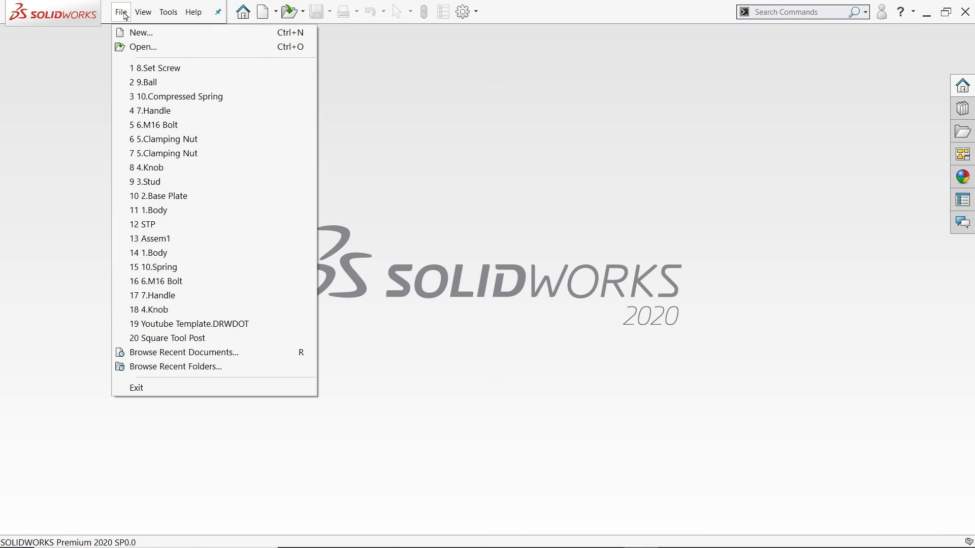
left_click(141, 33)
left_click(379, 262)
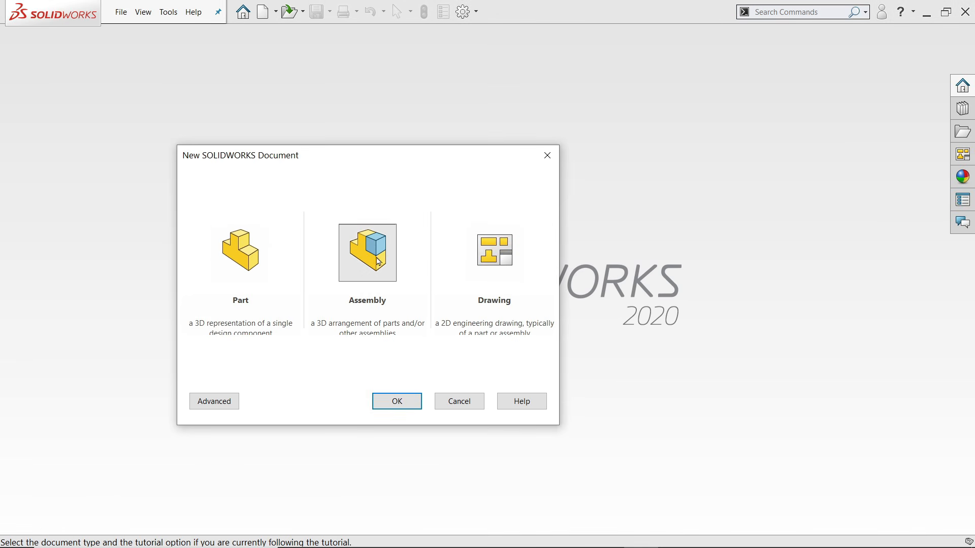
left_click(397, 402)
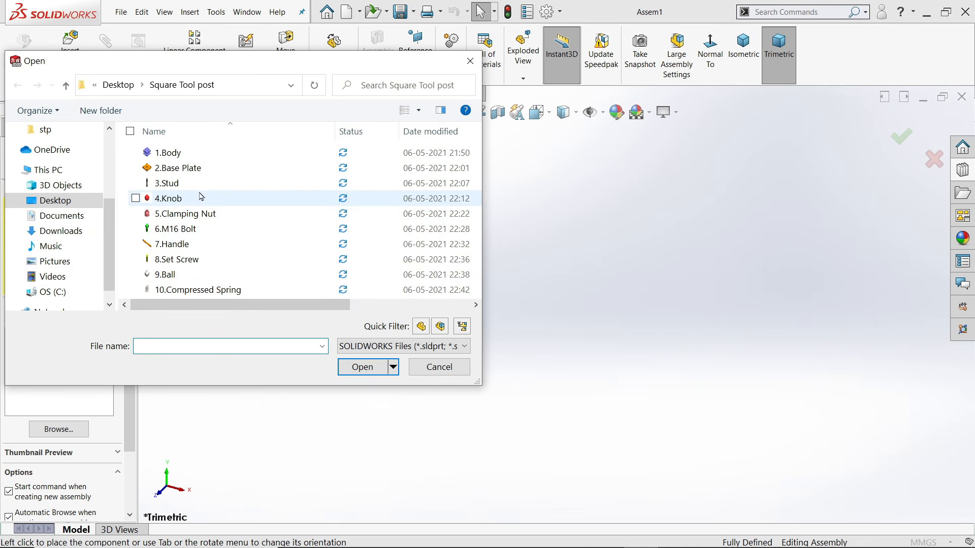
Insert 1.Body from the Large-icons Open dialog and fix it at the assembly origin
left_click(420, 111)
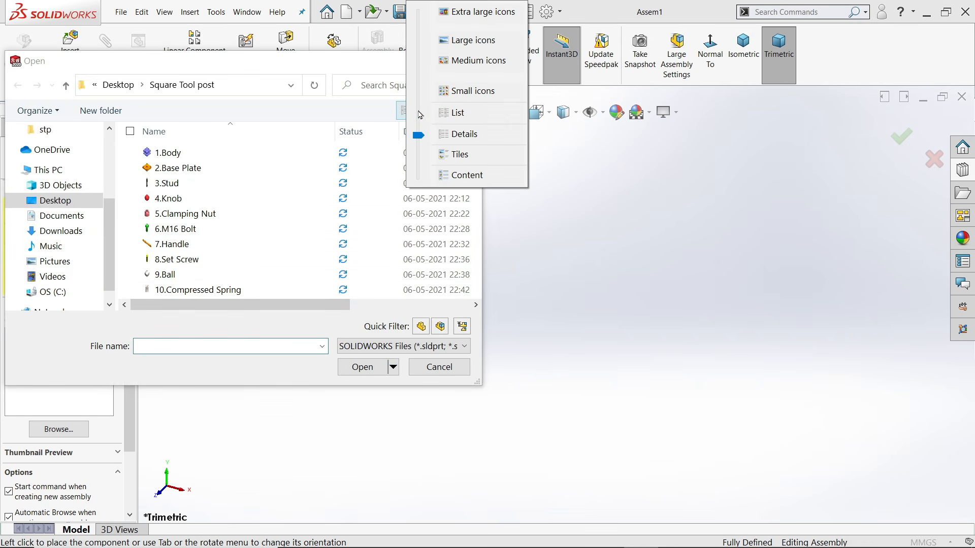
left_click(465, 43)
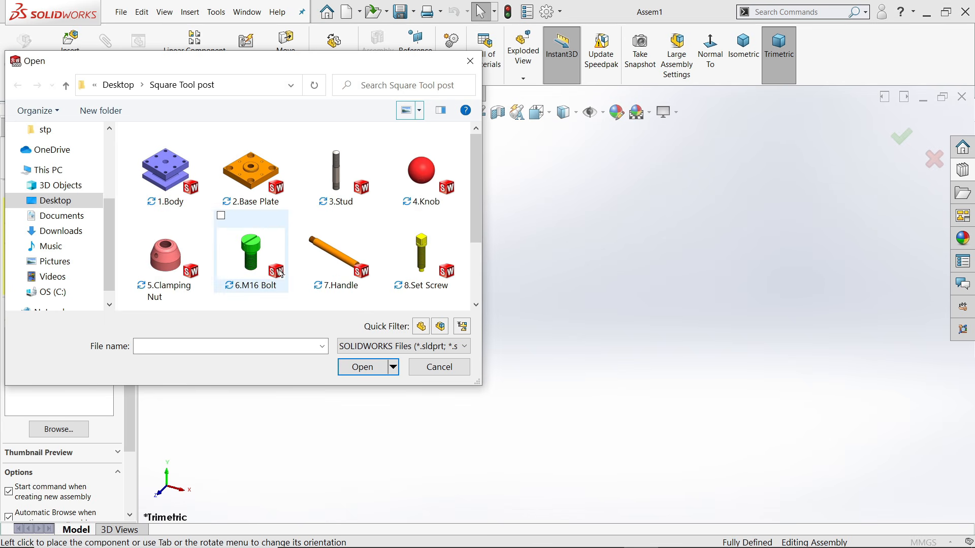
left_click(173, 174)
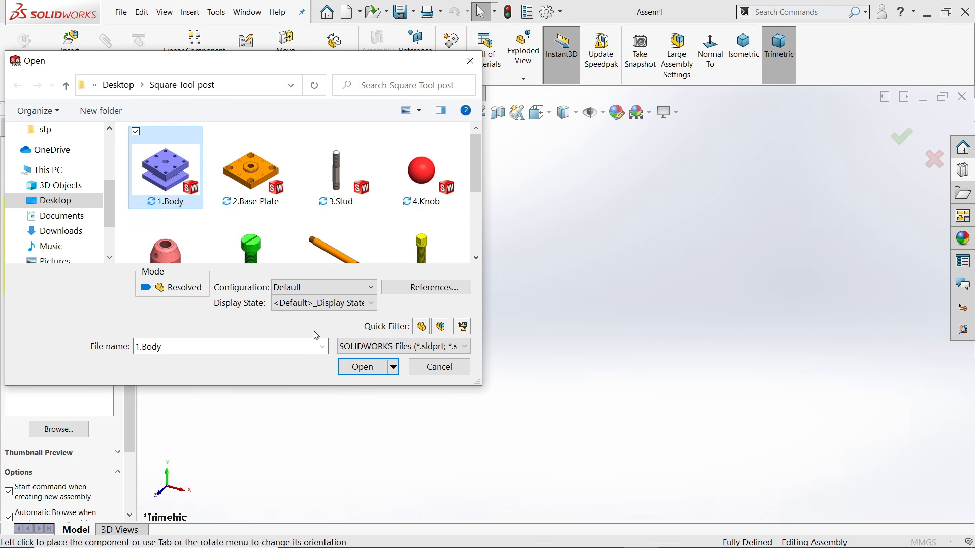
left_click(362, 373)
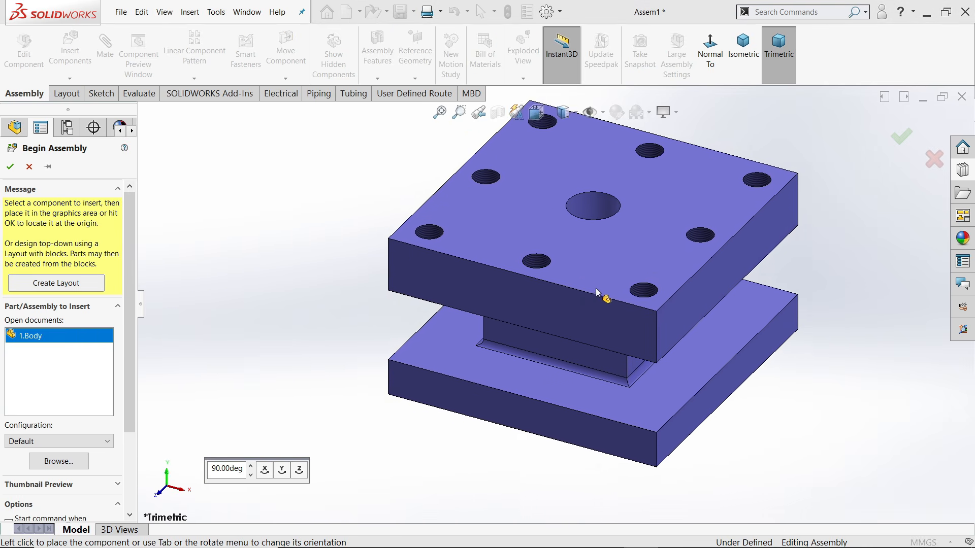
left_click(606, 117)
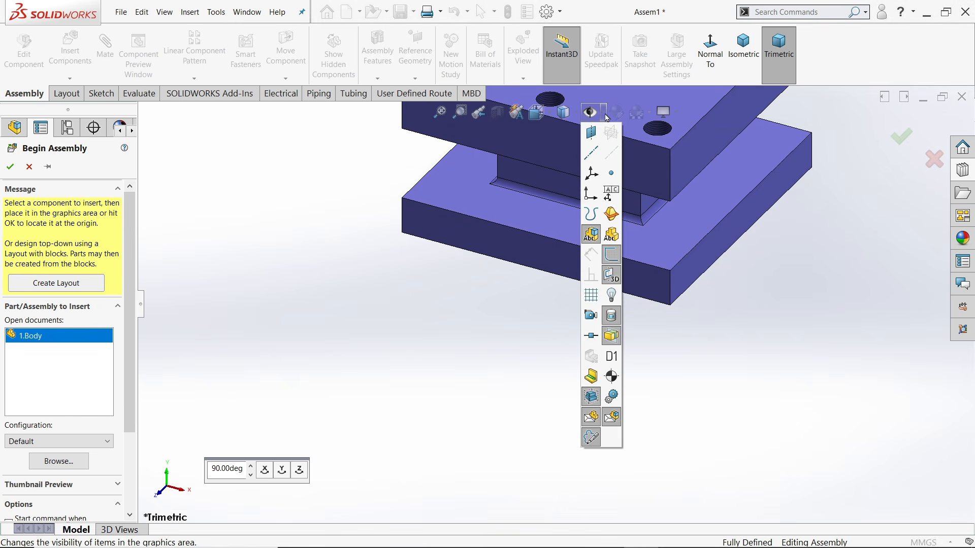
left_click(591, 195)
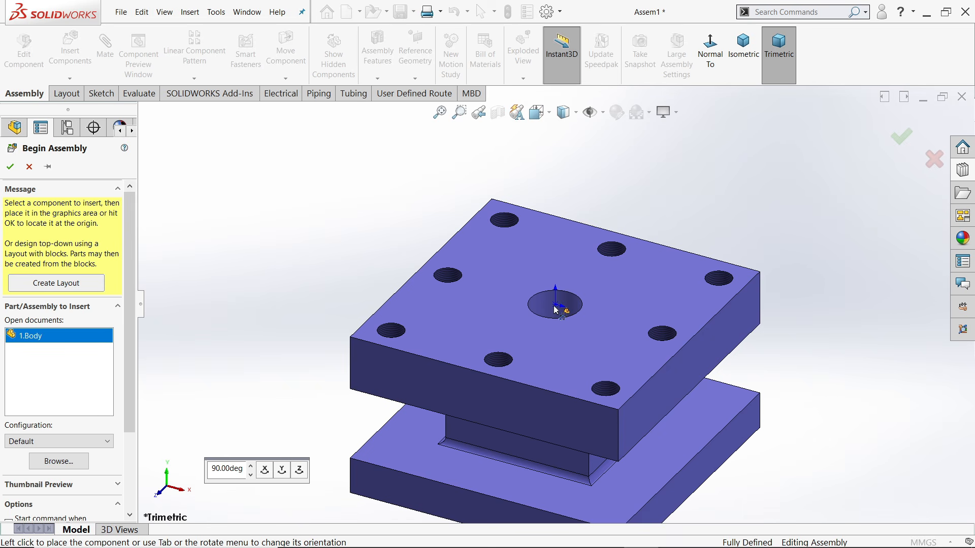
left_click(556, 309)
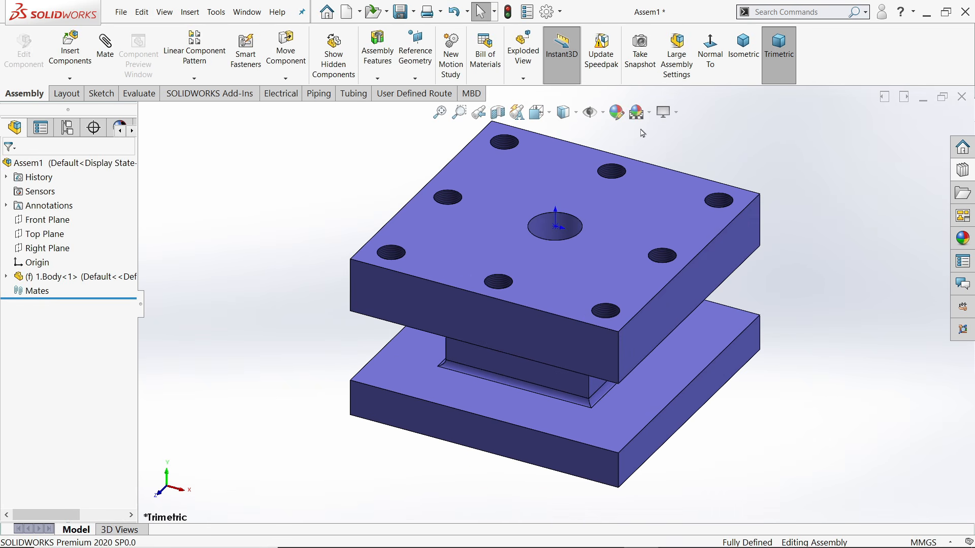
Apply the Plain White scene, remove the Electrical and Tubing tabs, and hide the origin
left_click(648, 112)
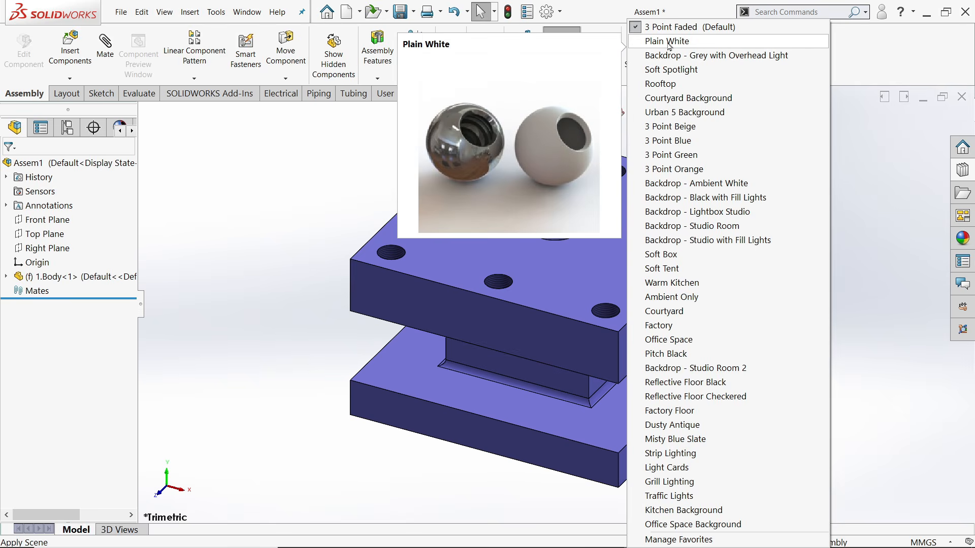
left_click(668, 43)
right_click(323, 101)
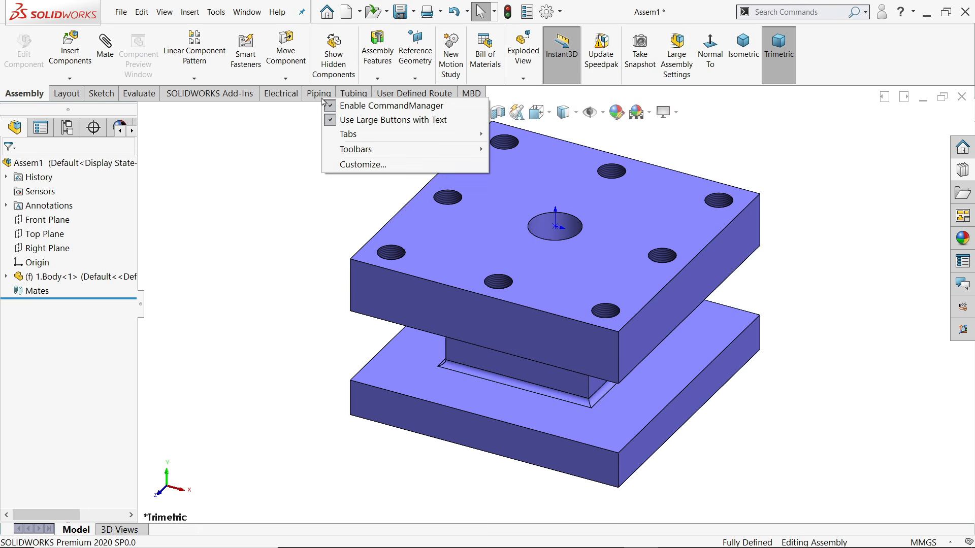
mouse_move(355, 134)
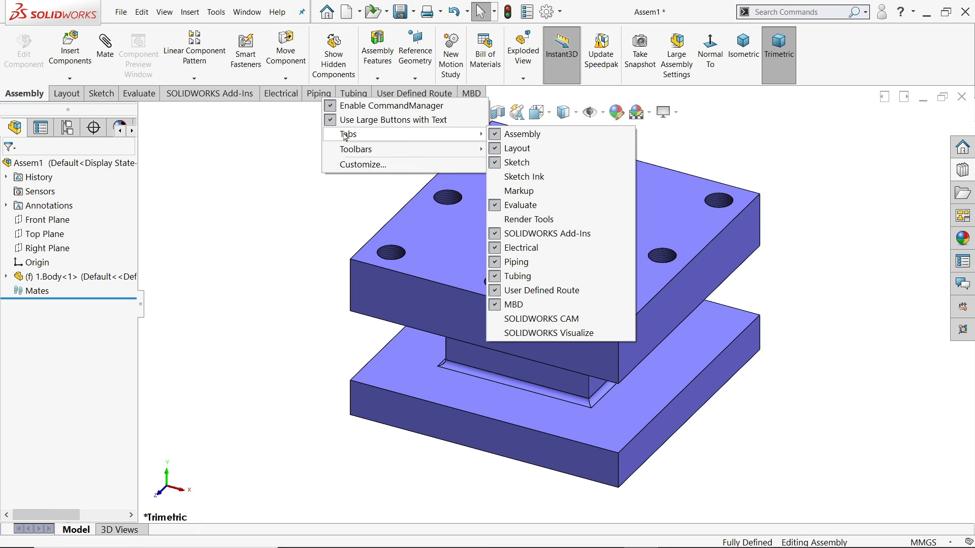
left_click(497, 247)
right_click(278, 97)
mouse_move(335, 128)
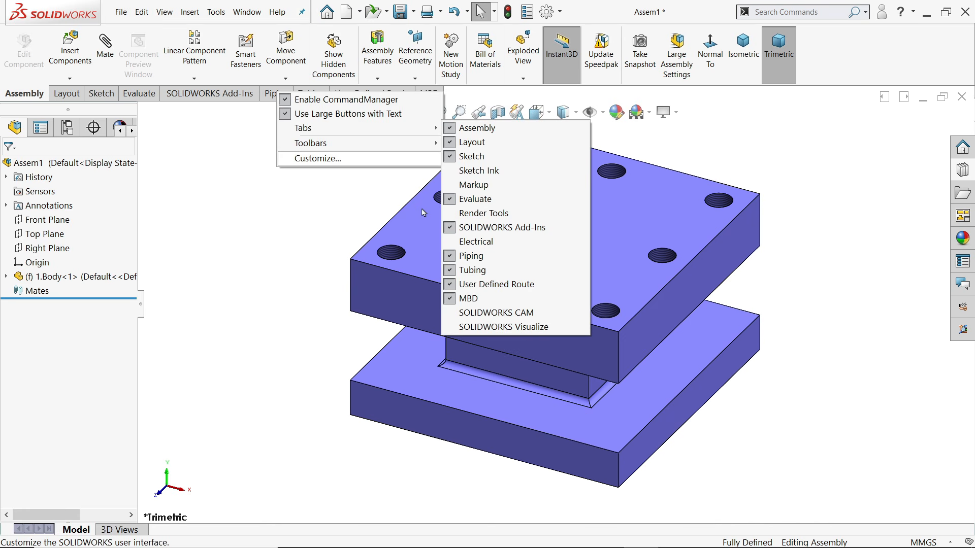
left_click(449, 274)
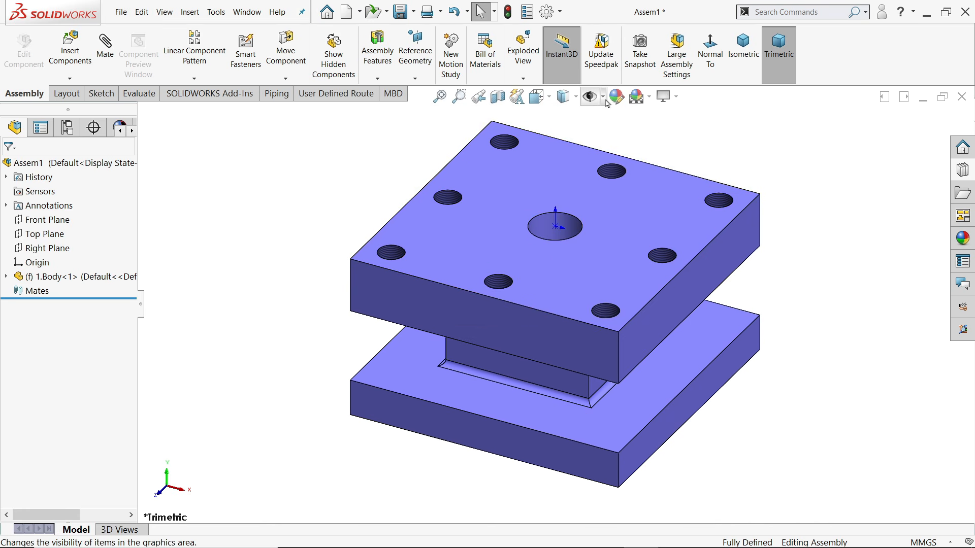
left_click(590, 97)
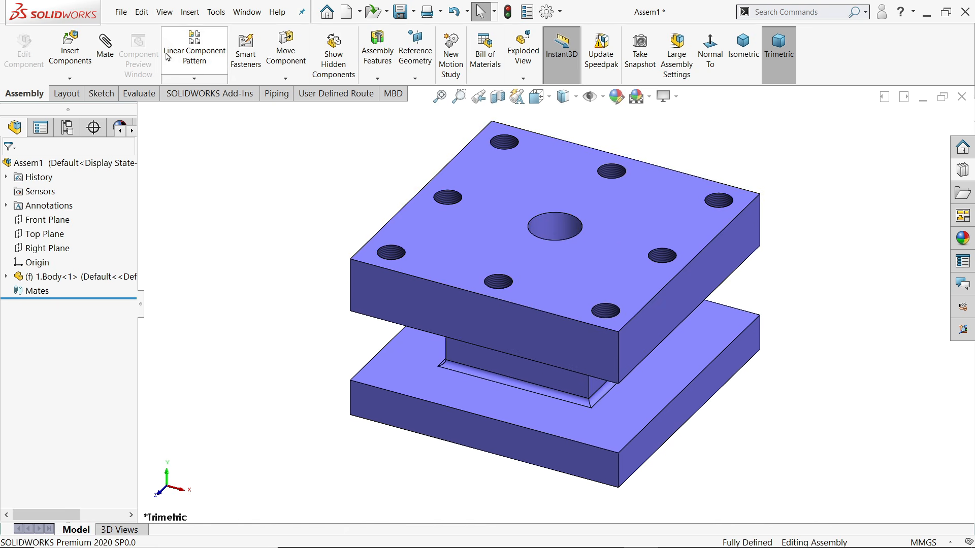
left_click(72, 65)
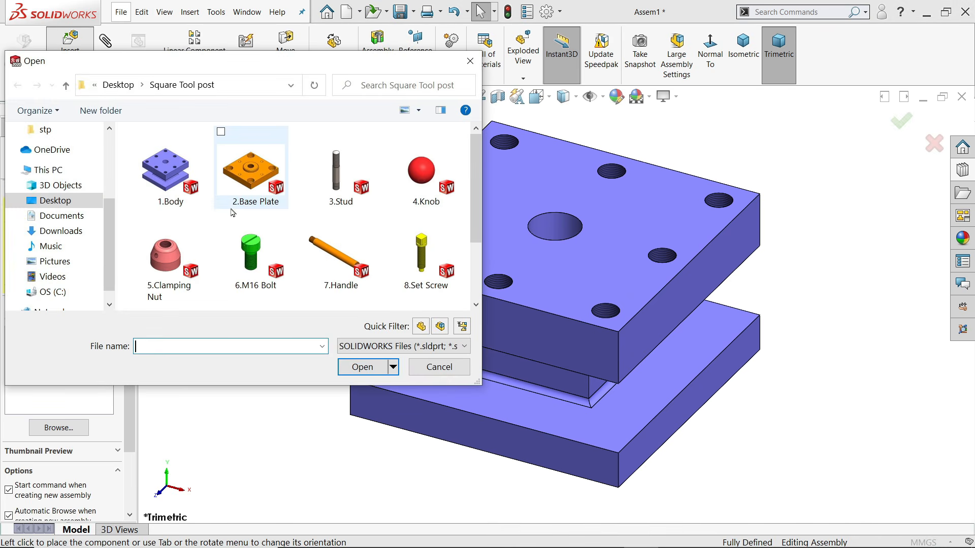
Insert 2.Base Plate and 3.Stud and place them near the body
left_click(251, 184)
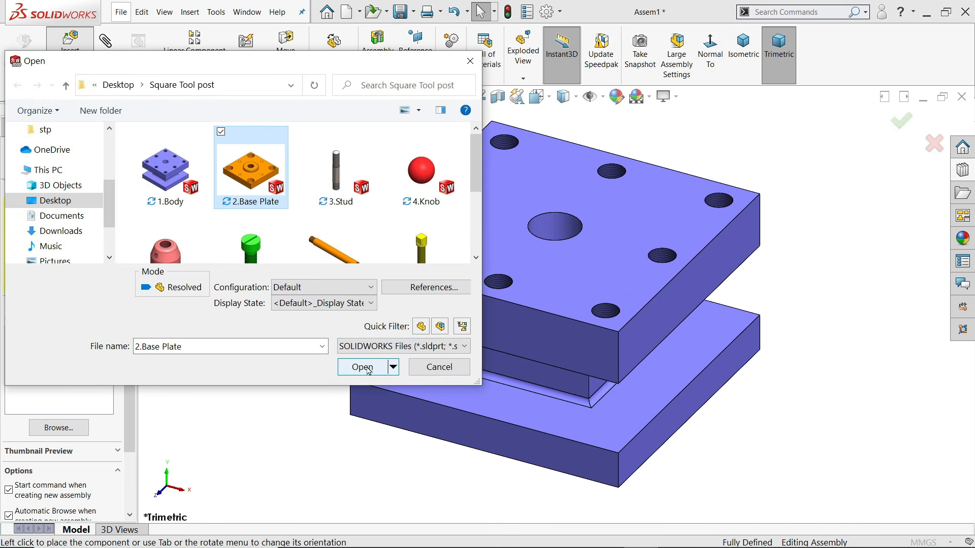
left_click(342, 181, "ctrl")
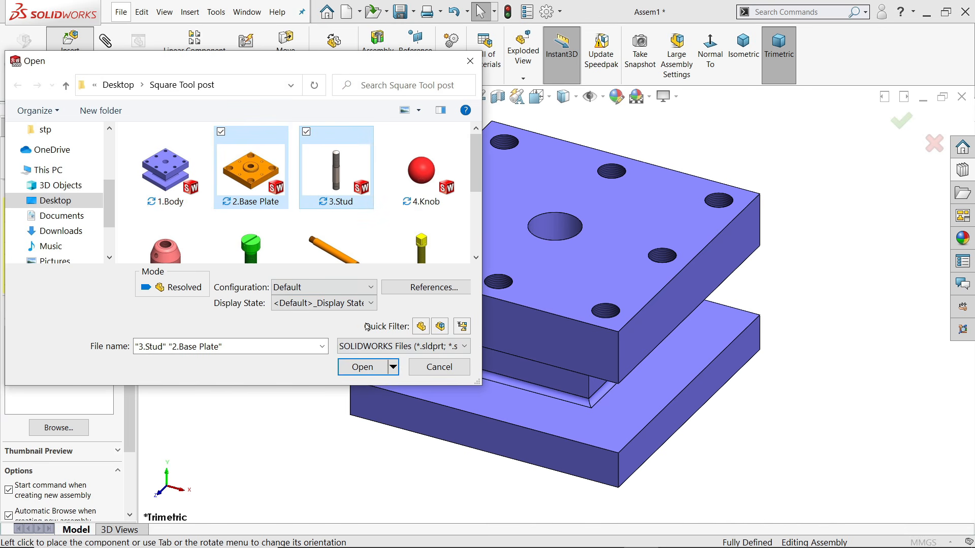
left_click(362, 366)
scroll(333, 275, "up", 4)
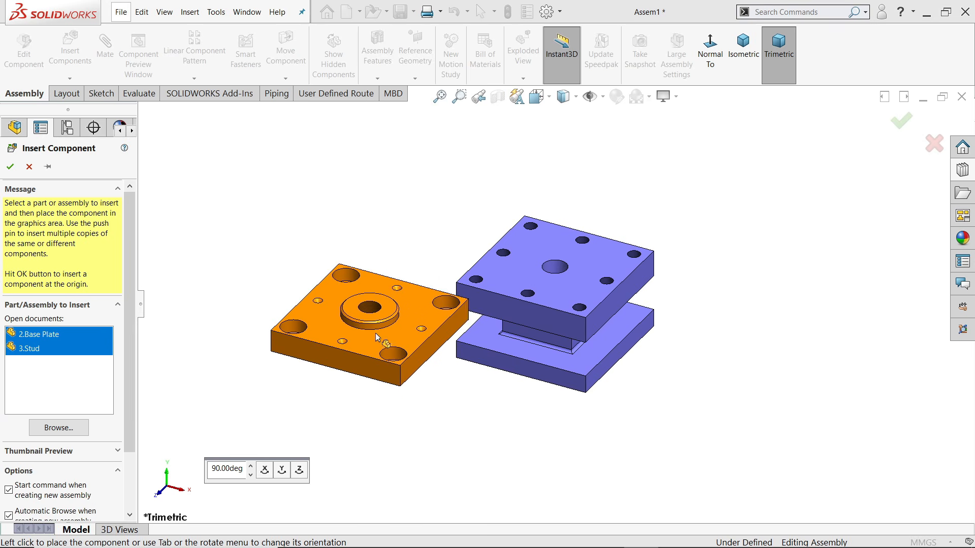
left_click(385, 333)
left_click(447, 195)
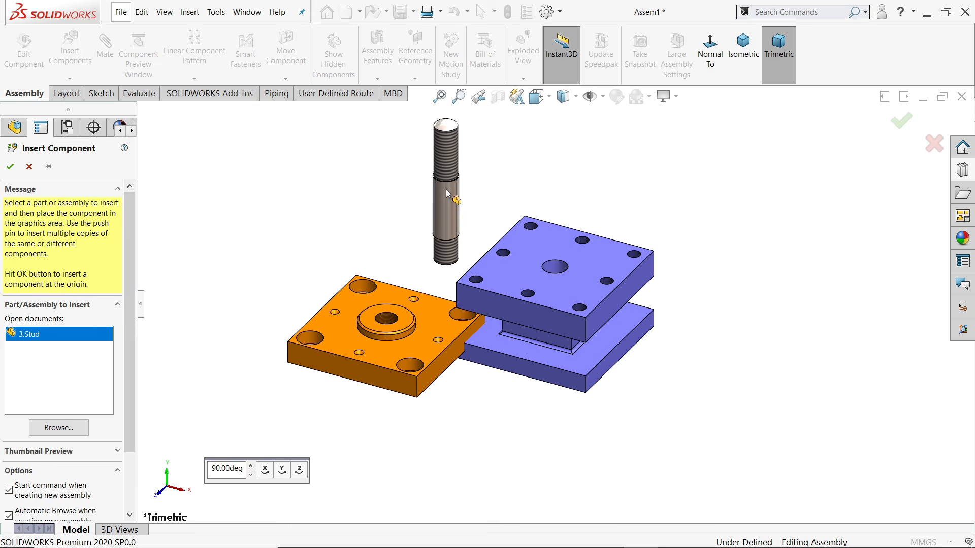
scroll(517, 244, "down", 3)
Mate the base plate concentric with the body's centre hole and flush at the side faces
left_click(105, 47)
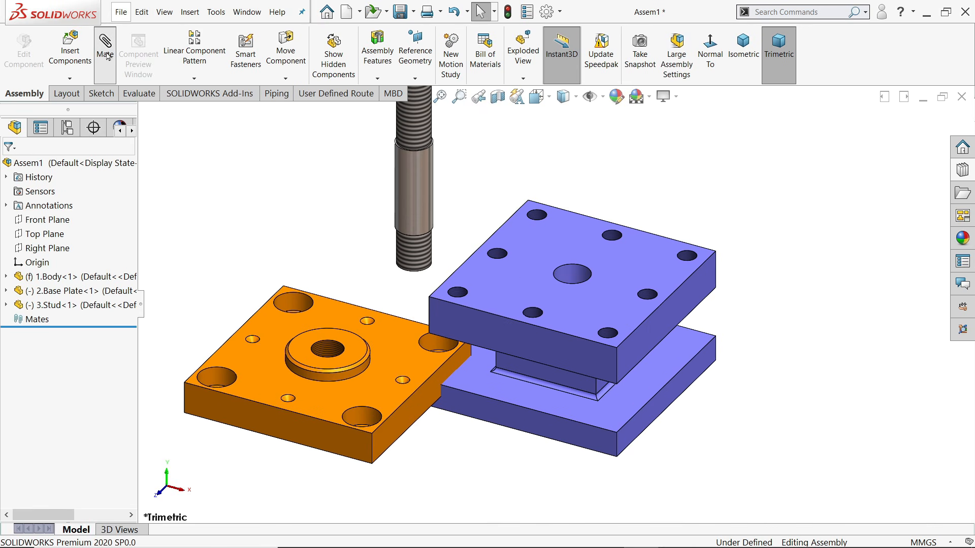
left_click(328, 354)
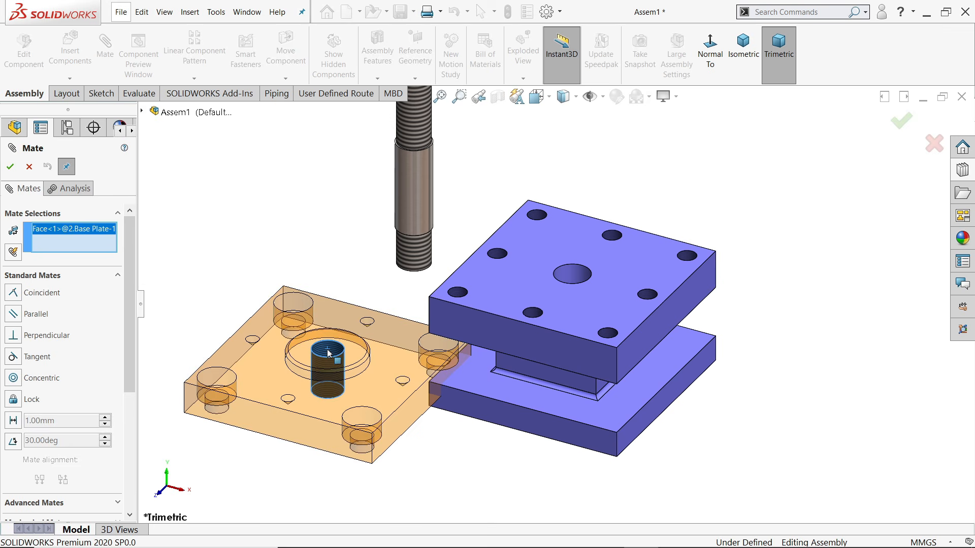
left_click(572, 276)
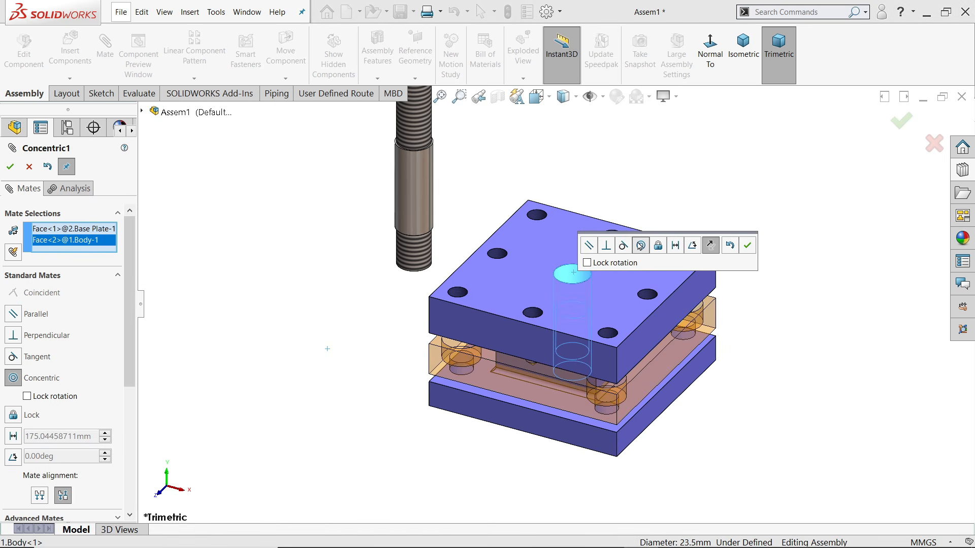
left_click(748, 246)
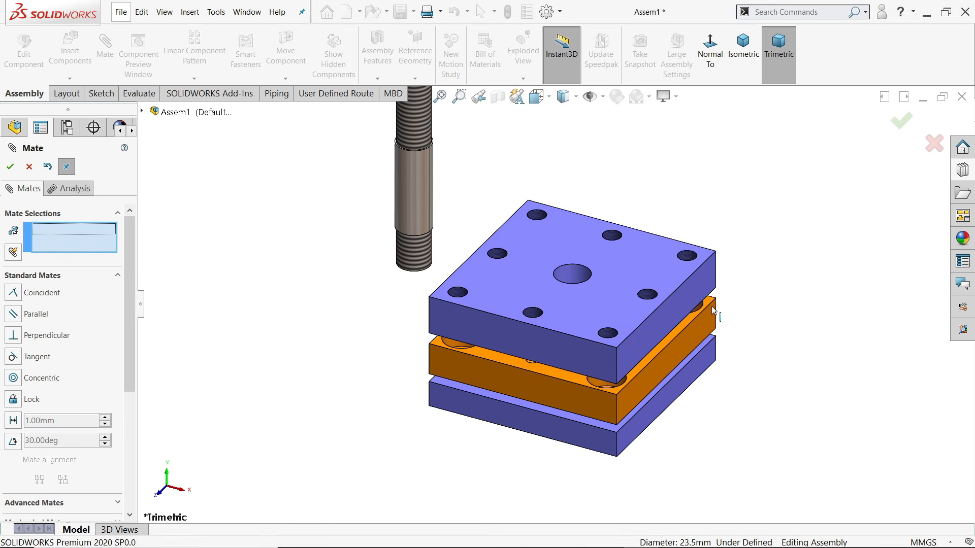
left_click_drag(628, 392, 669, 468)
scroll(653, 442, "up", 2)
scroll(634, 416, "down", 5)
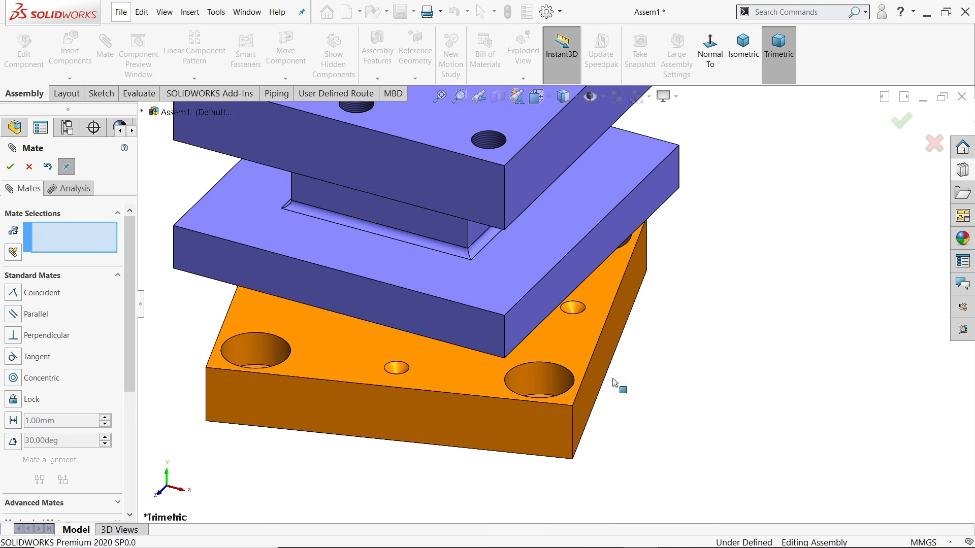
left_click(560, 286)
left_click(609, 354)
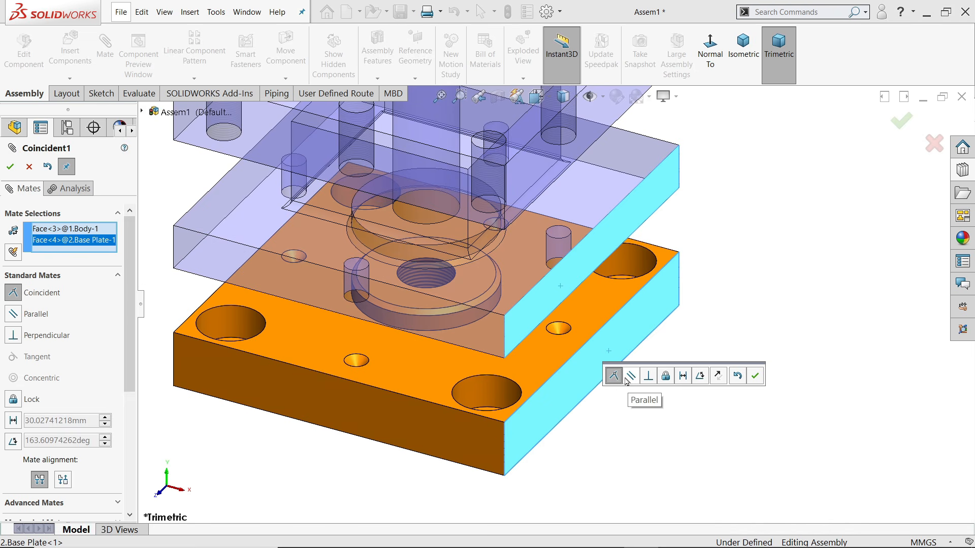
left_click(755, 377)
Mate the stud concentric with the body's centre hole and close the Mate tool
scroll(660, 381, "up", 5)
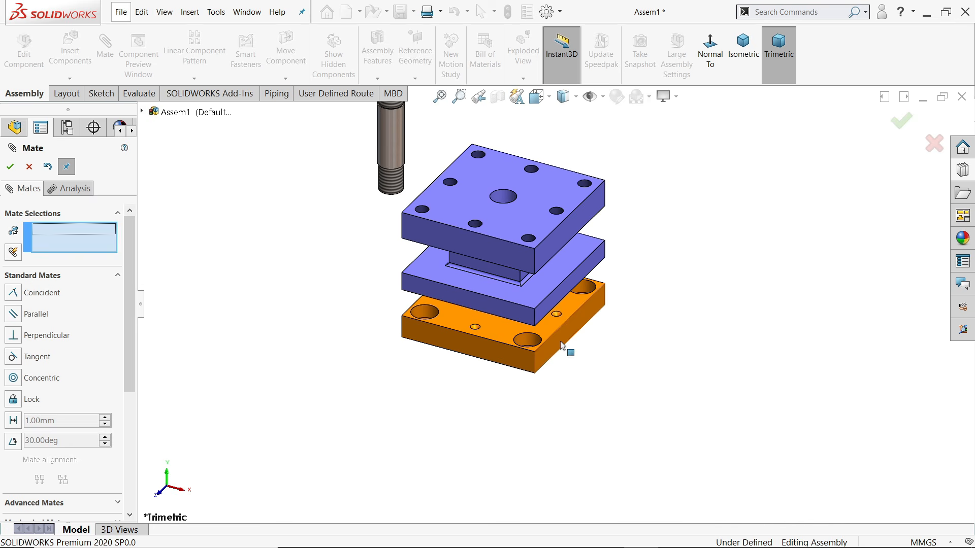
left_click_drag(578, 315, 579, 357)
scroll(555, 304, "up", 2)
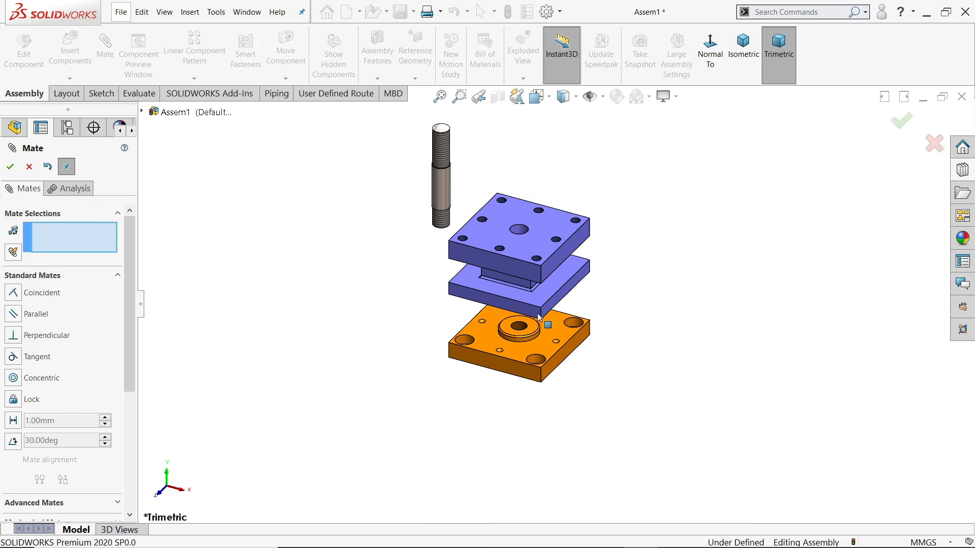
scroll(463, 154, "down", 3)
left_click(434, 224)
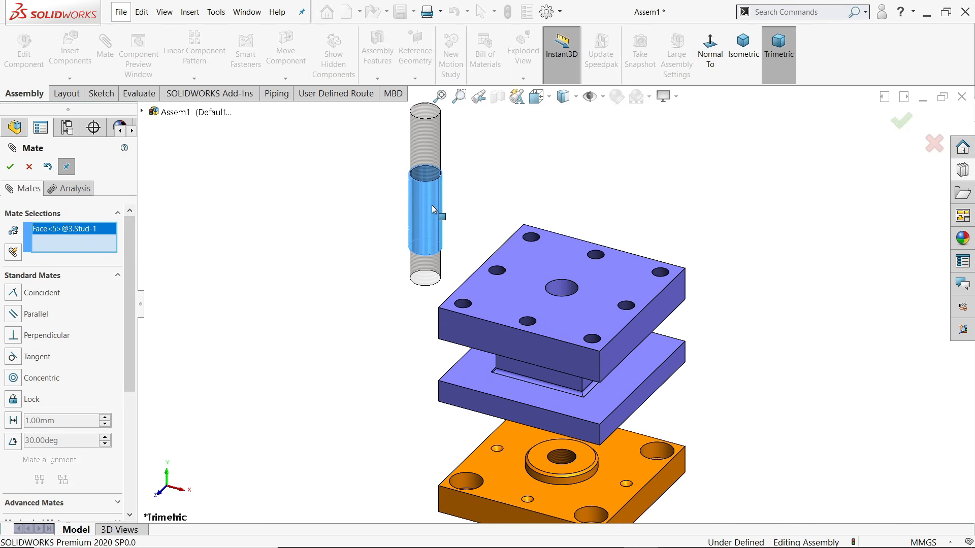
left_click(569, 293)
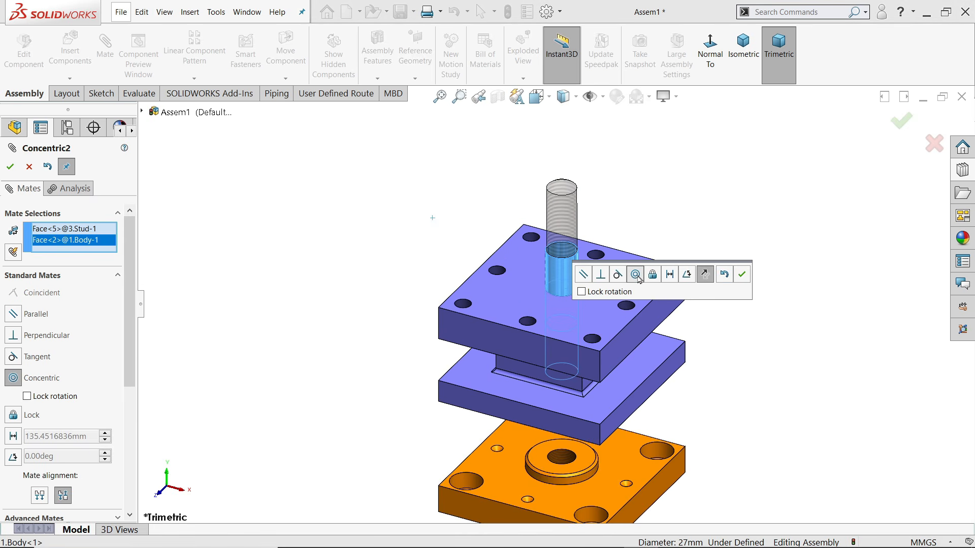
left_click(742, 275)
scroll(583, 278, "down", 5)
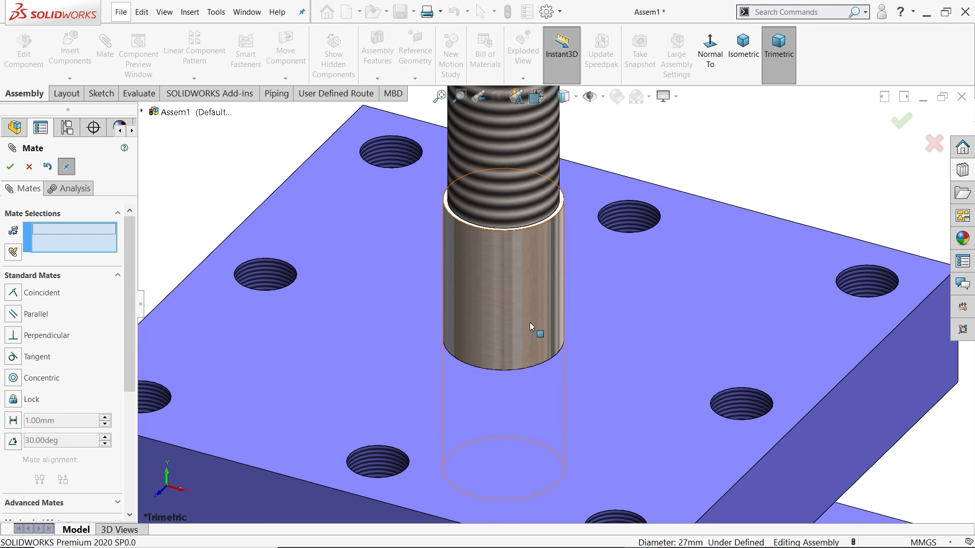
key("f")
left_click(544, 262)
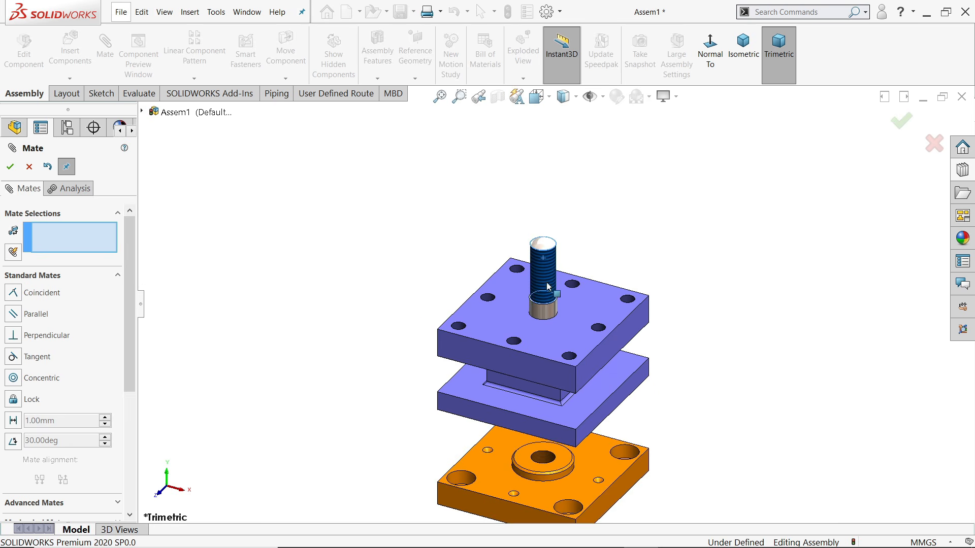
left_click(29, 167)
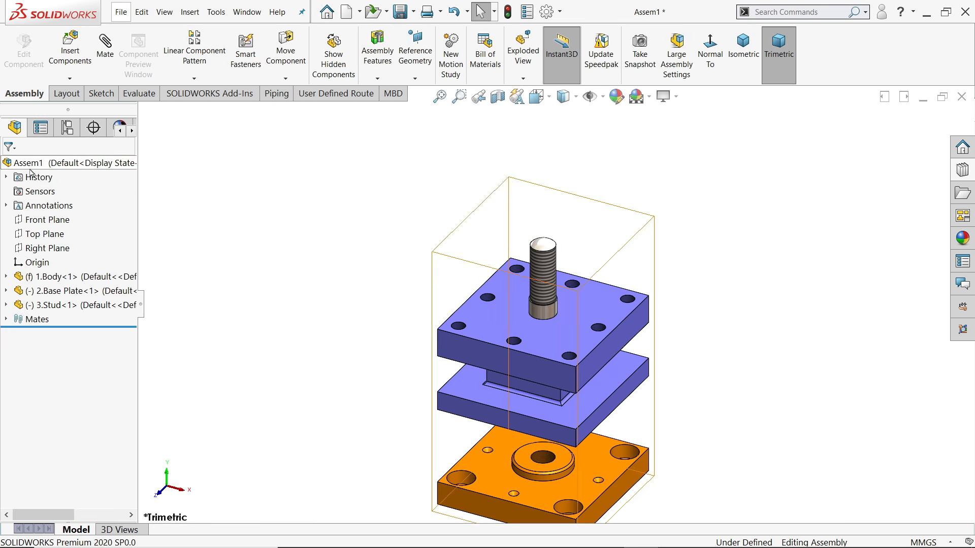
left_click(69, 51)
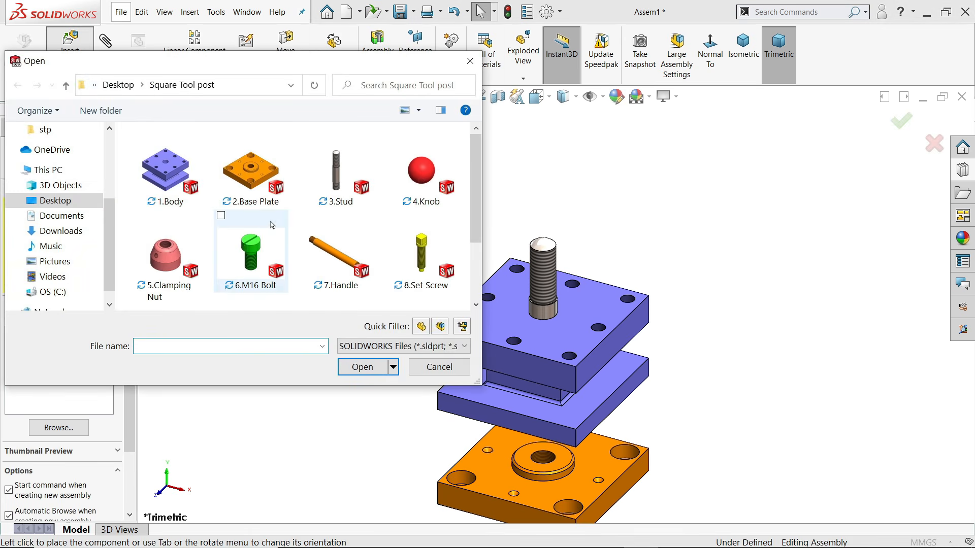
Insert 6.M16 Bolt and place it beside the base plate
left_click_drag(475, 203, 477, 231)
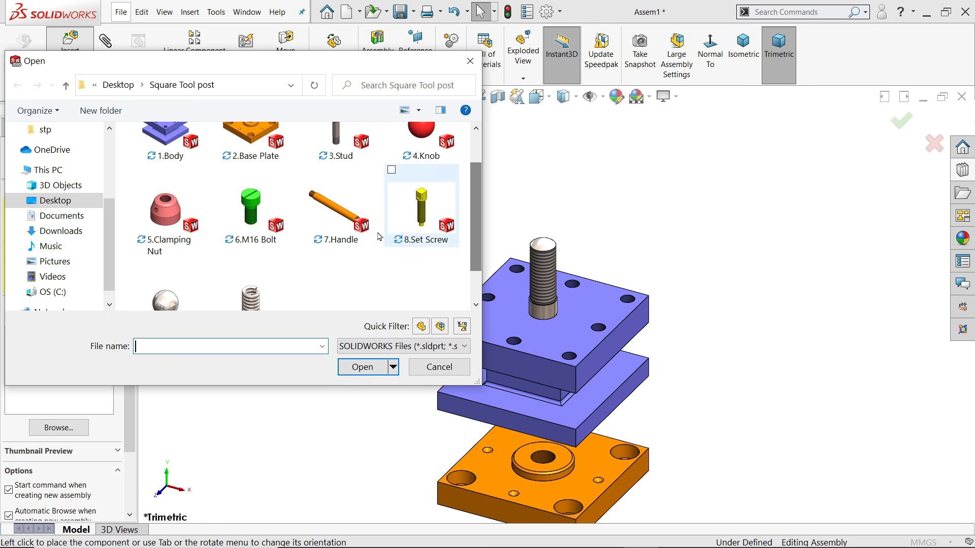
left_click(252, 213)
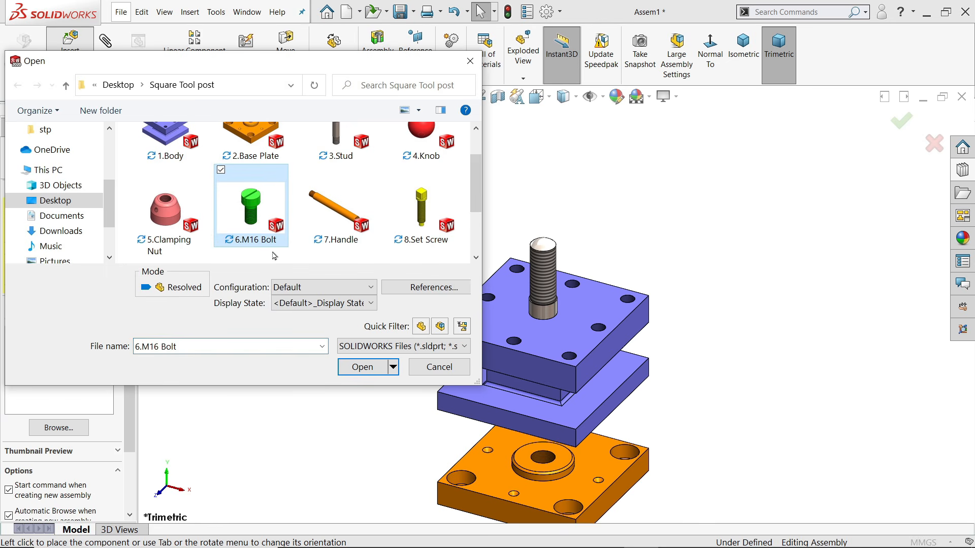
left_click(369, 373)
scroll(609, 406, "down", 5)
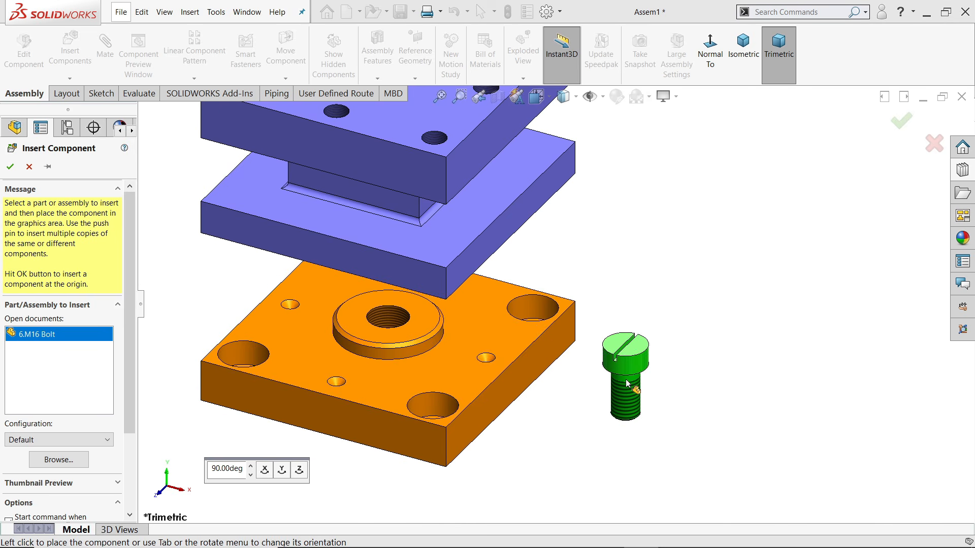
left_click(628, 384)
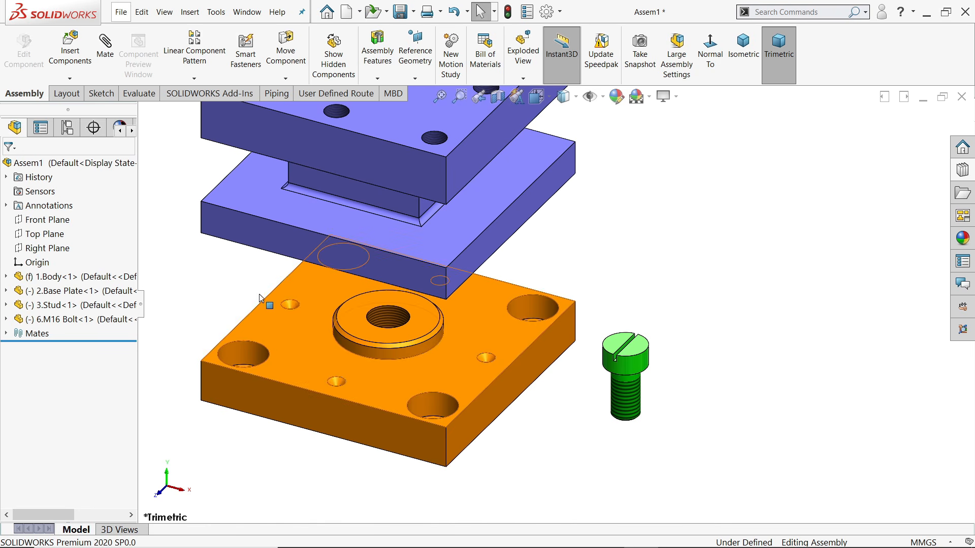
Mate the bolt head concentric with a base plate counterbore
left_click(105, 55)
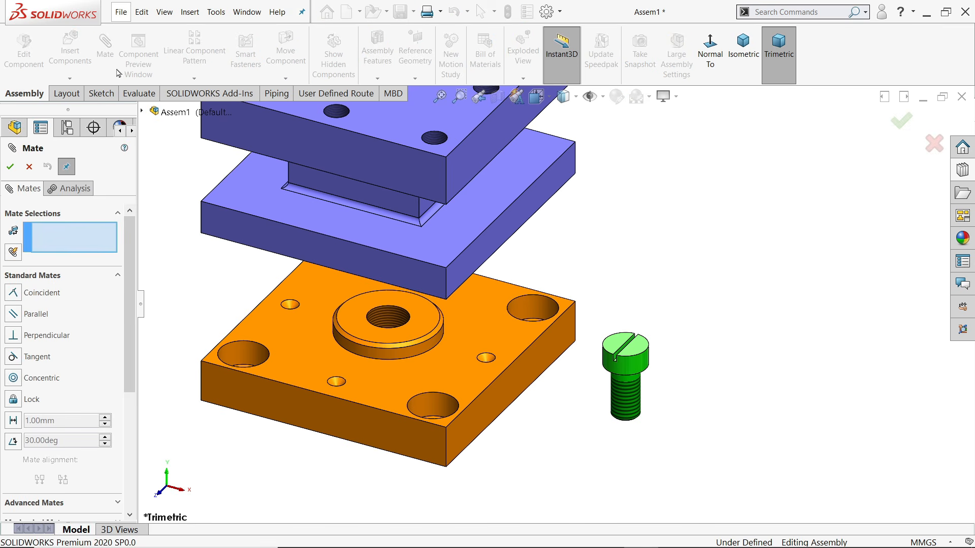
left_click(634, 371)
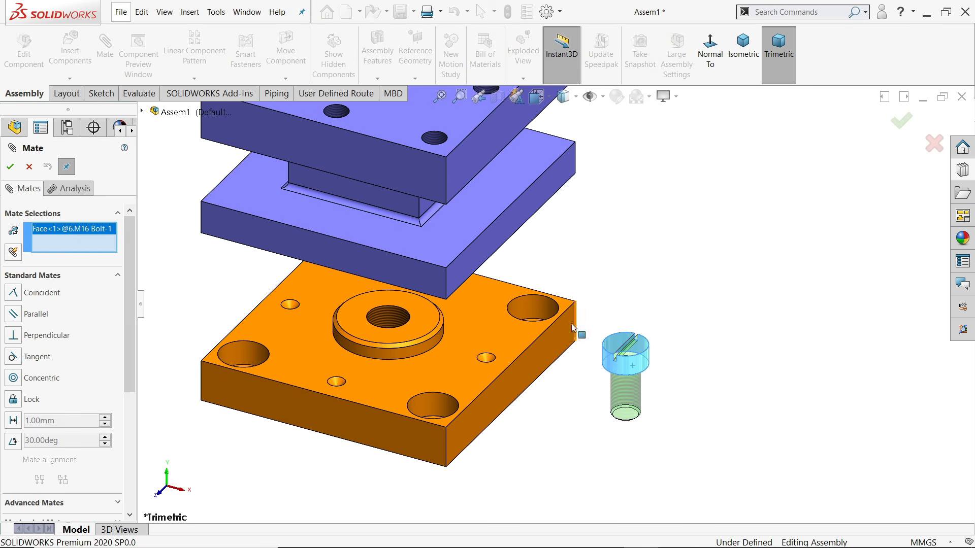
left_click(544, 311)
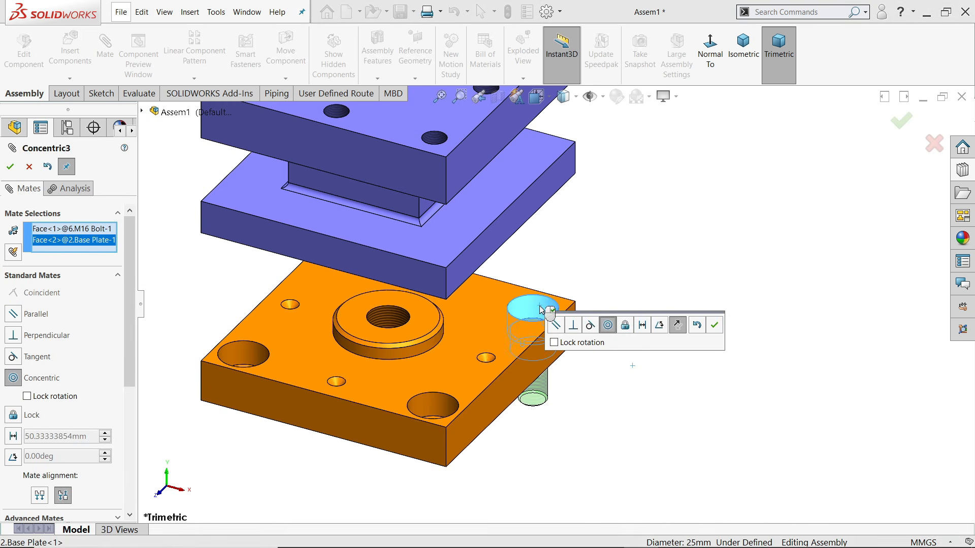
left_click(715, 326)
scroll(574, 348, "down", 2)
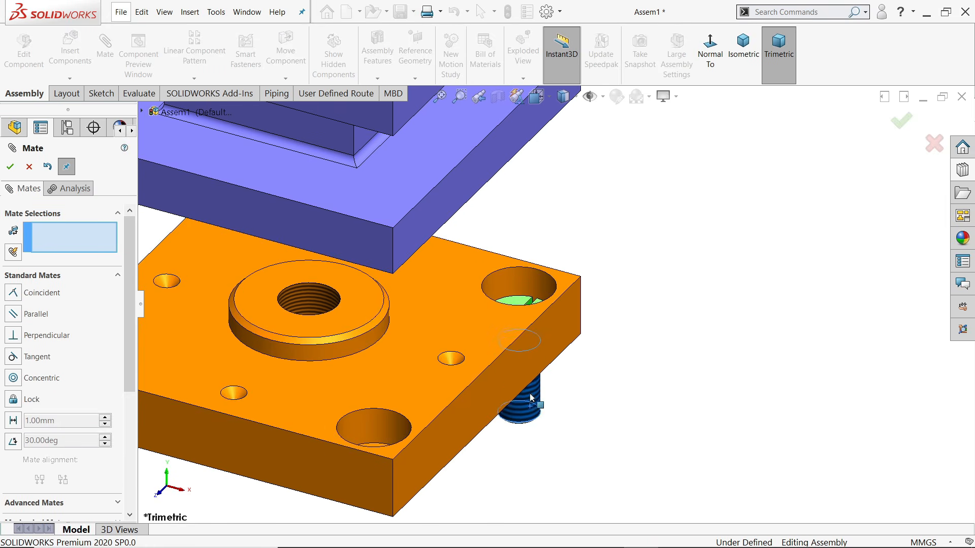
left_click_drag(531, 397, 519, 355)
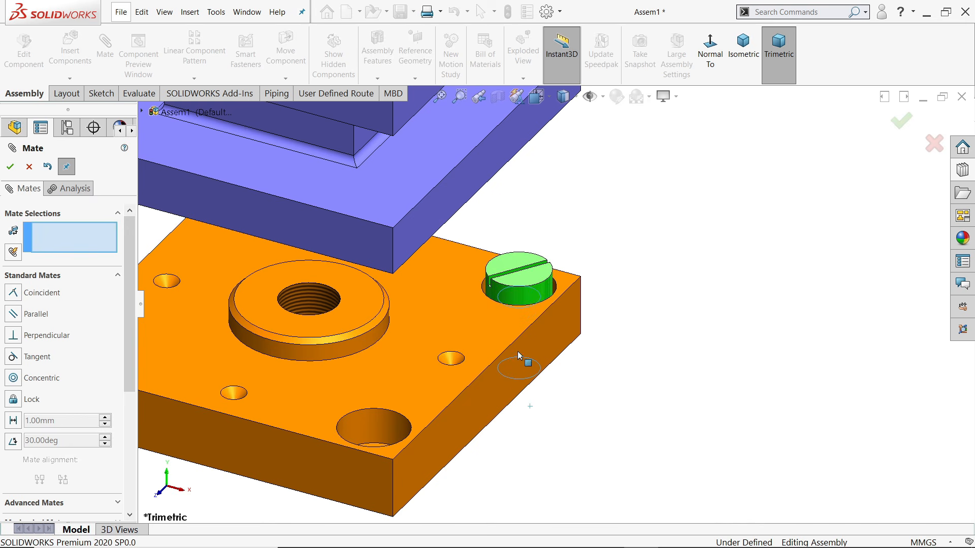
scroll(501, 280, "down", 3)
Make the bolt head's slot parallel to the base plate's side face
left_click(508, 279)
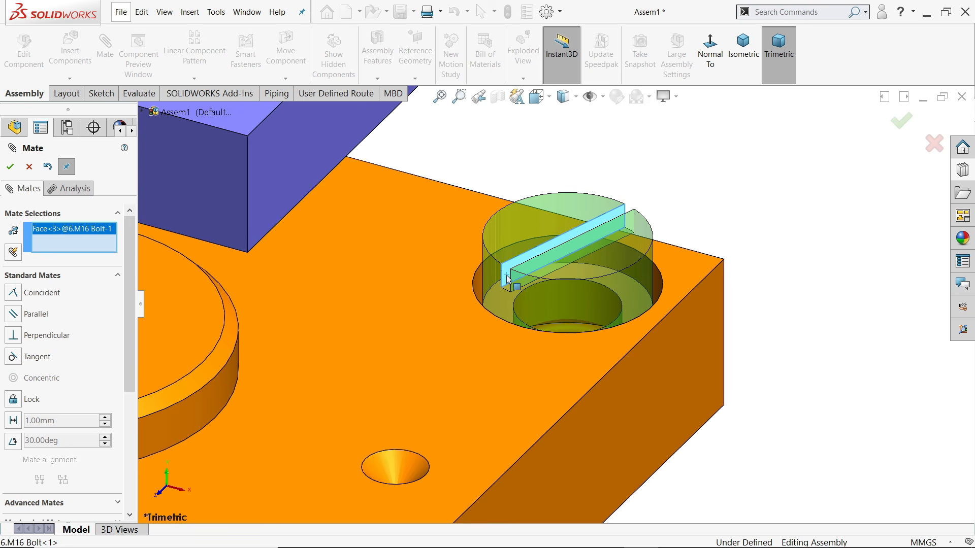
left_click(681, 361)
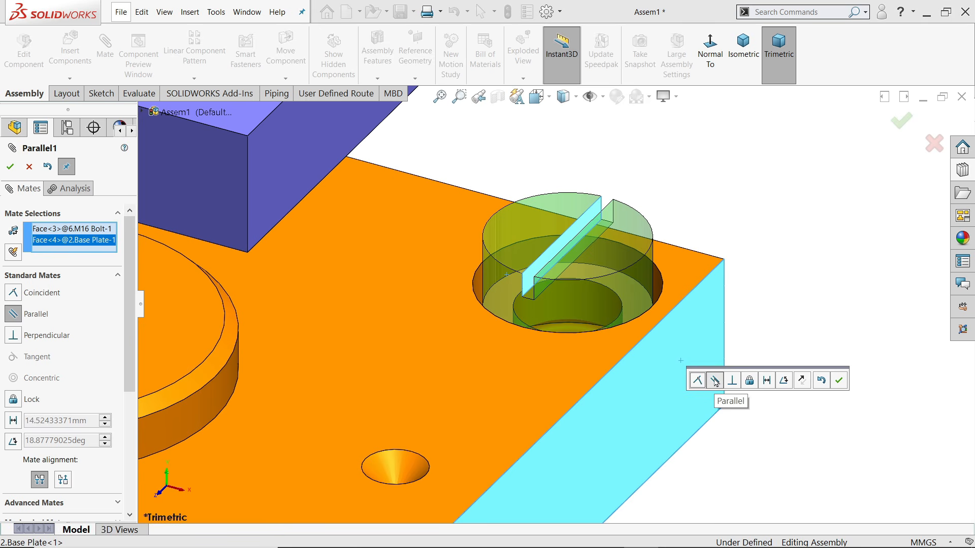
left_click(839, 384)
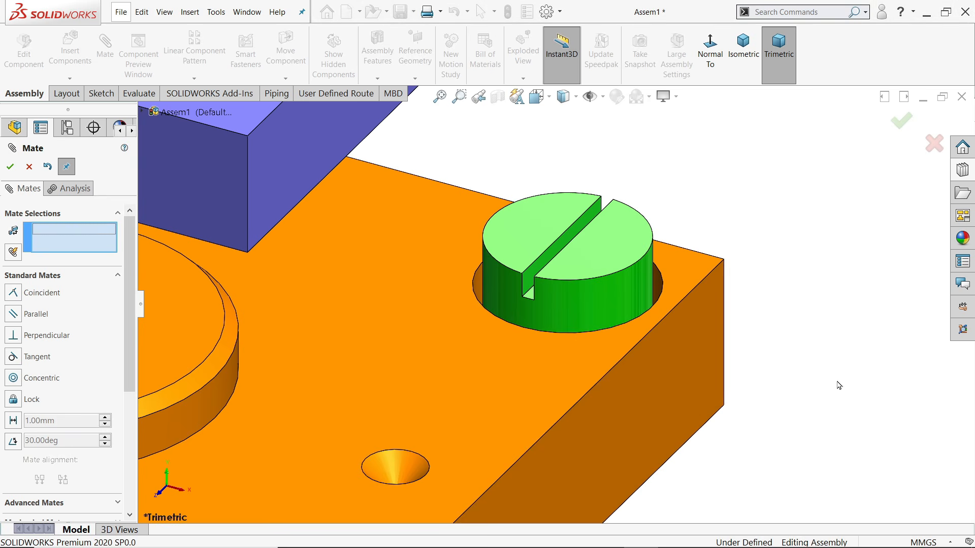
scroll(564, 315, "up", 2)
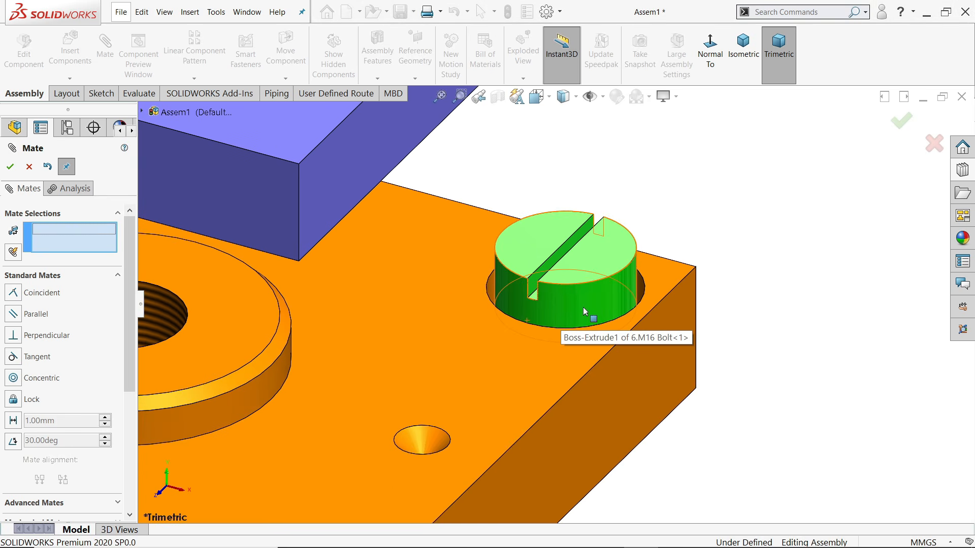
left_click_drag(588, 263, 577, 132)
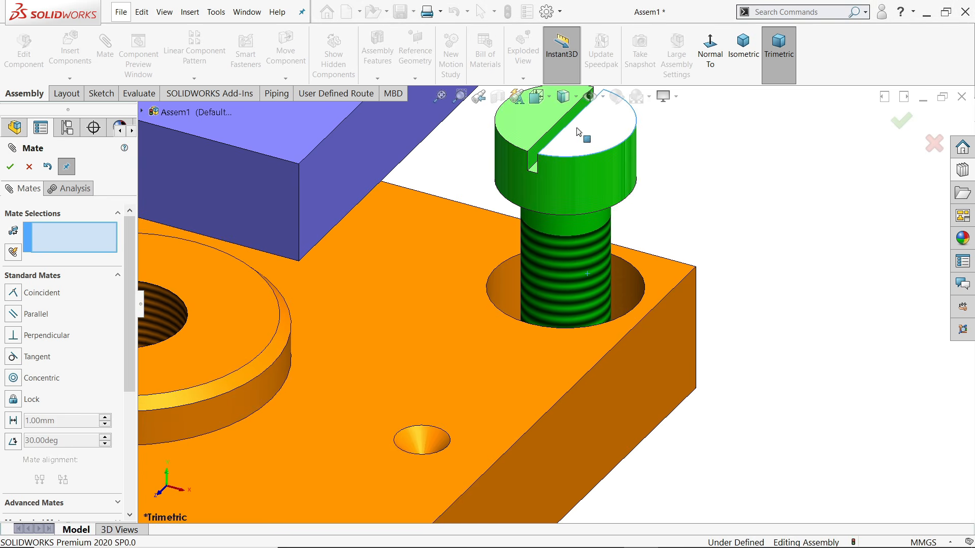
middle_click_drag(577, 132, 638, 351)
Seat the bolt head on the counterbore floor with a coincident mate, then close Mate
left_click(628, 199)
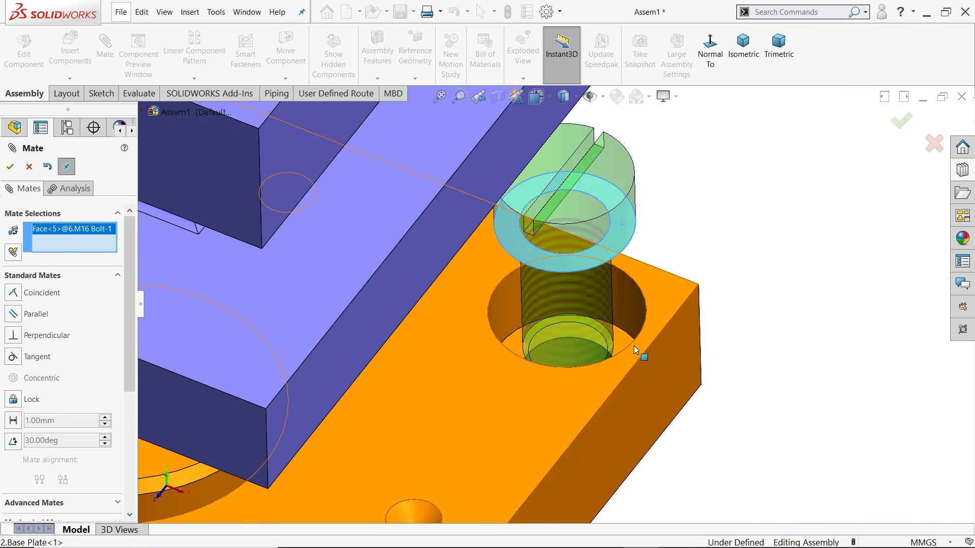
left_click(624, 343)
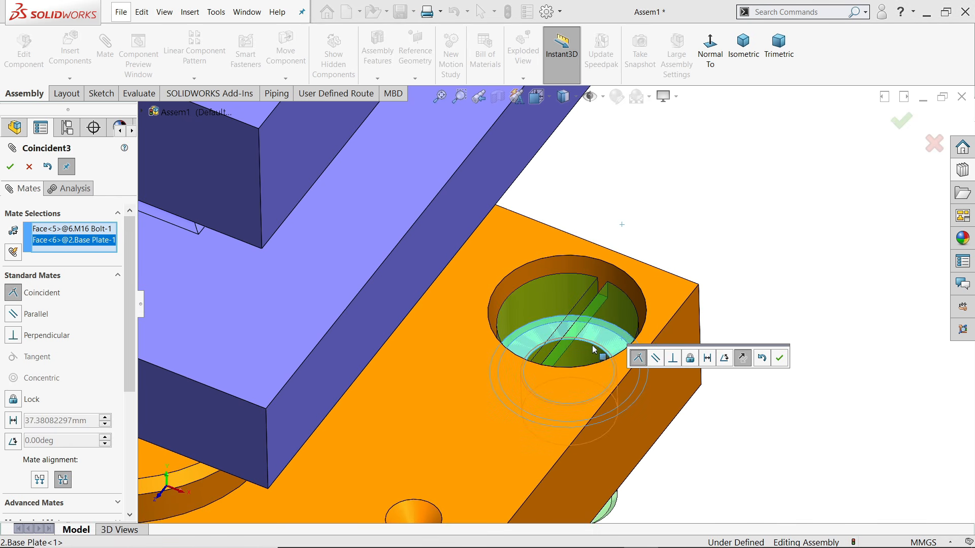
left_click(782, 361)
scroll(709, 375, "up", 7)
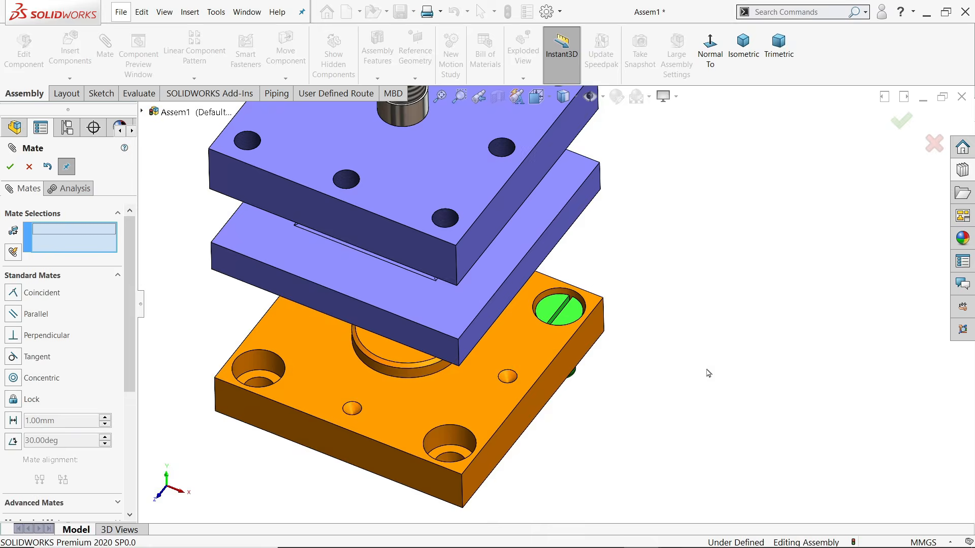
scroll(578, 388, "up", 1)
middle_click_drag(552, 370, 578, 328)
scroll(447, 349, "down", 5)
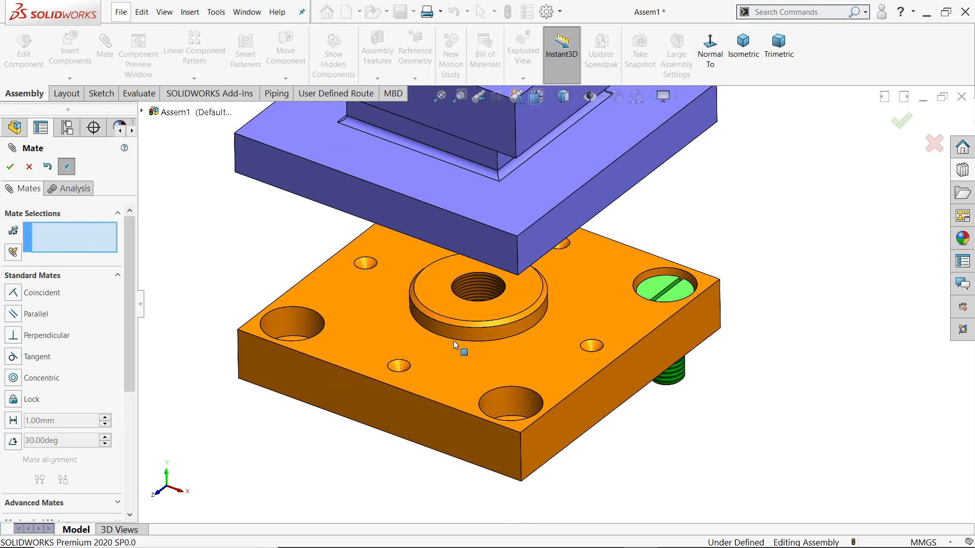
left_click(29, 167)
Select the M16 Bolt as the component for Copy with Mates
left_click(70, 79)
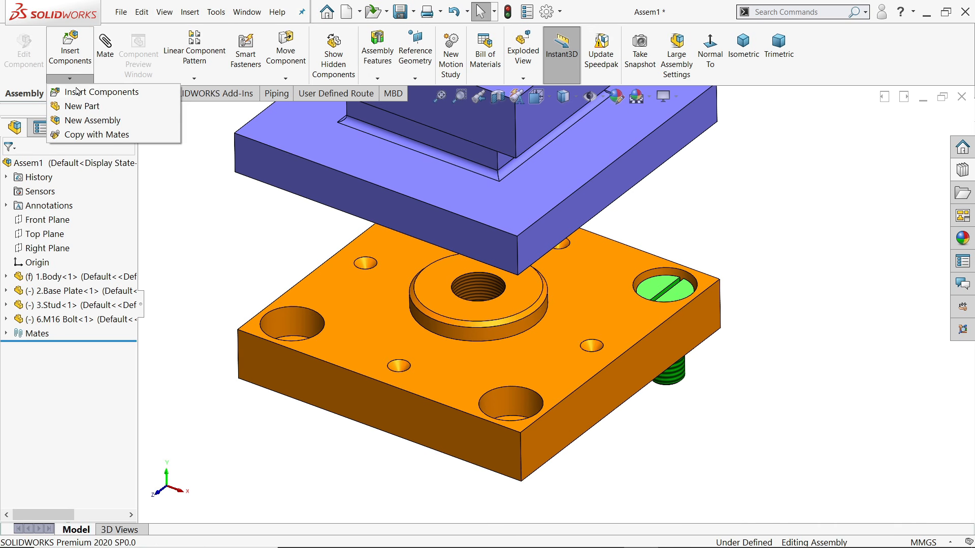
left_click(97, 135)
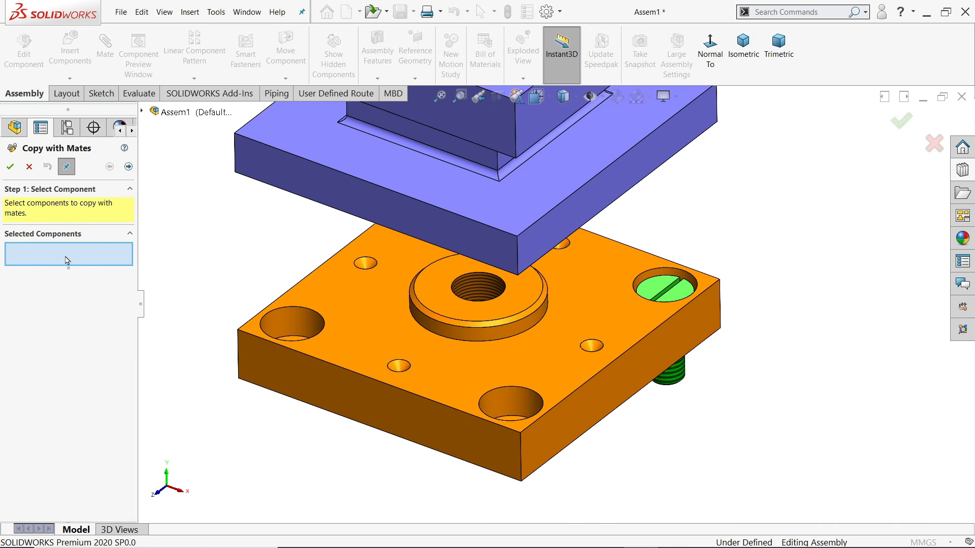
scroll(671, 298, "down", 2)
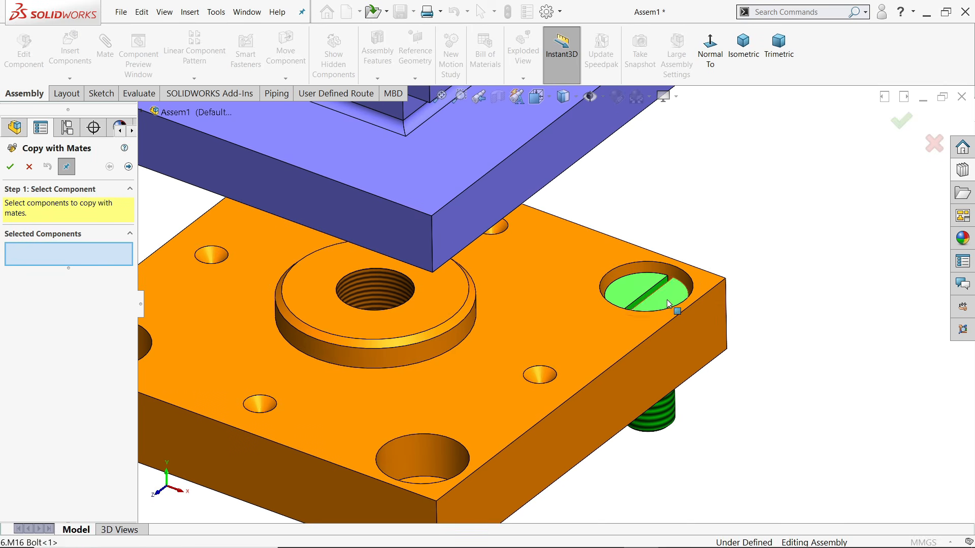
left_click(668, 304)
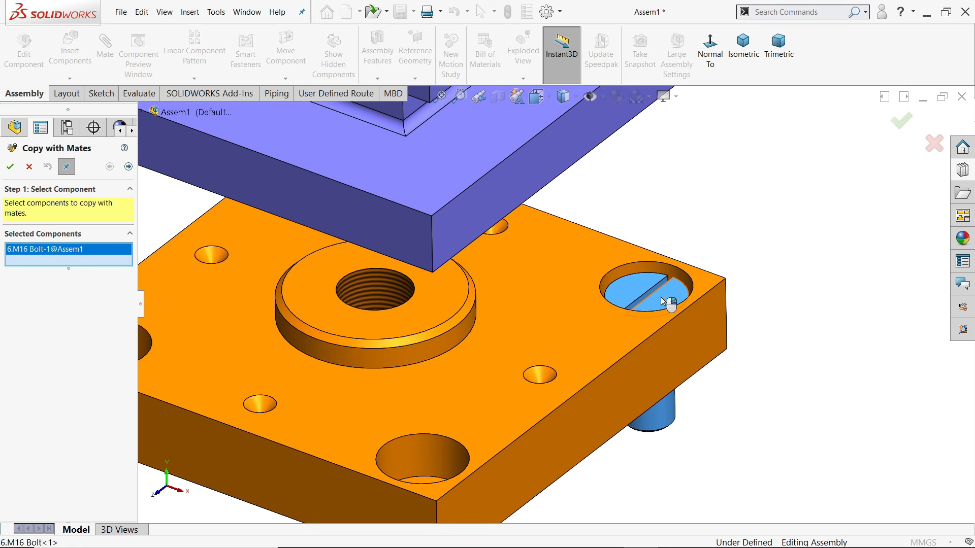
left_click(129, 168)
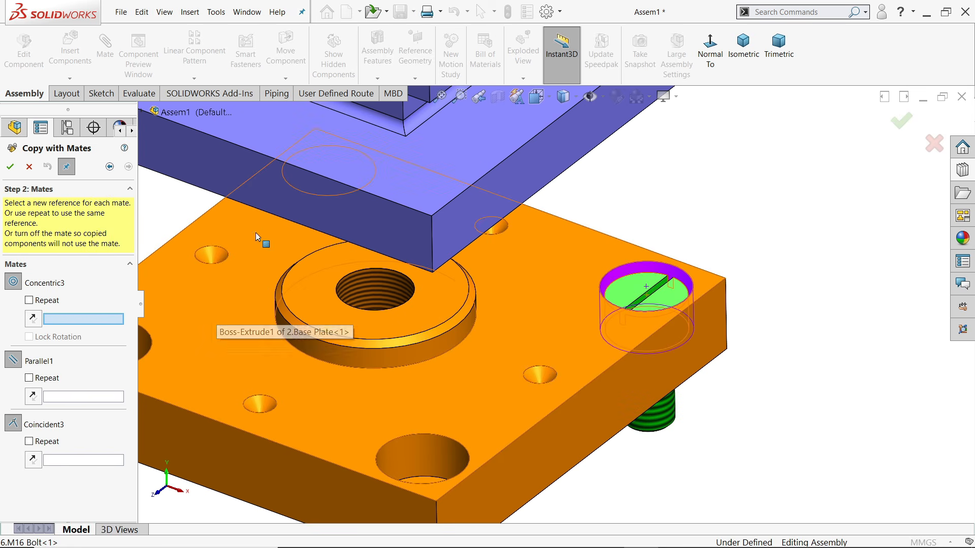
Place the copy in the front counterbore, parallel to the plate's right side and seated
scroll(396, 316, "up", 3)
scroll(452, 404, "down", 2)
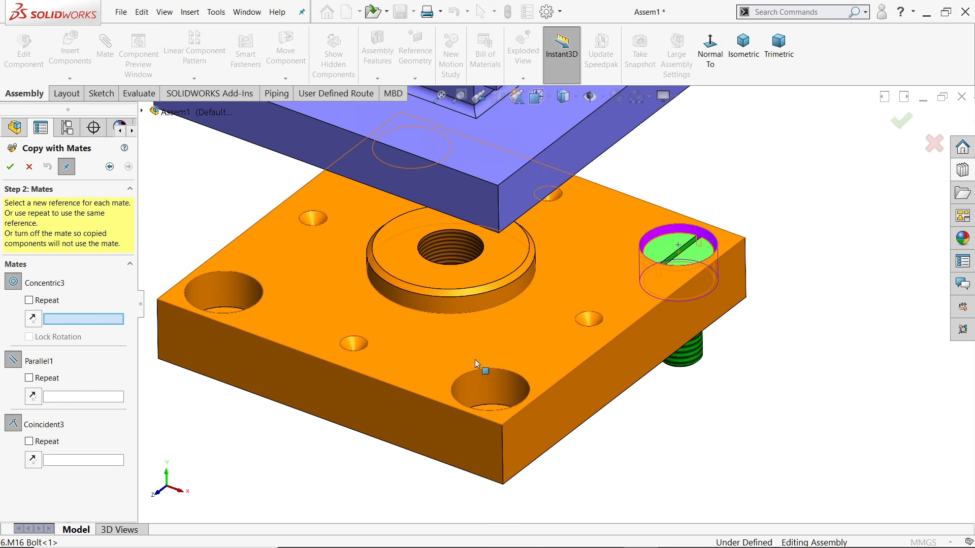
left_click(502, 385)
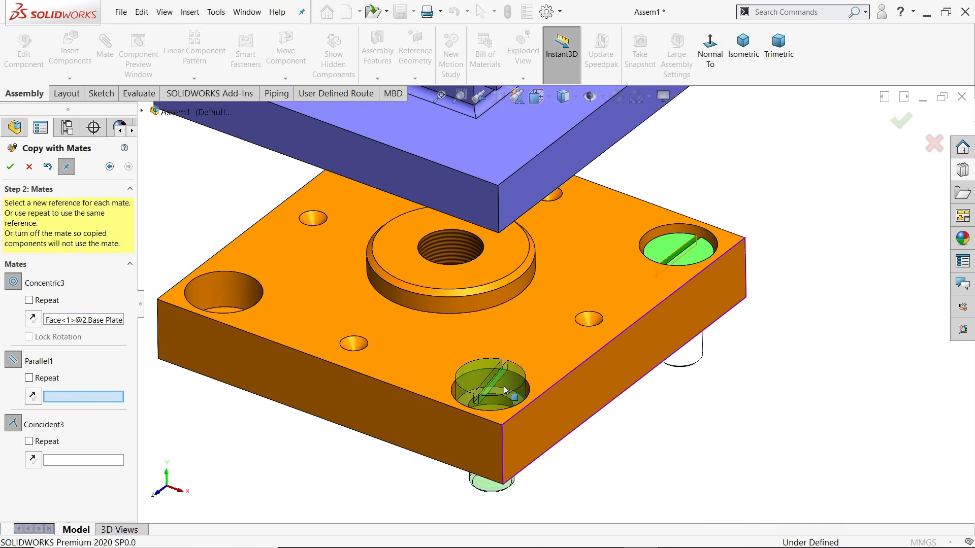
left_click(569, 404)
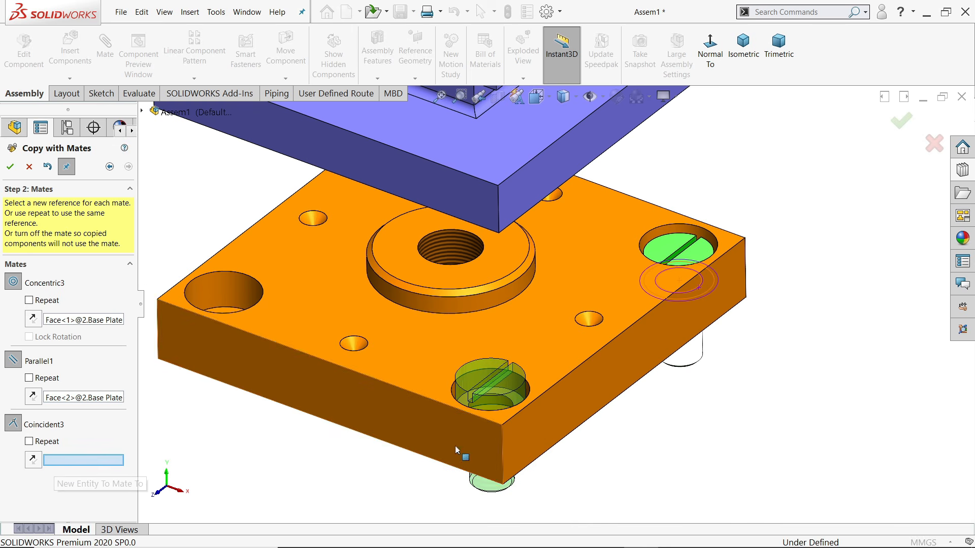
middle_click_drag(605, 437, 613, 476)
scroll(525, 422, "down", 8)
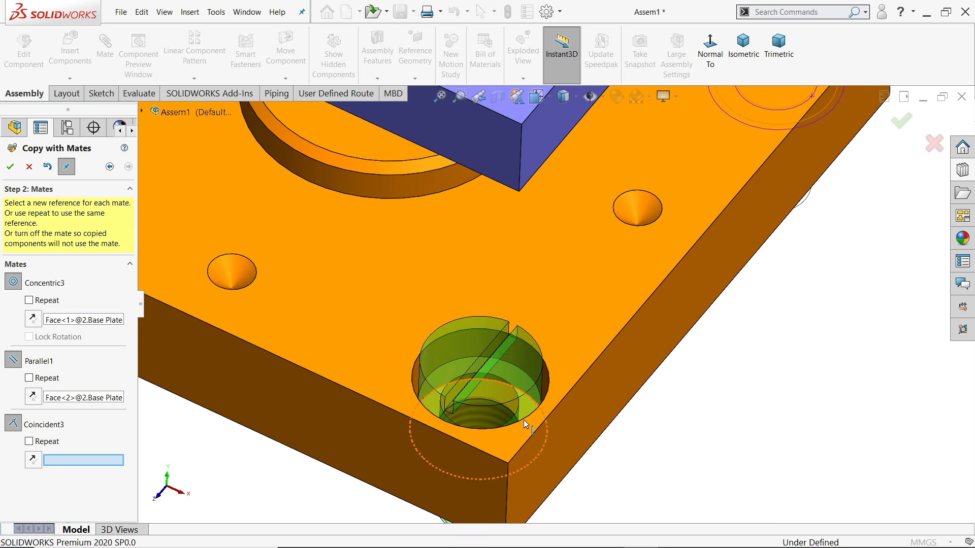
scroll(416, 429, "down", 5)
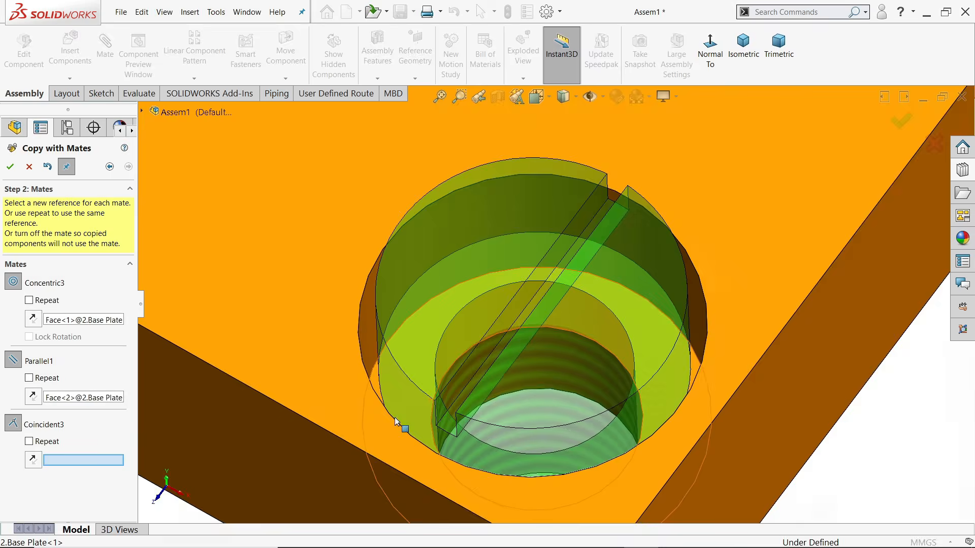
left_click(389, 333)
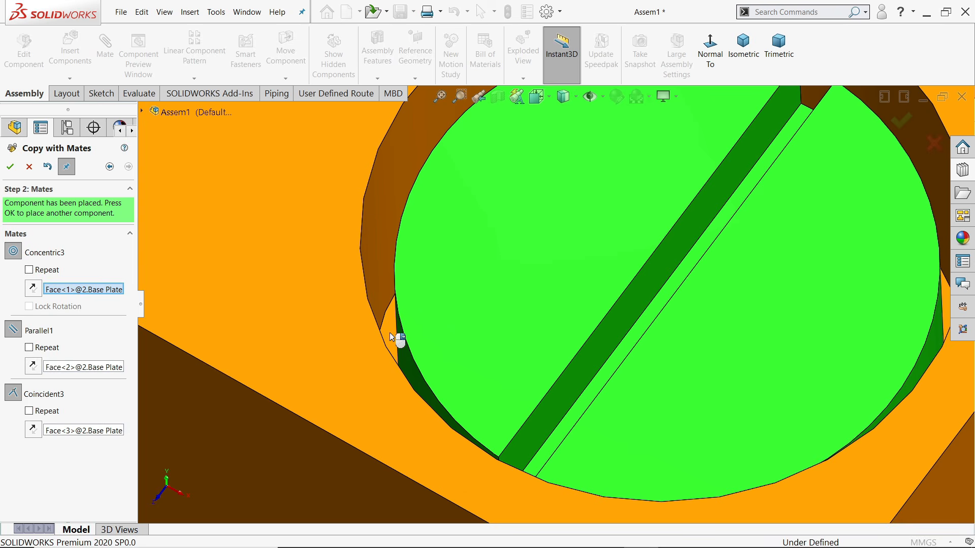
scroll(500, 371, "up", 6)
middle_click_drag(513, 417, 510, 354)
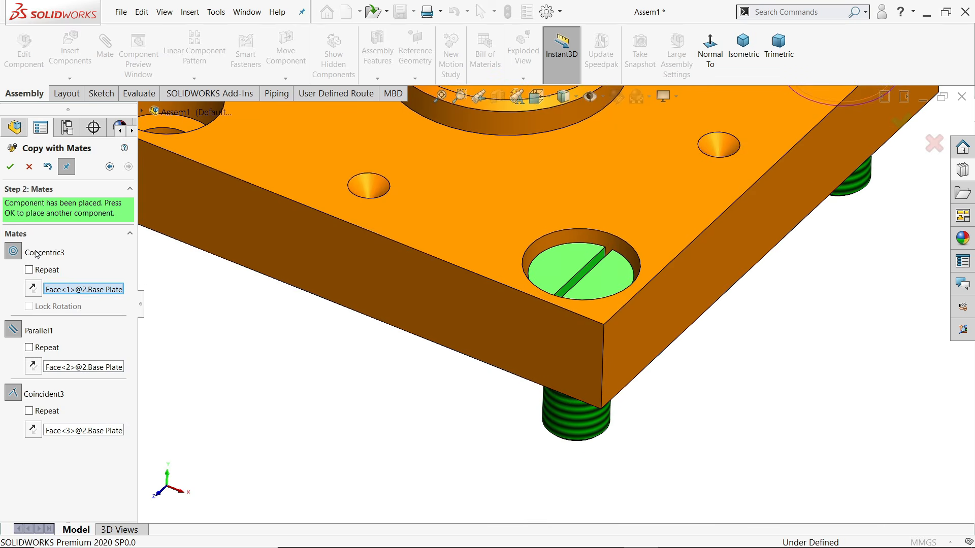
left_click(9, 171)
scroll(311, 353, "up", 8)
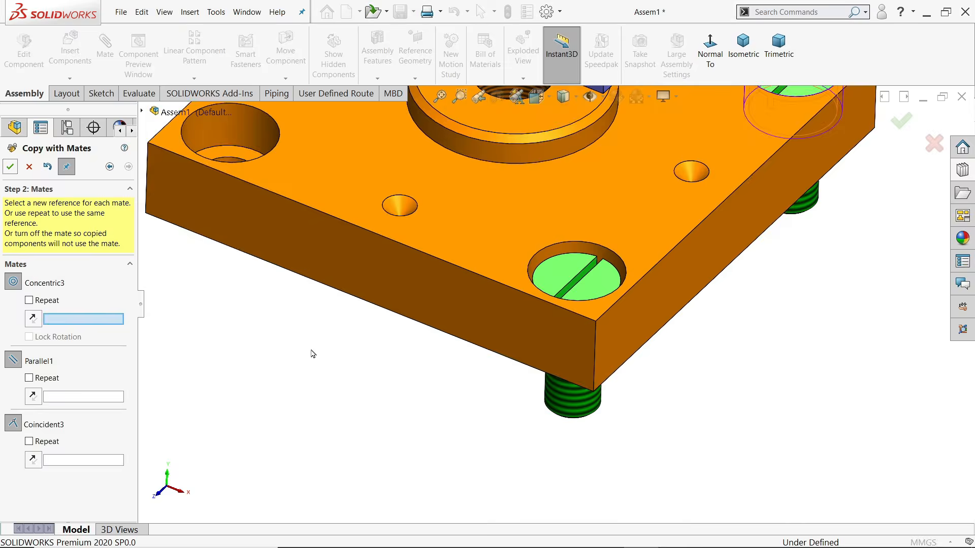
Place the third bolt copy concentric with another counterbore and seated on its floor
scroll(440, 392, "down", 10)
left_click(421, 374)
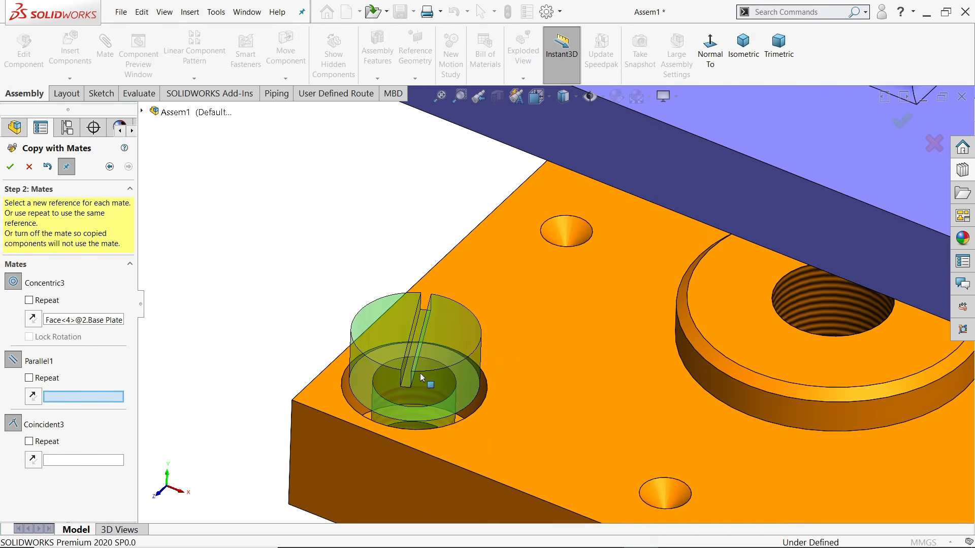
scroll(420, 376, "up", 8)
scroll(656, 407, "down", 2)
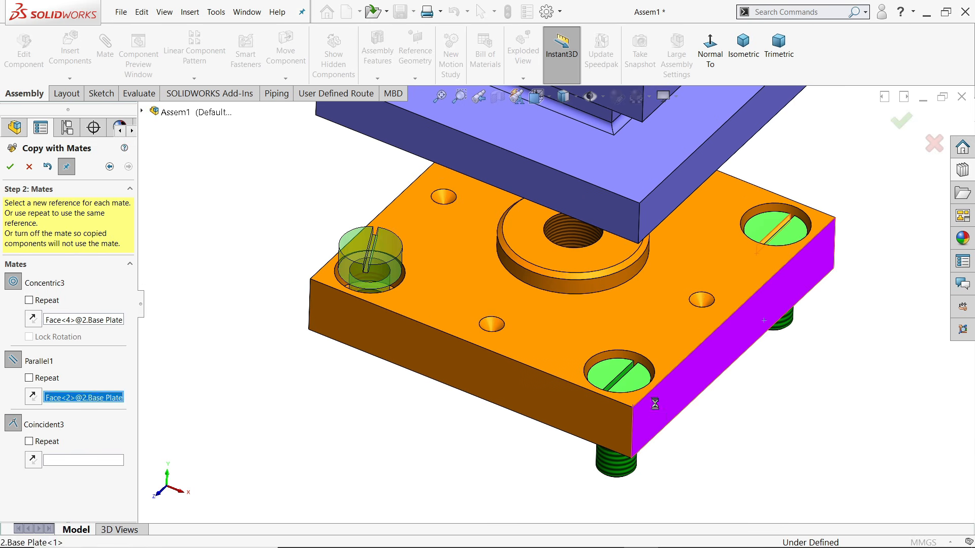
scroll(427, 326, "down", 5)
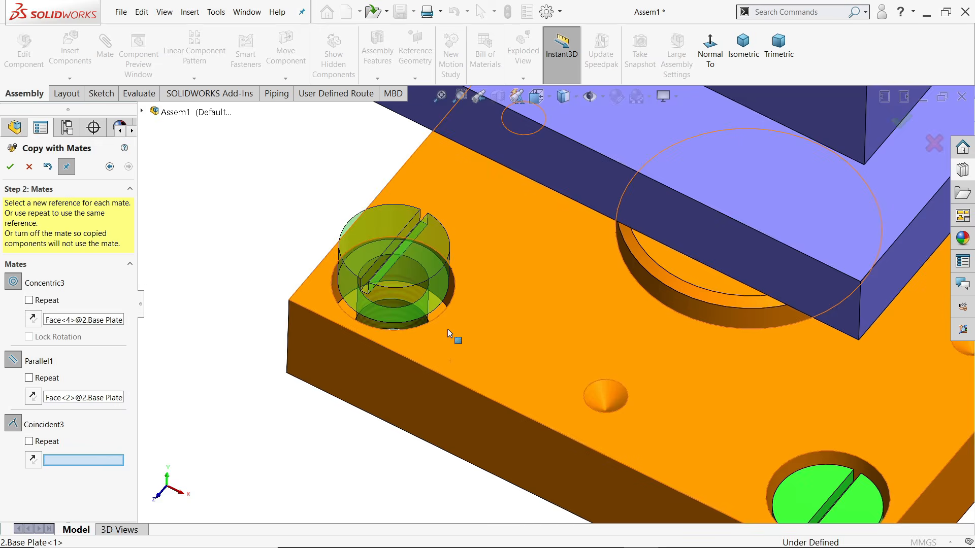
scroll(447, 333, "down", 5)
left_click(481, 259)
scroll(458, 296, "up", 4)
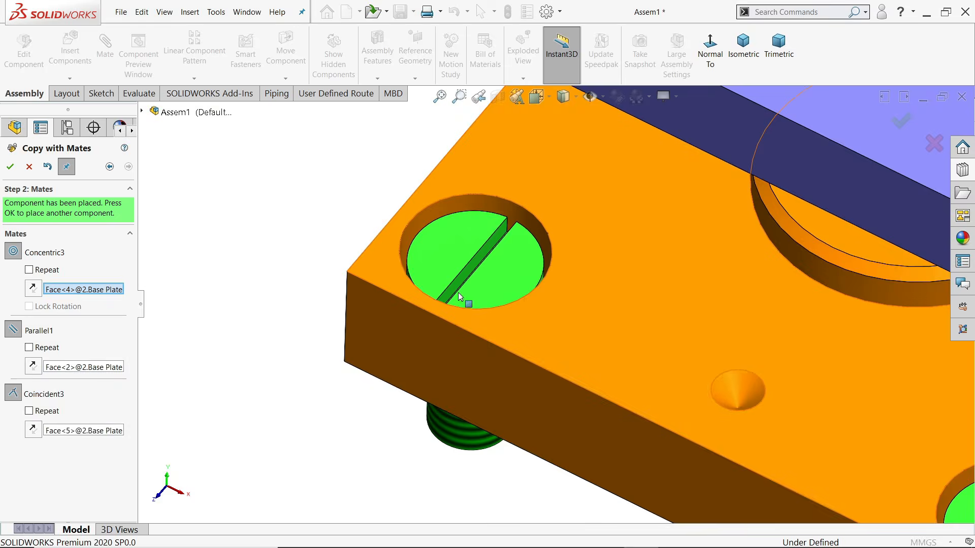
scroll(459, 297, "up", 3)
left_click(9, 167)
scroll(377, 338, "up", 2)
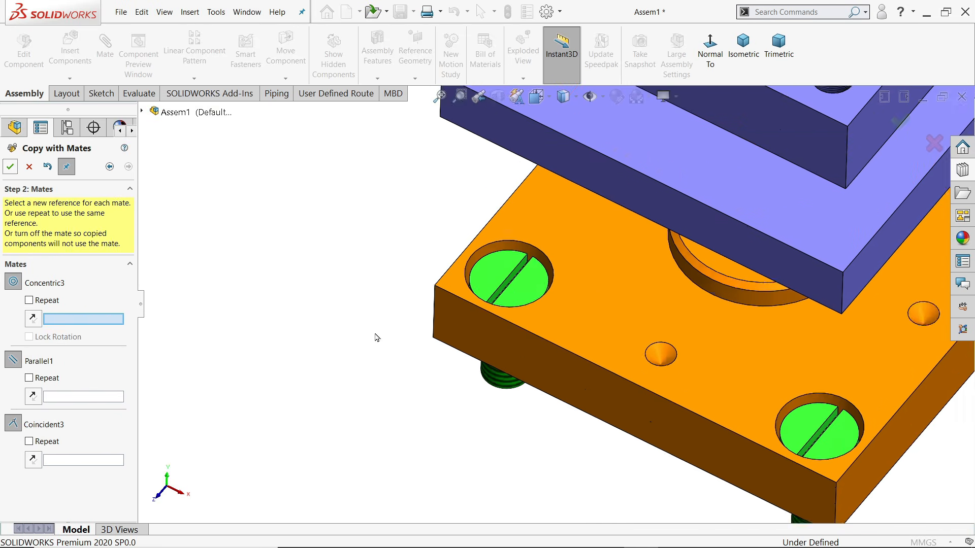
Place the fourth bolt copy in the last empty counterbore, parallel to the plate side and seated
scroll(446, 327, "up", 3)
middle_click_drag(447, 326, 425, 343)
scroll(448, 331, "down", 3)
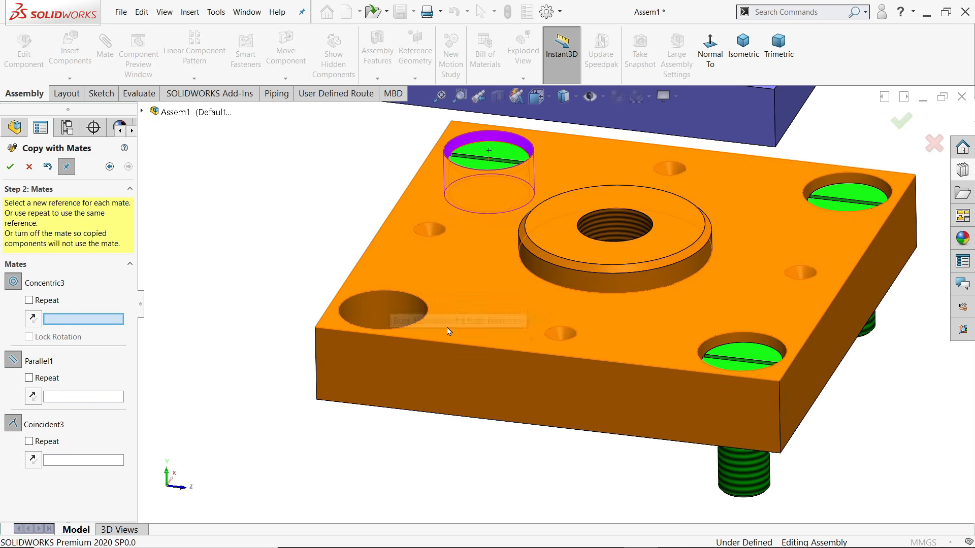
scroll(448, 331, "down", 5)
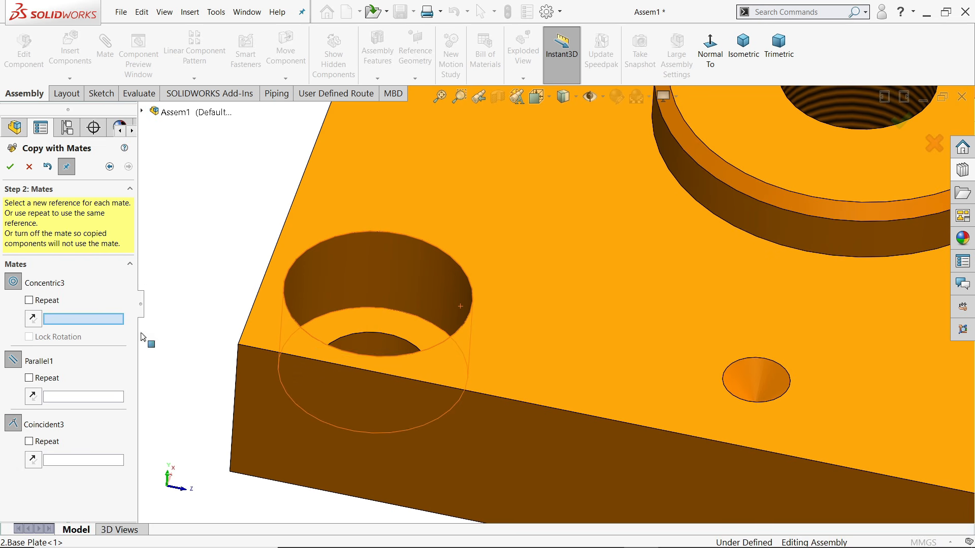
left_click(382, 274)
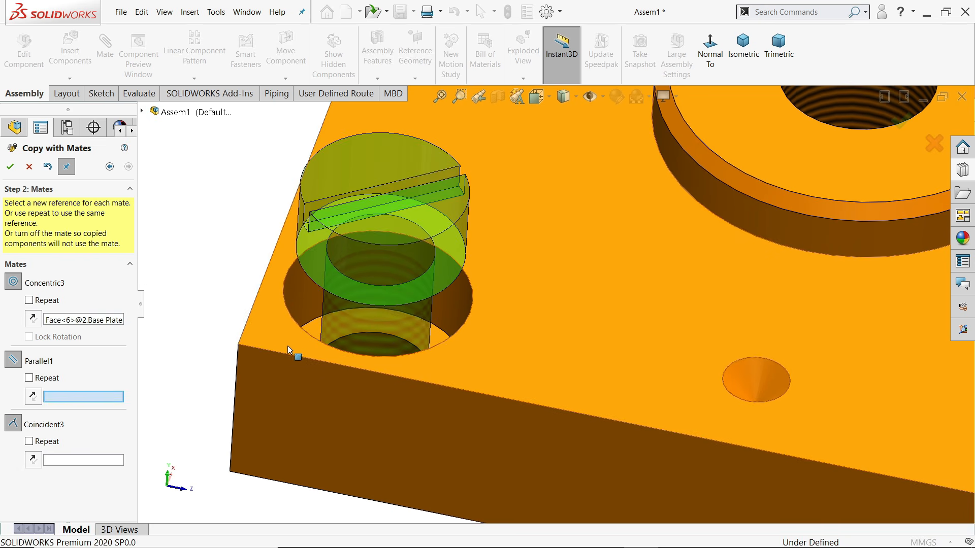
scroll(462, 382, "up", 4)
scroll(843, 388, "down", 3)
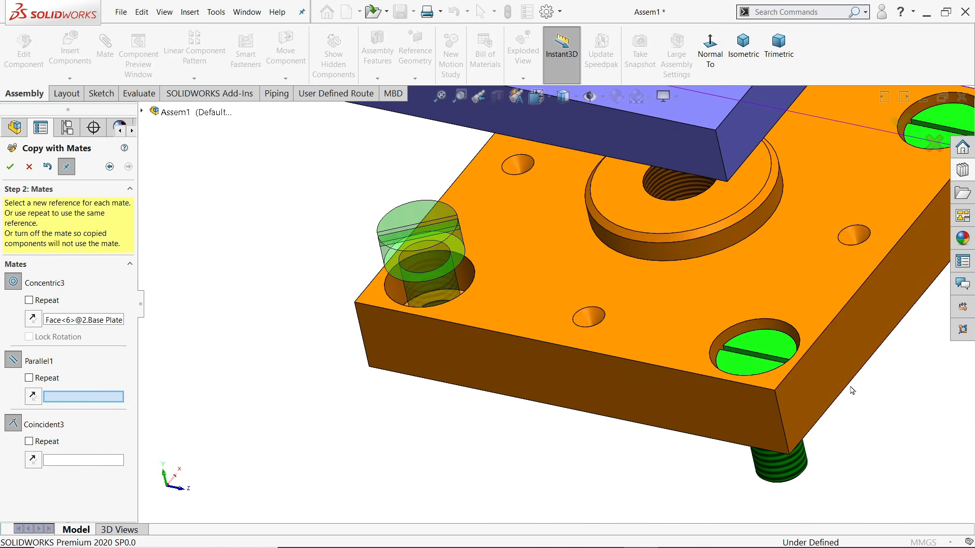
left_click(836, 374)
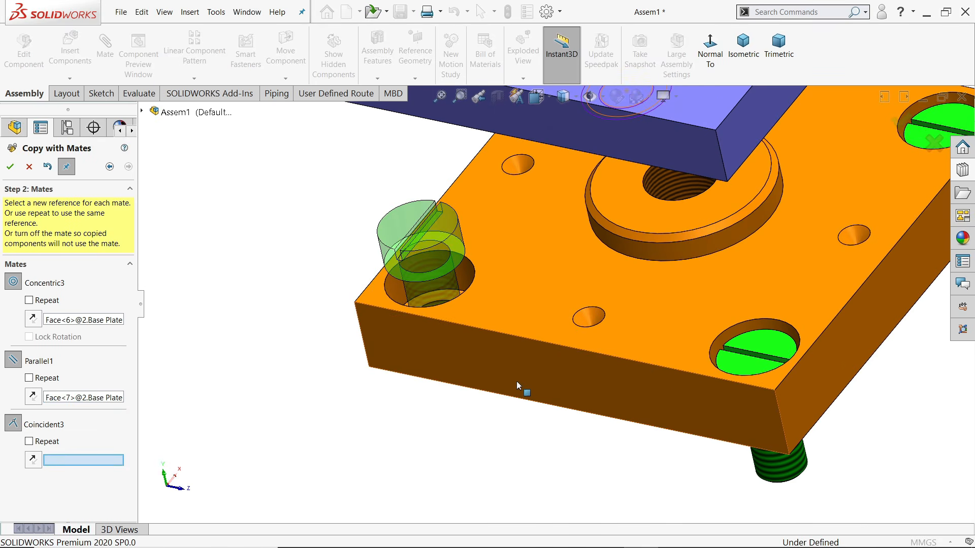
middle_click_drag(521, 391, 592, 402)
scroll(464, 355, "down", 5)
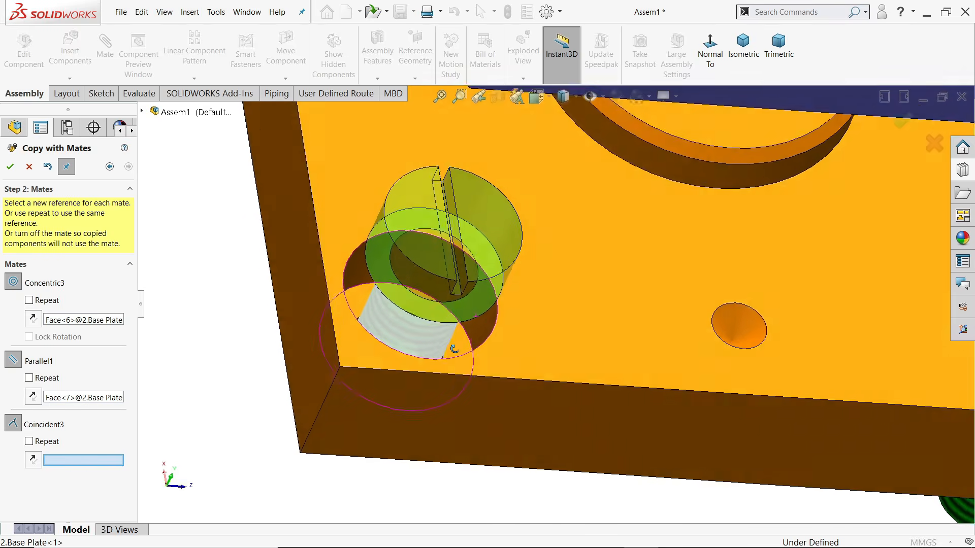
left_click(464, 356)
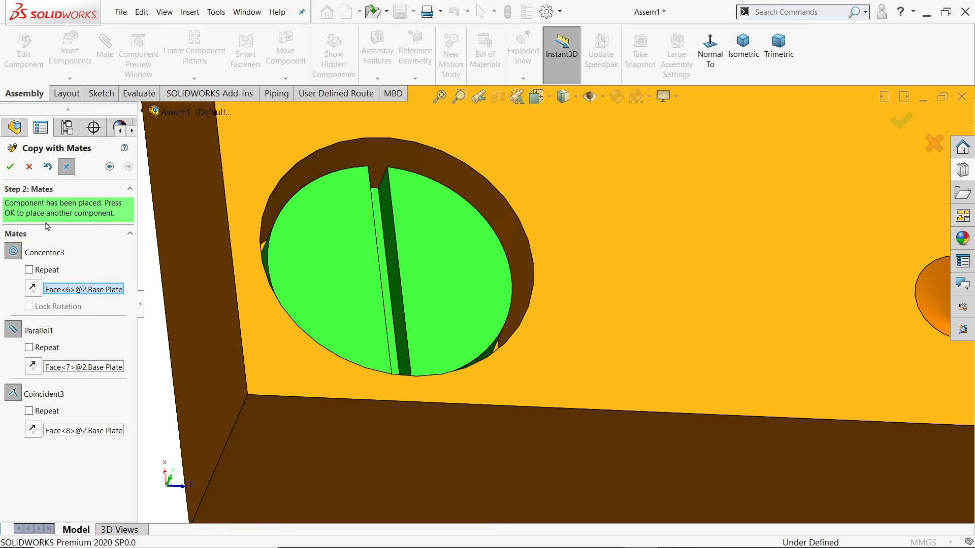
left_click(11, 168)
Exit Copy with Mates, return to an isometric view, and inspect Parallel4 in the Mates folder
left_click(28, 168)
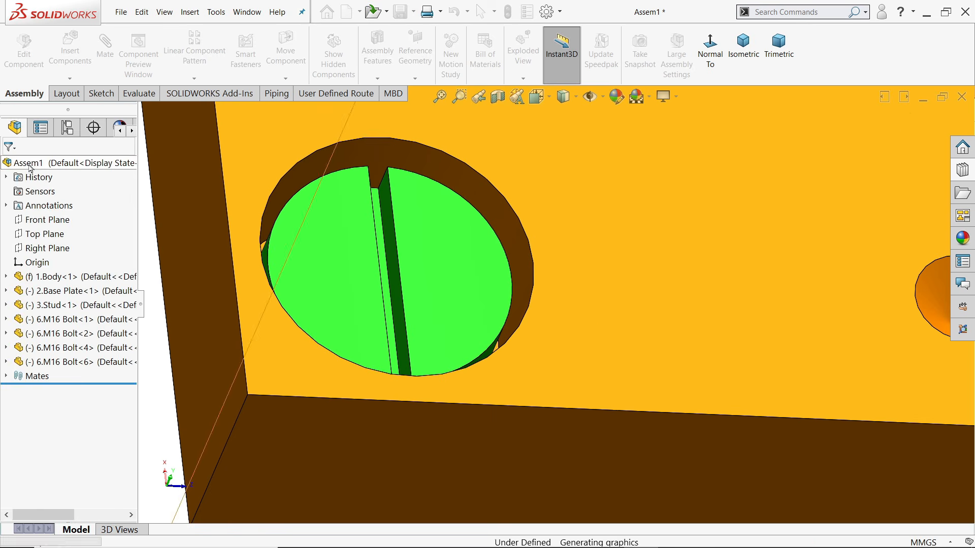
scroll(615, 391, "up", 8)
middle_click_drag(646, 362, 594, 293)
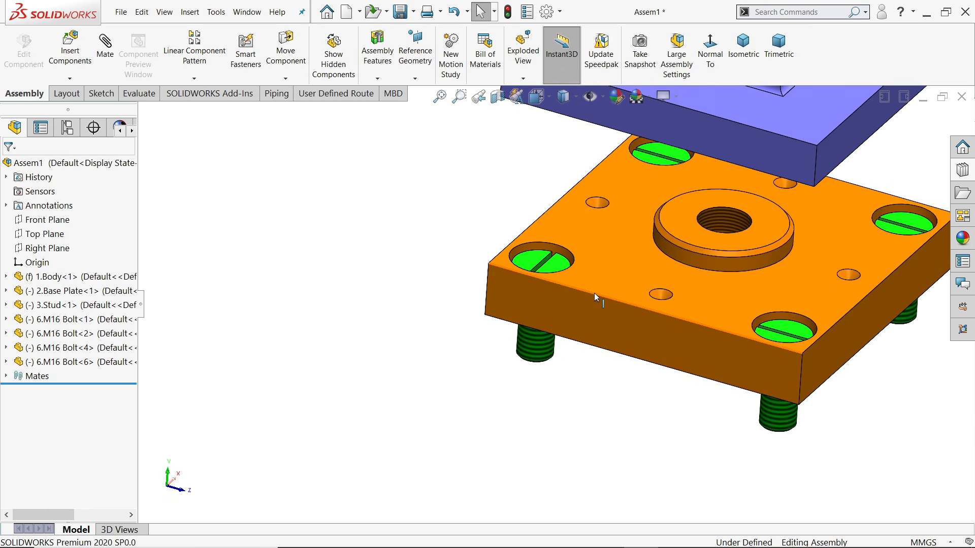
scroll(593, 293, "up", 3)
scroll(700, 282, "down", 3)
scroll(701, 282, "down", 2)
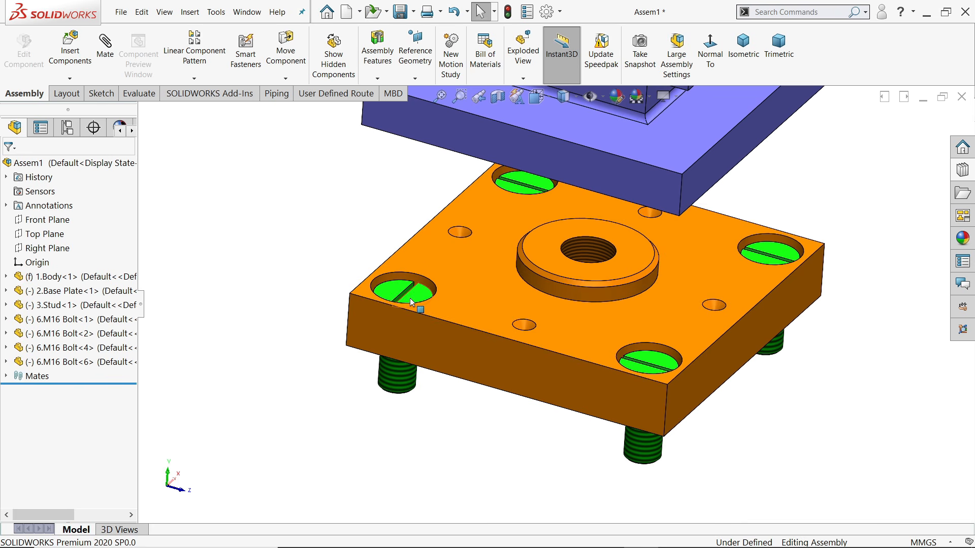
middle_click_drag(411, 303, 404, 311)
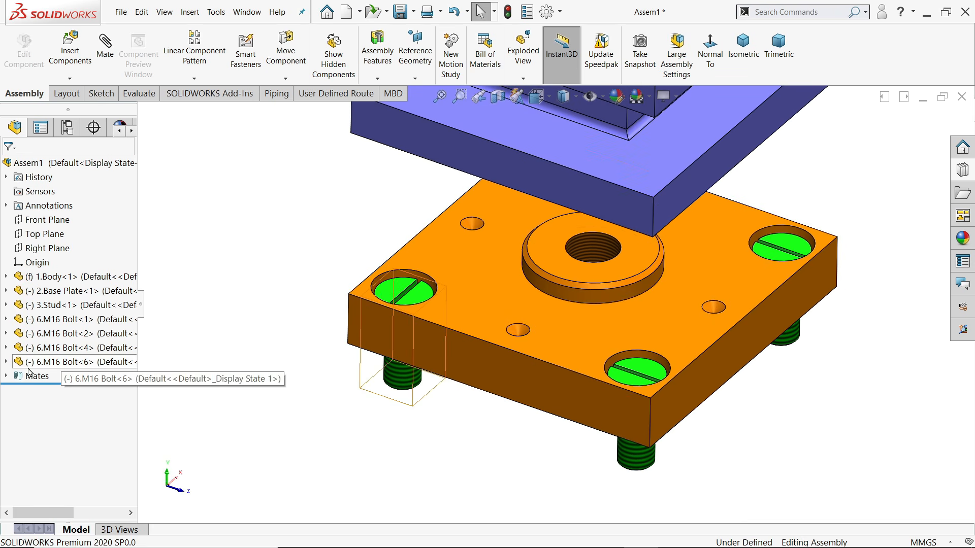
left_click(6, 377)
left_click(42, 476)
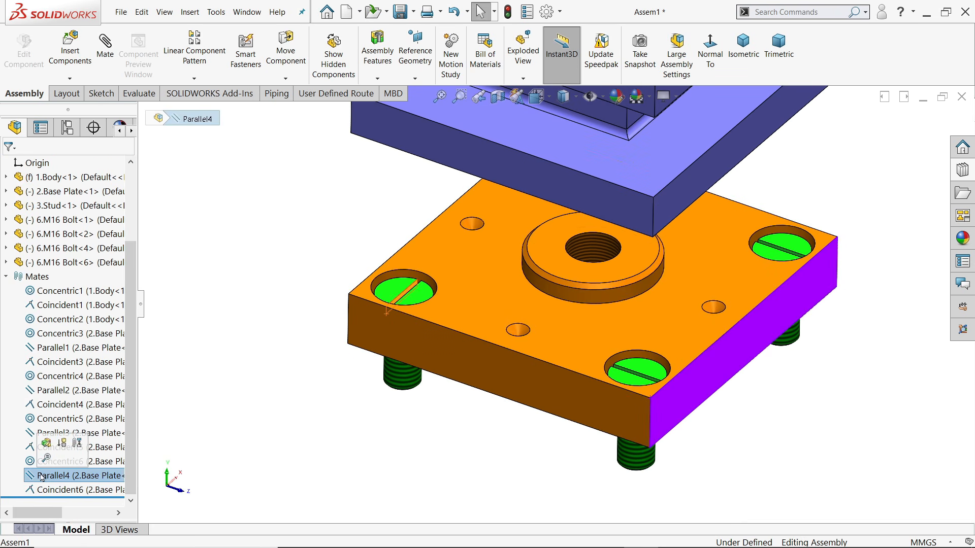
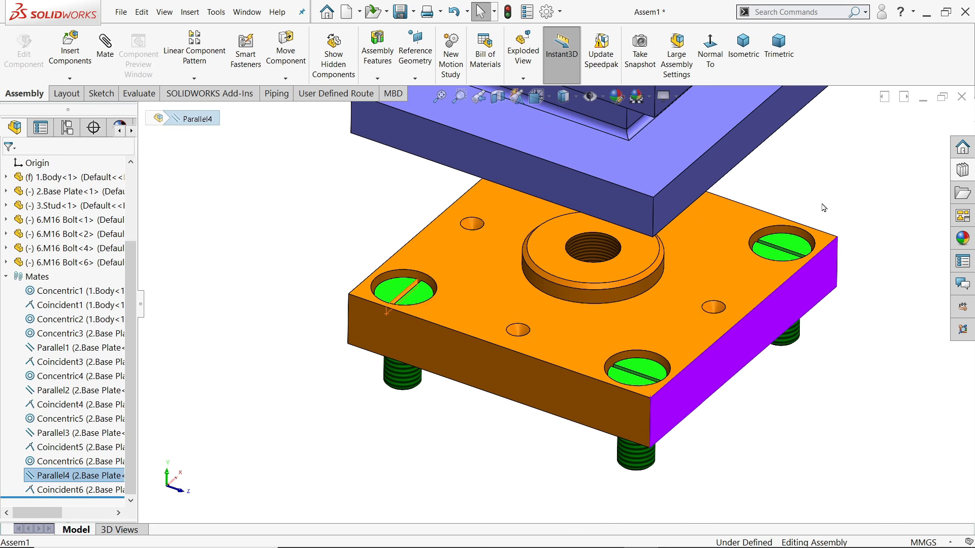
Edit the Parallel4 mate and remove the original base plate face from its selections
right_click(30, 476)
left_click(39, 291)
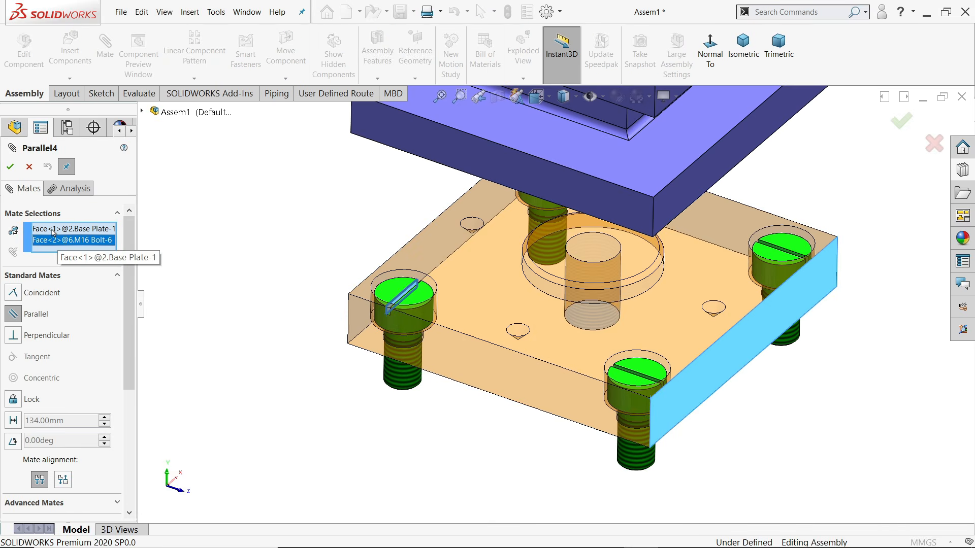
left_click(53, 230)
right_click(53, 231)
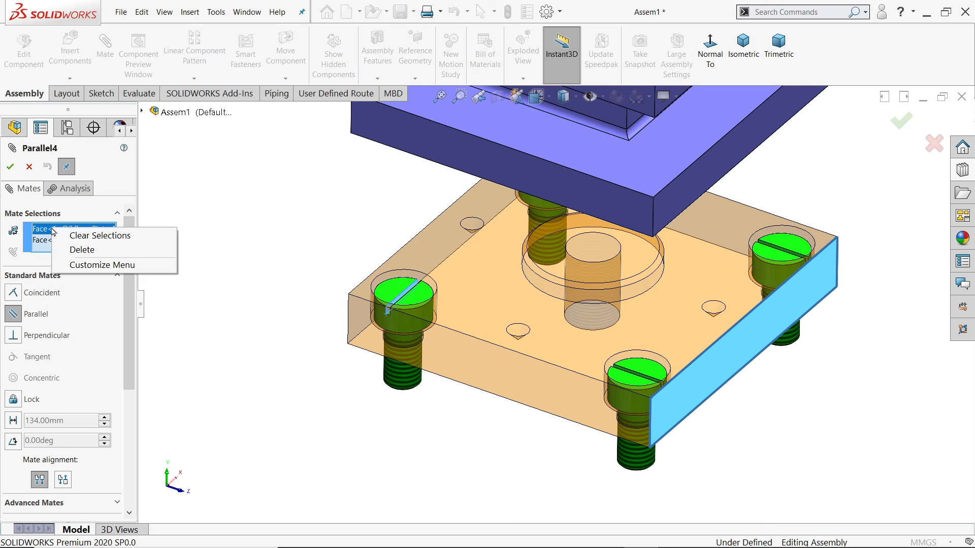
left_click(81, 249)
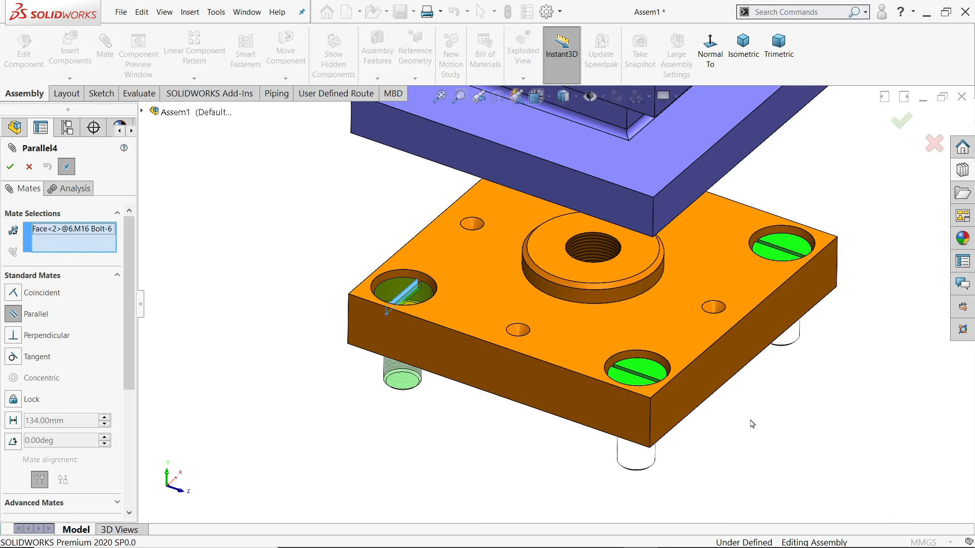
Use the base plate's side face instead and apply the updated Parallel4 mate
middle_click_drag(812, 419, 904, 254)
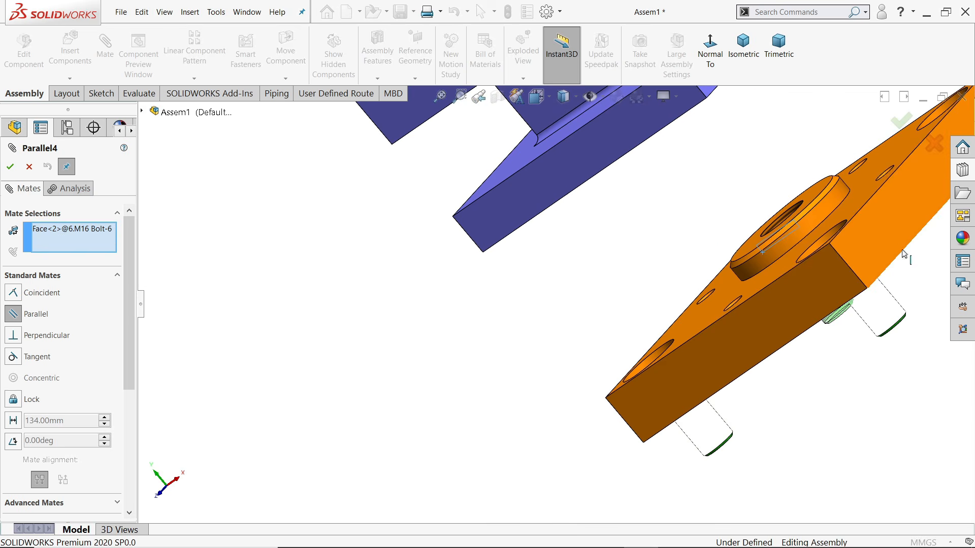
left_click(884, 244)
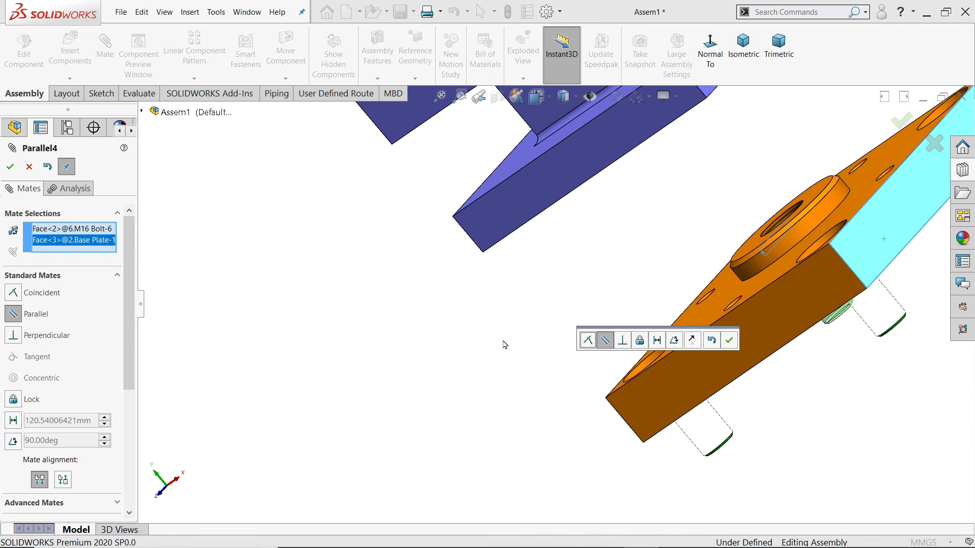
middle_click_drag(511, 345, 626, 334)
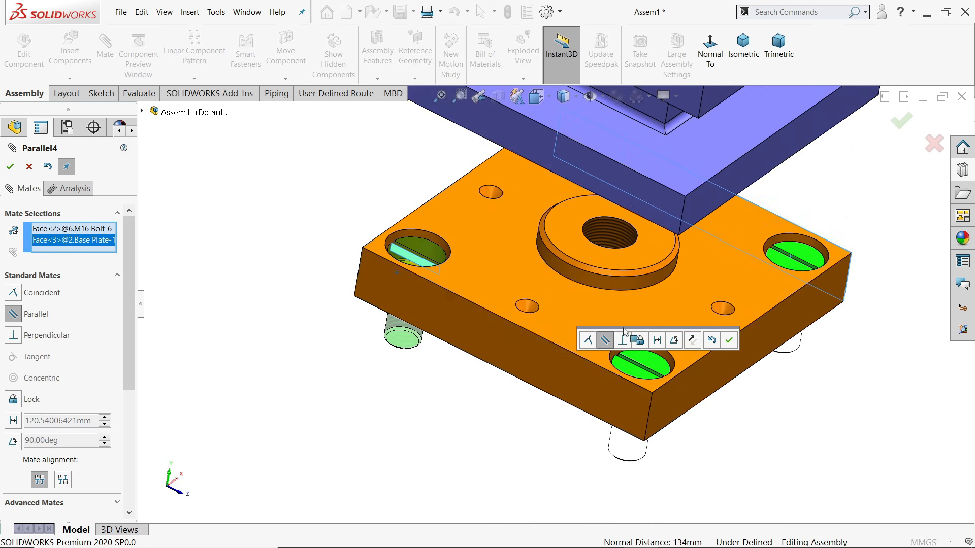
left_click(731, 344)
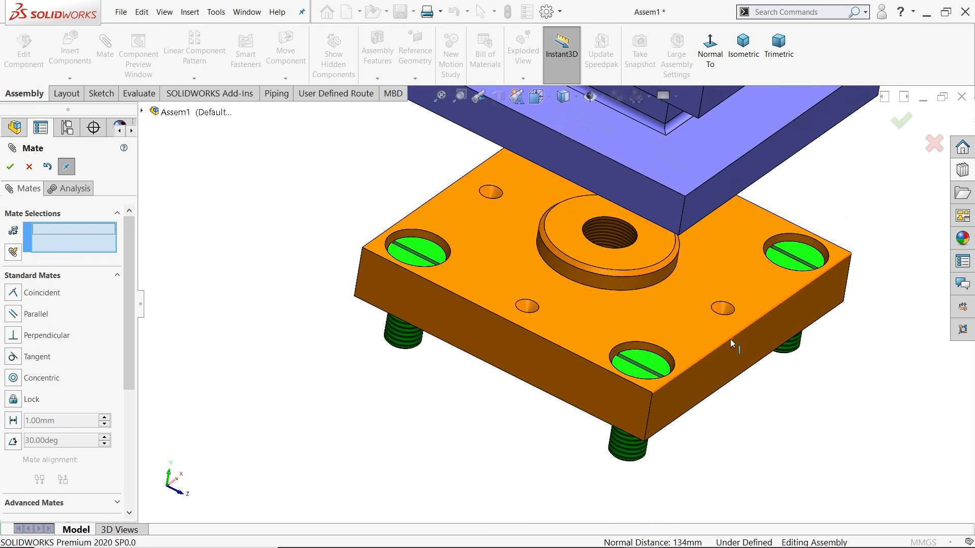
scroll(707, 348, "up", 2)
scroll(646, 316, "down", 5)
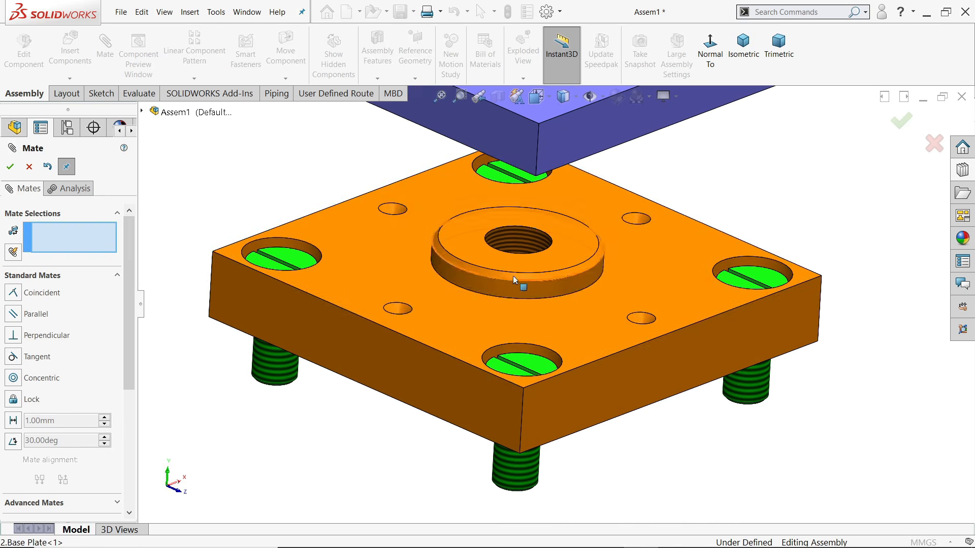
left_click(10, 166)
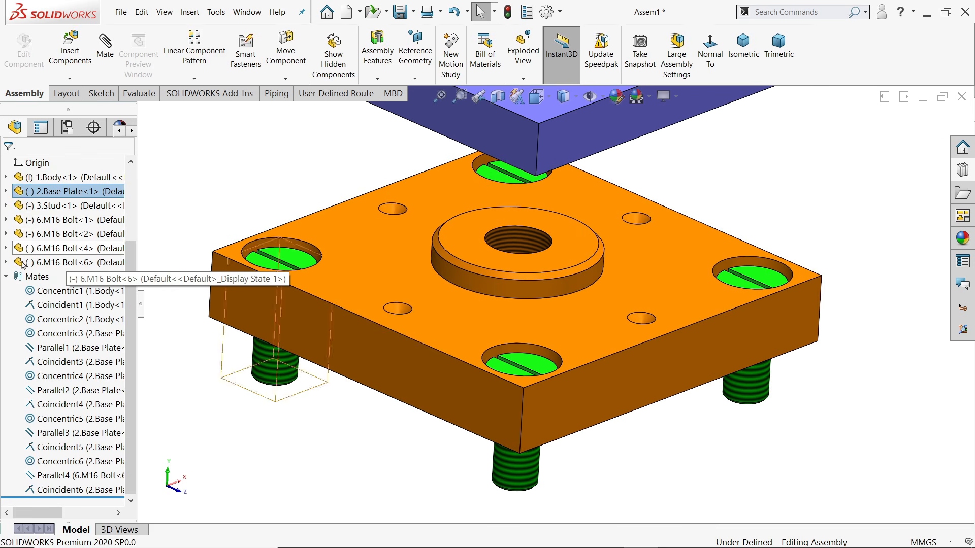
left_click(6, 277)
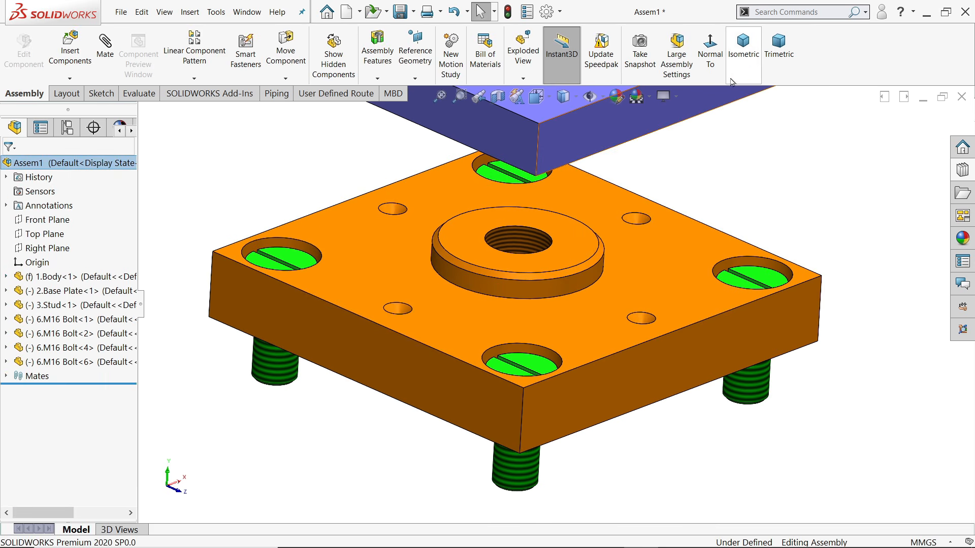
Switch to isometric view and nudge the orange base plate slightly upward
left_click(739, 52)
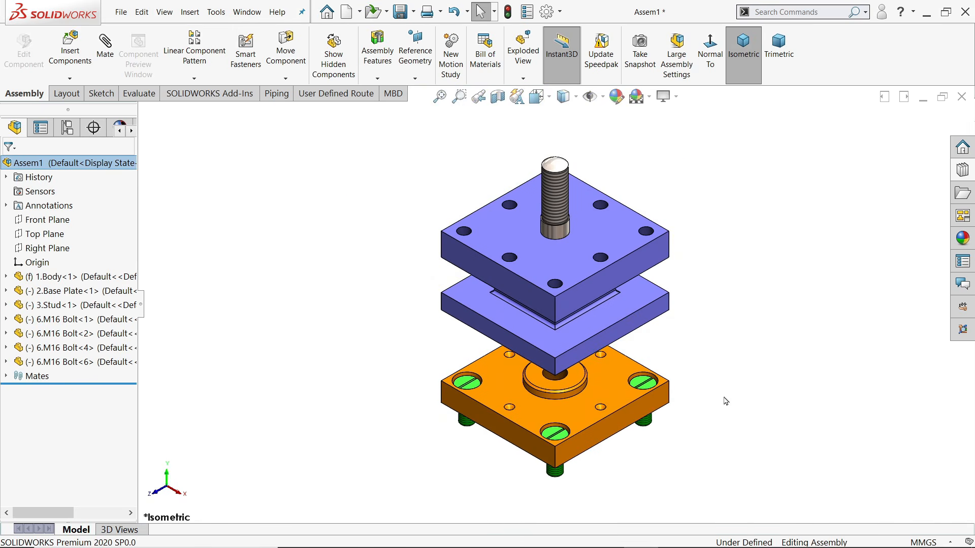
scroll(725, 401, "down", 2)
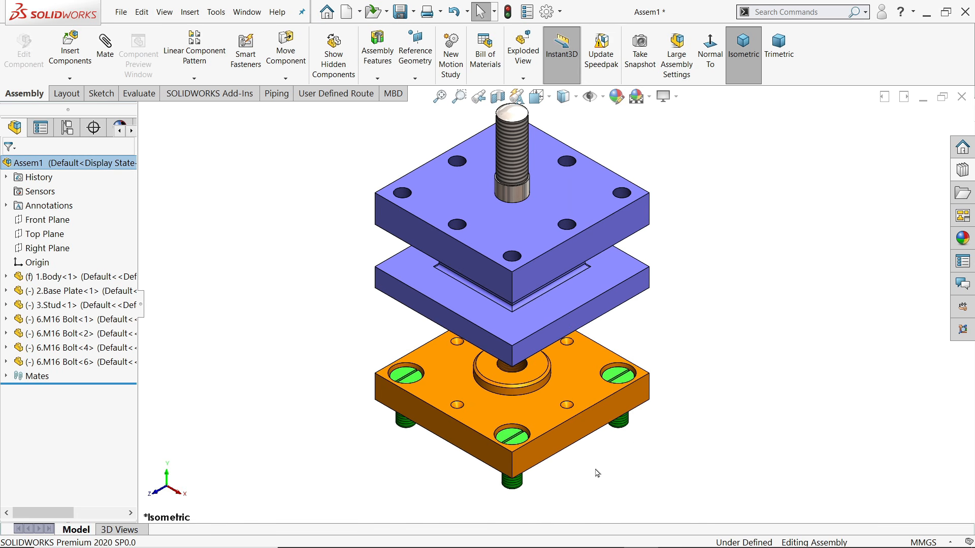
left_click_drag(564, 435, 565, 419)
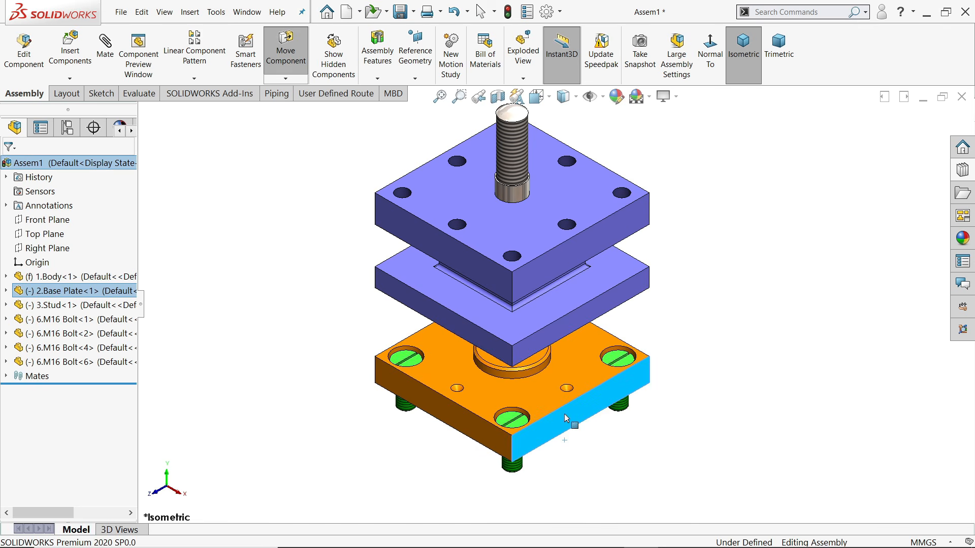
left_click(189, 191)
Insert 4.Knob, 5.Clamping Nut and 7.Handle, placing each beside the plates
left_click(69, 57)
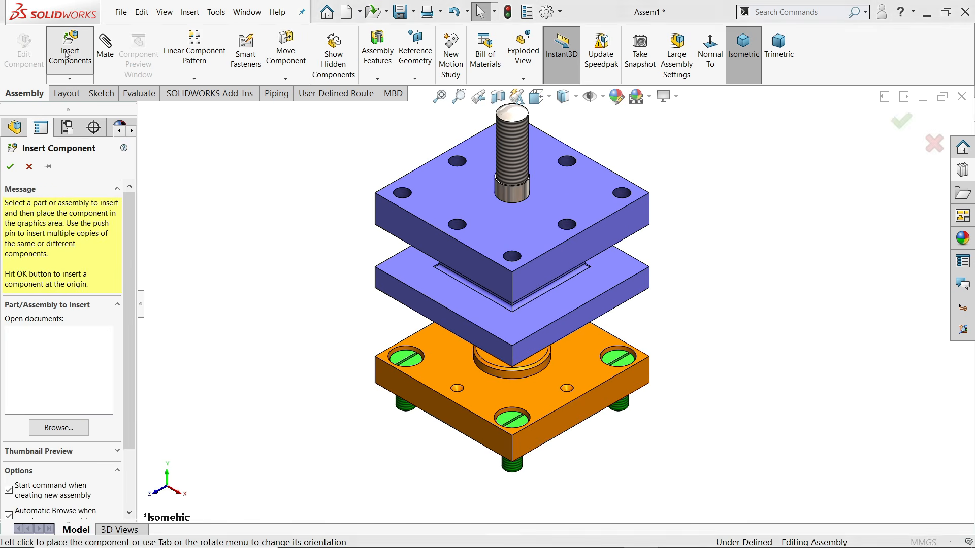
left_click(427, 183)
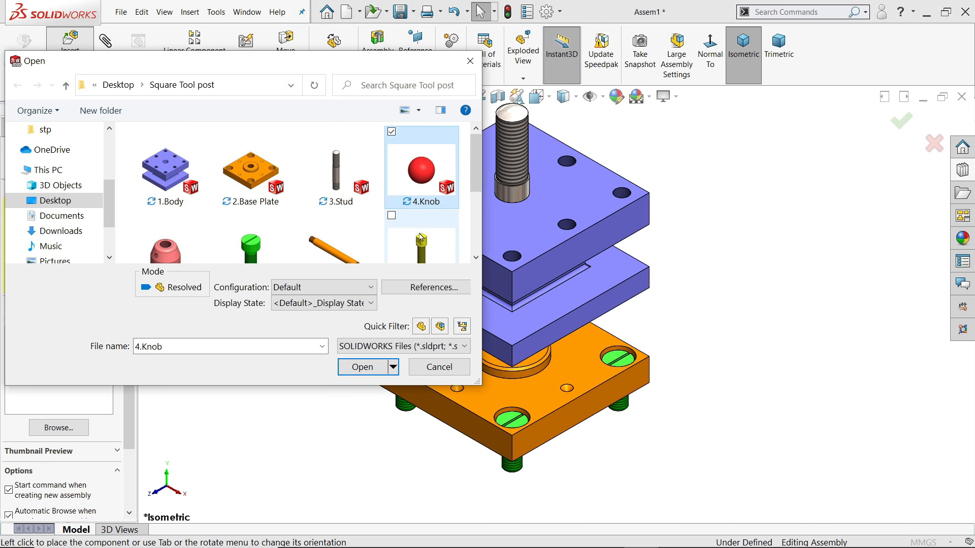
left_click_drag(477, 183, 474, 196)
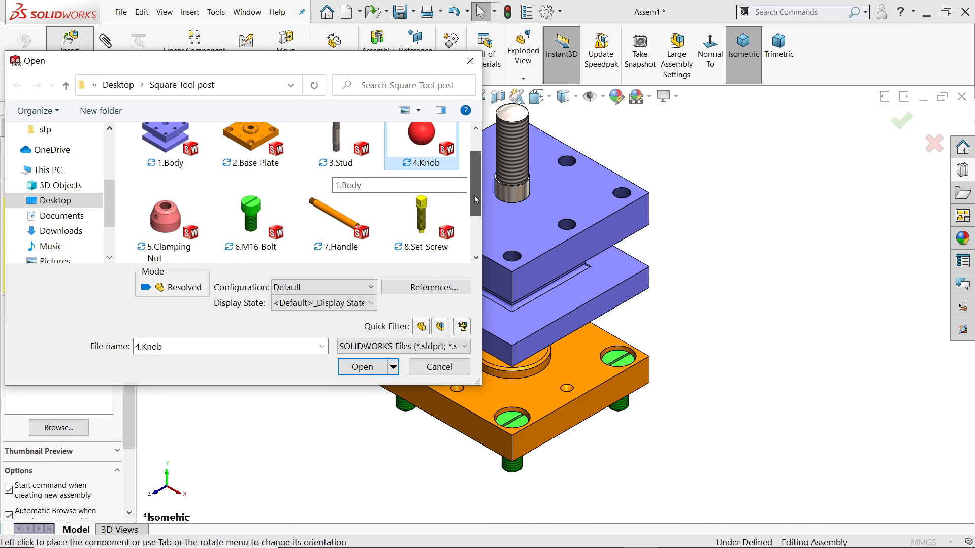
left_click(344, 217, "ctrl")
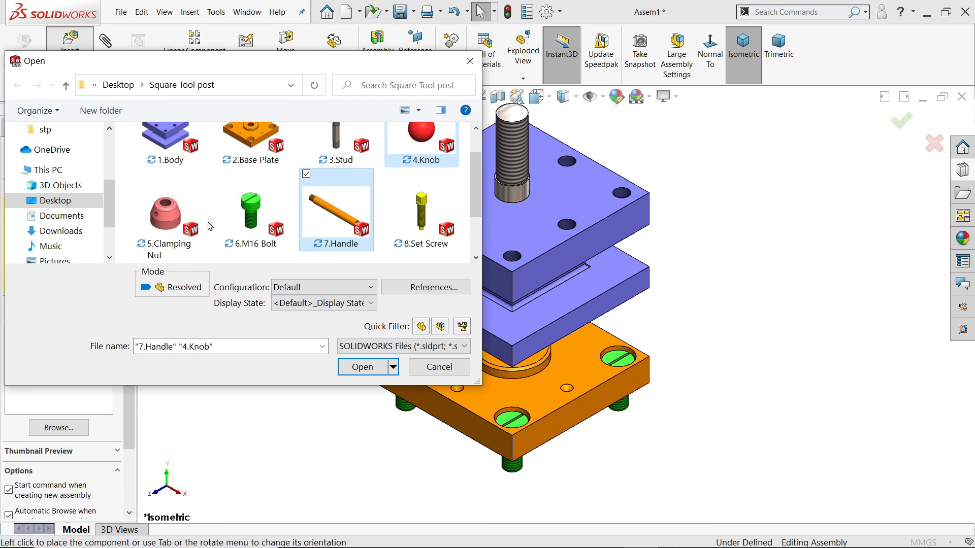
left_click(165, 222, "ctrl")
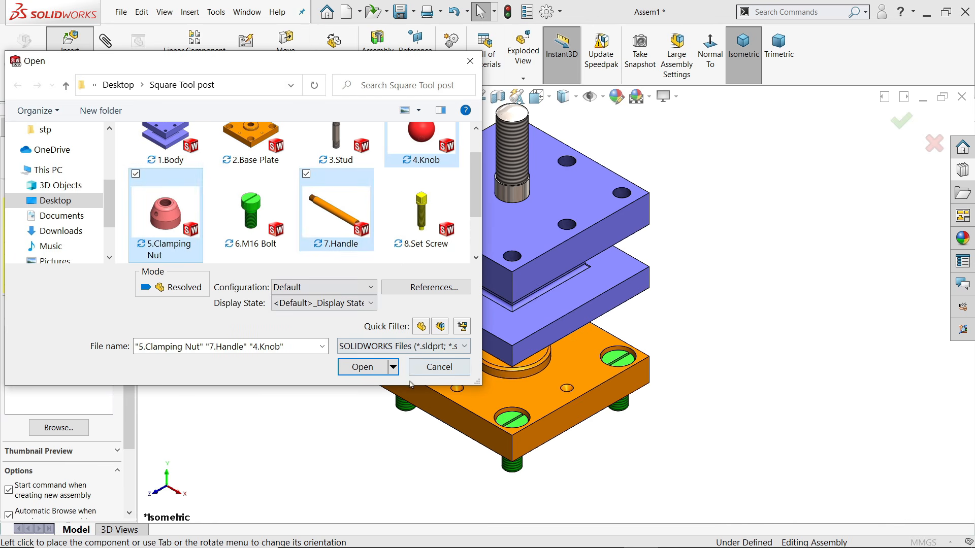
left_click(363, 367)
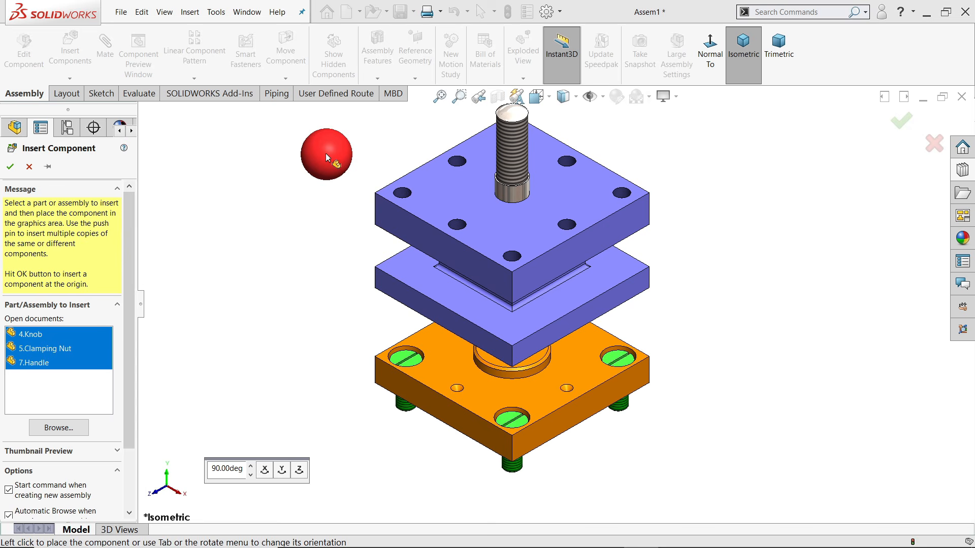
left_click(328, 177)
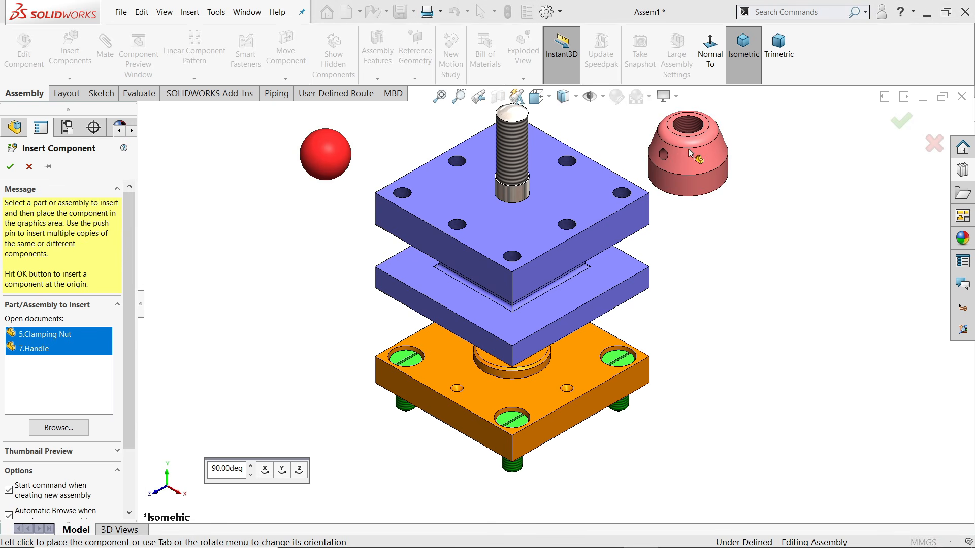
left_click(689, 154)
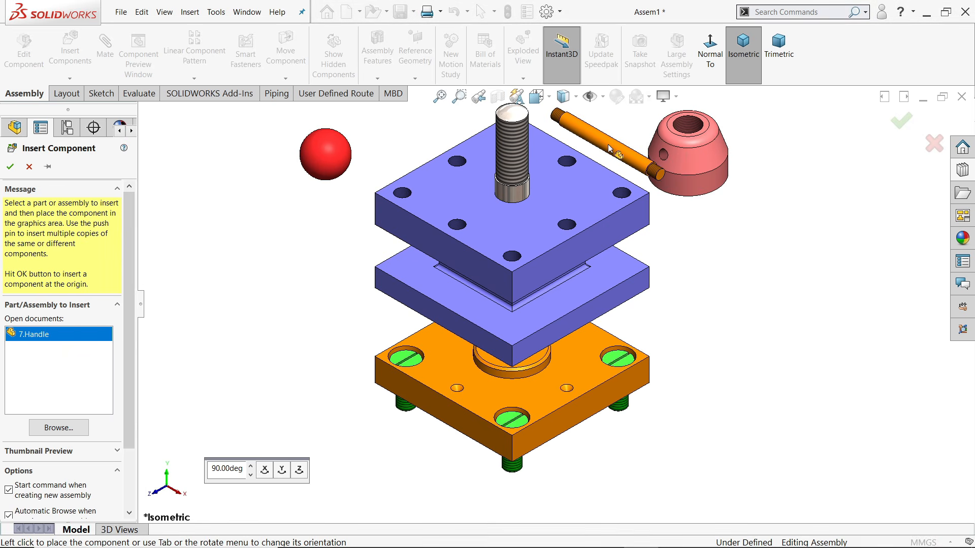
left_click(609, 149)
scroll(635, 133, "down", 4)
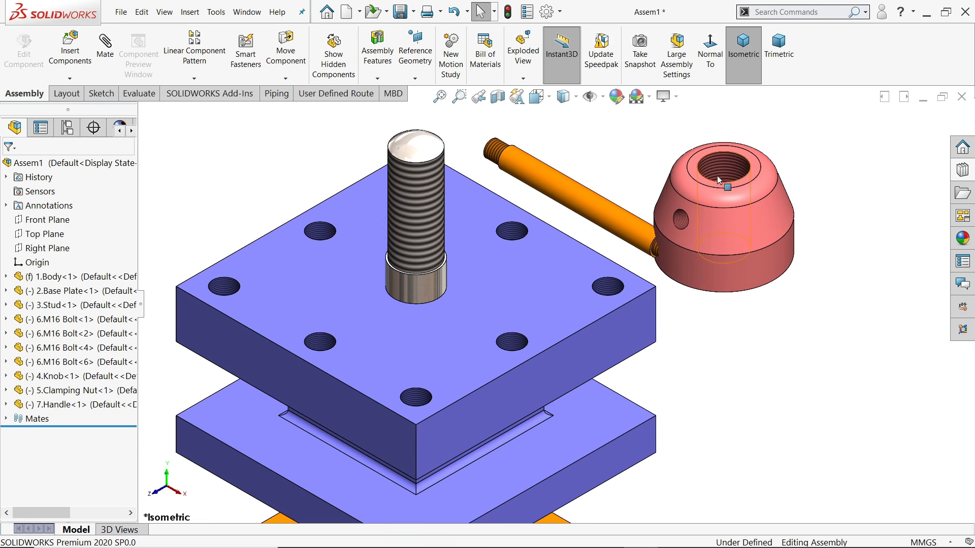
Mate the Clamping Nut's bore concentric with the threaded stud
left_click(105, 48)
left_click(421, 201)
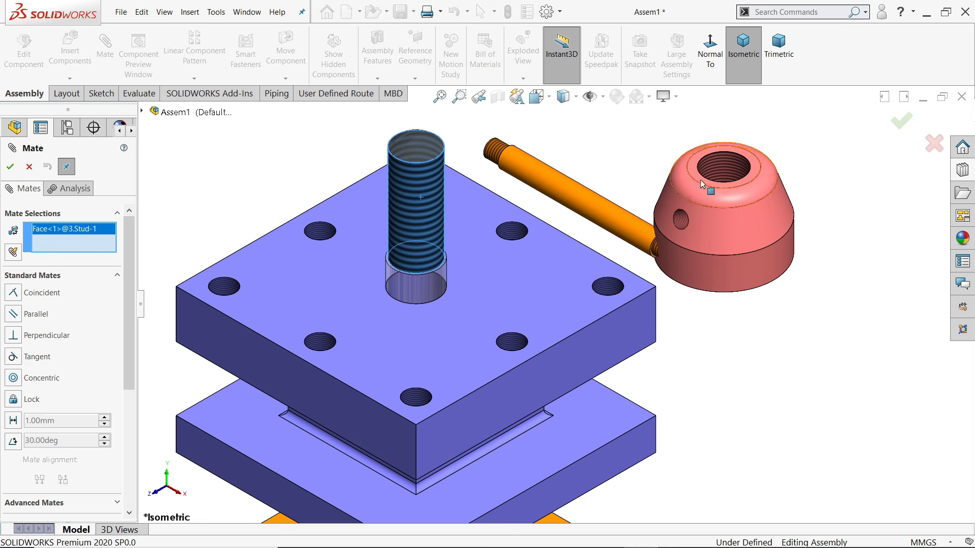
left_click(720, 171)
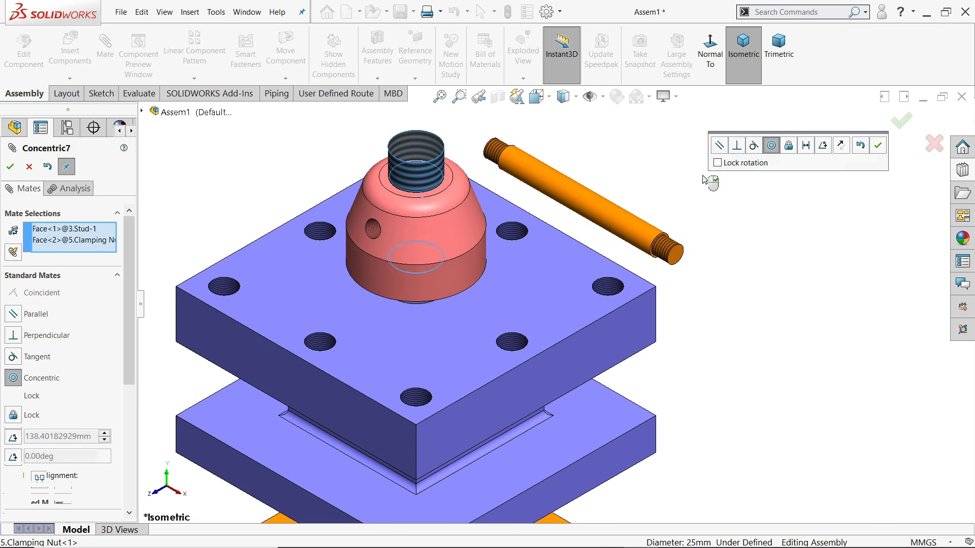
left_click(878, 147)
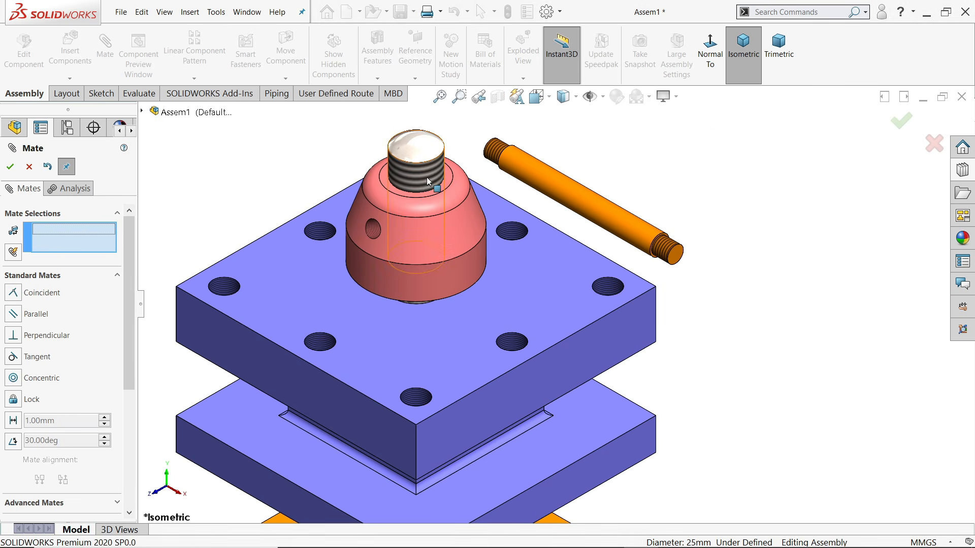
scroll(442, 213, "down", 4)
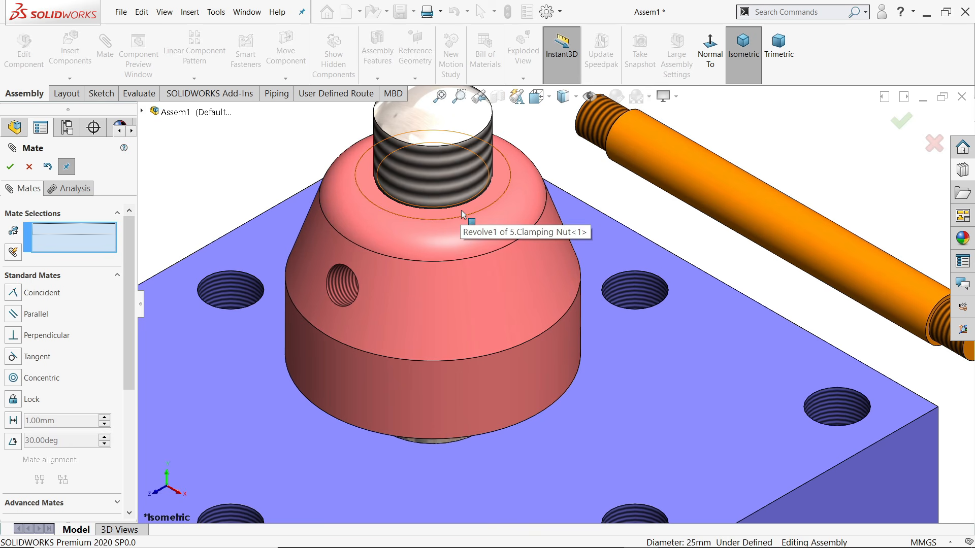
Make the stud's top flush with the nut's top ring face with a coincident mate
left_click(470, 210)
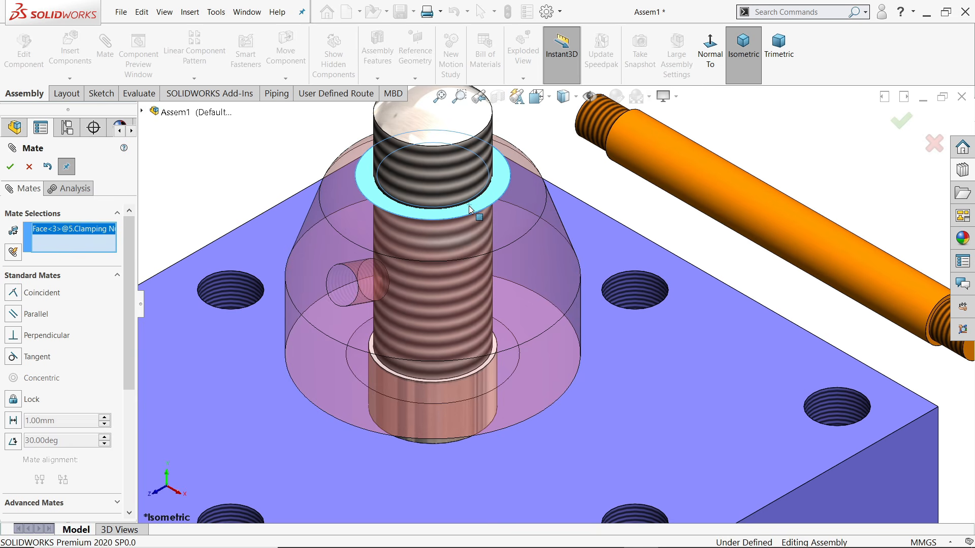
left_click(470, 144)
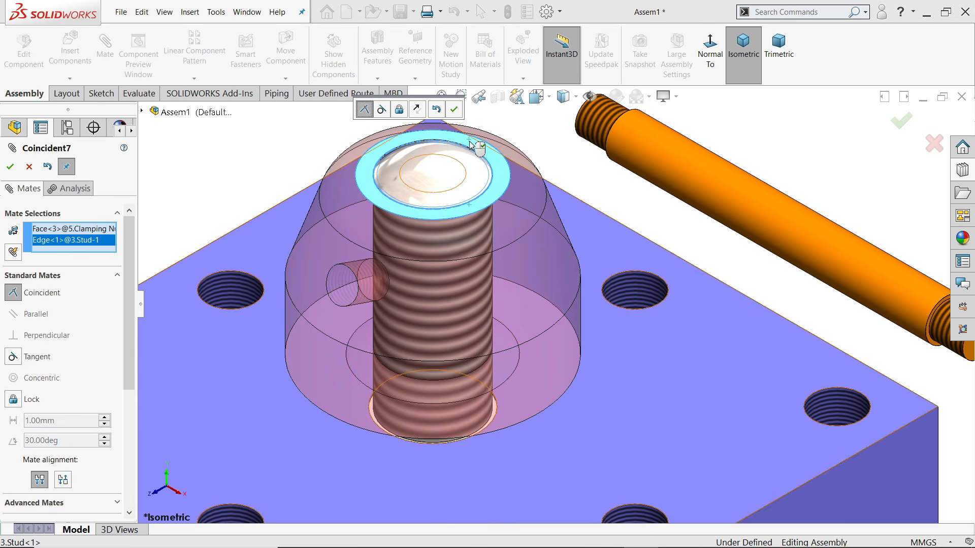
left_click(454, 115)
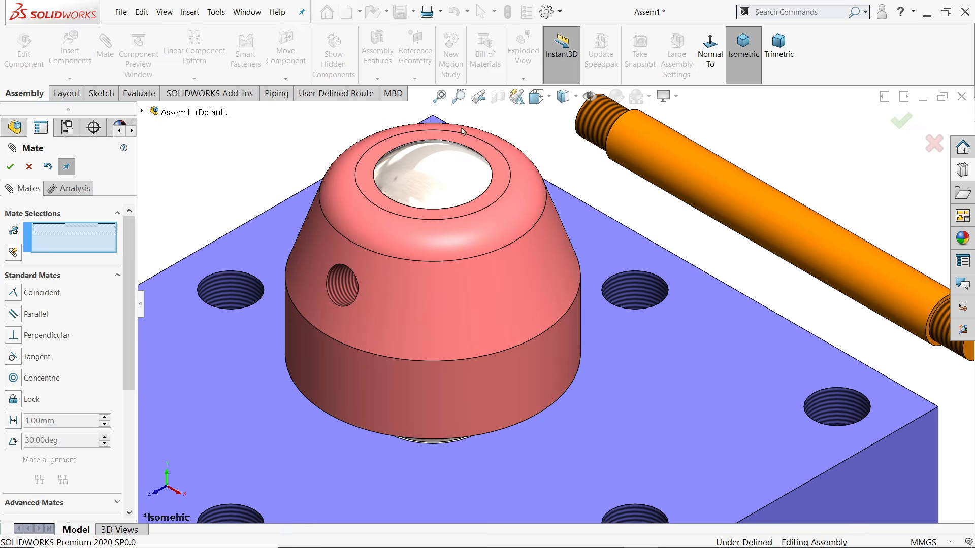
scroll(504, 257, "up", 5)
Add a coincident mate between the plate's top face and the nut's bottom face
middle_click_drag(505, 257, 505, 209)
scroll(503, 346, "down", 3)
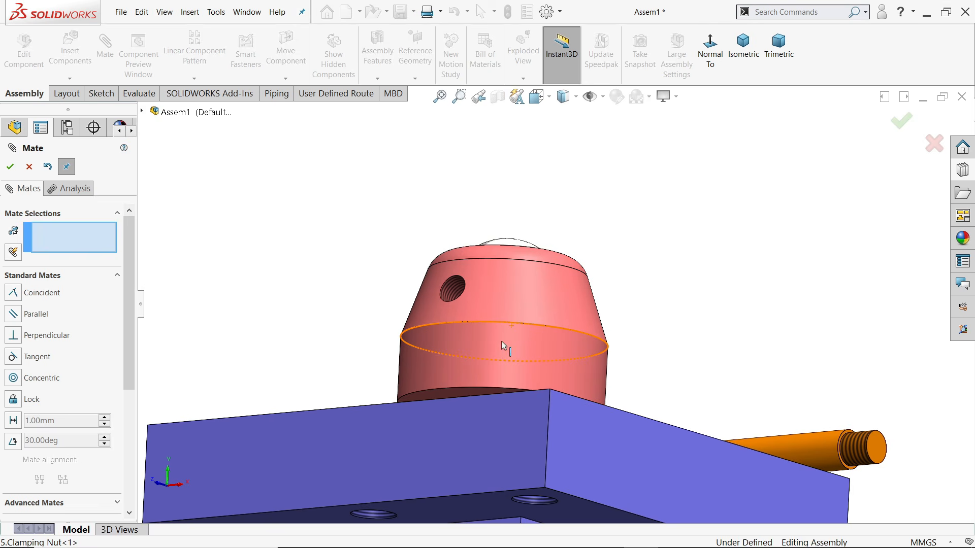
middle_click_drag(505, 348, 521, 388)
scroll(473, 414, "down", 4)
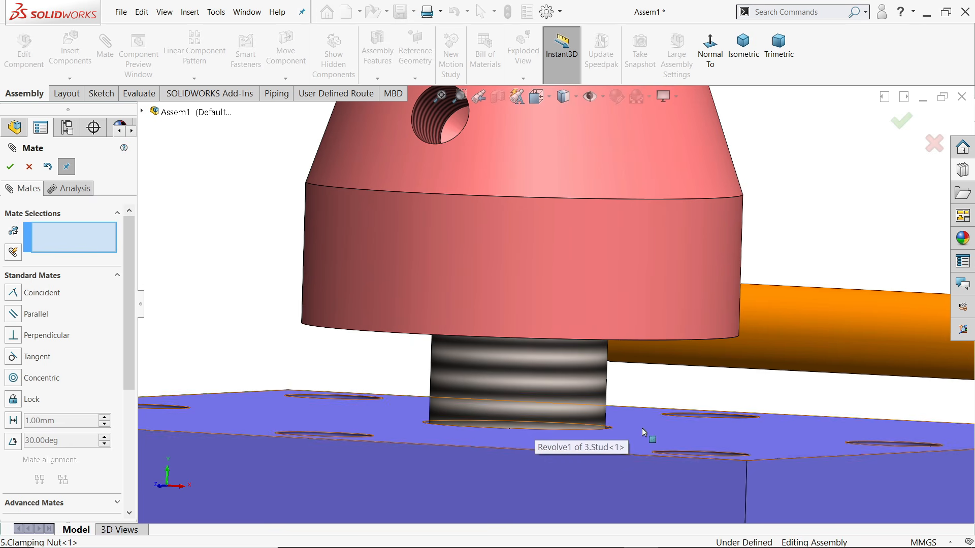
scroll(645, 429, "up", 3)
middle_click_drag(648, 429, 562, 286)
left_click(617, 333)
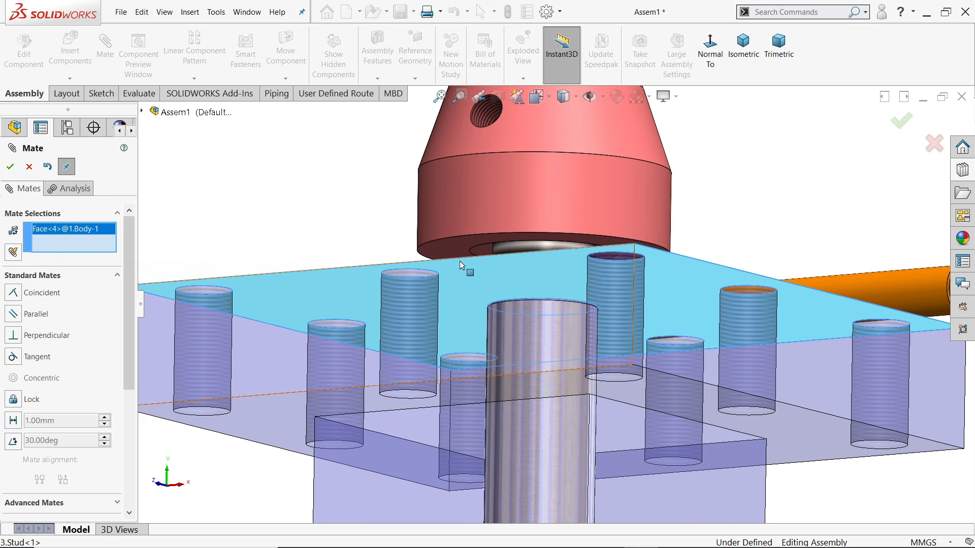
left_click(445, 251)
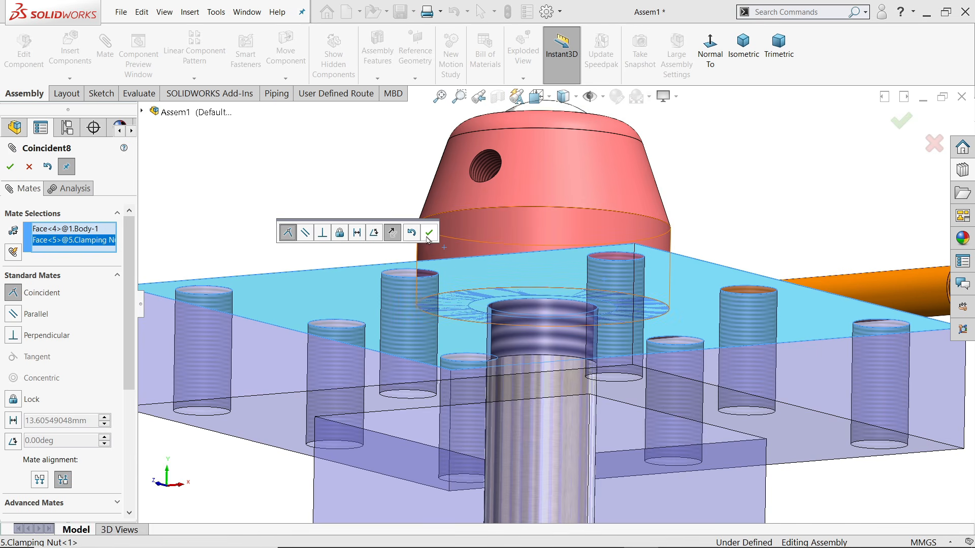
left_click(428, 238)
middle_click_drag(413, 192, 402, 295)
scroll(510, 299, "up", 3)
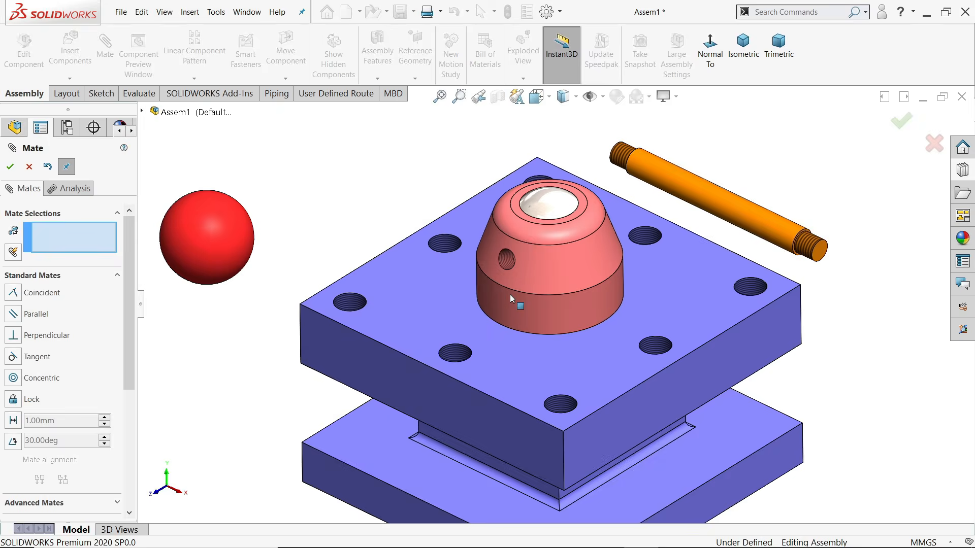
scroll(558, 282, "down", 3)
Center the handle in the clamping nut's side hole with a concentric mate
middle_click_drag(558, 281, 498, 277)
left_click(487, 272)
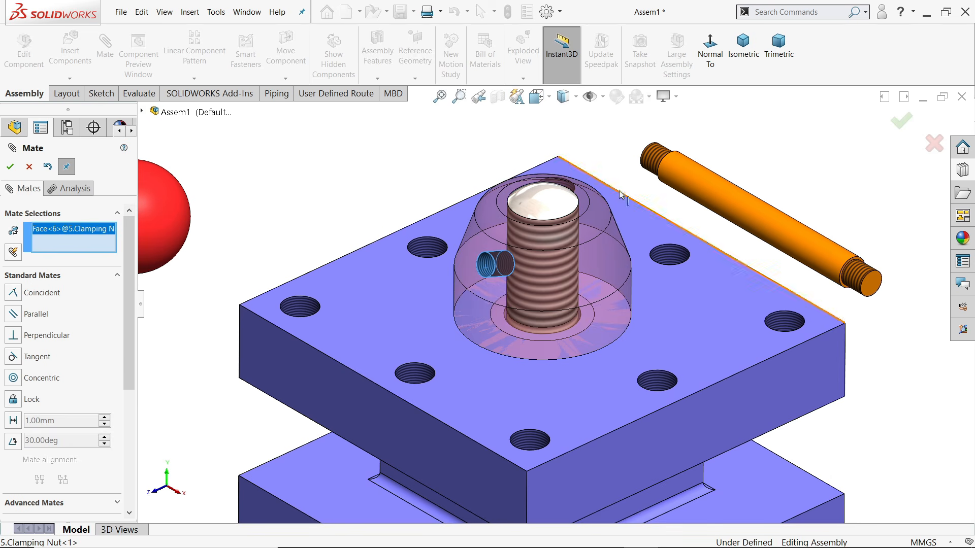
left_click(655, 165)
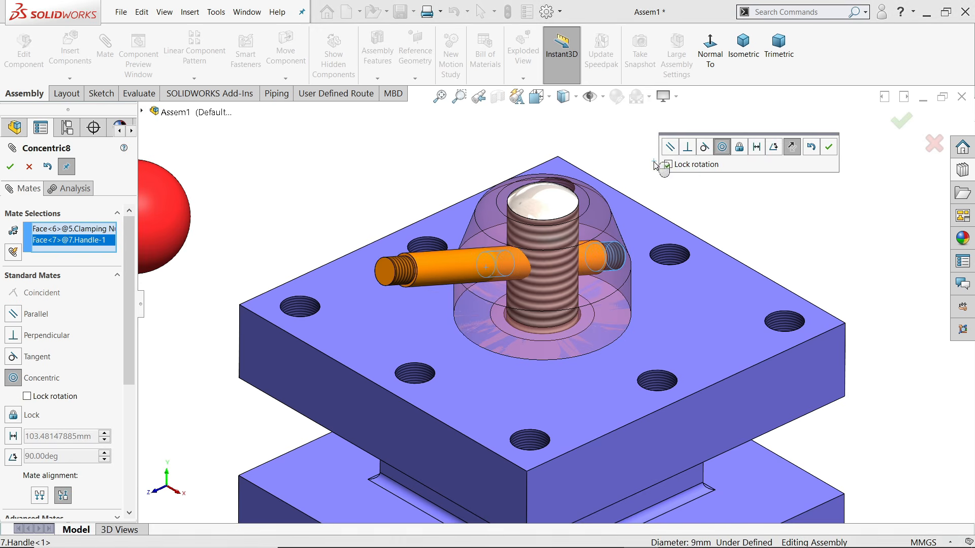
left_click(829, 147)
left_click_drag(459, 280, 259, 262)
scroll(452, 301, "down", 5)
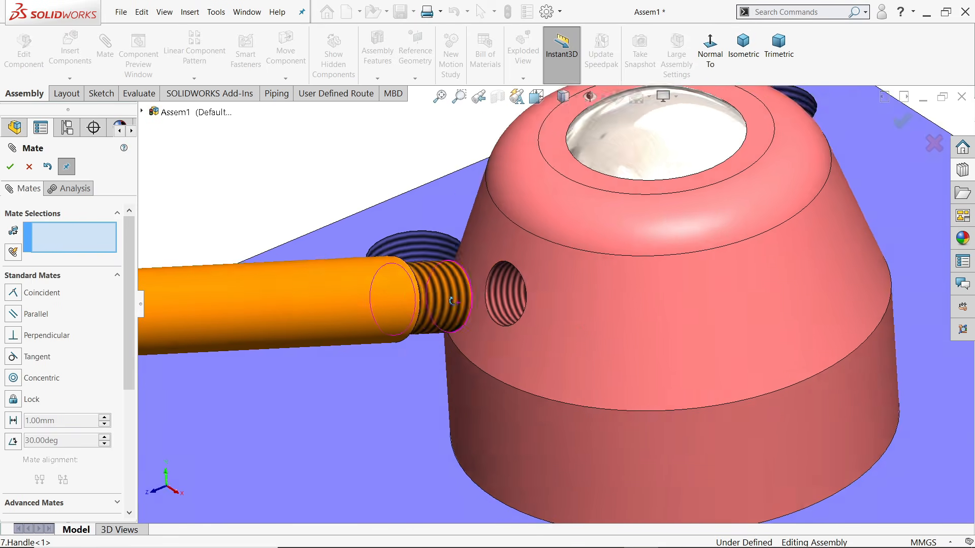
Make the handle tangent to the nut's conical face
left_click(527, 318)
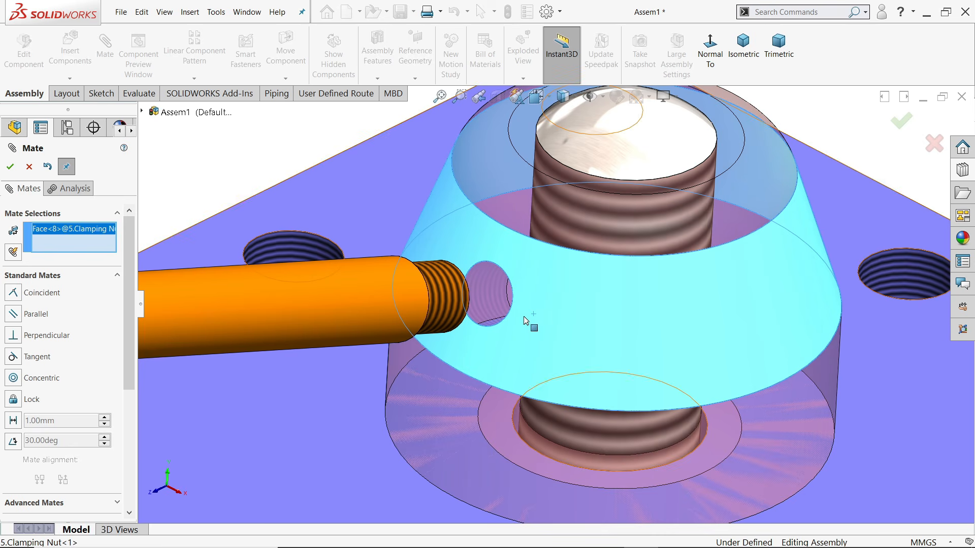
middle_click_drag(525, 319, 377, 318)
scroll(469, 323, "up", 5)
scroll(432, 307, "down", 5)
scroll(444, 338, "down", 4)
left_click(461, 347)
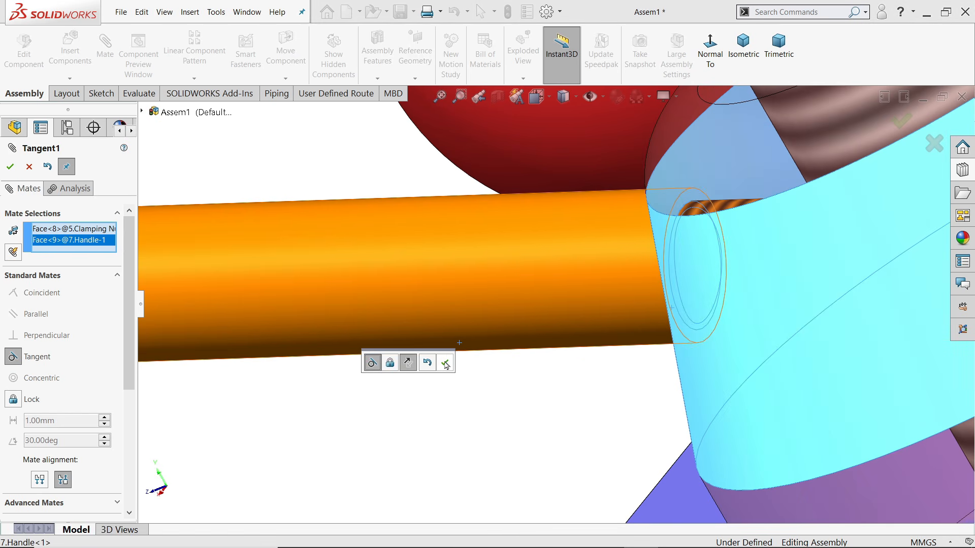
left_click(445, 364)
scroll(519, 368, "up", 5)
middle_click_drag(550, 361, 597, 355)
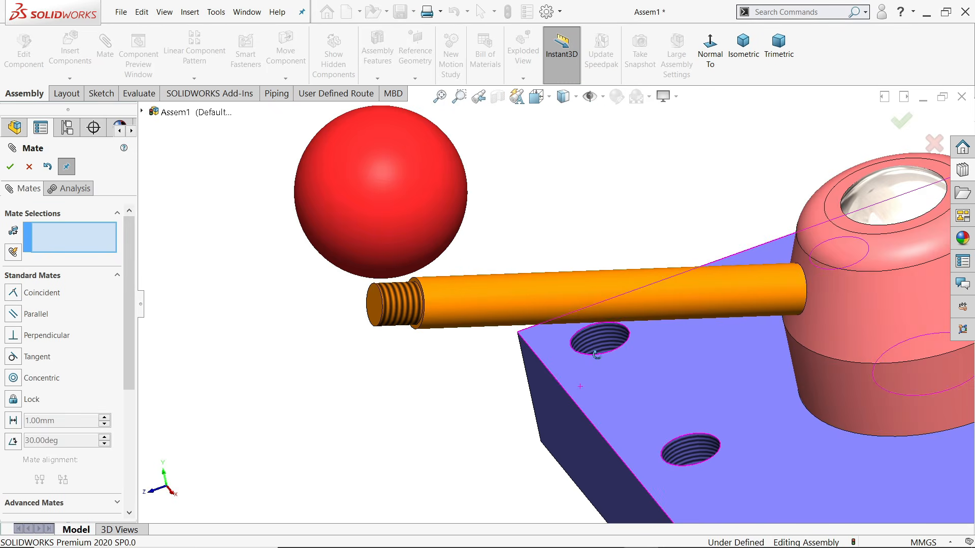
Mate the red knob's hole concentric with the handle's threaded end
left_click(397, 310)
middle_click_drag(397, 309, 563, 122)
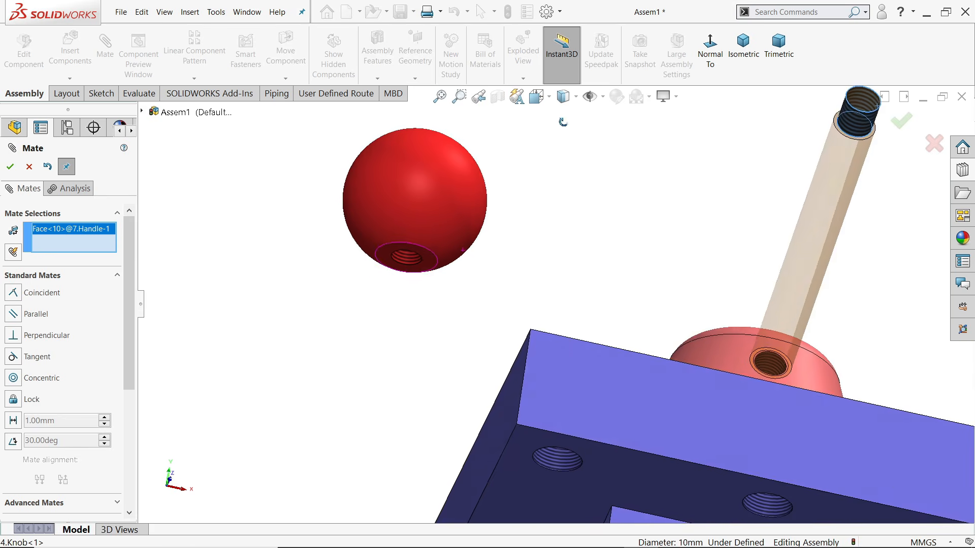
left_click(409, 258)
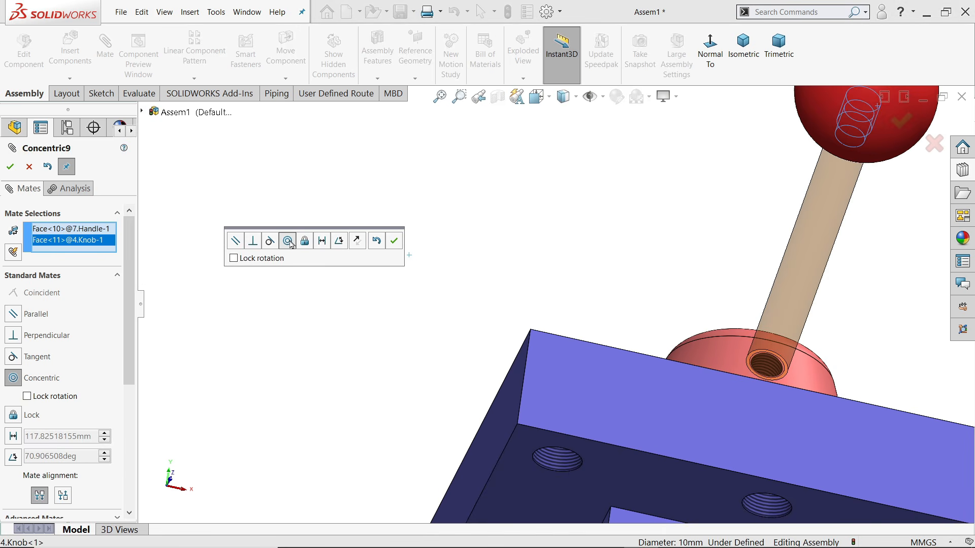
left_click(394, 241)
middle_click_drag(400, 243, 446, 273)
scroll(664, 224, "down", 2)
scroll(613, 260, "down", 8)
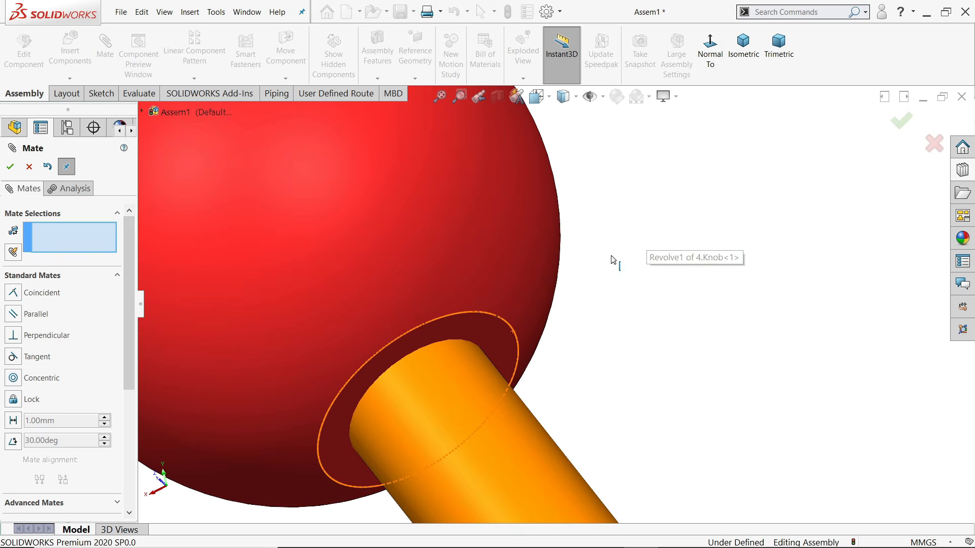
scroll(468, 191, "down", 4)
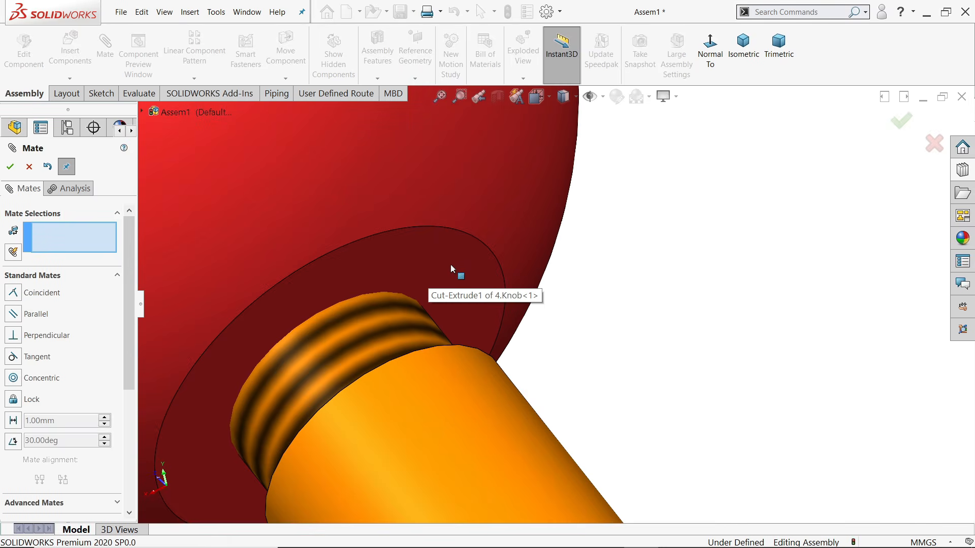
scroll(645, 338, "up", 6)
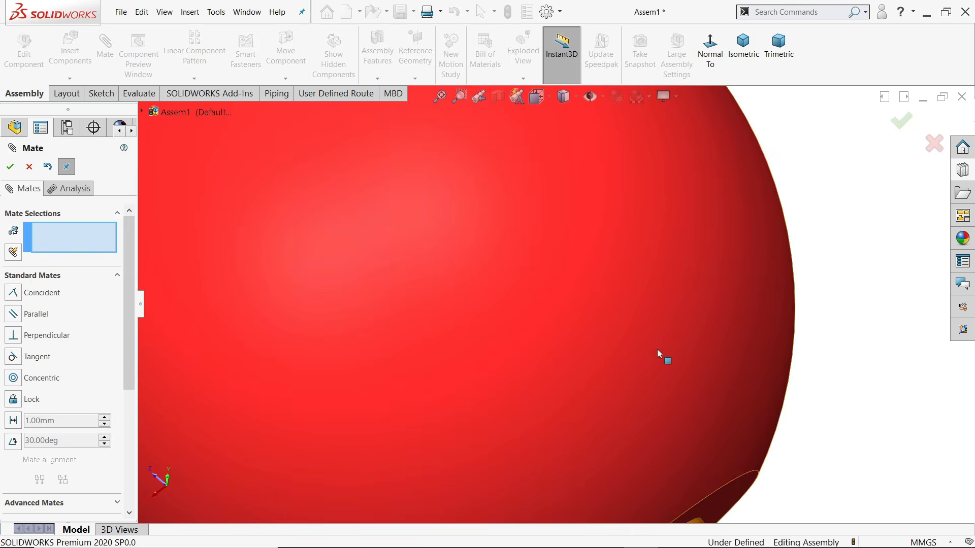
scroll(635, 390, "down", 10)
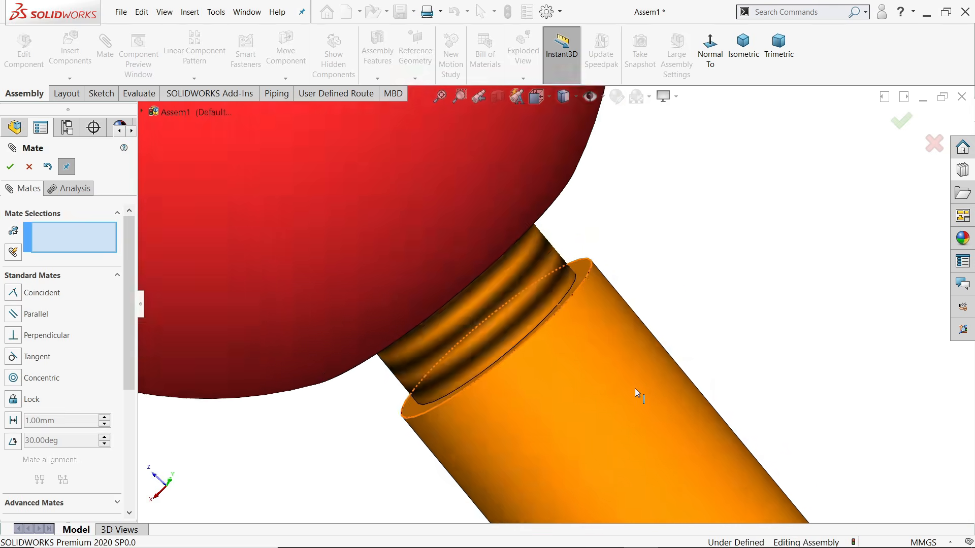
Butt the knob face against the handle's end face with a coincident mate
left_click(502, 132)
scroll(513, 163, "up", 10)
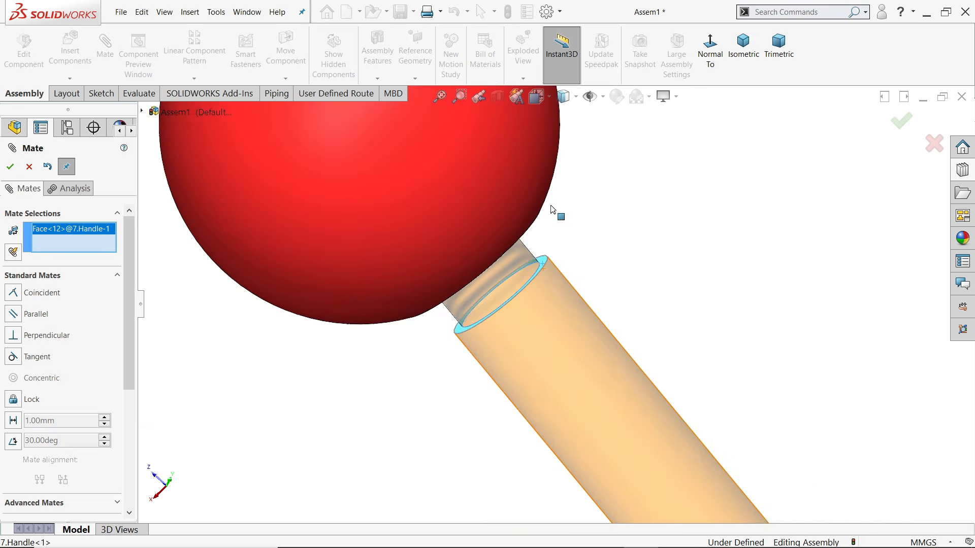
scroll(484, 190, "down", 5)
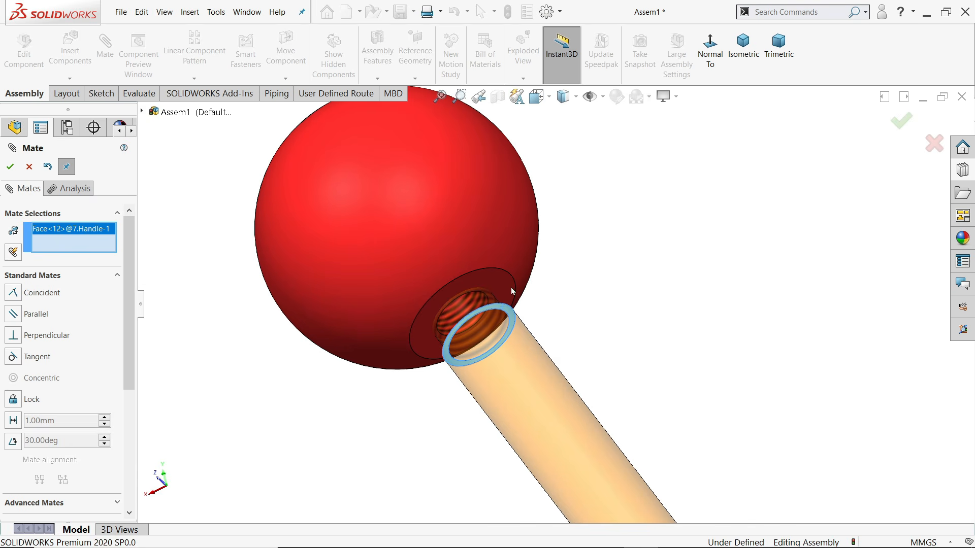
left_click(506, 291)
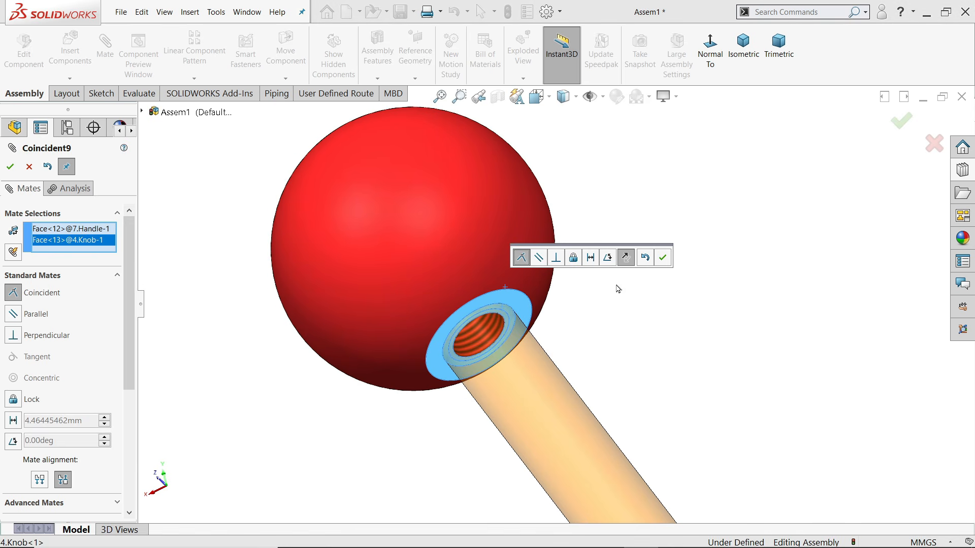
left_click(663, 259)
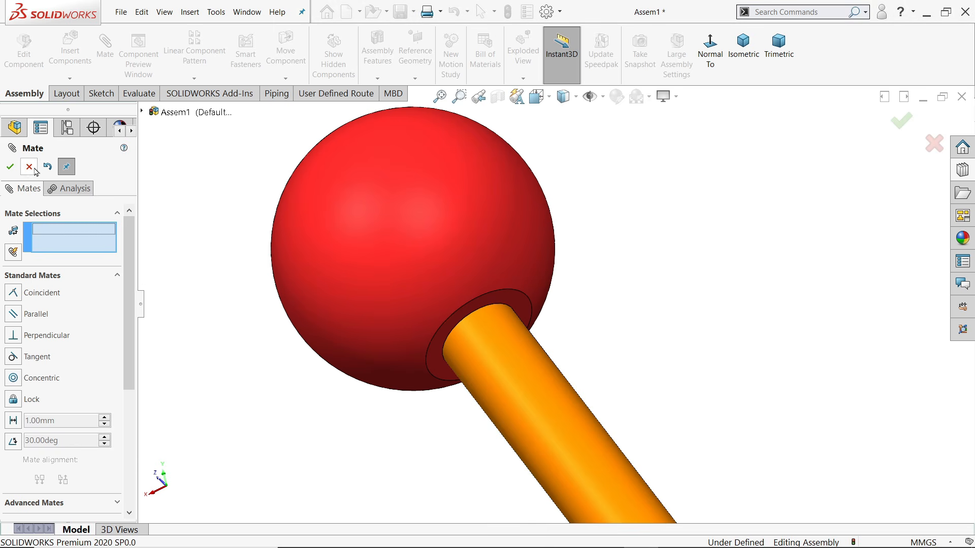
left_click(29, 167)
Swing the handle and knob by turning the nut, then return to isometric view
left_click(743, 45)
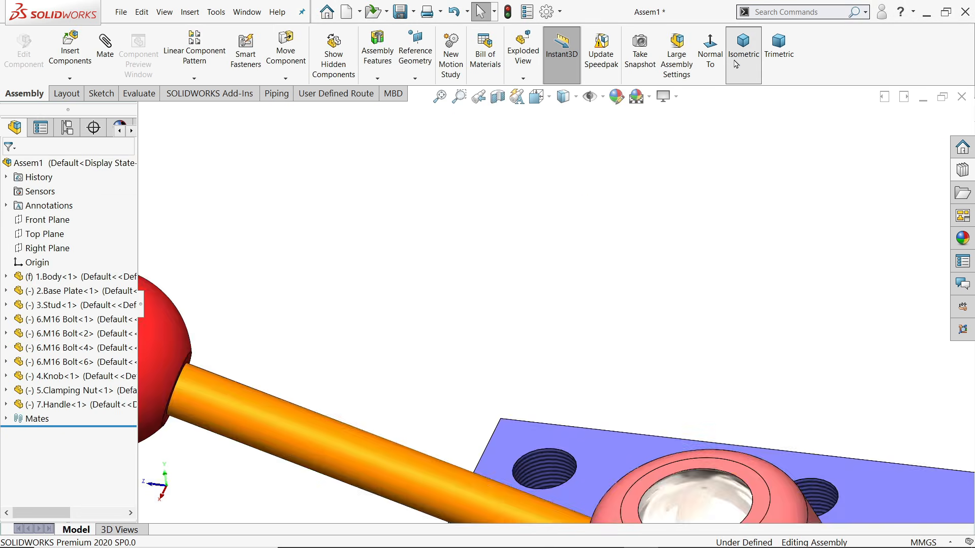
scroll(617, 255, "down", 2)
left_click_drag(576, 249, 508, 236)
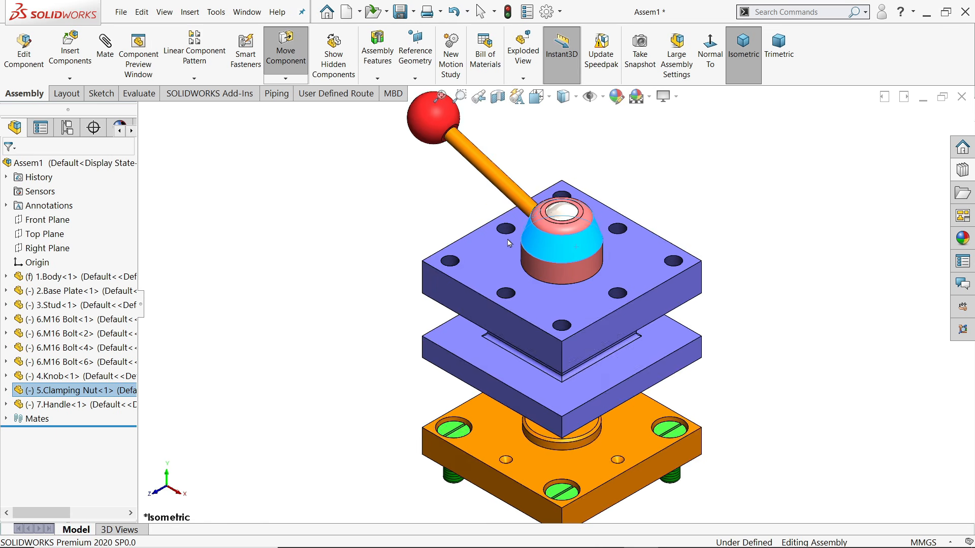
mouse_move(753, 206)
middle_mouse_down()
mouse_move(678, 216)
mouse_move(746, 231)
mouse_move(712, 187)
mouse_move(742, 209)
middle_mouse_up()
left_click(745, 214)
key("ctrl+7")
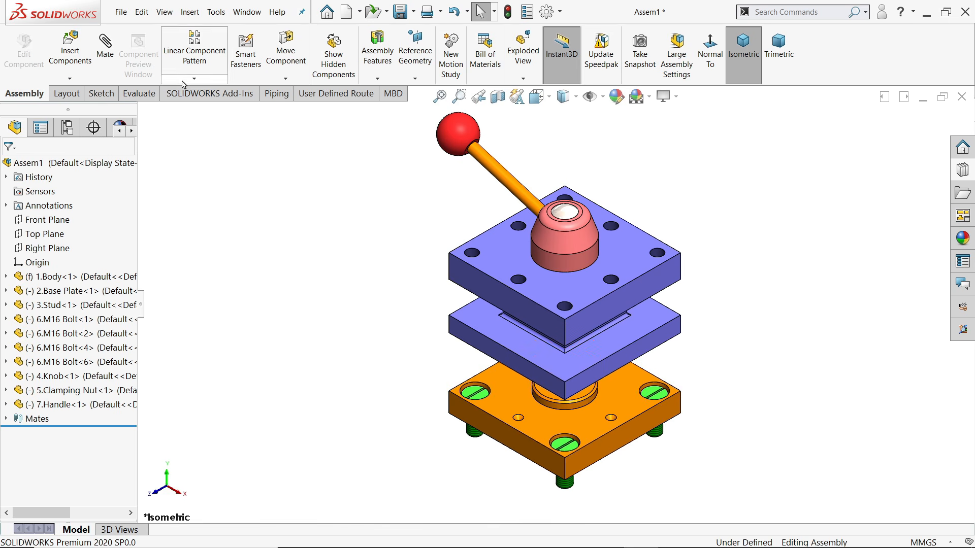
Insert the 8.Set Screw part and place it beside the assembly
left_click(70, 55)
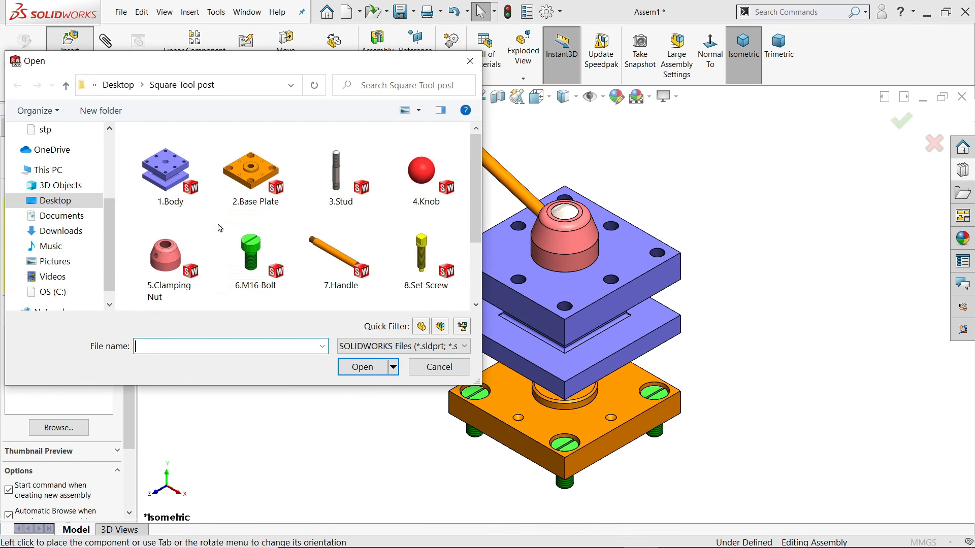
left_click(424, 258)
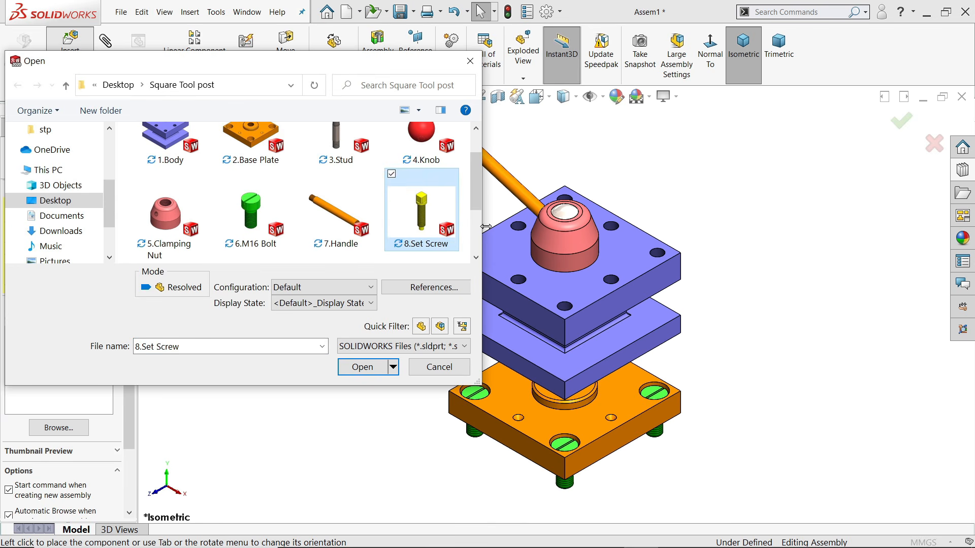
left_click(363, 368)
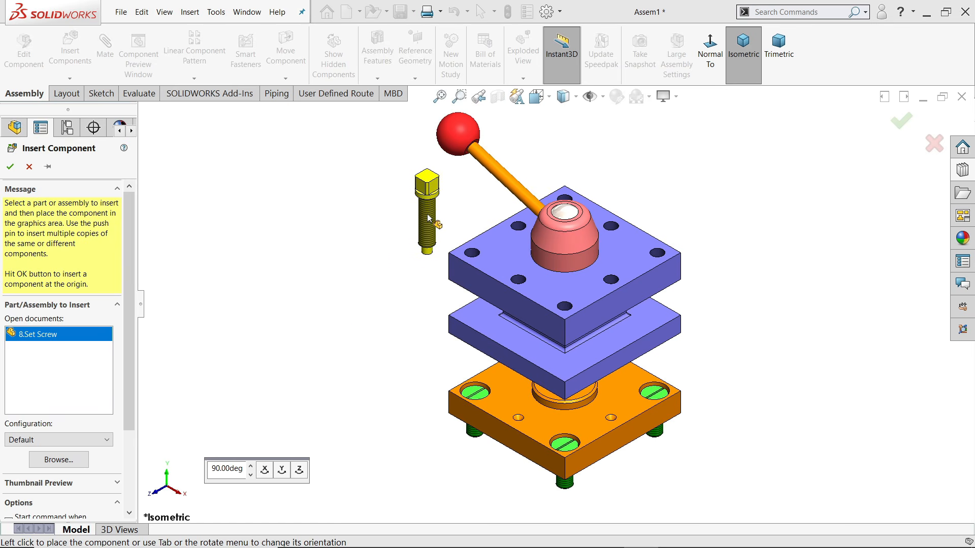
left_click(433, 219)
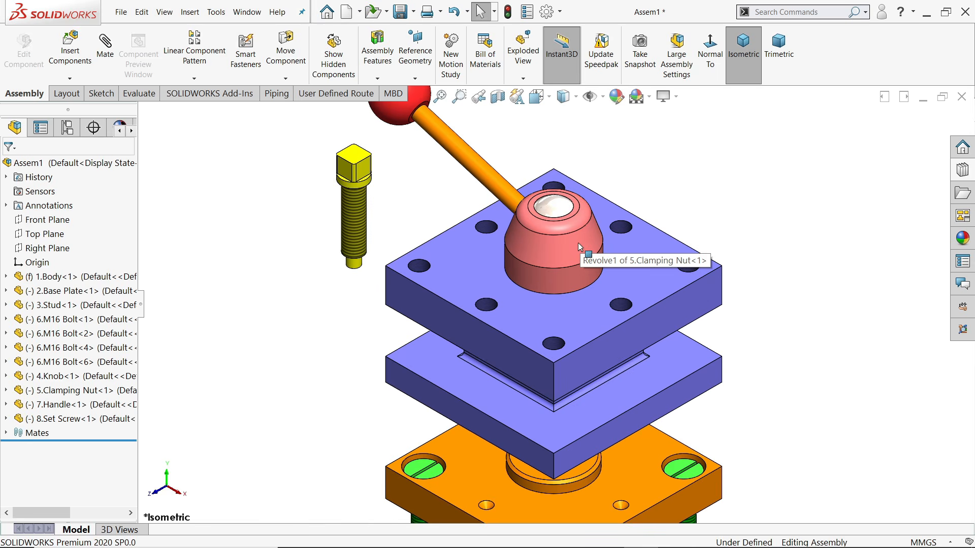
Mate the set screw concentric with the threaded hole in the top plate
scroll(454, 224, "down", 2)
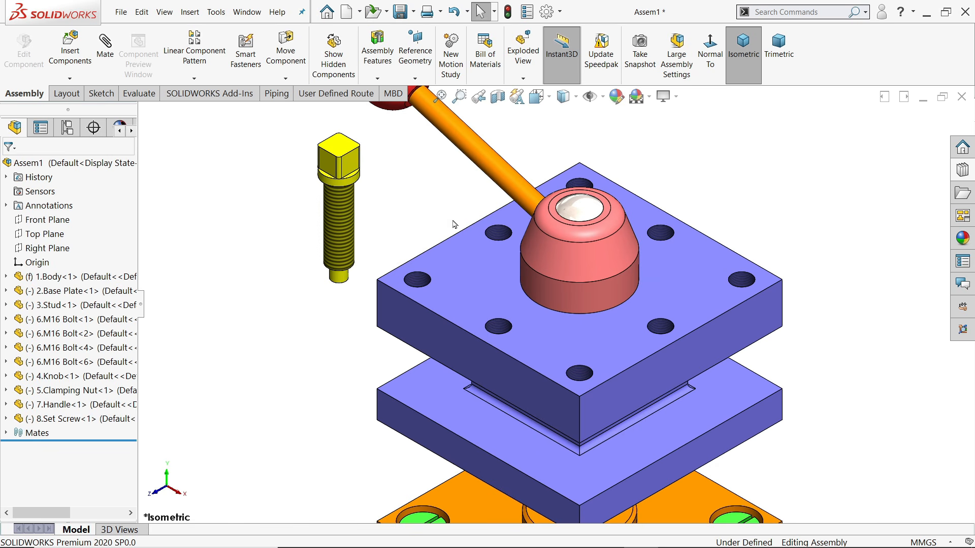
left_click(106, 51)
scroll(665, 298, "down", 1)
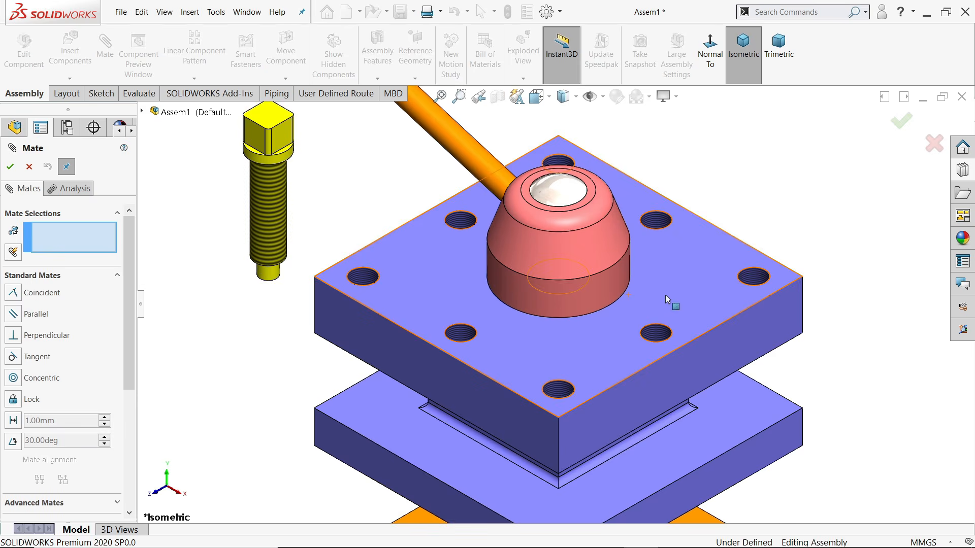
scroll(665, 298, "down", 1)
left_click(765, 277)
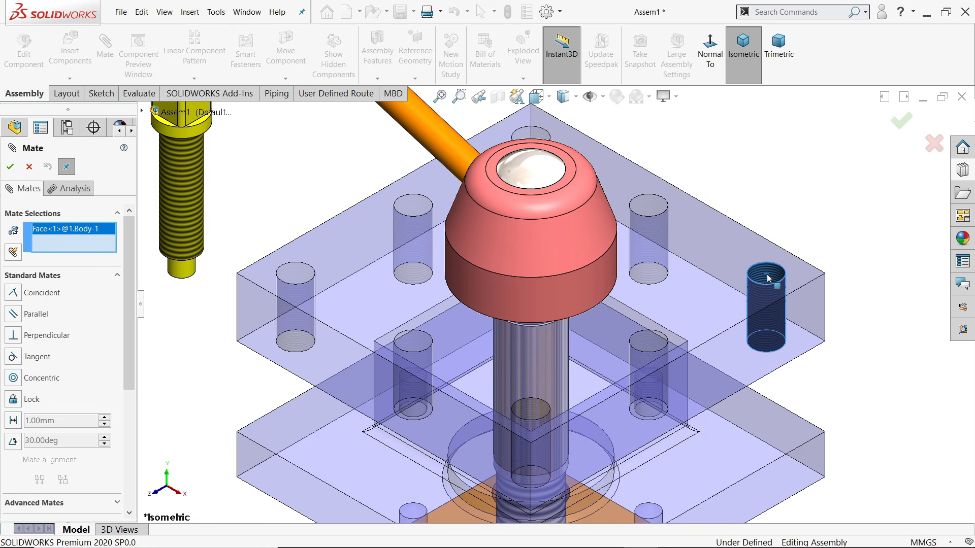
left_click(192, 195)
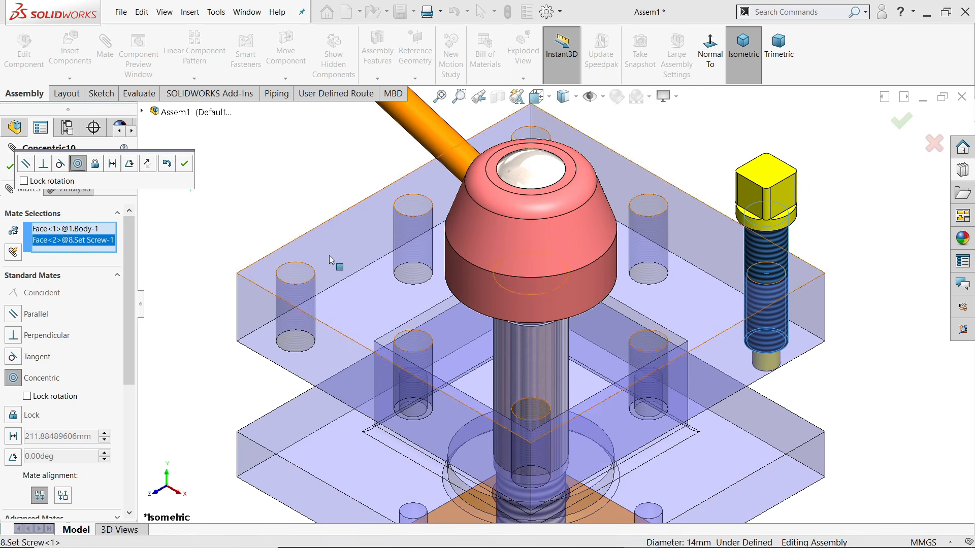
left_click(185, 170)
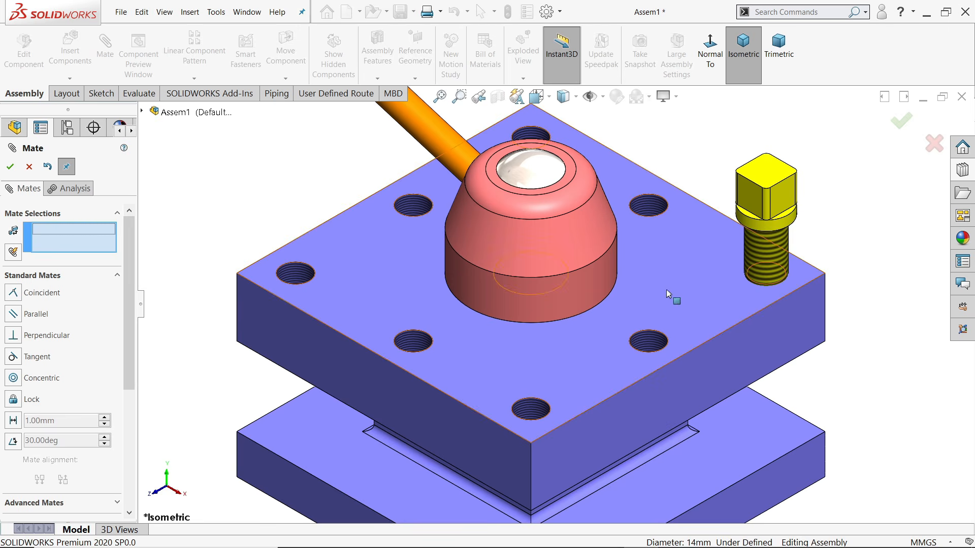
scroll(669, 290, "down", 3)
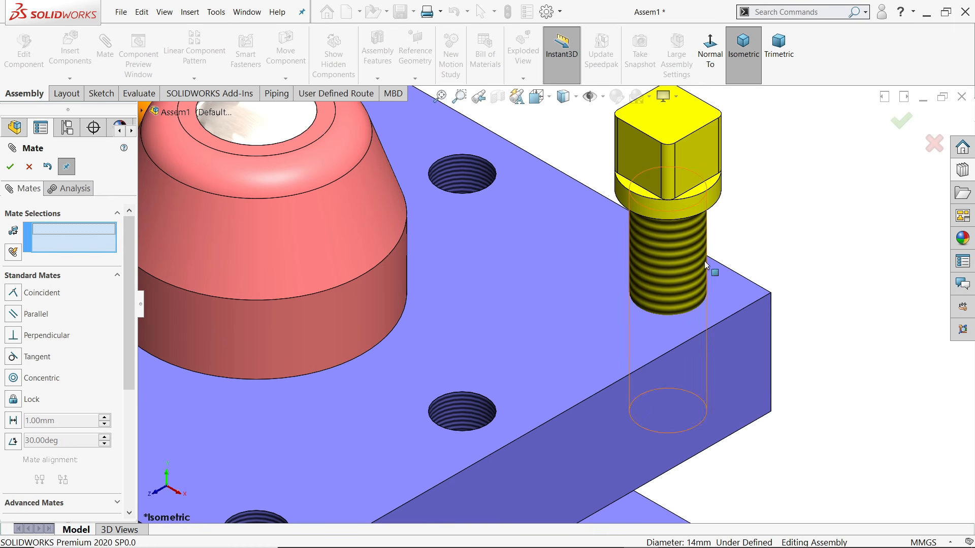
Set a 45° angle mate between the plate's front face and the screw head's flat side
left_click(731, 335)
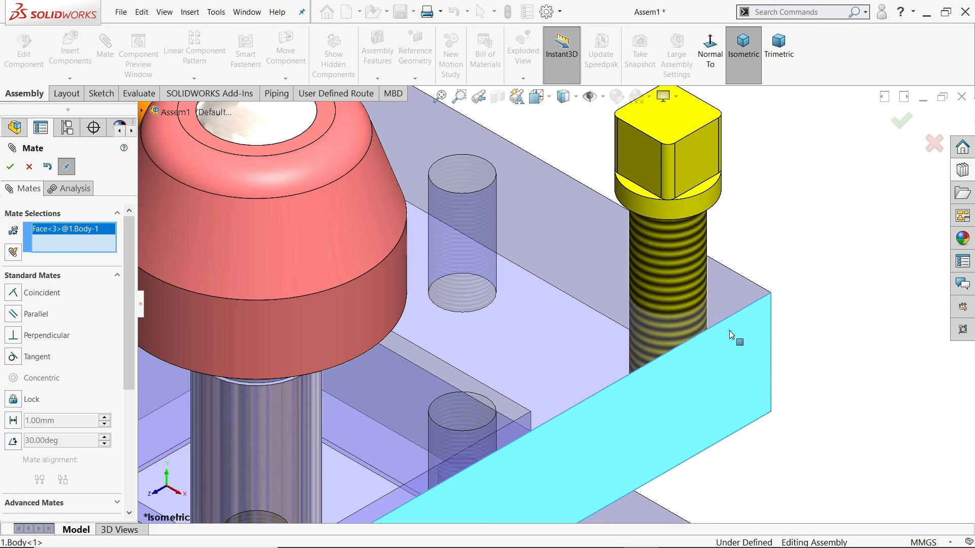
left_click(696, 165)
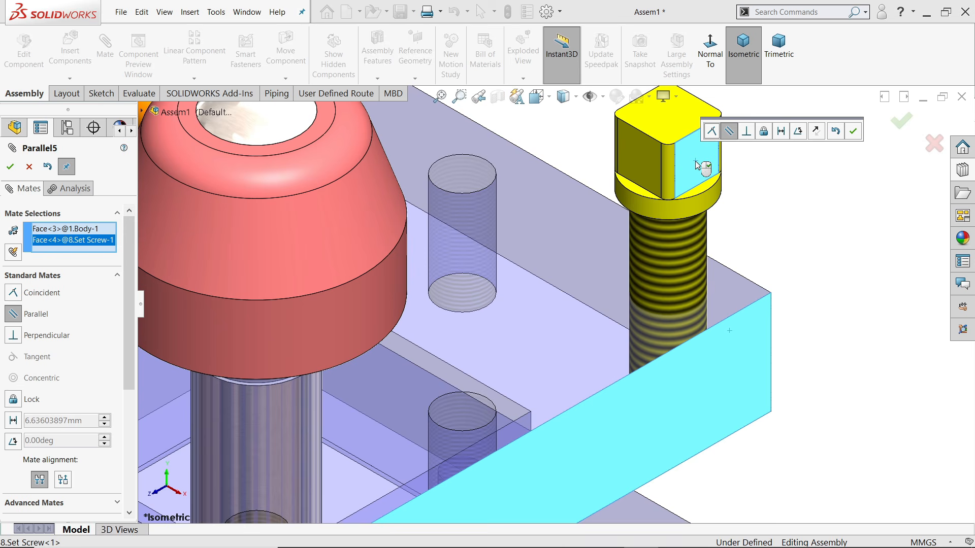
left_click(798, 132)
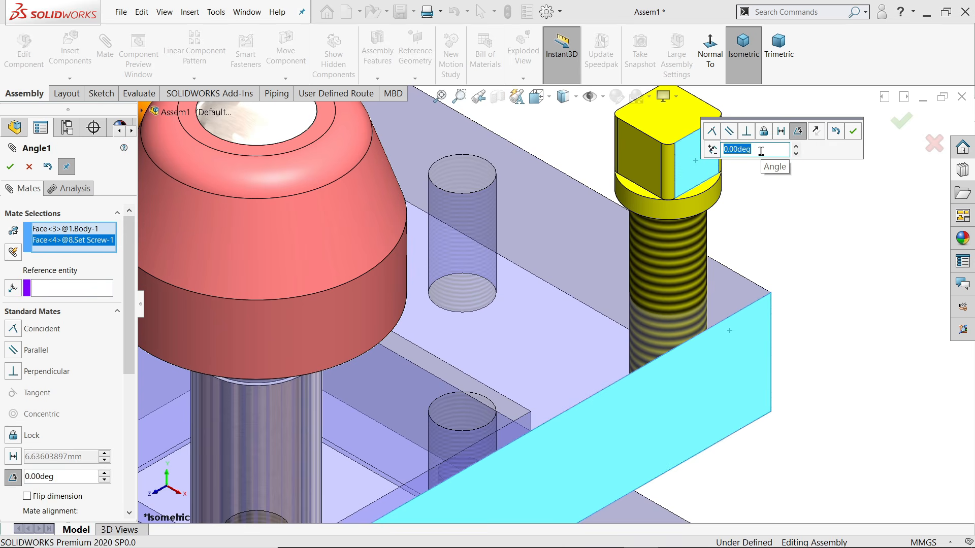
key("Return")
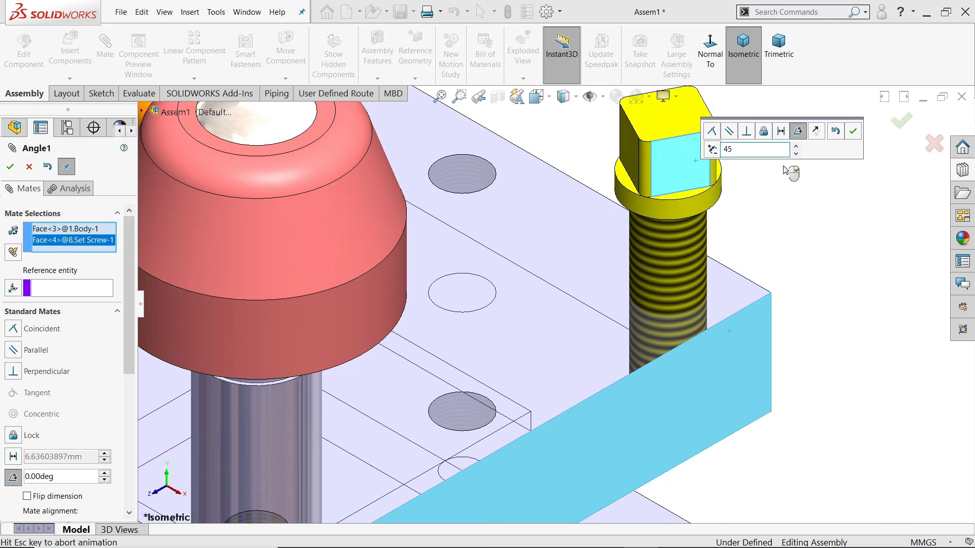
left_click(852, 132)
scroll(766, 245, "up", 5)
mouse_move(756, 263)
middle_mouse_down()
mouse_move(676, 261)
mouse_move(745, 226)
mouse_move(749, 154)
mouse_move(745, 257)
middle_mouse_up()
scroll(676, 283, "down", 5)
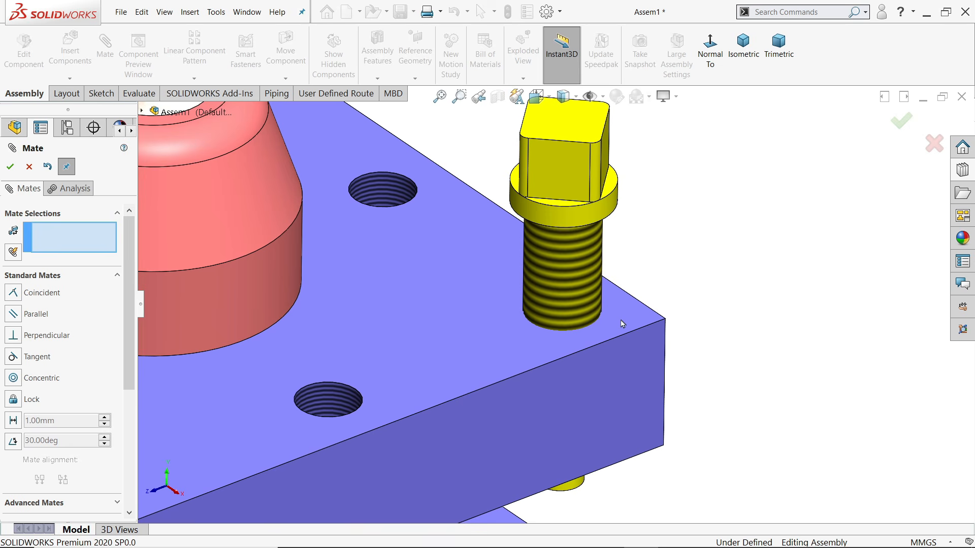
Hold the screw 10 mm from the plate's top face with a distance mate
left_click(620, 323)
middle_click_drag(621, 323, 679, 124)
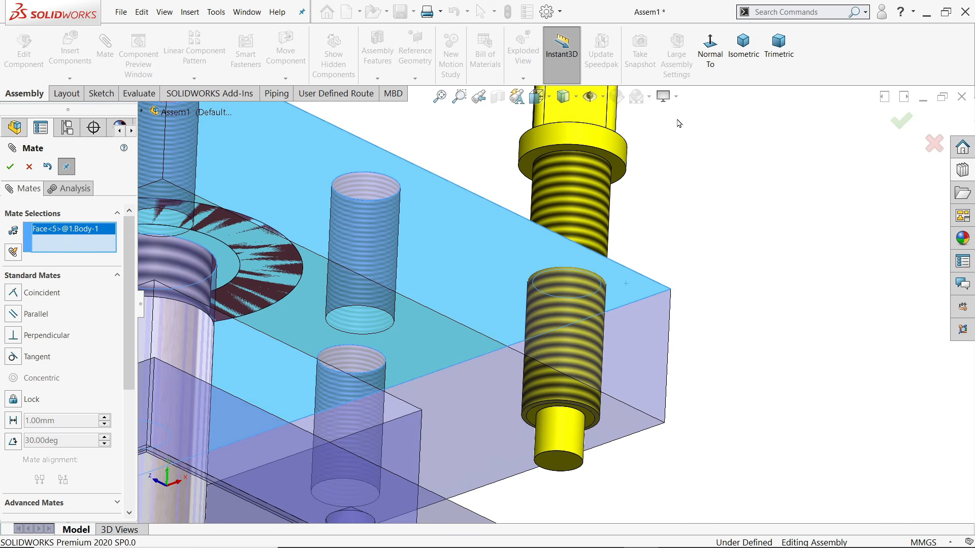
left_click(620, 173)
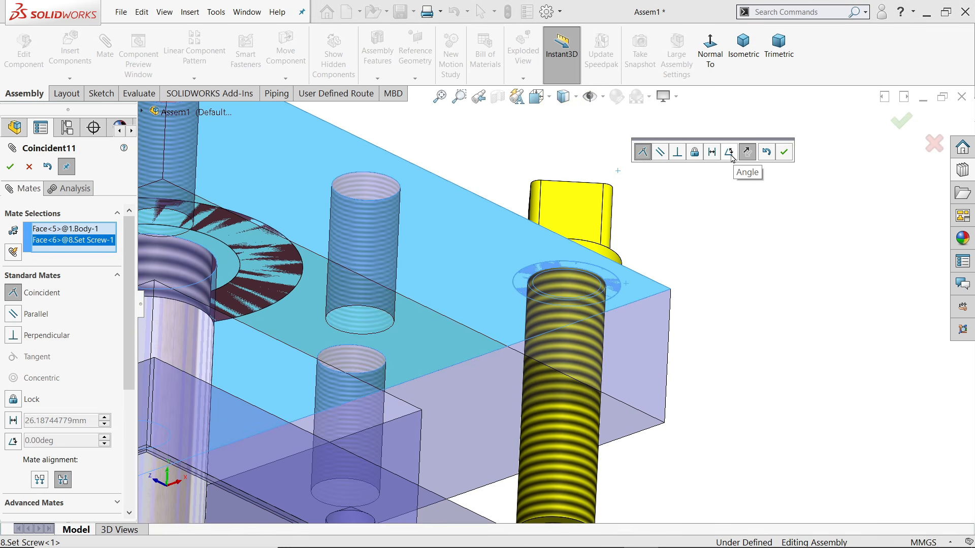
left_click(711, 152)
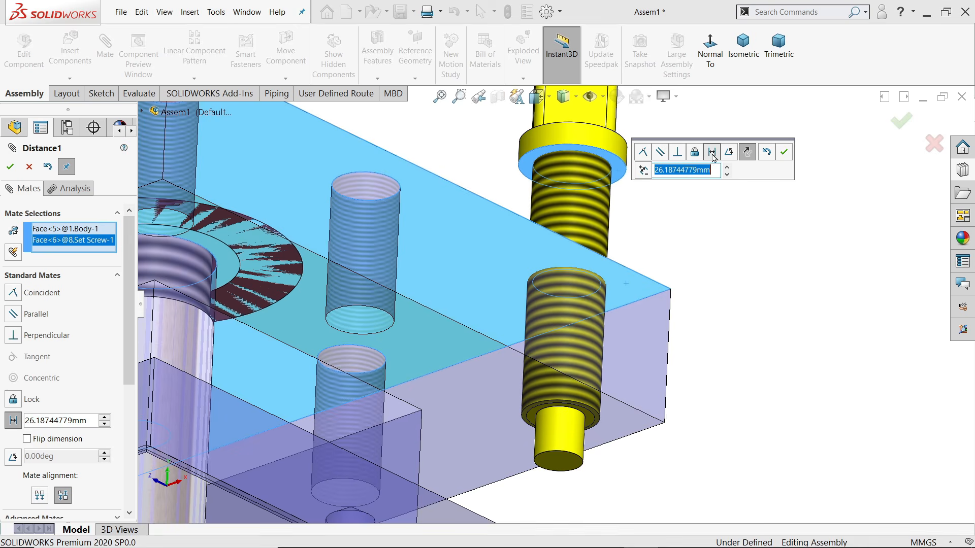
key("Return")
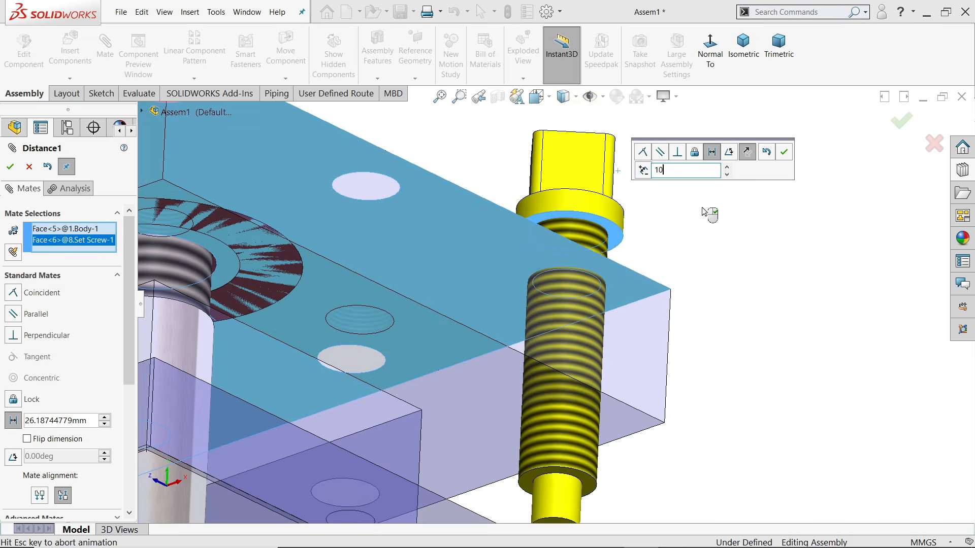
middle_click_drag(703, 218, 699, 351)
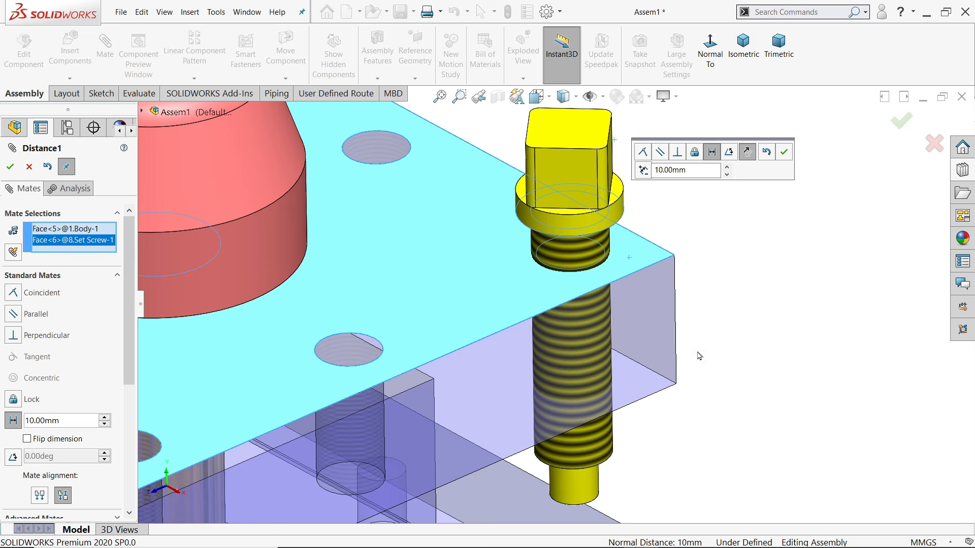
left_click(784, 152)
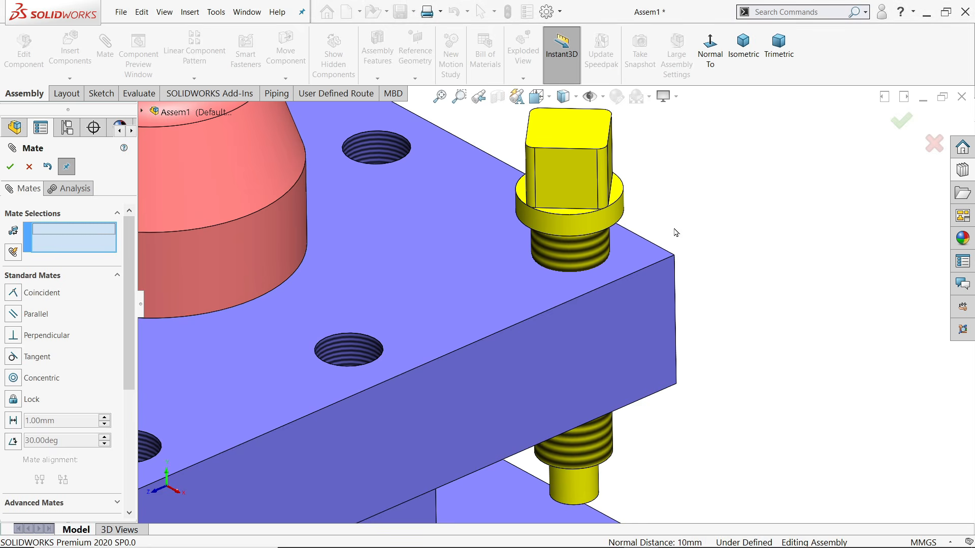
scroll(675, 233, "up", 5)
Close the previous mate and start Copy with Mates on the set screw
left_click(29, 168)
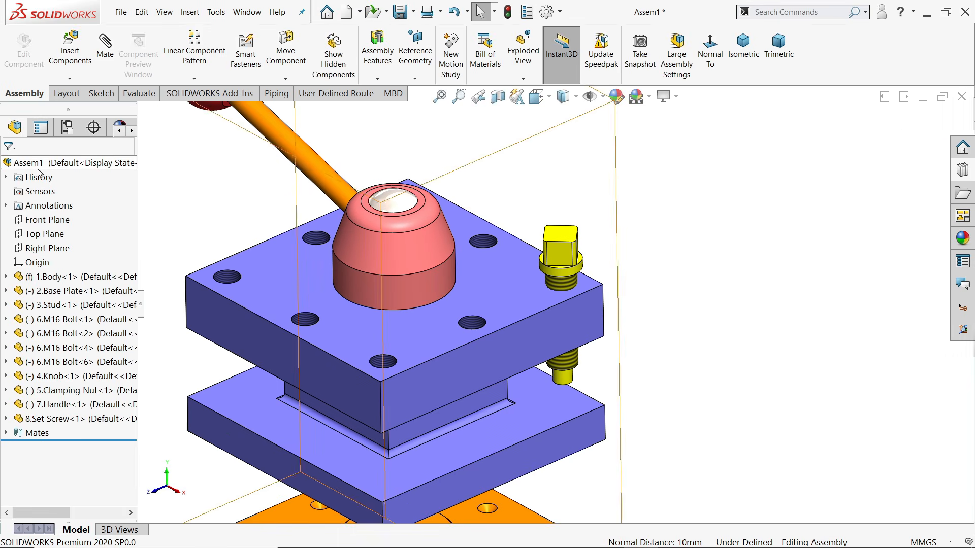
scroll(533, 356, "up", 6)
scroll(482, 467, "down", 3)
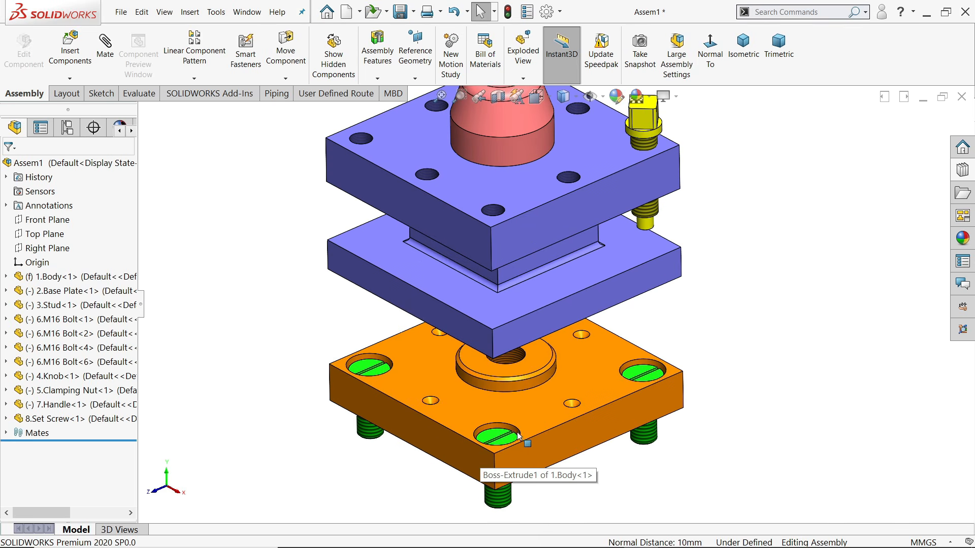
scroll(558, 206, "up", 1)
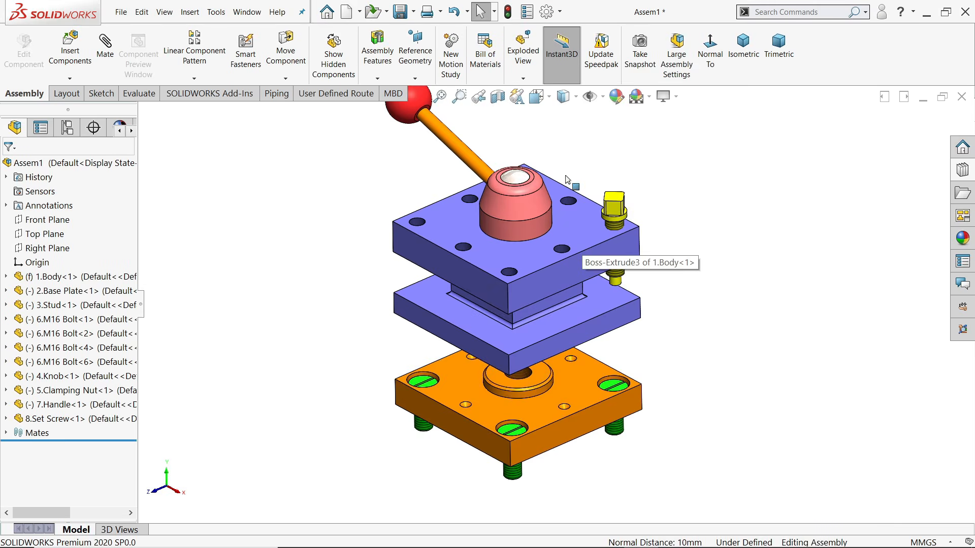
scroll(559, 212, "down", 3)
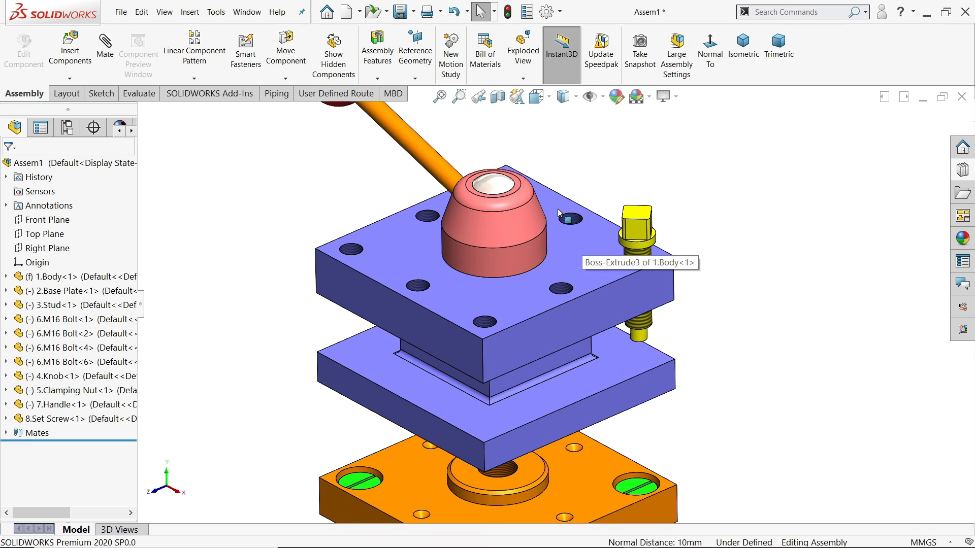
left_click(70, 79)
left_click(87, 135)
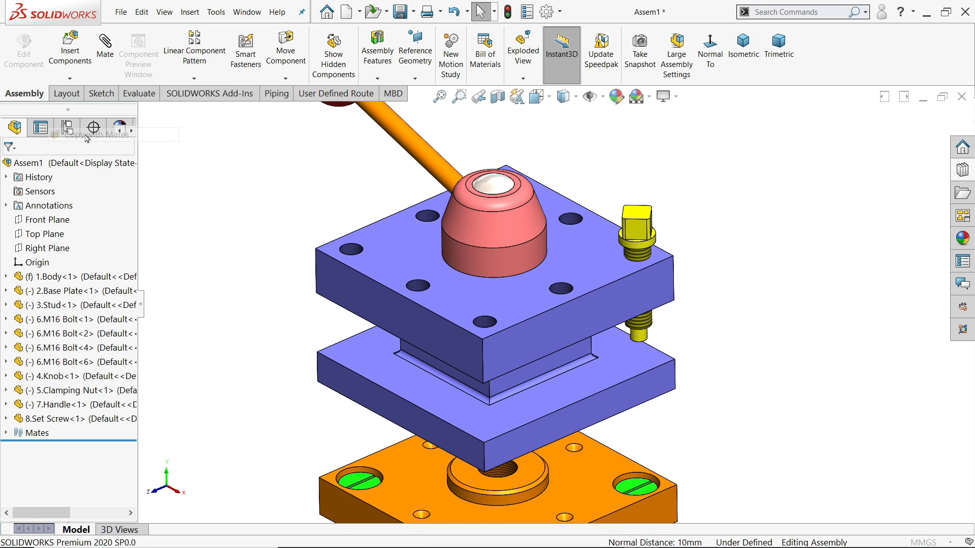
left_click(635, 234)
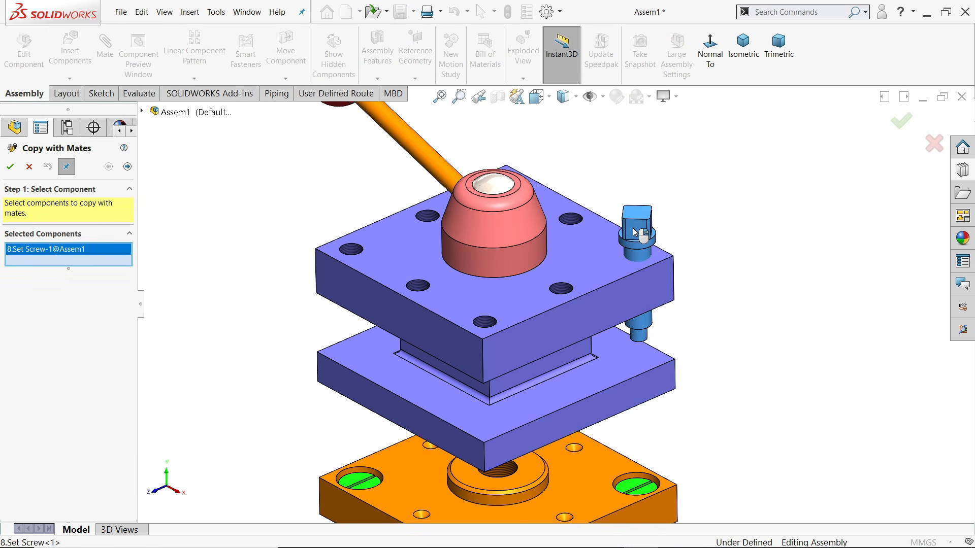
left_click(127, 167)
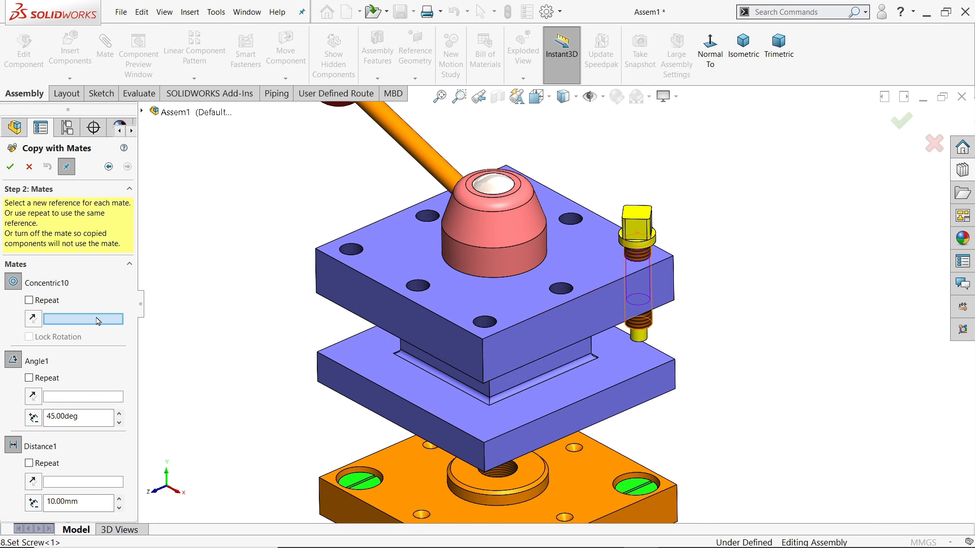
Place three set screw copies in plate holes using hole, side-face and top-face references
scroll(584, 316, "down", 2)
left_click(556, 339)
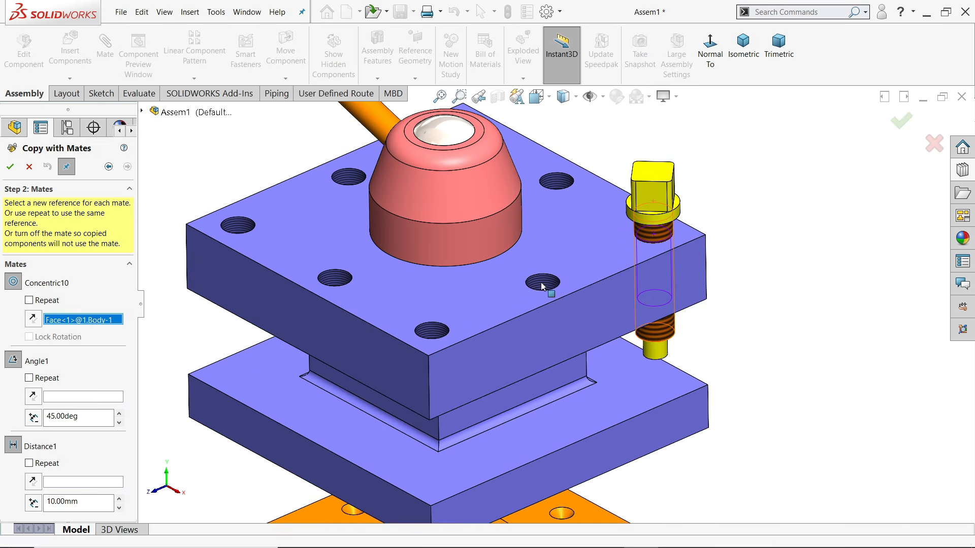
left_click(568, 321)
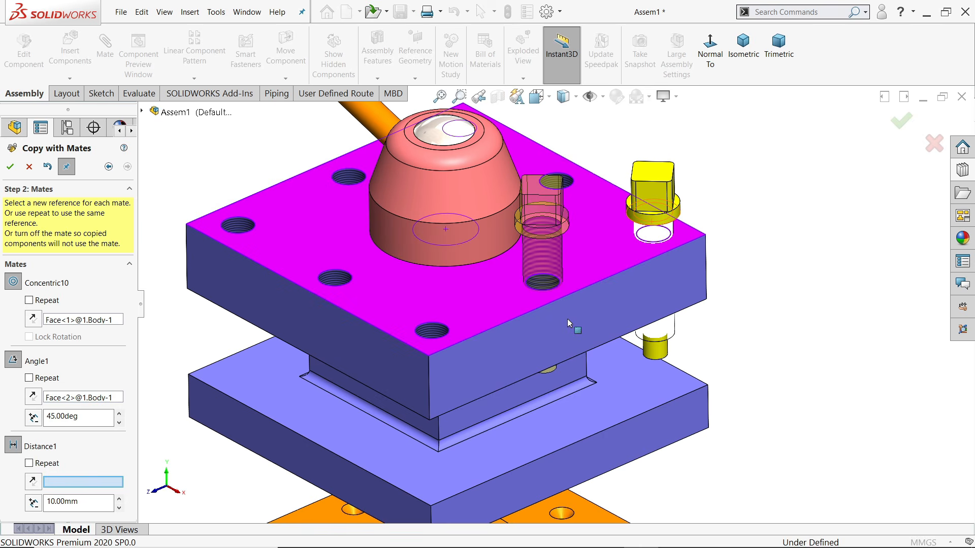
left_click(467, 300)
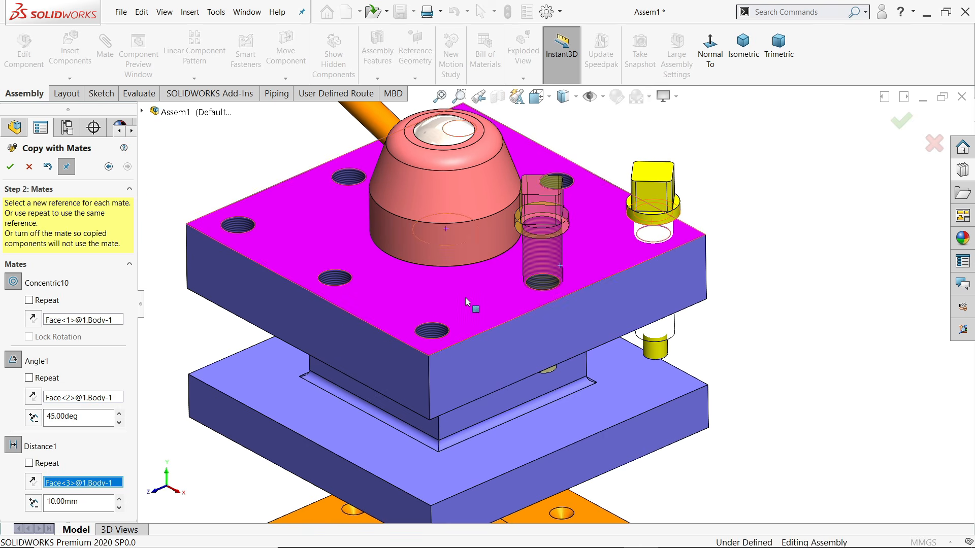
left_click(10, 169)
left_click(431, 333)
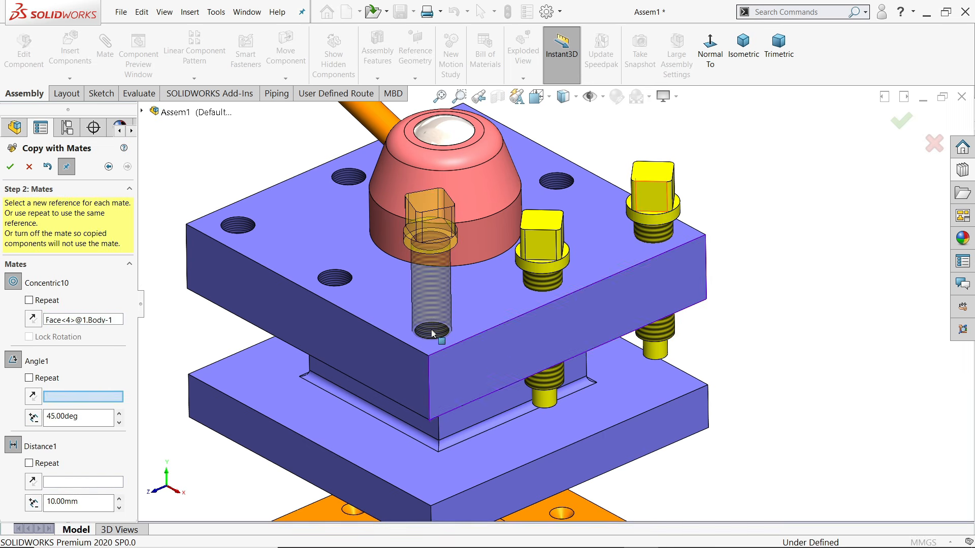
left_click(501, 373)
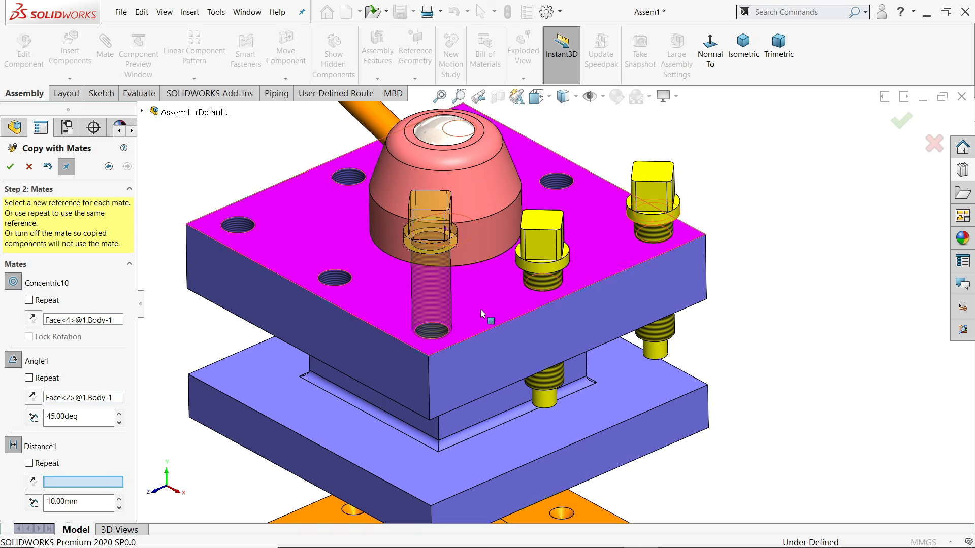
left_click(483, 314)
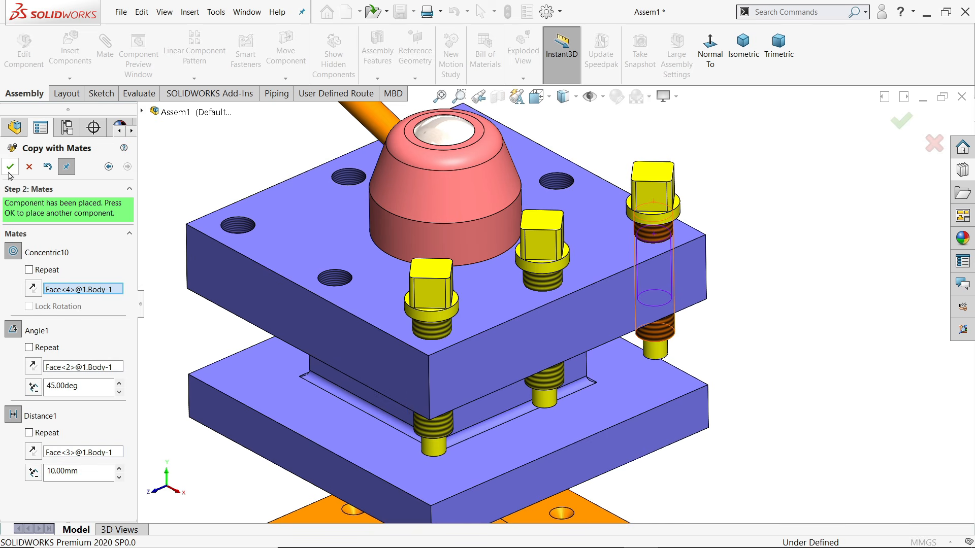
left_click(10, 171)
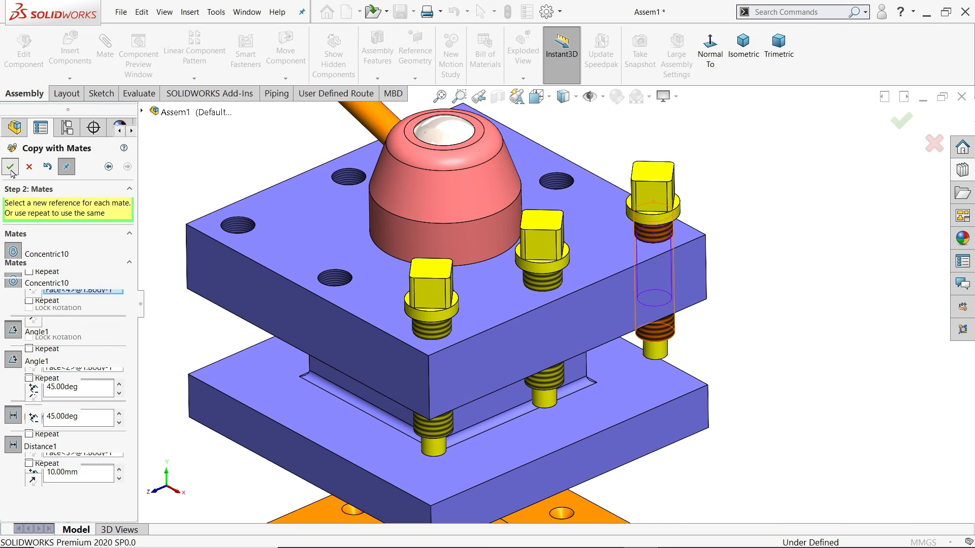
left_click(331, 280)
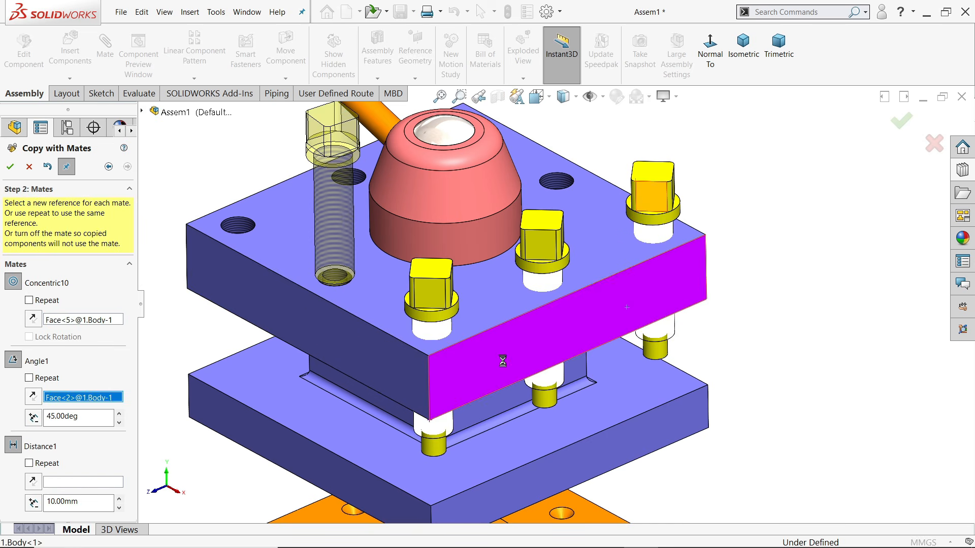
left_click(363, 303)
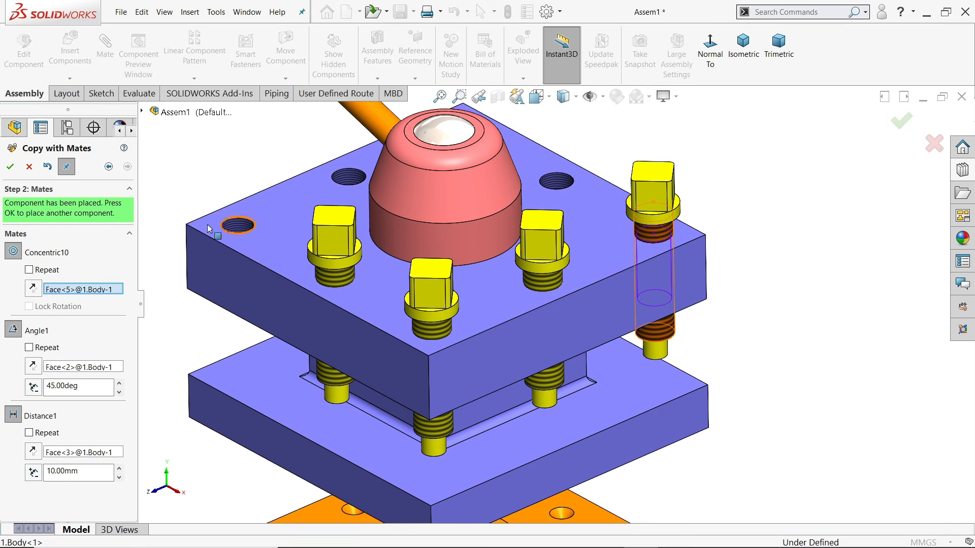
left_click(10, 167)
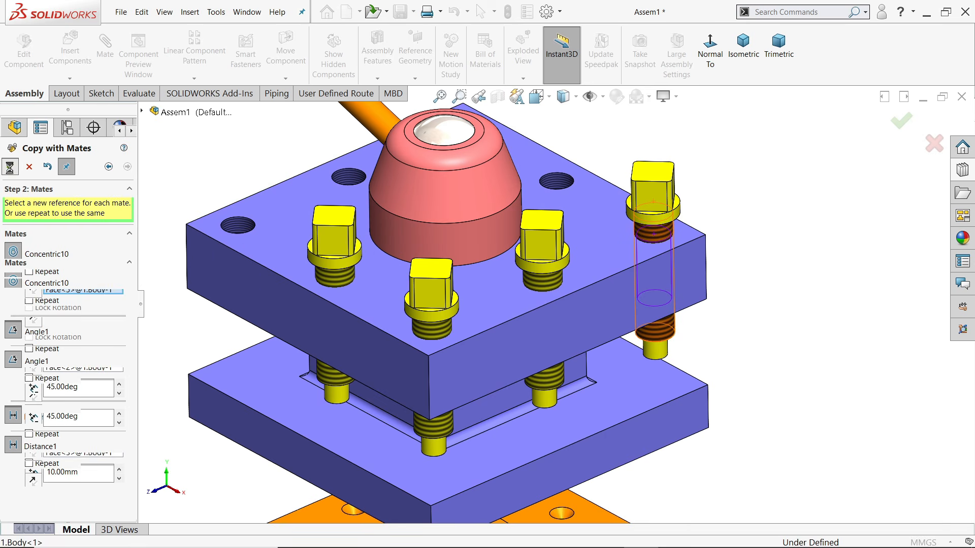
Add set screw copies in the rear-left hole and the next empty hole
left_click(243, 226)
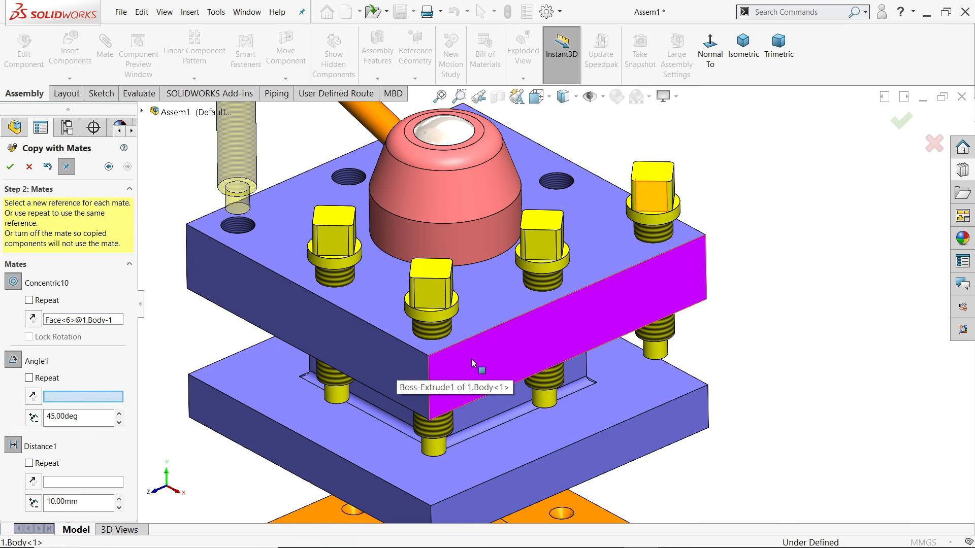
left_click(410, 330)
left_click(411, 331)
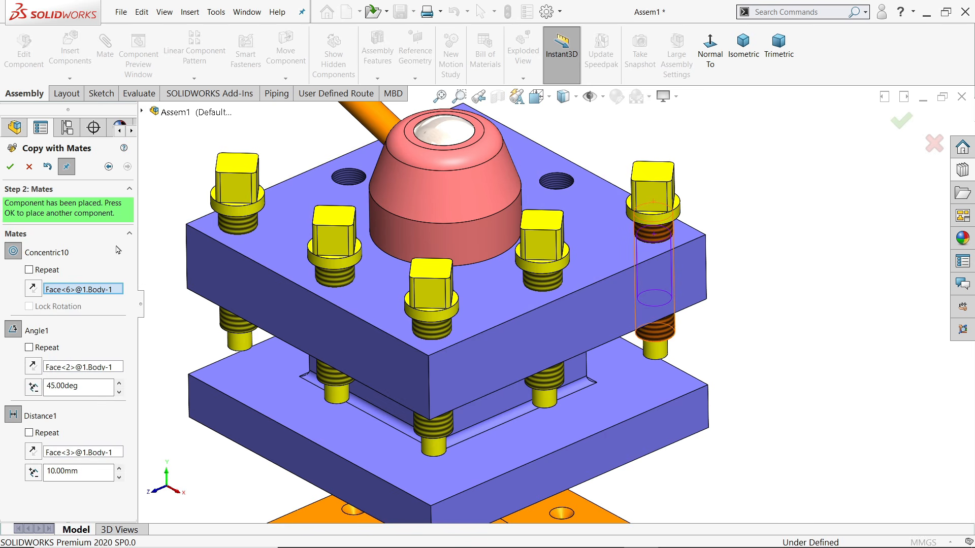
left_click(9, 167)
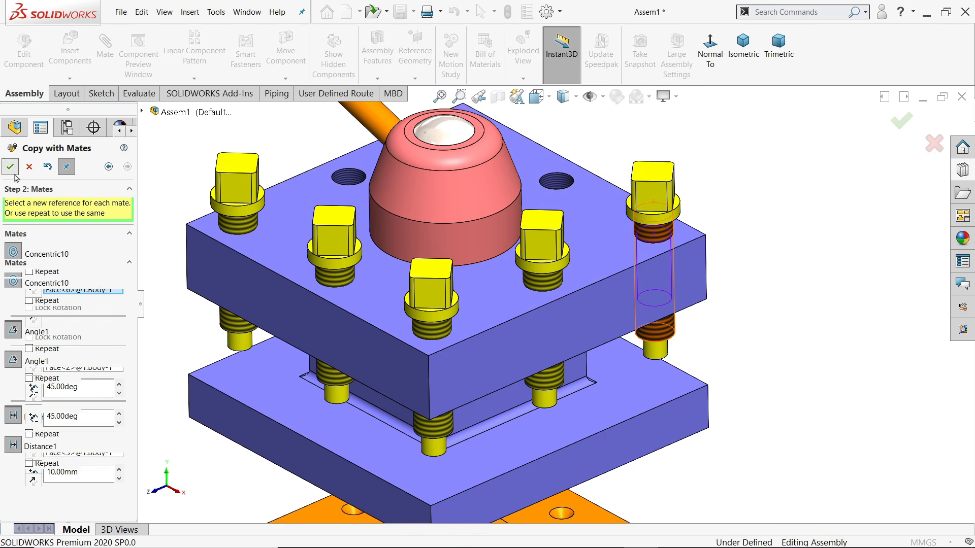
left_click(349, 184)
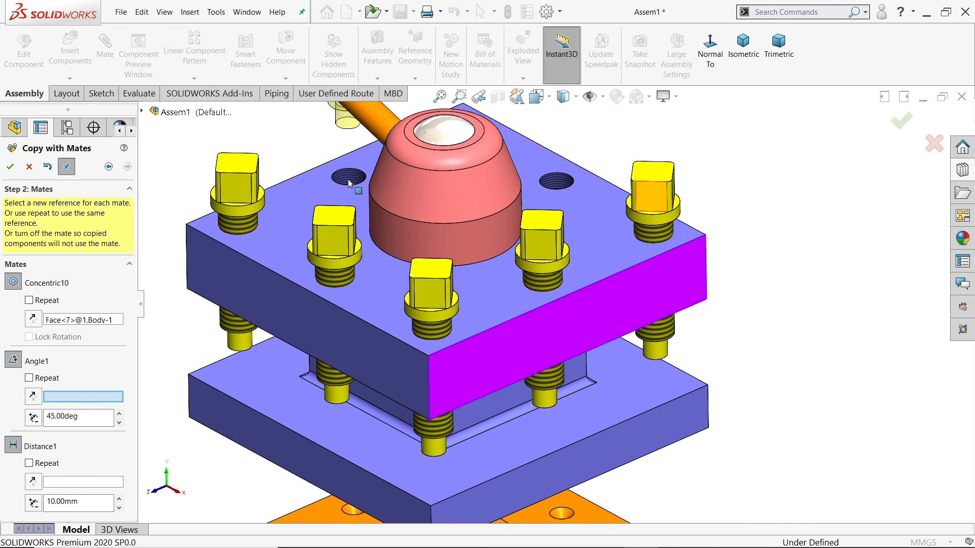
left_click(496, 344)
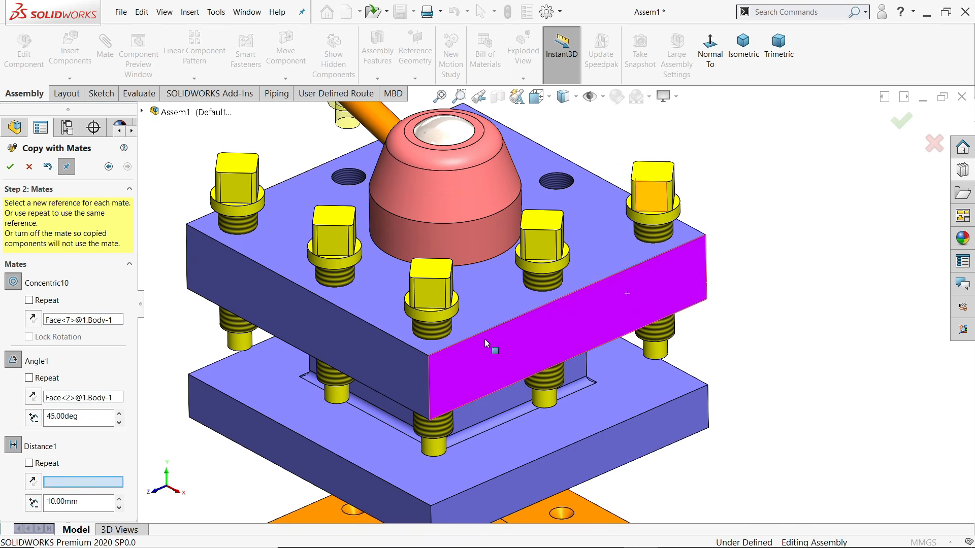
left_click(477, 306)
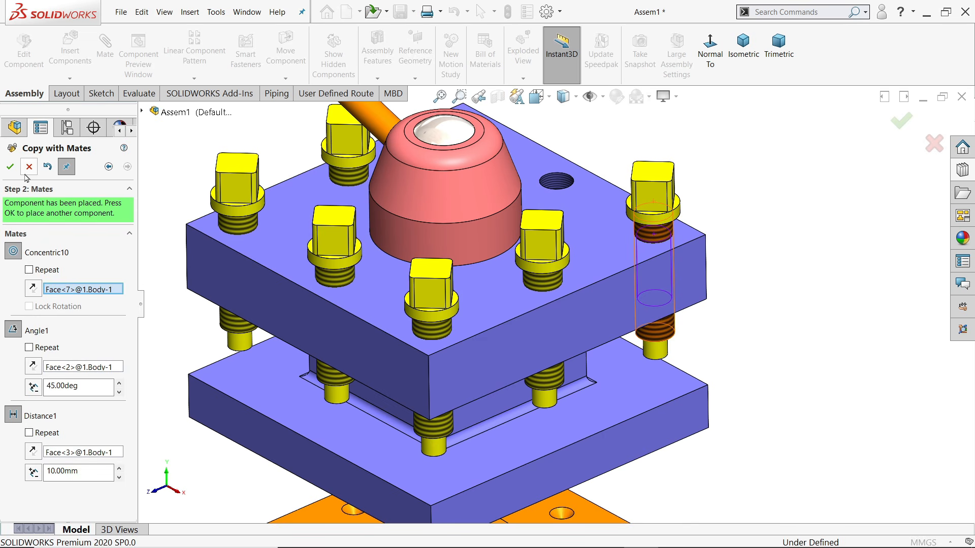
left_click(9, 166)
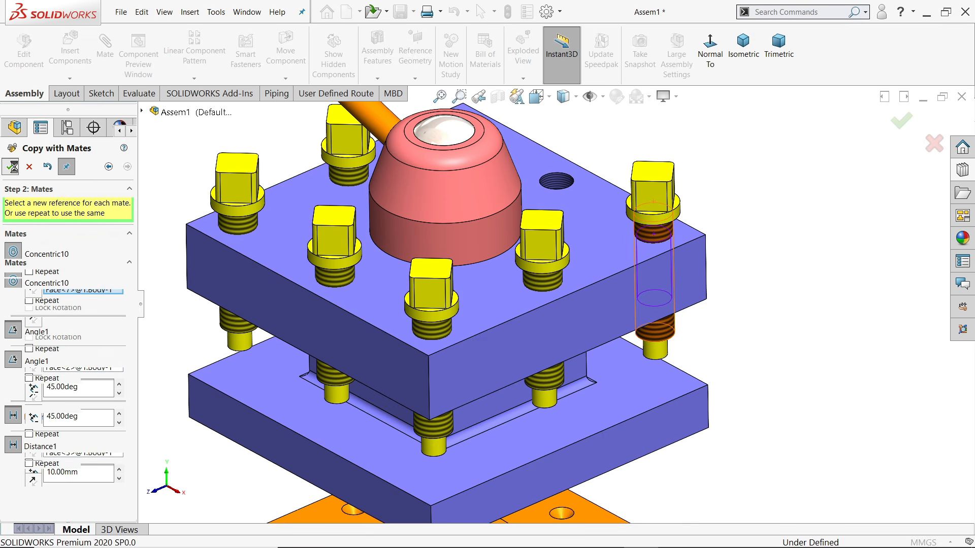
Fill the back-right hole and the last empty hole with set screw copies, completing eight
left_click(558, 181)
left_click(596, 309)
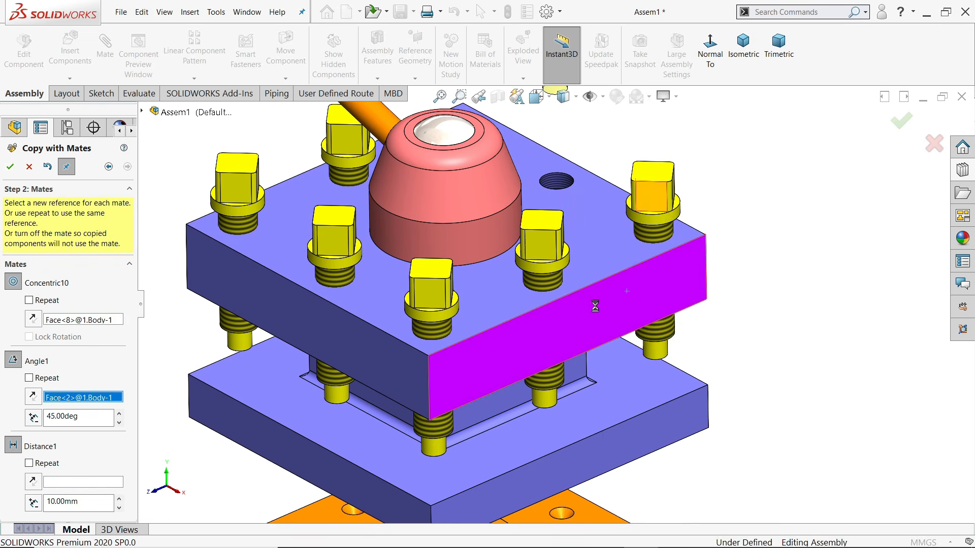
left_click(593, 262)
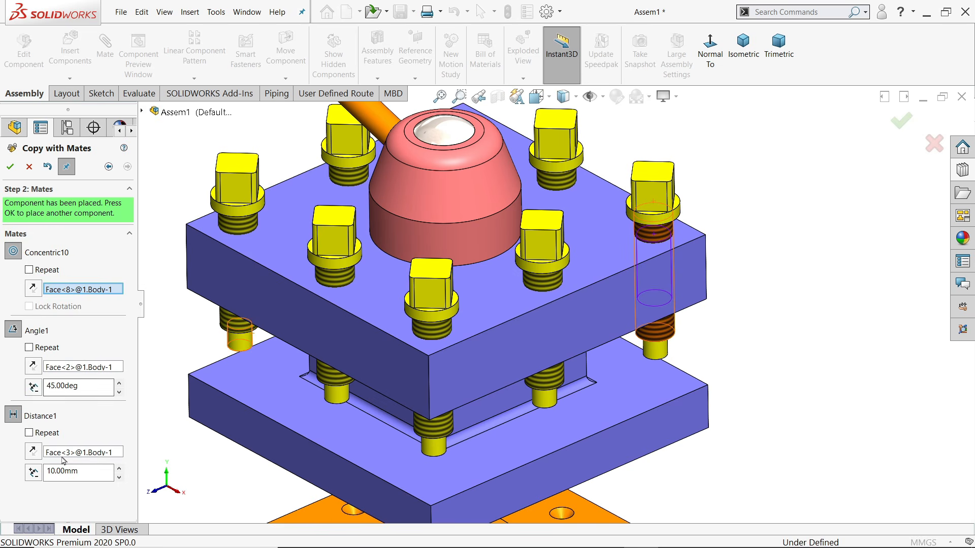
left_click(10, 167)
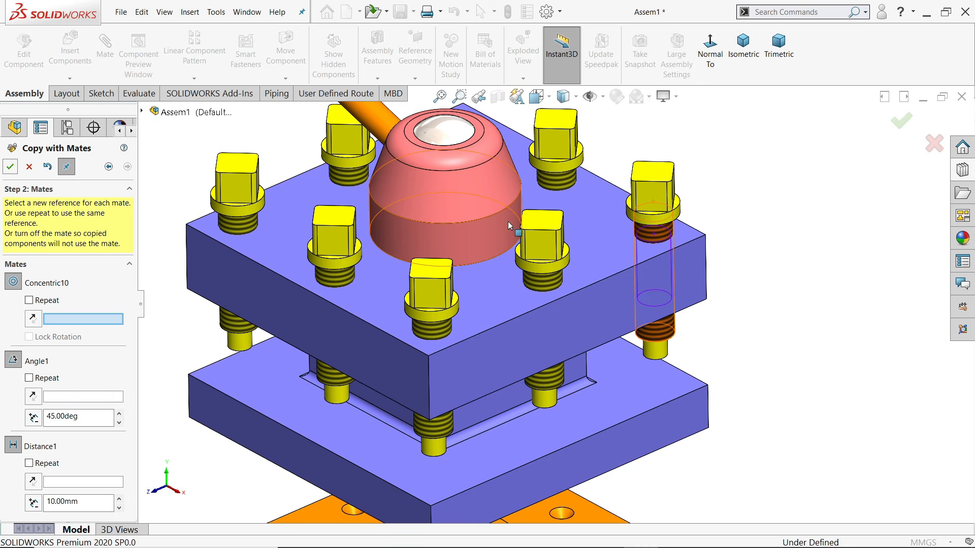
scroll(508, 248, "down", 5)
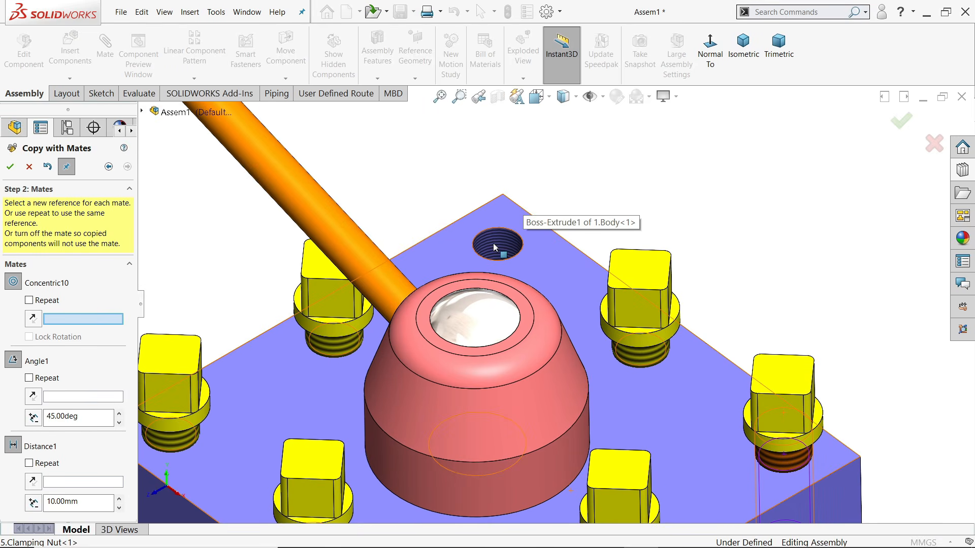
left_click(496, 248)
scroll(533, 269, "up", 5)
left_click(642, 394)
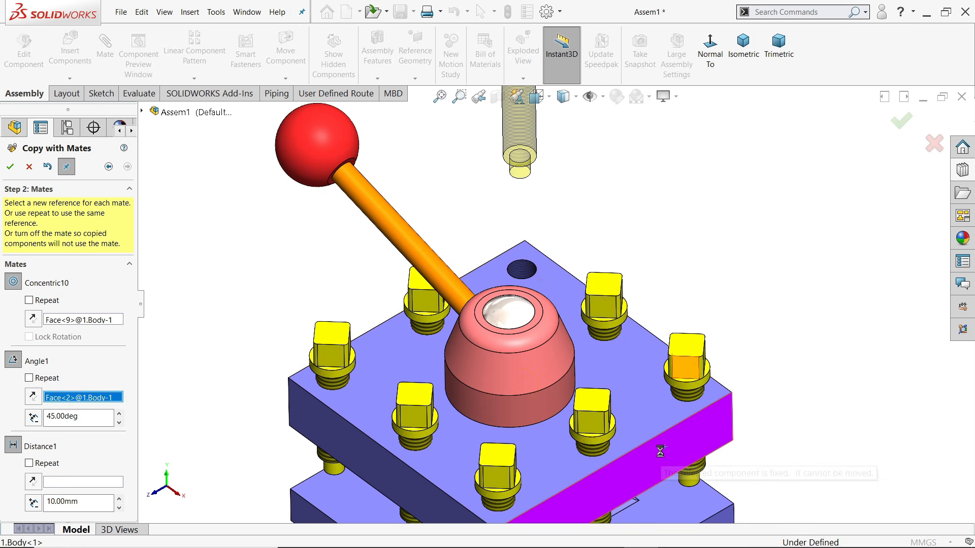
left_click(641, 394)
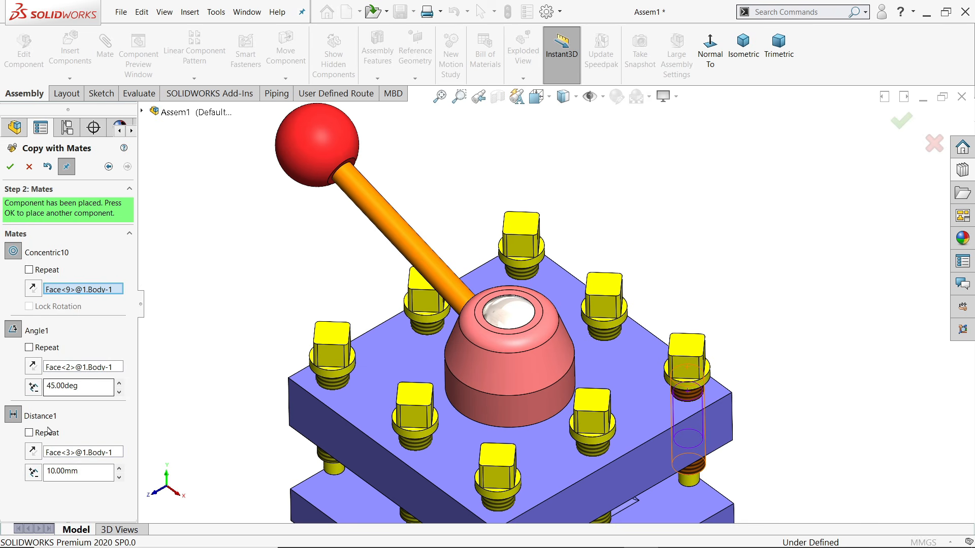
left_click(10, 167)
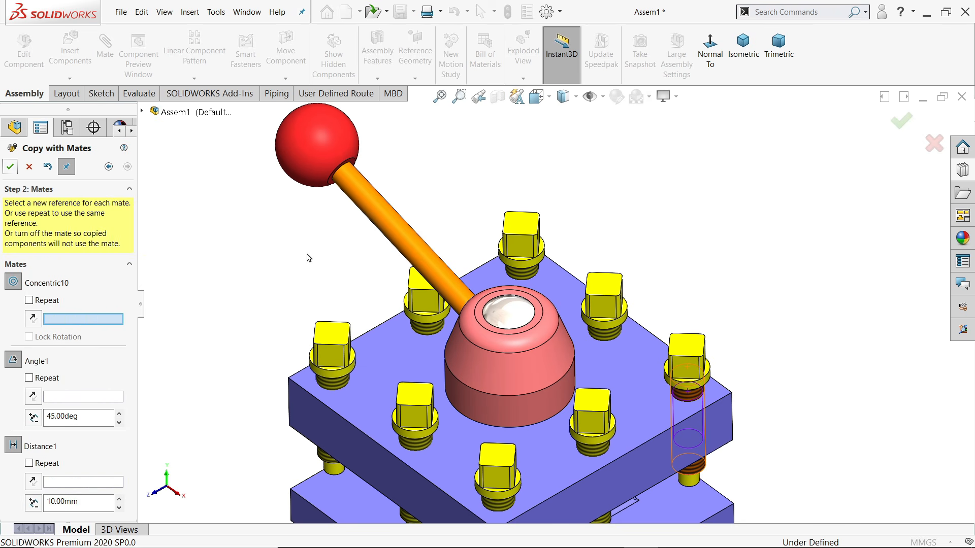
Close Copy with Mates and orbit to inspect the assembly with all set screws
left_click(36, 168)
scroll(327, 290, "up", 3)
scroll(437, 371, "up", 1)
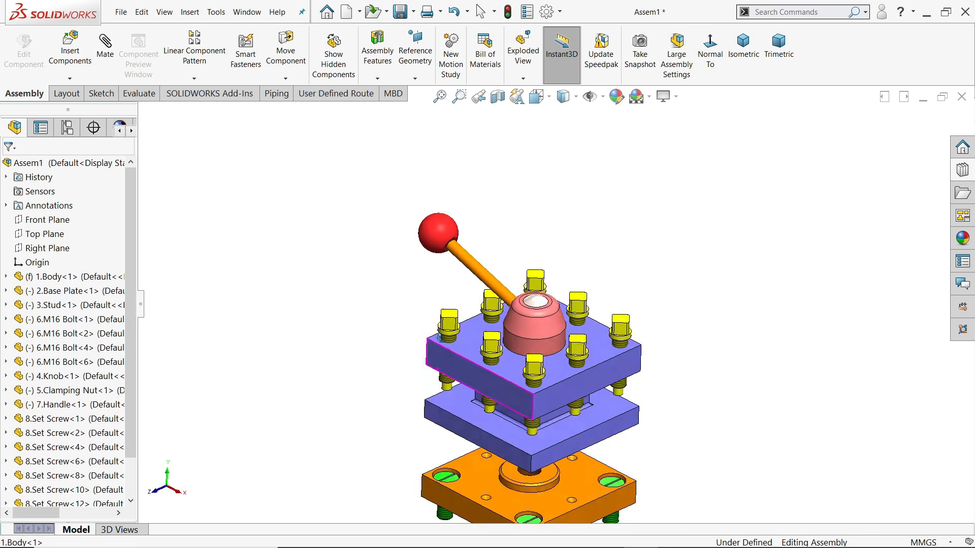
middle_click_drag(436, 371, 478, 342)
scroll(527, 339, "down", 5)
middle_click_drag(610, 330, 611, 400)
scroll(625, 283, "up", 5)
scroll(626, 283, "down", 3)
middle_click_drag(624, 294, 547, 201)
Begin inserting new components, bringing up the Square Tool post part files
scroll(551, 301, "up", 6)
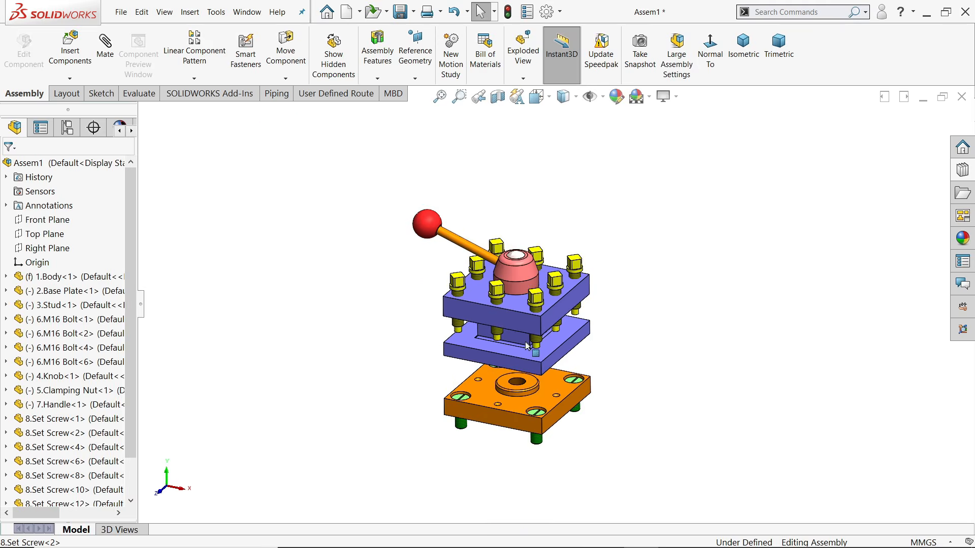
scroll(525, 351, "down", 3)
mouse_move(526, 351)
middle_mouse_down()
mouse_move(533, 282)
mouse_move(526, 349)
middle_mouse_up()
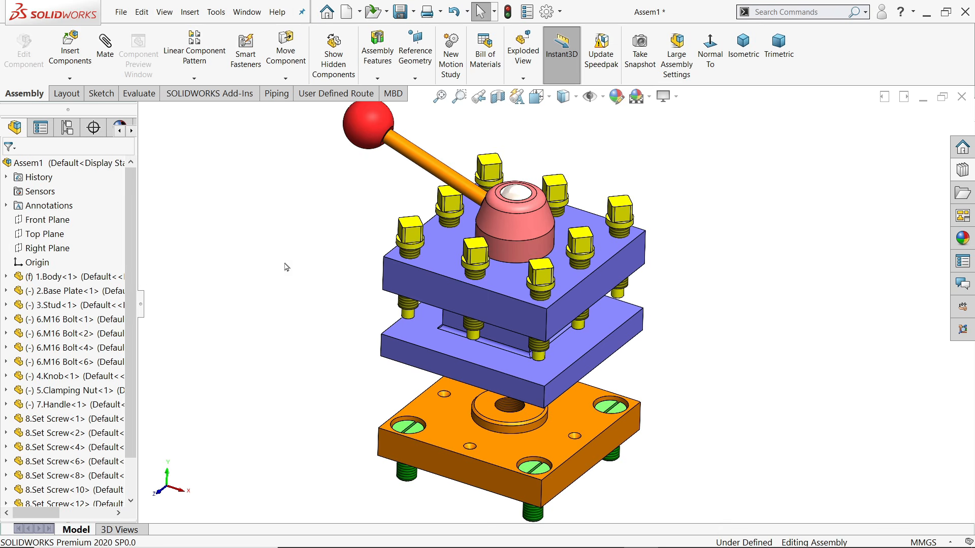
scroll(287, 268, "up", 1)
left_click(69, 45)
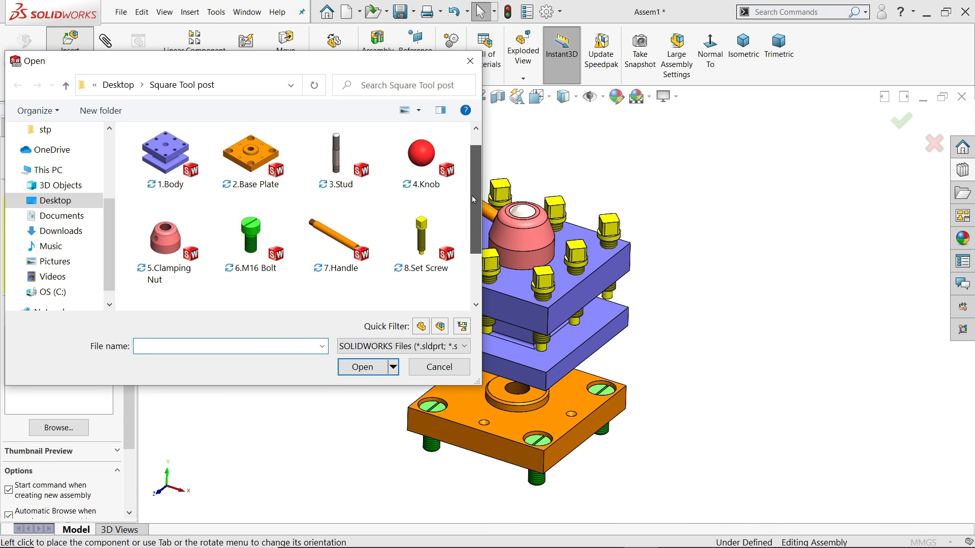
Insert 9.Ball and 10.Compressed Spring, placing both beside the base plate
left_click_drag(474, 187, 468, 248)
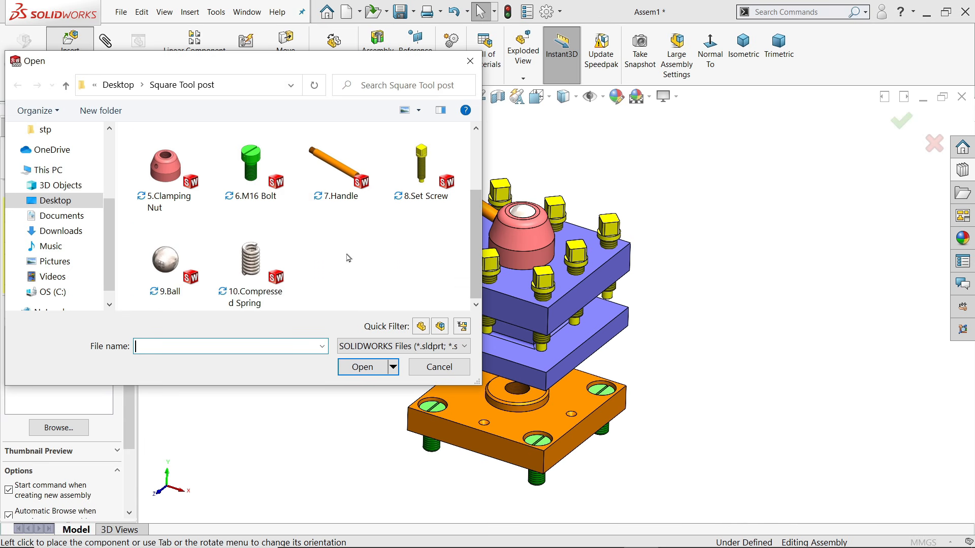
left_click_drag(348, 257, 166, 285)
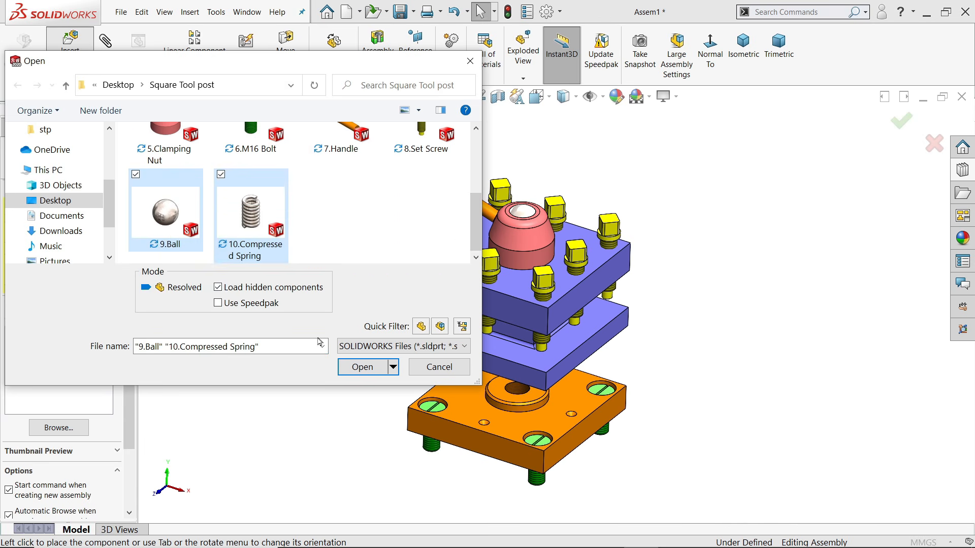
left_click(362, 367)
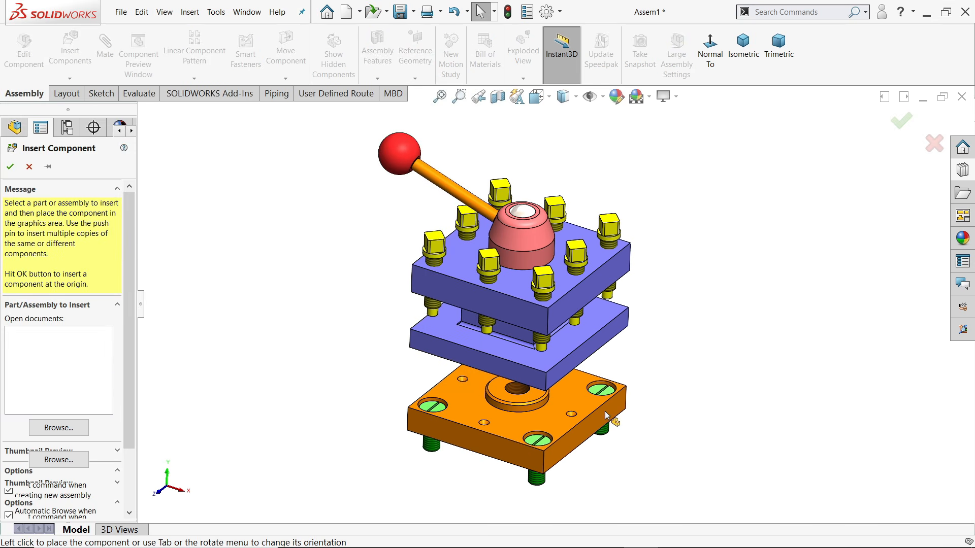
scroll(653, 367, "down", 1)
left_click(652, 365)
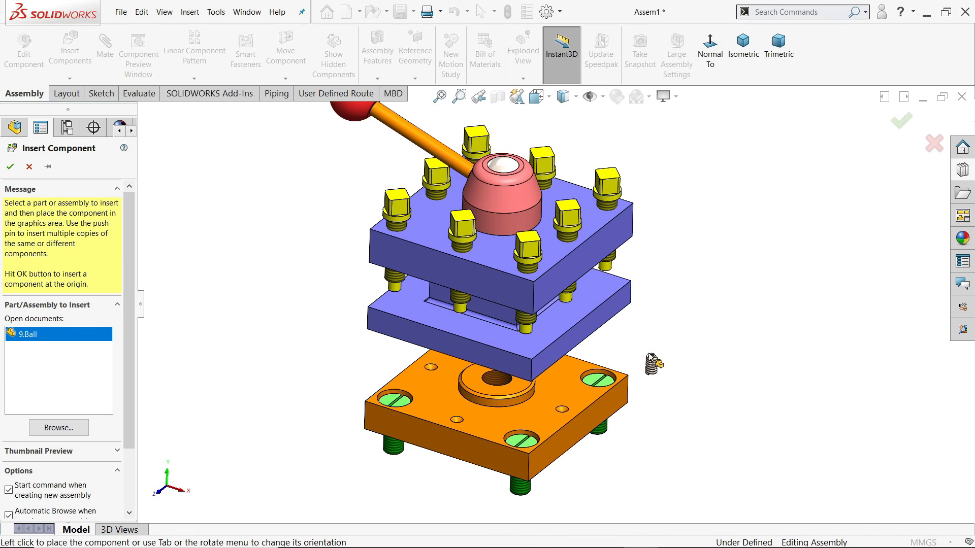
left_click(643, 338)
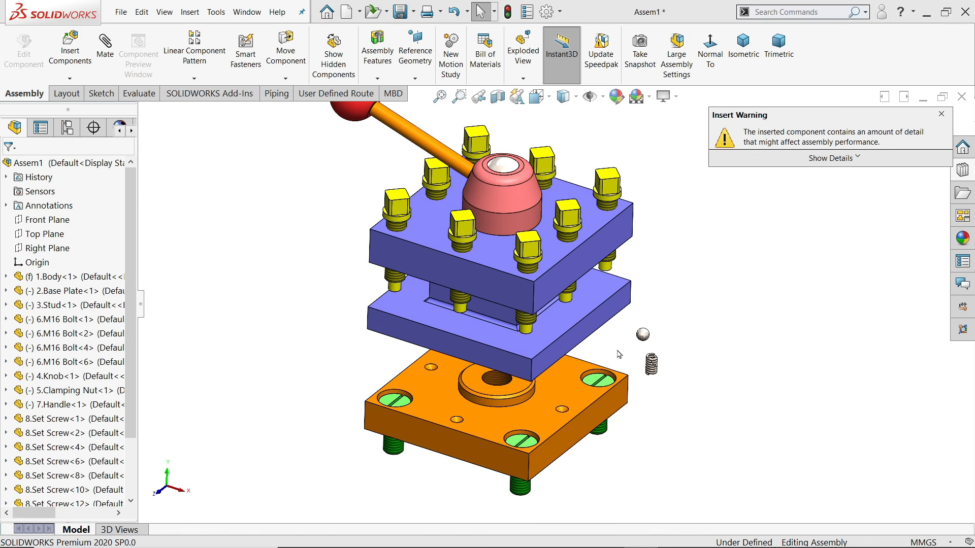
Start saving the assembly, bringing up Save As with file name Assembly
scroll(618, 354, "down", 1)
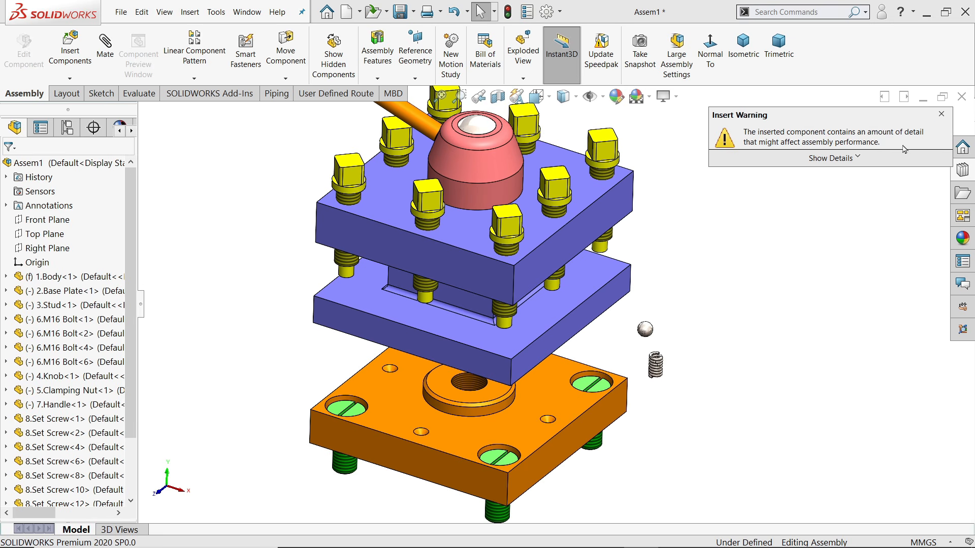
scroll(677, 249, "up", 2)
scroll(611, 262, "down", 2)
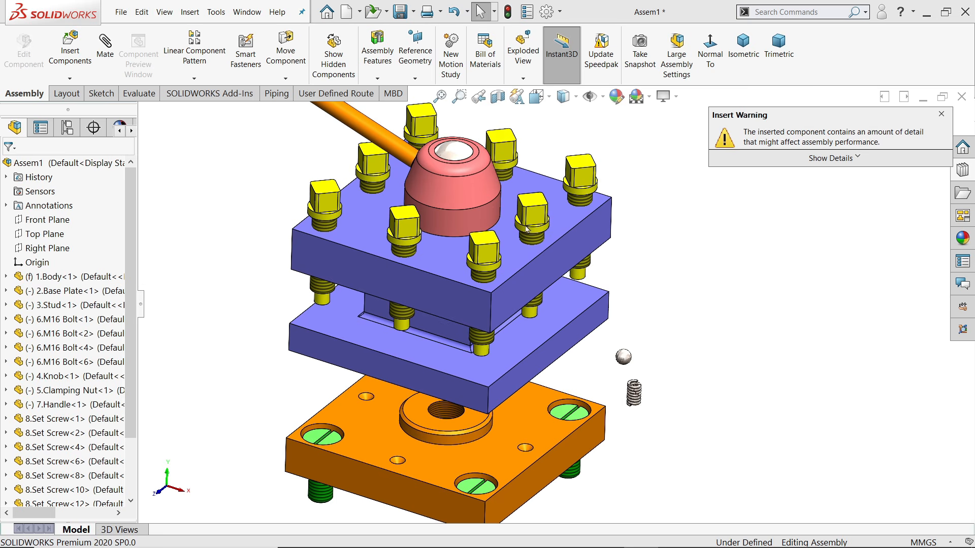
left_click(401, 15)
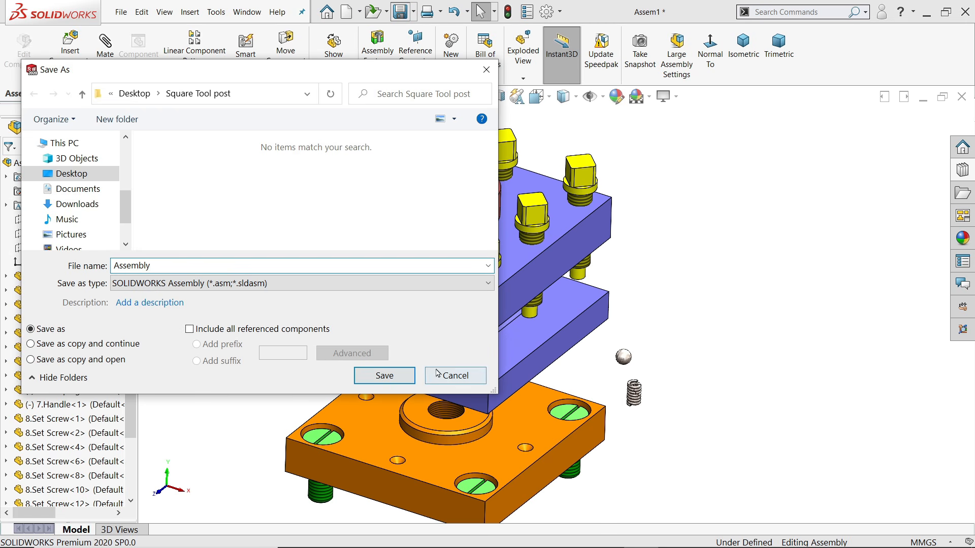
Save the assembly as 'Assembly' in the Square Tool post folder
left_click(393, 376)
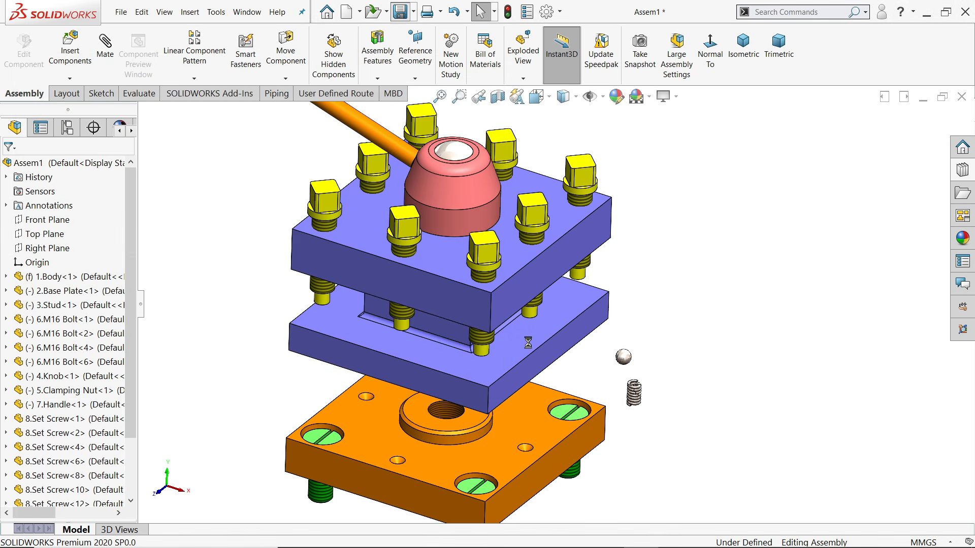
Orbit to the assembly's underside and select the 10.Compressed Spring component
scroll(531, 355, "up", 3)
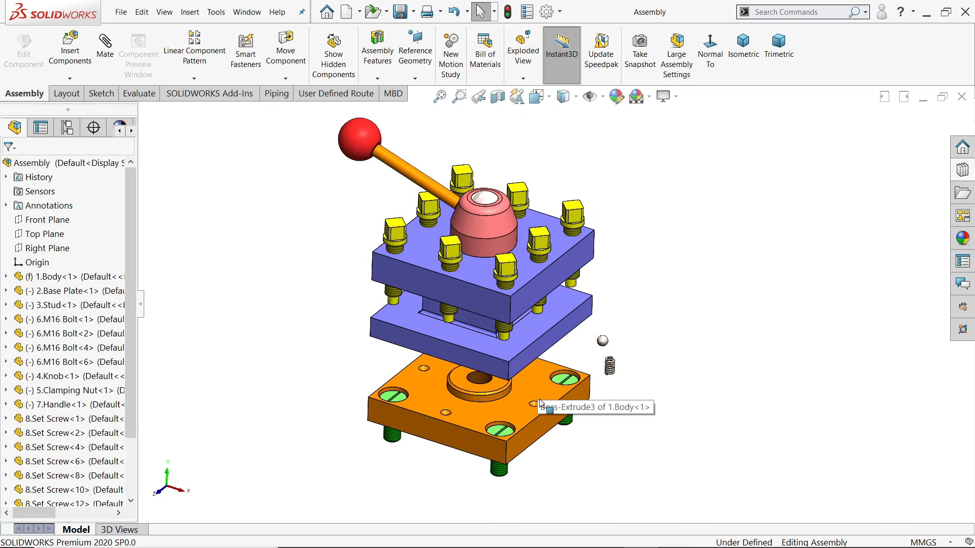
scroll(540, 404, "down", 4)
middle_click_drag(540, 404, 576, 185)
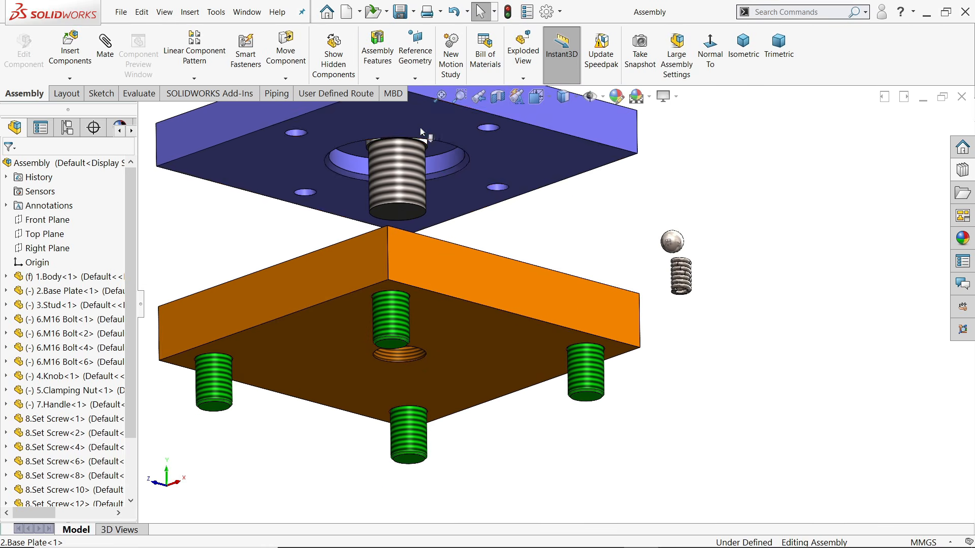
scroll(496, 142, "down", 3)
scroll(765, 394, "down", 5)
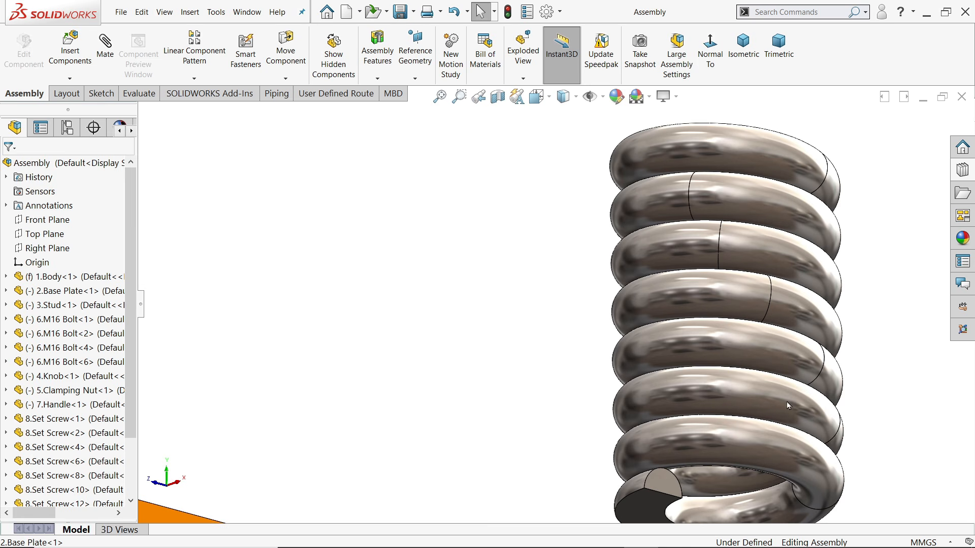
left_click(784, 401)
scroll(15, 416, "down", 1)
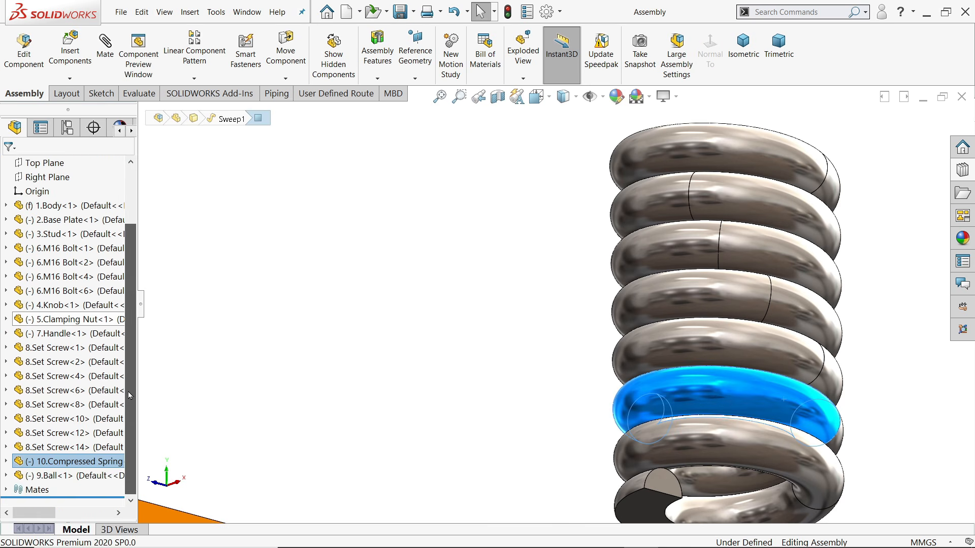
Show Sketch1 under the spring's Helix/Spiral1 feature so its circle is visible
left_click(5, 462)
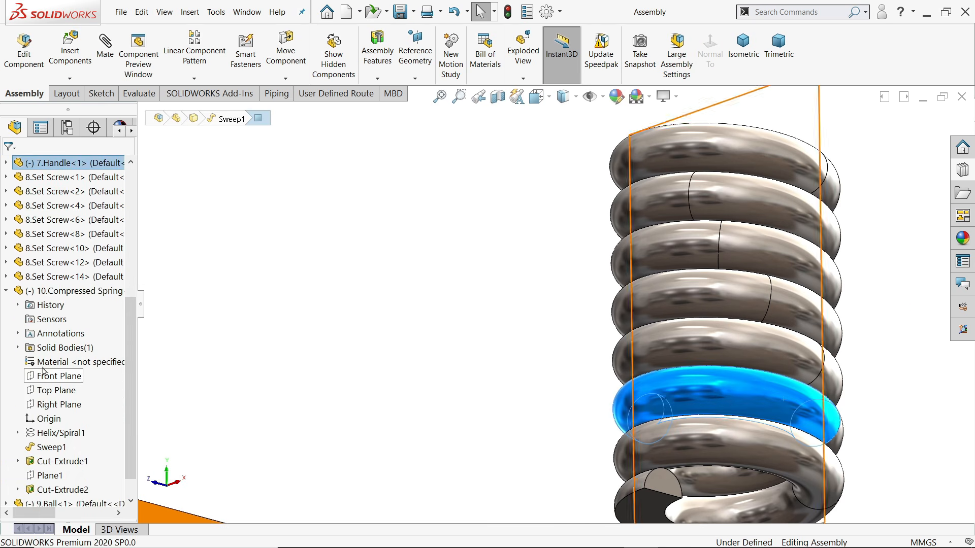
left_click(18, 433)
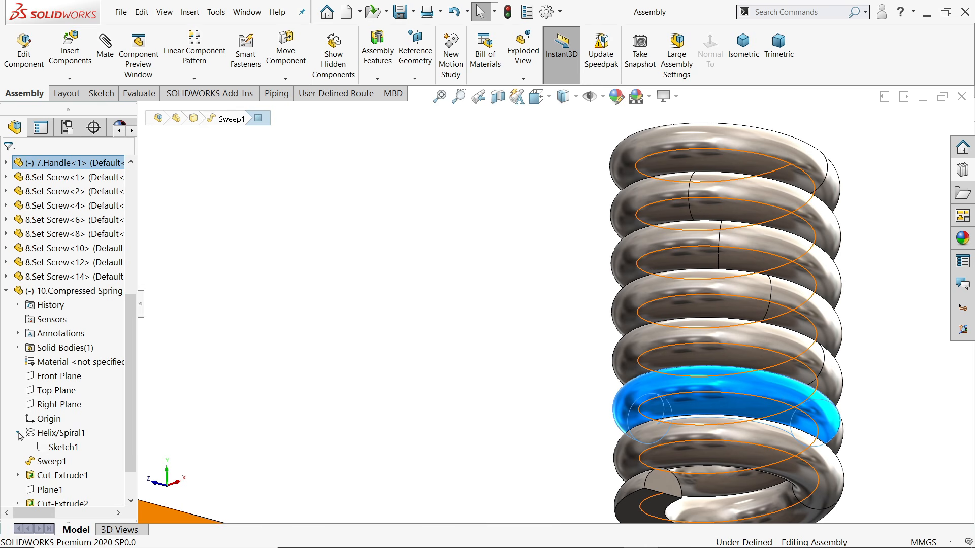
left_click(60, 449)
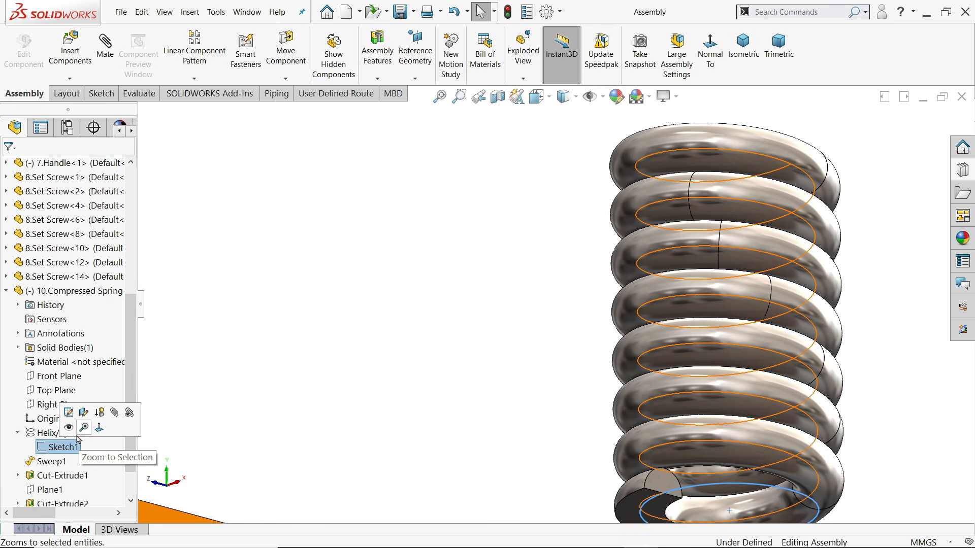
left_click(69, 429)
scroll(404, 405, "up", 2)
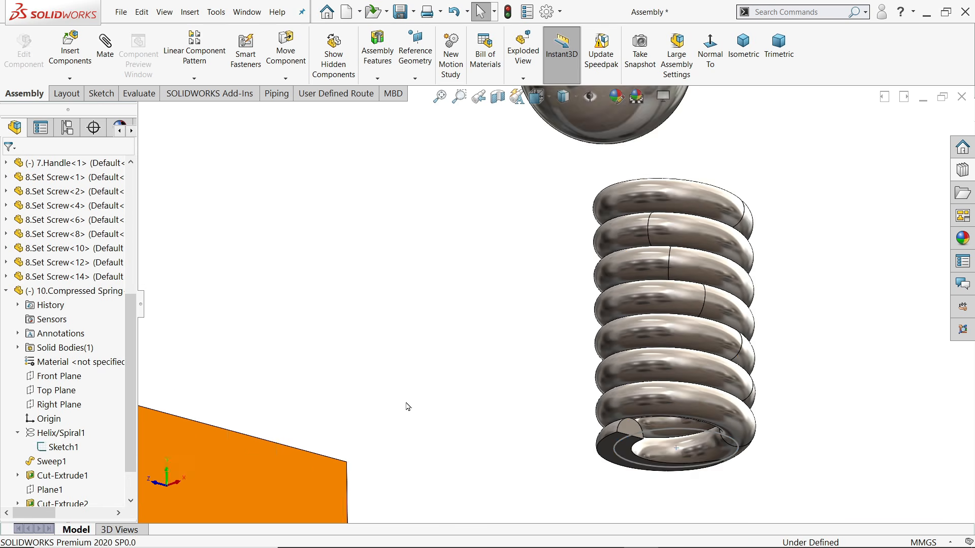
scroll(562, 416, "down", 3)
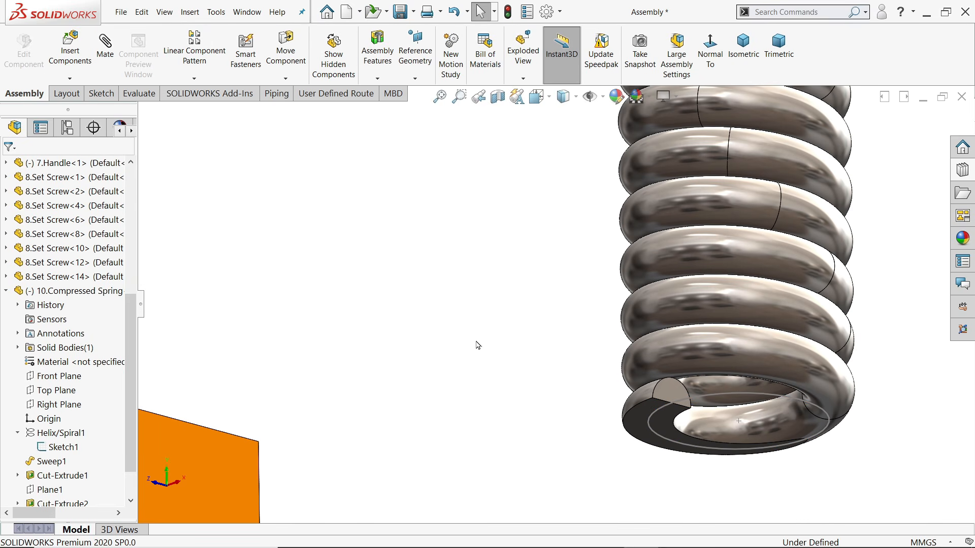
scroll(495, 338, "up", 3)
scroll(515, 334, "up", 3)
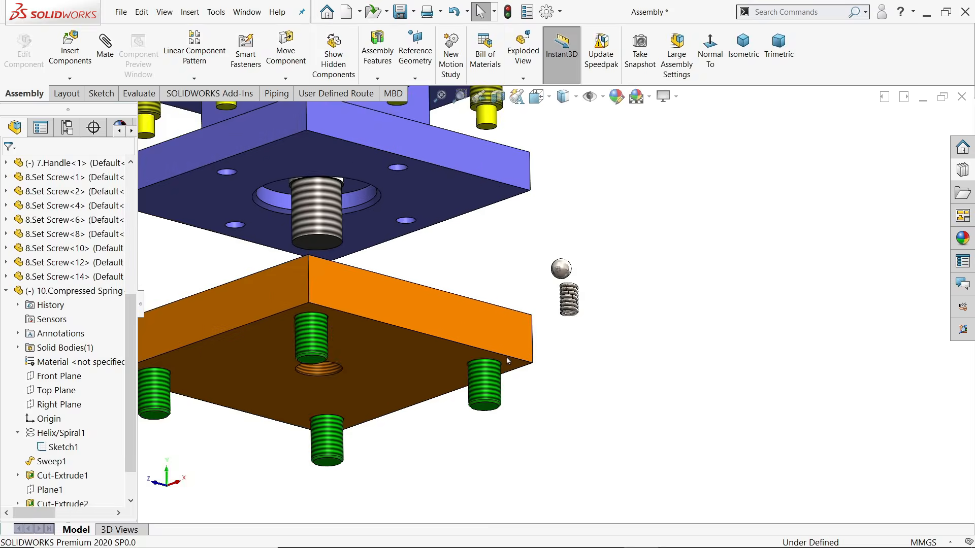
scroll(447, 226, "down", 3)
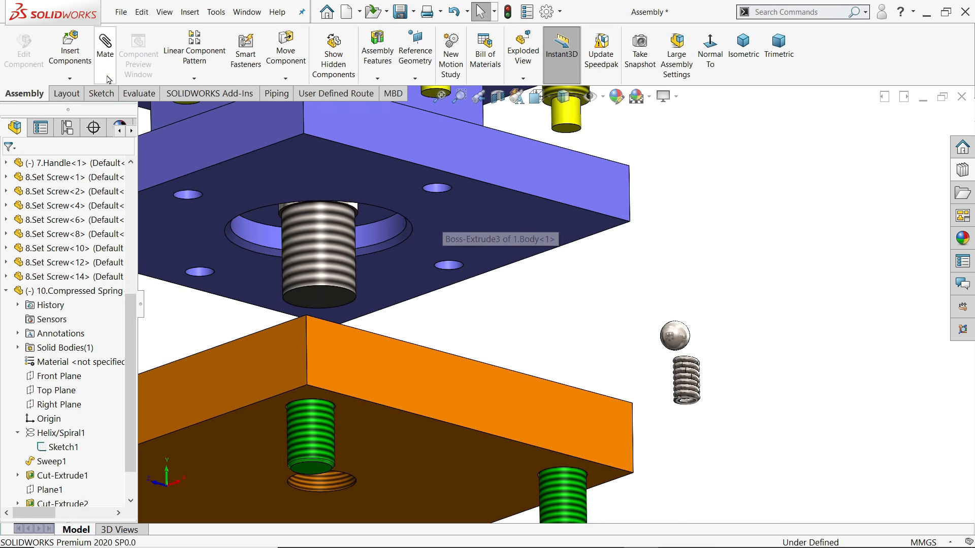
Mate the spring's sketch circle concentric with the small hole in the blue plate
left_click(105, 51)
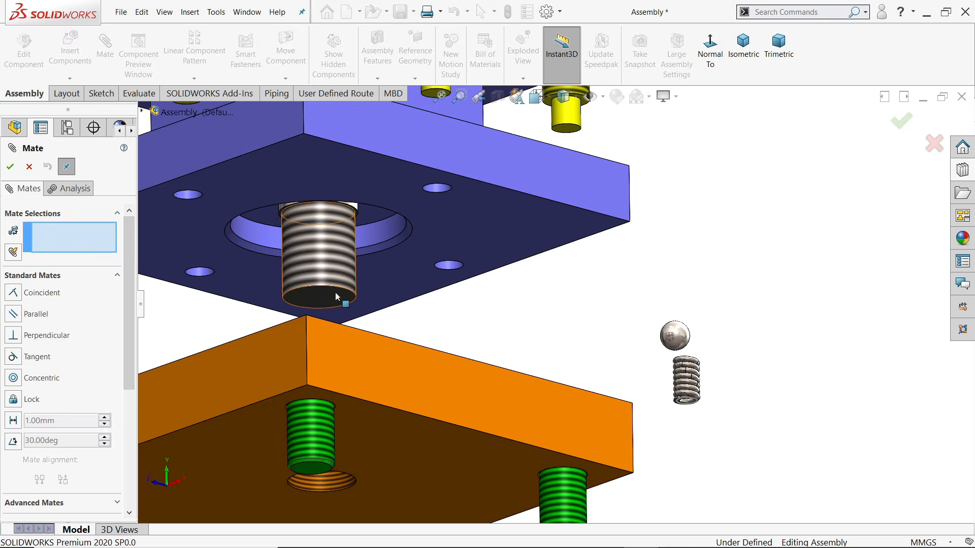
scroll(469, 284, "down", 2)
scroll(469, 285, "down", 2)
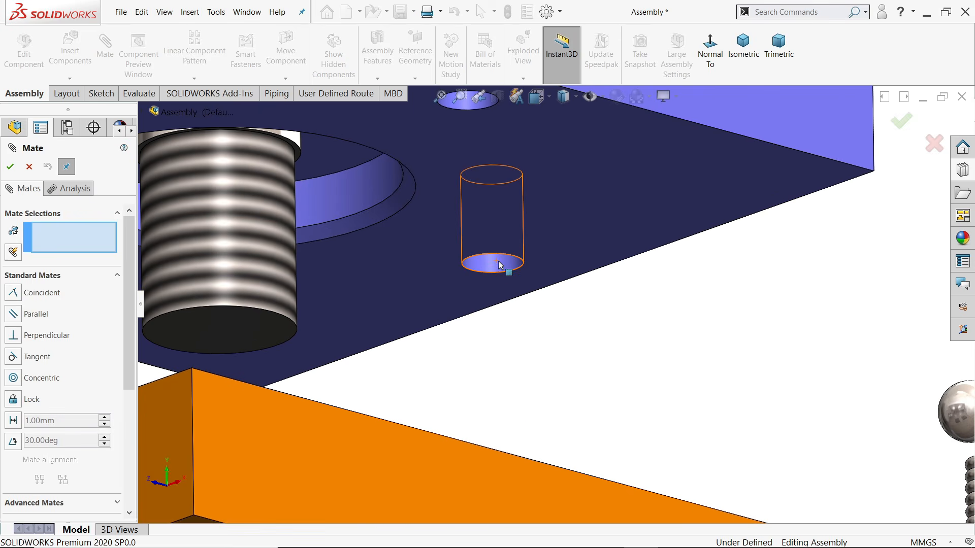
left_click(500, 266)
scroll(508, 274, "up", 5)
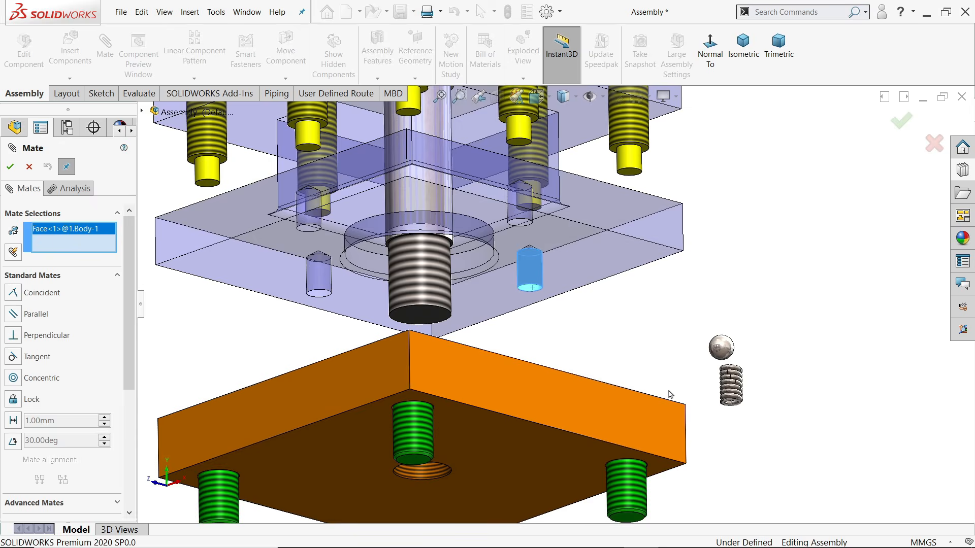
scroll(721, 385, "down", 5)
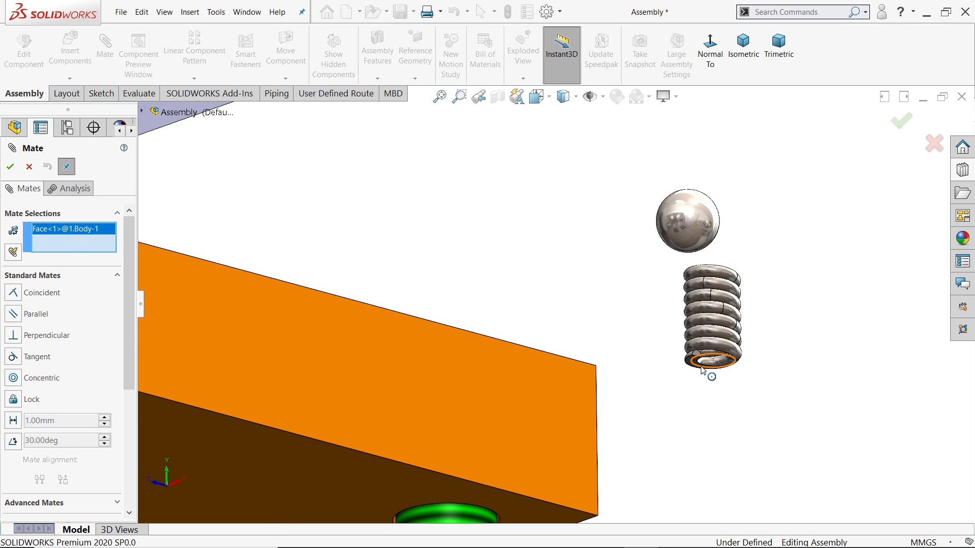
left_click(702, 370)
scroll(614, 391, "up", 5)
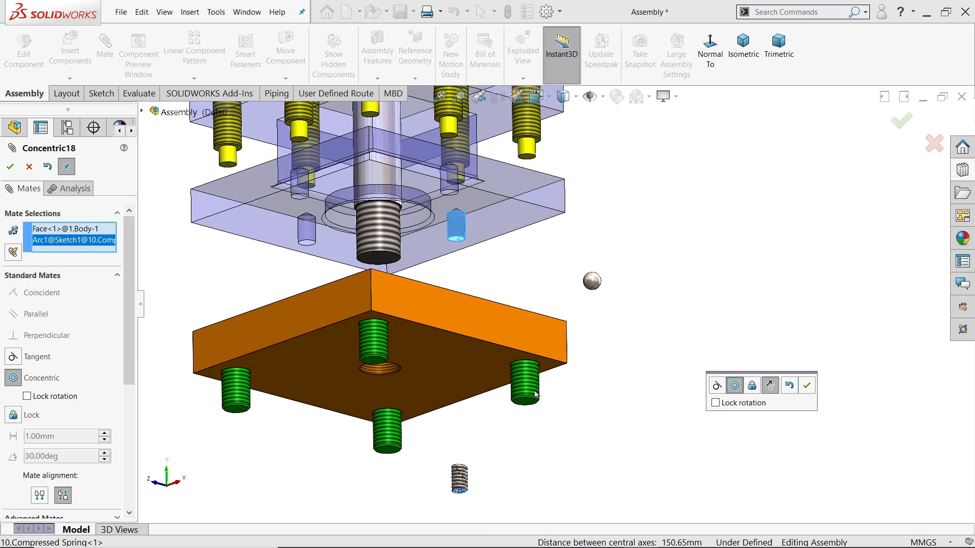
scroll(536, 394, "up", 2)
scroll(514, 414, "down", 2)
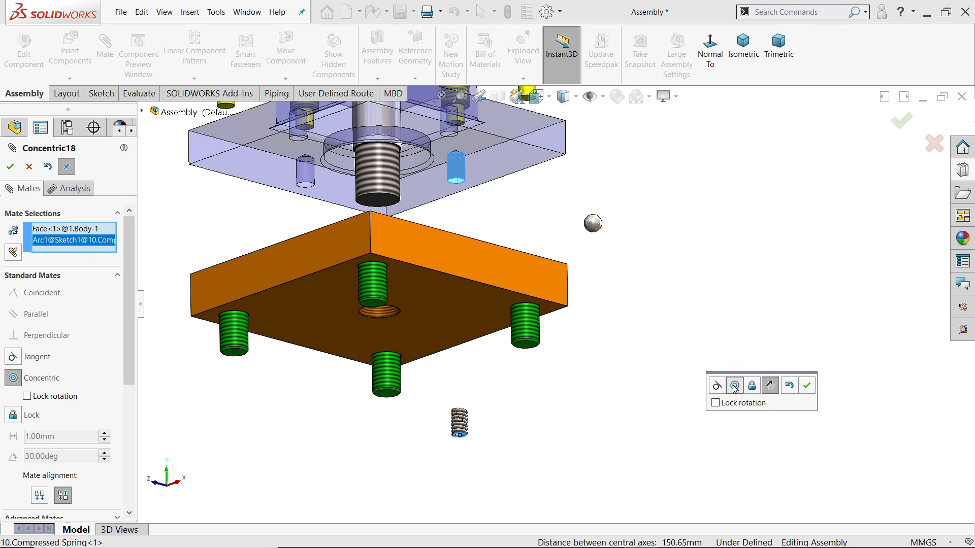
left_click(810, 388)
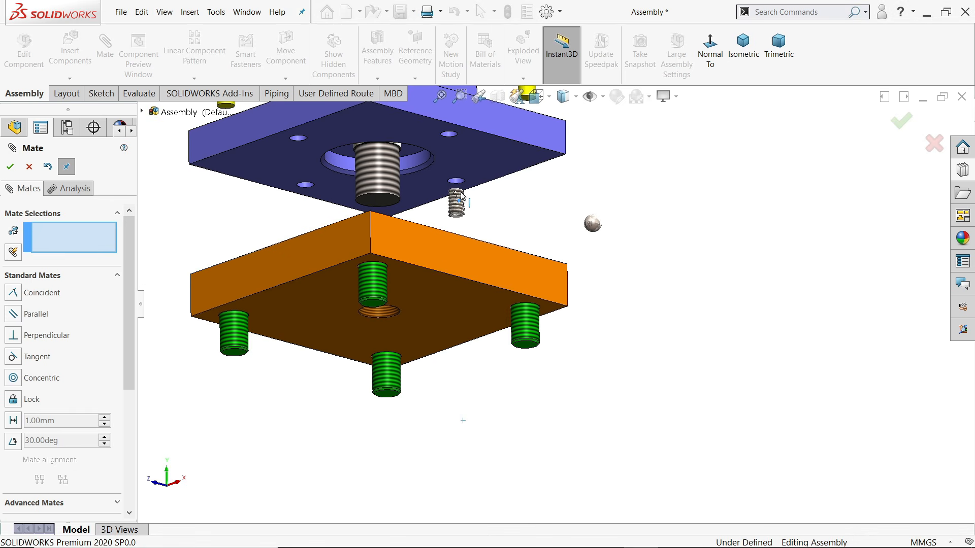
Move the orange base plate aside to expose the spring's top in the hole
scroll(459, 180, "down", 6)
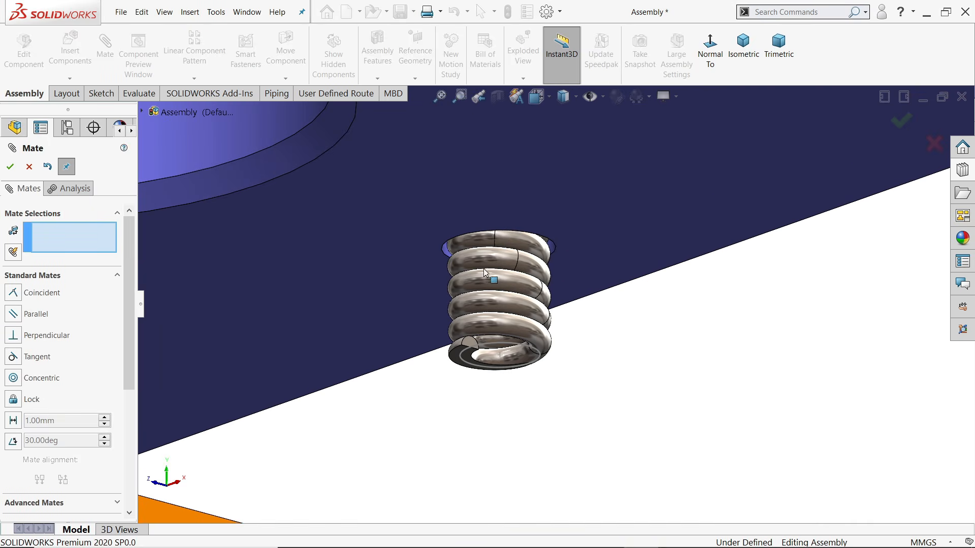
scroll(518, 319, "up", 8)
middle_click_drag(518, 319, 540, 307)
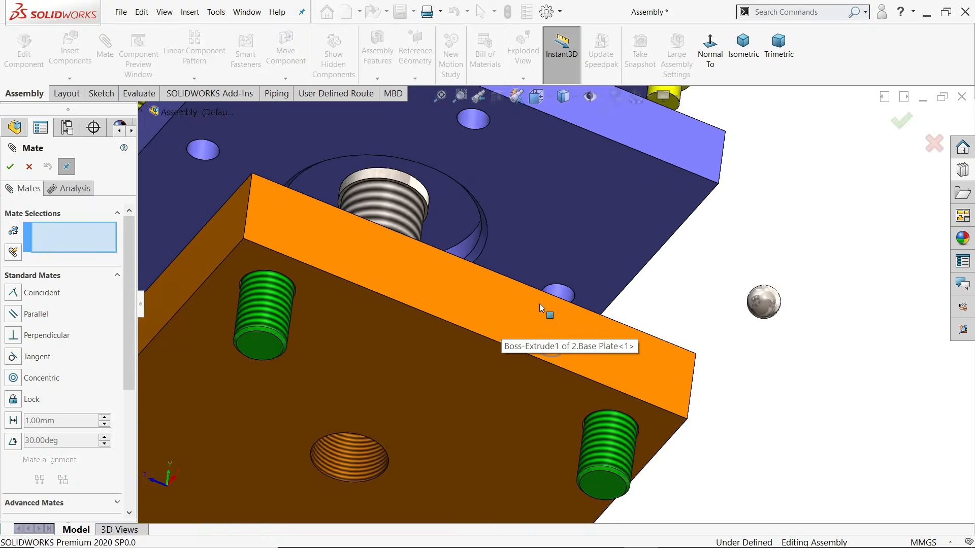
scroll(539, 308, "down", 5)
middle_click_drag(601, 315, 586, 317)
scroll(587, 317, "up", 8)
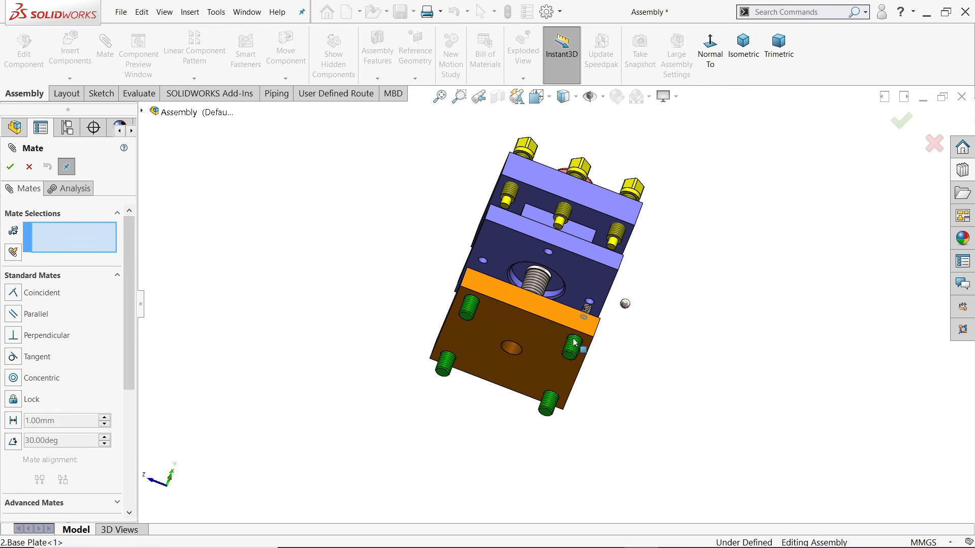
left_click_drag(566, 319, 517, 418)
scroll(589, 307, "down", 9)
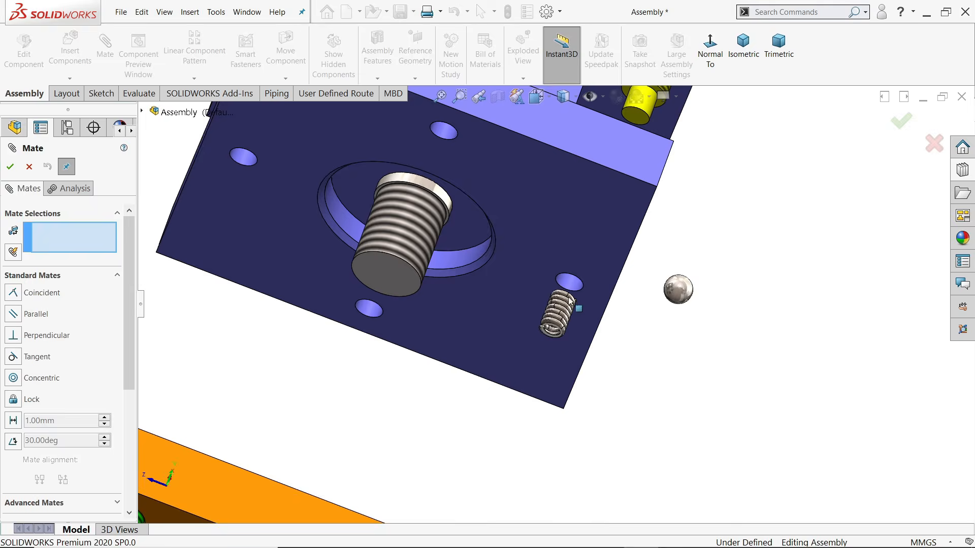
middle_click_drag(548, 317, 572, 276)
scroll(572, 276, "down", 3)
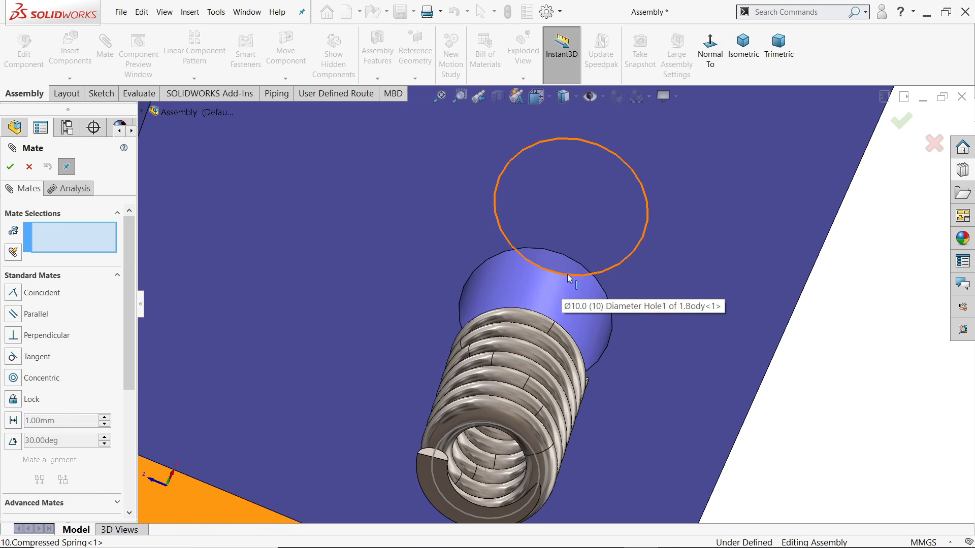
Add a Tangent mate between the hole rim and the spring's flat end face
left_click(568, 275)
scroll(568, 275, "up", 5)
middle_click_drag(568, 275, 561, 362)
scroll(561, 361, "up", 5)
middle_click_drag(507, 396, 418, 405)
scroll(441, 400, "down", 10)
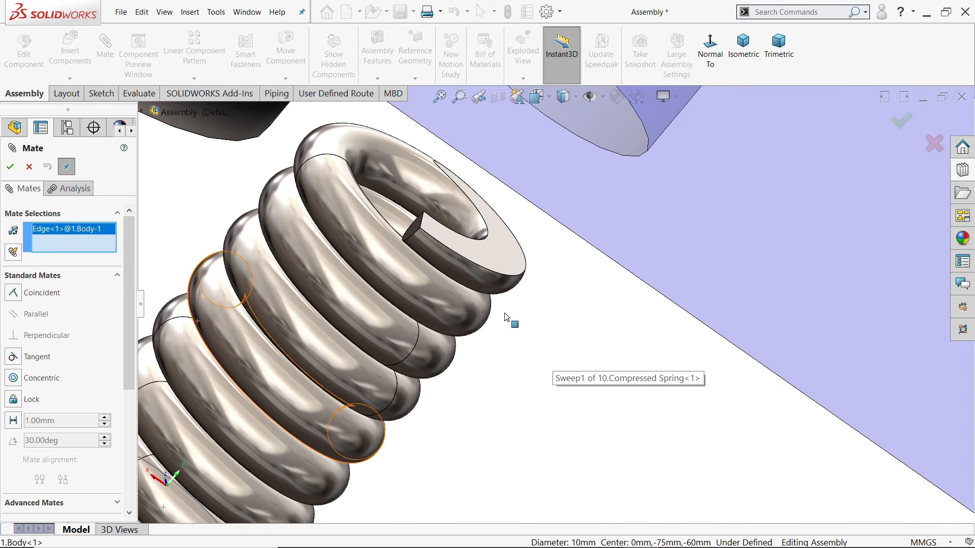
scroll(504, 294, "up", 2)
left_click(437, 313)
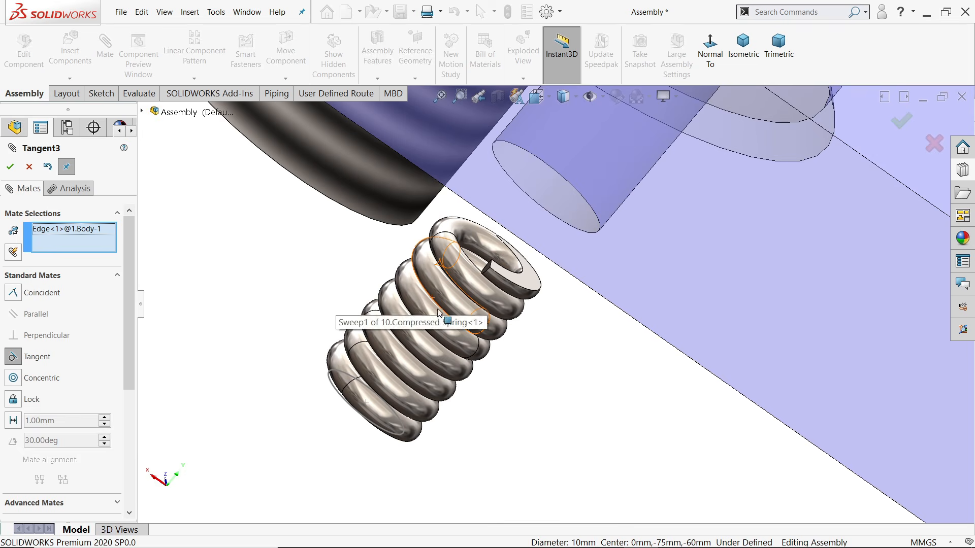
left_click(529, 281)
scroll(553, 314, "up", 5)
scroll(627, 223, "down", 4)
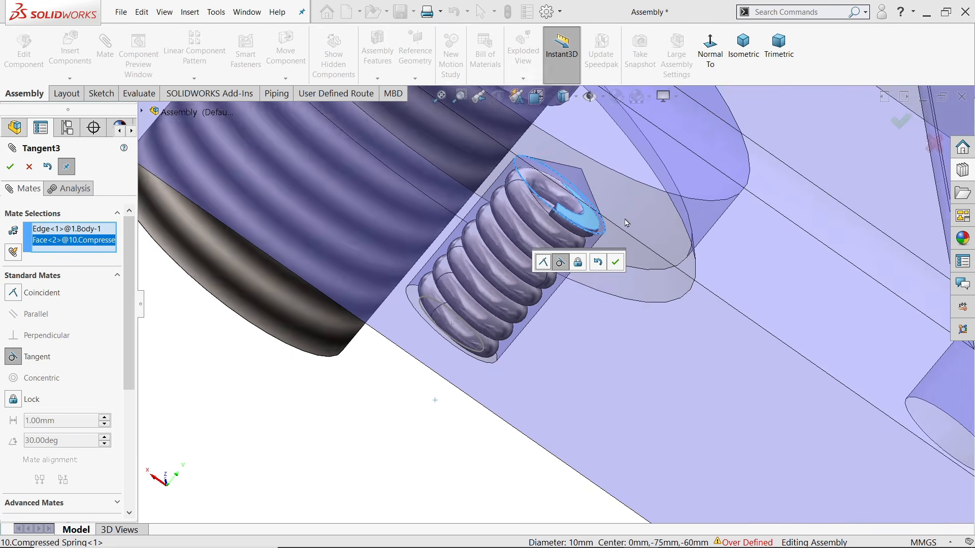
middle_click_drag(627, 223, 606, 229)
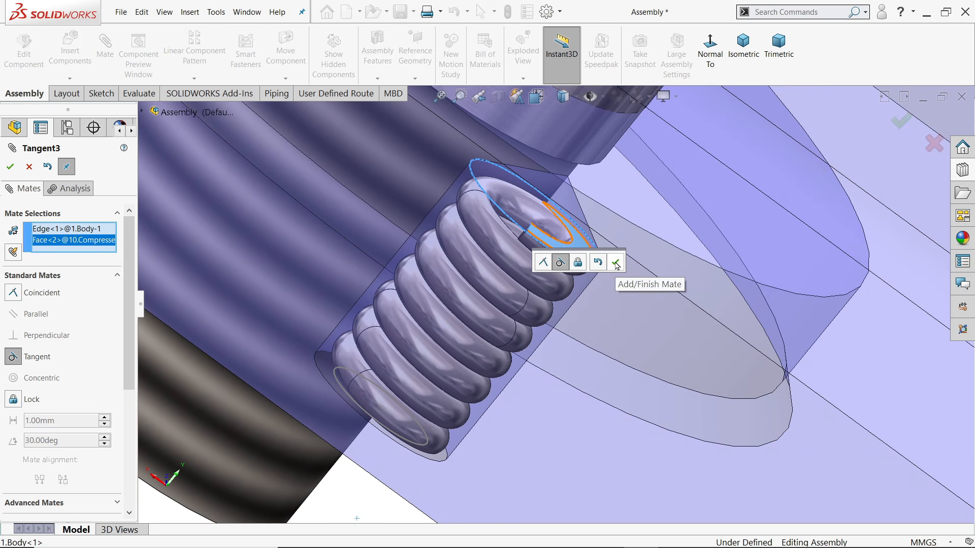
left_click(616, 263)
scroll(609, 309, "up", 9)
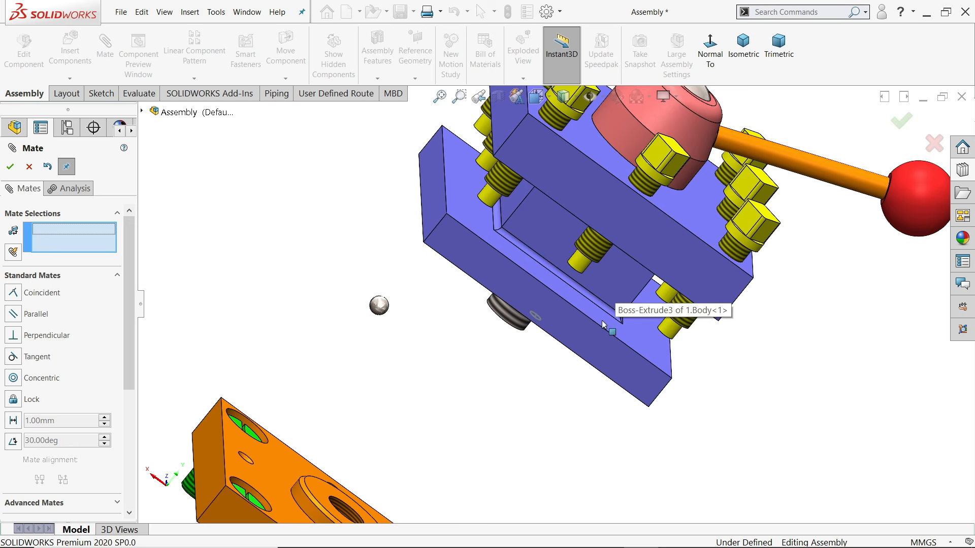
Exit the mate and drag the ball close to the spring's hole
middle_click_drag(605, 322, 629, 314)
scroll(552, 310, "down", 4)
middle_click_drag(434, 307, 438, 293)
scroll(483, 312, "down", 2)
key("Escape")
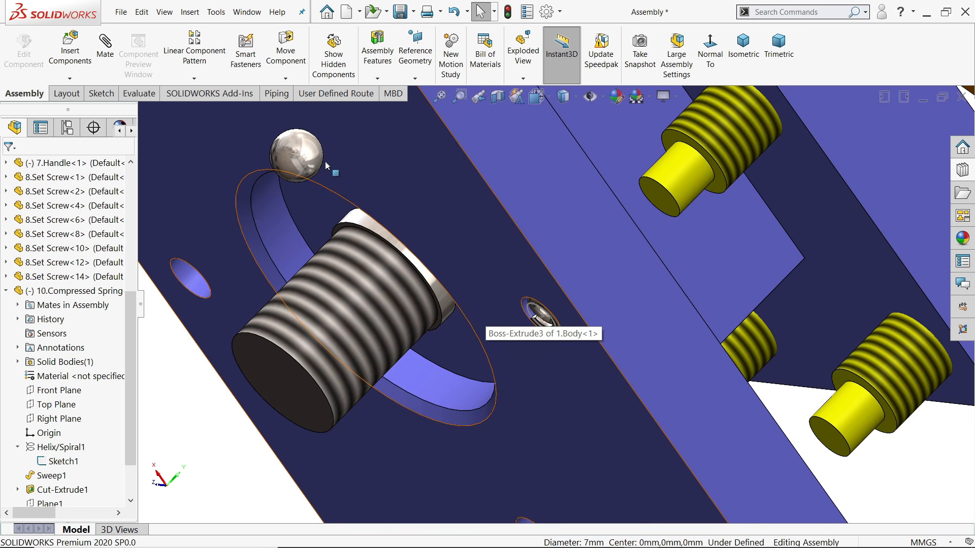
left_click_drag(306, 155, 528, 345)
scroll(549, 322, "down", 5)
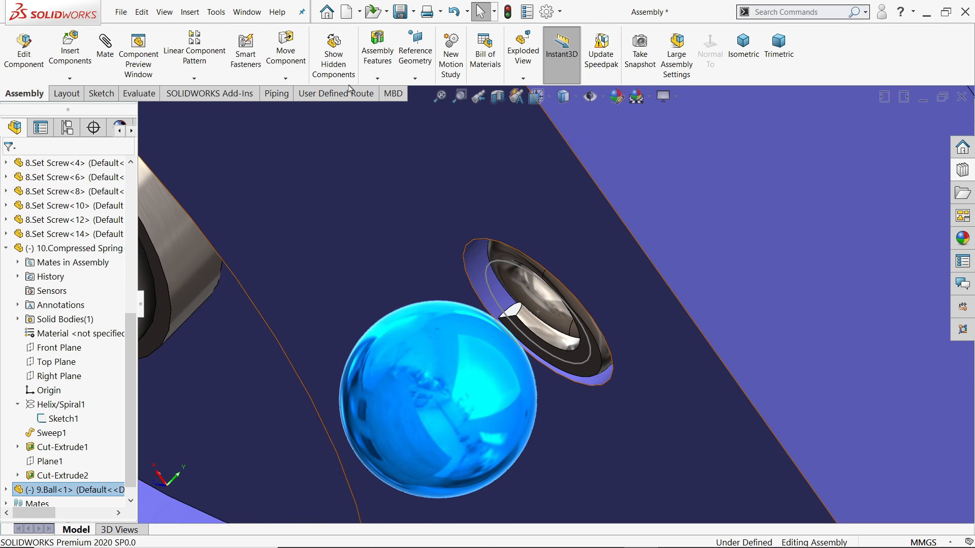
Mate the ball Coincident to the spring's Arc1@Sketch1 and close the Mate PropertyManager
left_click(105, 49)
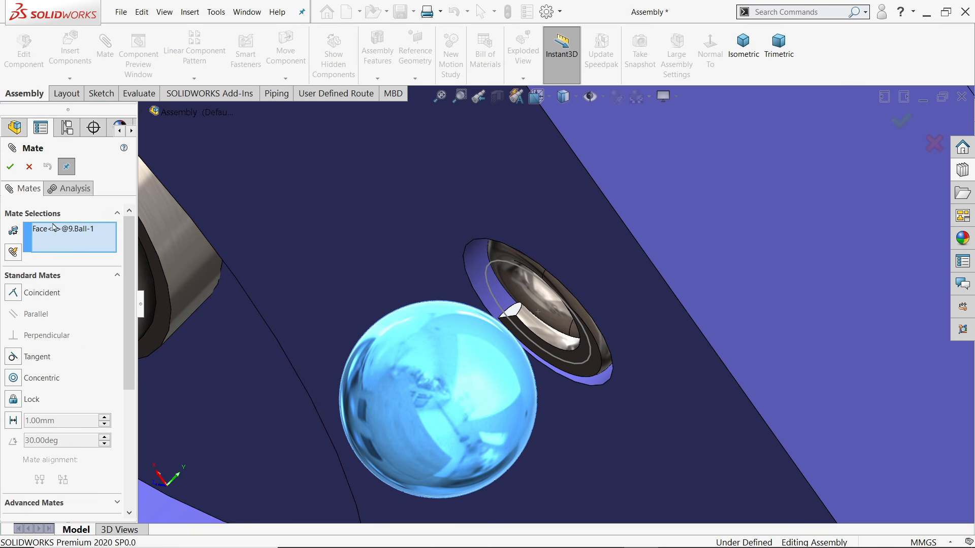
left_click(583, 367)
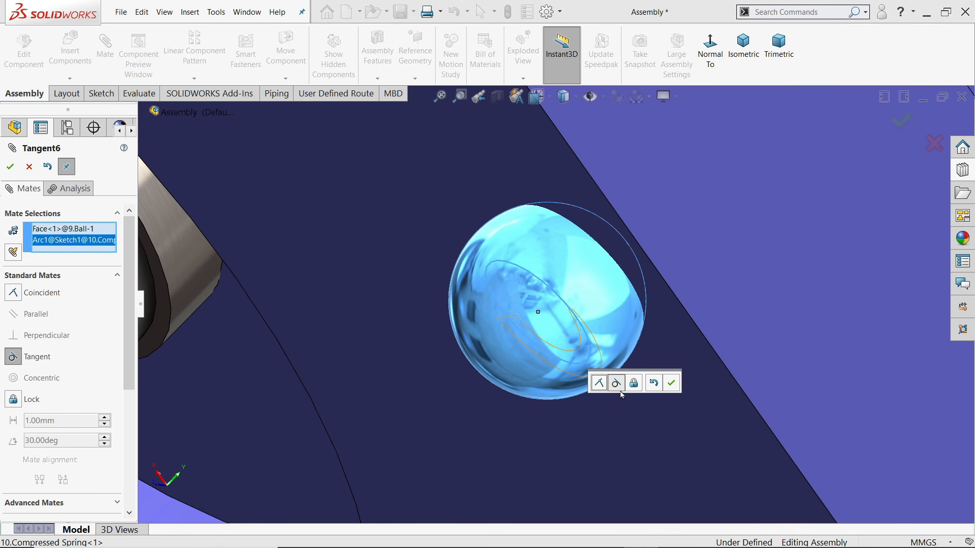
left_click(599, 385)
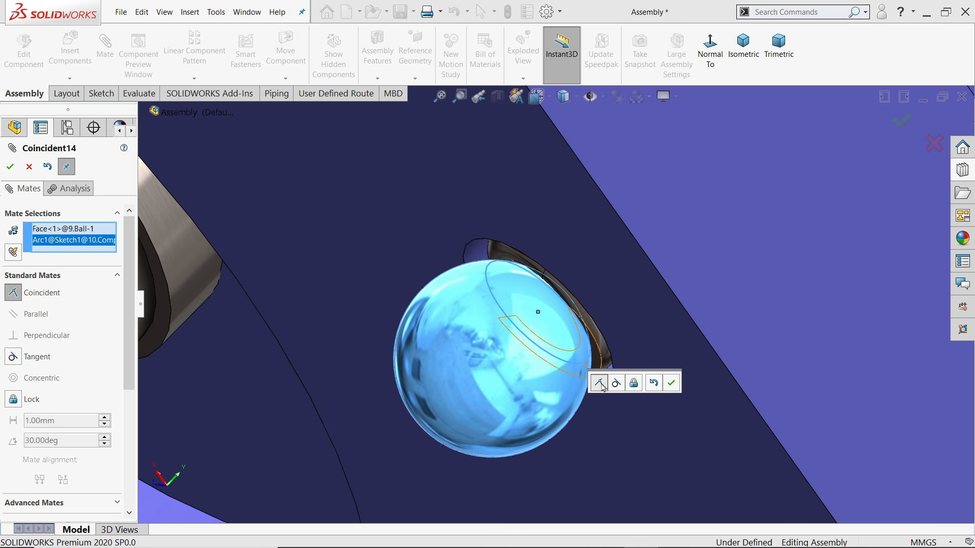
scroll(534, 344, "up", 4)
middle_click_drag(503, 341, 553, 335)
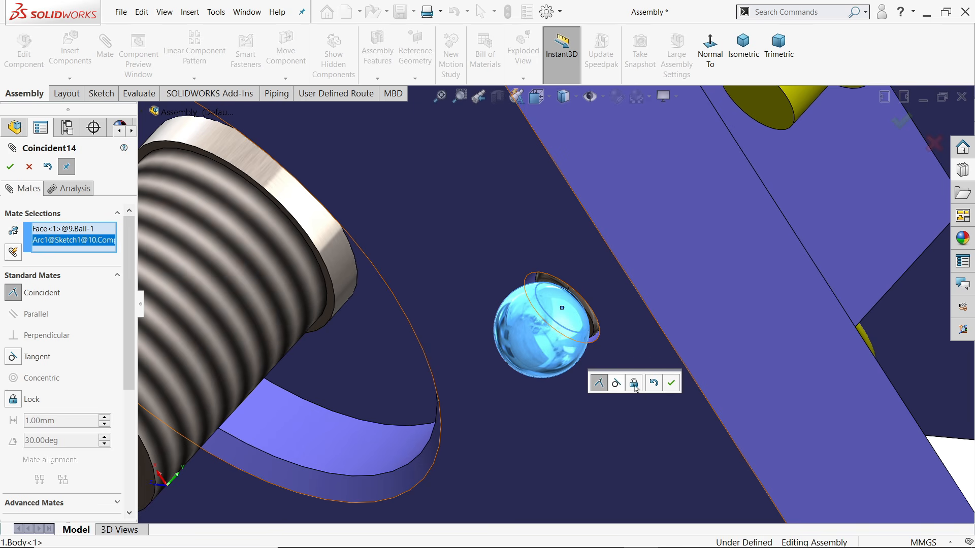
left_click(673, 389)
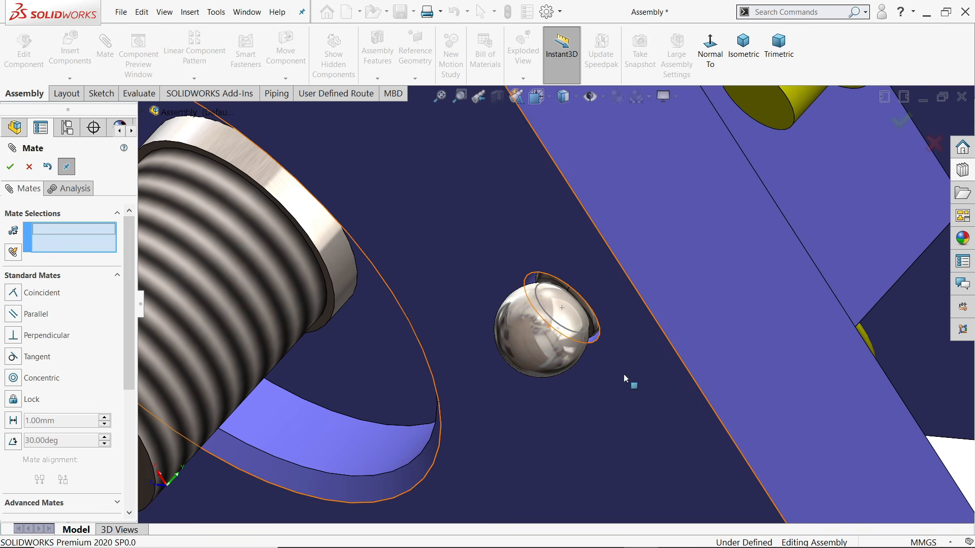
scroll(554, 325, "up", 4)
left_click(31, 171)
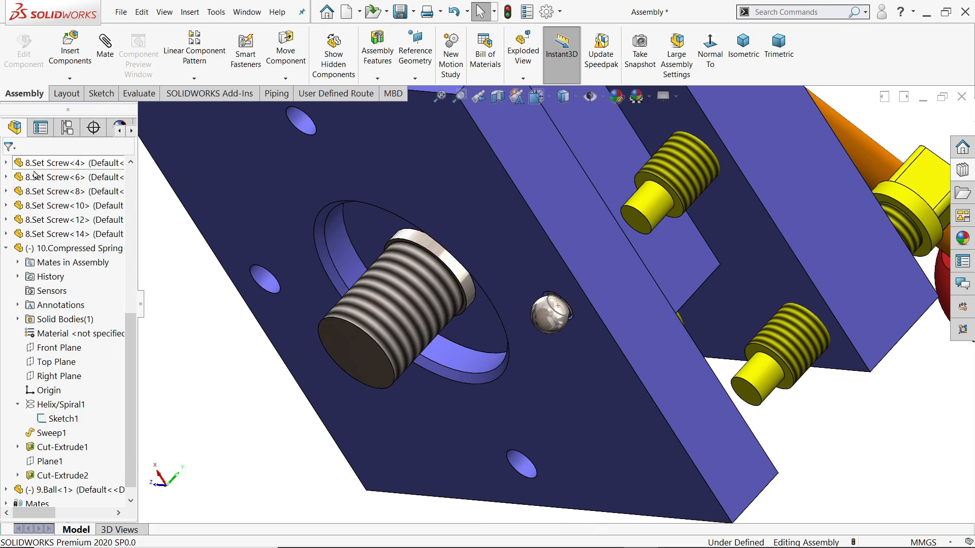
scroll(618, 346, "up", 3)
middle_click_drag(560, 330, 563, 303)
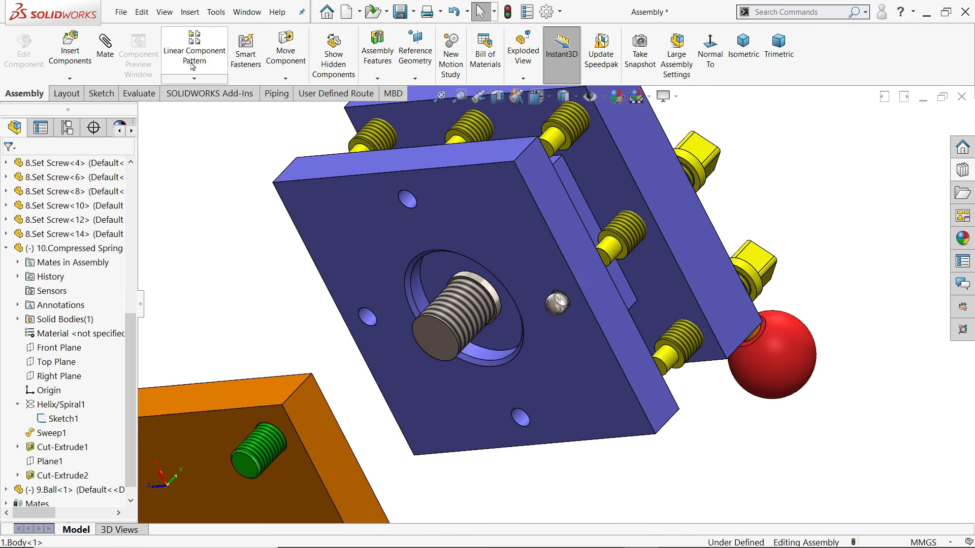
Circular-pattern the spring and steel ball 4 times, 360°, about the plate's central hole
left_click(194, 79)
left_click(212, 107)
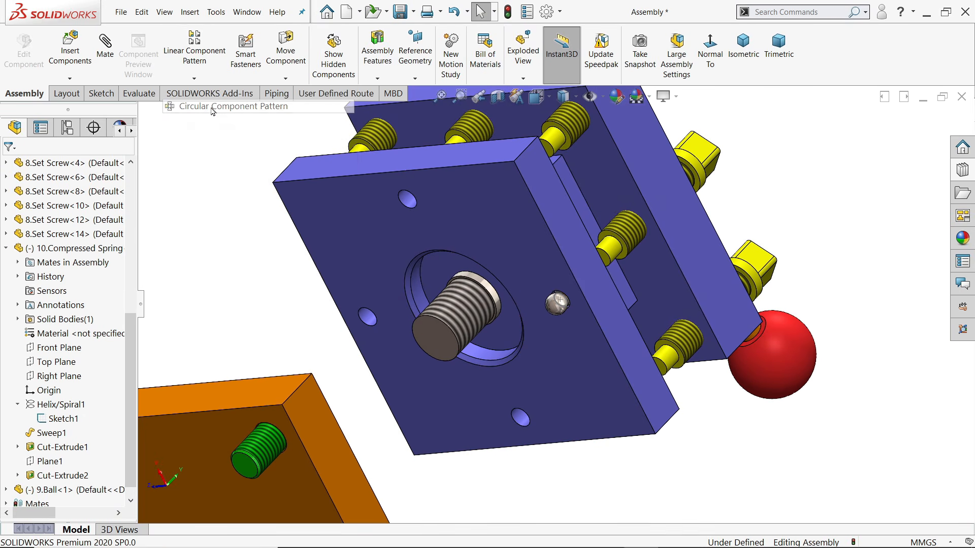
scroll(556, 308, "down", 10)
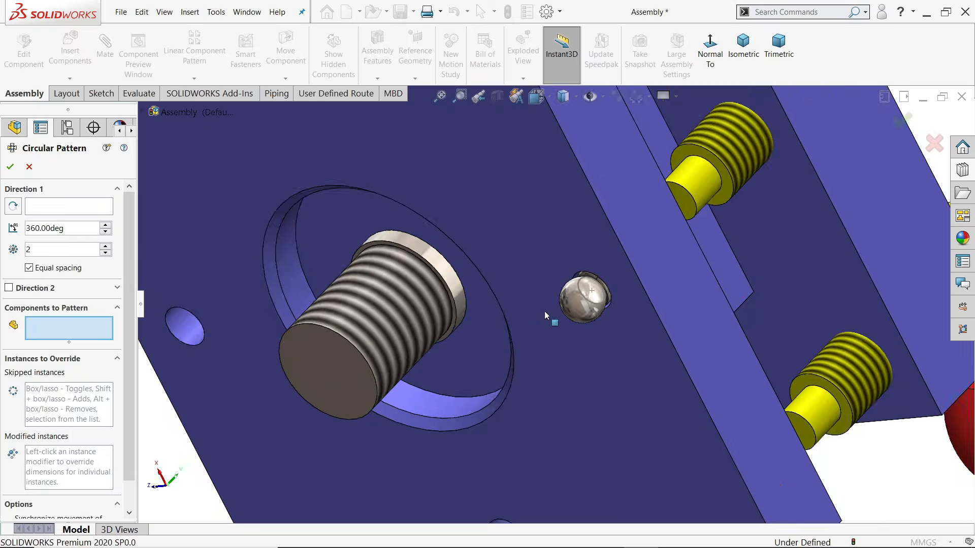
left_click(596, 236)
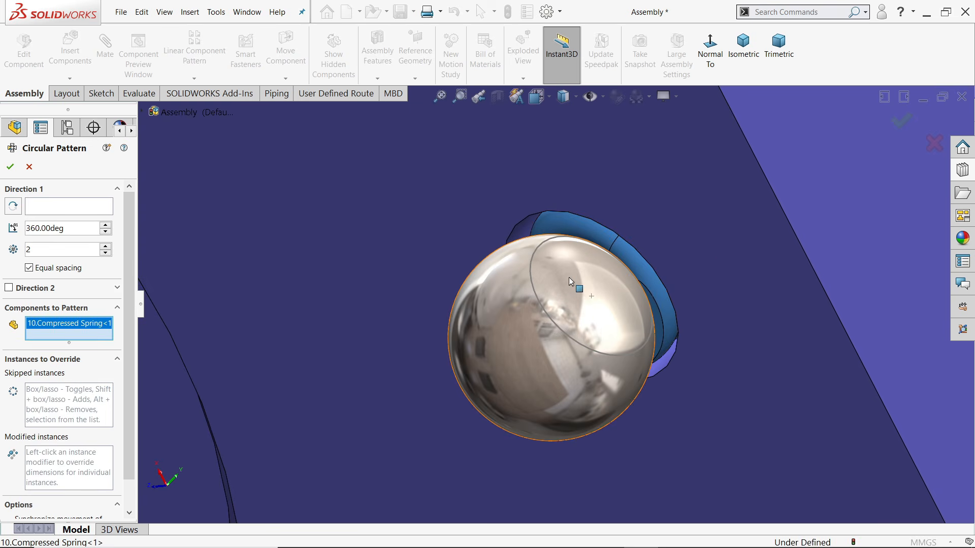
left_click(570, 282)
left_click(68, 208)
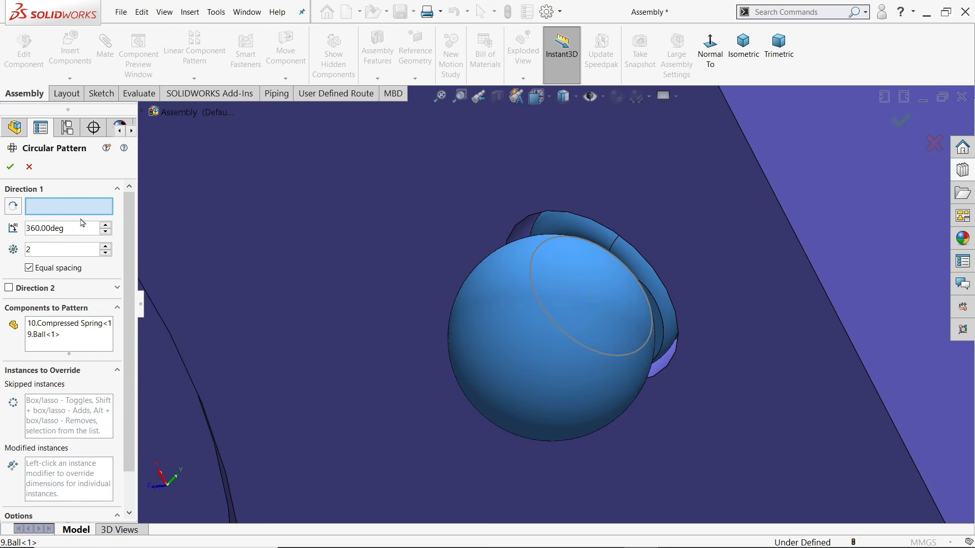
scroll(554, 304, "up", 6)
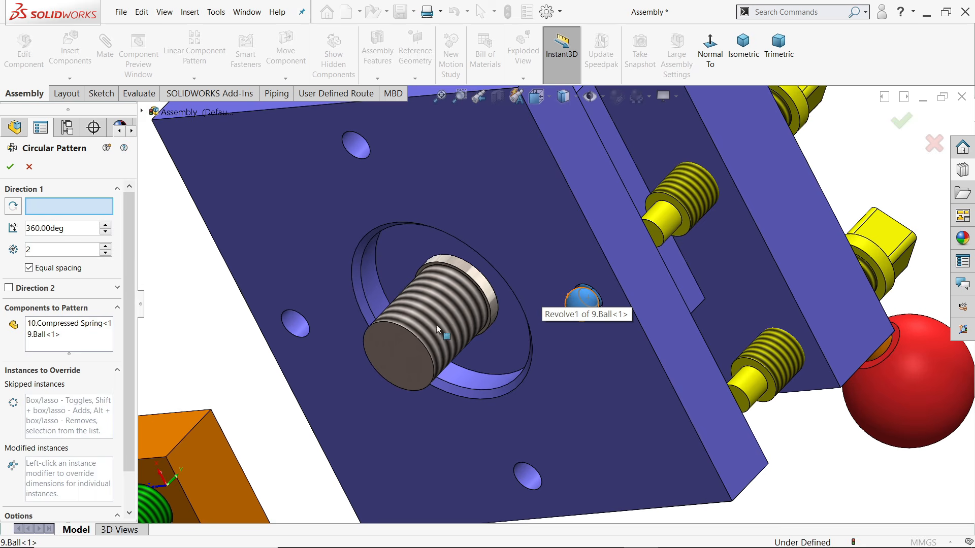
left_click(373, 297)
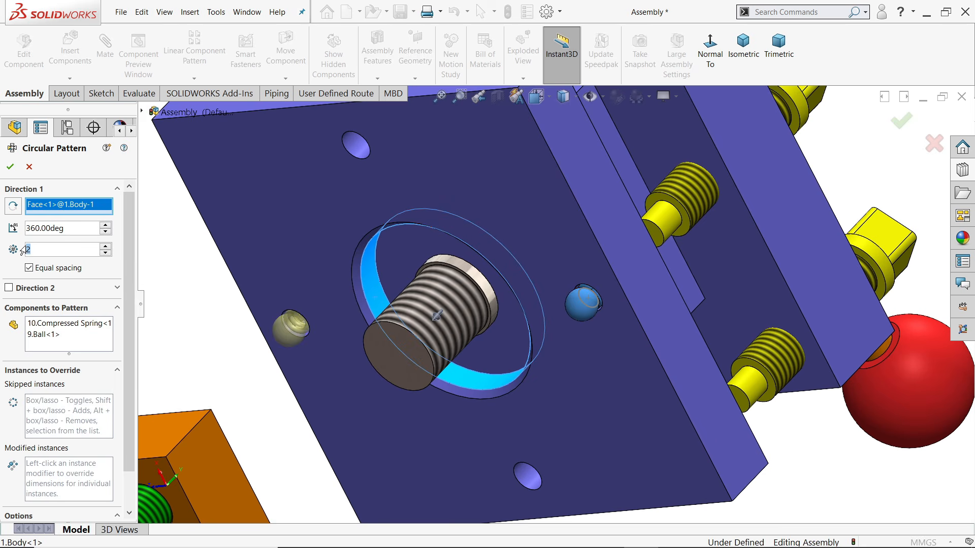
type("4")
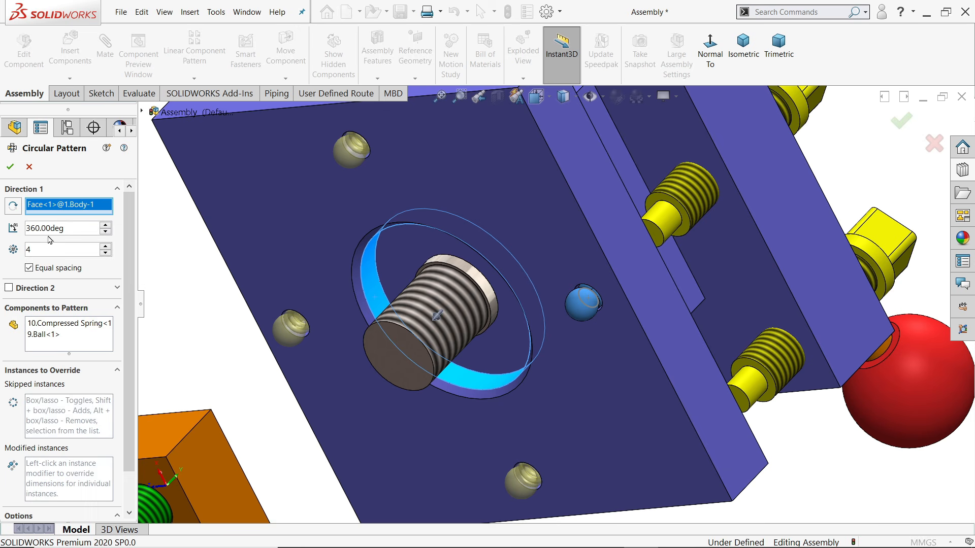
left_click(11, 167)
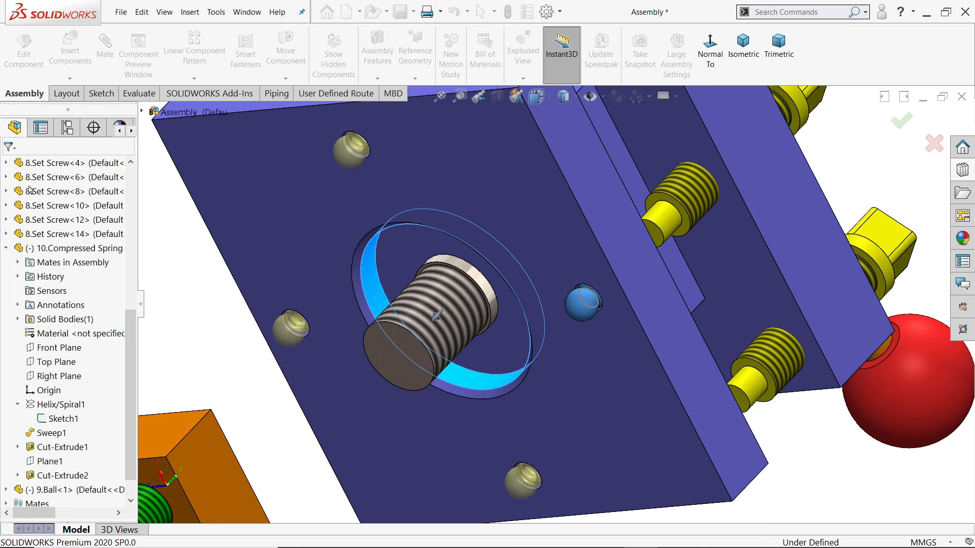
Orbit the assembly to a side view looking down on the orange base plate
scroll(553, 300, "up", 5)
scroll(552, 294, "down", 10)
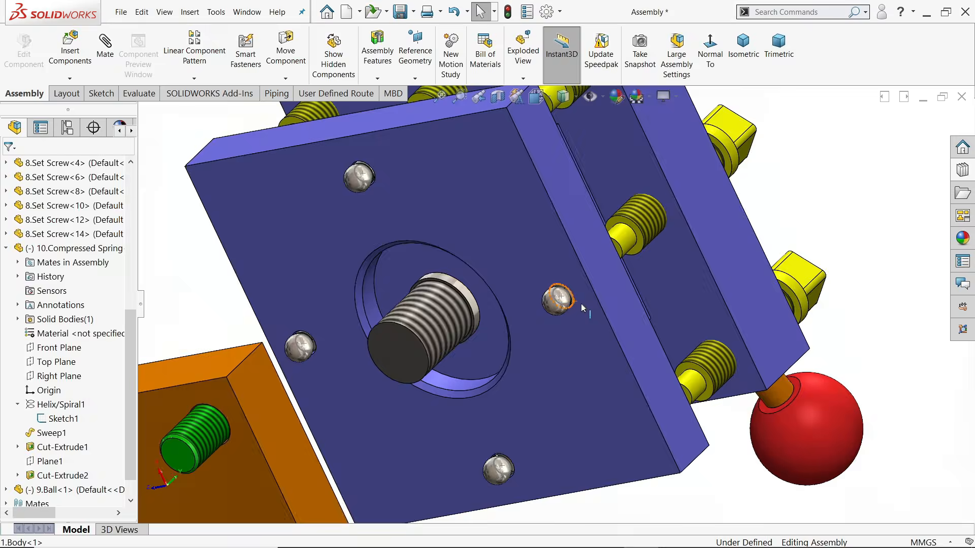
left_click(549, 287)
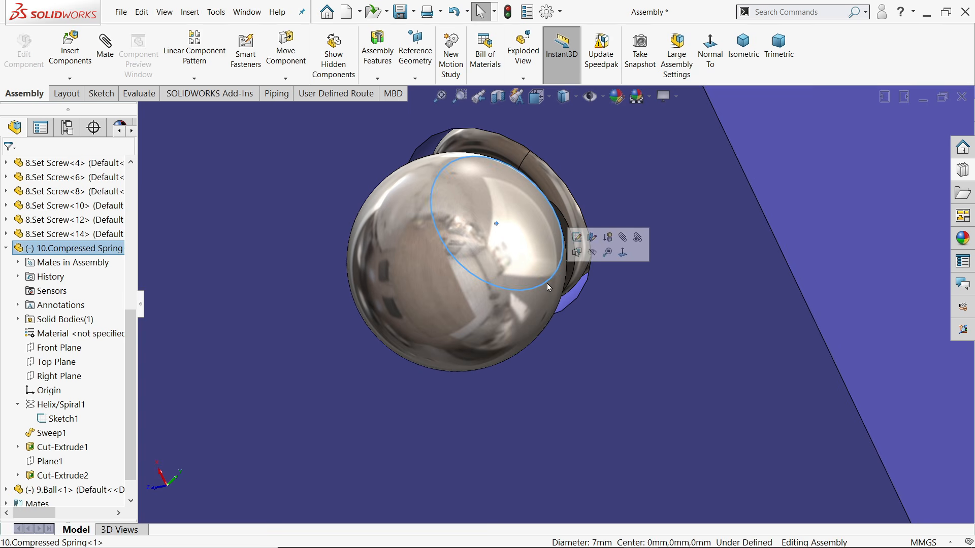
key("Escape")
scroll(587, 266, "up", 10)
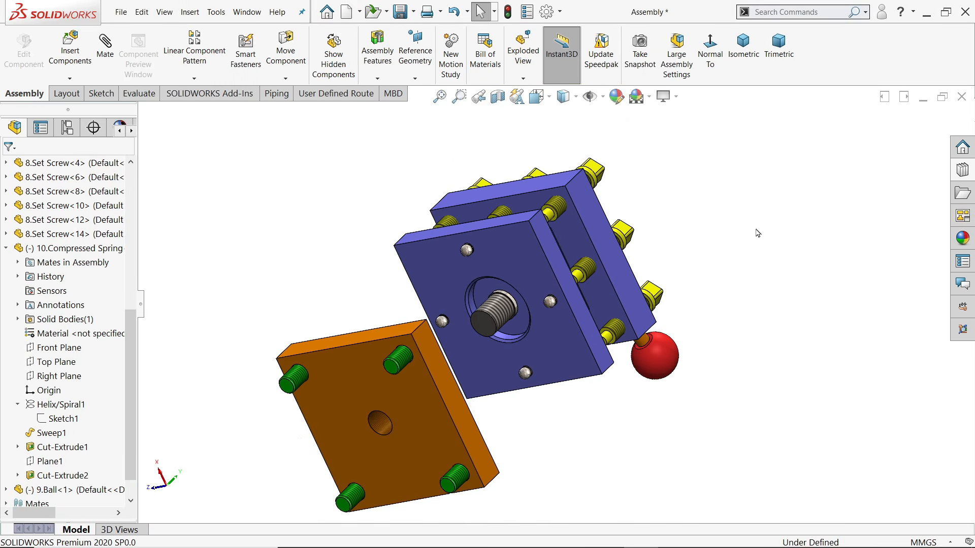
middle_click_drag(758, 233, 652, 391)
scroll(589, 434, "up", 3)
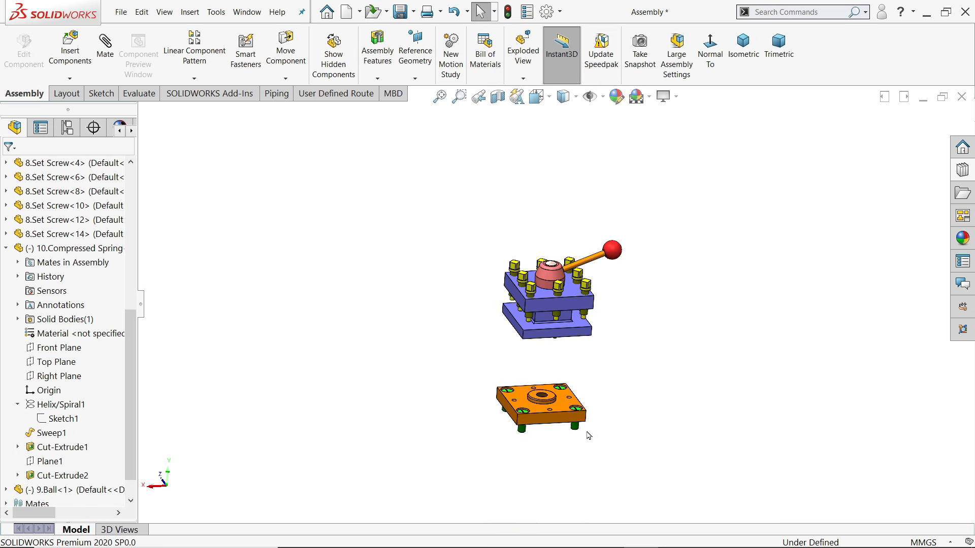
scroll(589, 434, "down", 8)
middle_click_drag(567, 352, 673, 309)
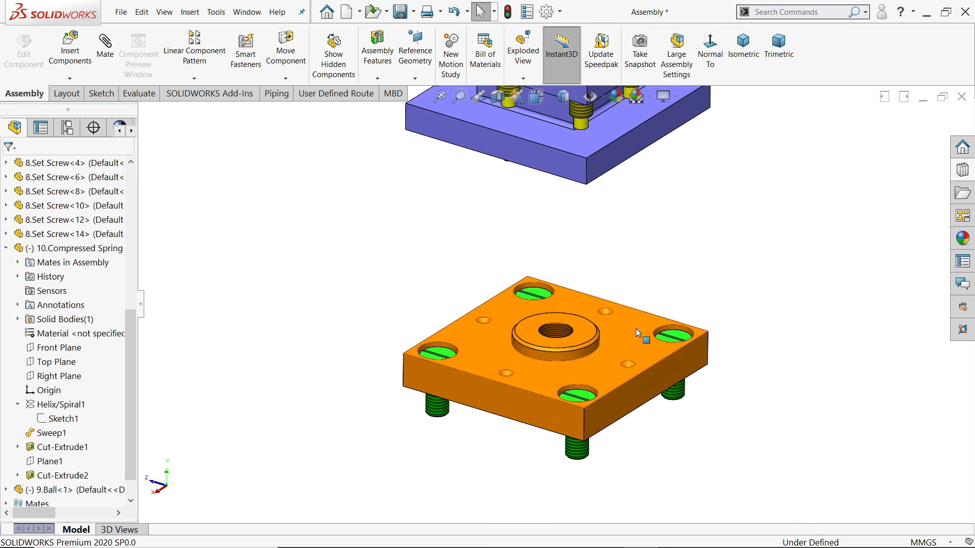
Mate the ball tangent to the base plate's small hole, bringing the plate up under the blue body
left_click(107, 58)
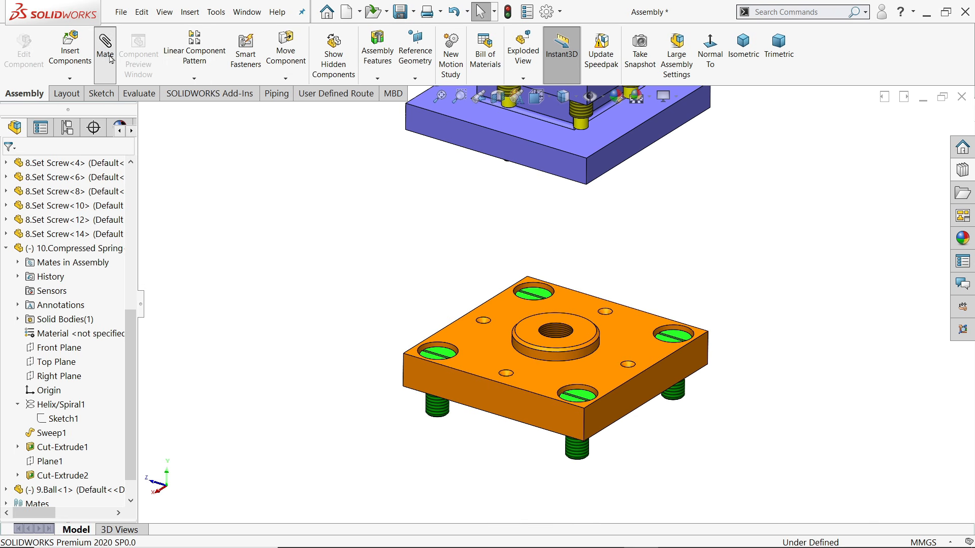
left_click_drag(634, 340, 634, 203)
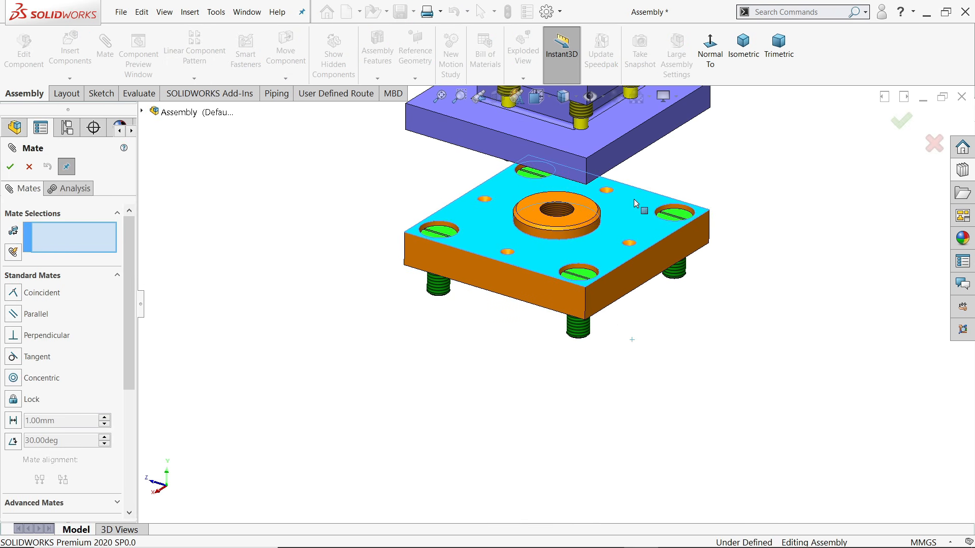
middle_click_drag(725, 198, 653, 174)
scroll(653, 174, "down", 5)
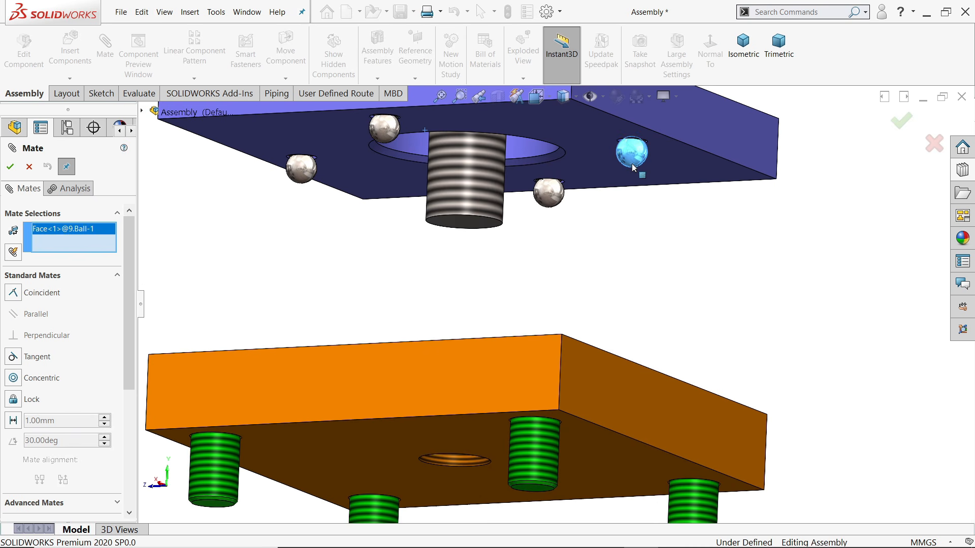
middle_click_drag(635, 170, 641, 288)
scroll(642, 346, "up", 3)
scroll(601, 413, "down", 3)
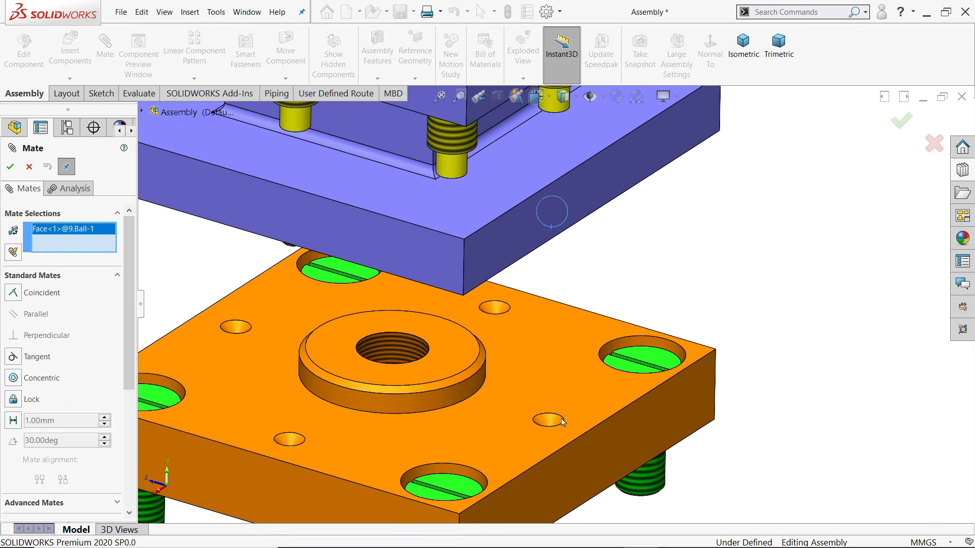
left_click(553, 424)
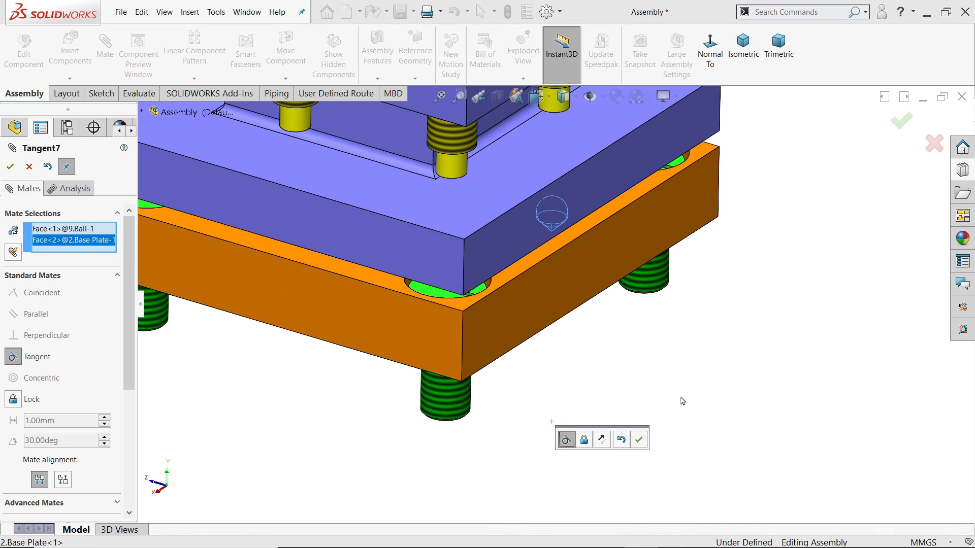
middle_click_drag(688, 351, 665, 386)
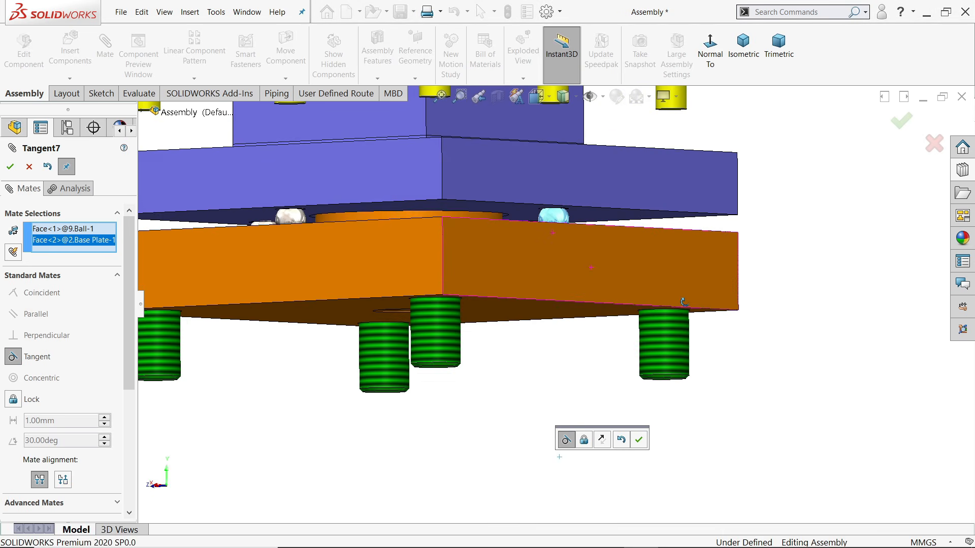
left_click(640, 440)
Orbit the assembly from above and below to inspect the mated plates and bolts
middle_click_drag(639, 443, 638, 330)
scroll(568, 266, "down", 9)
scroll(613, 341, "up", 9)
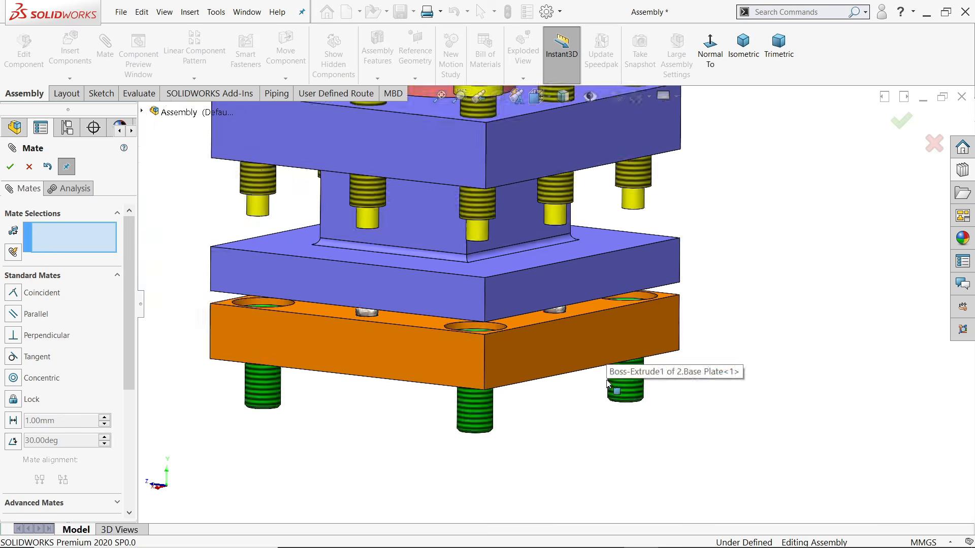
middle_click_drag(585, 403, 577, 255)
scroll(561, 386, "down", 3)
scroll(575, 259, "up", 2)
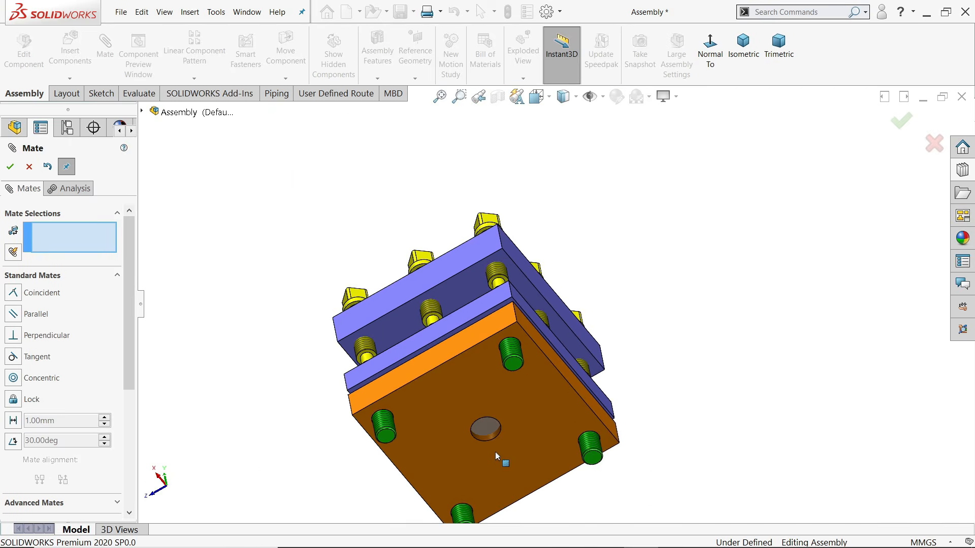
scroll(495, 453, "down", 8)
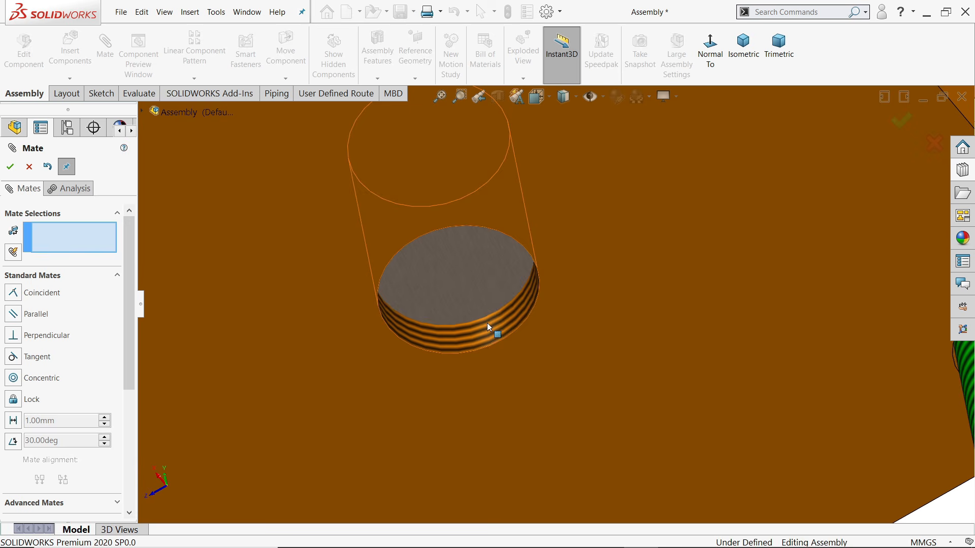
scroll(487, 330, "up", 10)
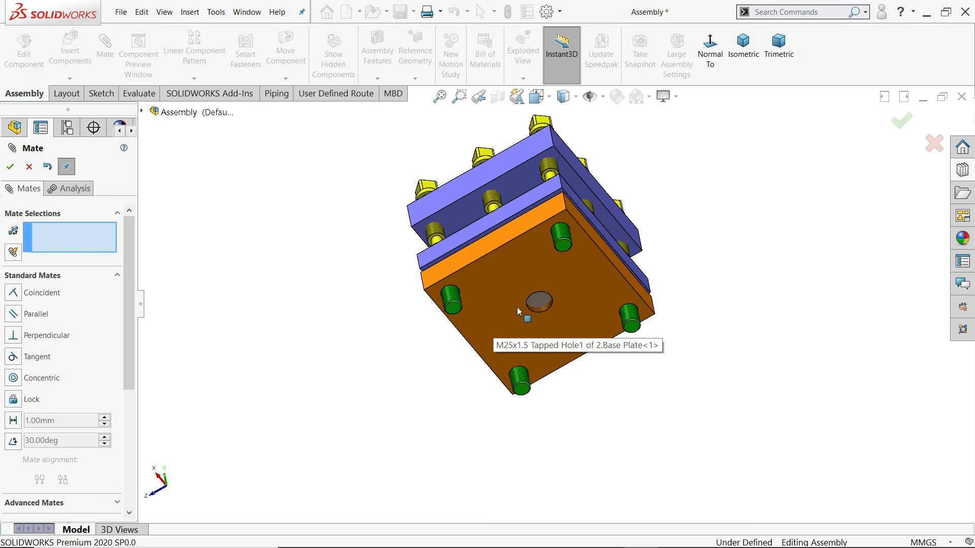
middle_click_drag(660, 224, 565, 374)
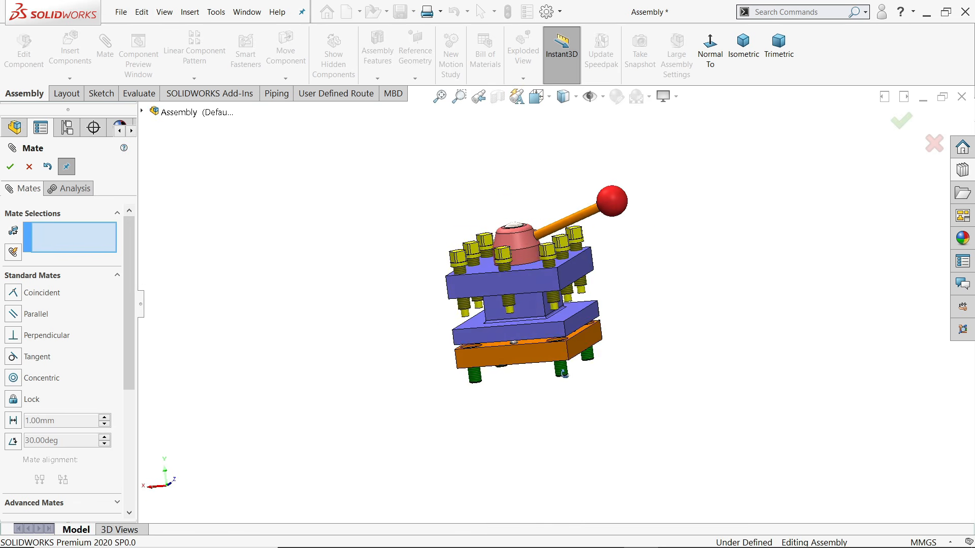
Return to isometric view, close the mate setup and collapse Compressed Spring in the tree
left_click(743, 67)
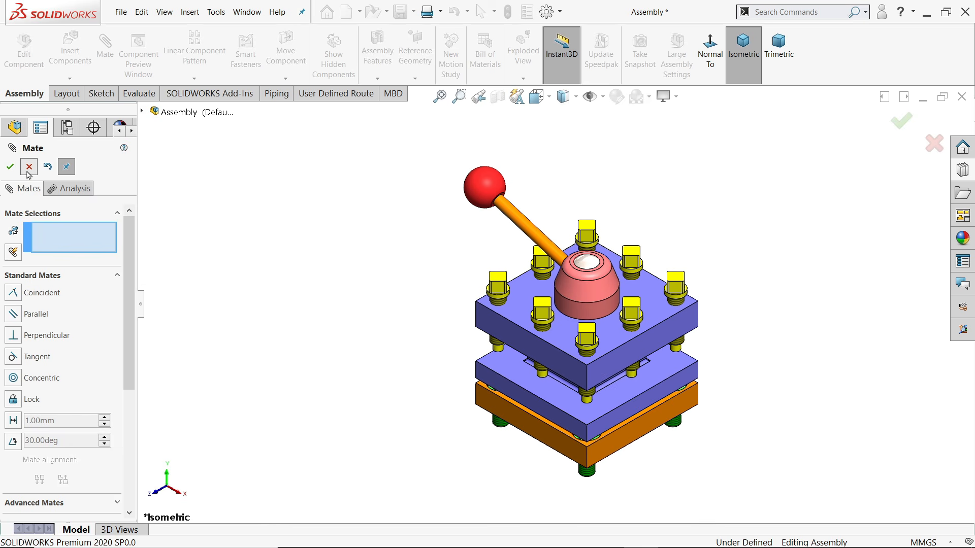
left_click(28, 170)
scroll(396, 318, "up", 4)
scroll(599, 356, "down", 4)
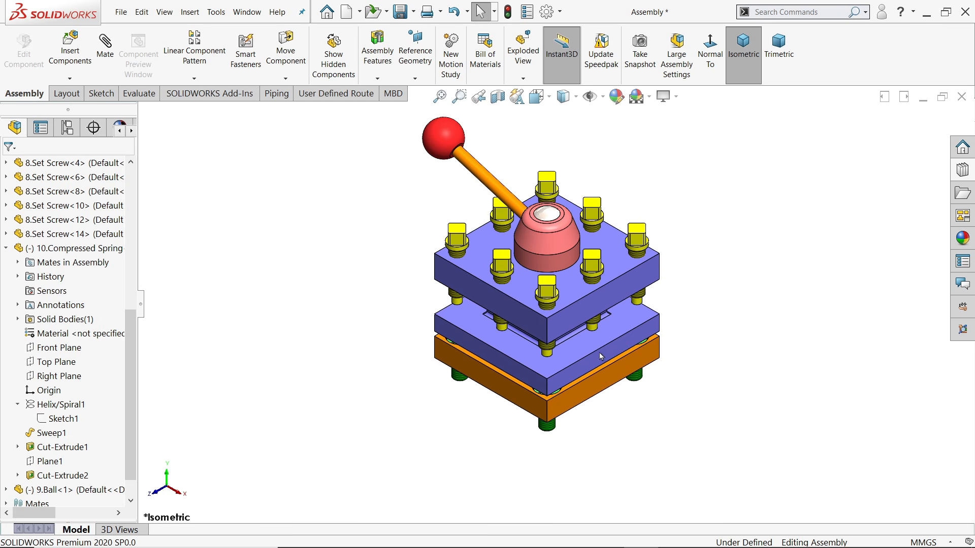
left_click(6, 249)
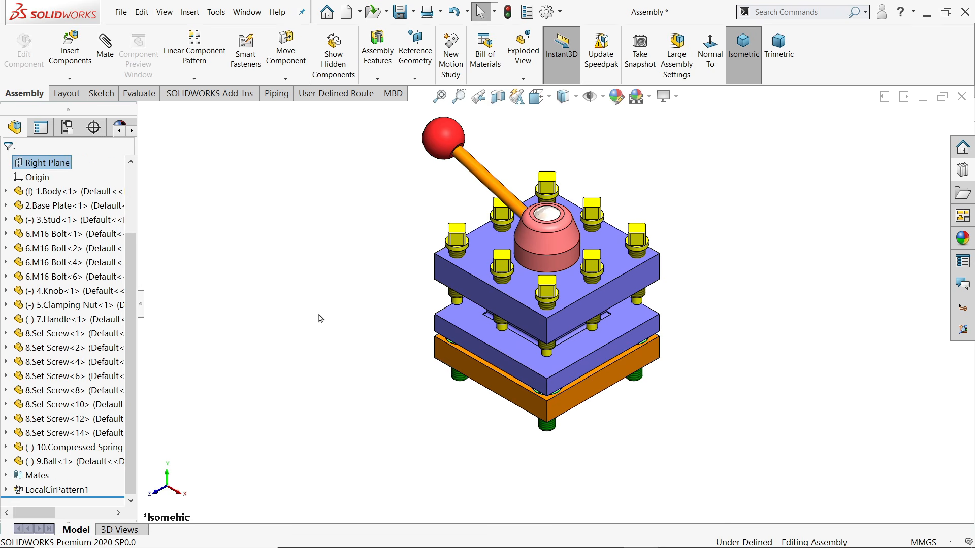
Swing the handle around on the clamping nut
scroll(356, 347, "up", 2)
scroll(615, 253, "down", 3)
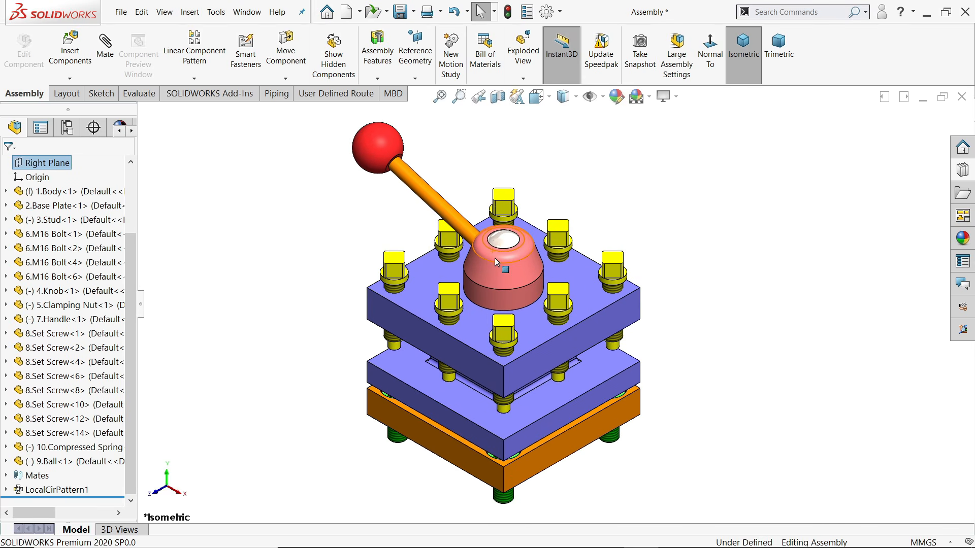
left_click_drag(497, 263, 518, 260)
left_click(681, 208)
scroll(658, 253, "up", 2)
mouse_move(661, 274)
middle_mouse_down()
mouse_move(668, 270)
mouse_move(653, 266)
mouse_move(658, 272)
middle_mouse_up()
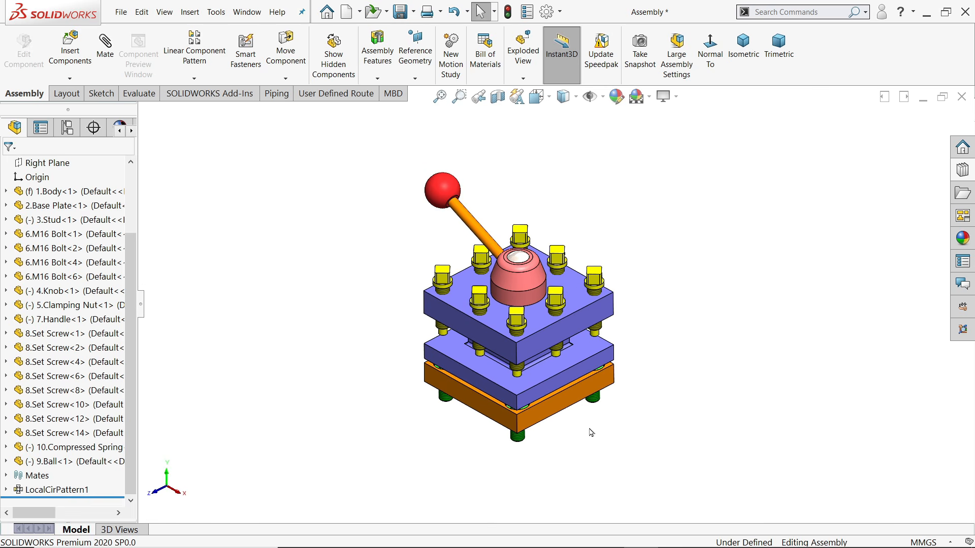
left_click(400, 13)
left_click(263, 253)
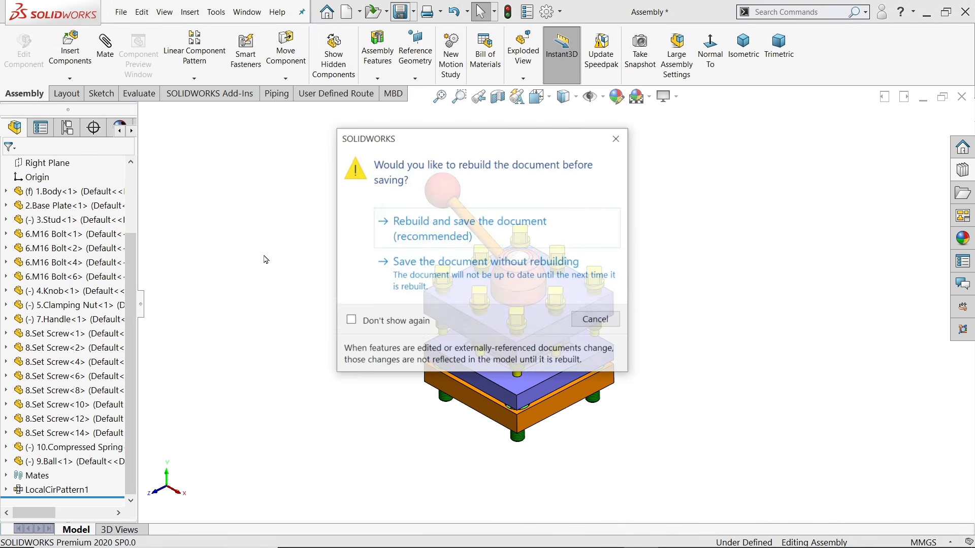
left_click(434, 228)
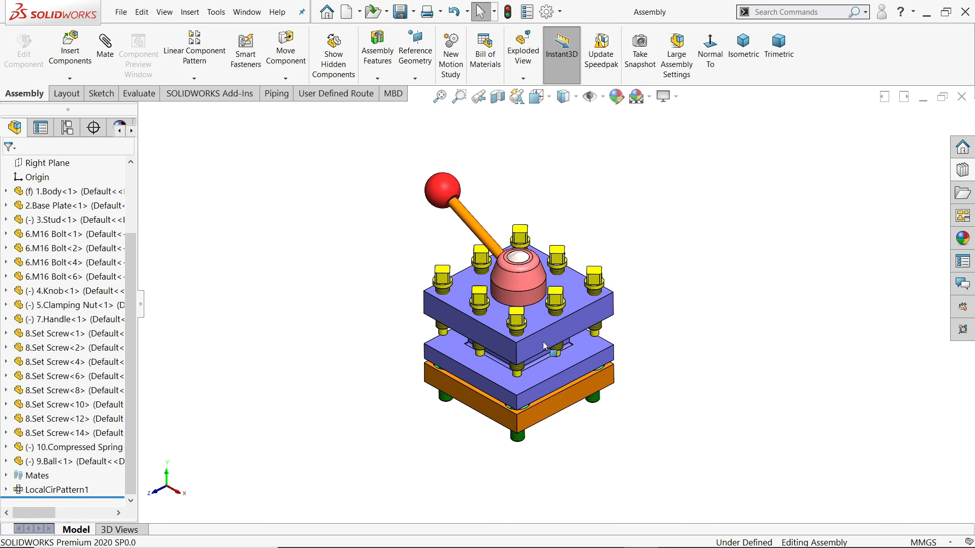
scroll(544, 346, "up", 2)
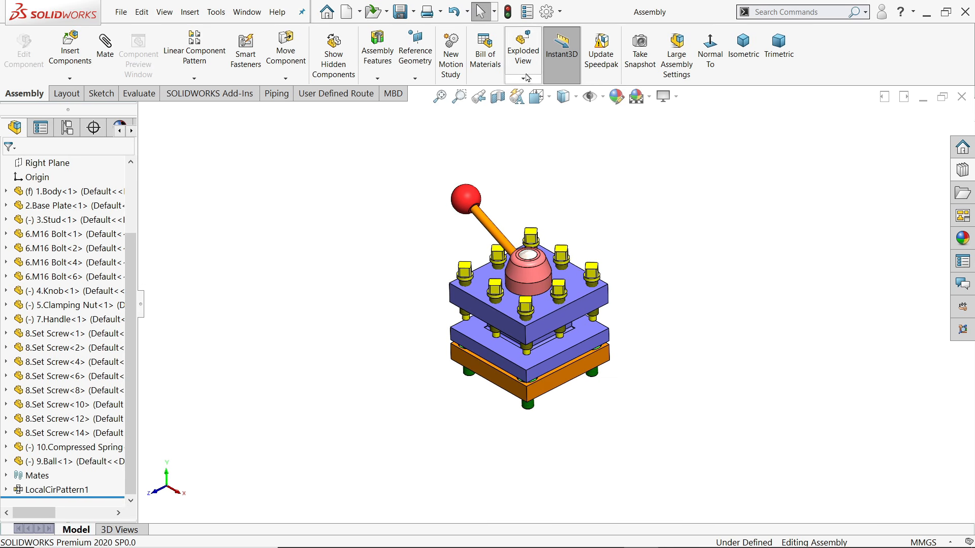
Start an exploded view and drop the four M16 bolts 182.56 mm below the assembly
left_click(523, 56)
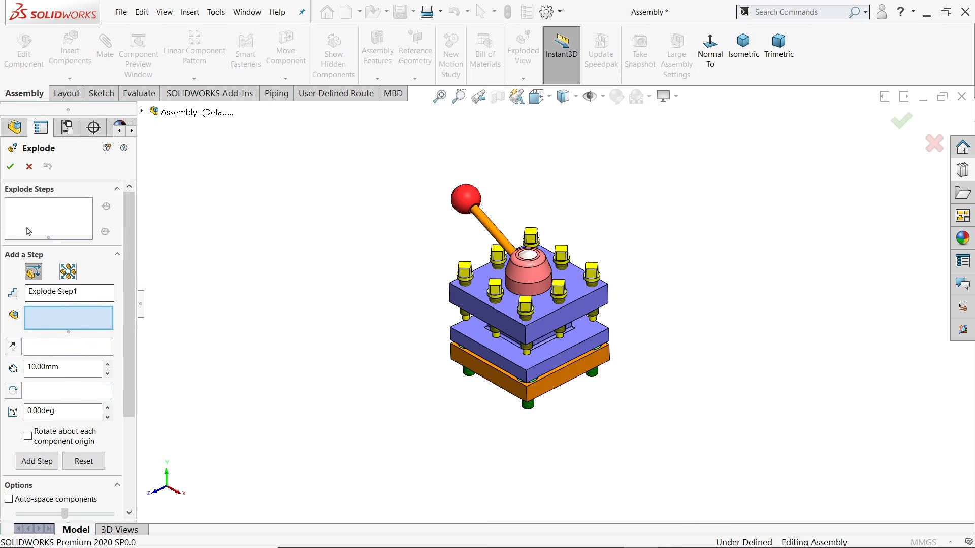
left_click(531, 409)
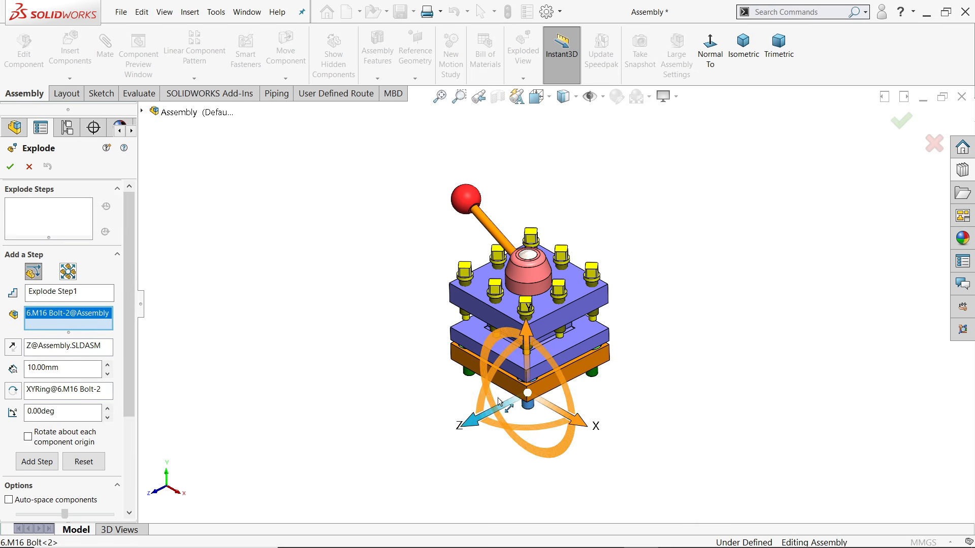
left_click(472, 378)
left_click(598, 376)
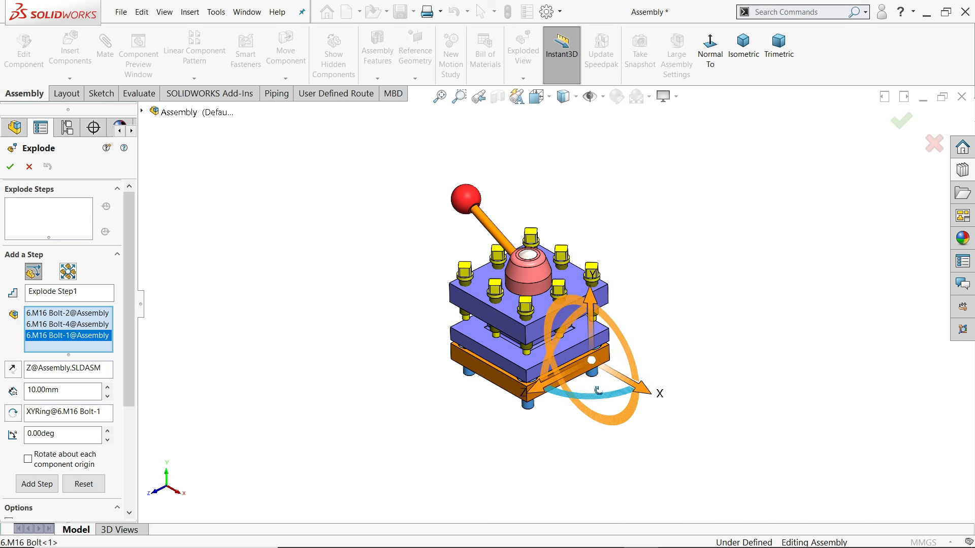
middle_click_drag(598, 390, 687, 367)
left_click(583, 338)
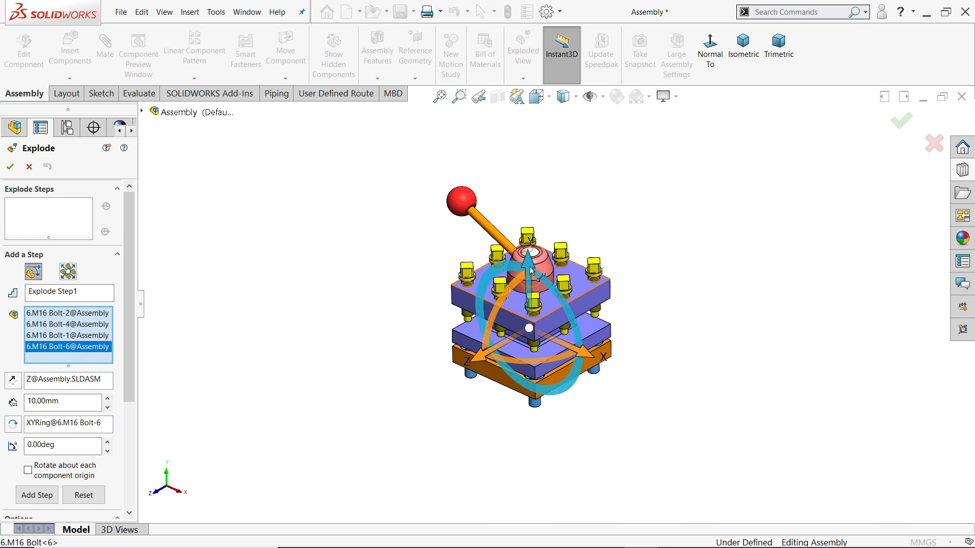
left_click_drag(528, 264, 537, 384)
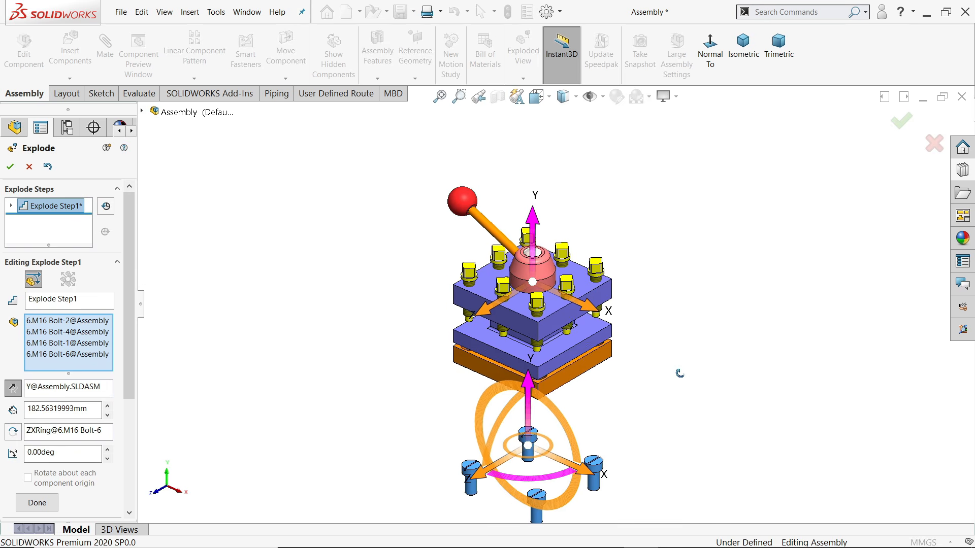
scroll(122, 358, "down", 3)
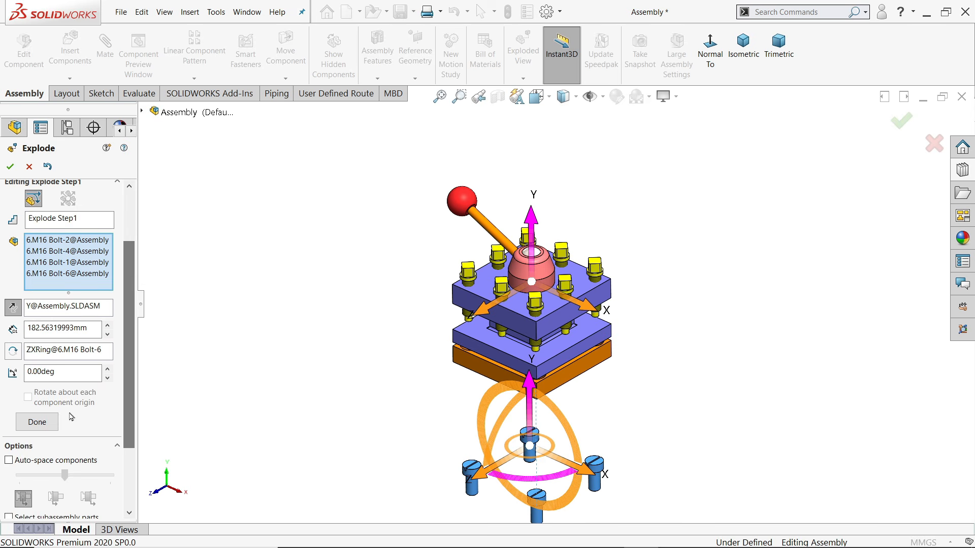
left_click(43, 425)
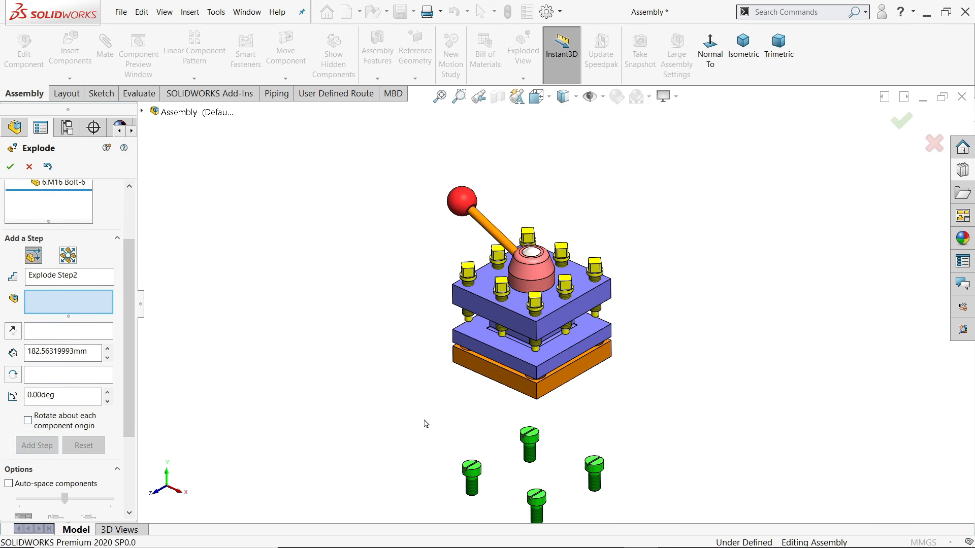
Drop the base plate 132.24 mm below the body as the second explode step
left_click(552, 390)
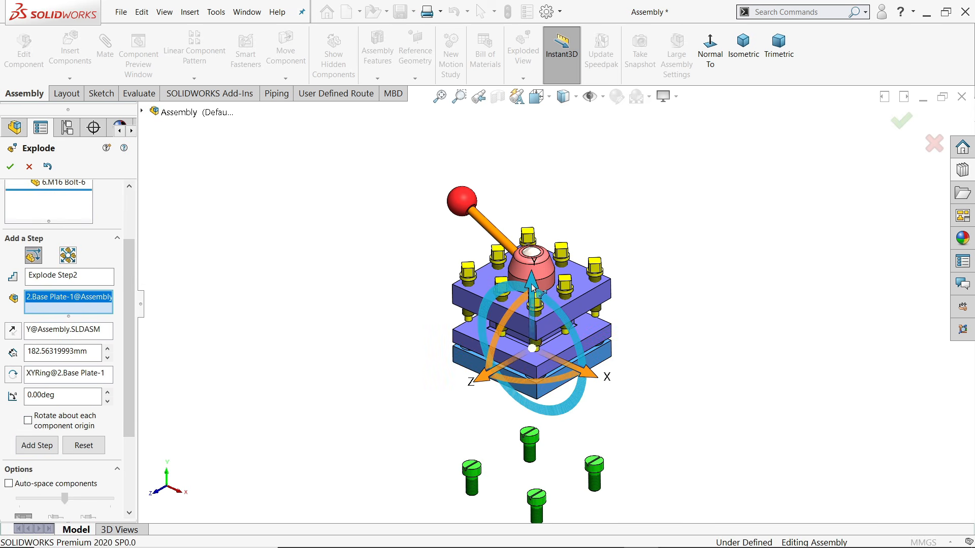
left_click_drag(531, 287, 519, 375)
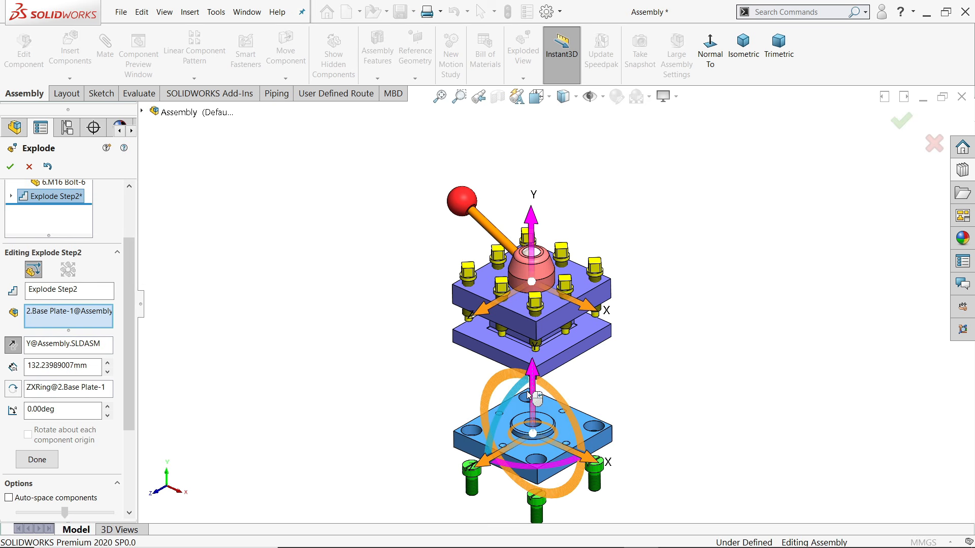
left_click(28, 465)
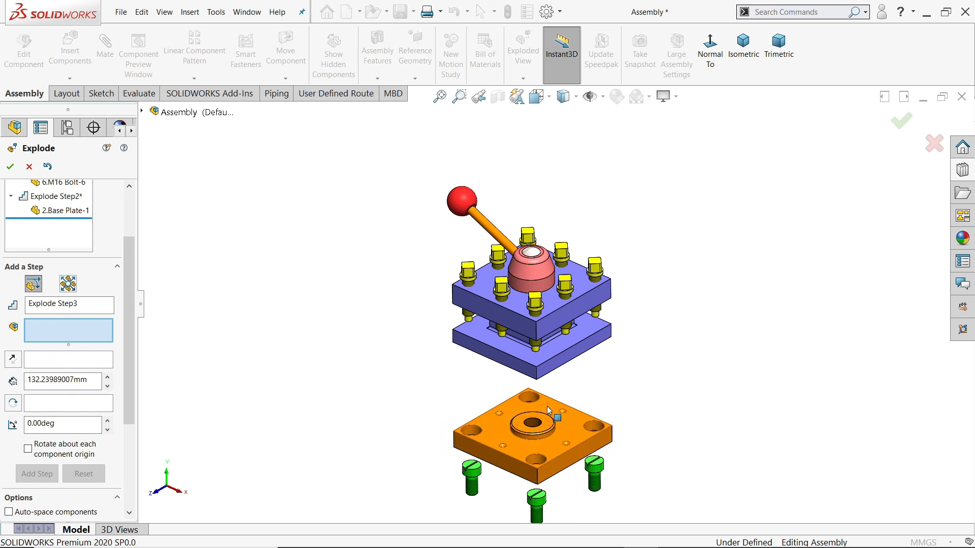
middle_click_drag(557, 387, 543, 357)
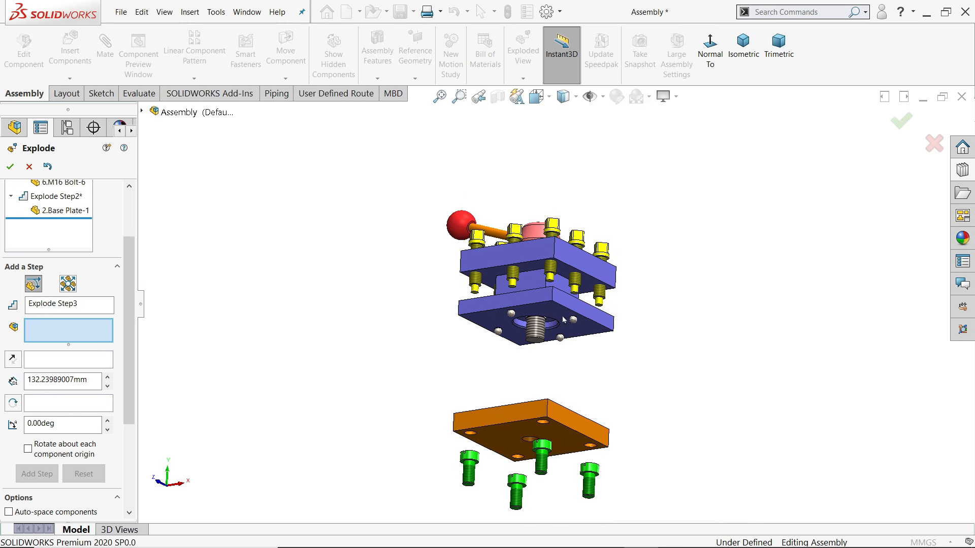
Lower the four steel balls out of the plate toward the base plate as an explode step
scroll(543, 357, "down", 5)
left_click(545, 341)
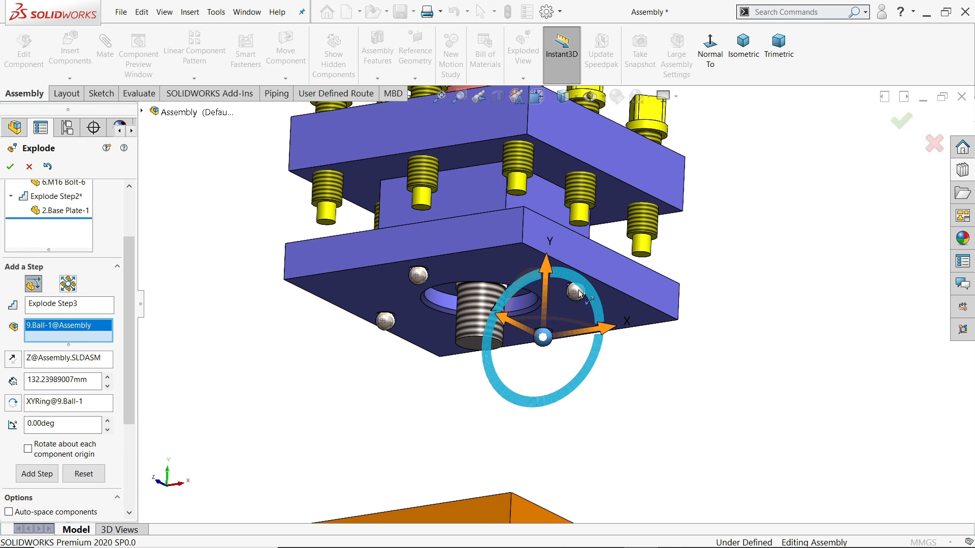
left_click(417, 275)
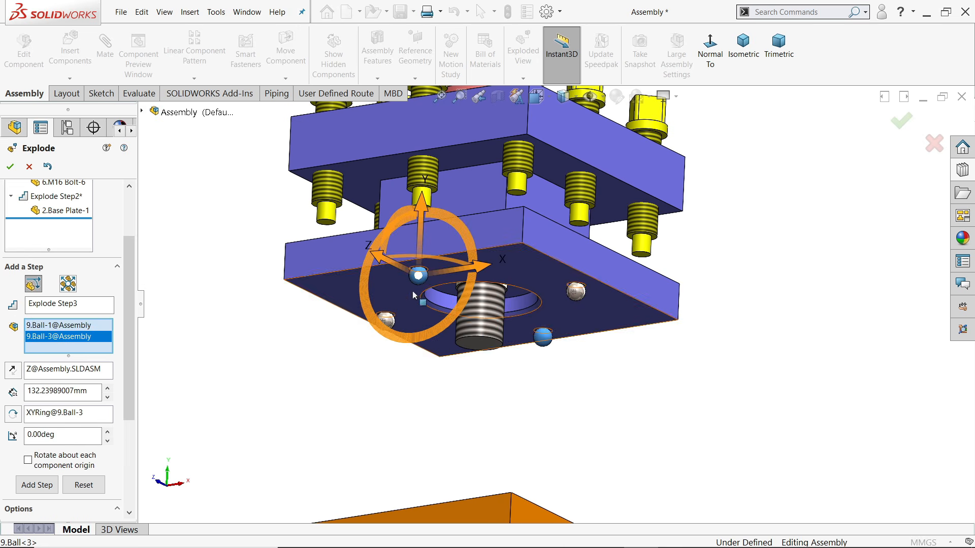
left_click(576, 294)
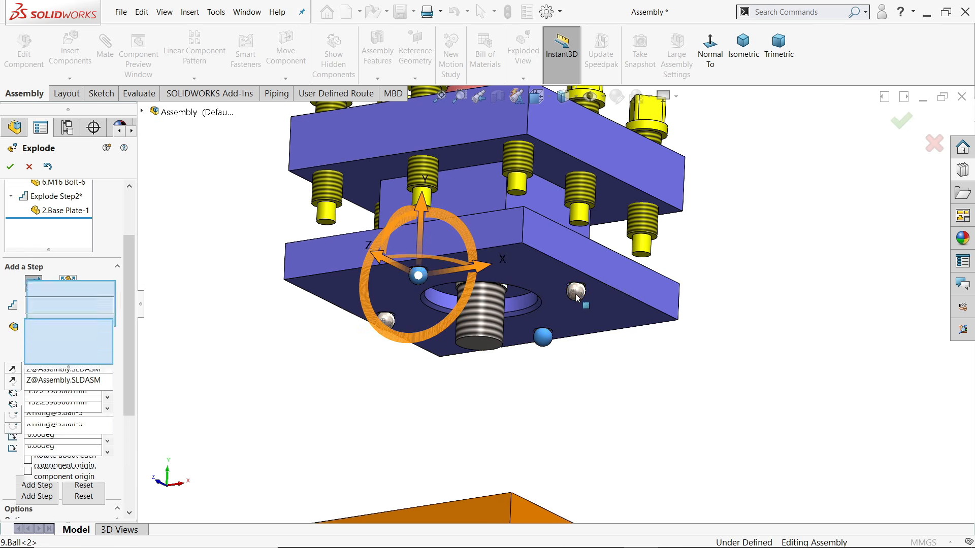
left_click(386, 319)
scroll(555, 378, "up", 6)
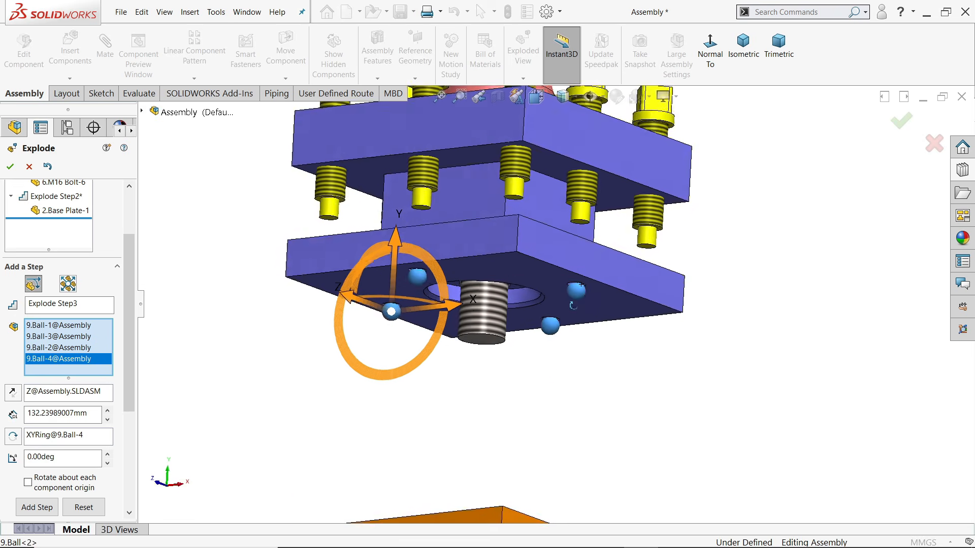
middle_click_drag(606, 344, 537, 291)
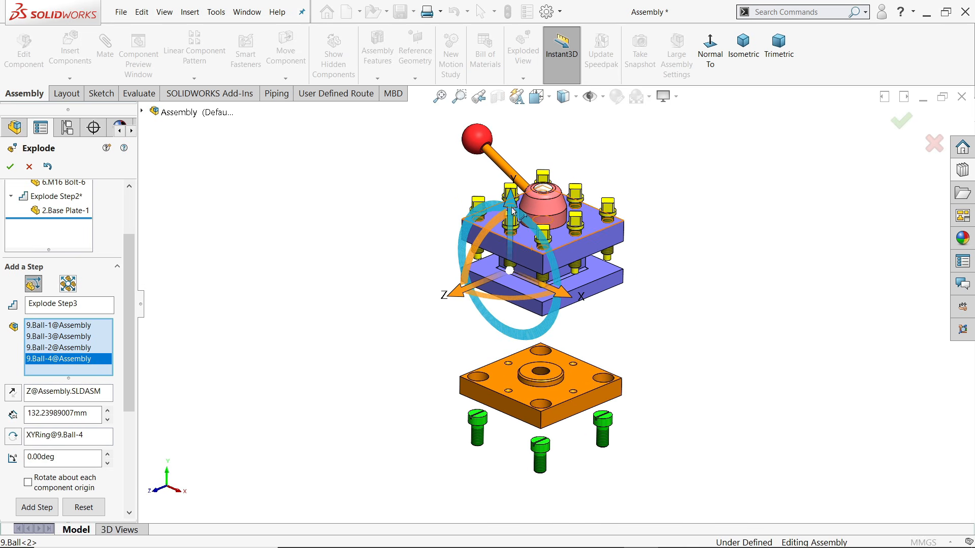
left_click_drag(509, 209, 482, 325)
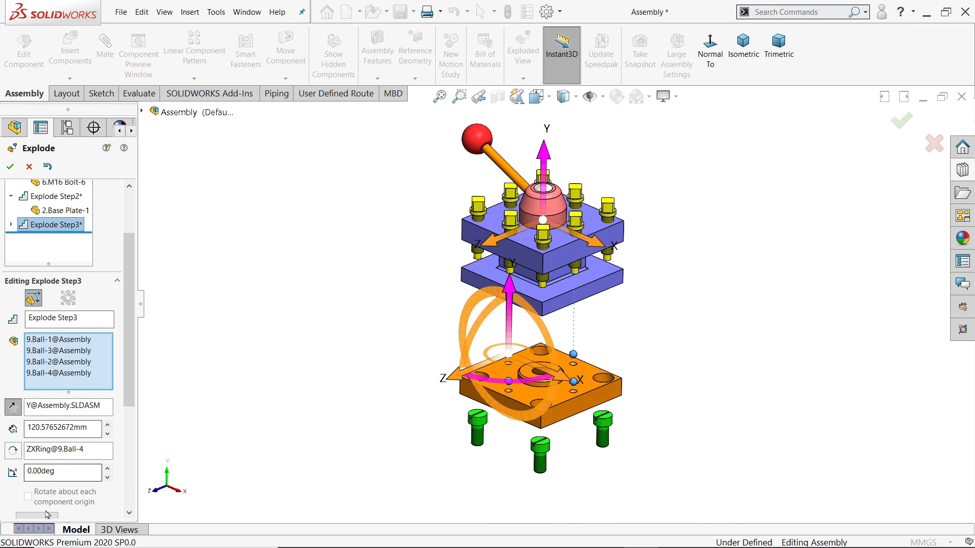
scroll(124, 400, "down", 3)
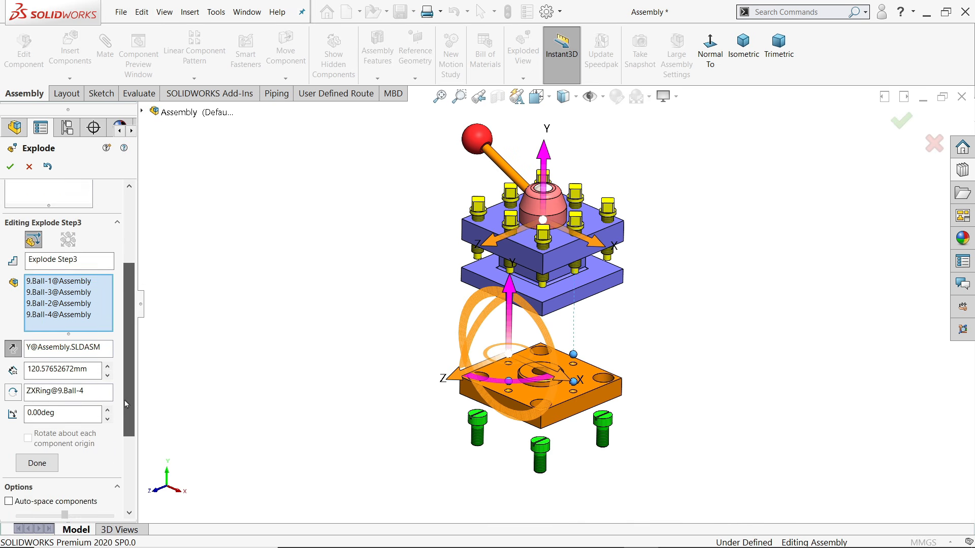
left_click(36, 453)
Move the four compressed springs 112.62 mm along Y as Explode Step4
middle_click_drag(582, 304, 550, 267)
scroll(551, 267, "down", 8)
left_click(651, 235)
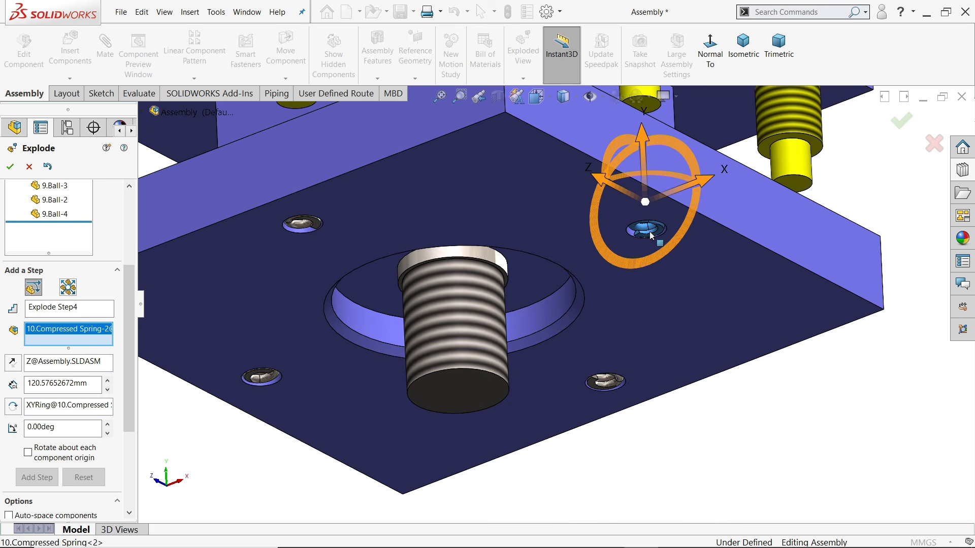
left_click(612, 390)
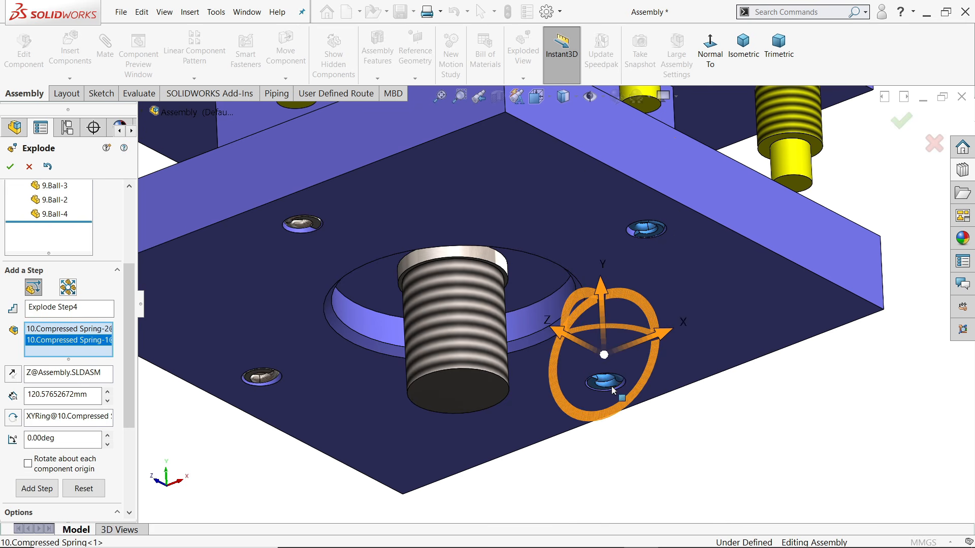
left_click(309, 229)
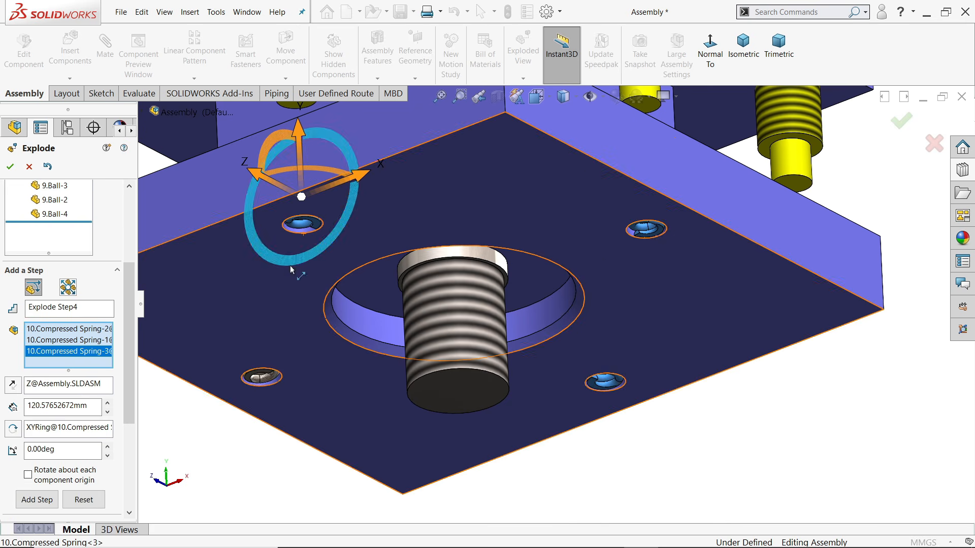
left_click(264, 383)
scroll(559, 303, "up", 3)
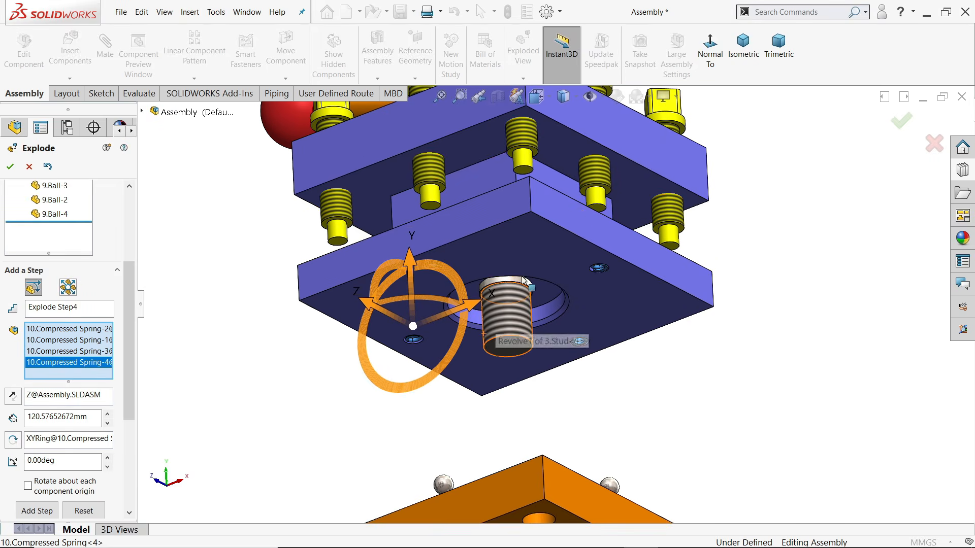
left_click(741, 62)
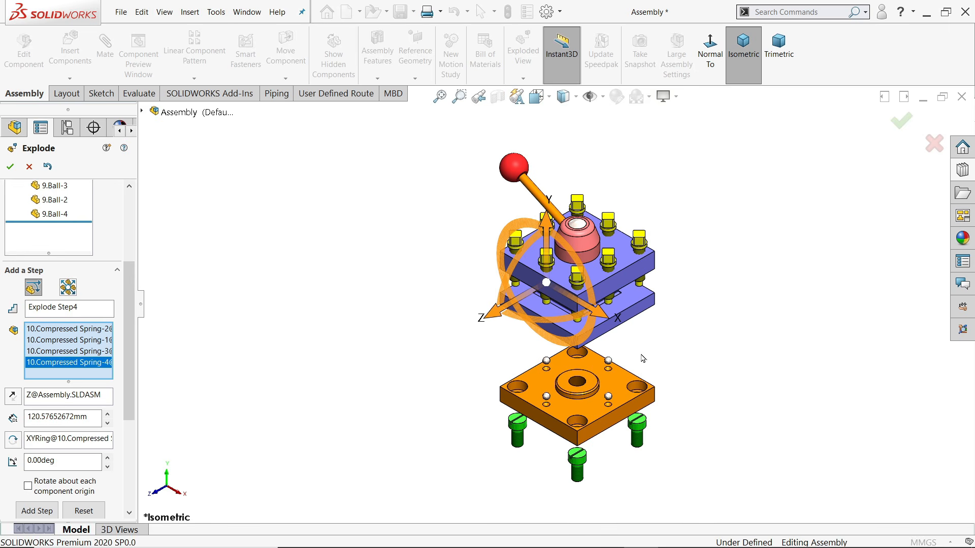
left_click_drag(545, 222, 538, 289)
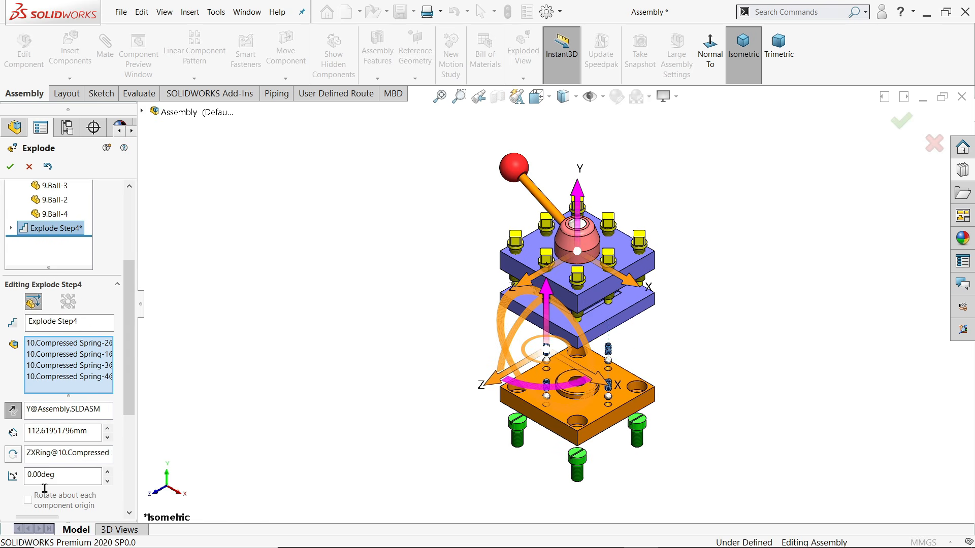
left_click_drag(126, 404, 128, 462)
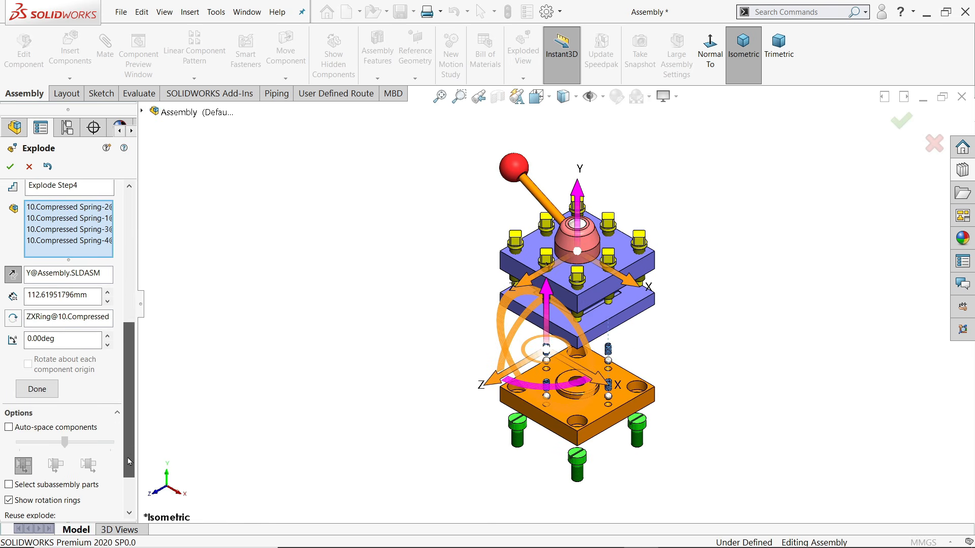
left_click(37, 389)
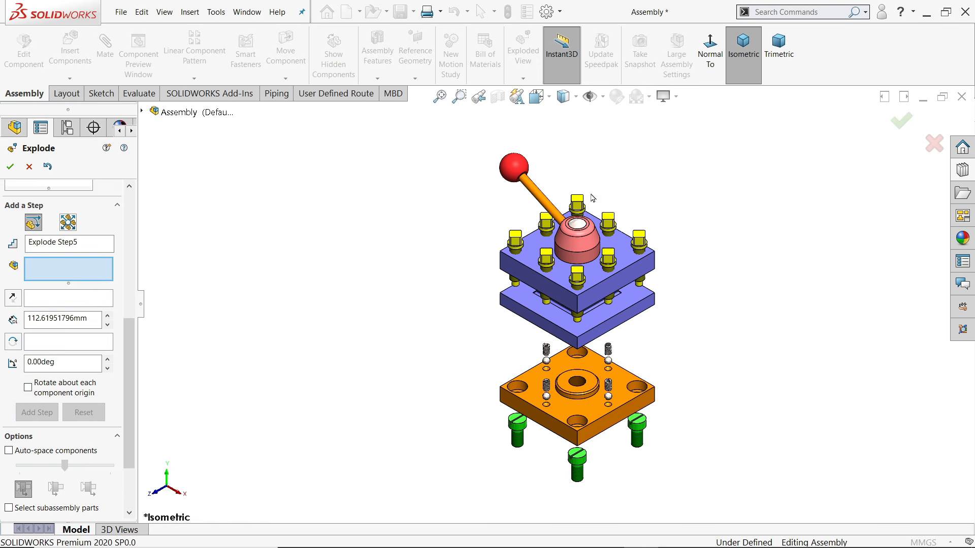
Lift the clamping nut, knob and handle together about 160 mm above the plates
left_click(577, 242)
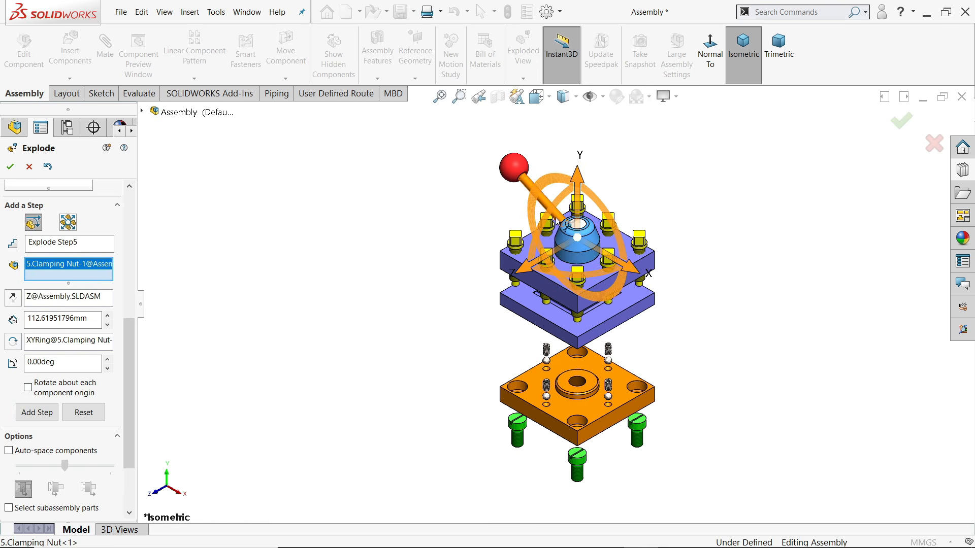
left_click_drag(555, 214, 552, 210)
left_click(520, 171)
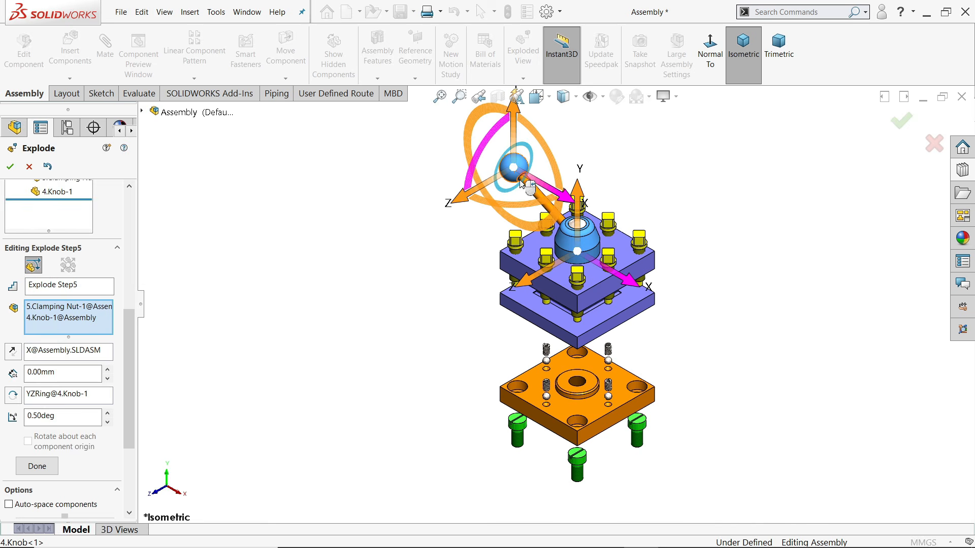
left_click(541, 202)
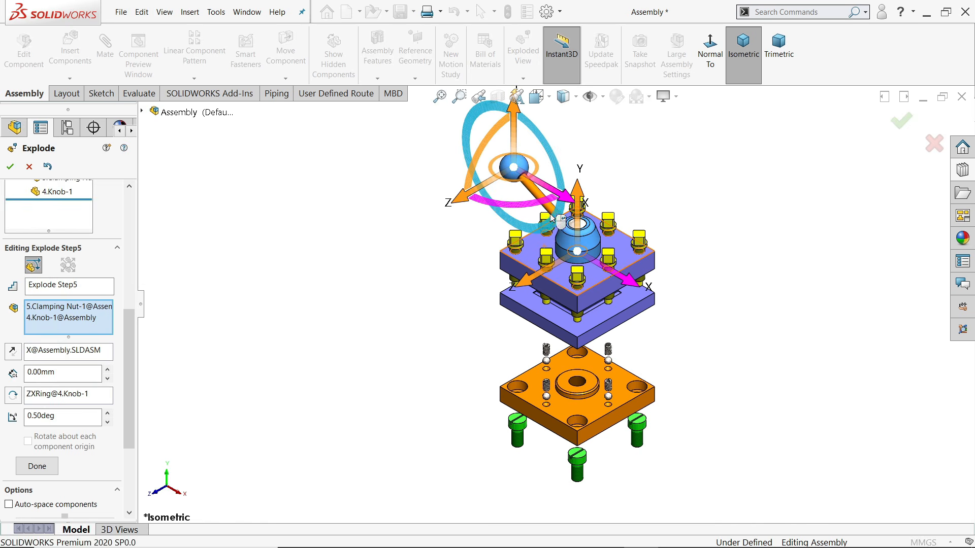
scroll(564, 222, "down", 5)
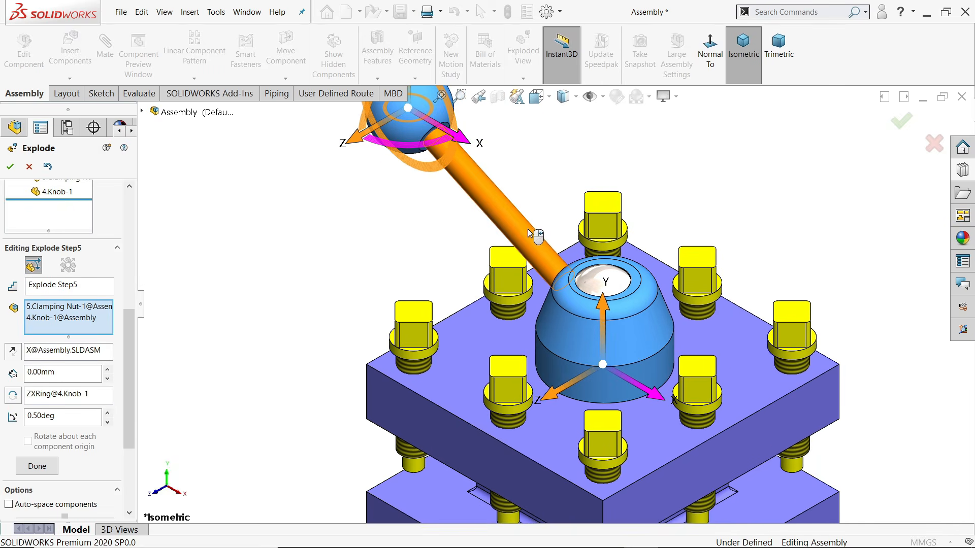
left_click(539, 250)
scroll(540, 248, "up", 4)
scroll(539, 248, "up", 3)
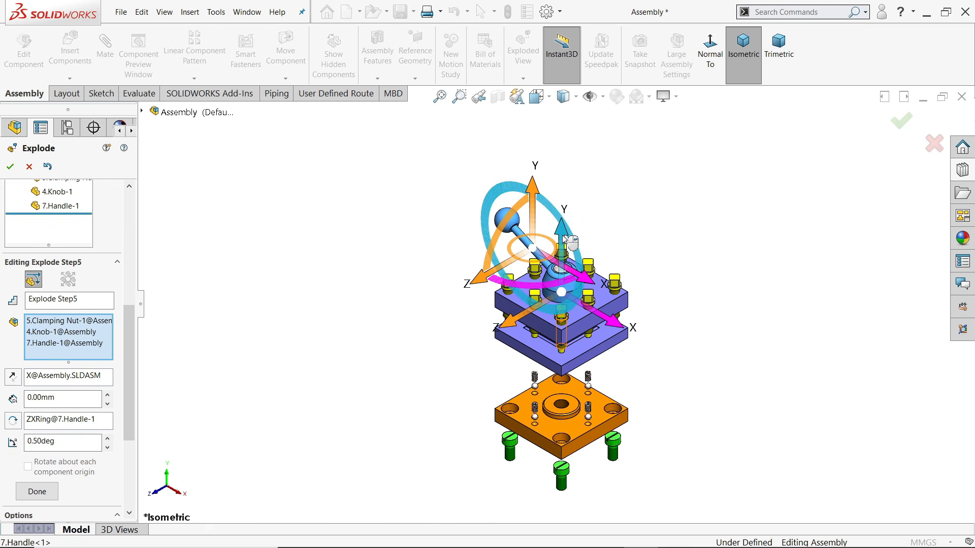
left_click(539, 203)
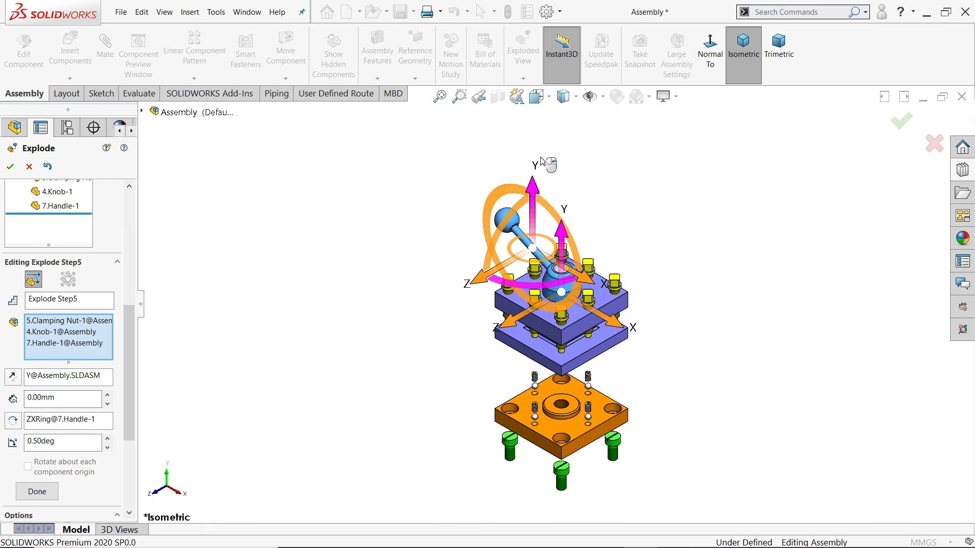
left_click_drag(535, 191, 540, 111)
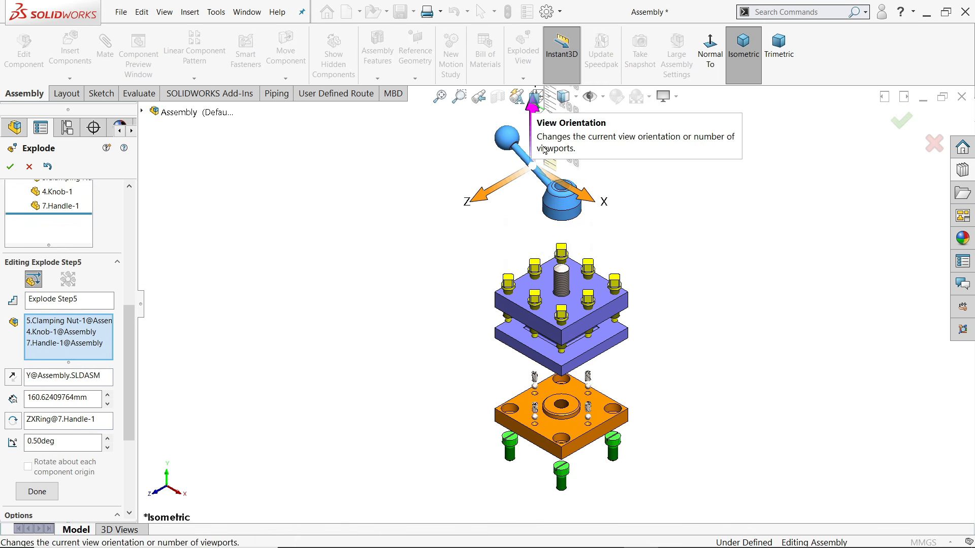
left_click(24, 496)
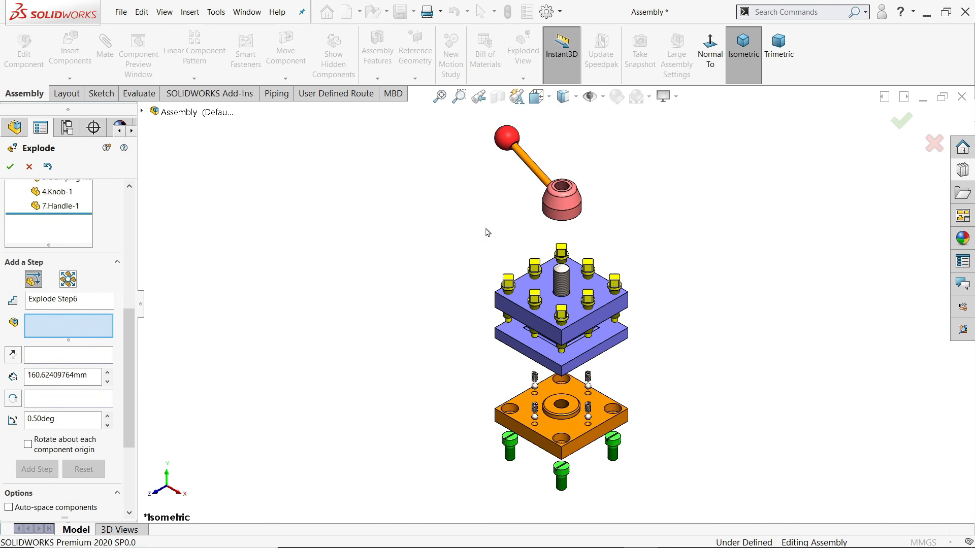
Pull the ball knob off the end of the handle as its own explode step
left_click(515, 146)
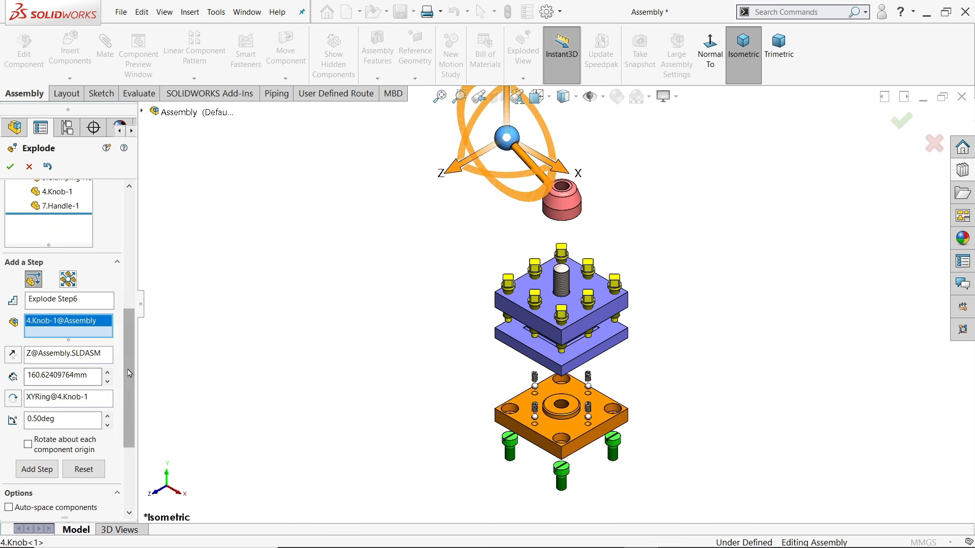
mouse_move(128, 378)
left_mouse_down()
mouse_move(128, 408)
mouse_move(127, 381)
left_mouse_up()
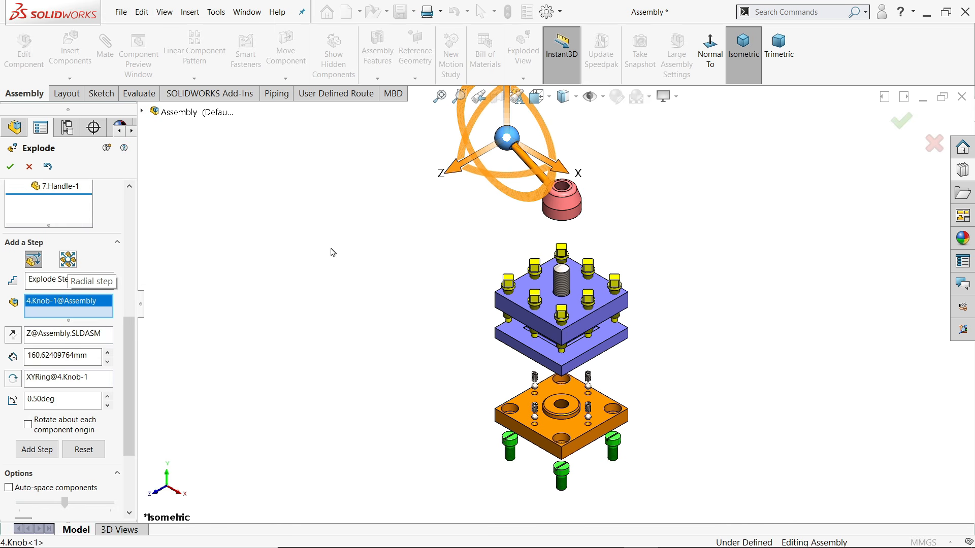
left_click_drag(568, 176, 534, 98)
left_click(37, 463)
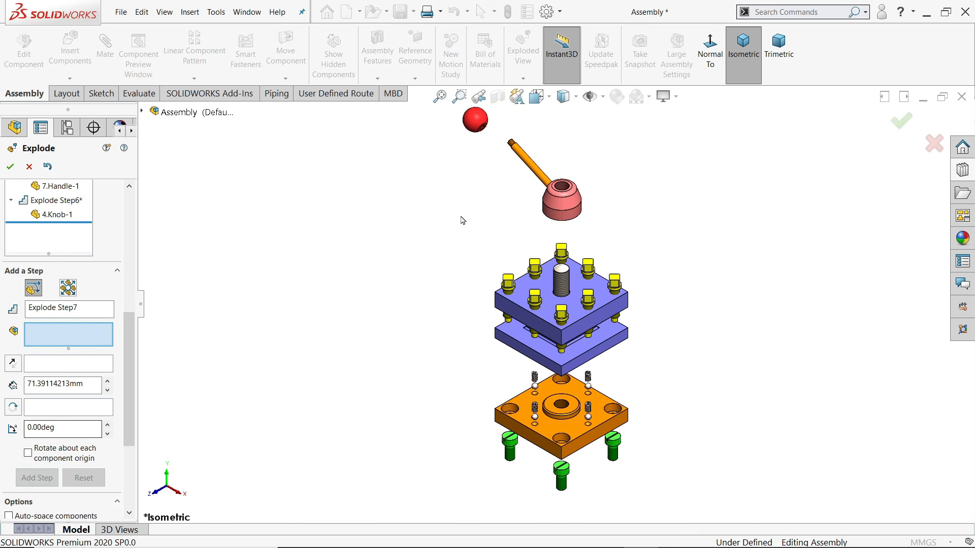
Slide the handle out of the clamping nut, then raise the centre stud 85.27 mm
left_click(534, 171)
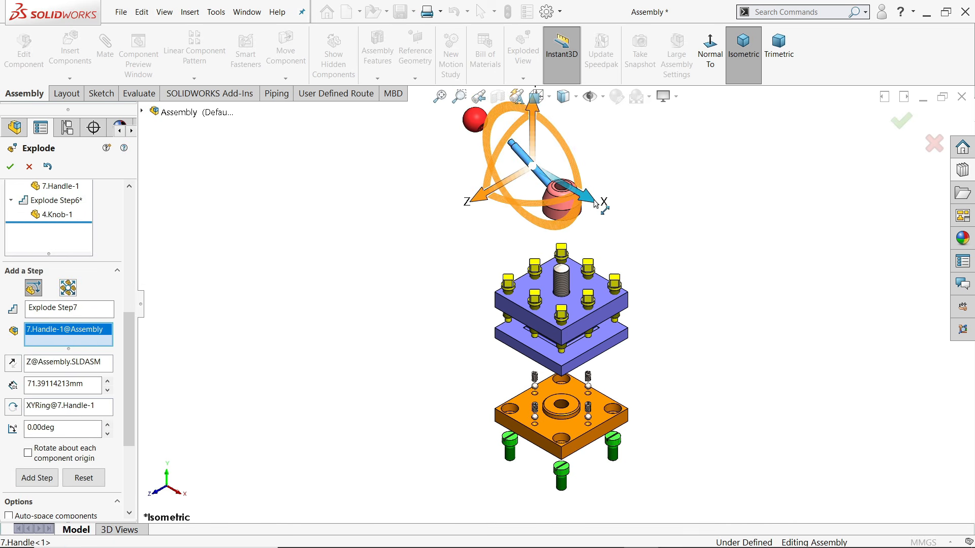
mouse_move(593, 197)
left_mouse_down()
mouse_move(573, 182)
mouse_move(582, 189)
left_mouse_up()
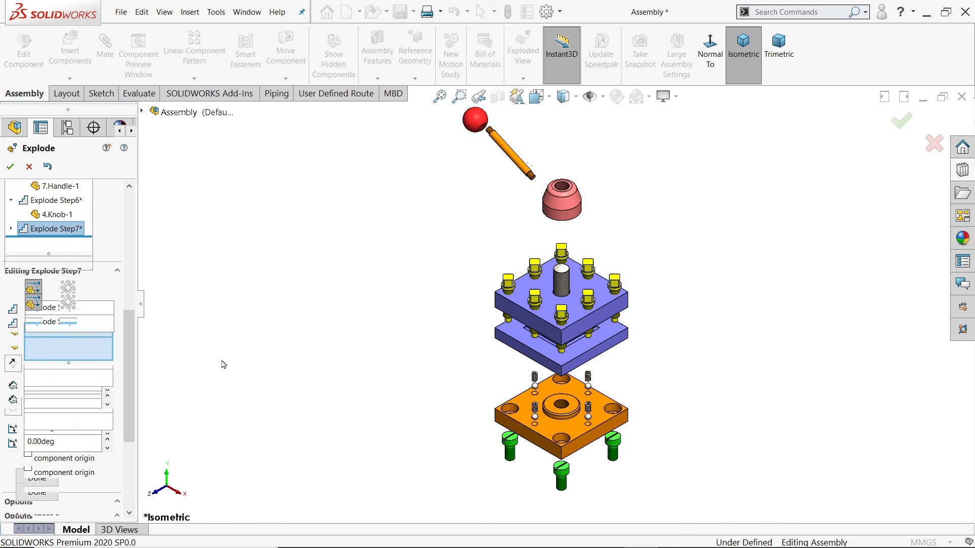
left_click(35, 492)
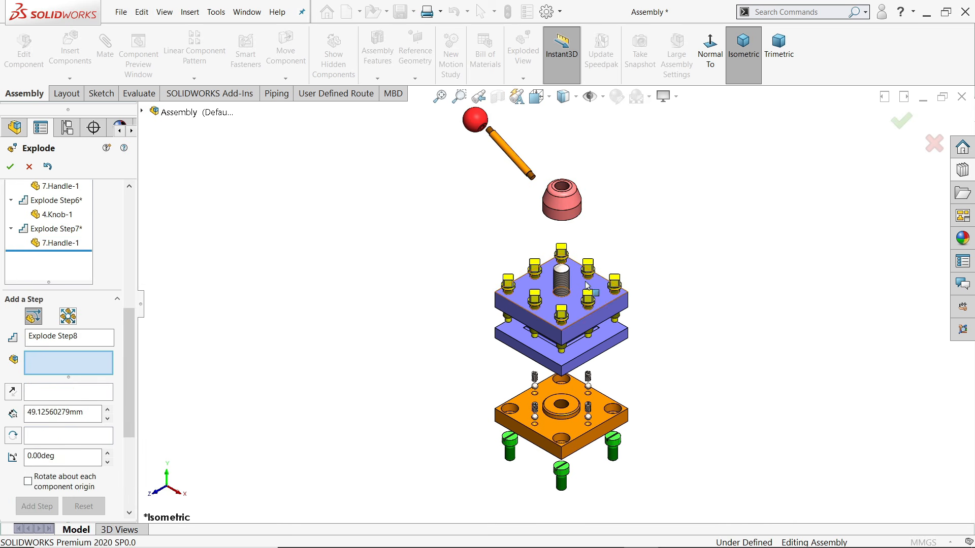
left_click(563, 284)
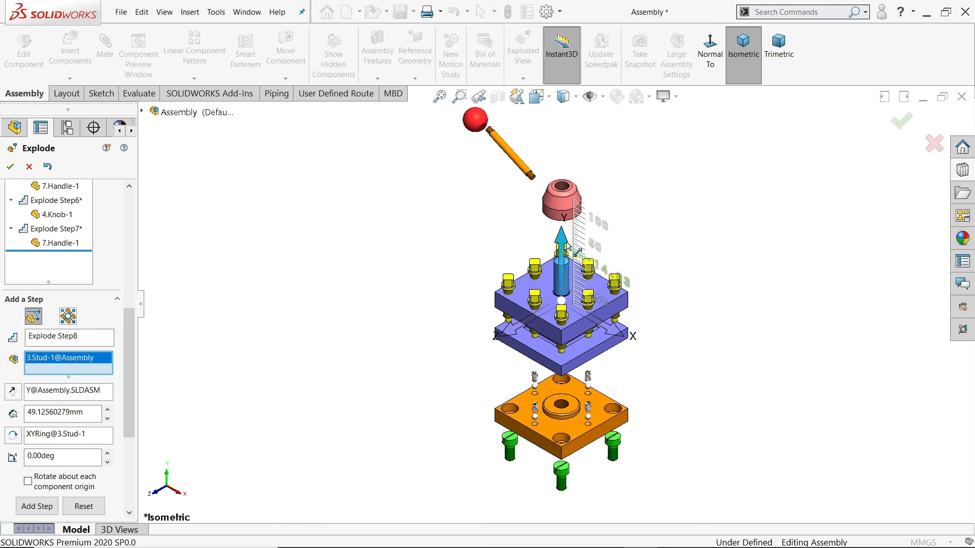
left_click_drag(568, 248, 568, 230)
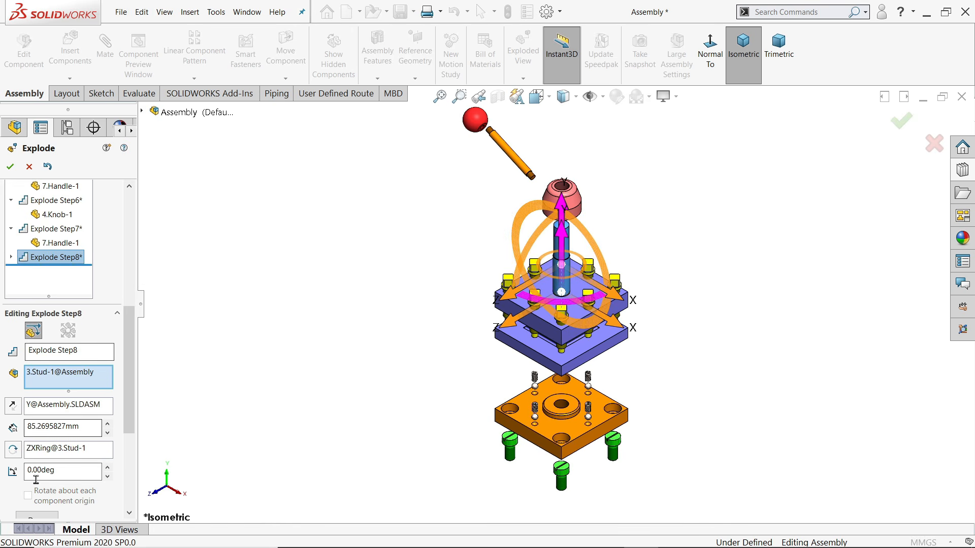
Finish the stud step and select all eight set screws in the top plate
left_click(32, 516)
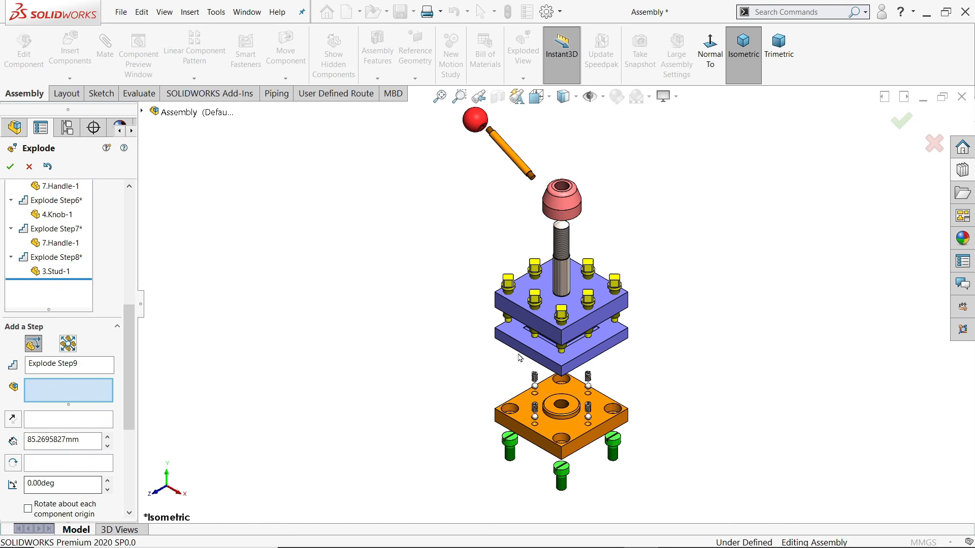
scroll(573, 285, "down", 4)
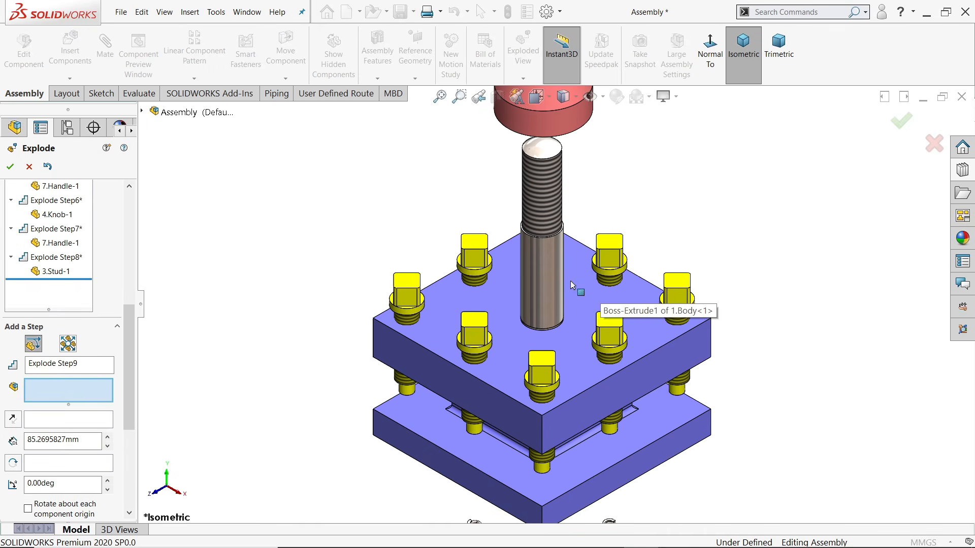
left_click(612, 263)
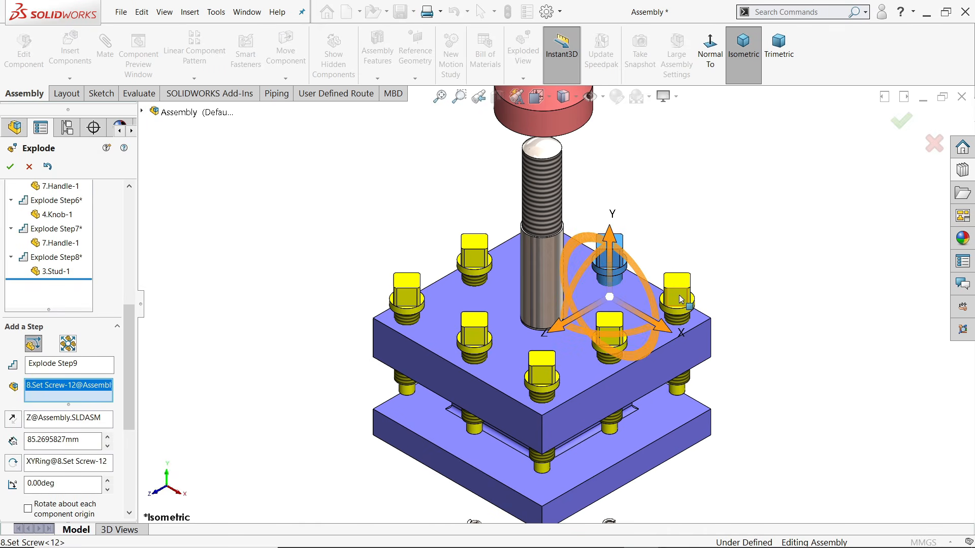
left_click(681, 299)
left_click(617, 328)
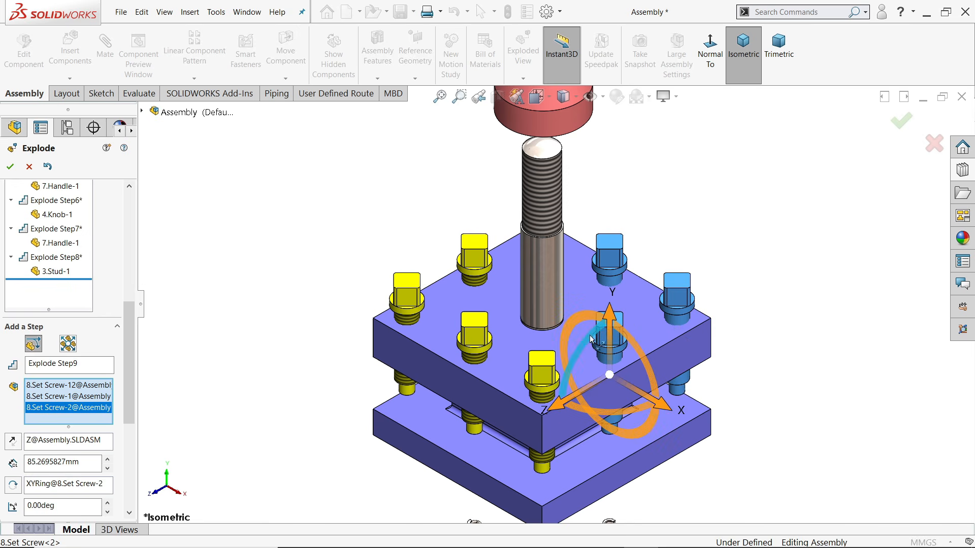
left_click(545, 363)
left_click(474, 330)
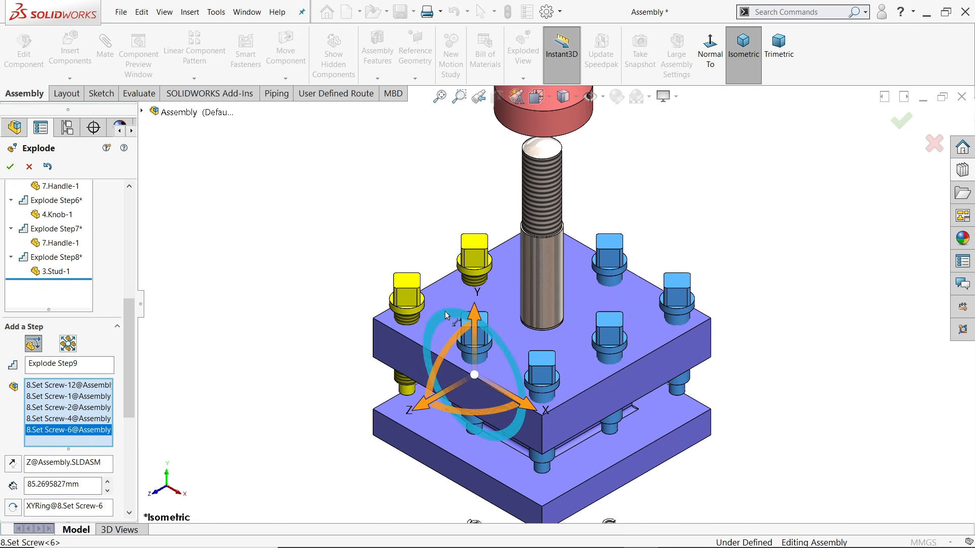
left_click(412, 286)
left_click(479, 244)
middle_click_drag(625, 215, 552, 216)
left_click(548, 210)
Lift the eight set screws 119.42 mm above the body plate as Explode Step9
key("ctrl+7")
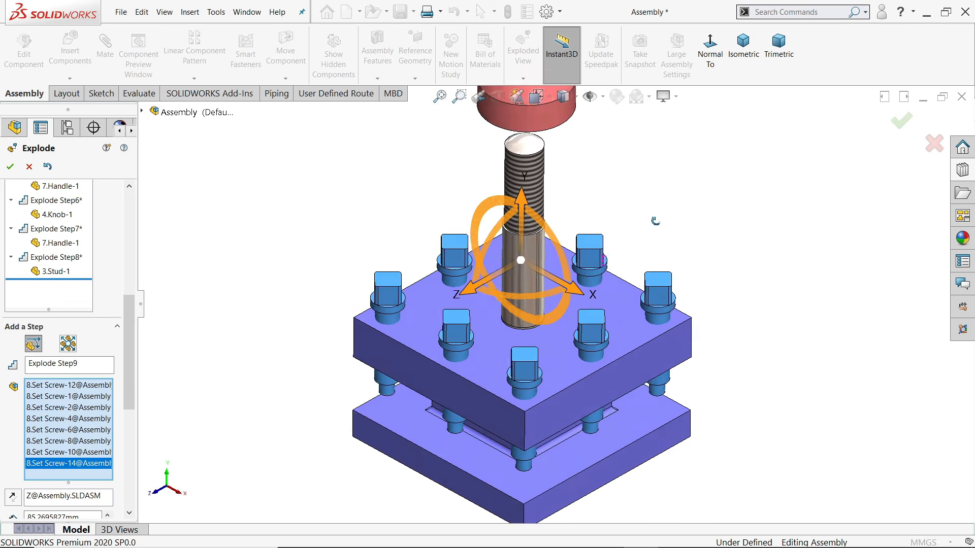
left_click(738, 76)
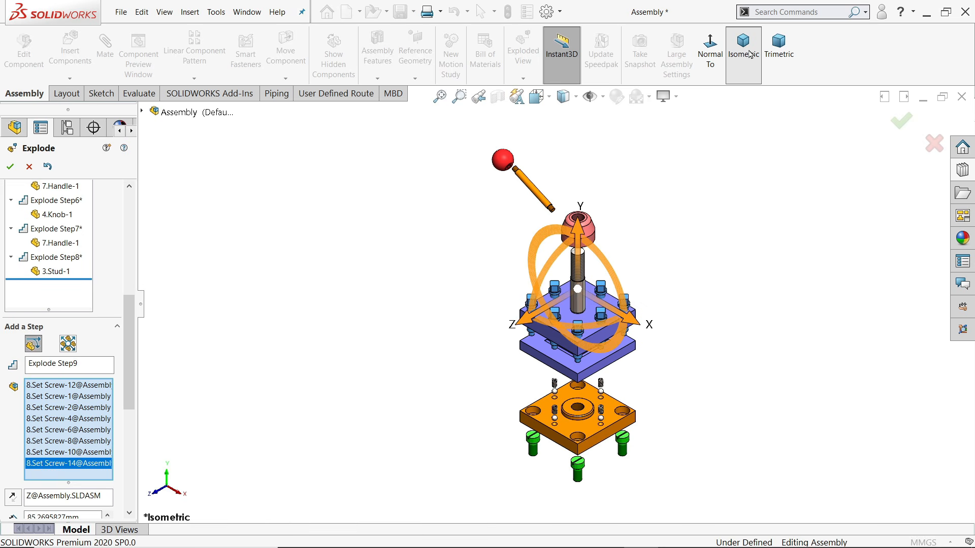
scroll(590, 346, "down", 1)
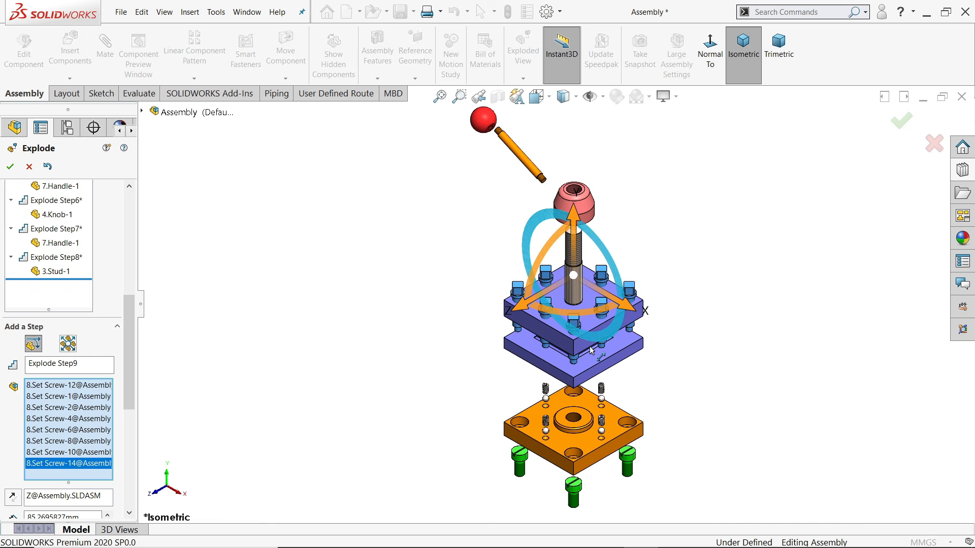
left_click_drag(576, 218, 581, 152)
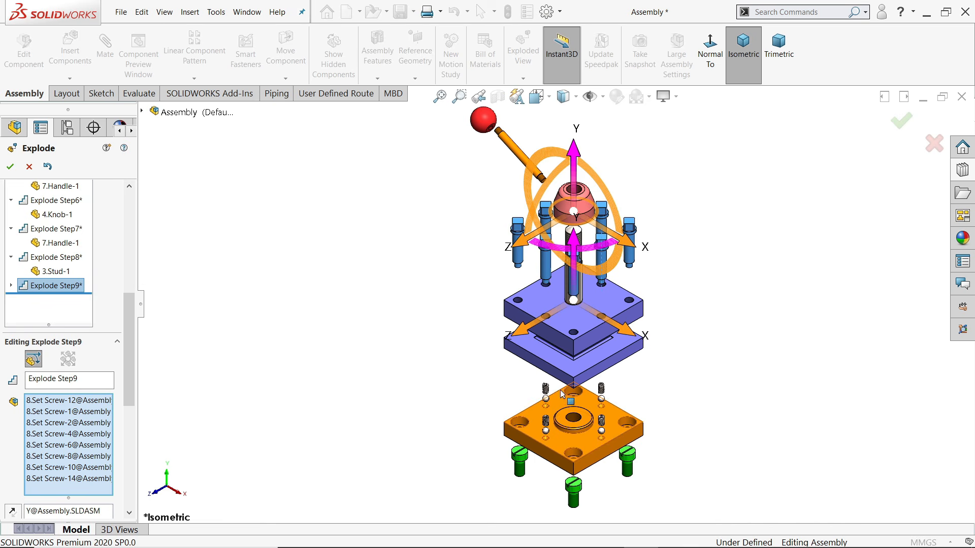
left_click_drag(130, 394, 130, 467)
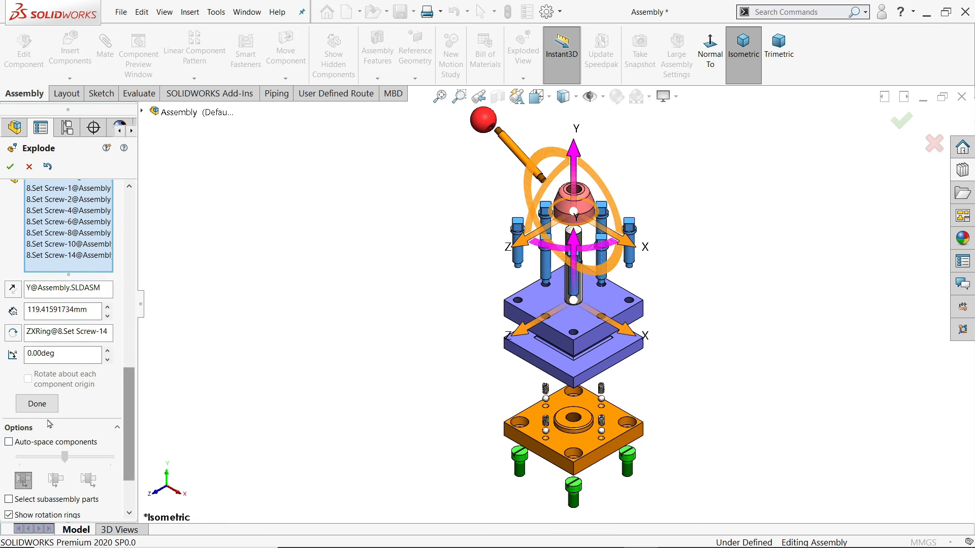
left_click(36, 405)
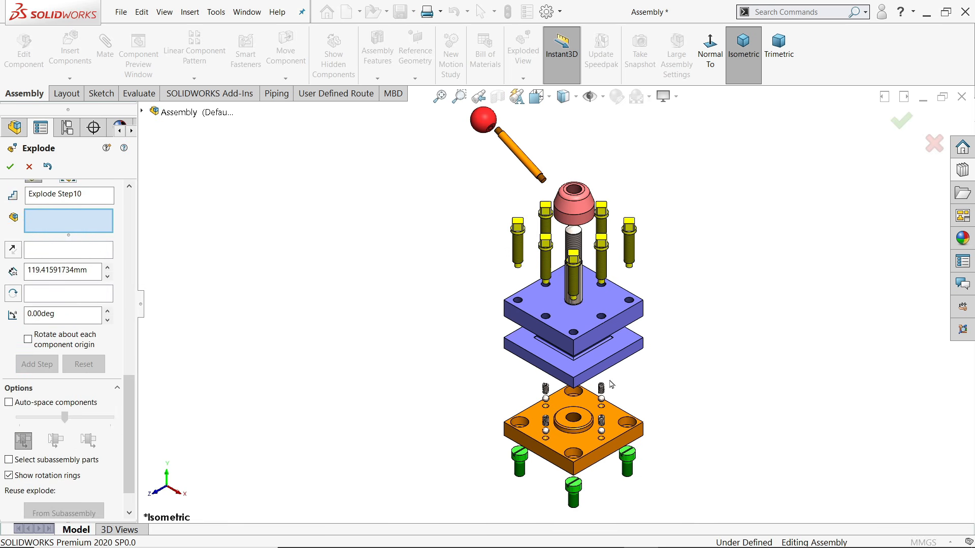
Raise the clamping nut about 63 mm in a new explode step
middle_click_drag(644, 385, 643, 364)
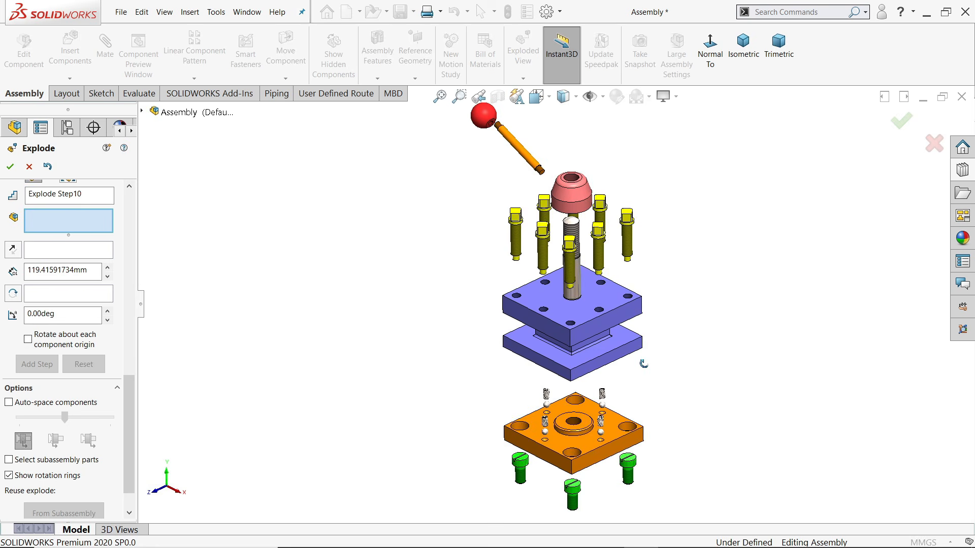
left_click(744, 46)
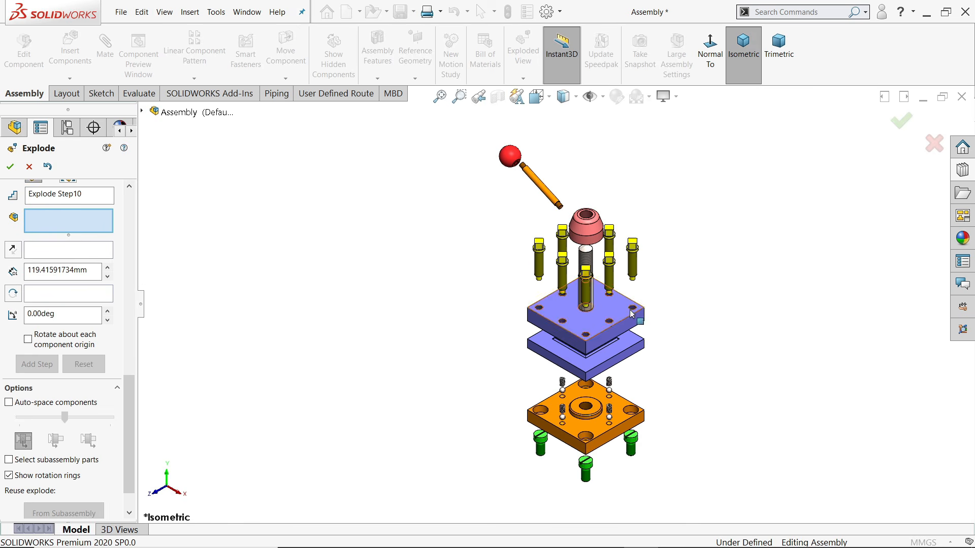
scroll(673, 306, "down", 2)
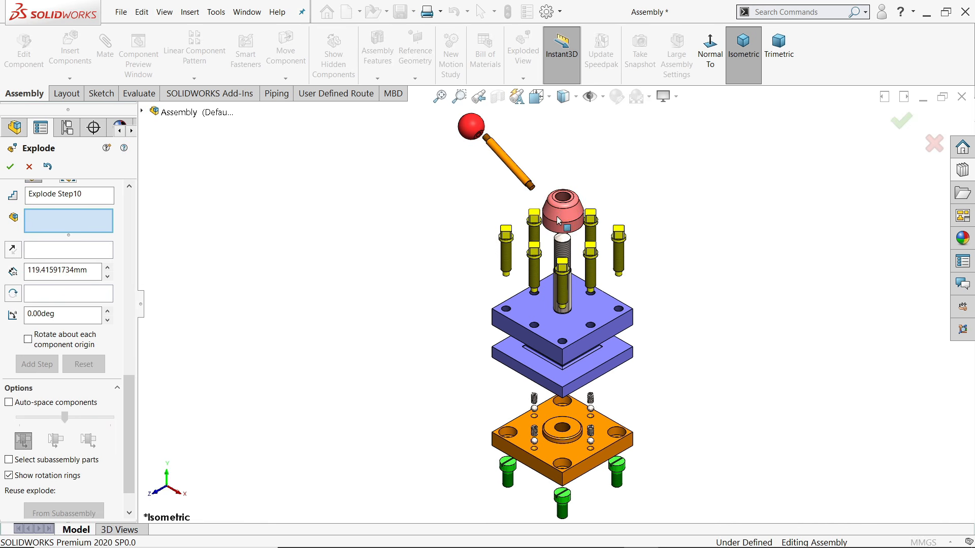
left_click(569, 220)
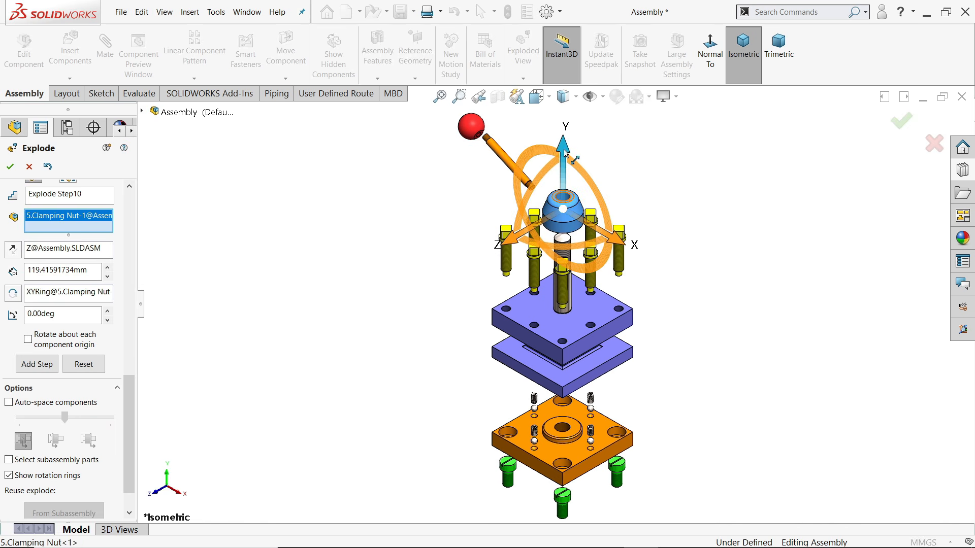
left_click_drag(566, 155, 566, 122)
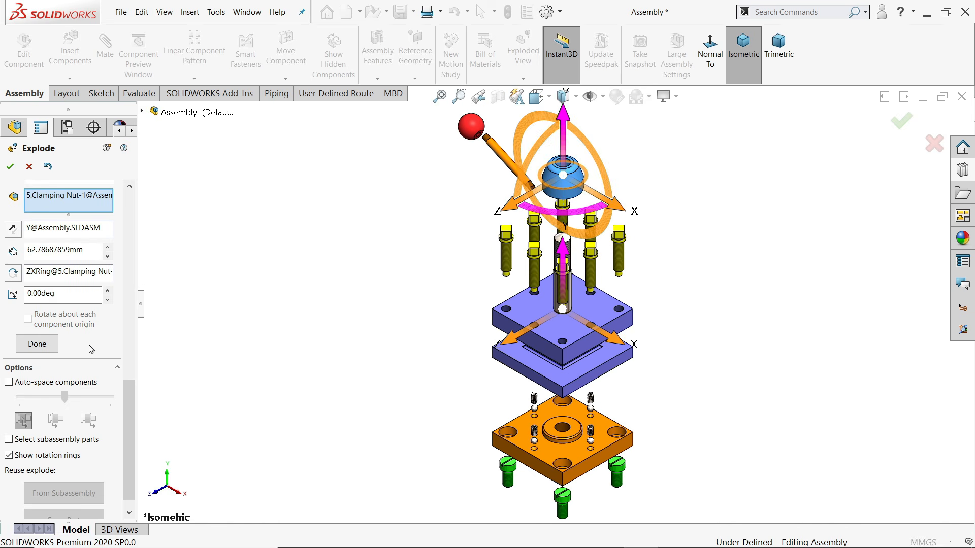
left_click(39, 348)
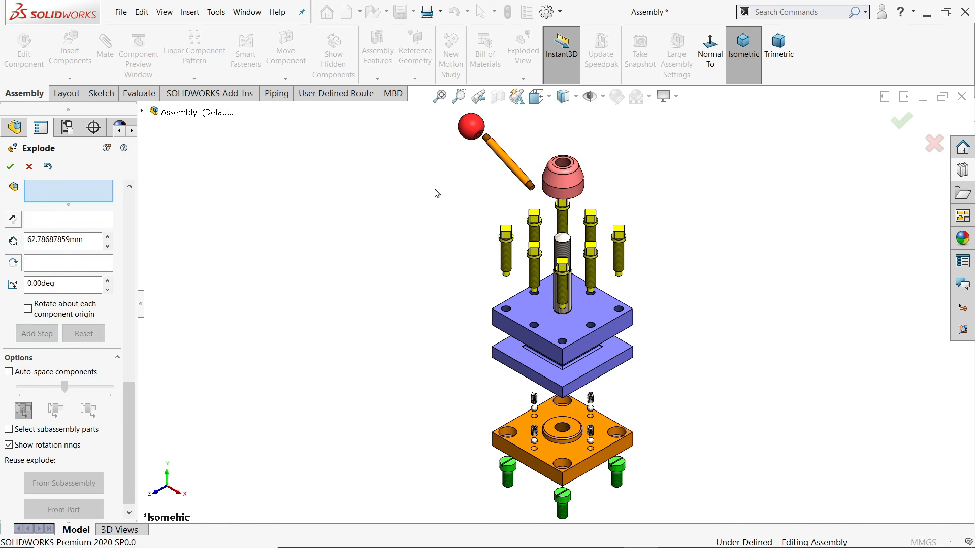
Lift the handle about 64 mm straight up along Y as its own explode step
left_click(516, 171)
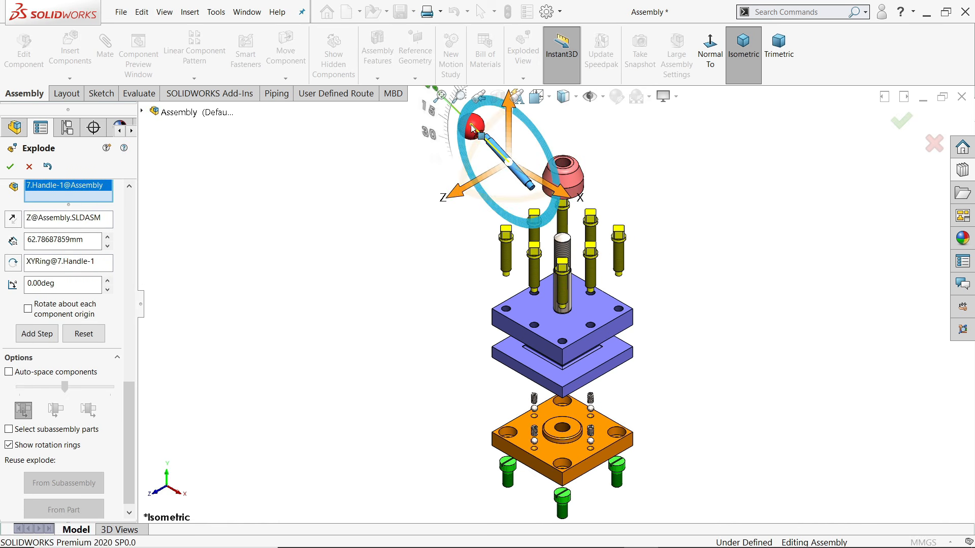
left_click_drag(476, 136, 461, 133)
left_click(471, 147)
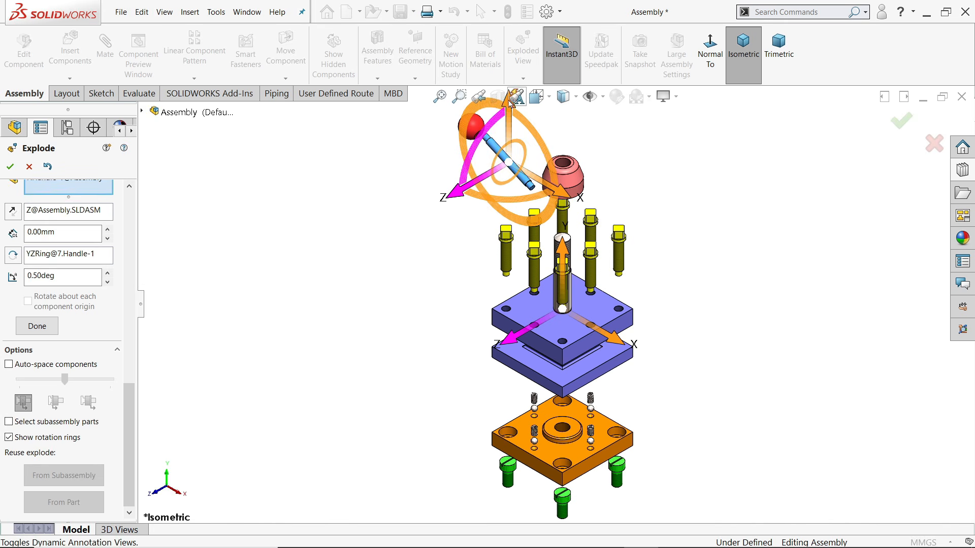
left_click(508, 114)
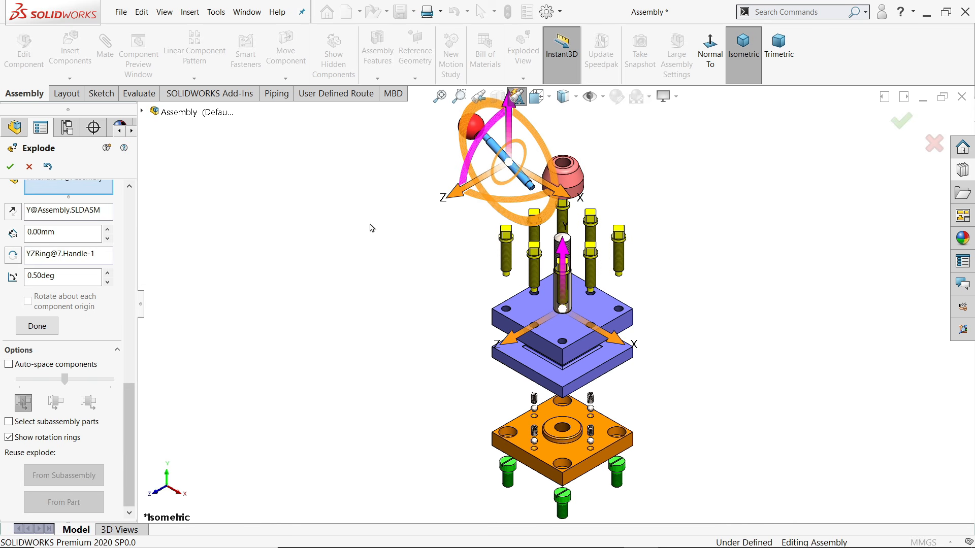
scroll(508, 184, "down", 4)
left_click_drag(496, 163, 500, 87)
scroll(546, 258, "up", 3)
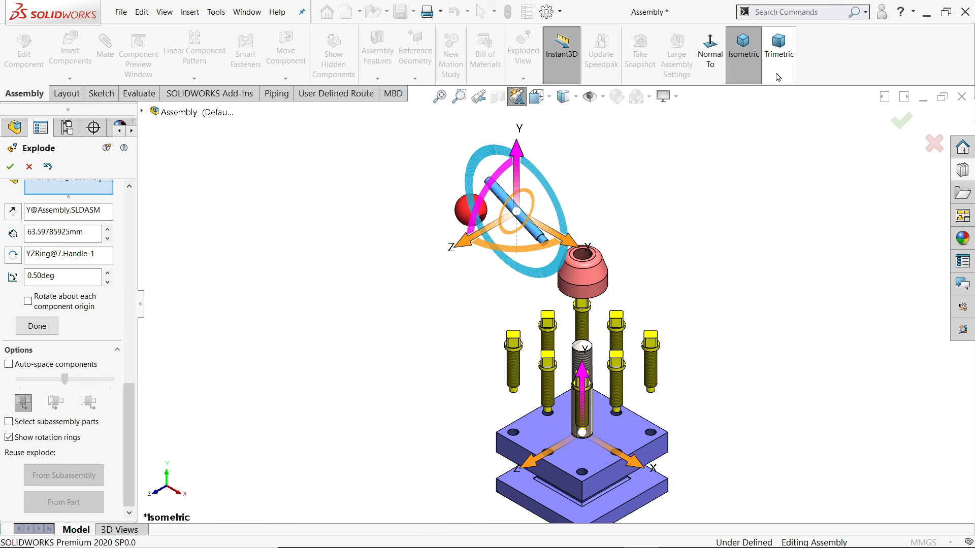
left_click(743, 56)
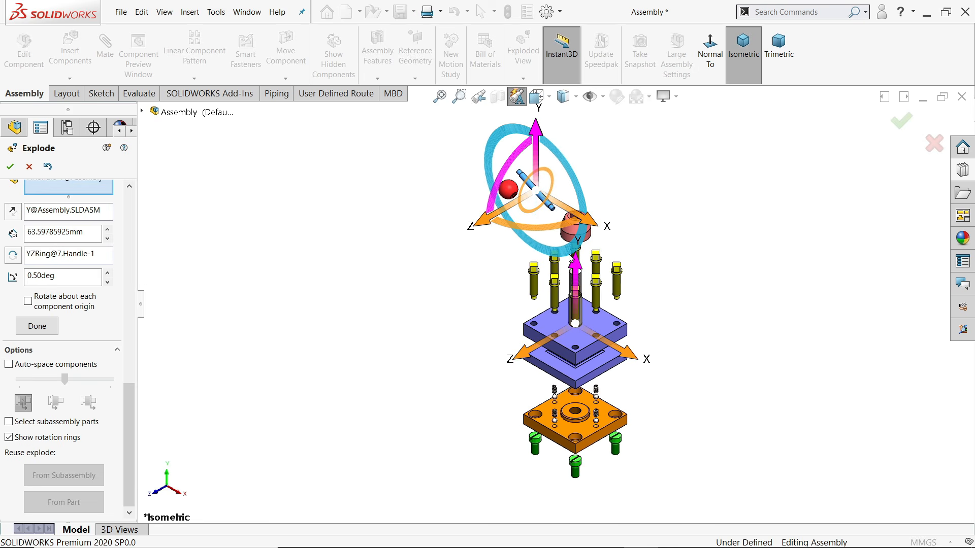
scroll(564, 256, "down", 1)
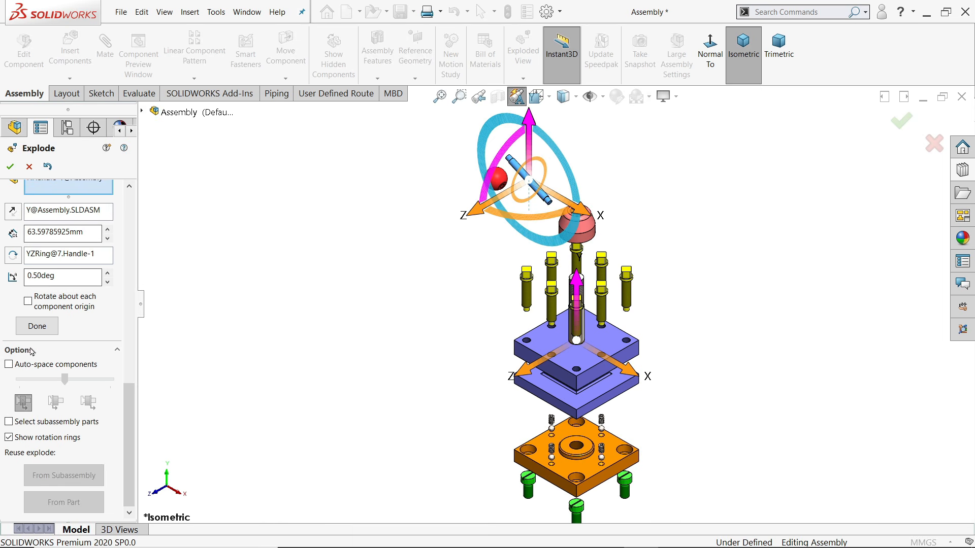
left_click(37, 328)
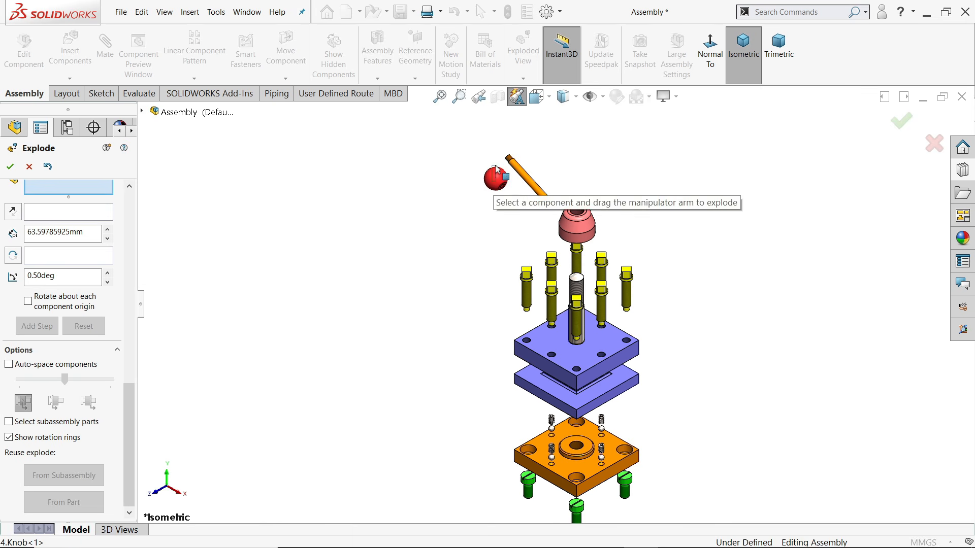
Lift the red knob about 70 mm off the handle's end and refit the isometric view
left_click(497, 184)
left_click_drag(496, 127, 514, 97)
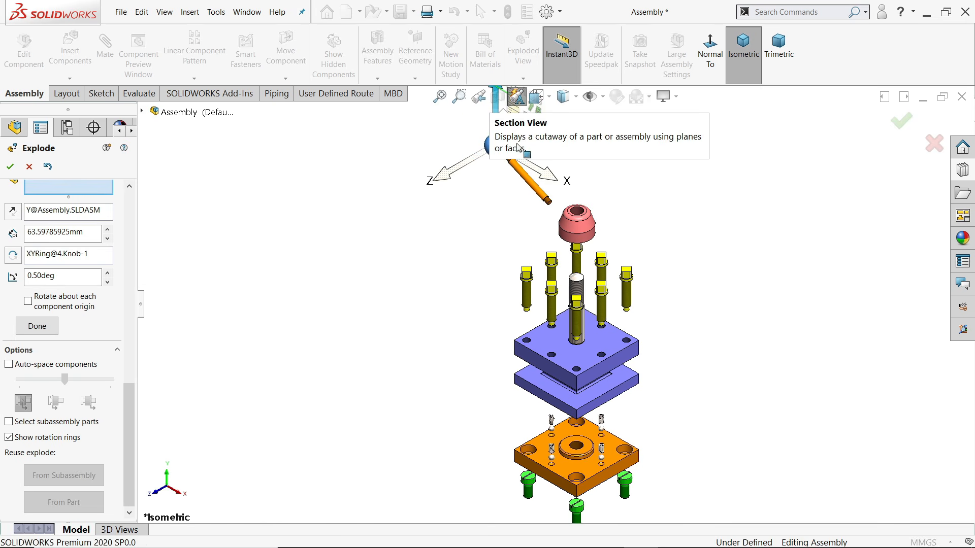
left_click(37, 326)
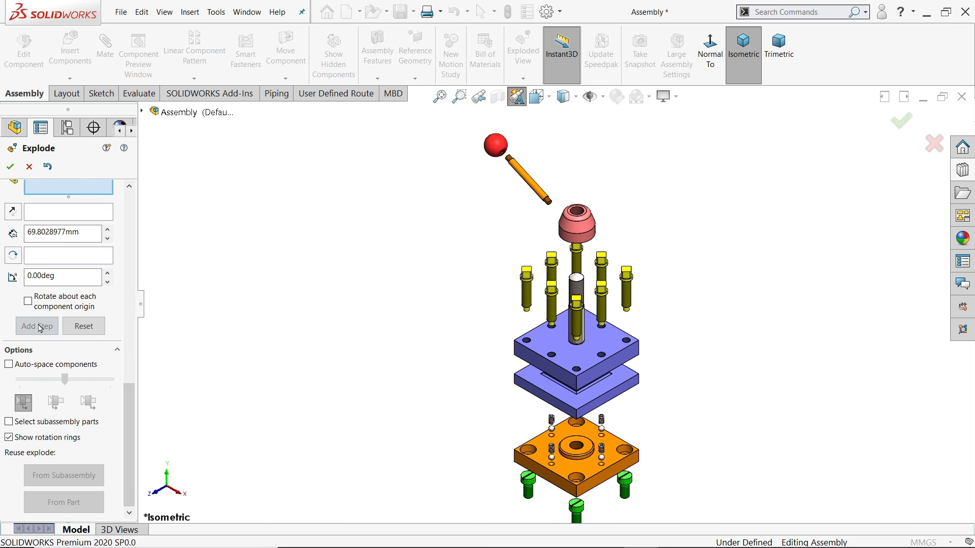
left_click(728, 79)
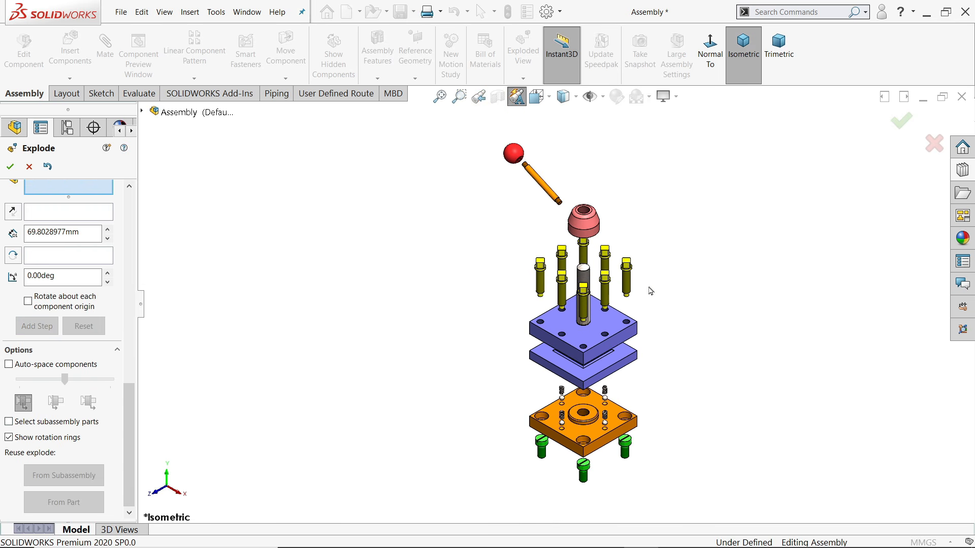
scroll(655, 298, "down", 2)
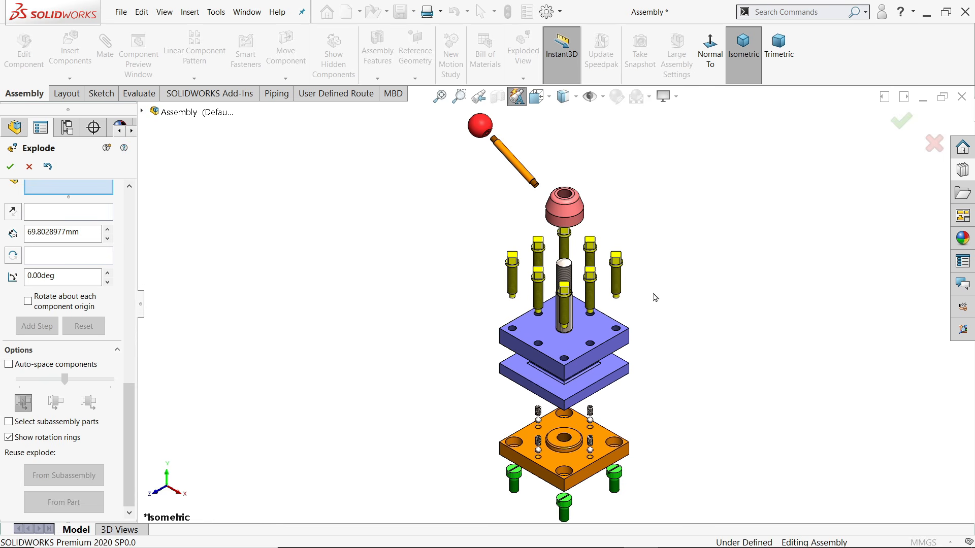
Accept the exploded view, then collapse the assembly and explode it again
left_click(10, 167)
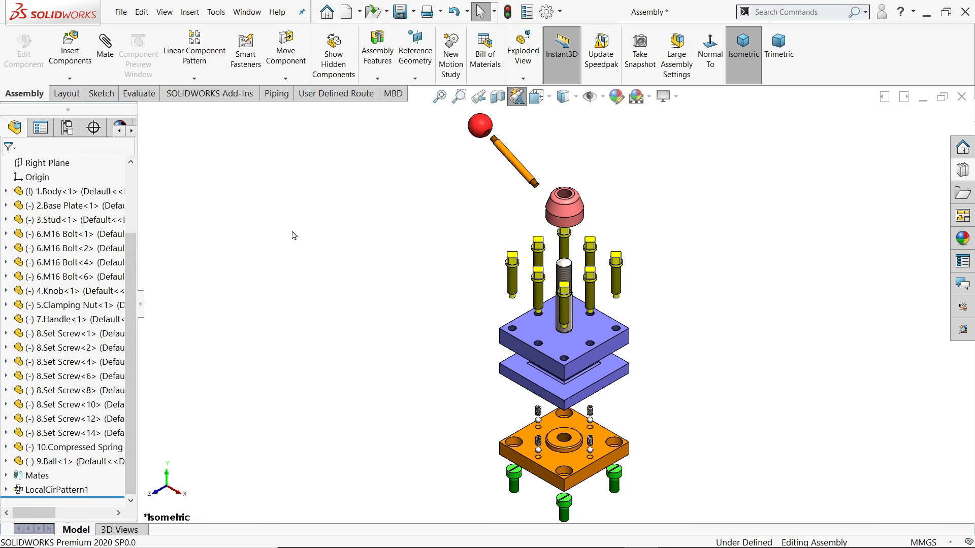
scroll(77, 305, "up", 2)
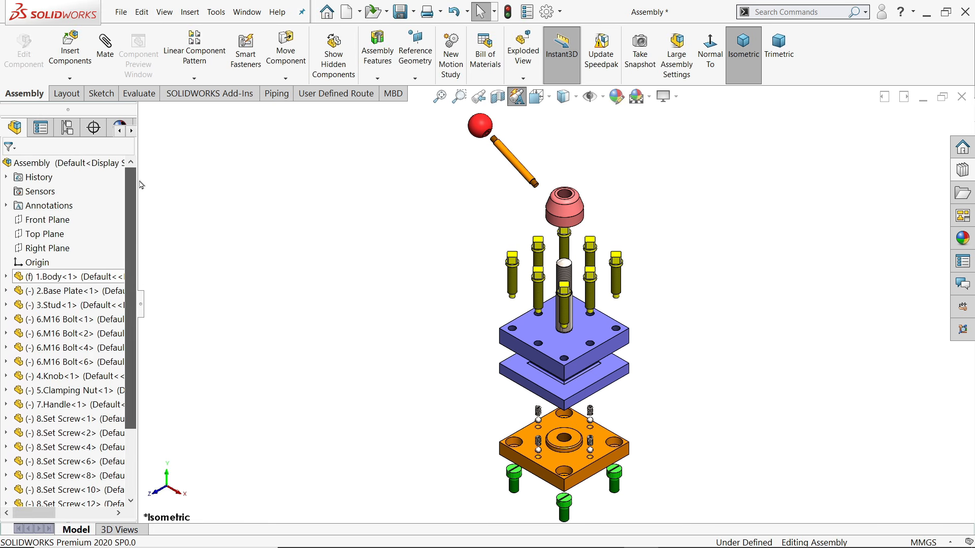
right_click(66, 165)
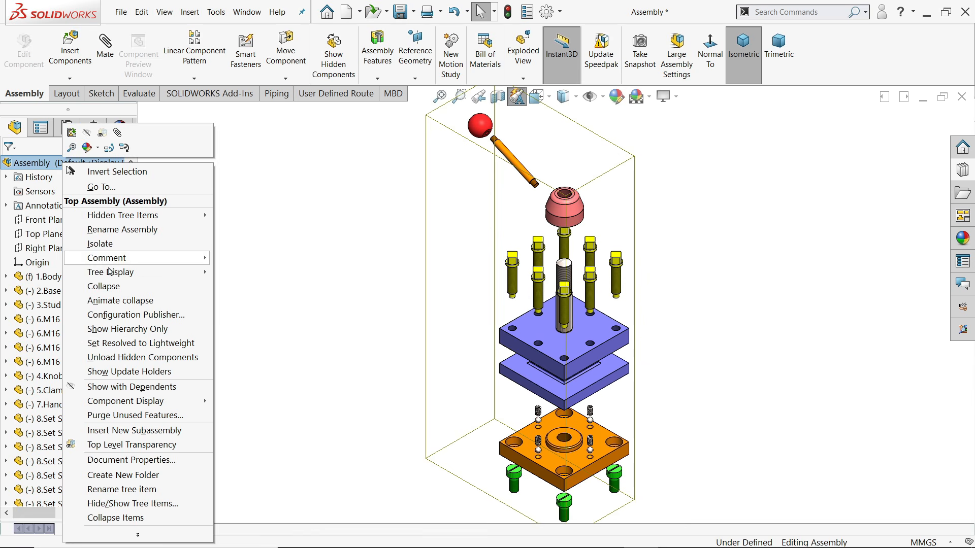
left_click(107, 287)
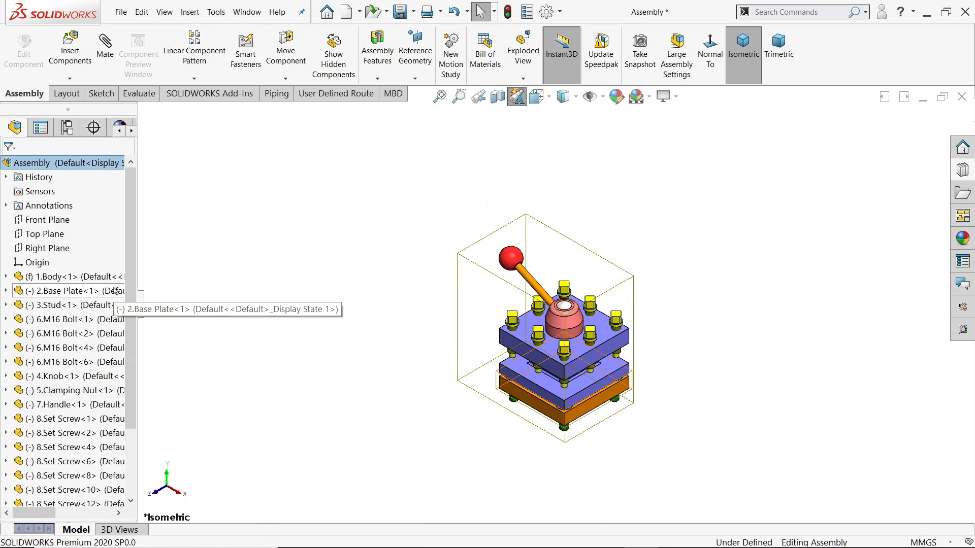
right_click(95, 168)
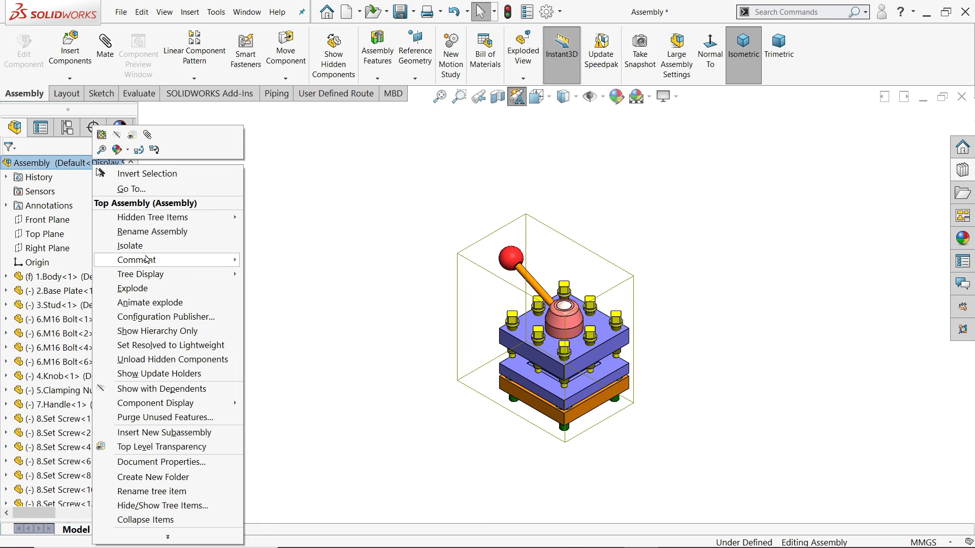
left_click(147, 289)
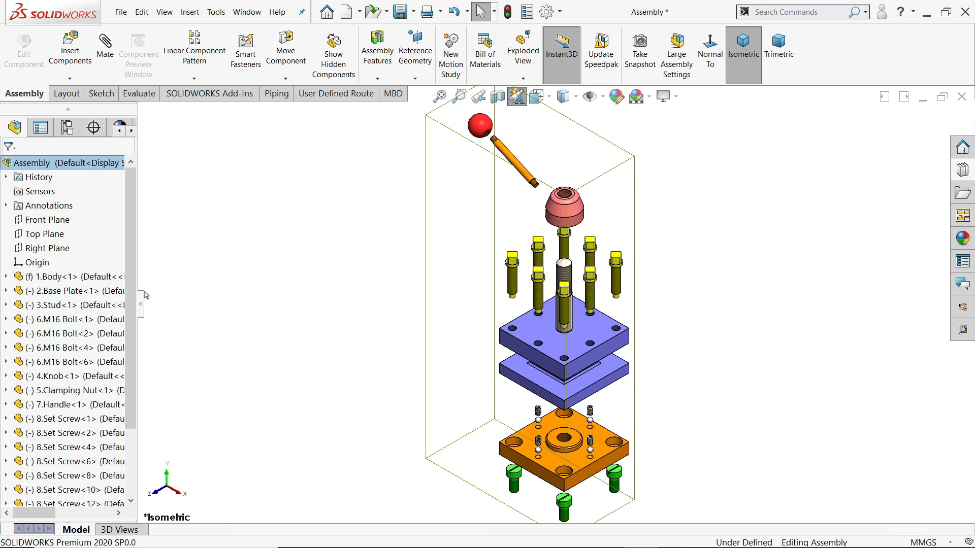
Play the animated collapse of the tool post assembly, then close the Animation Controller
right_click(71, 164)
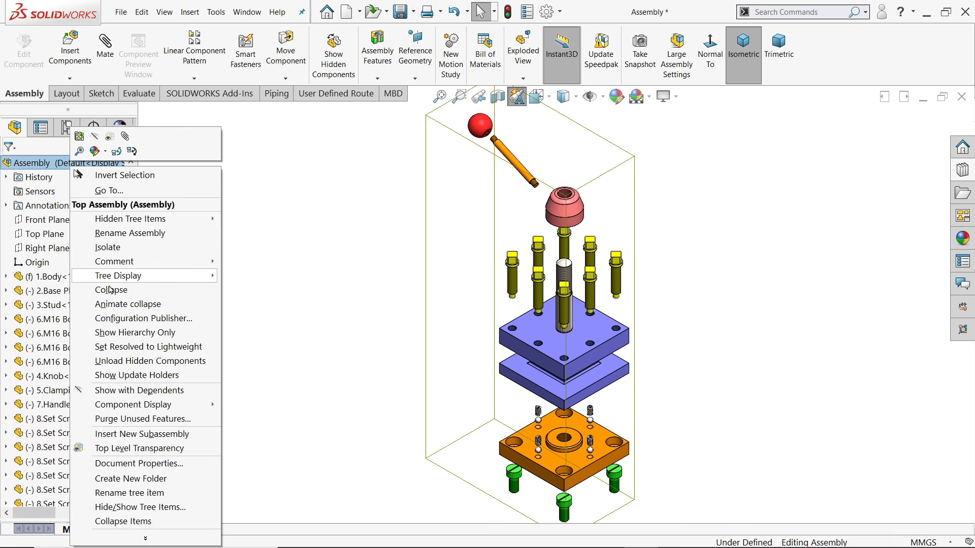
left_click(114, 305)
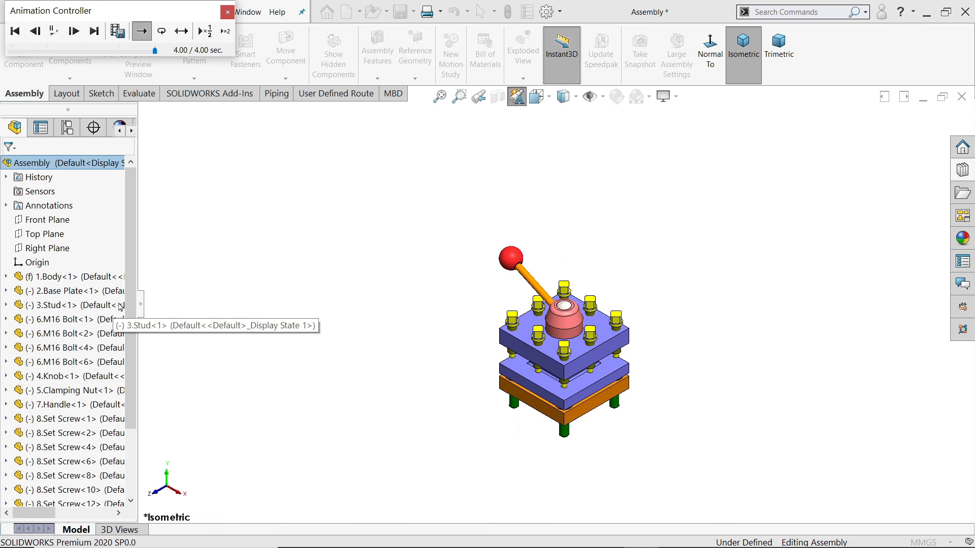
left_click(227, 12)
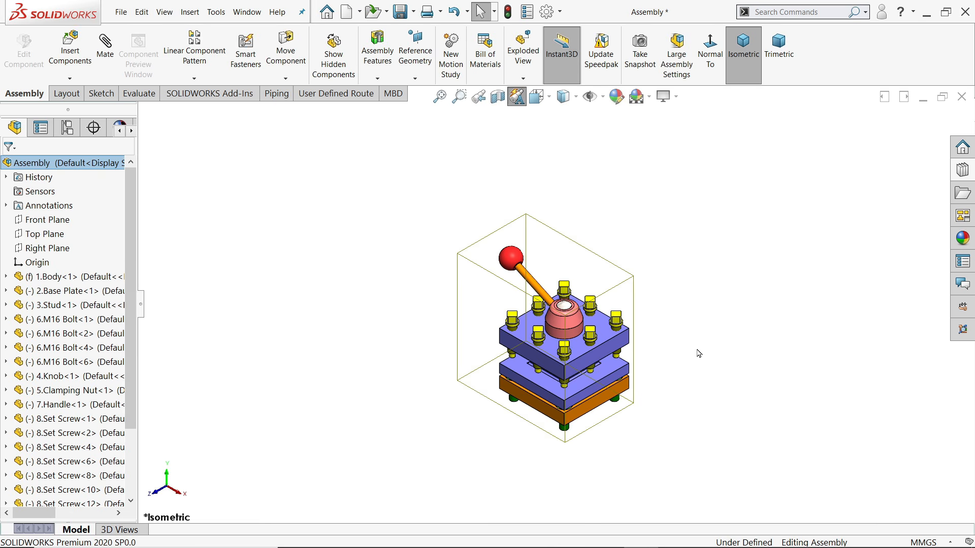
Play the animated explode so every tool post part spreads apart
scroll(688, 381, "down", 1)
scroll(564, 364, "down", 1)
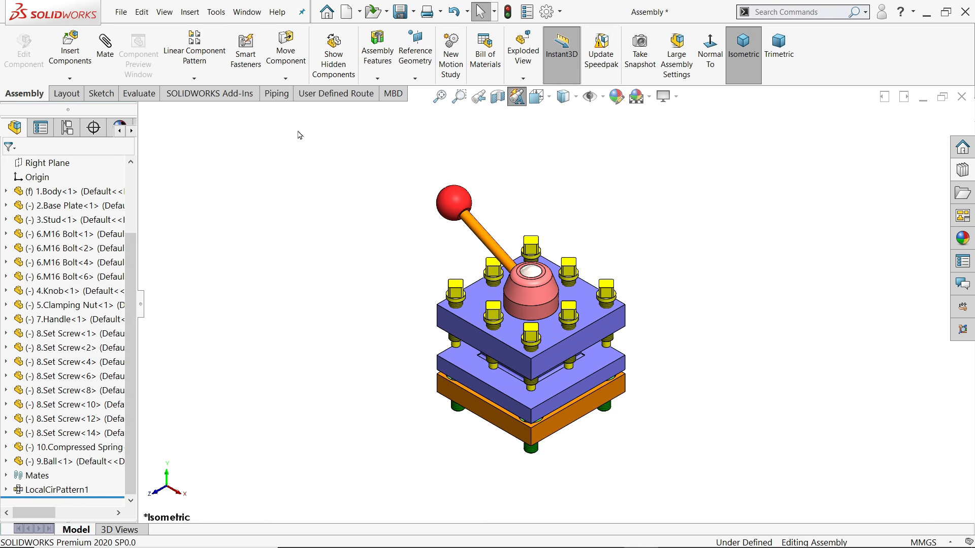
scroll(126, 202, "up", 1)
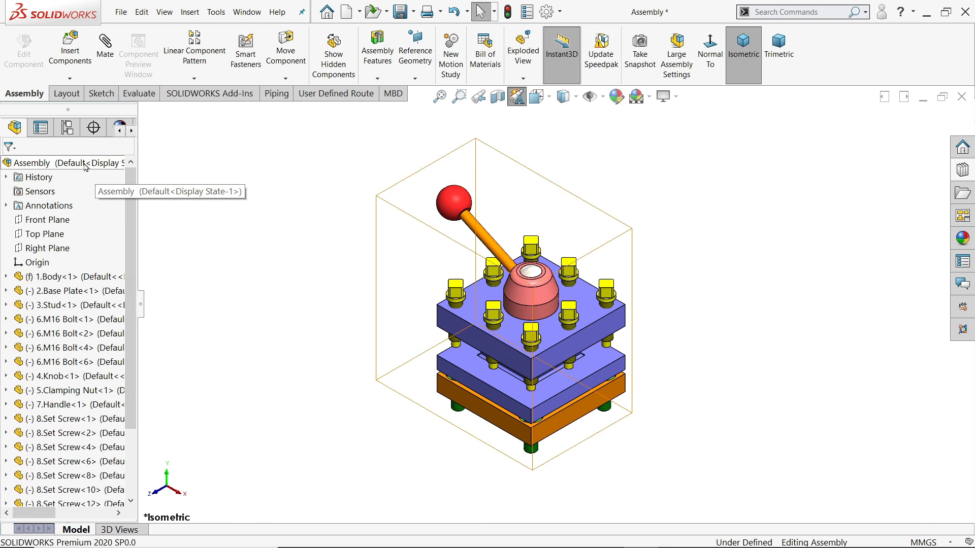
right_click(85, 162)
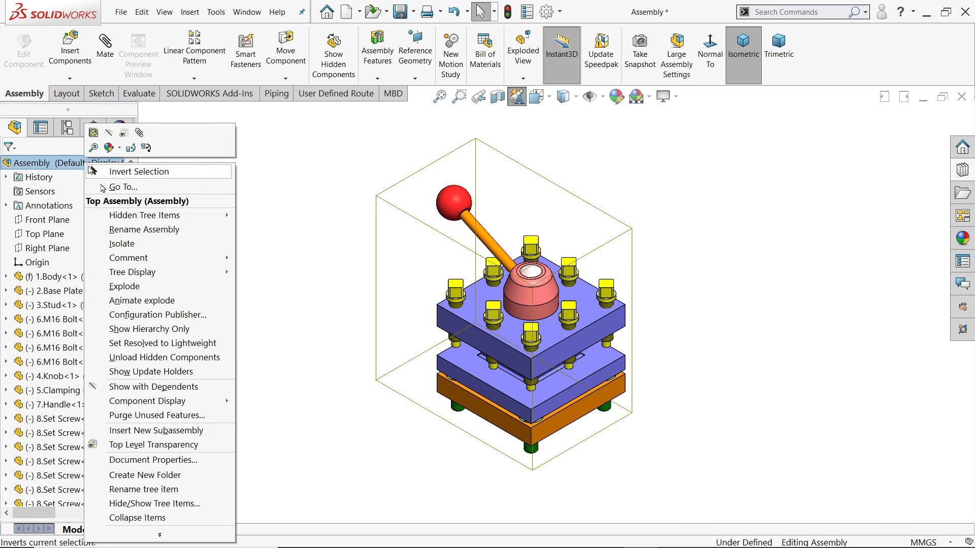
left_click(142, 301)
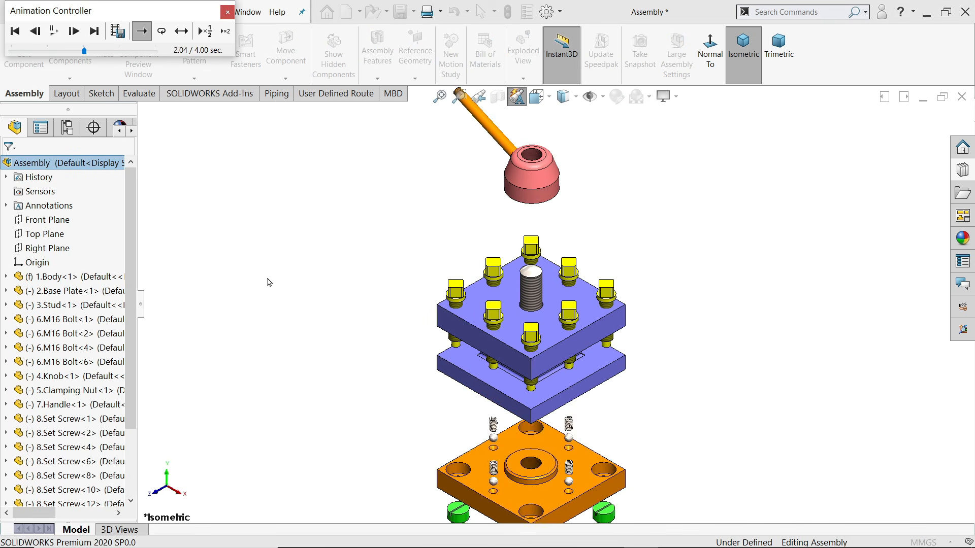